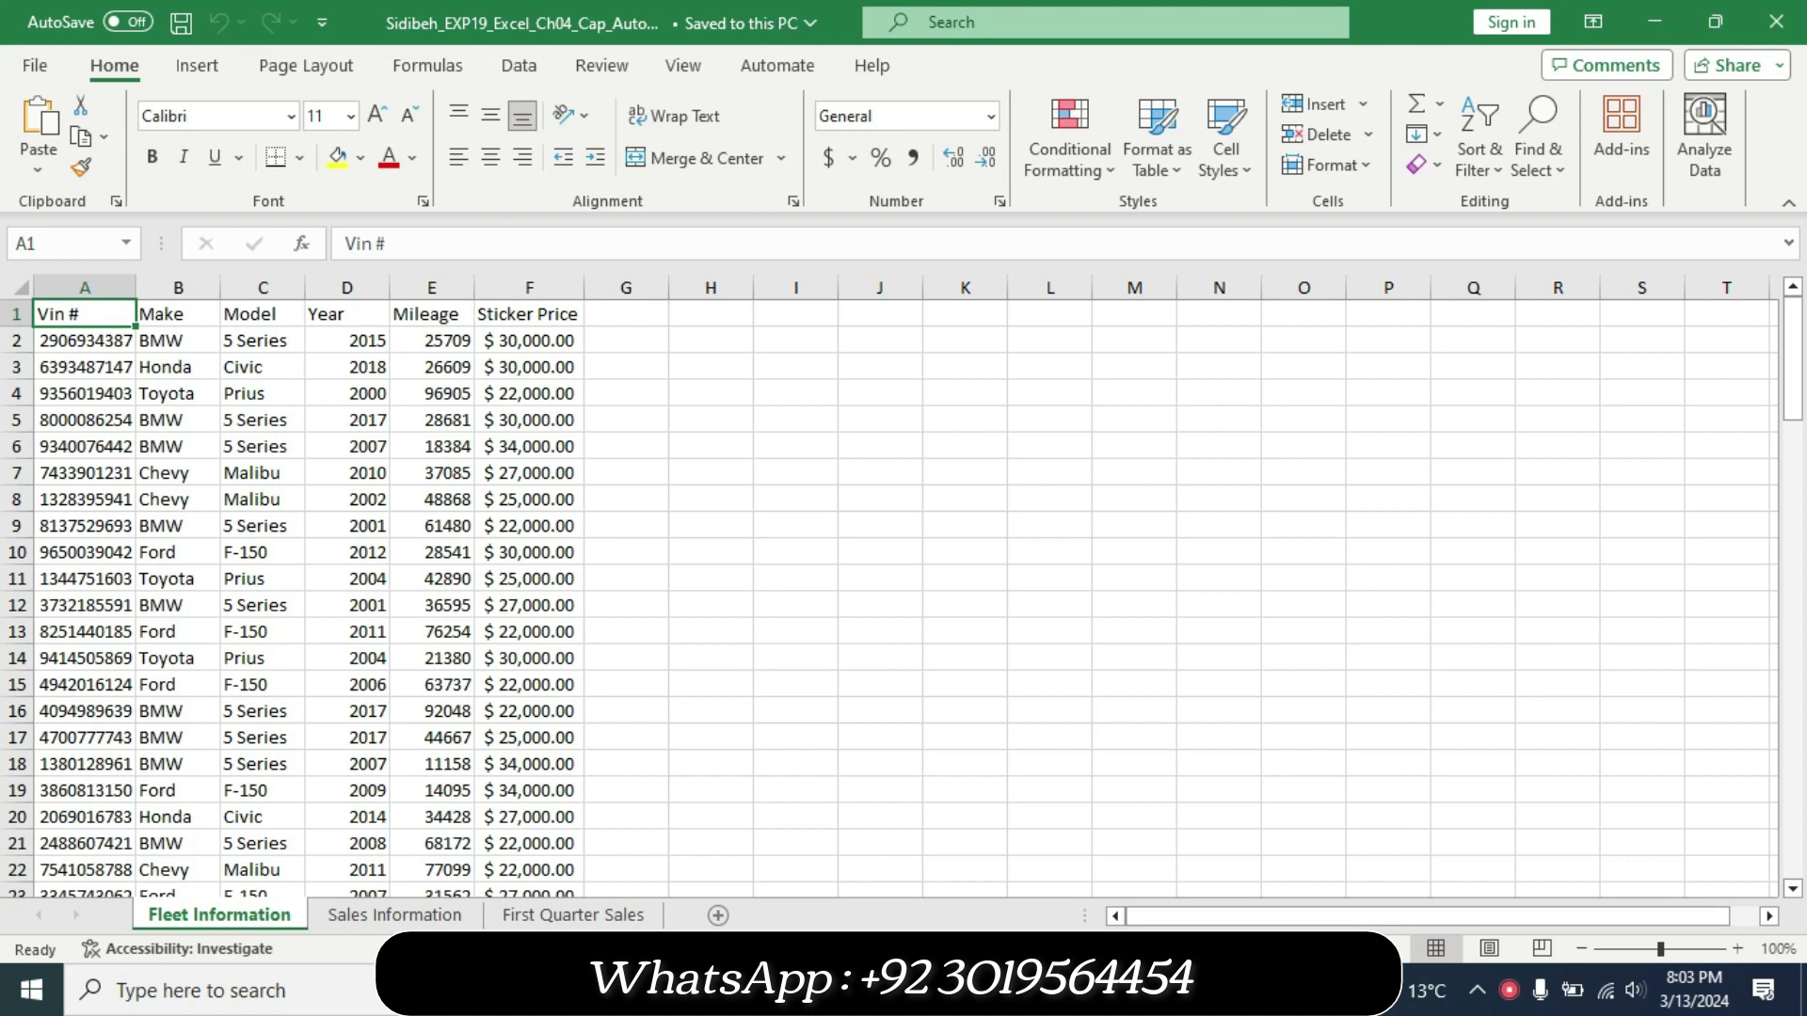
Switch from the Excel workbook to the Word instructions document with Alt+Tab.
key("alt+Tab")
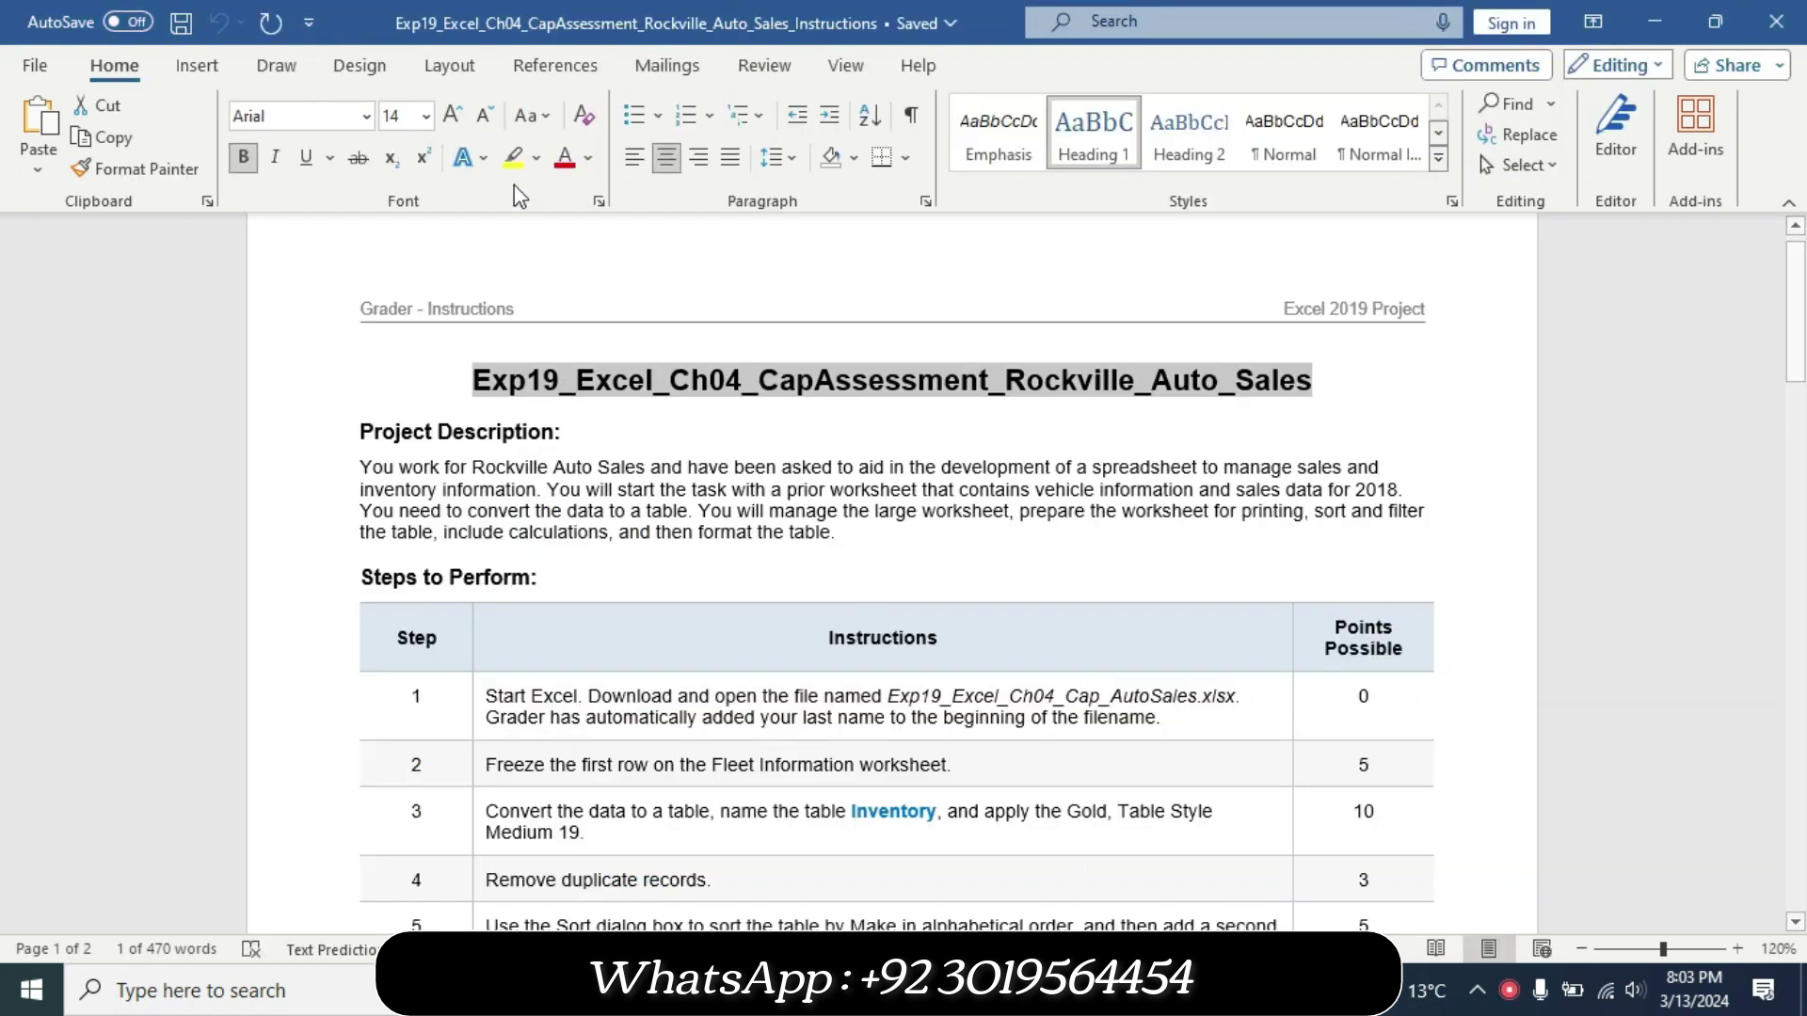
Highlight the document title and the Project Description paragraph in yellow.
left_click(513, 157)
left_click(583, 412)
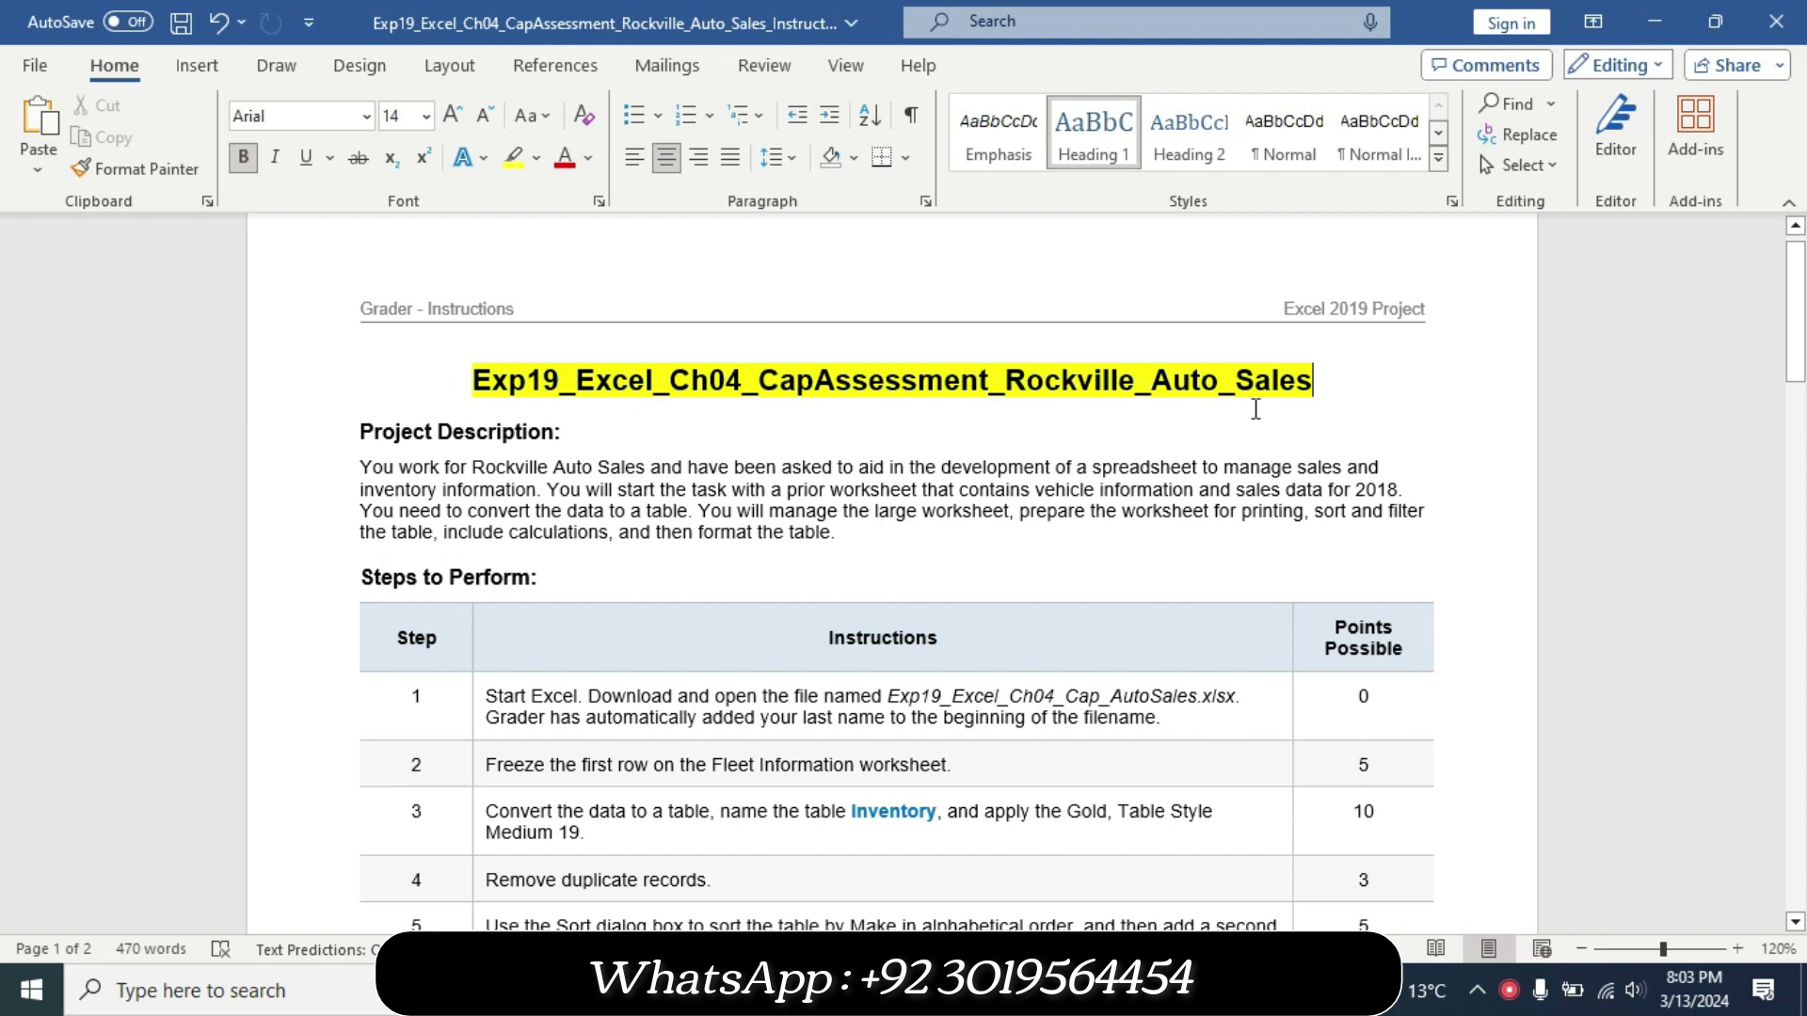
key("alt+Tab")
mouse_move(360, 431)
left_mouse_down()
mouse_move(789, 483)
mouse_move(852, 537)
left_mouse_up()
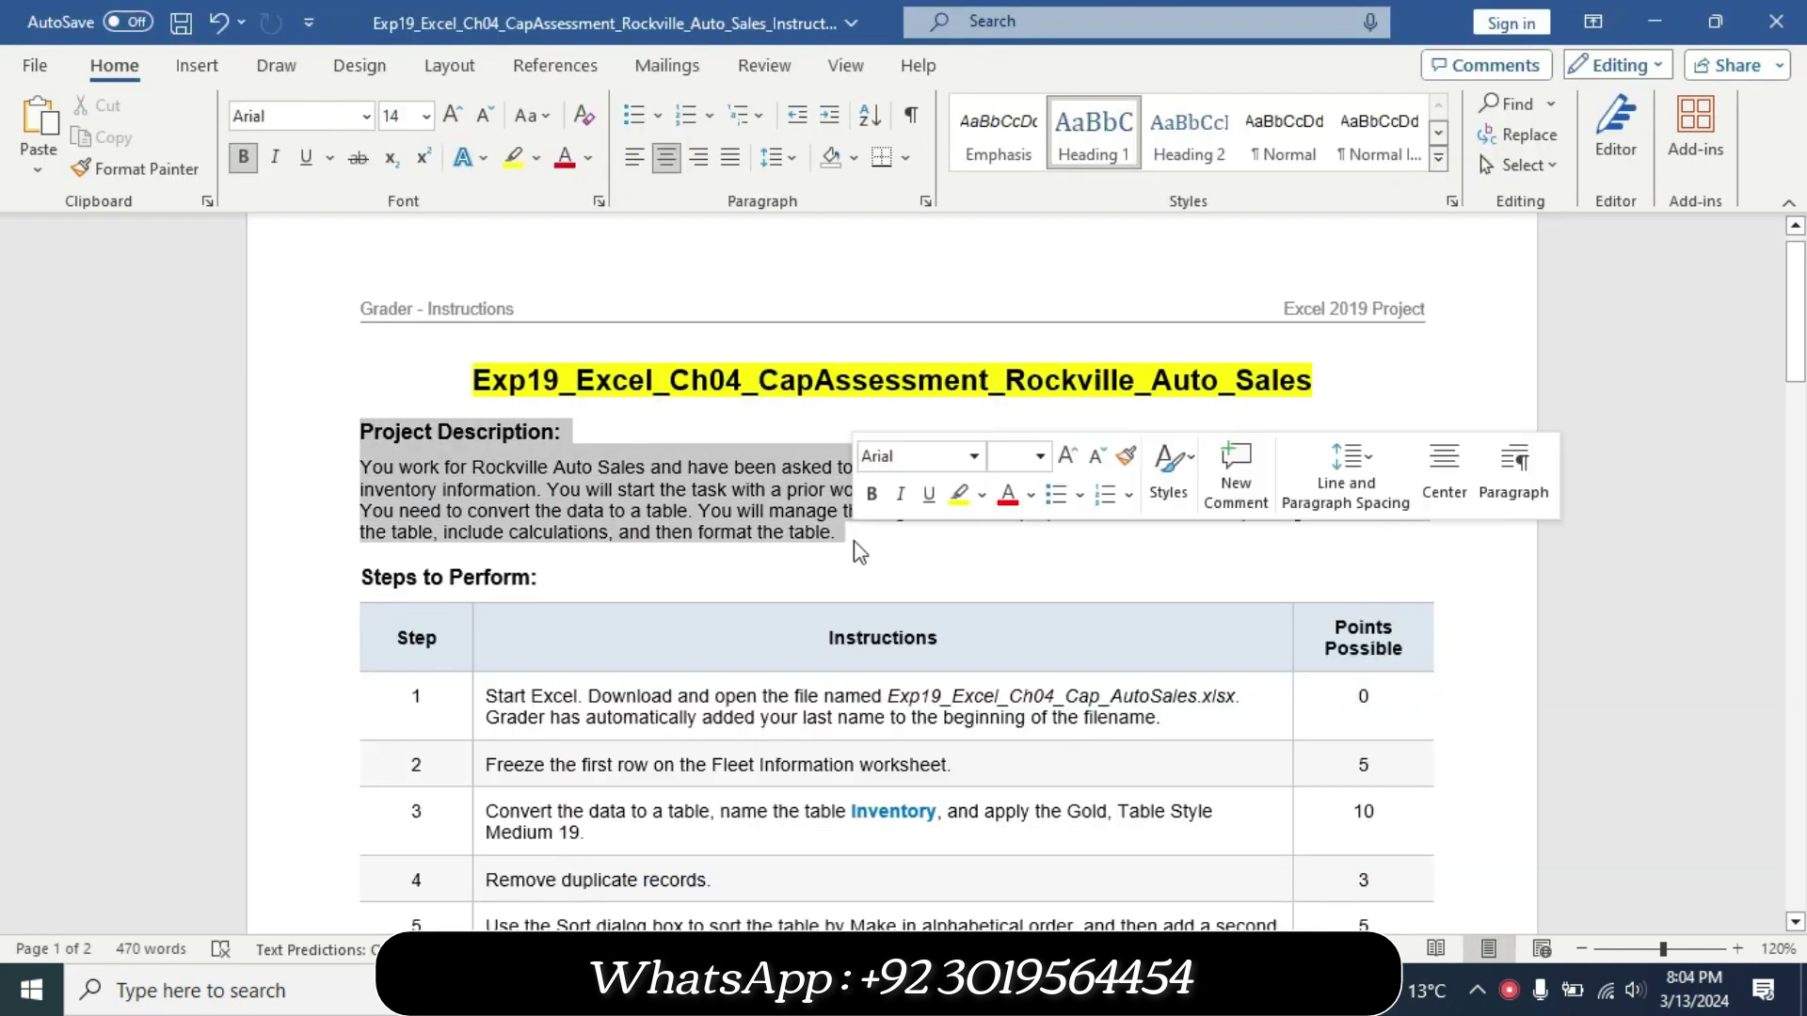
left_click(957, 498)
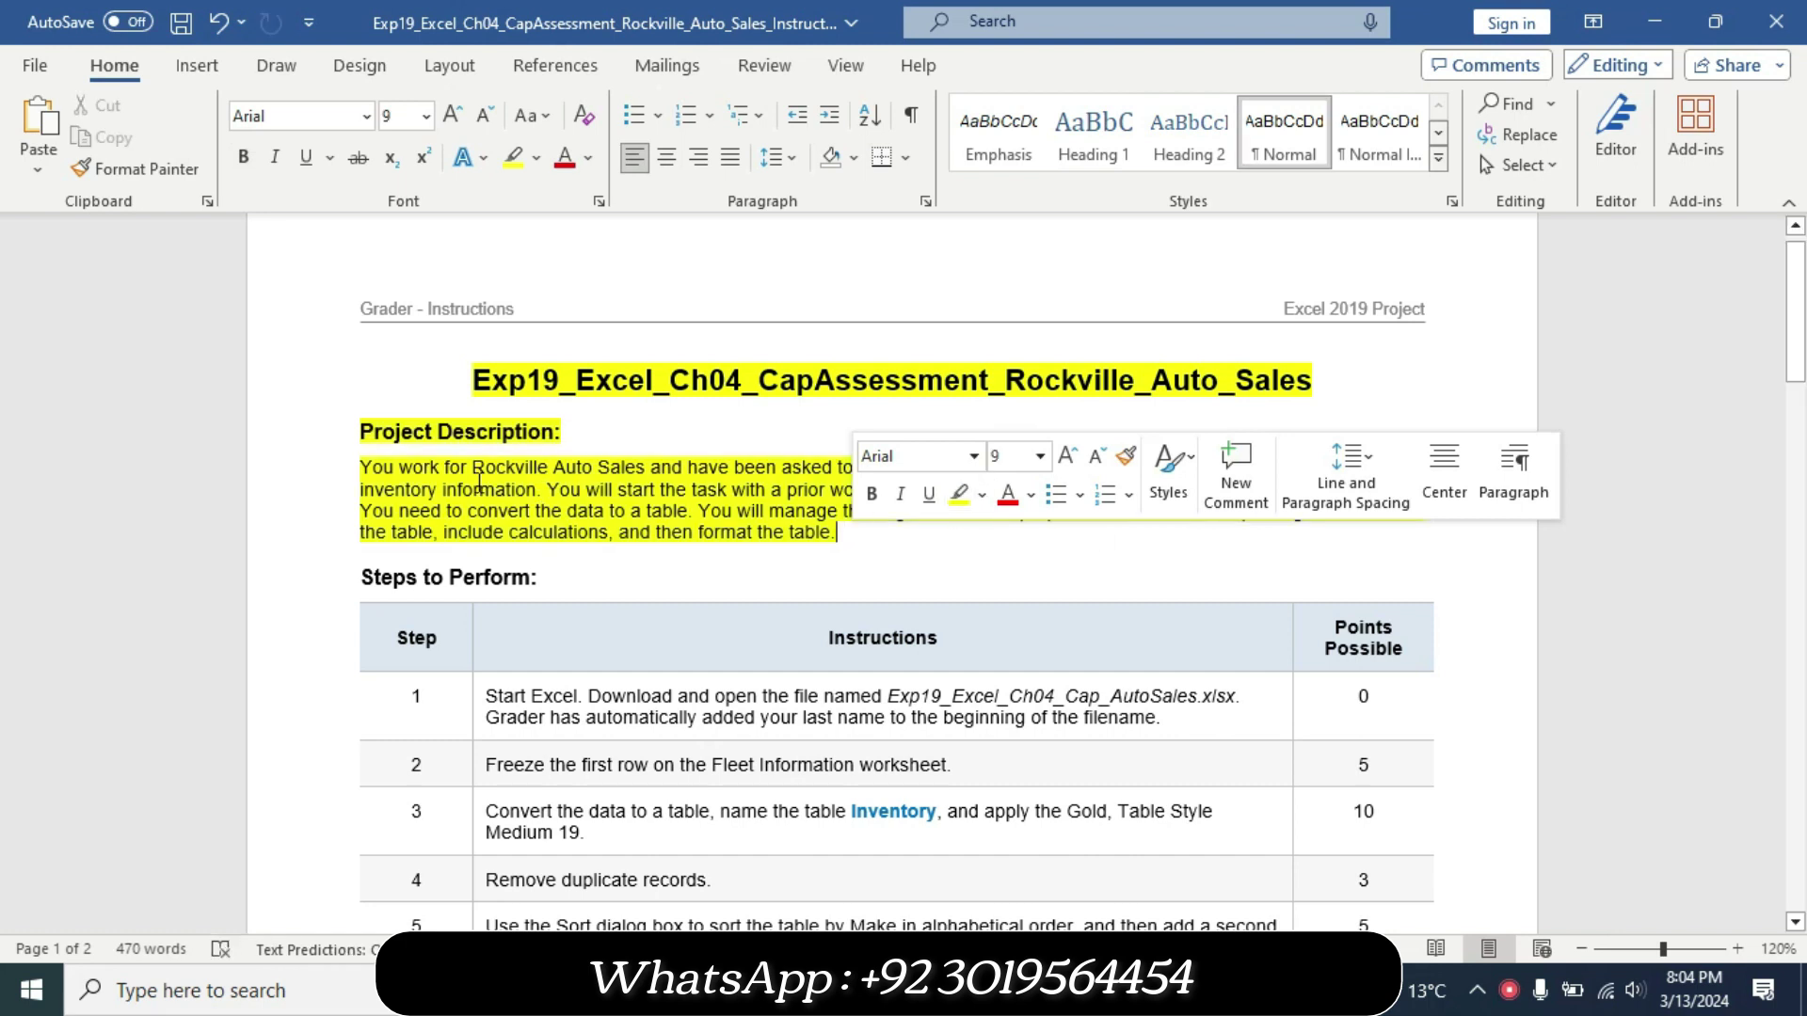
left_click(381, 461)
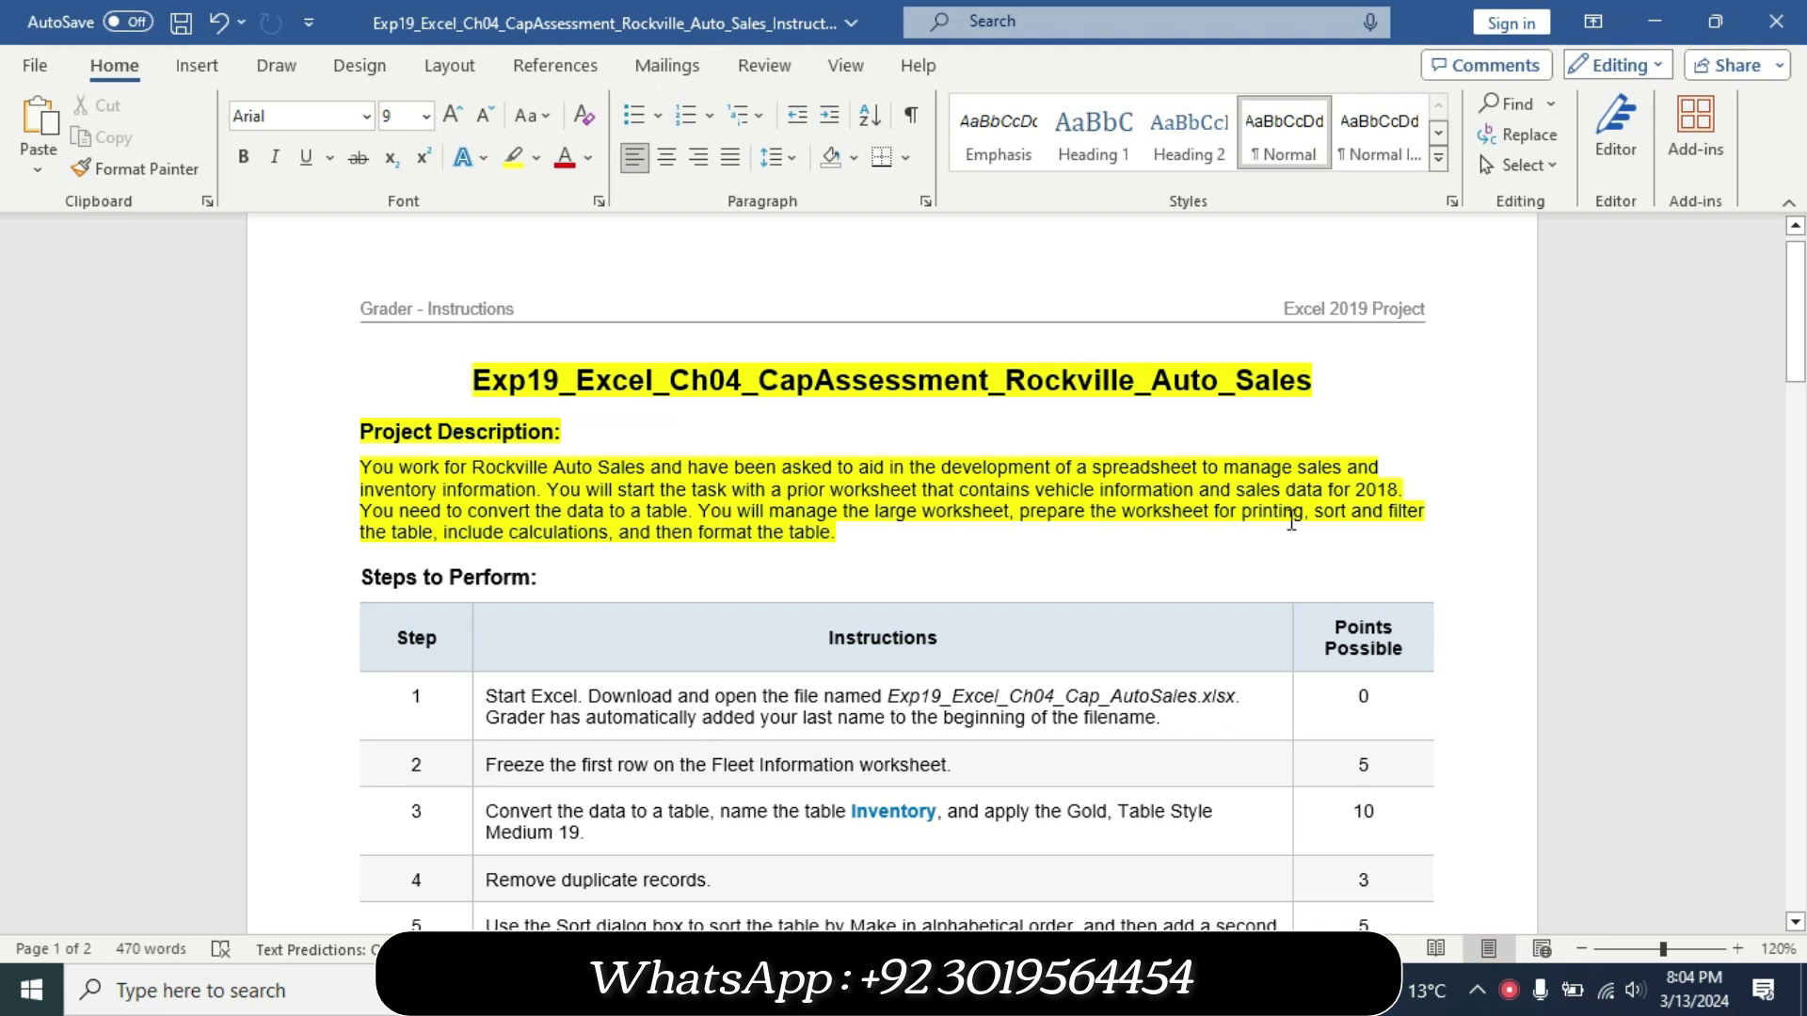
Remove the highlight from the title through the description paragraph.
left_click_drag(840, 544, 606, 365)
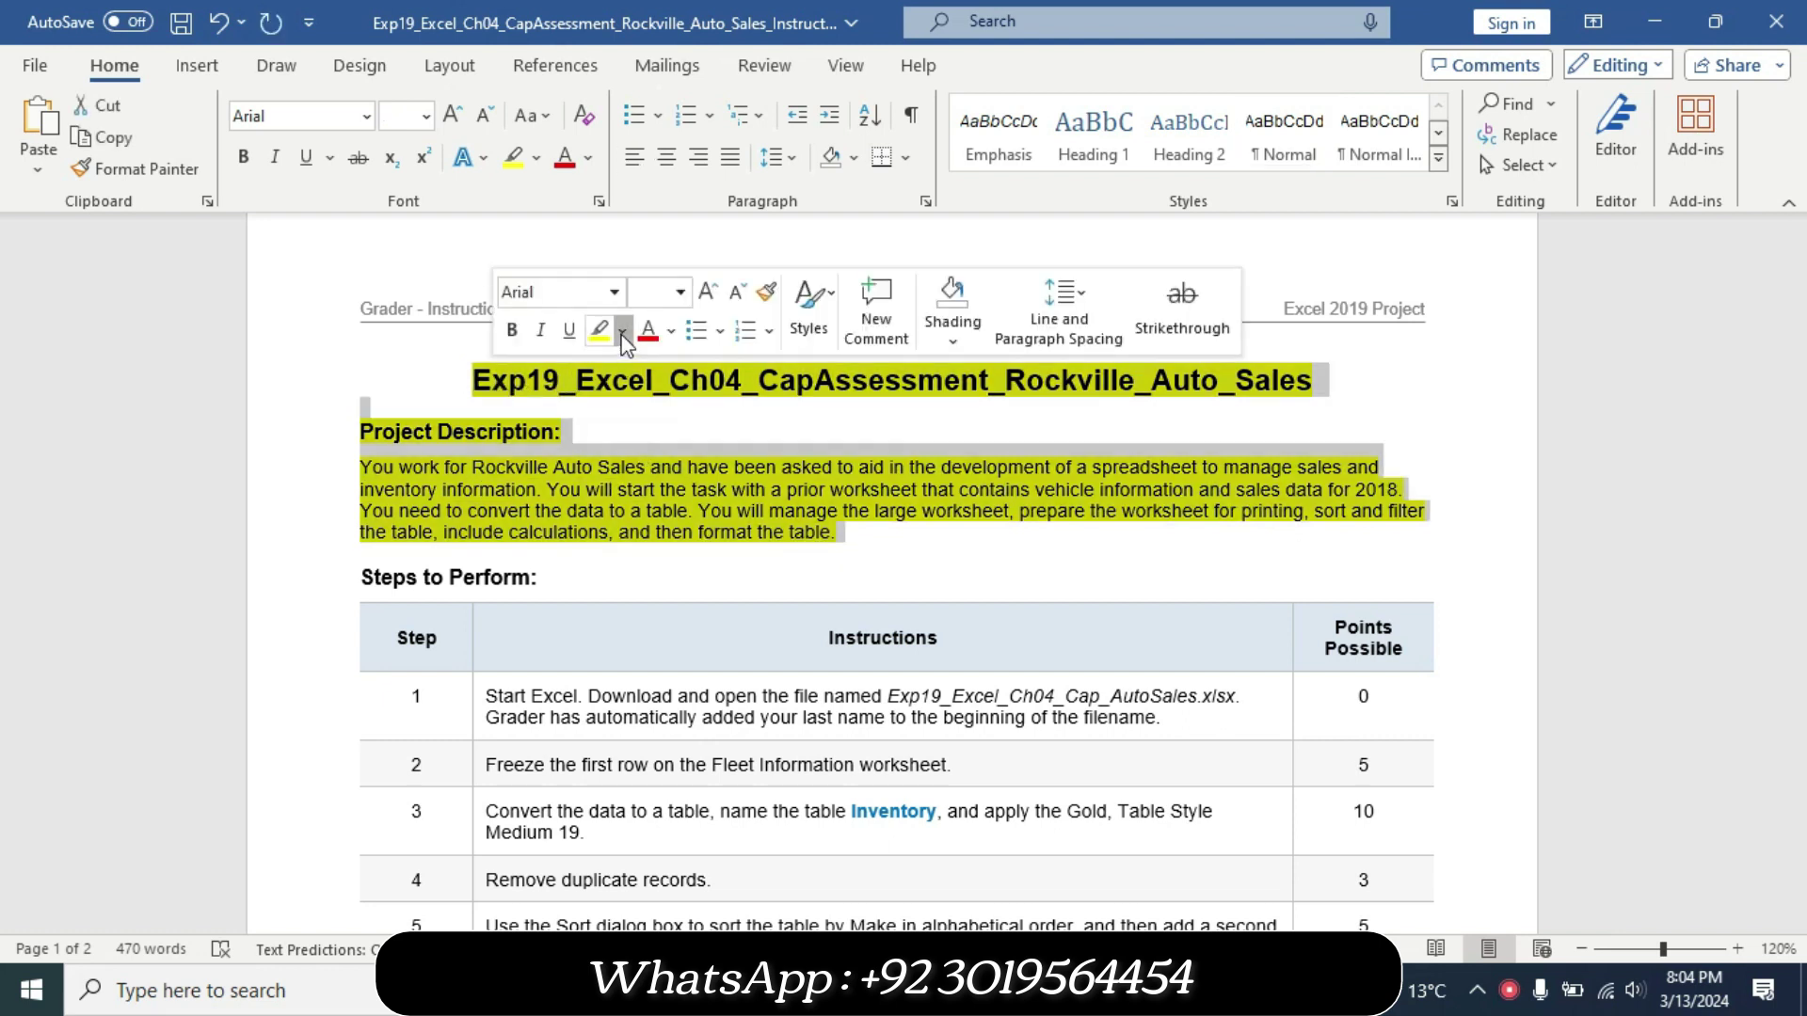
left_click(622, 330)
left_click(659, 549)
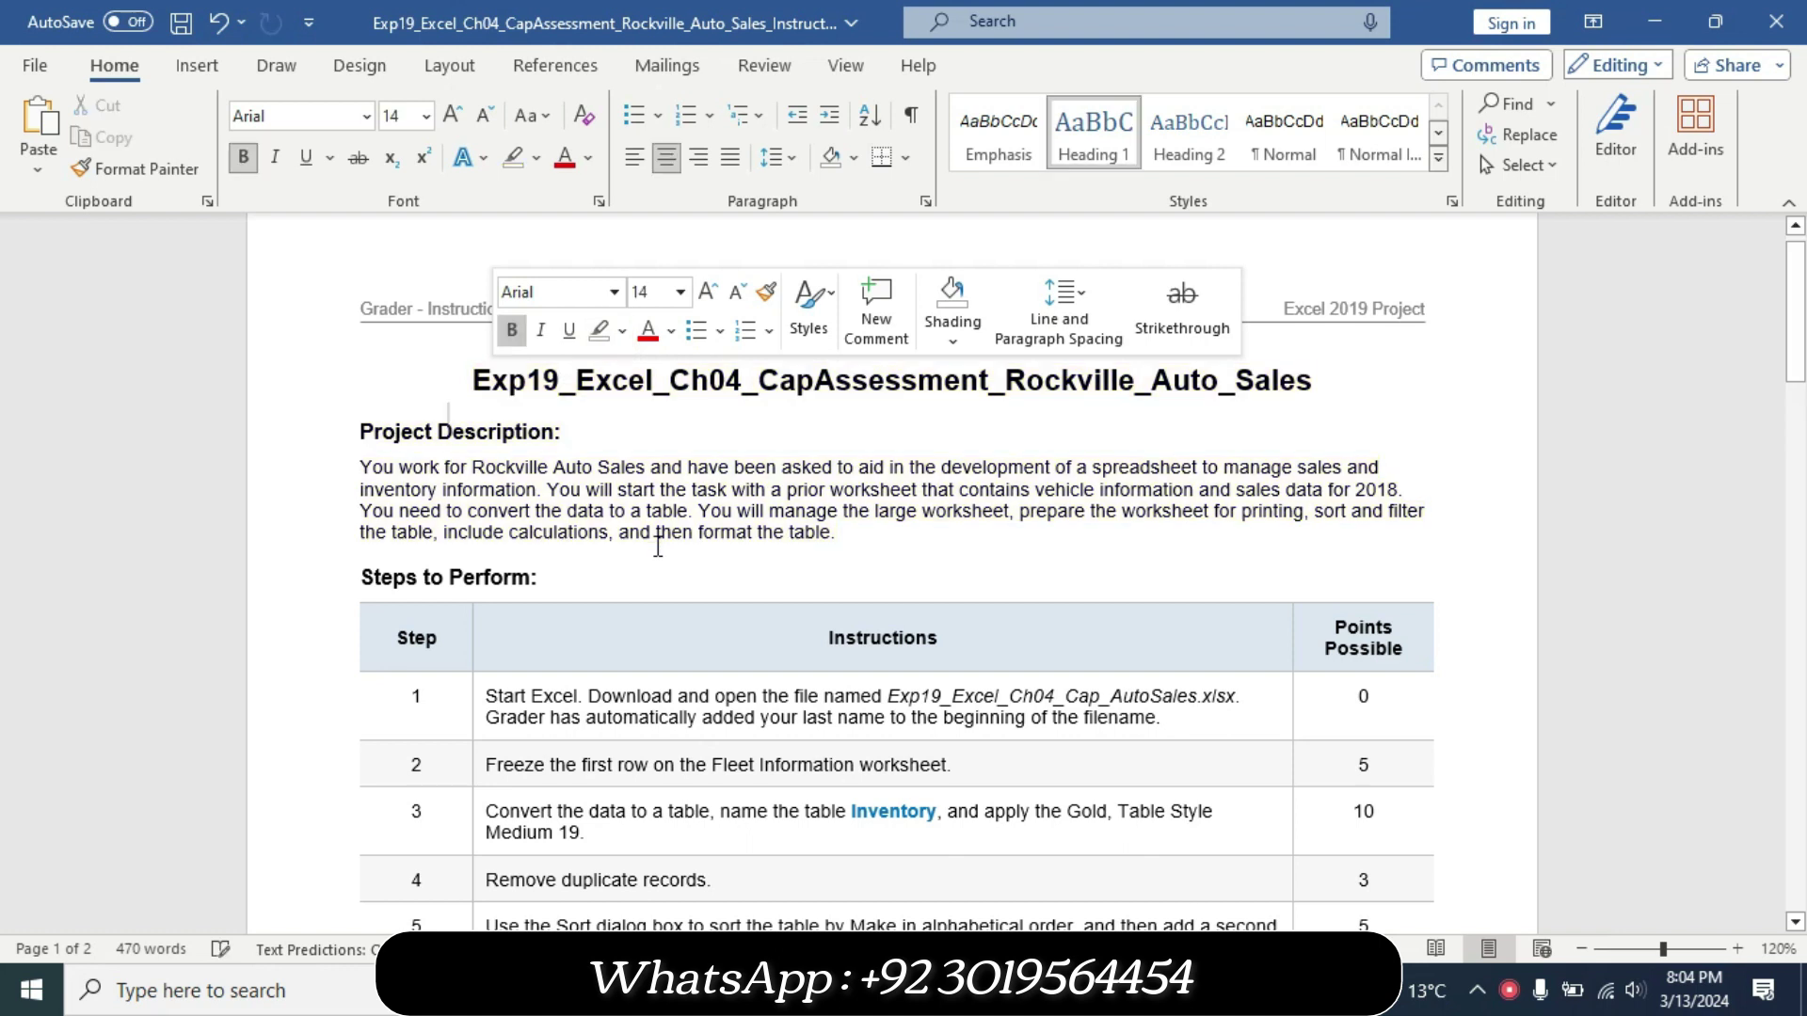
Highlight the step 1 instruction in yellow.
left_click(477, 733)
left_click(609, 684)
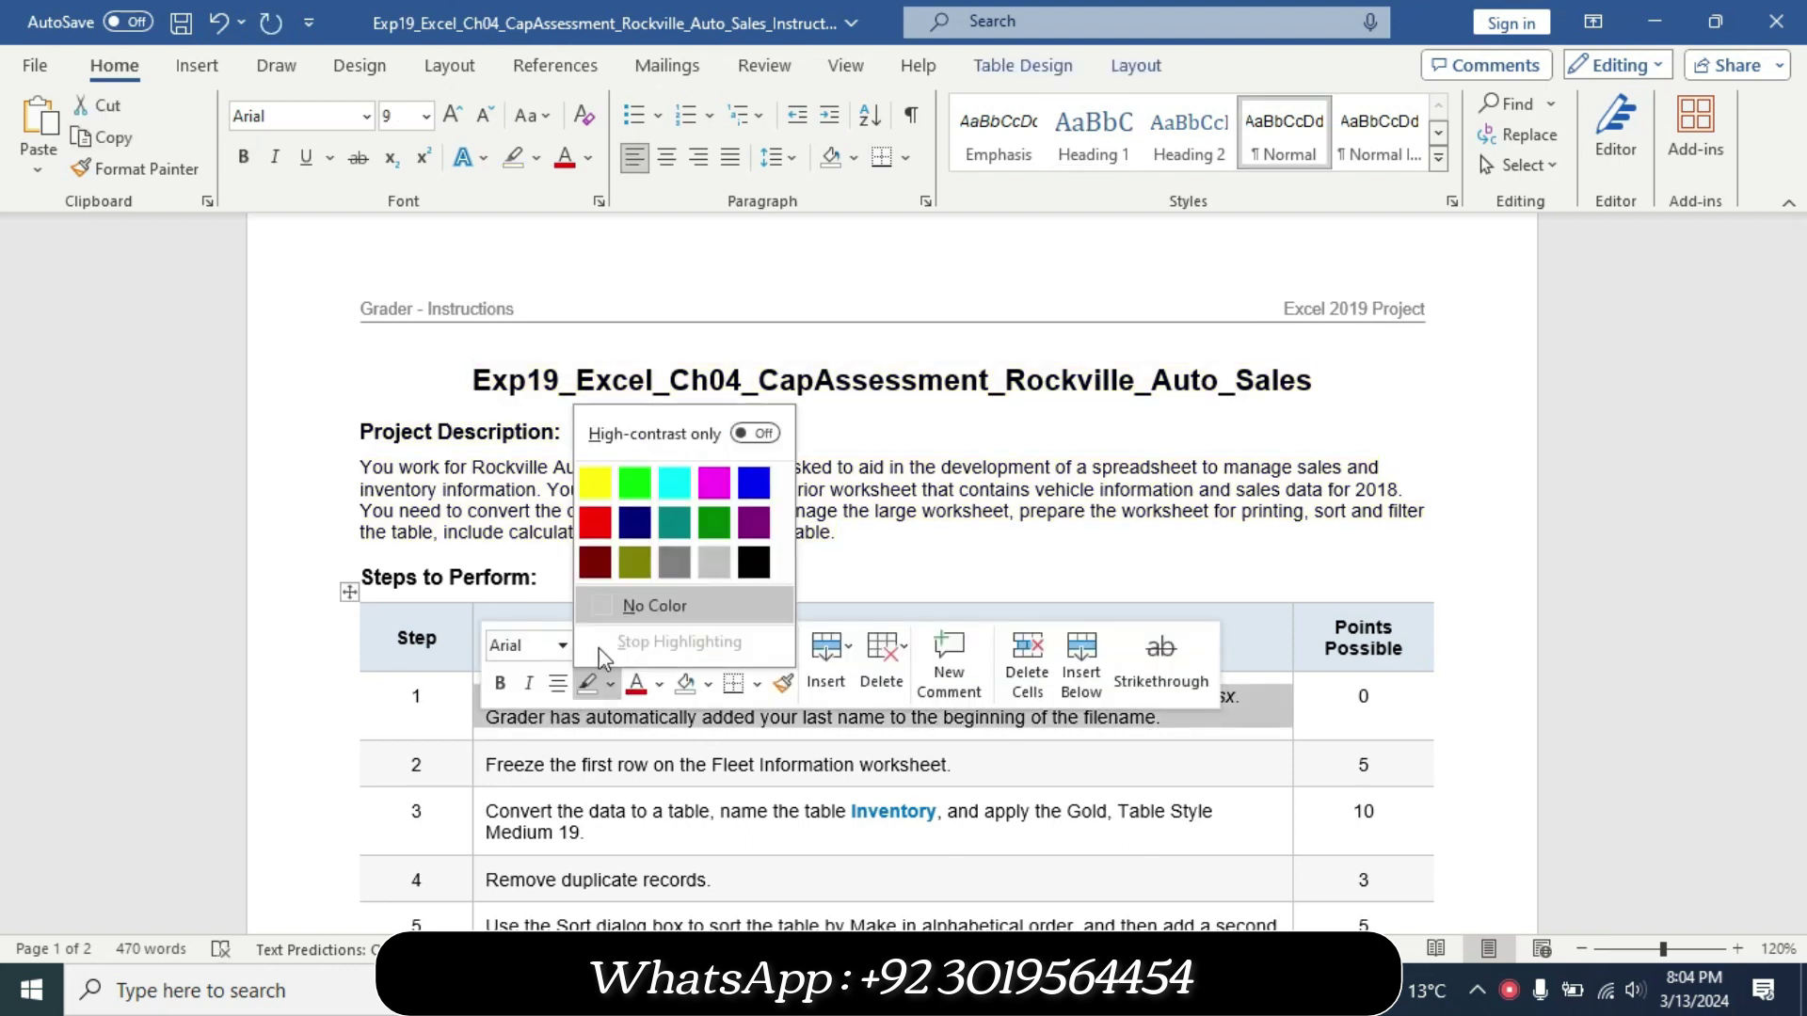
left_click(595, 482)
left_click(527, 718)
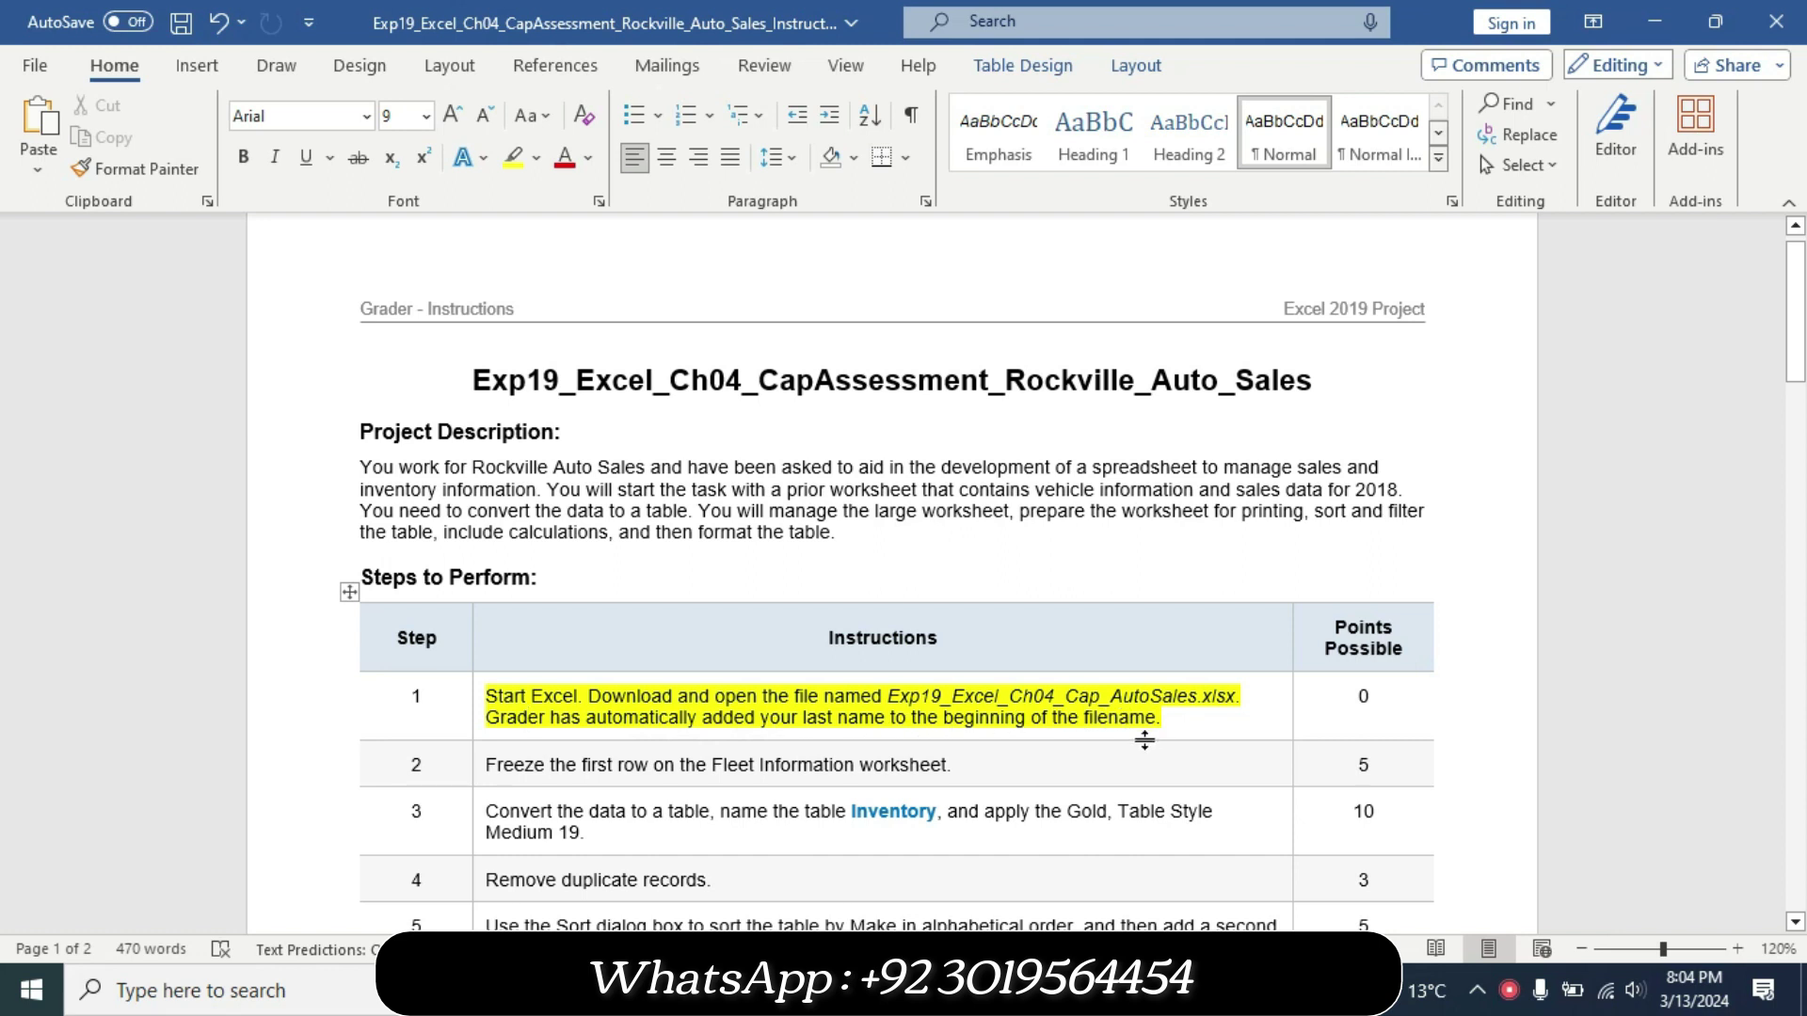
key("alt+Tab")
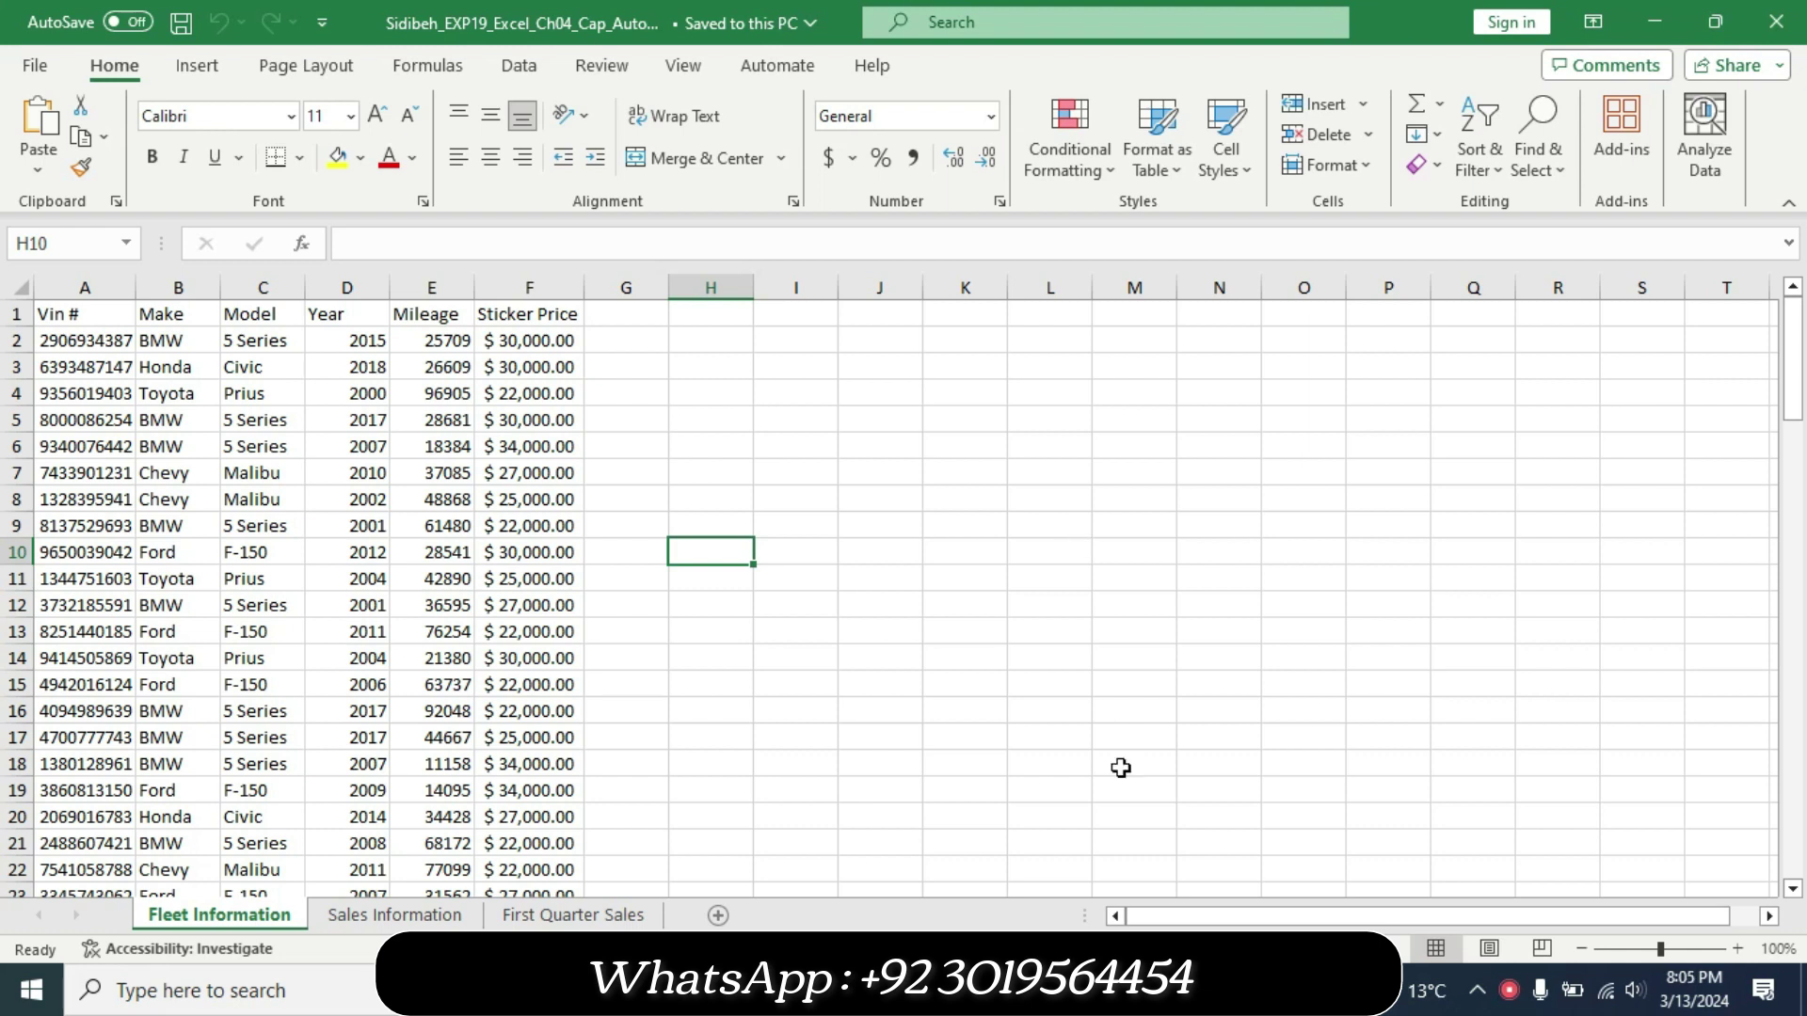
left_click(1162, 990)
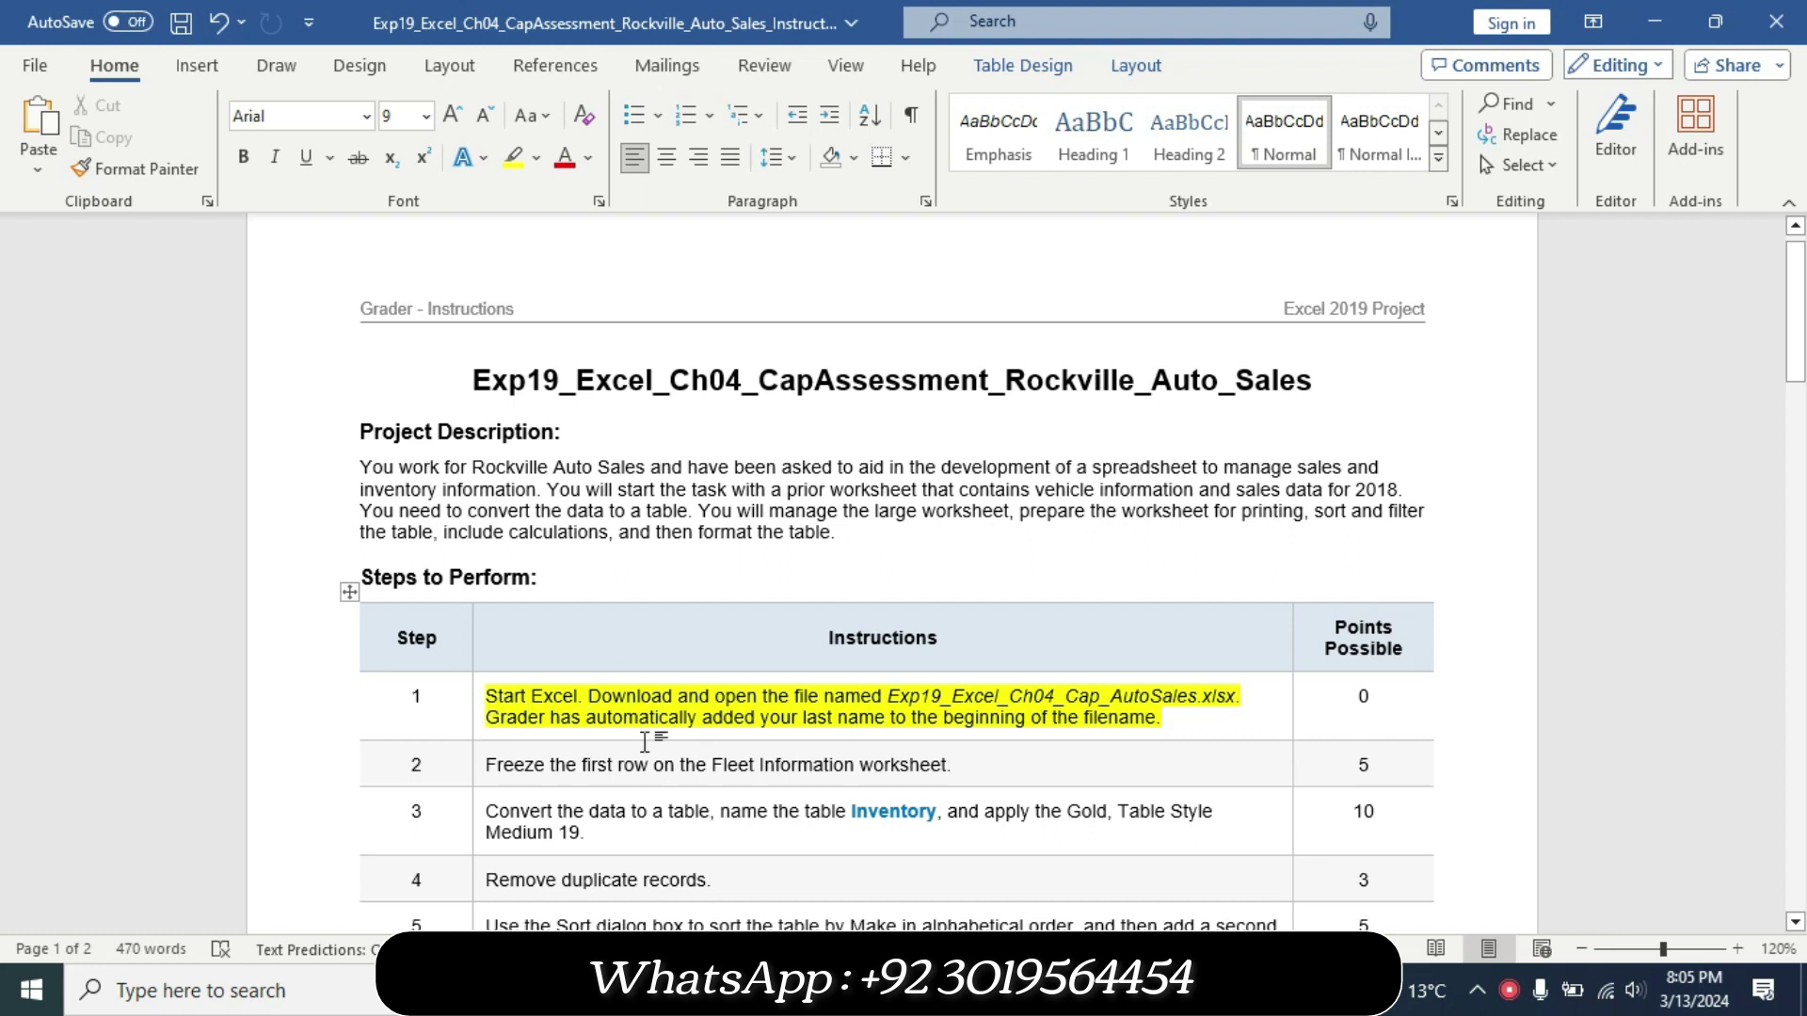
key("alt+Tab")
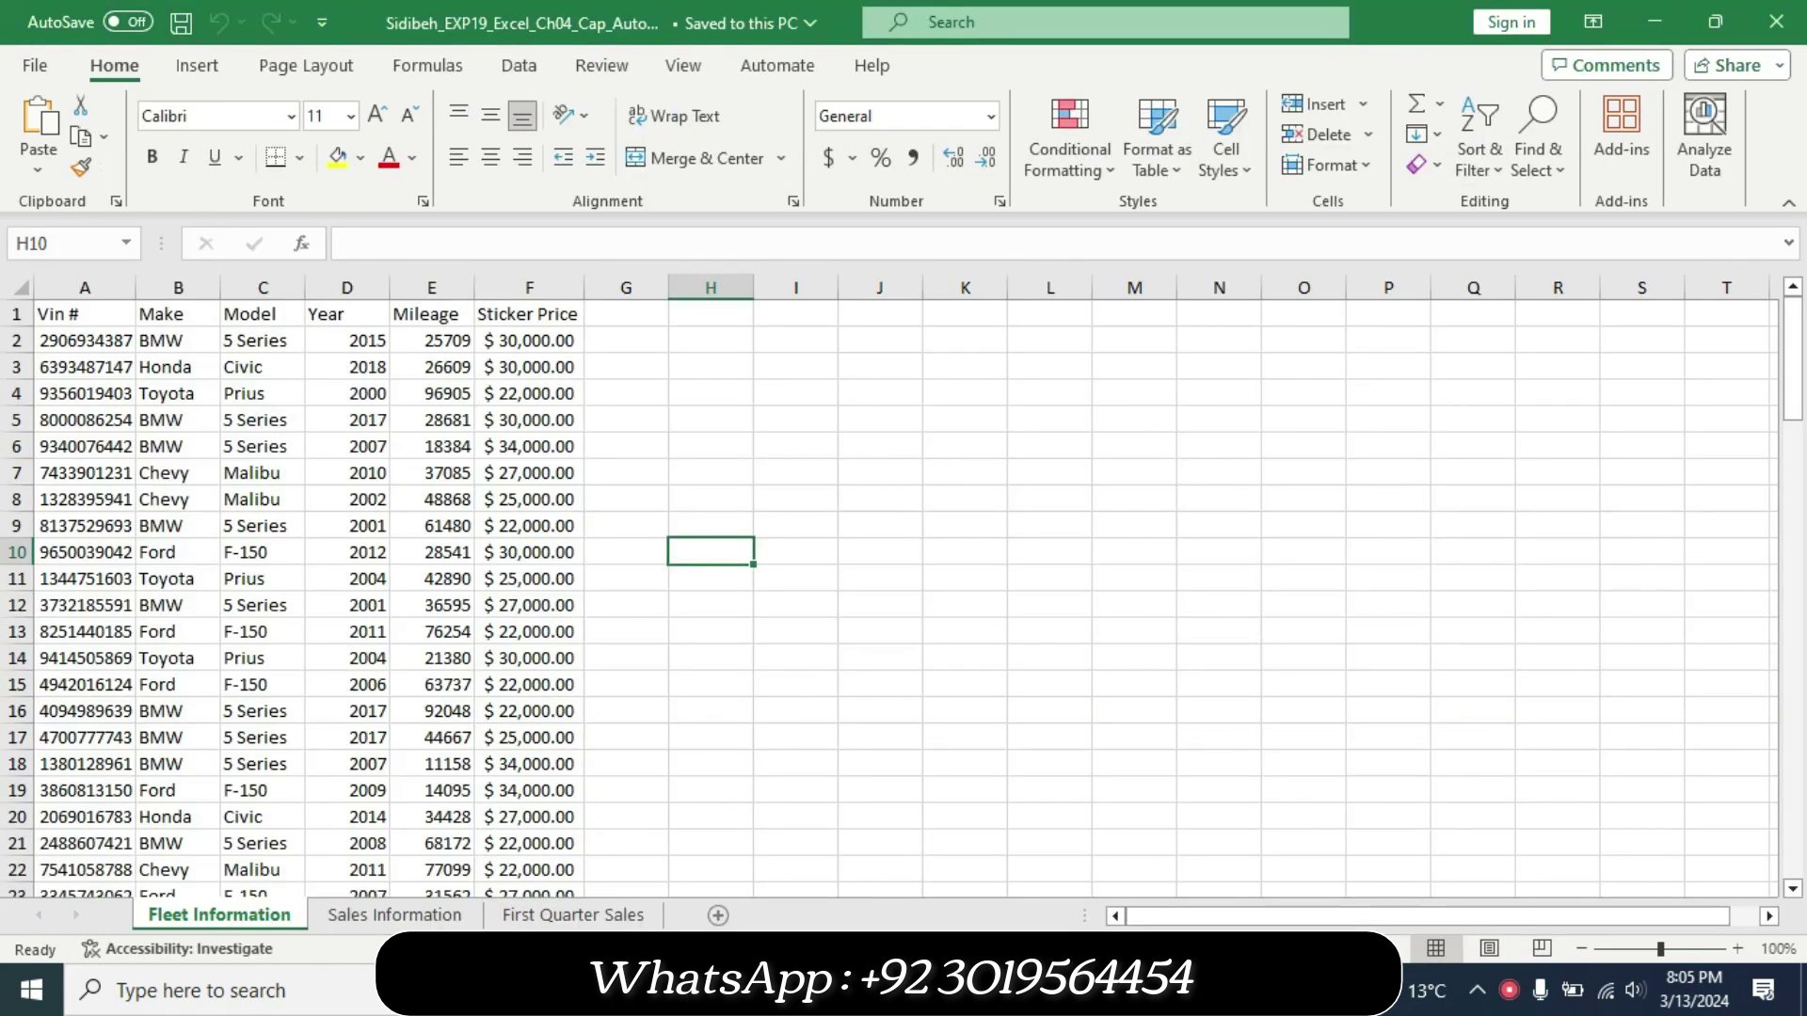
left_click(1162, 990)
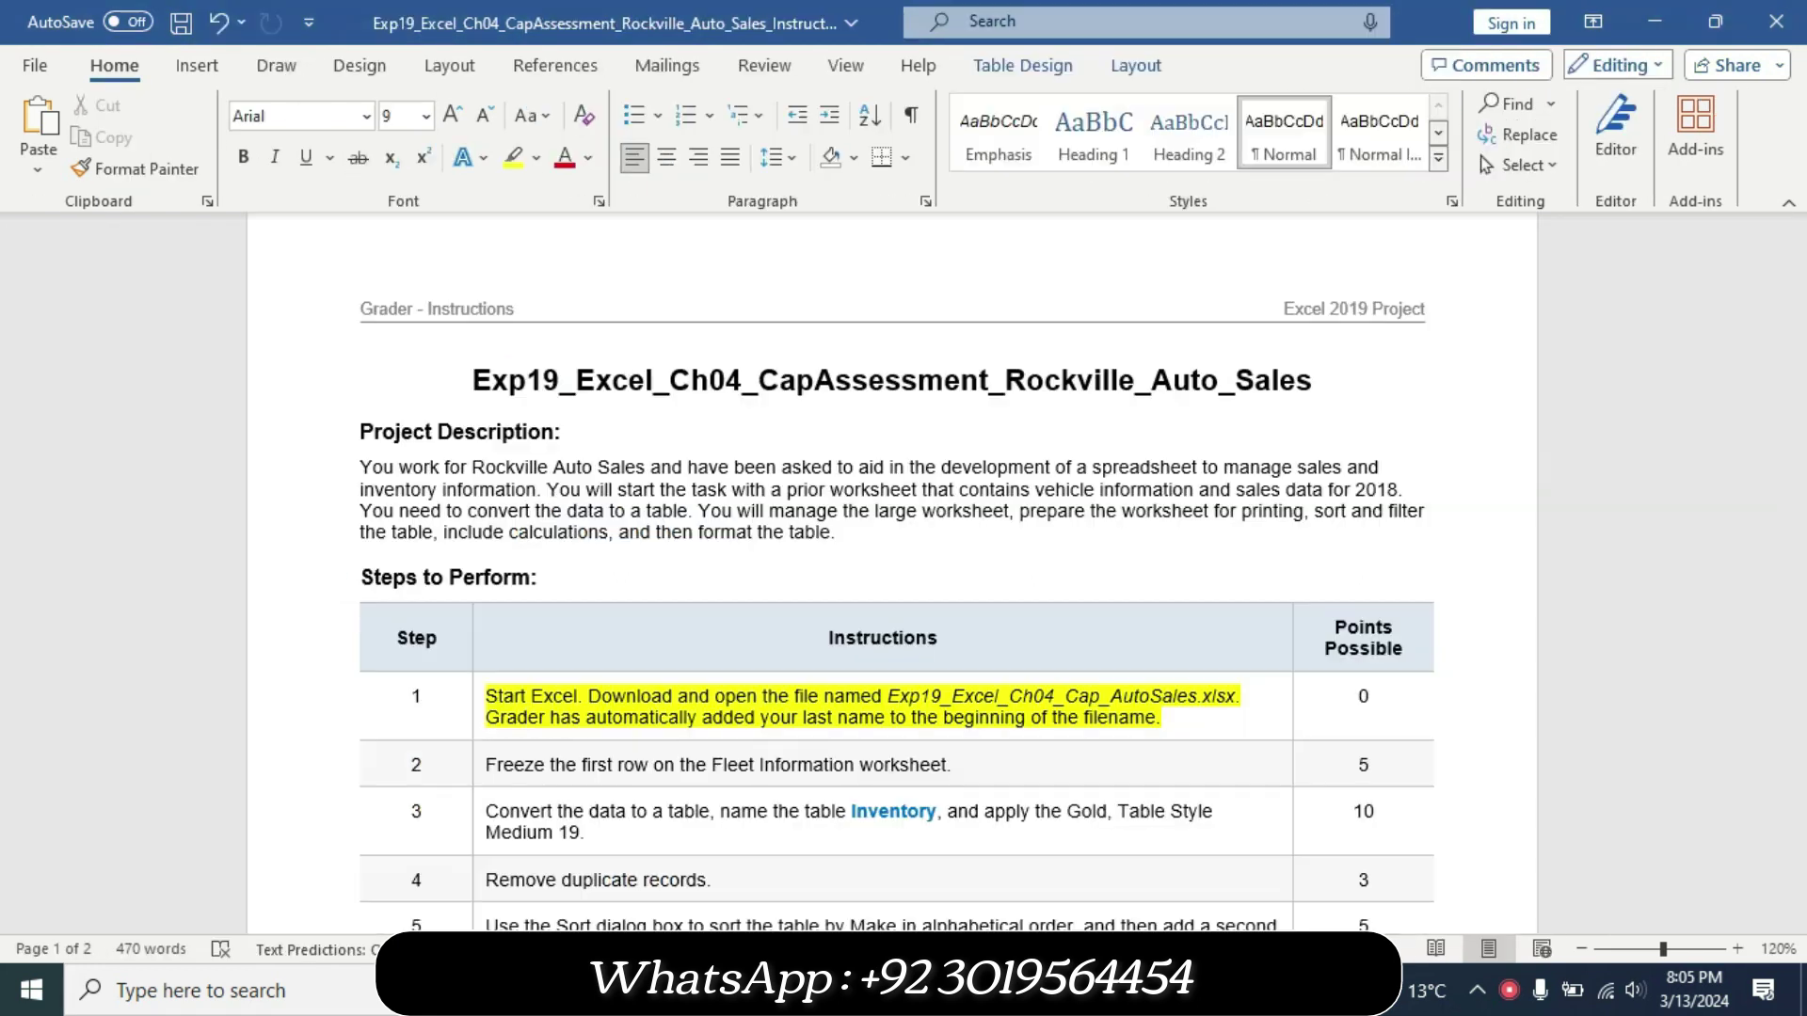
left_click(478, 740)
Clear step 1's highlight and set the step 2 instruction to 14 pt.
left_click(610, 692)
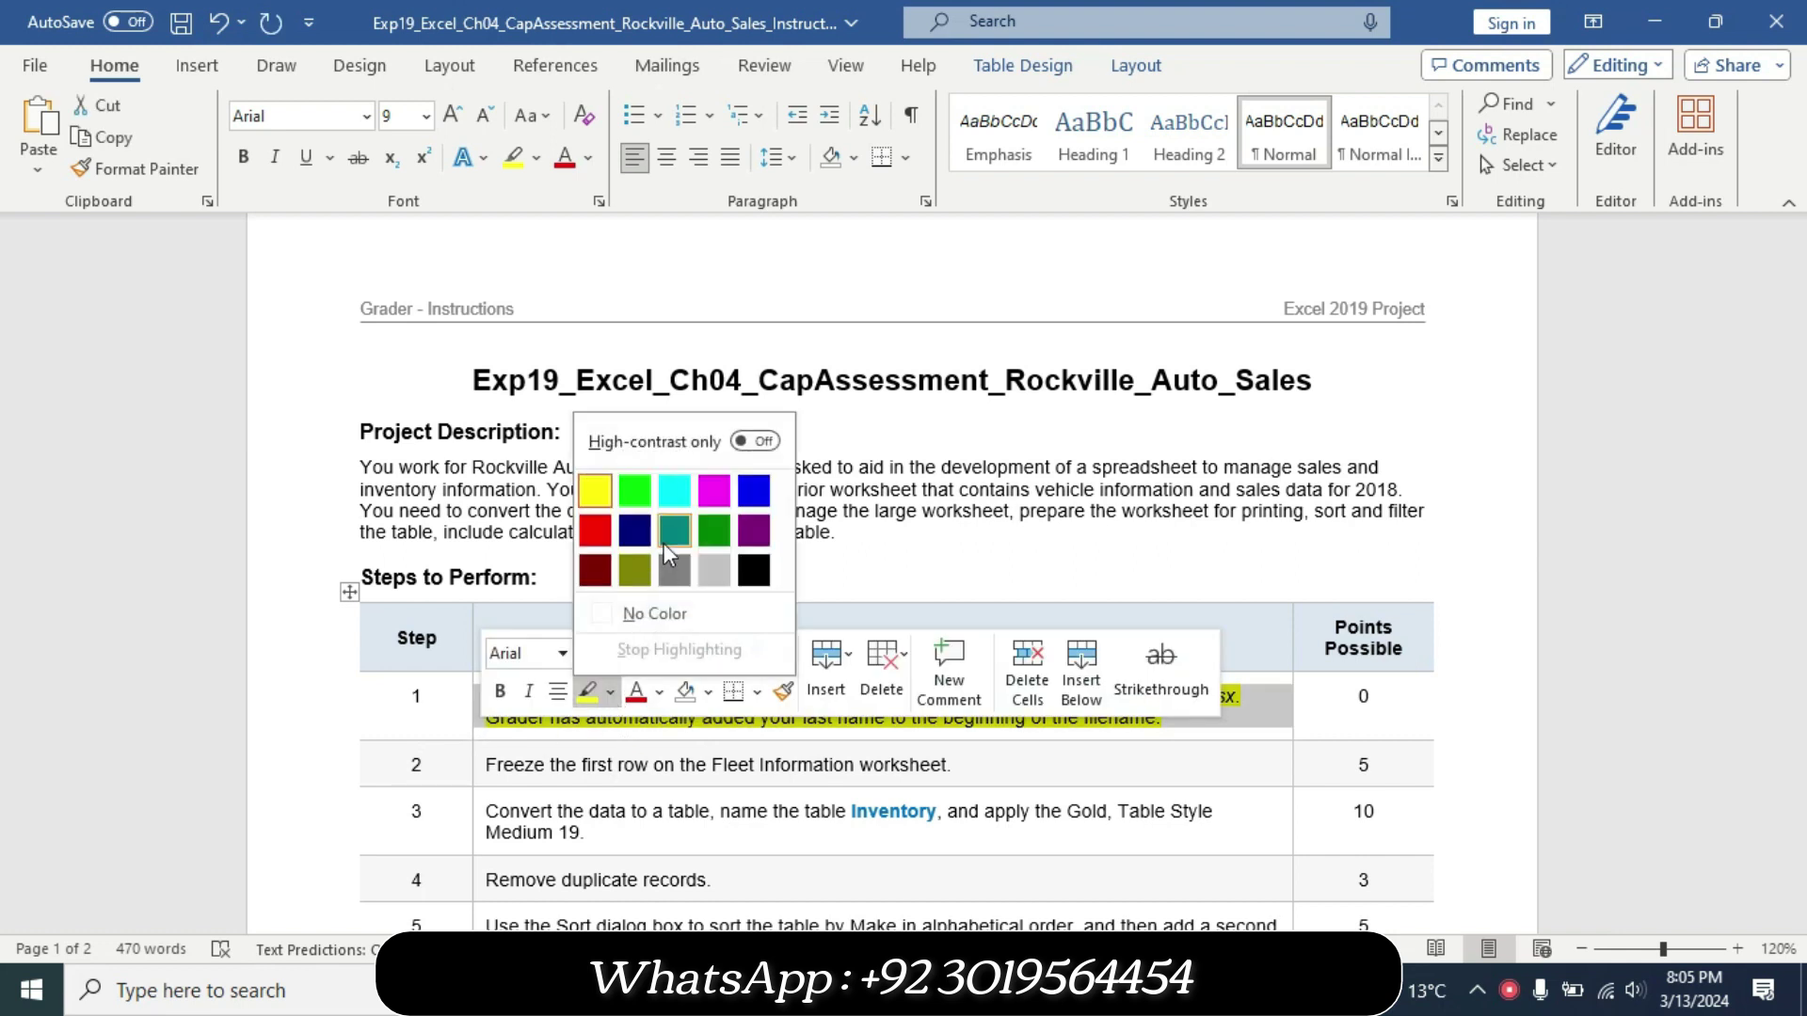
left_click(661, 614)
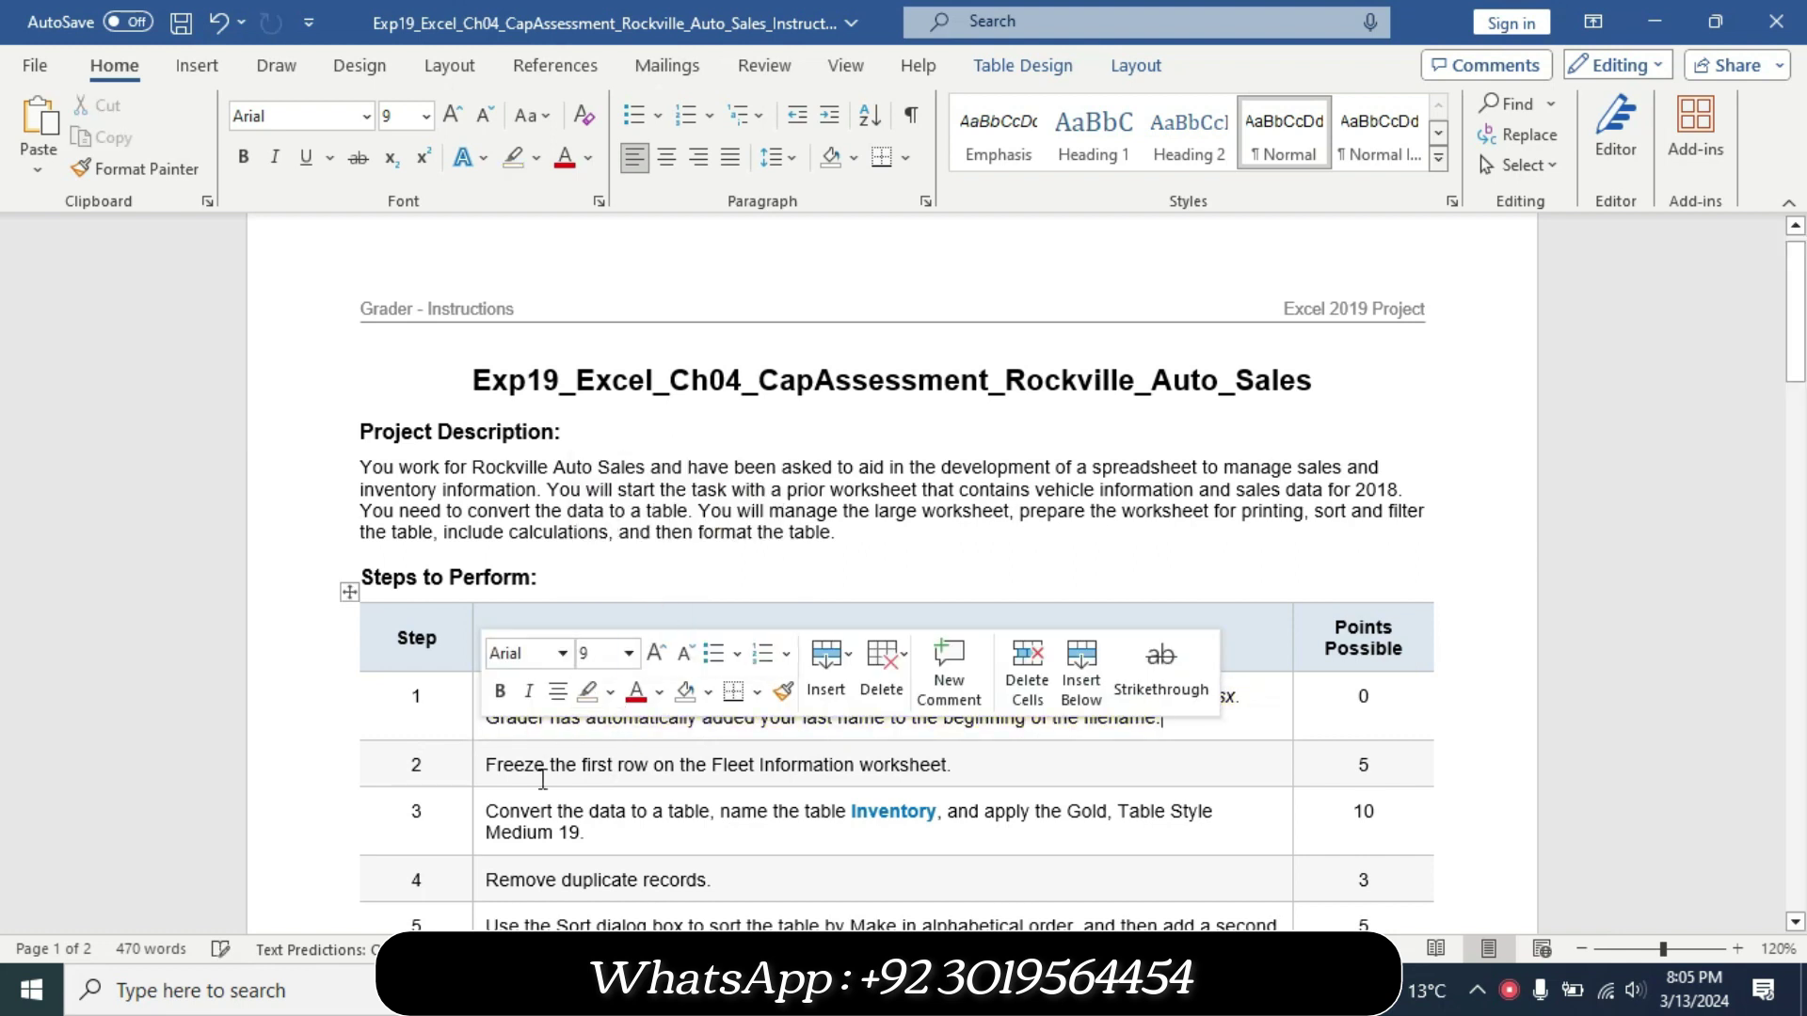
left_click(472, 785)
left_click(623, 701)
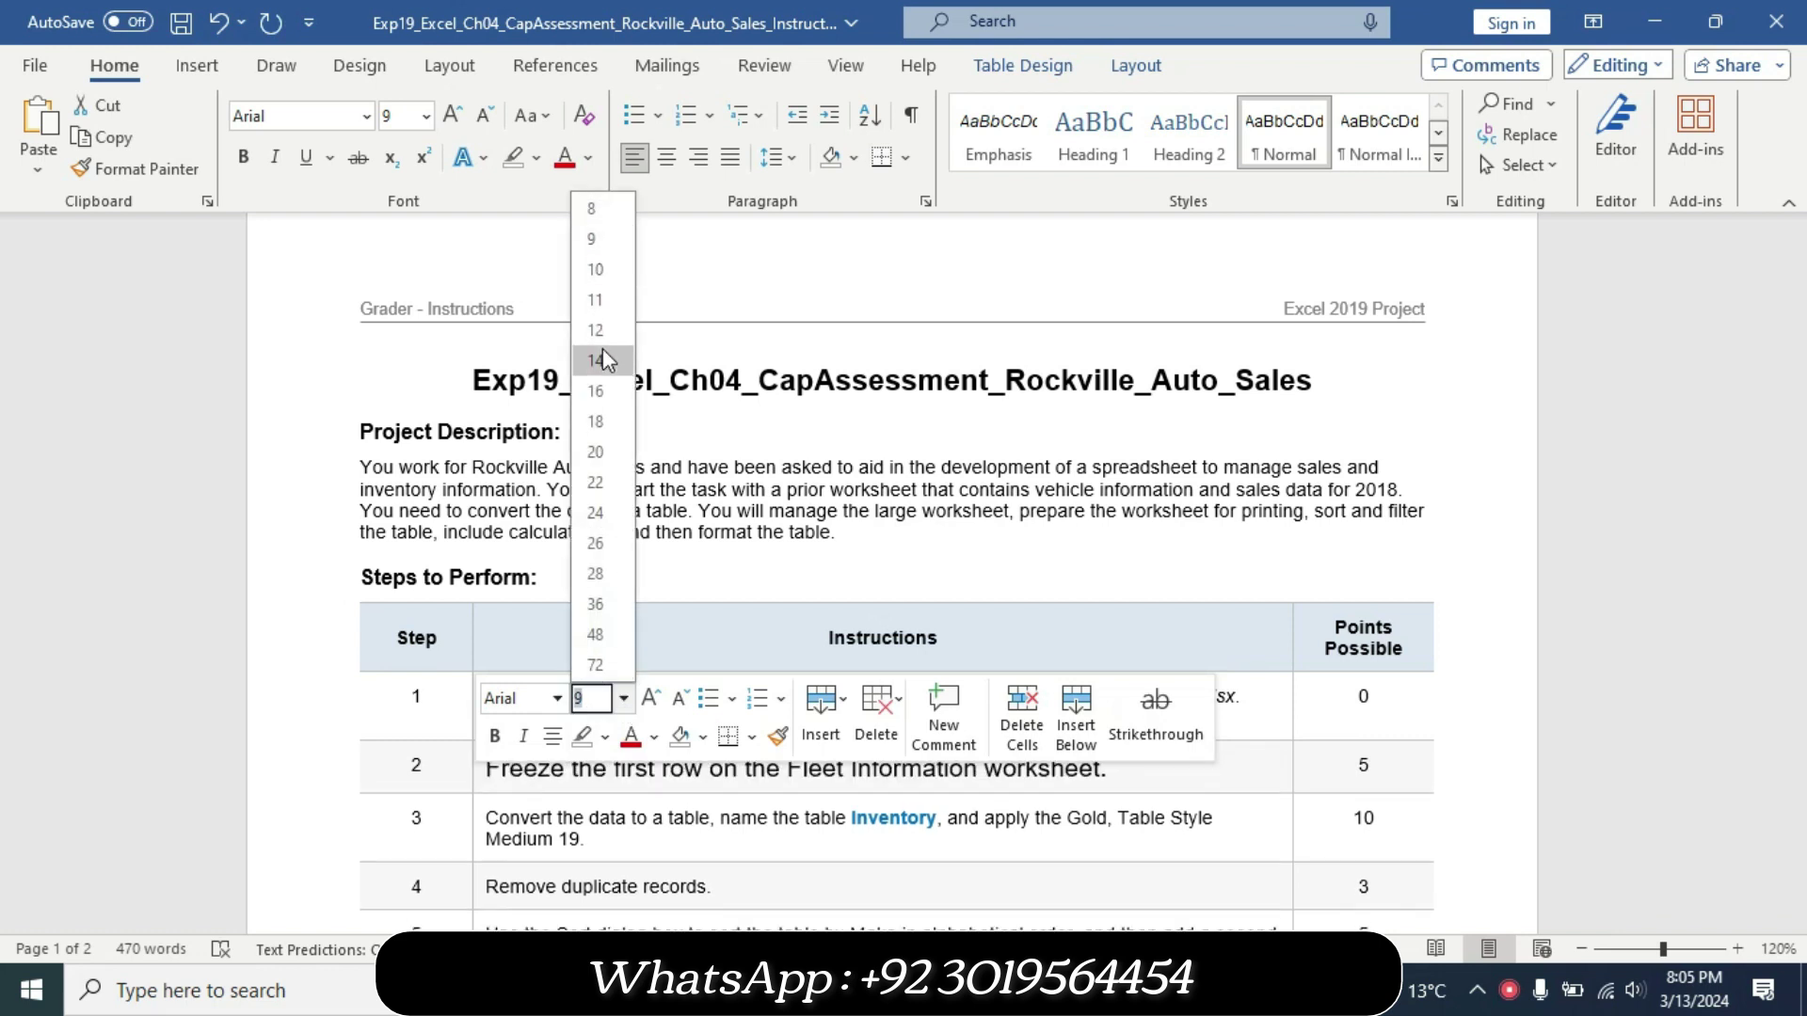
left_click(603, 350)
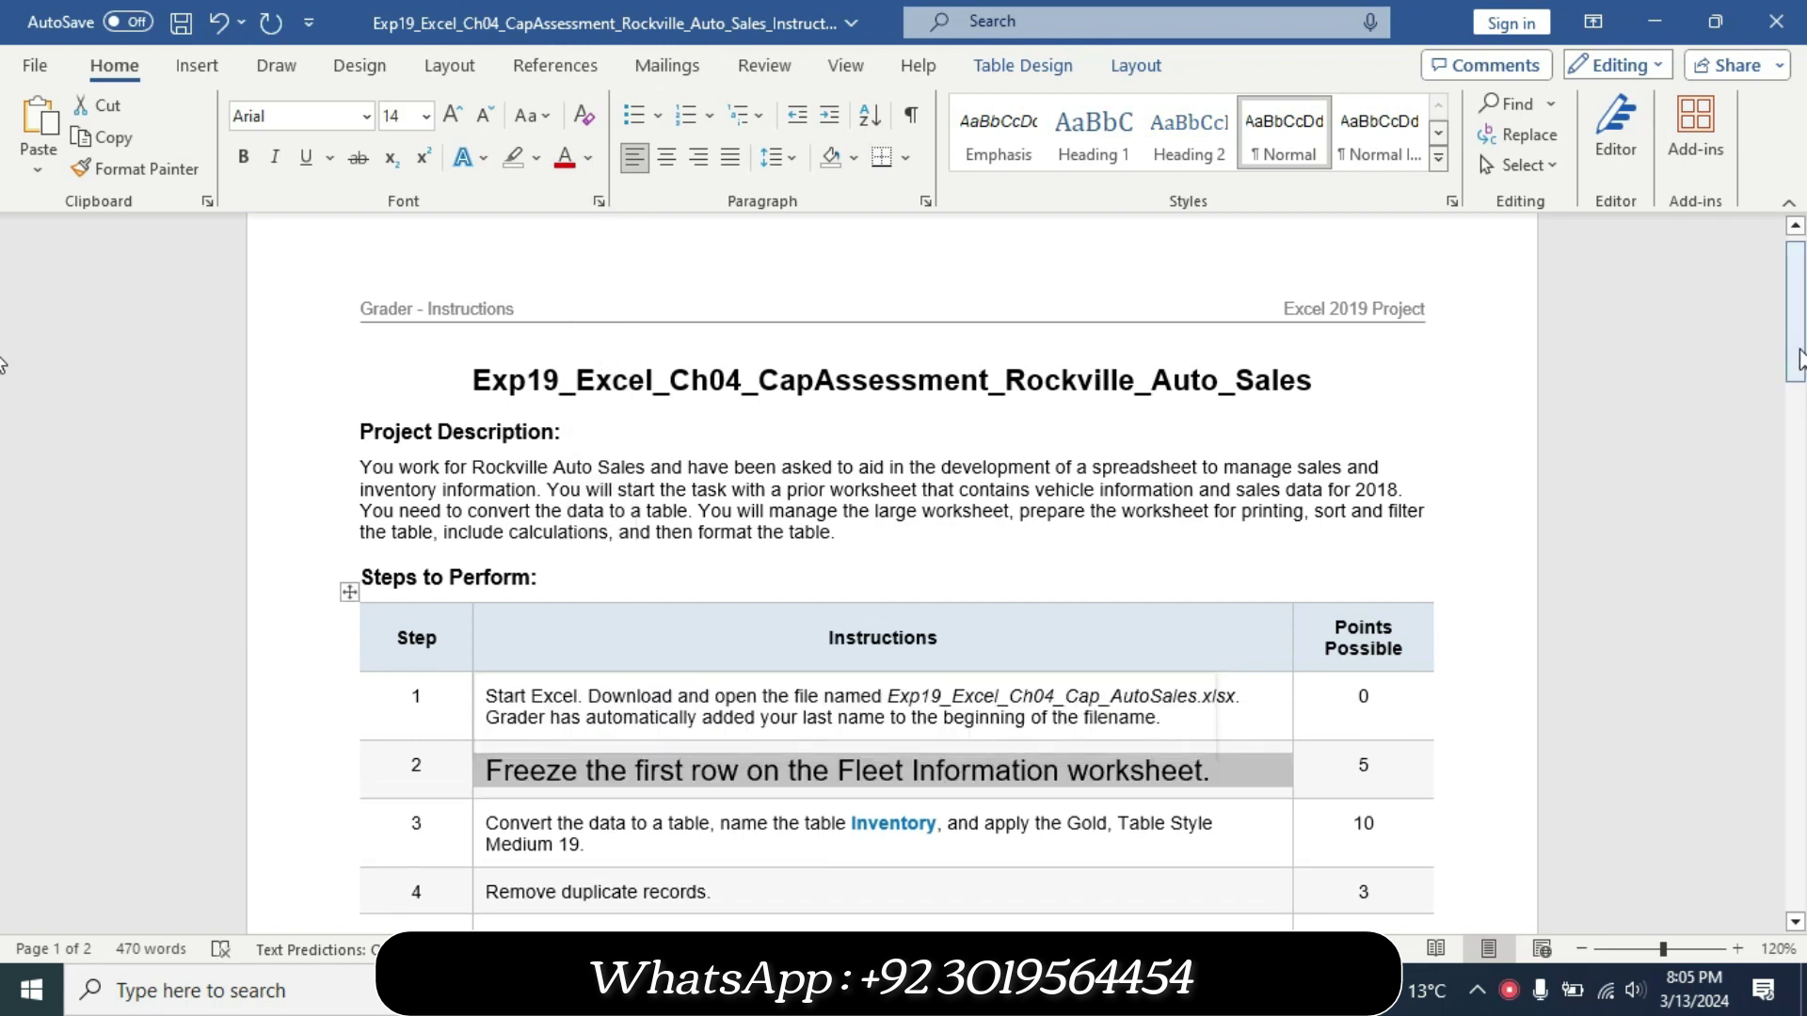
Zoom the page to 130% and highlight the step 2 instruction in yellow.
left_click_drag(1799, 358, 1799, 404)
left_click(1732, 948)
left_click_drag(1799, 374, 1799, 405)
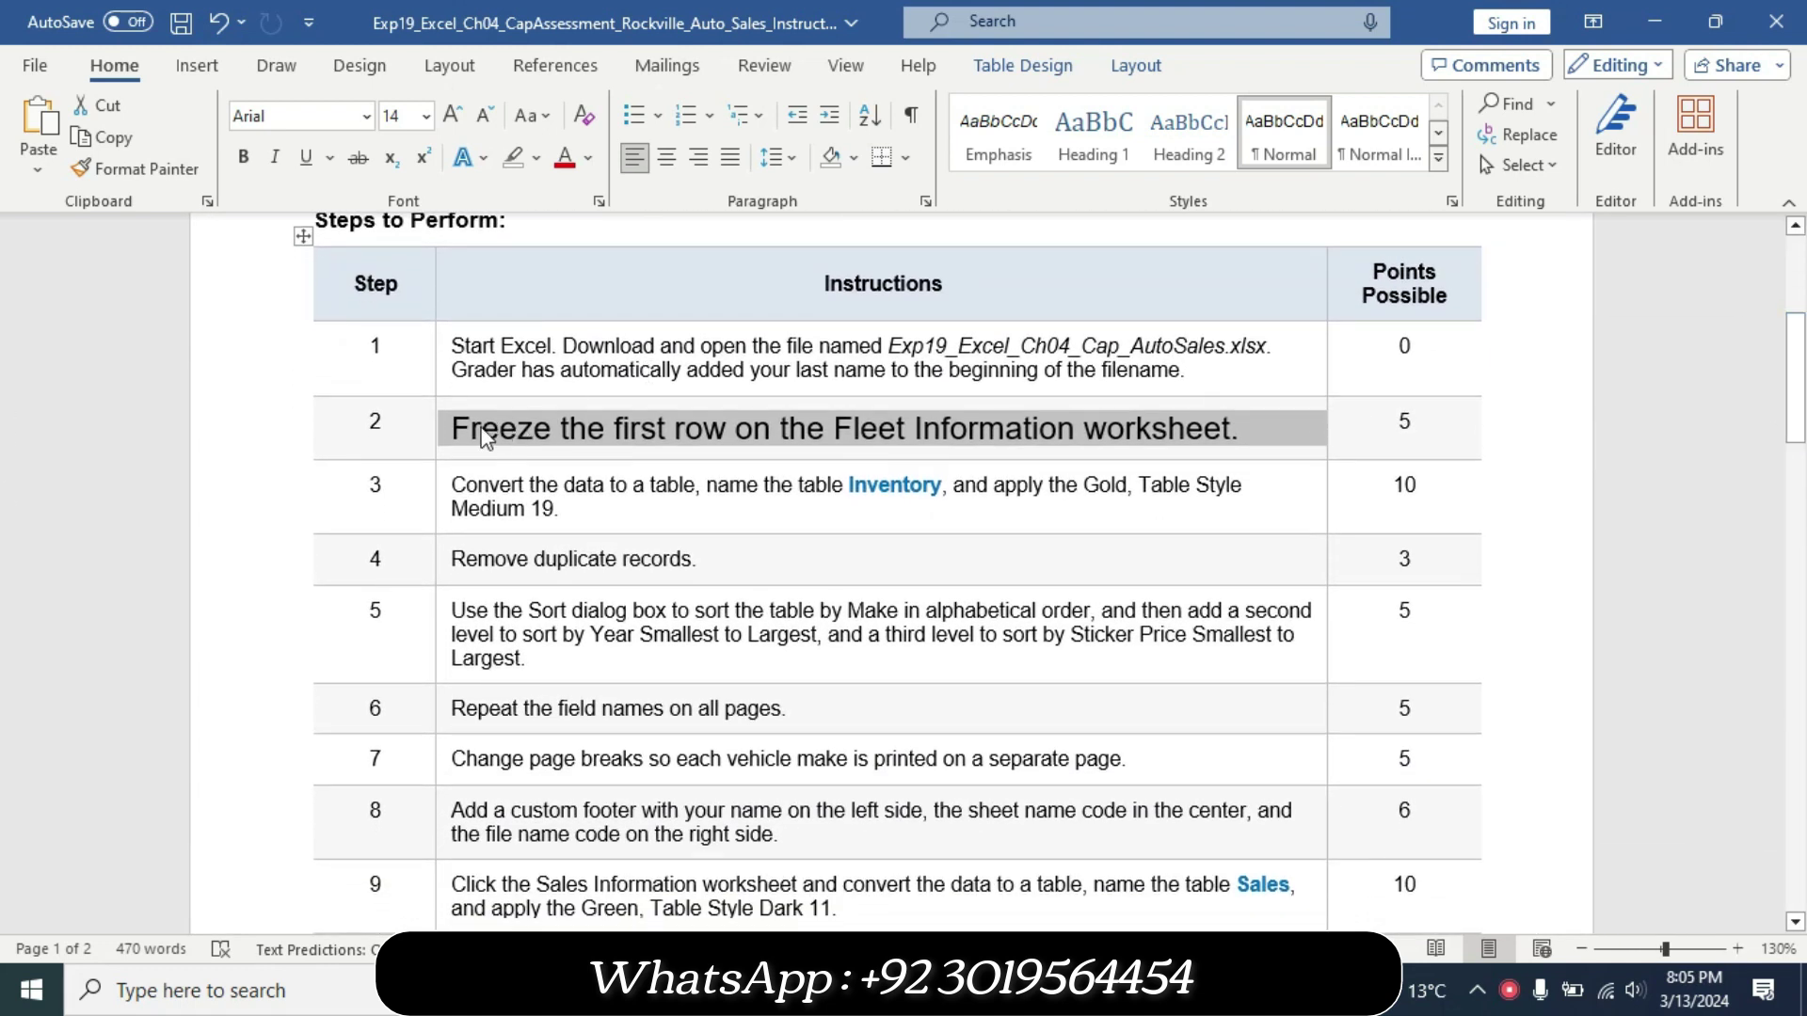
left_click(536, 157)
left_click(523, 250)
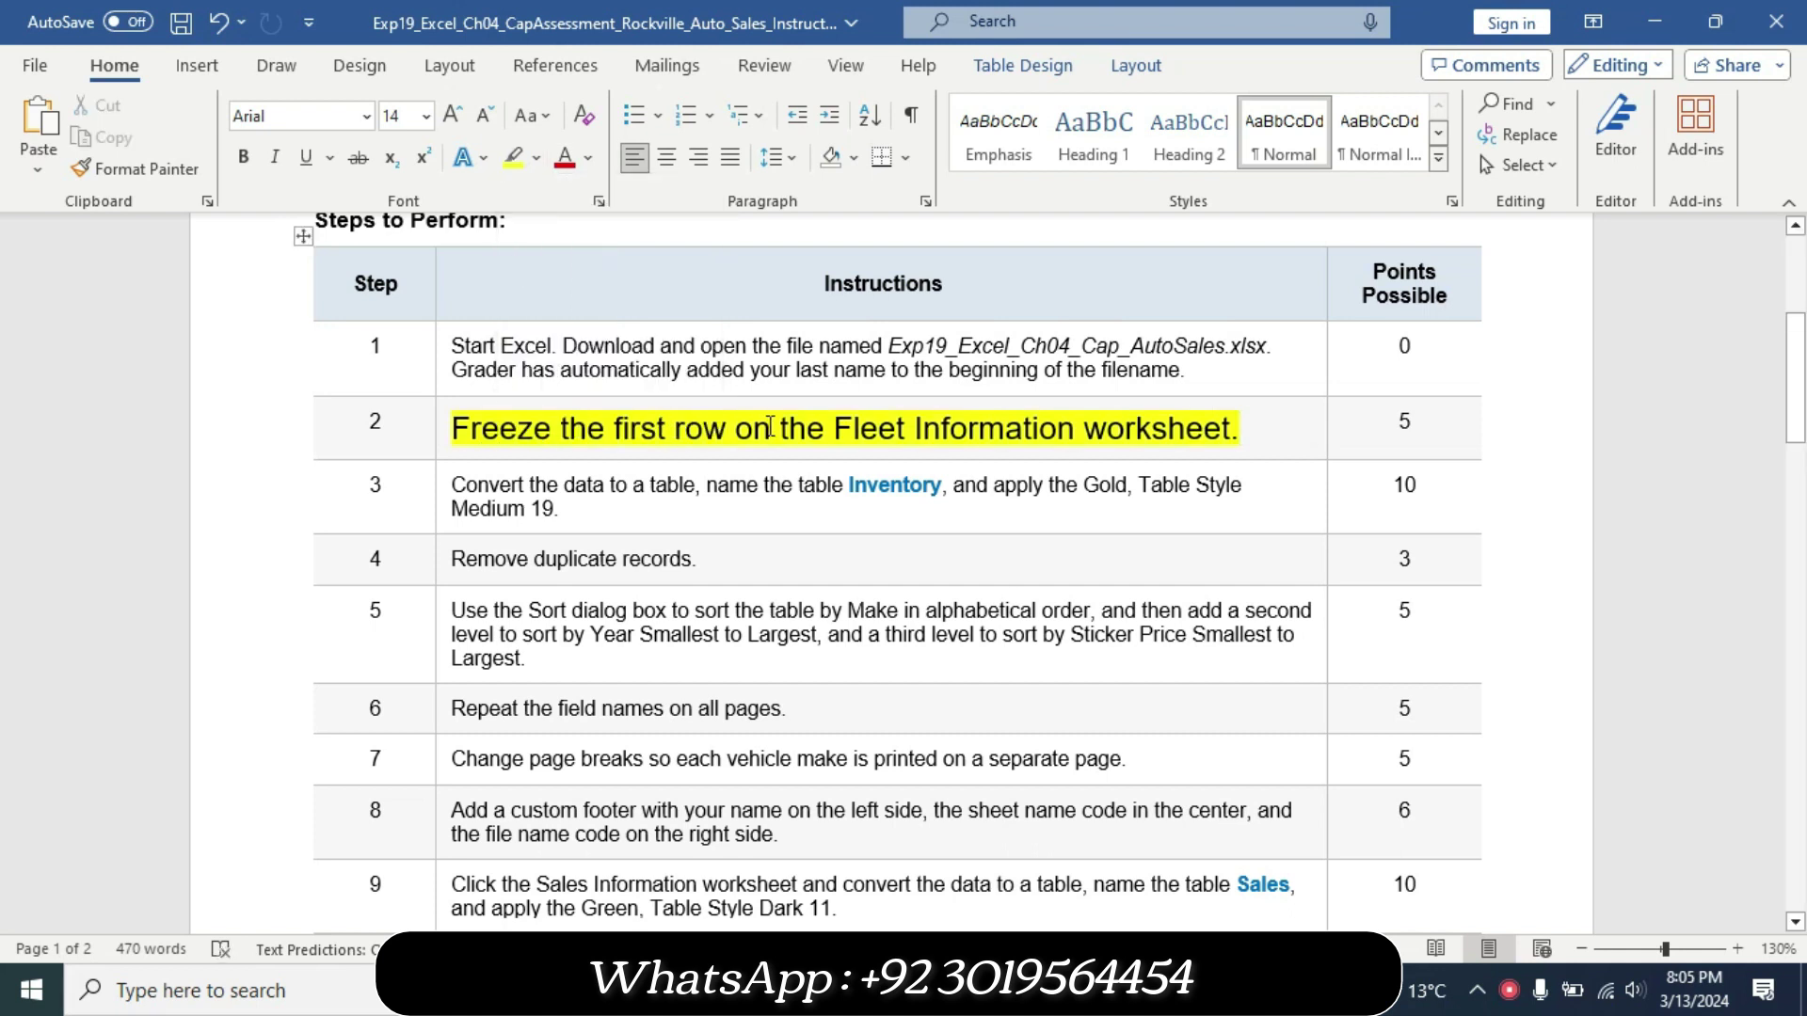
Select step 2's 'Fleet Information worksheet' and 'Freeze the first row' phrases, then go to Excel.
left_click_drag(844, 431, 1231, 431)
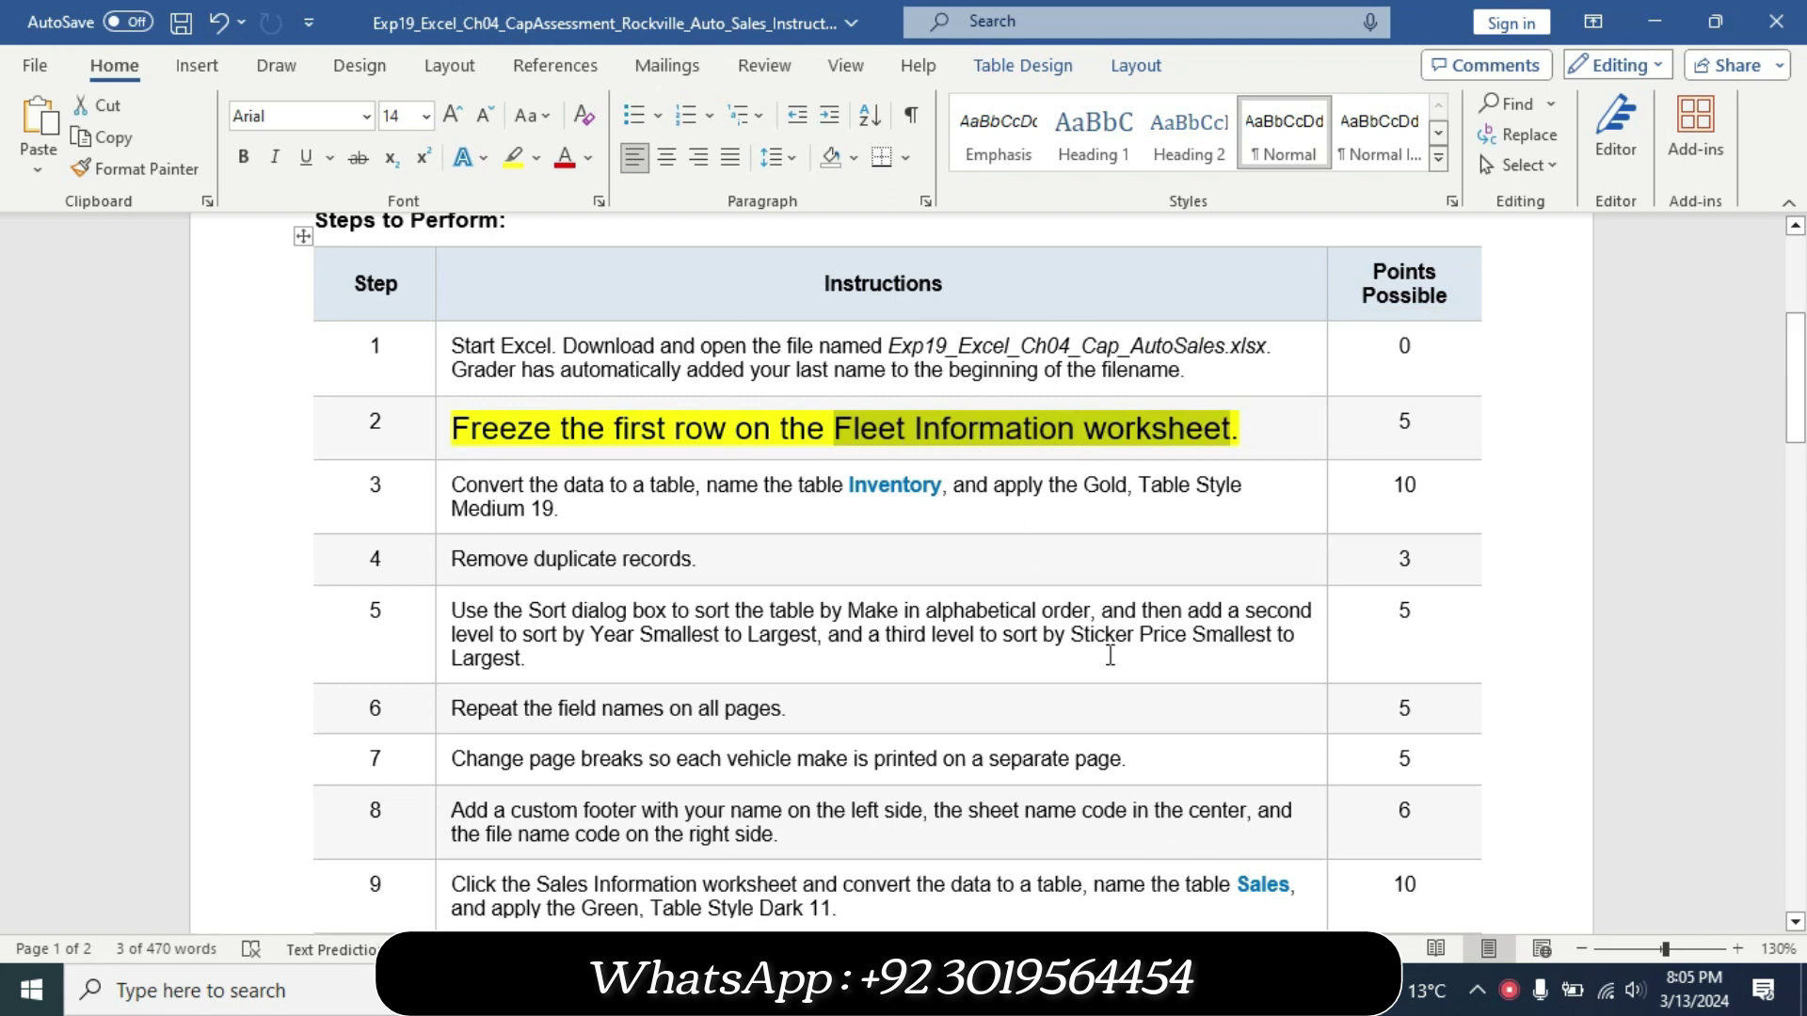
left_click(1214, 990)
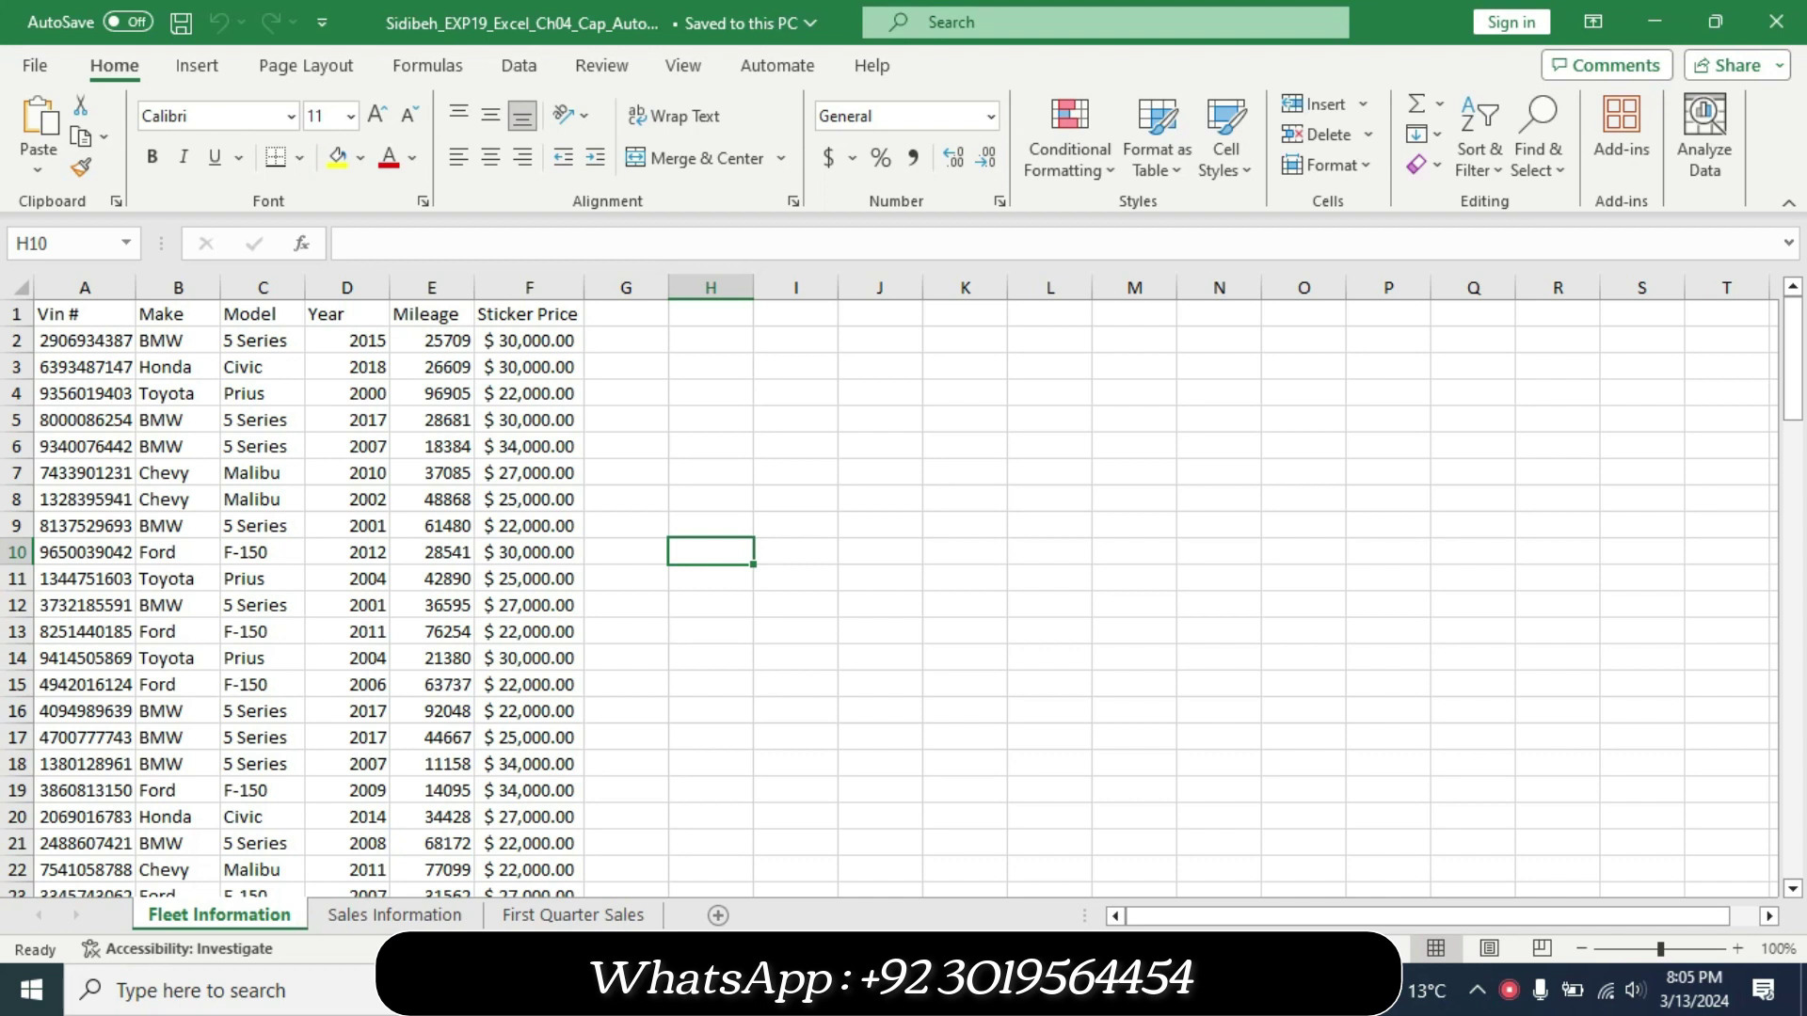
left_click(1157, 990)
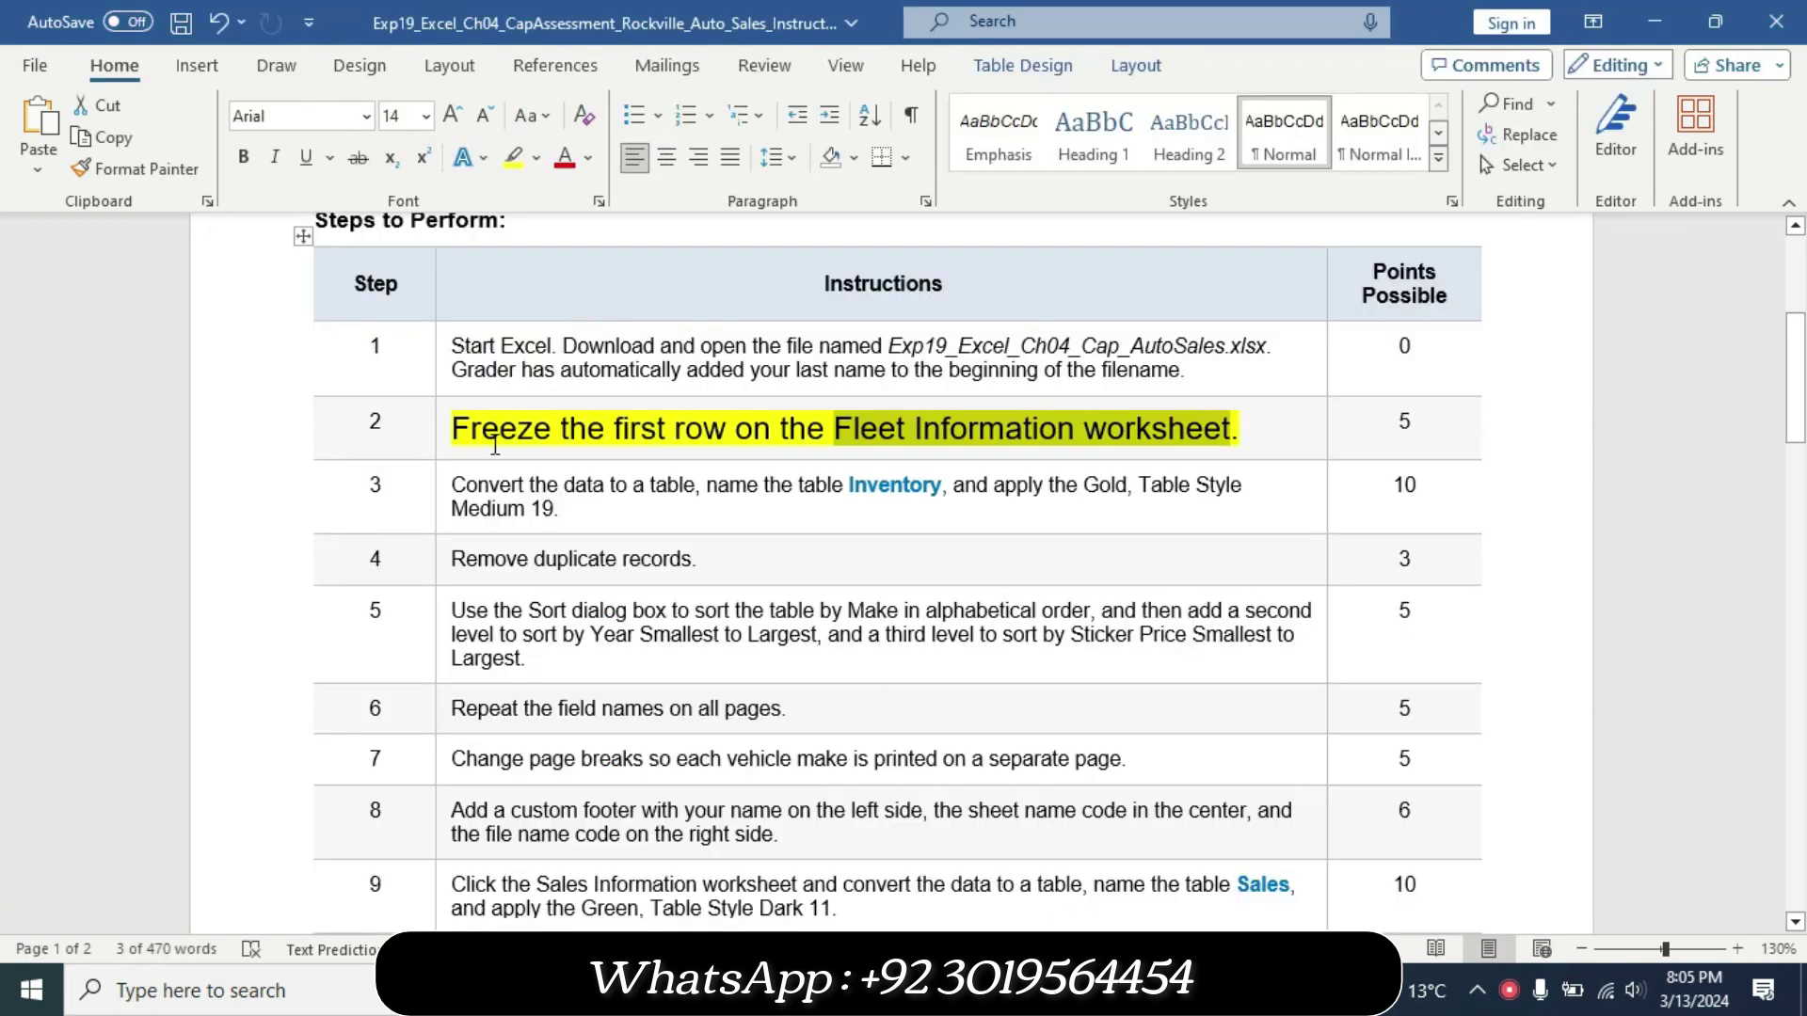
left_click_drag(495, 437, 734, 435)
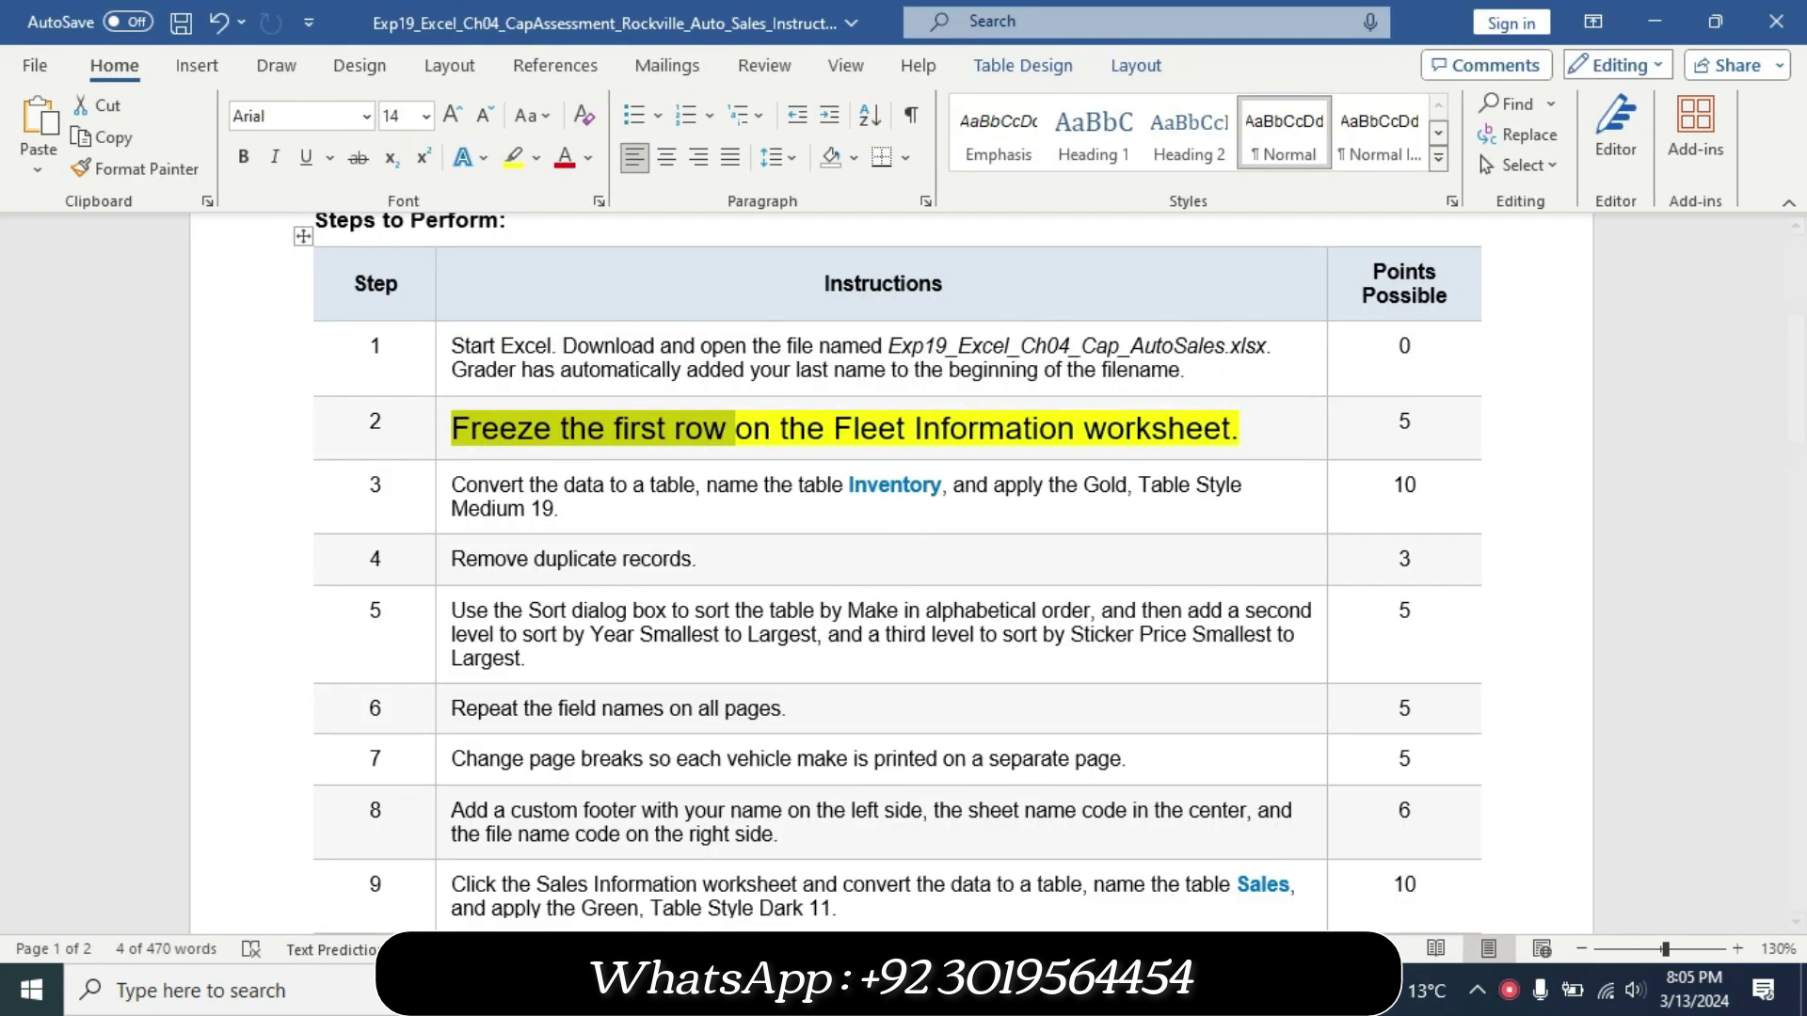
left_click(1111, 990)
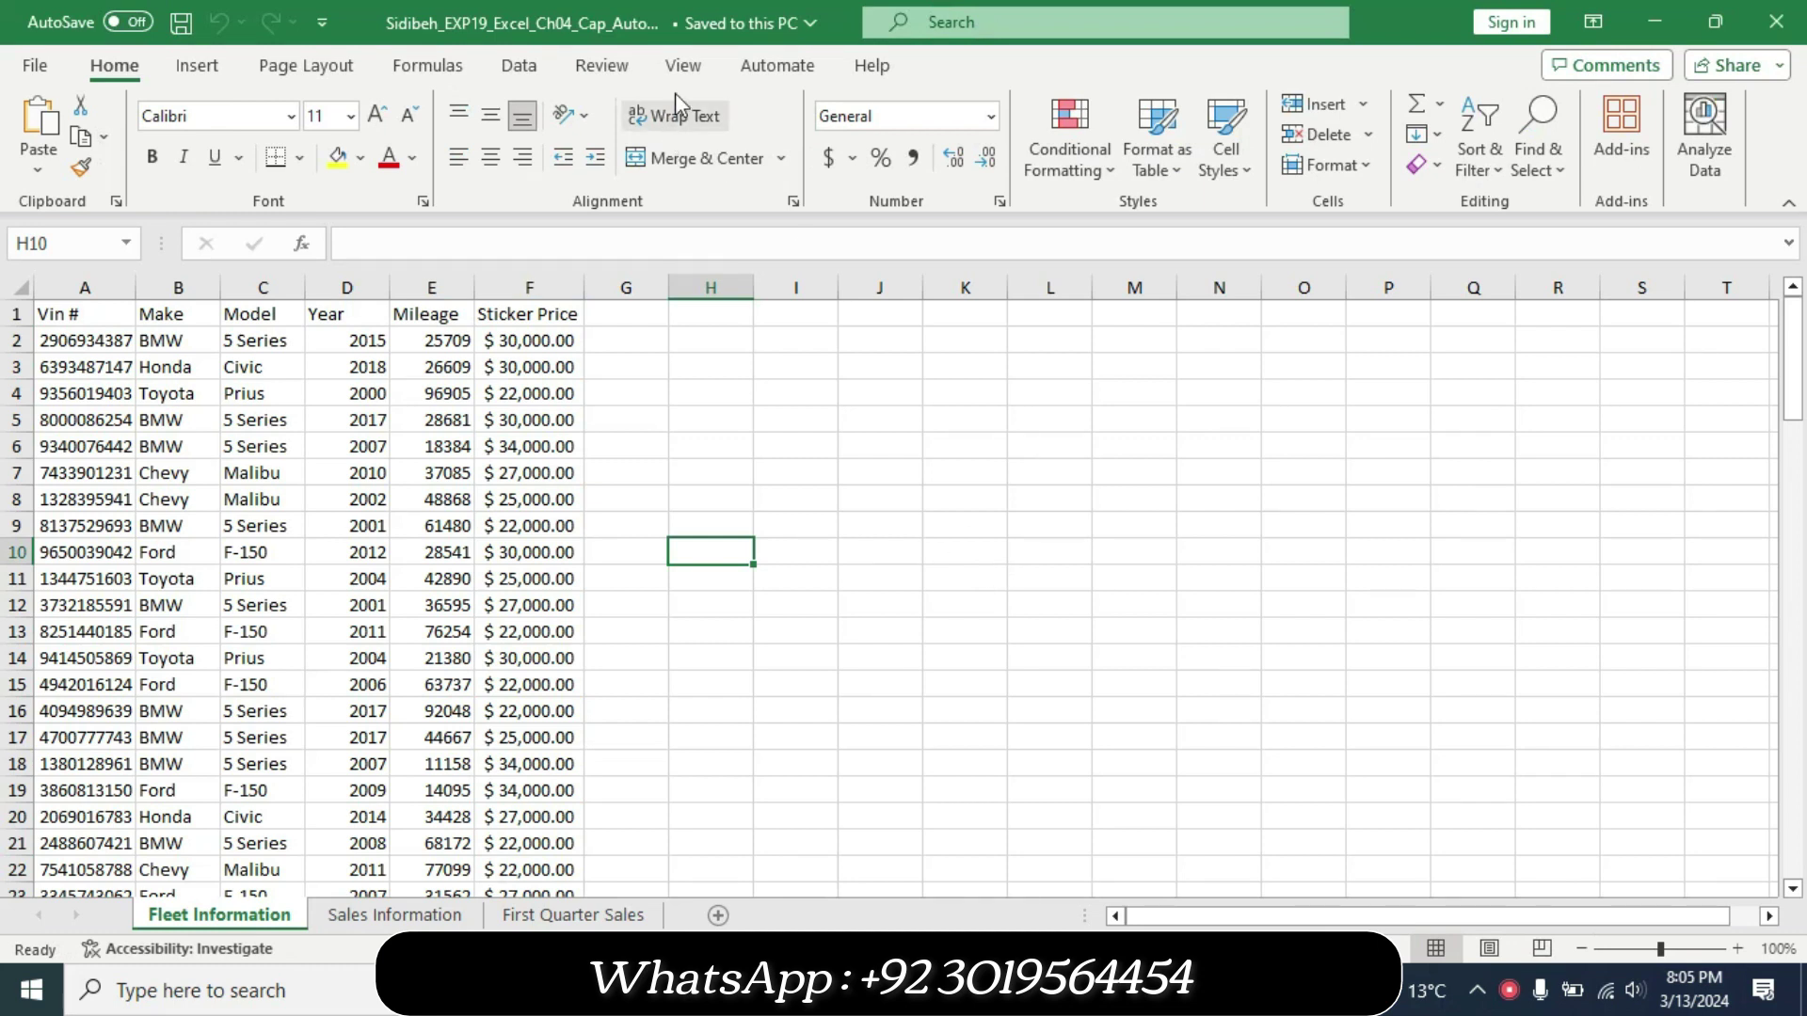
Freeze the top row of the Fleet Information sheet and select cell A1.
left_click(683, 65)
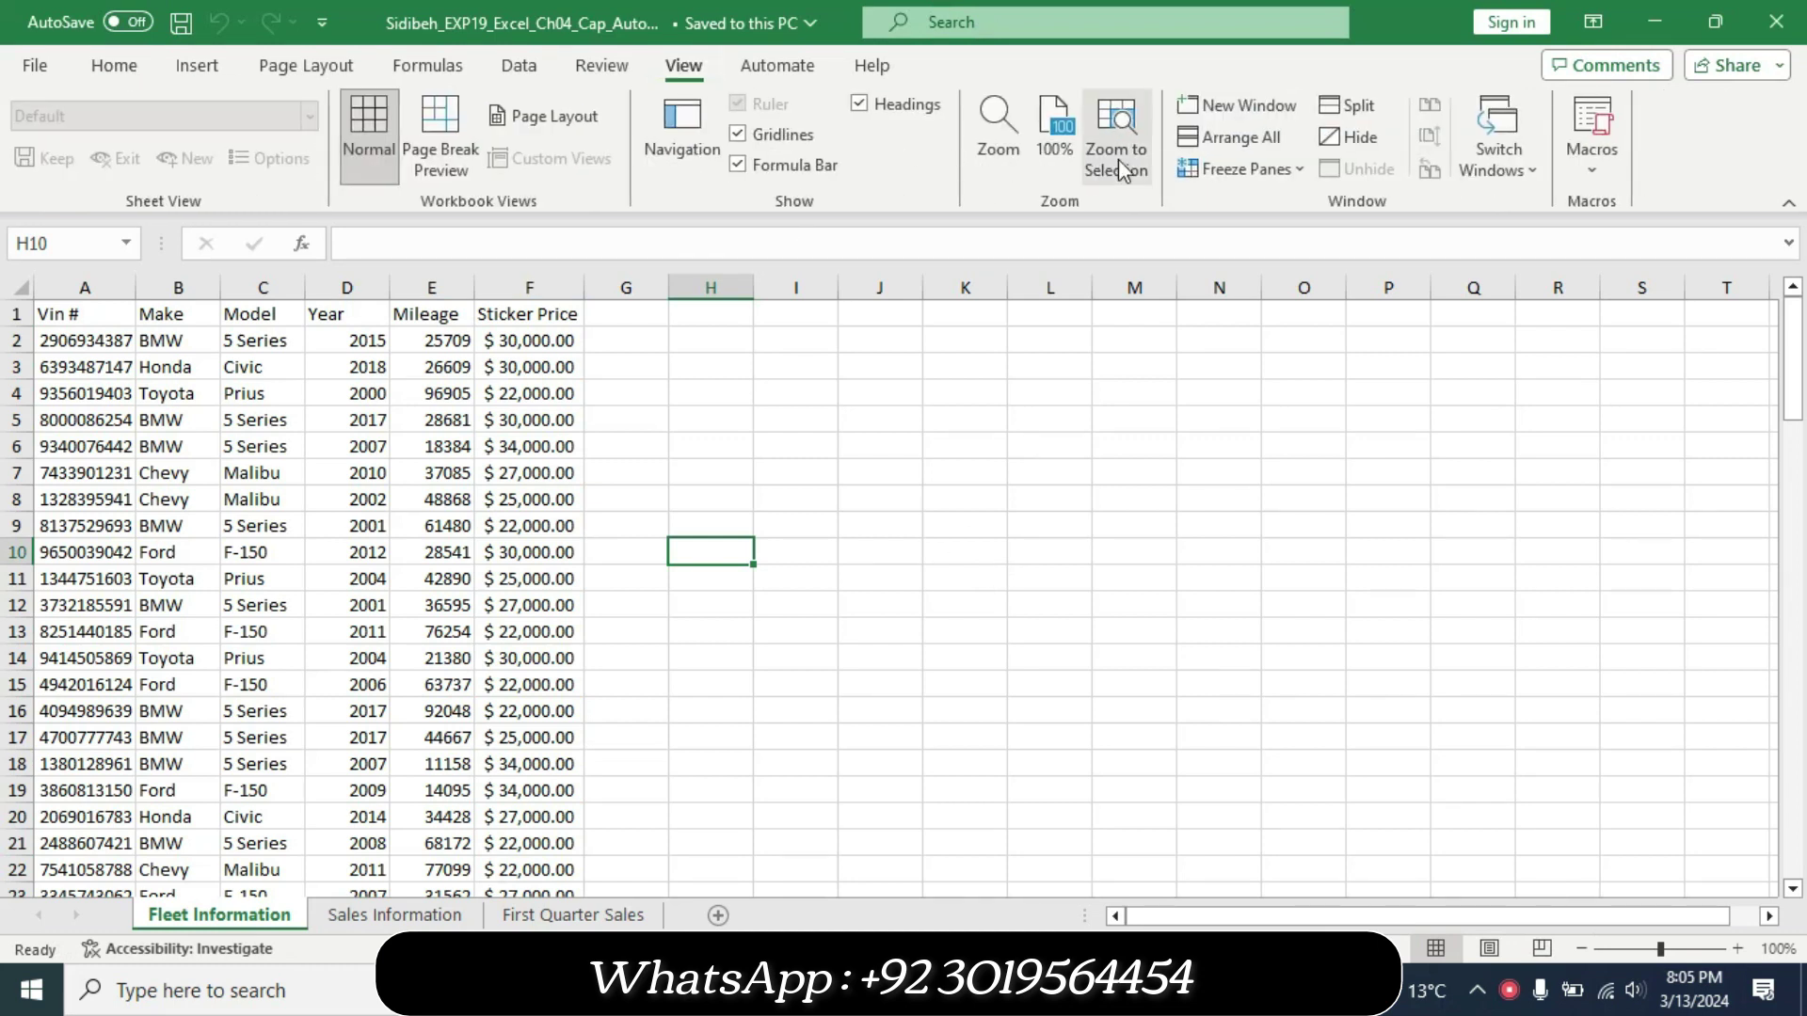
left_click(1252, 168)
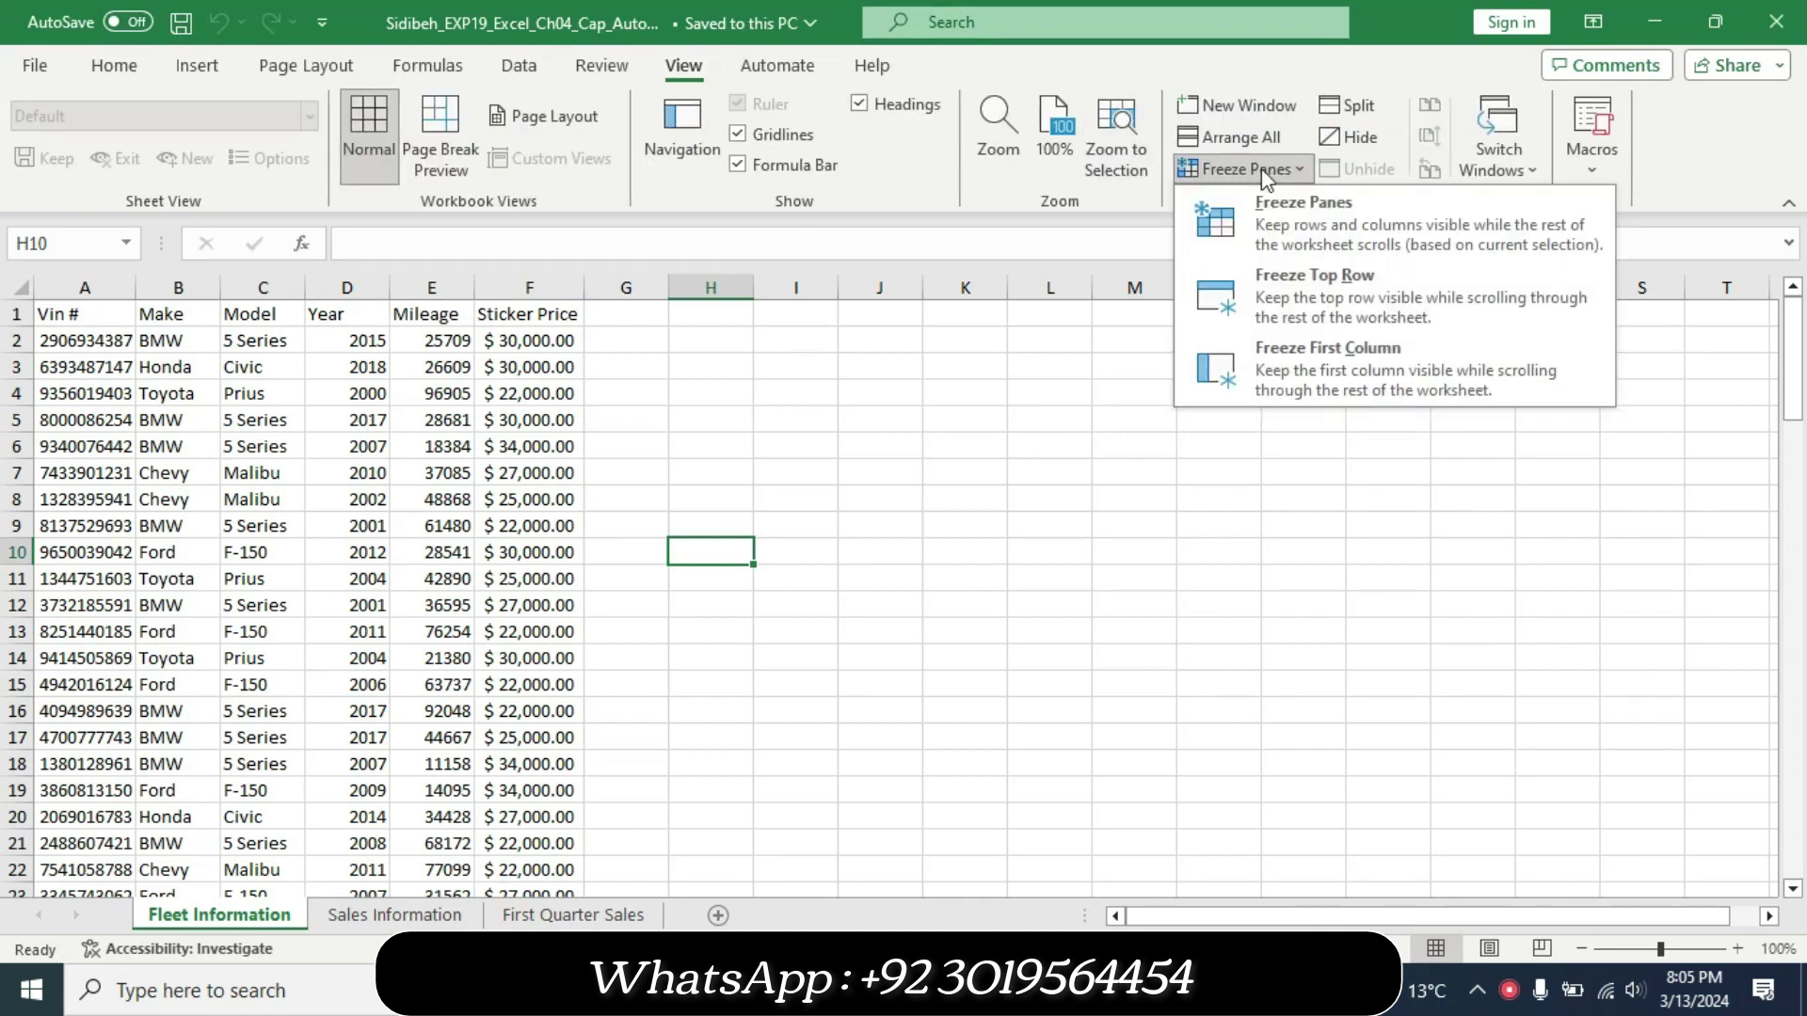
left_click(1295, 301)
mouse_move(1796, 381)
left_mouse_down()
mouse_move(1802, 880)
mouse_move(1802, 289)
left_mouse_up()
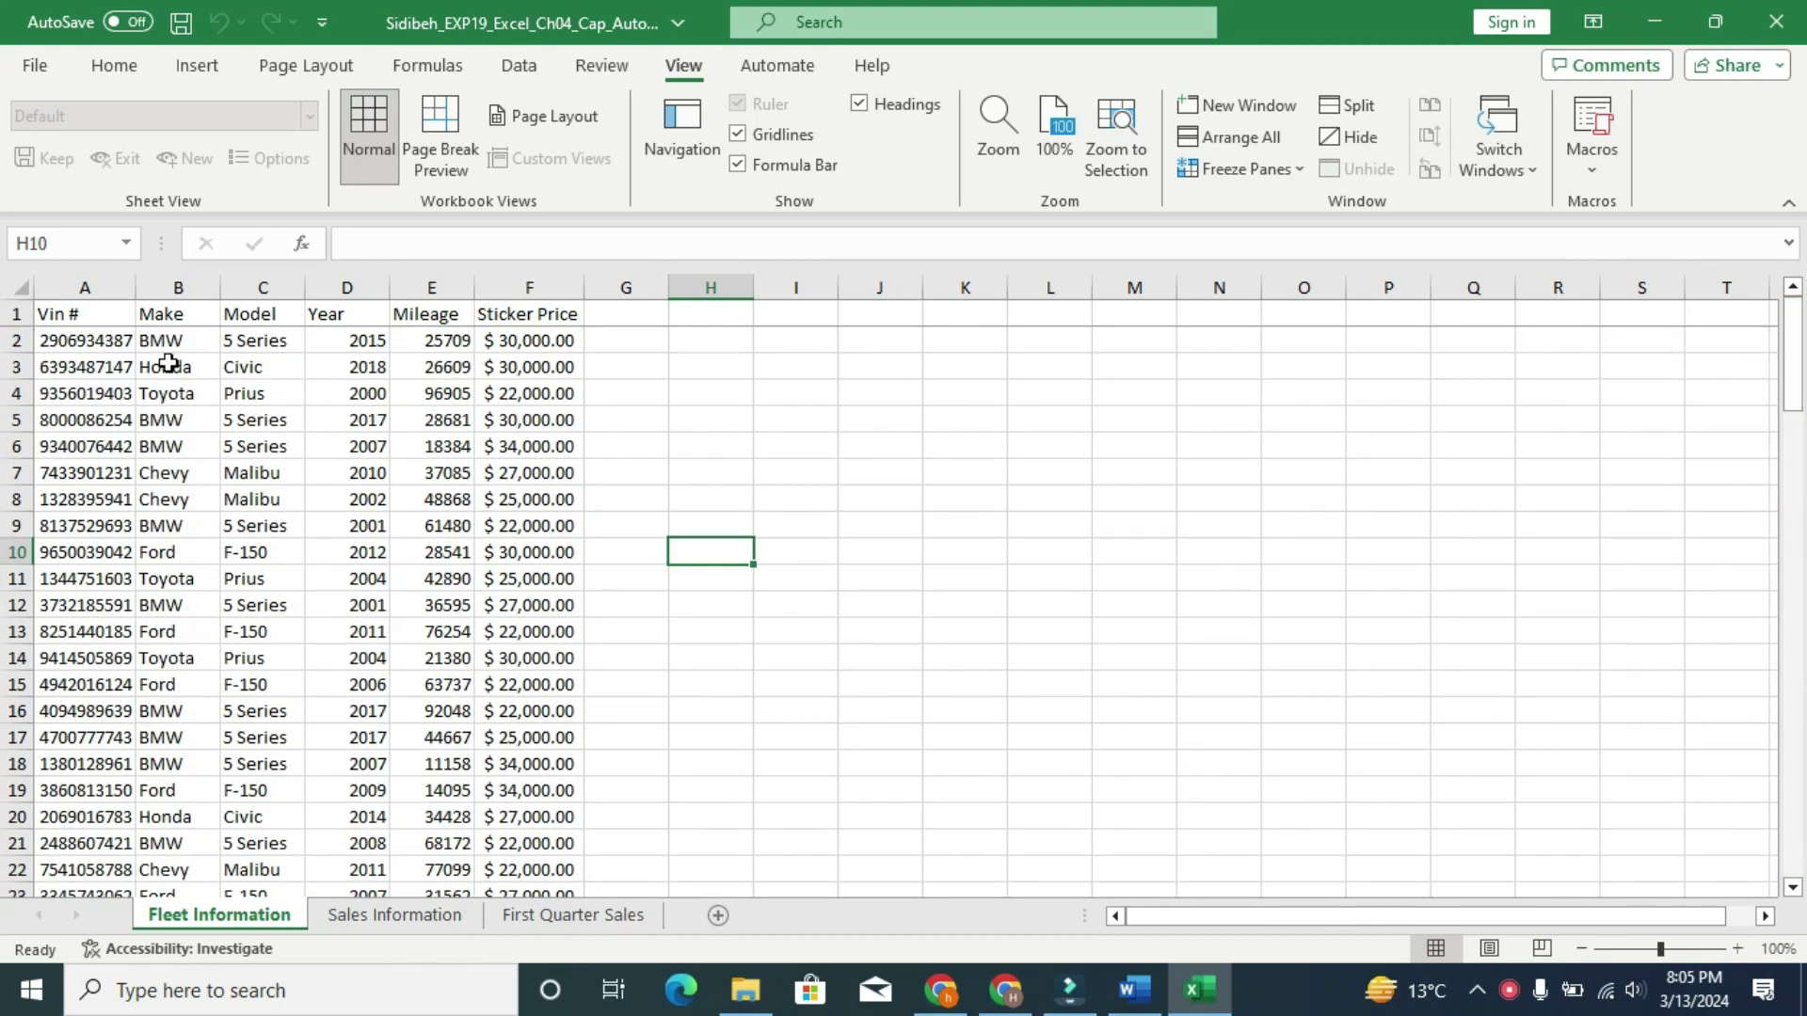
left_click(77, 320)
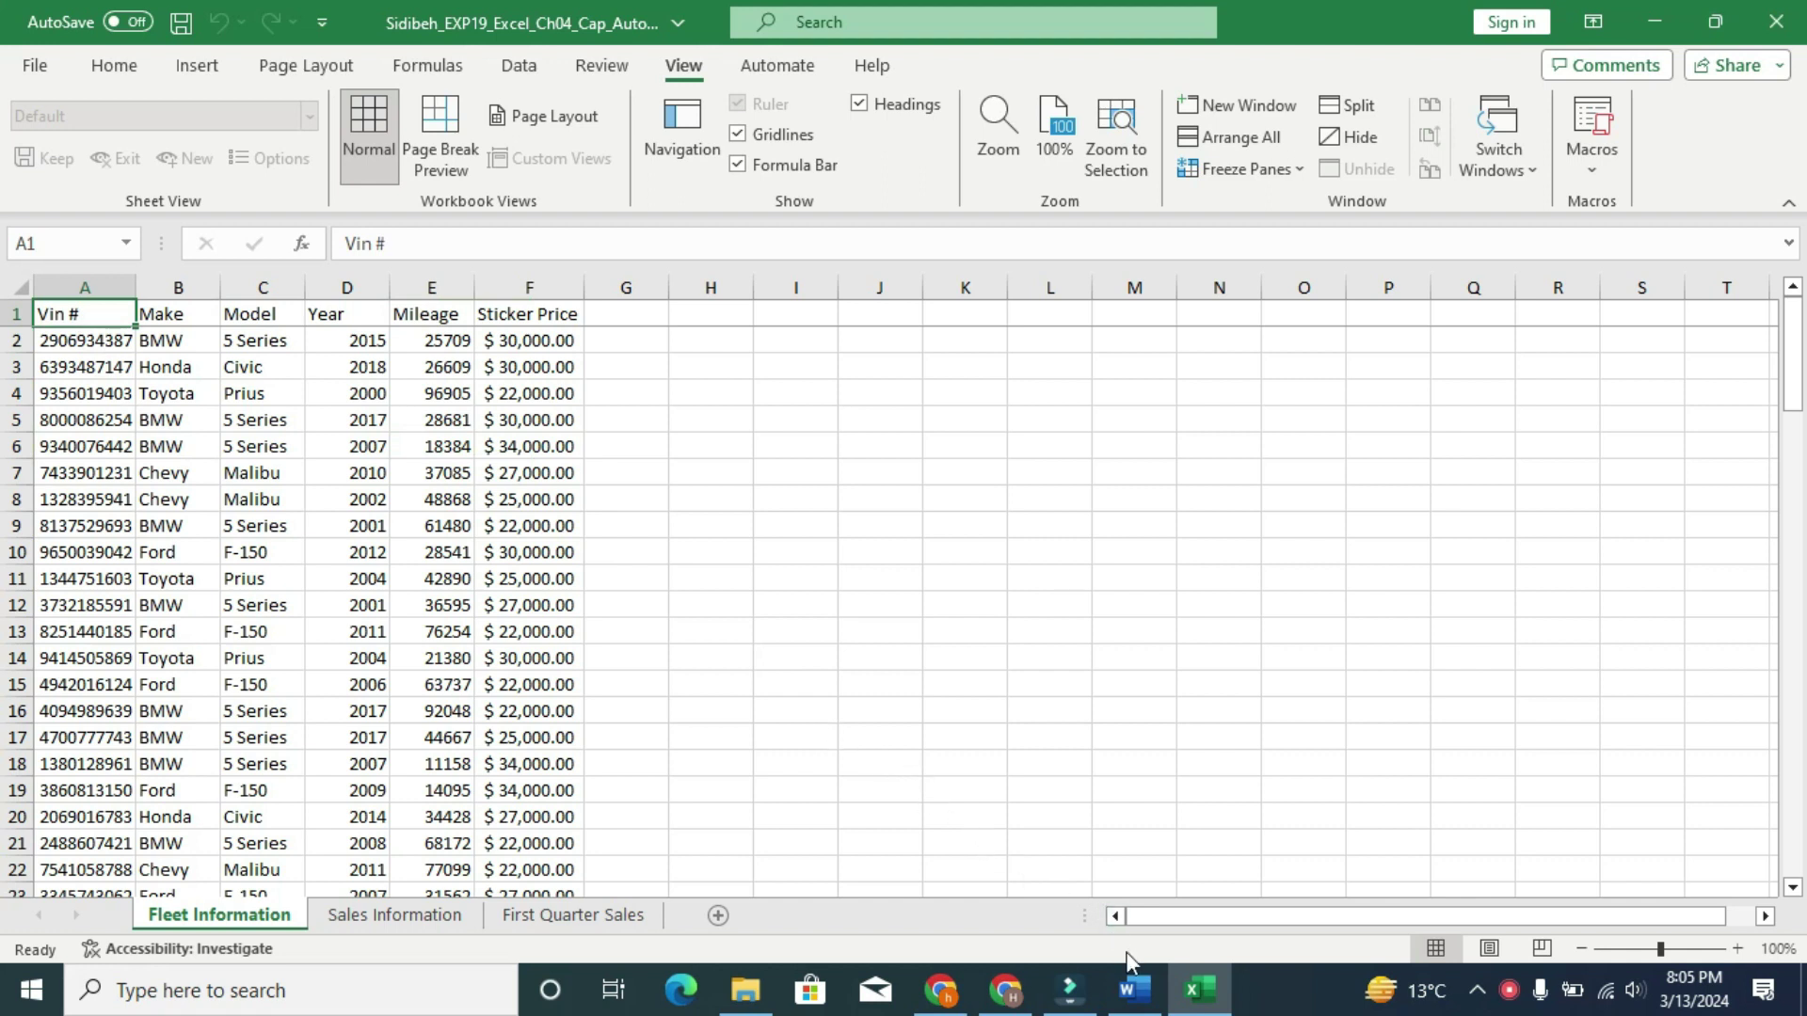
Set the step 2 instruction back to 9 pt with no highlight.
left_click(1134, 990)
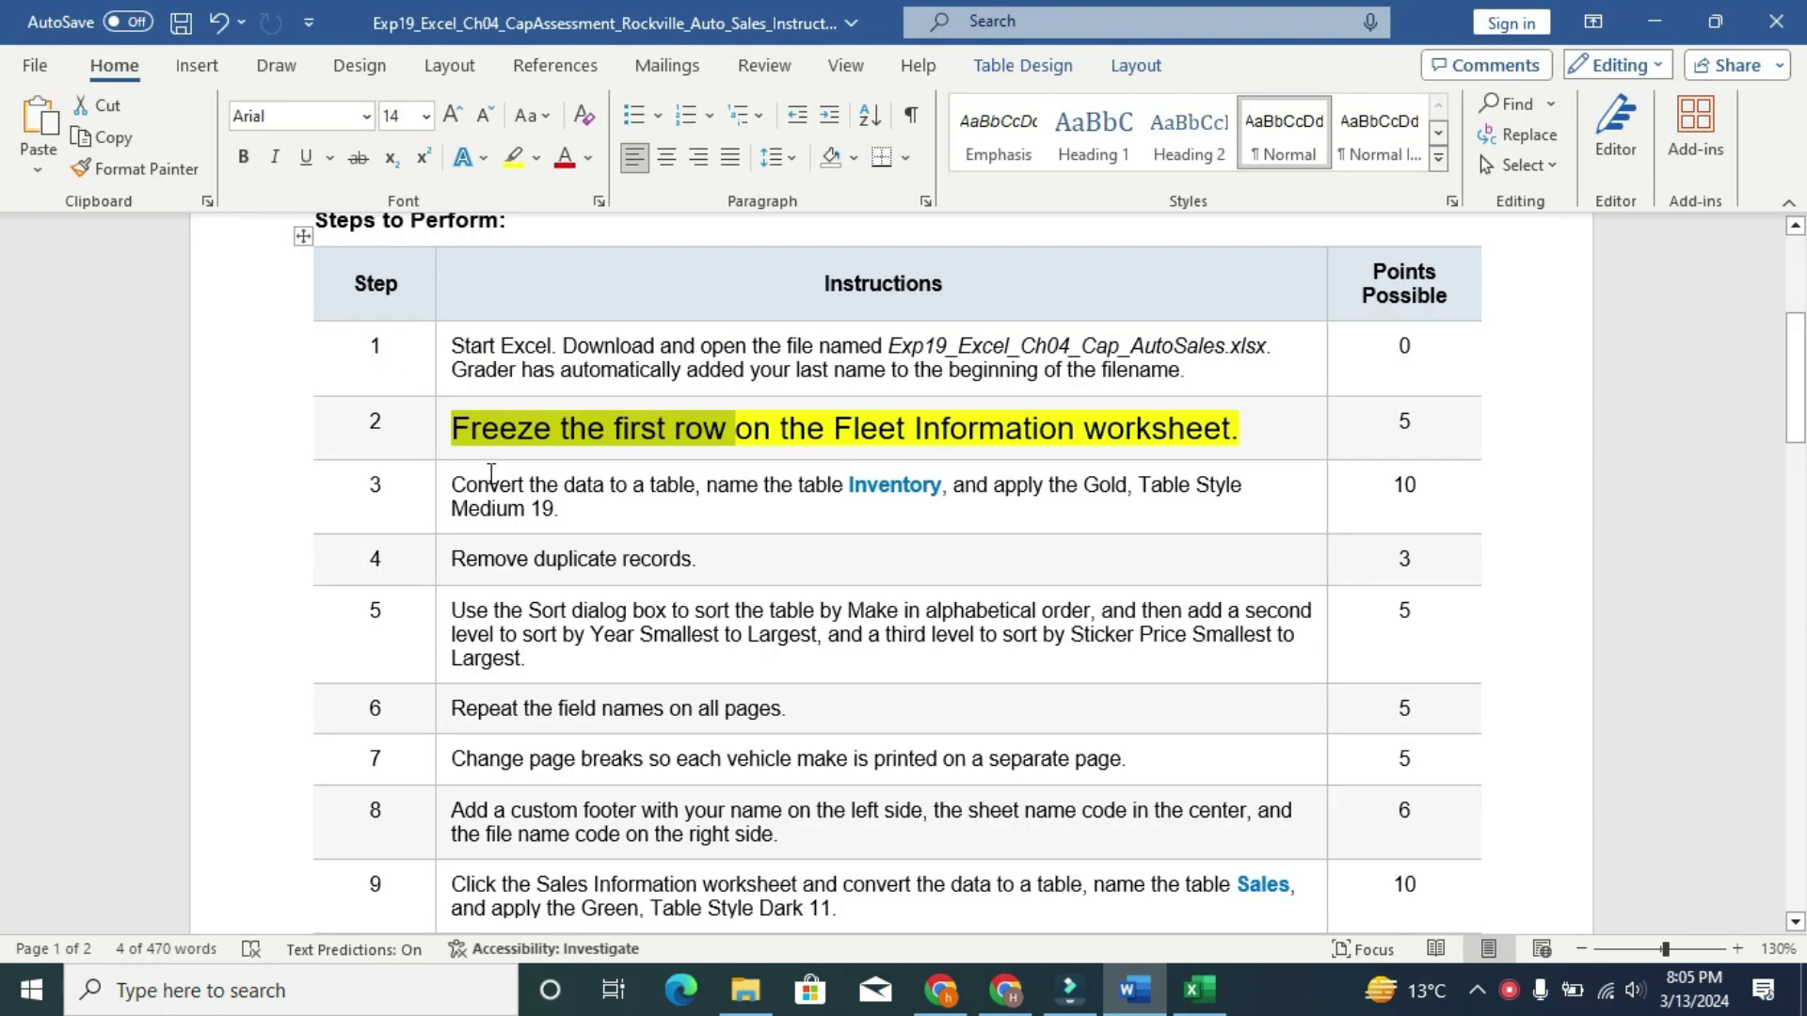
left_click(437, 455)
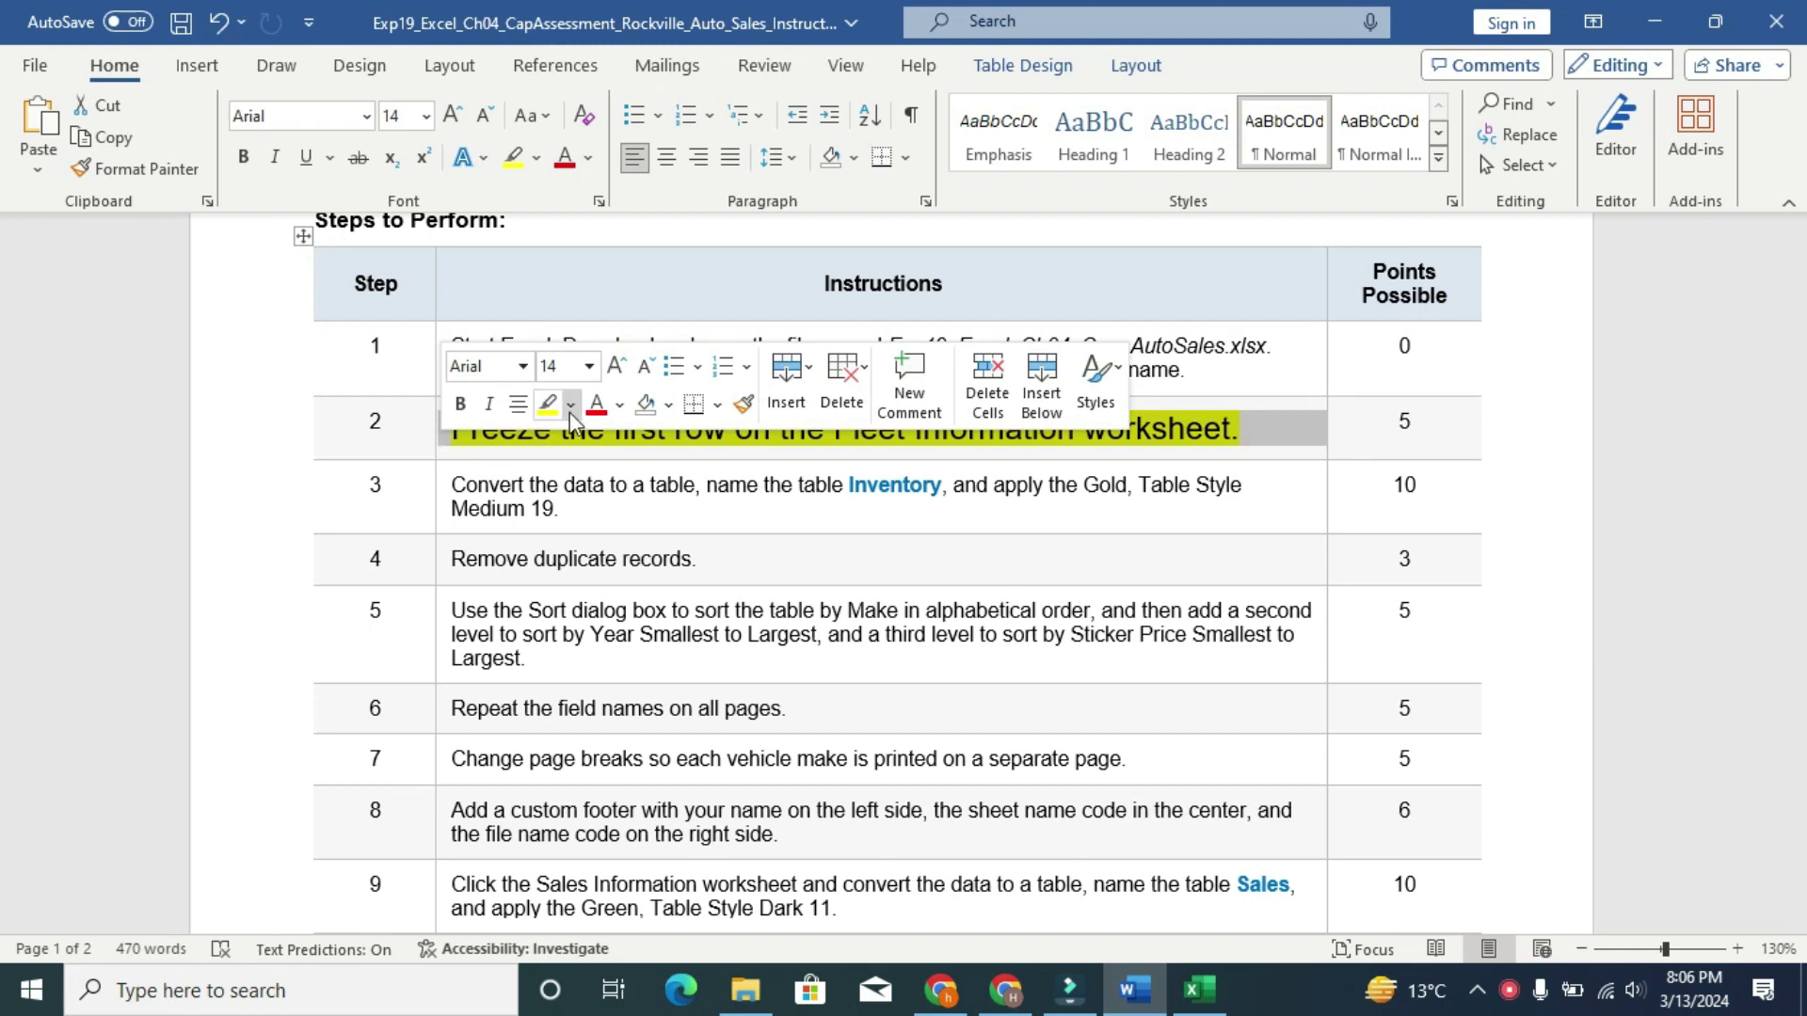
left_click(587, 366)
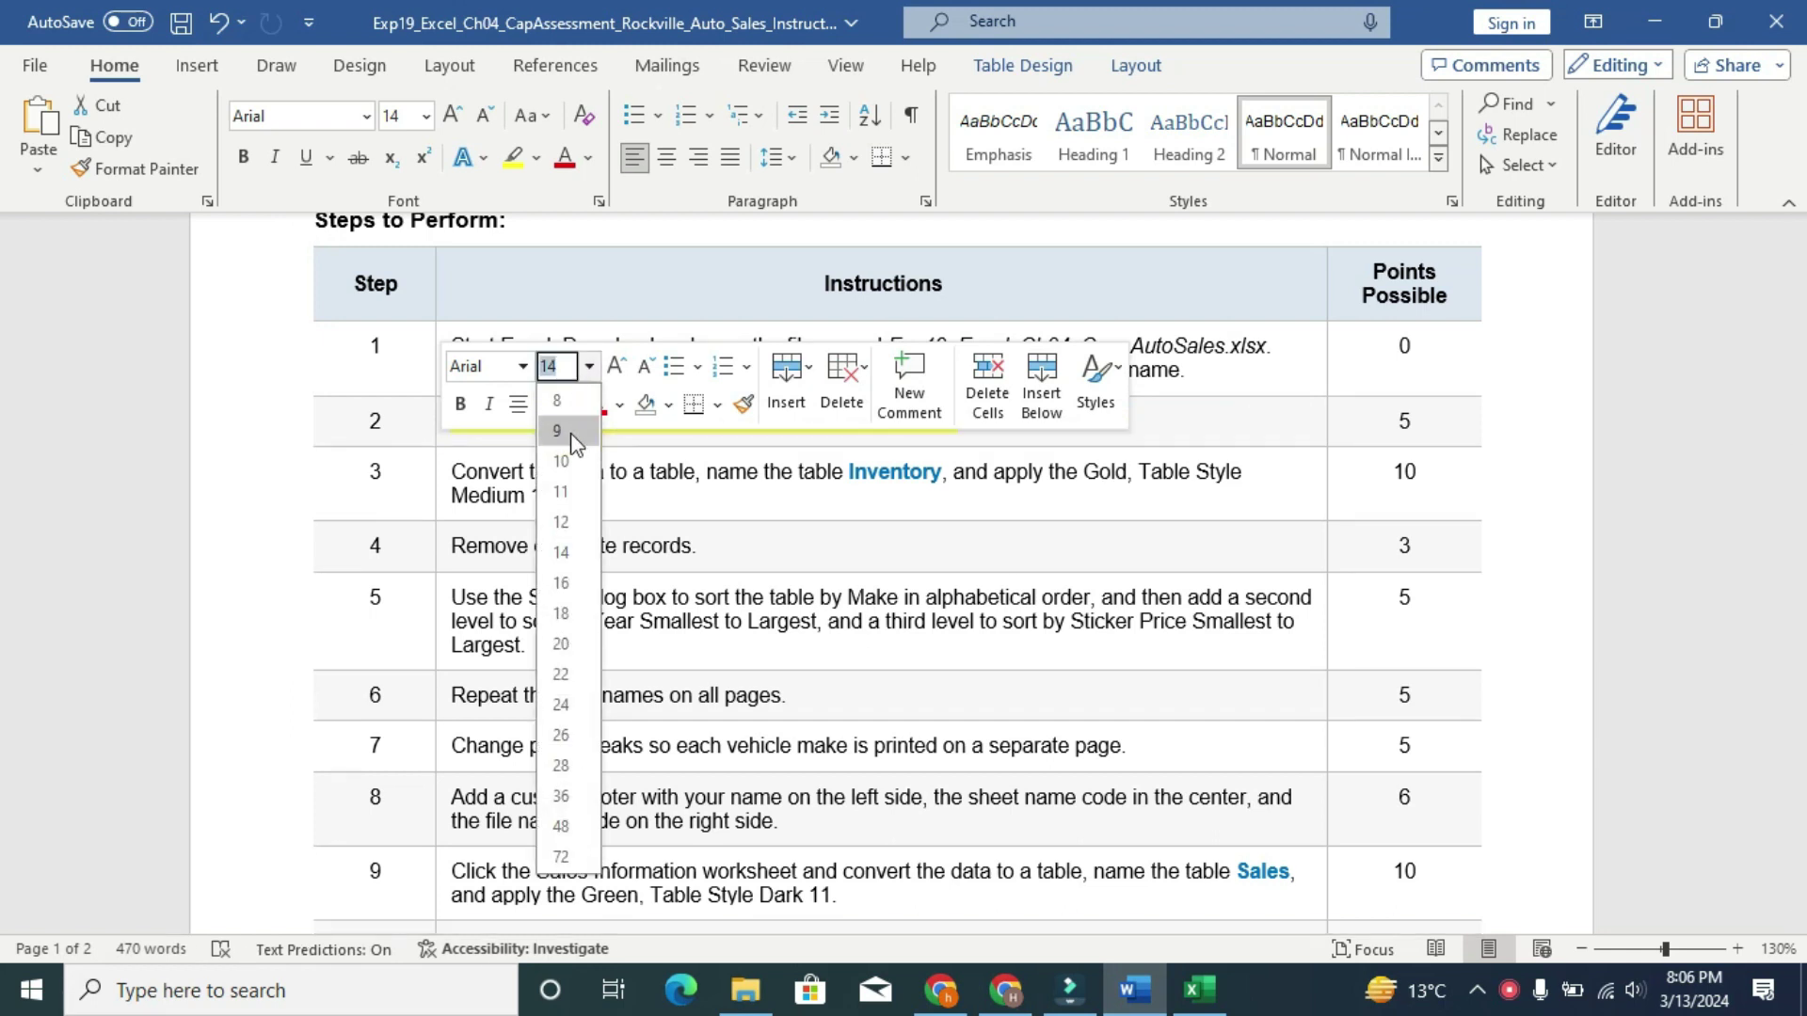
left_click(571, 432)
left_click(570, 404)
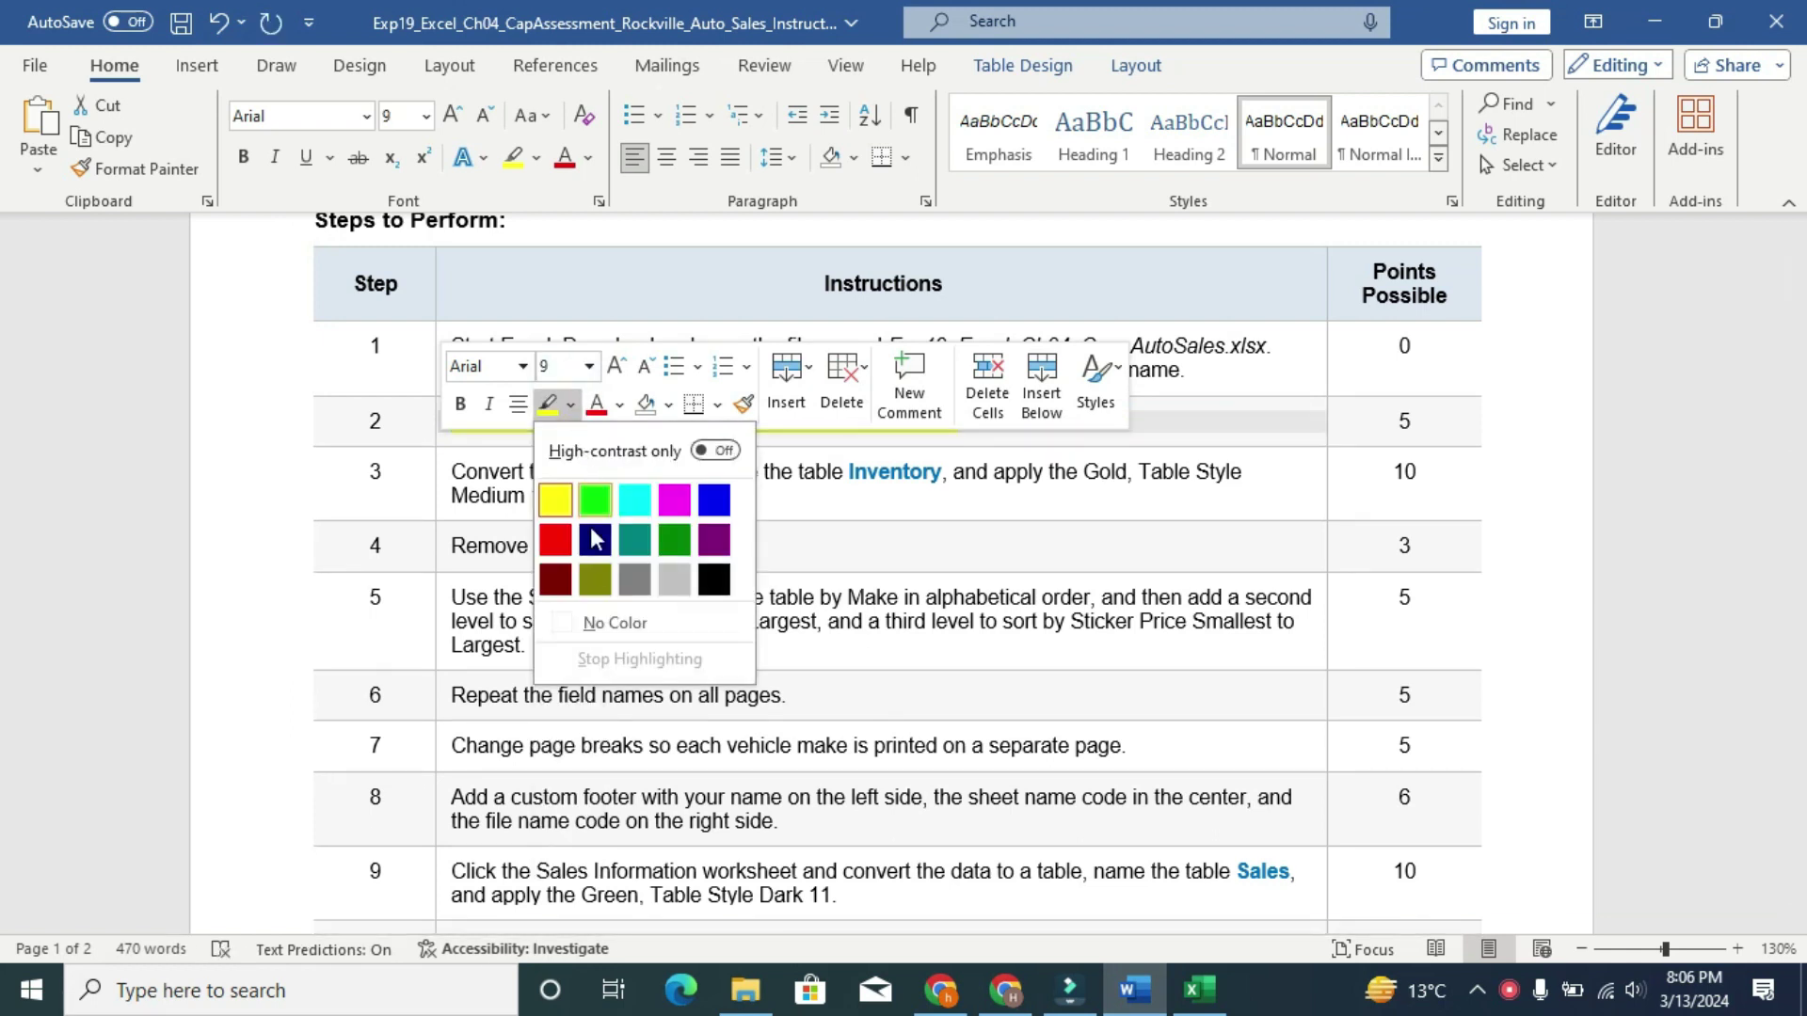
left_click(607, 624)
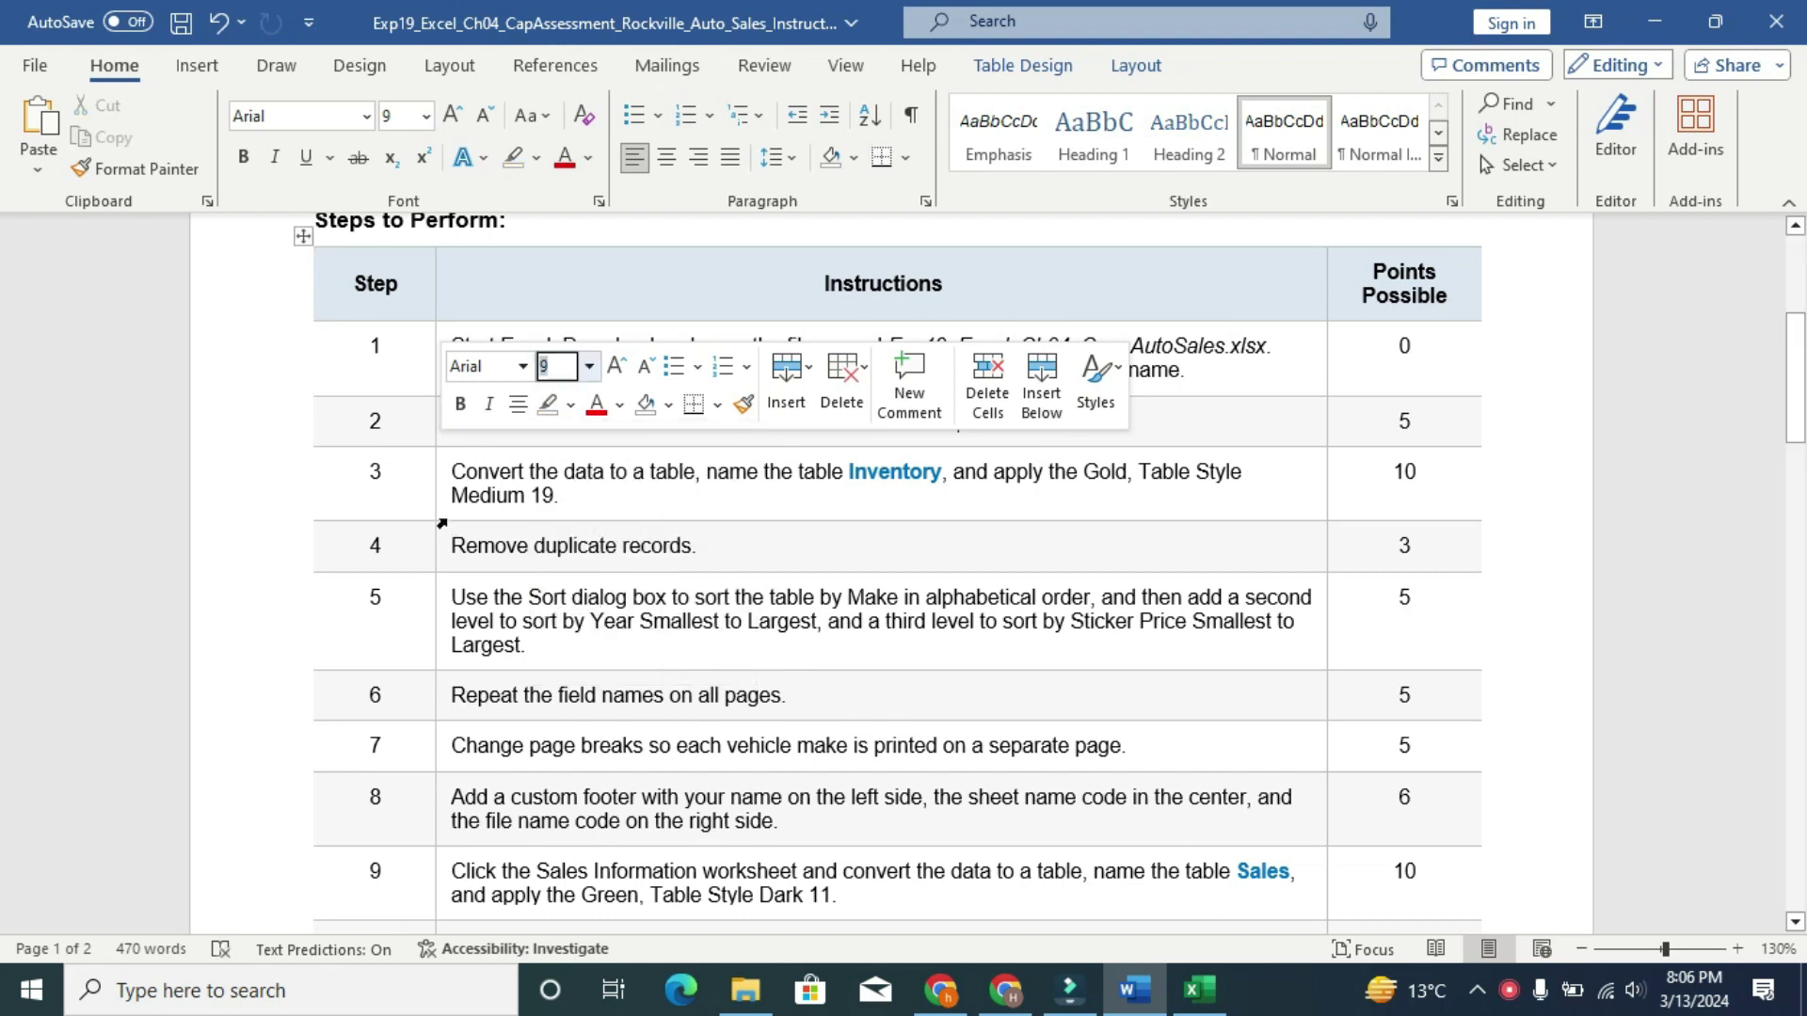
Enlarge the step 3 instruction to 14 pt and highlight it yellow.
left_click(441, 519)
left_click(590, 431)
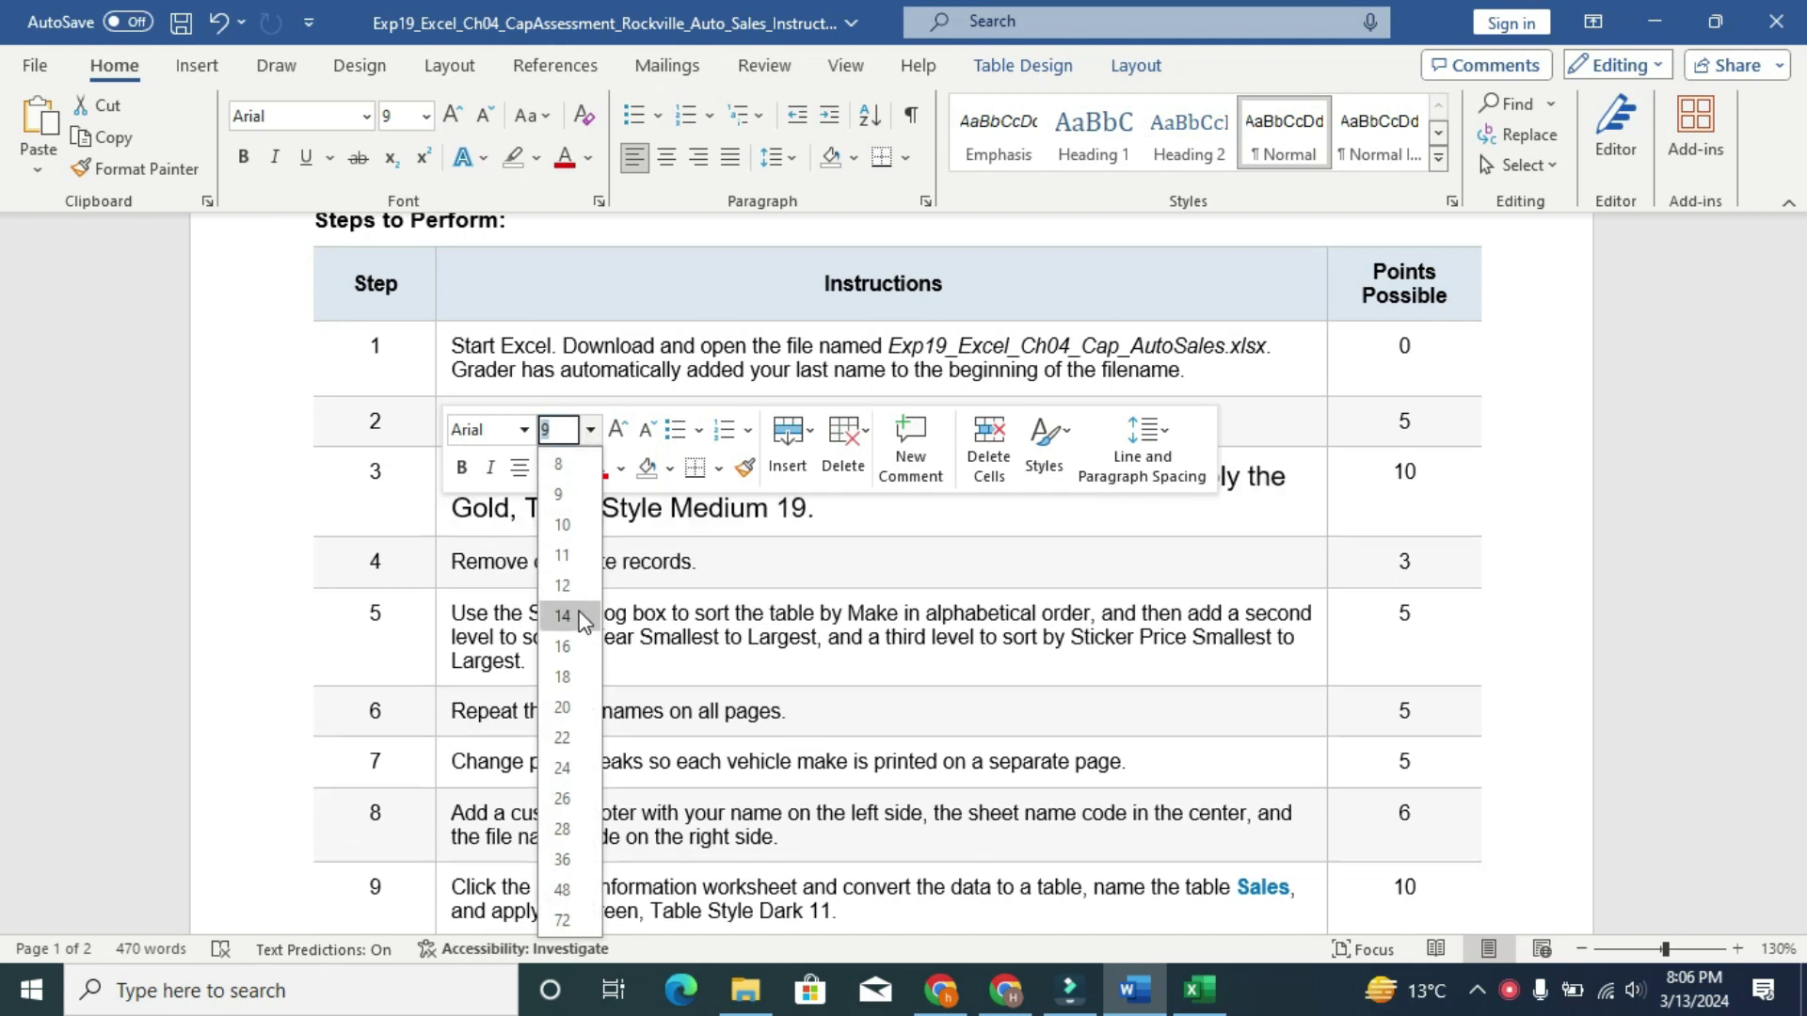
left_click(562, 616)
left_click(571, 468)
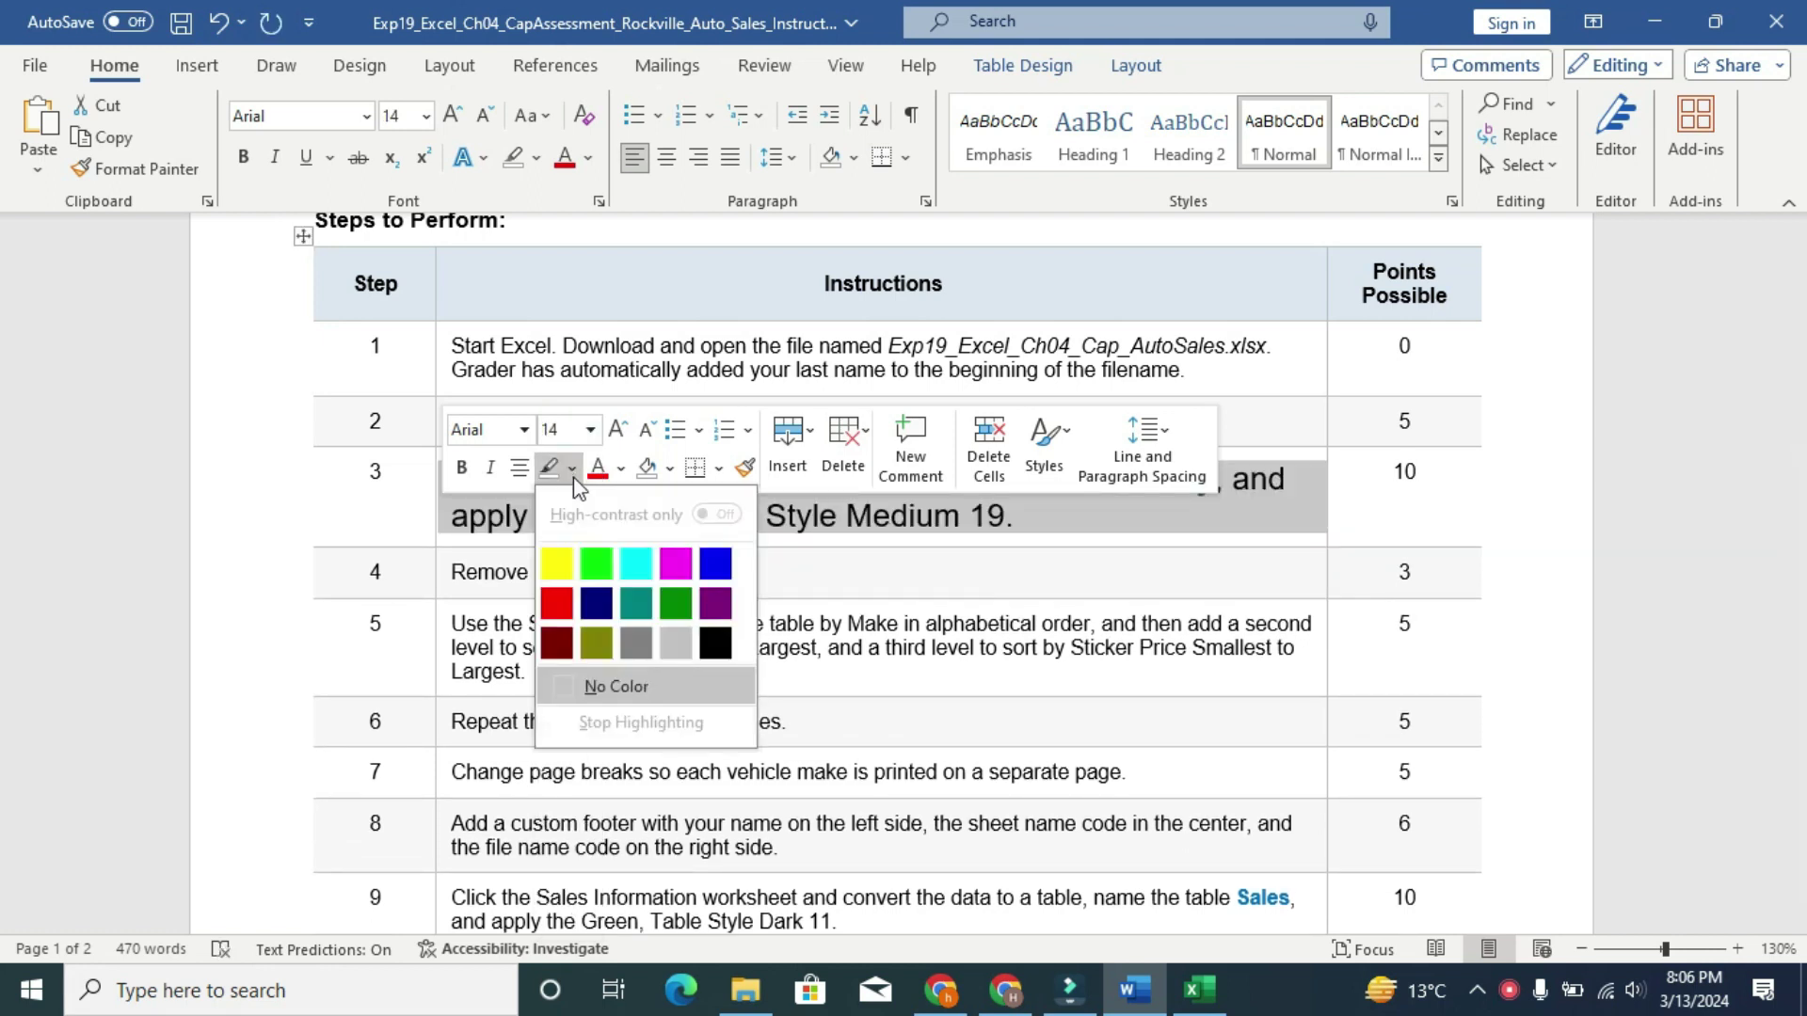
left_click(473, 562)
double_click(563, 571)
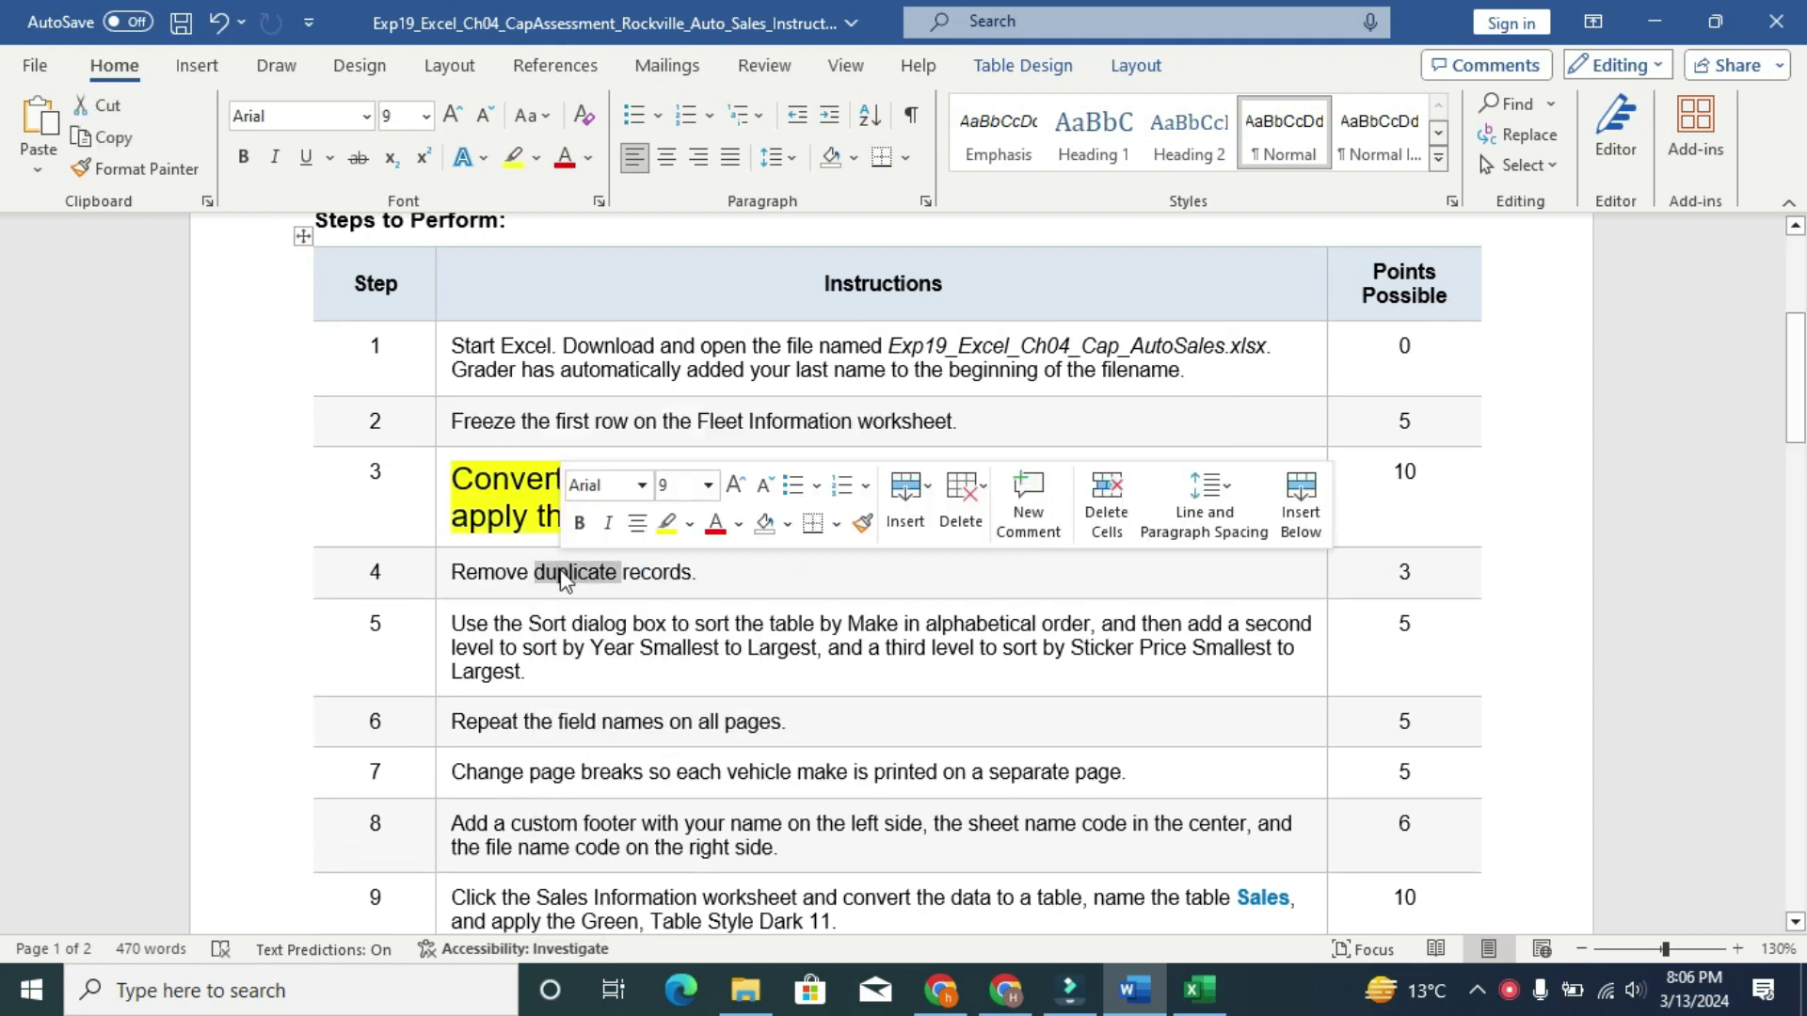
Highlight 'Convert the data to a table' turquoise, then select a cell in Excel's Fleet Information data.
left_click(486, 504)
left_click_drag(453, 480, 831, 478)
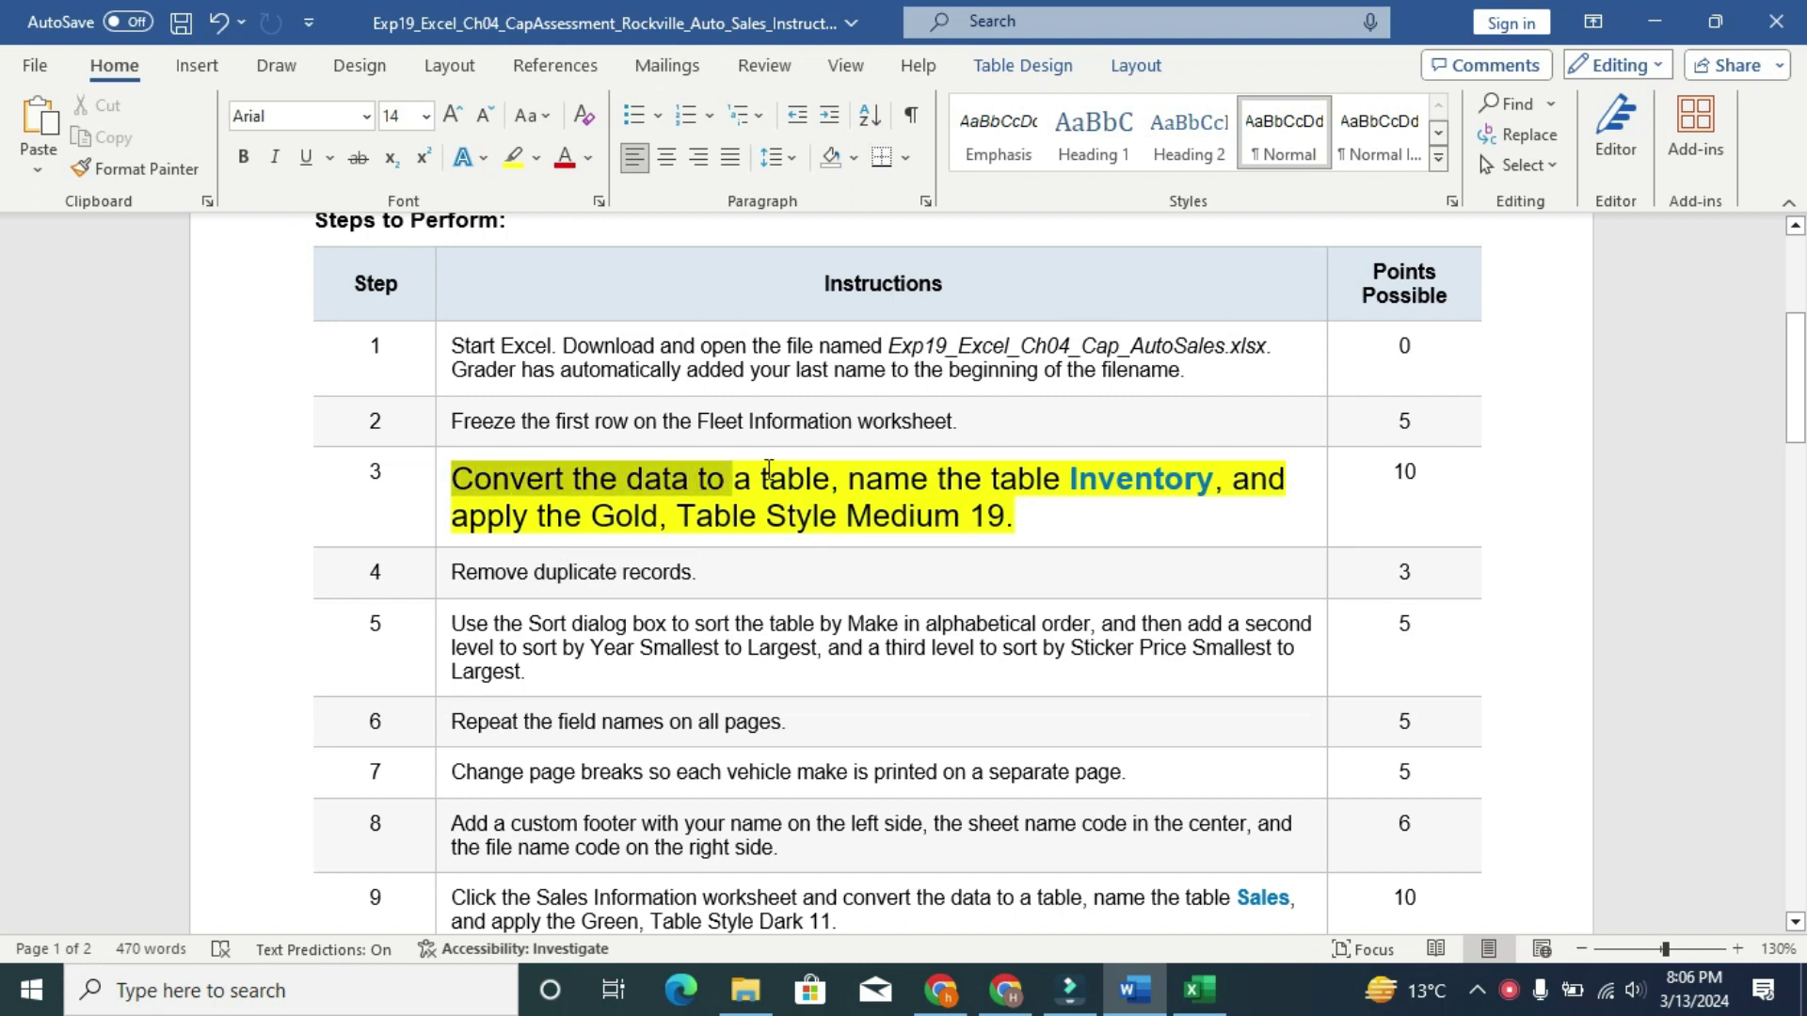
left_click(928, 423)
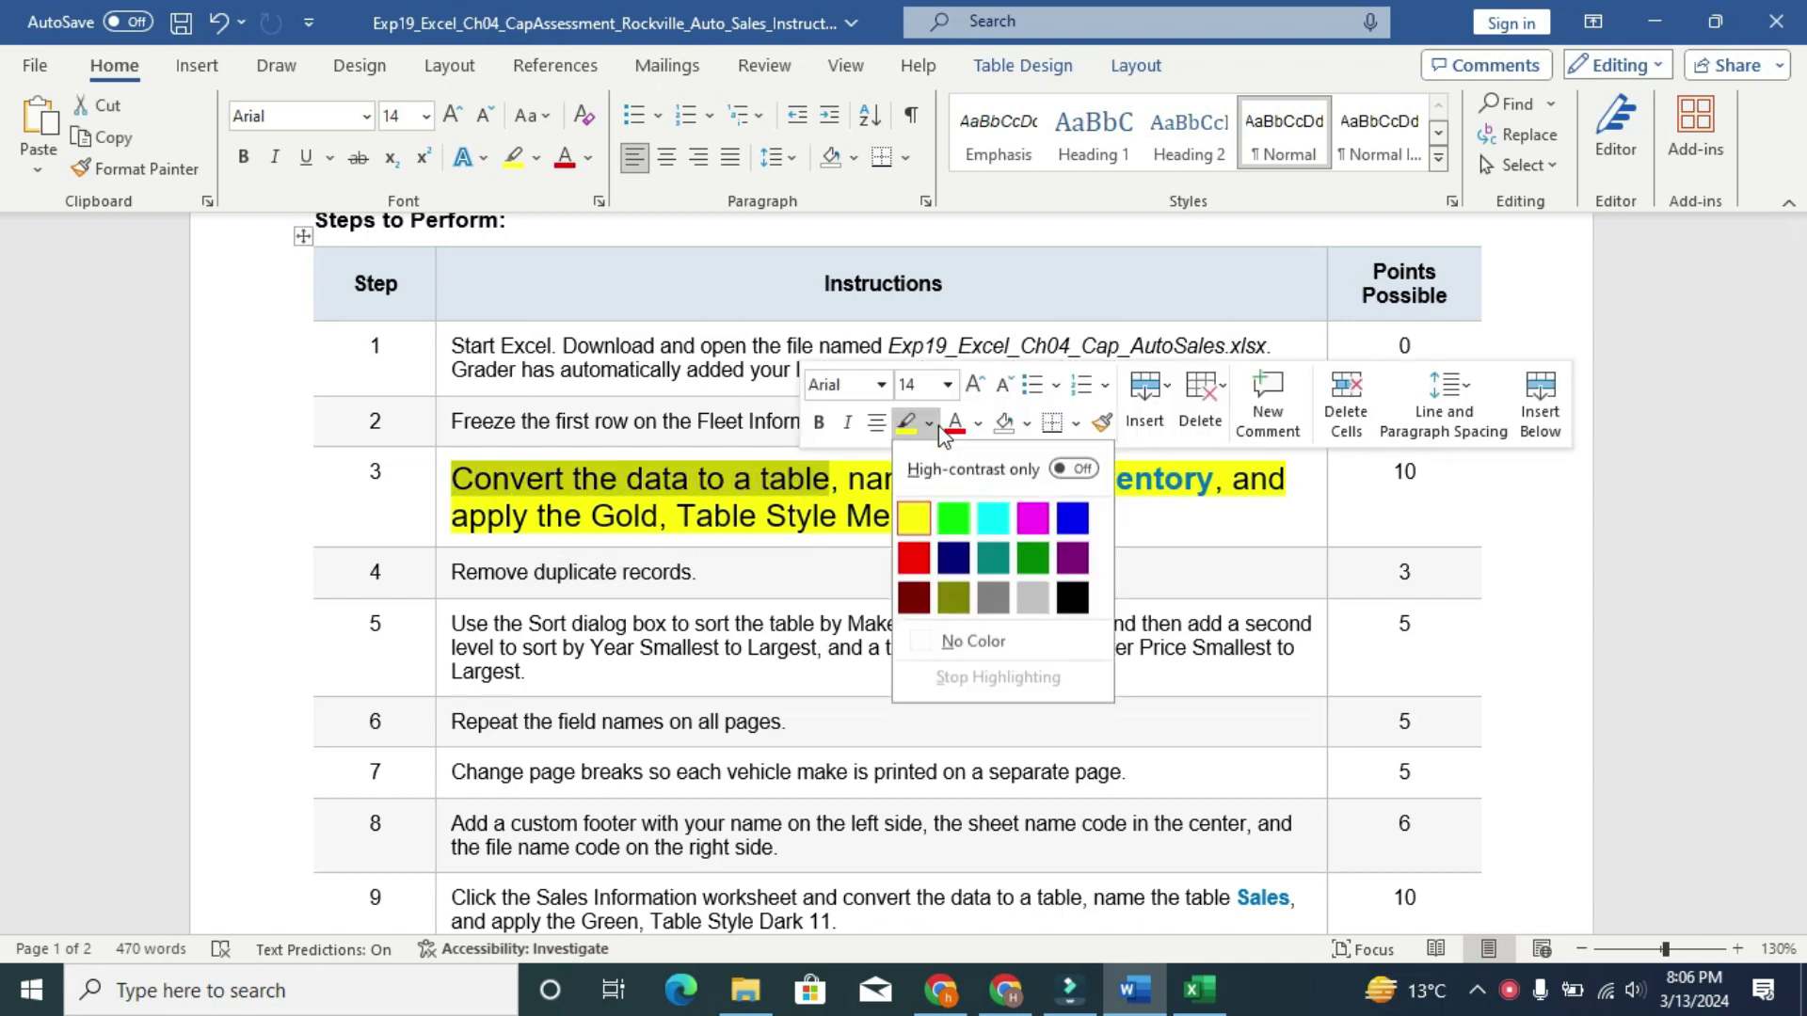
left_click(988, 514)
left_click(652, 499)
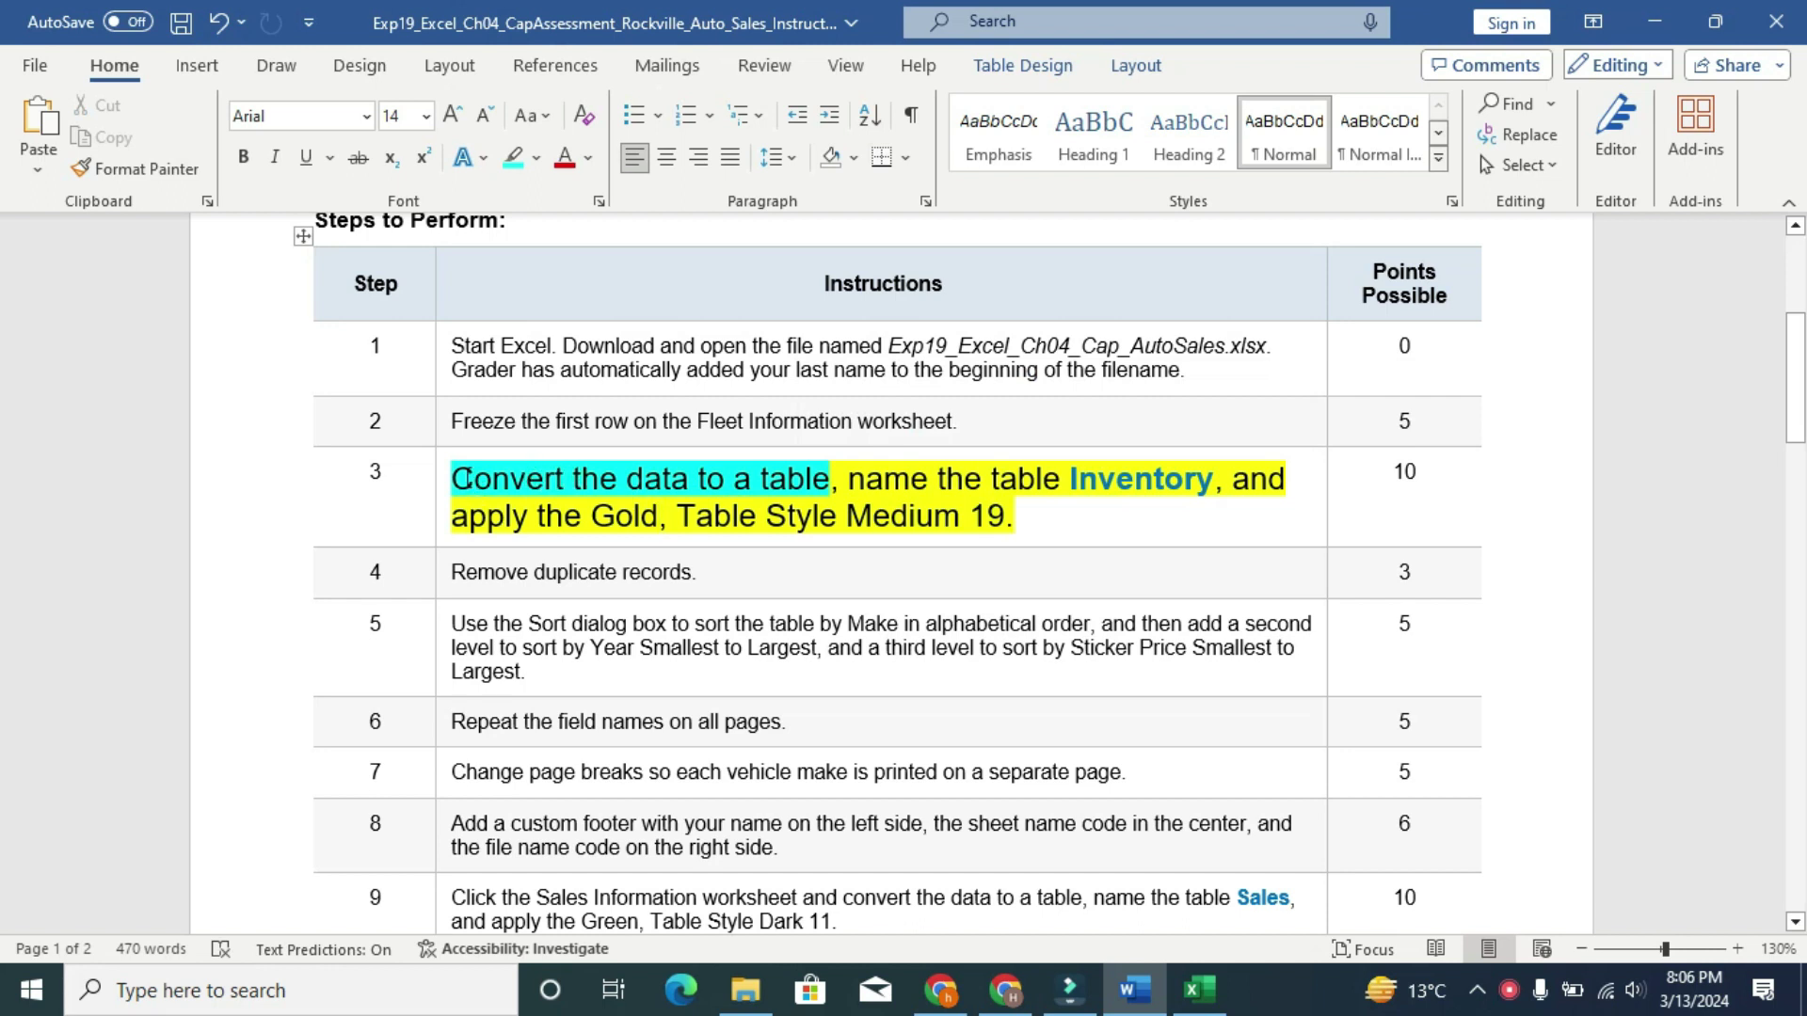
left_click_drag(453, 480, 830, 480)
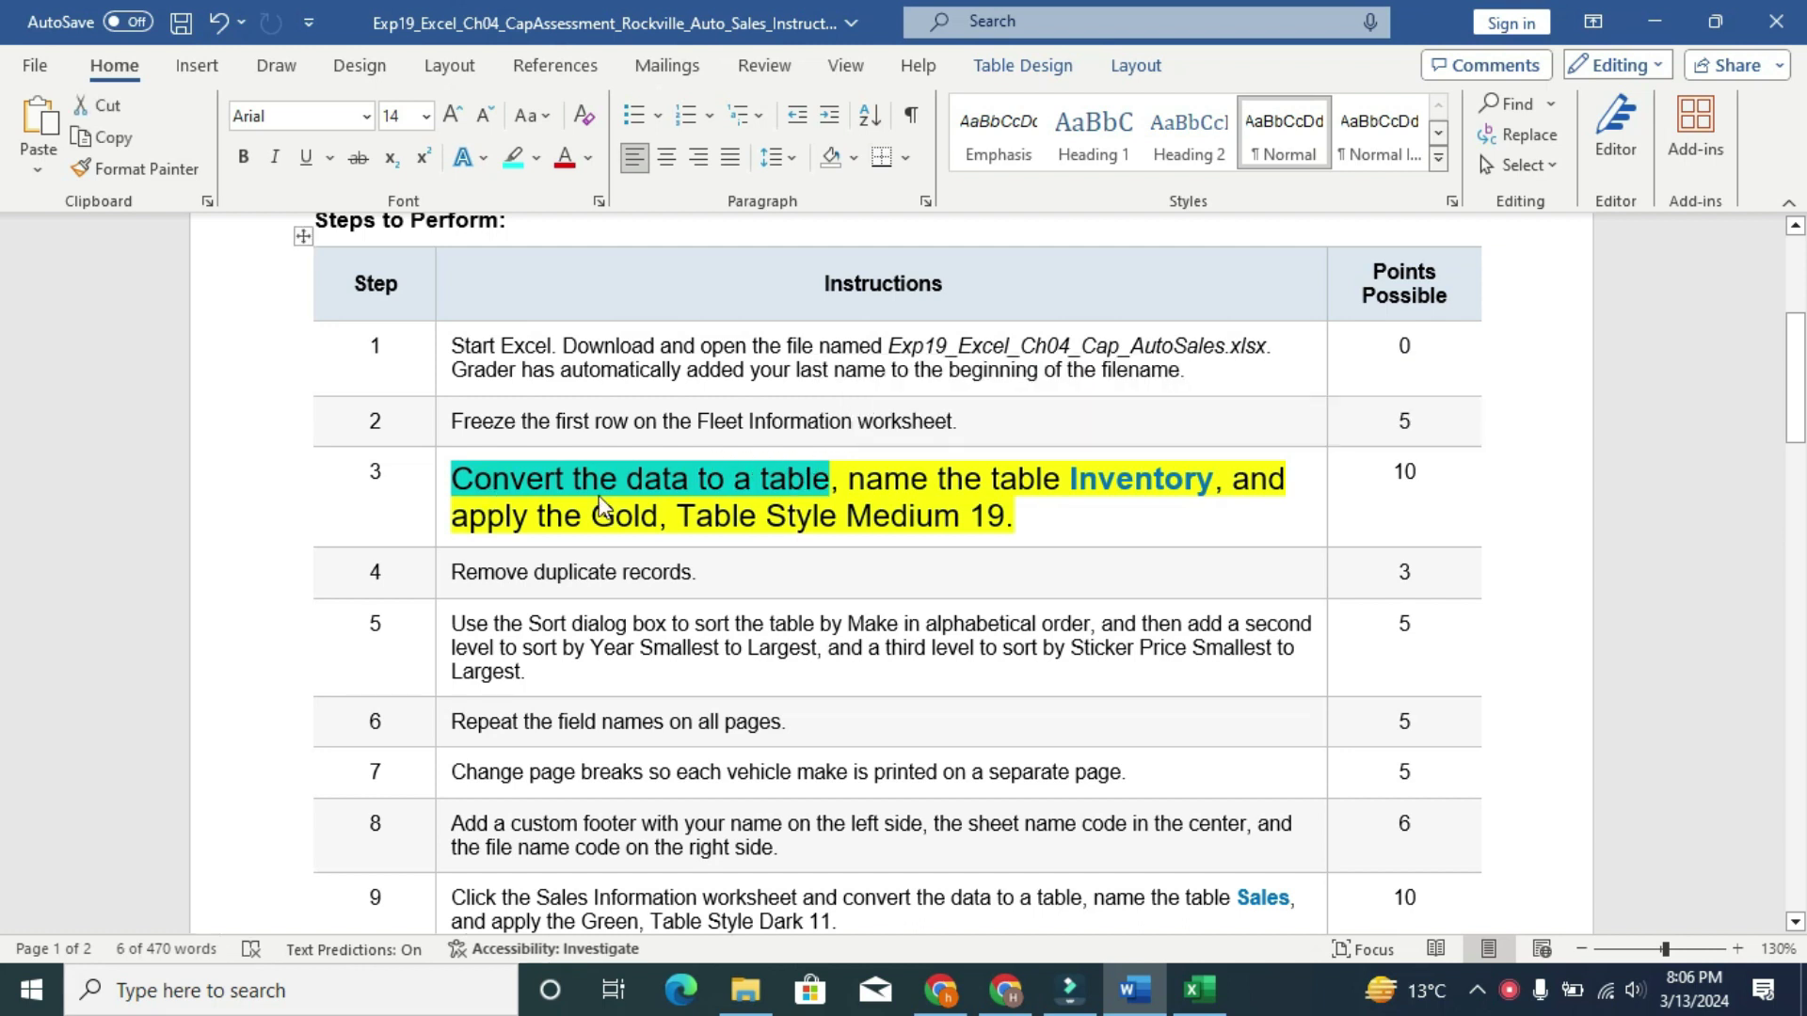
left_click(1198, 989)
left_click(106, 345)
Convert $A$1:$F$104 into a table with headers and dismiss the suggestions popup.
left_click(198, 66)
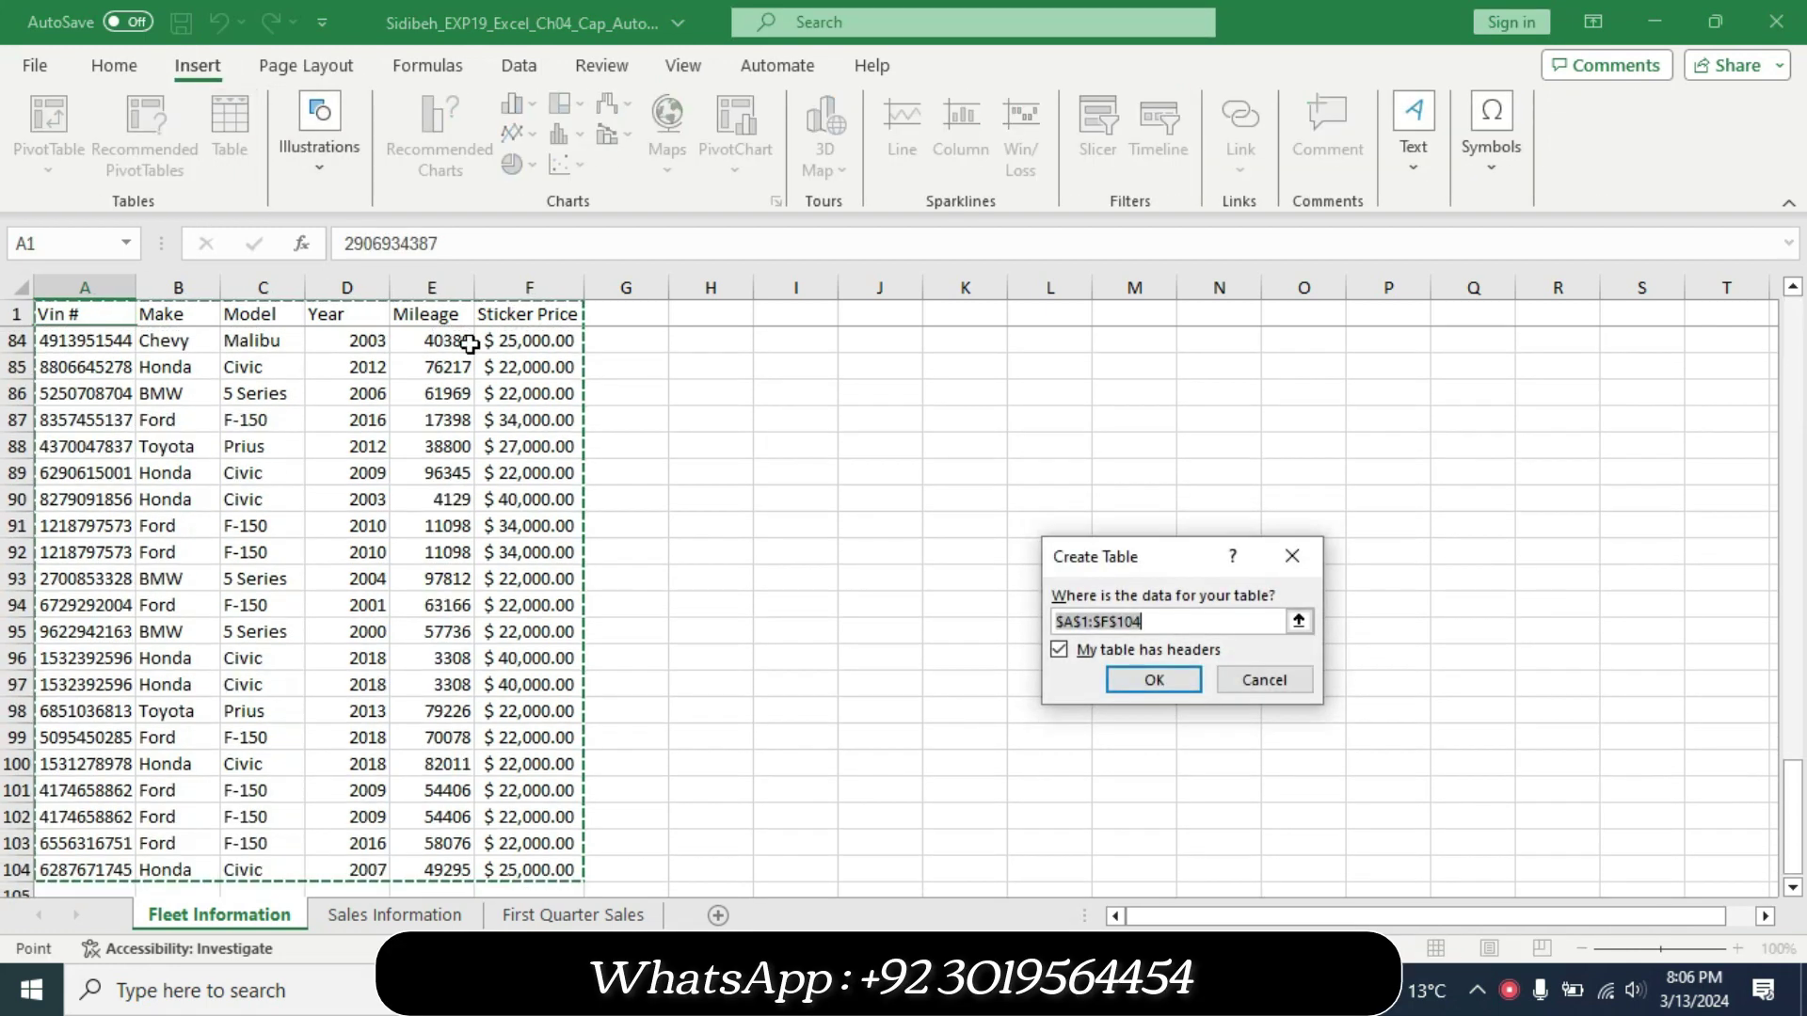
left_click(1156, 680)
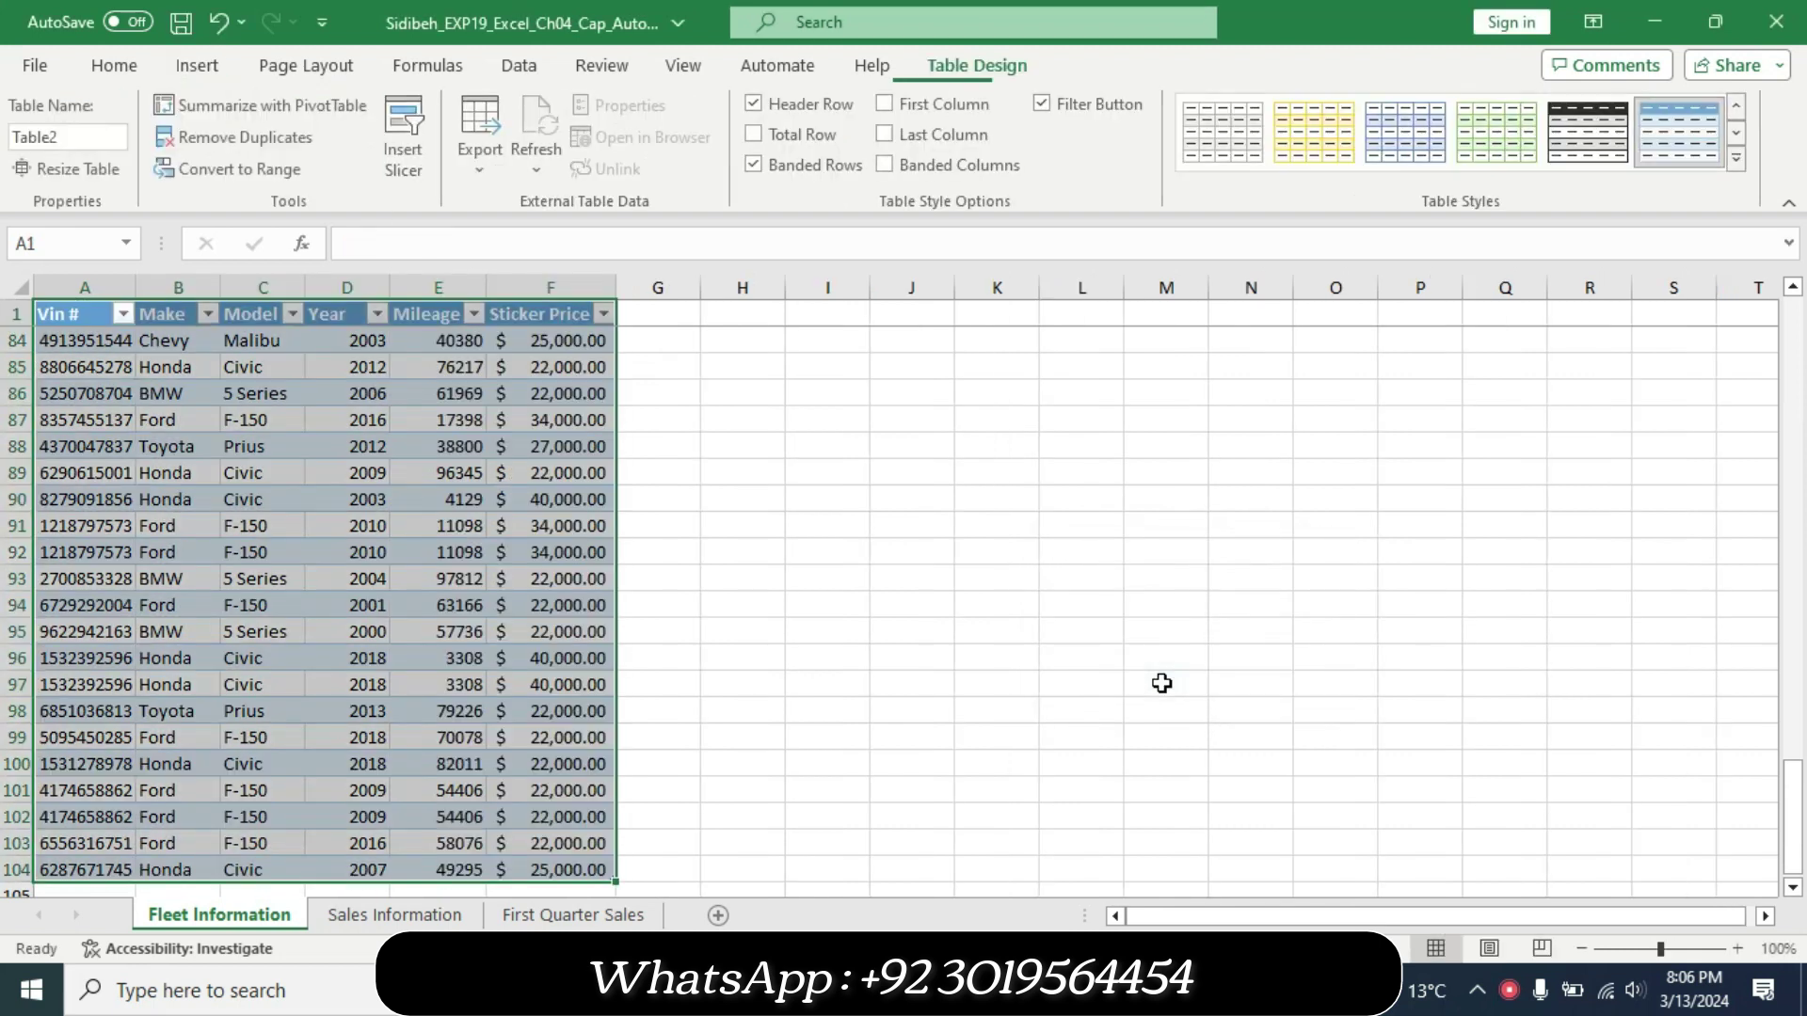
left_click(320, 305)
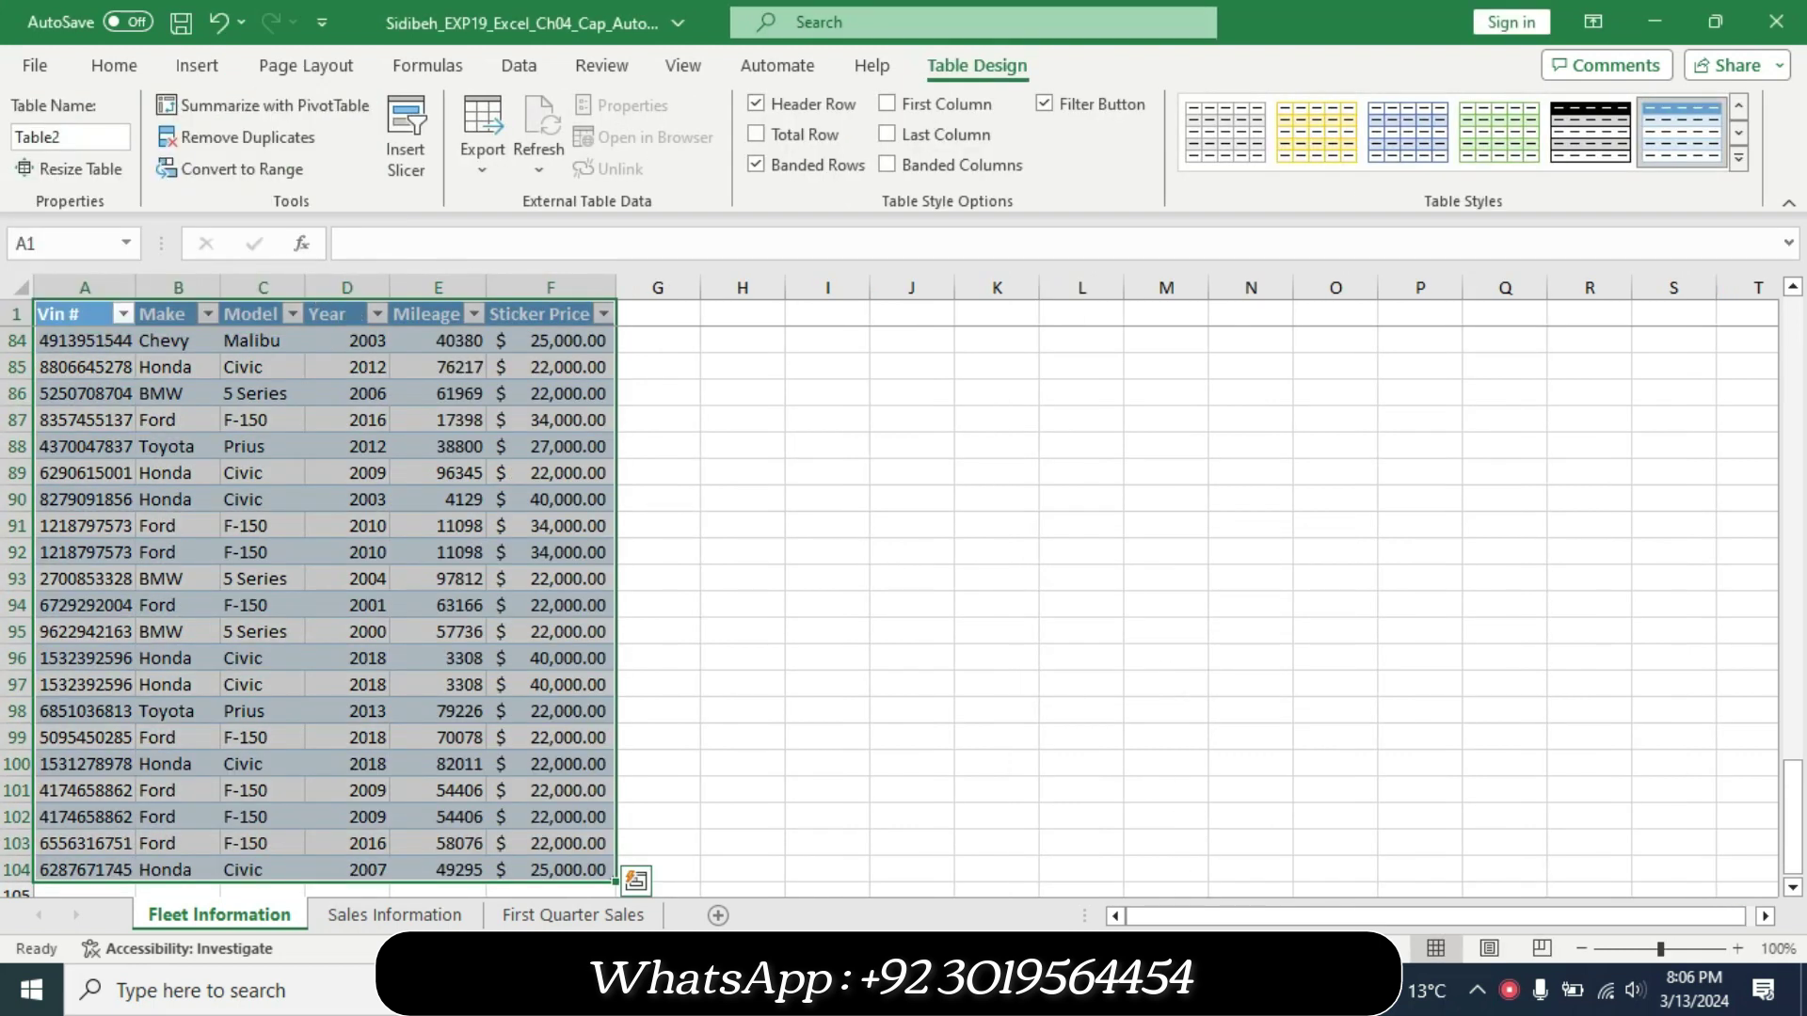
key("alt+Tab")
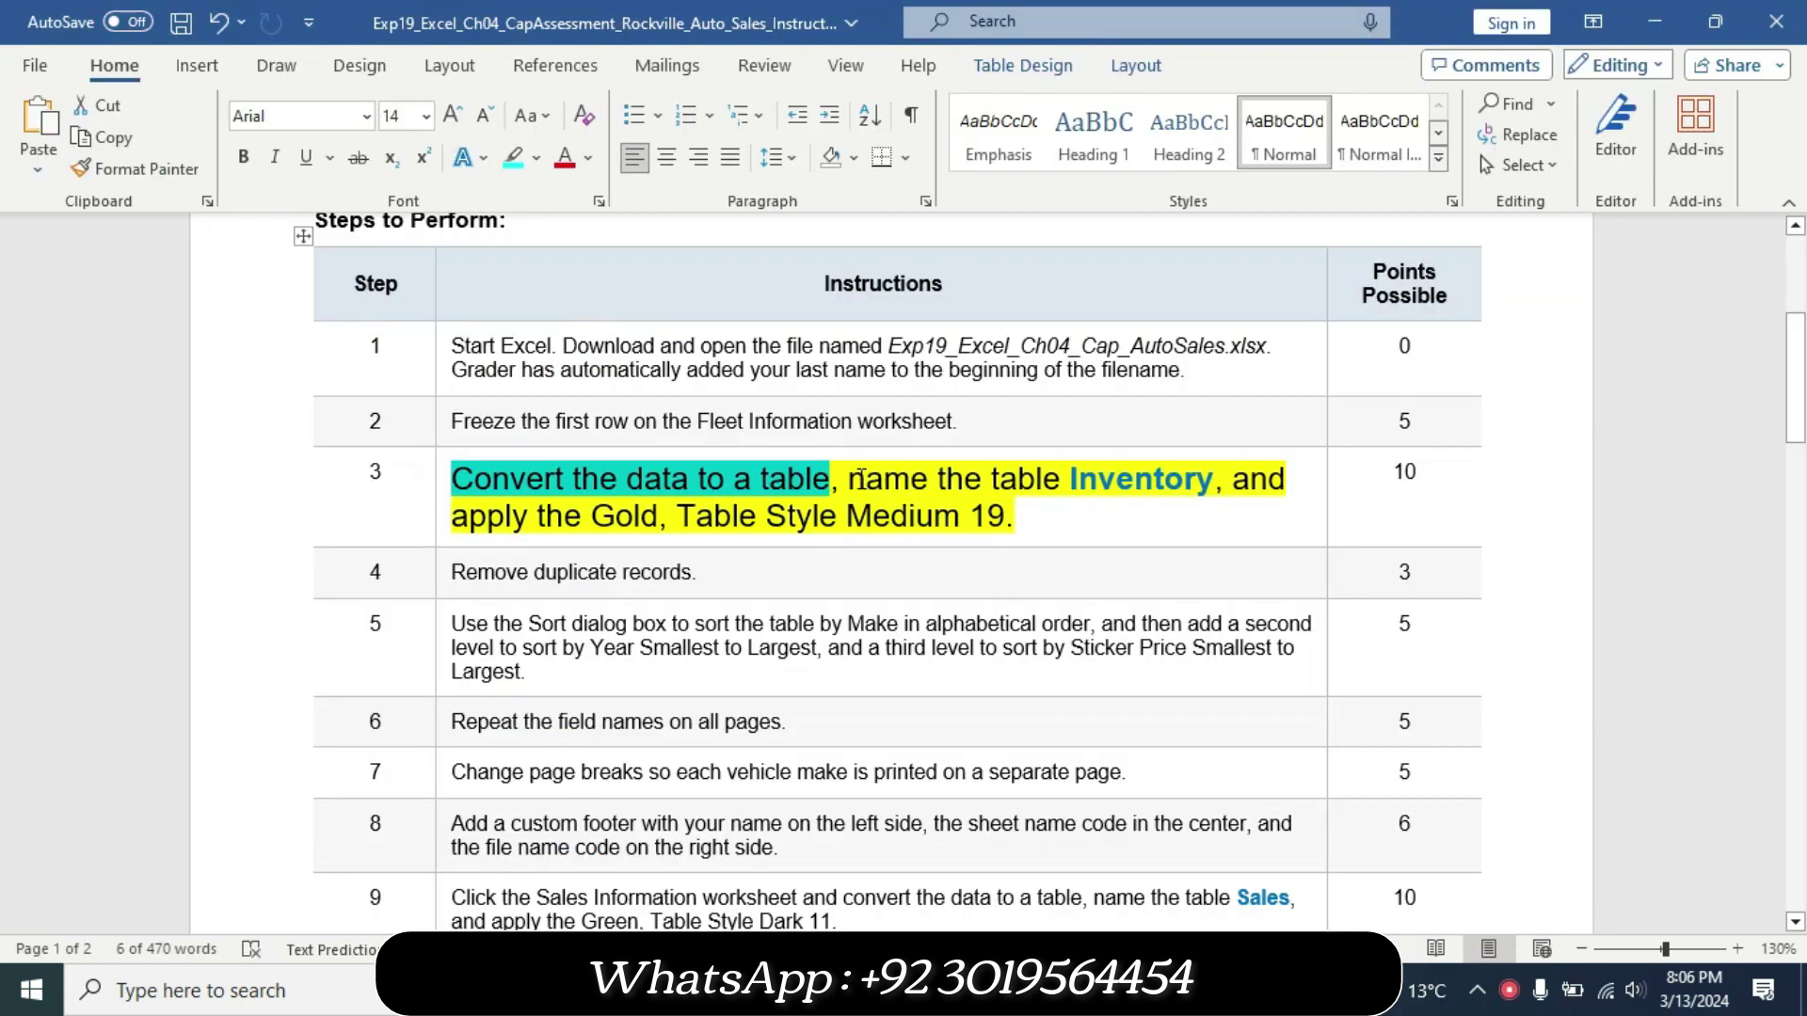
Highlight the rest of step 3 in turquoise and select the word Inventory.
left_click_drag(852, 479, 1016, 515)
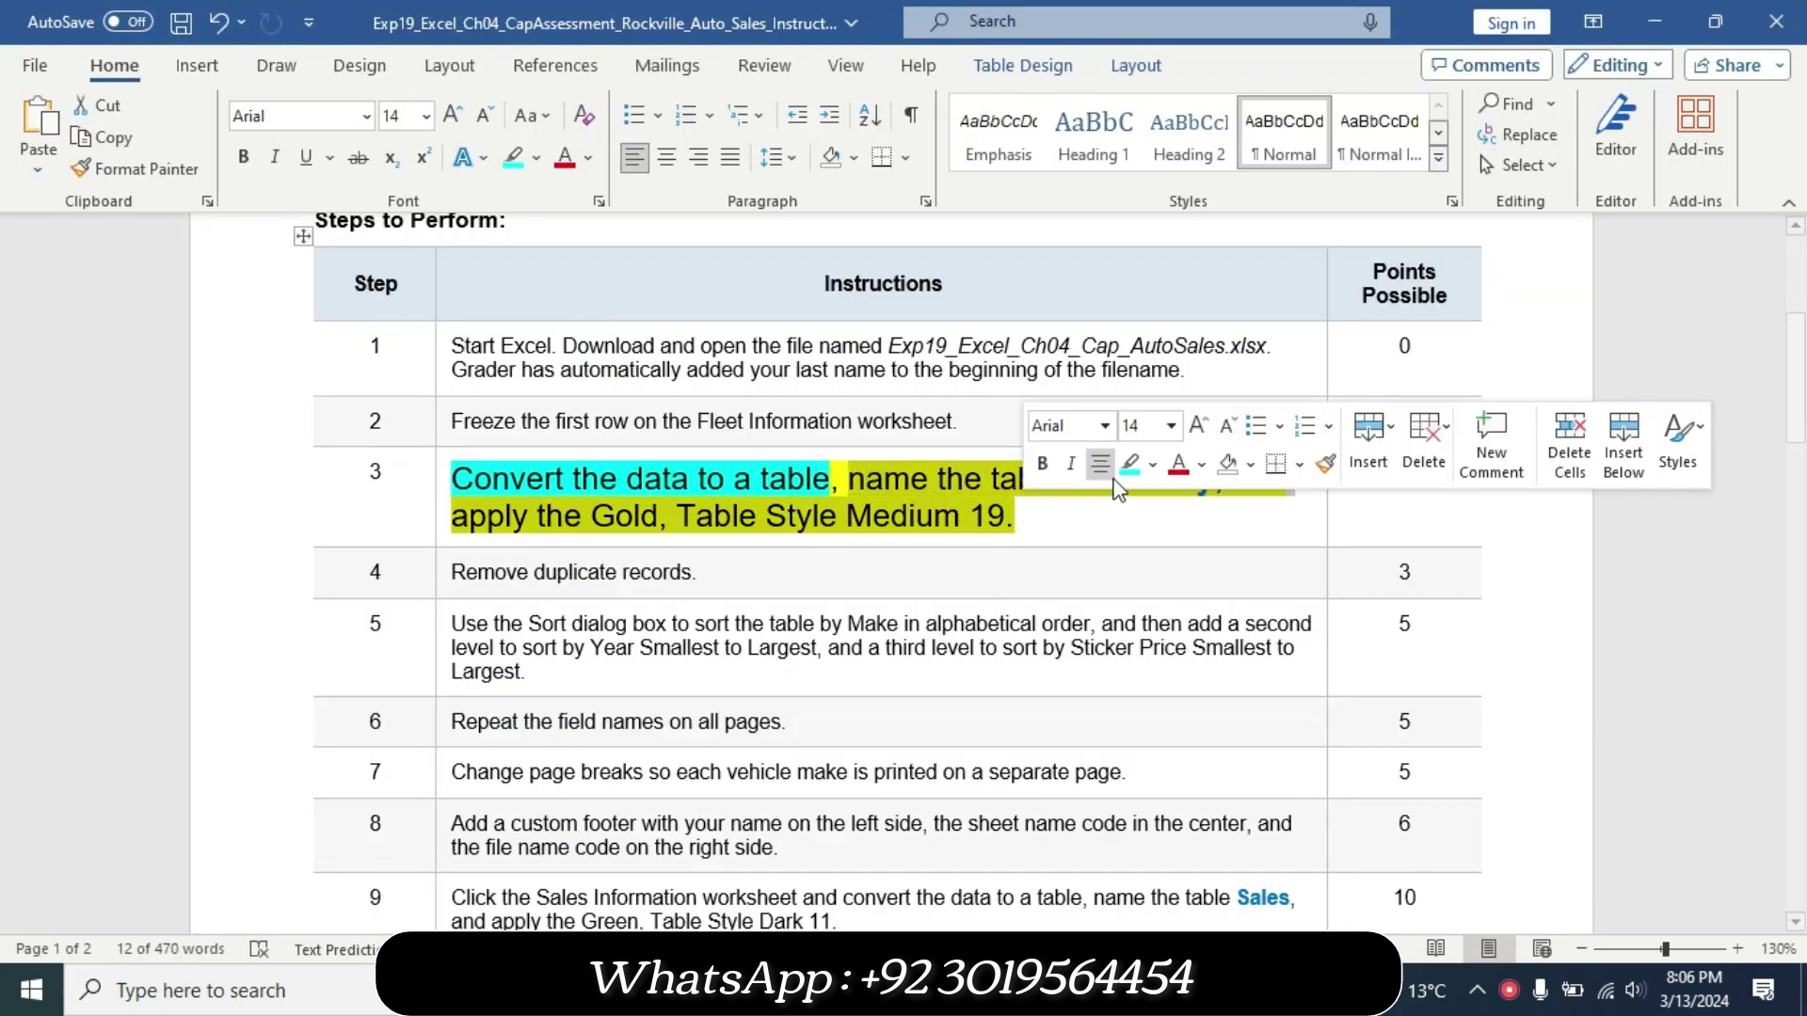
left_click(1129, 464)
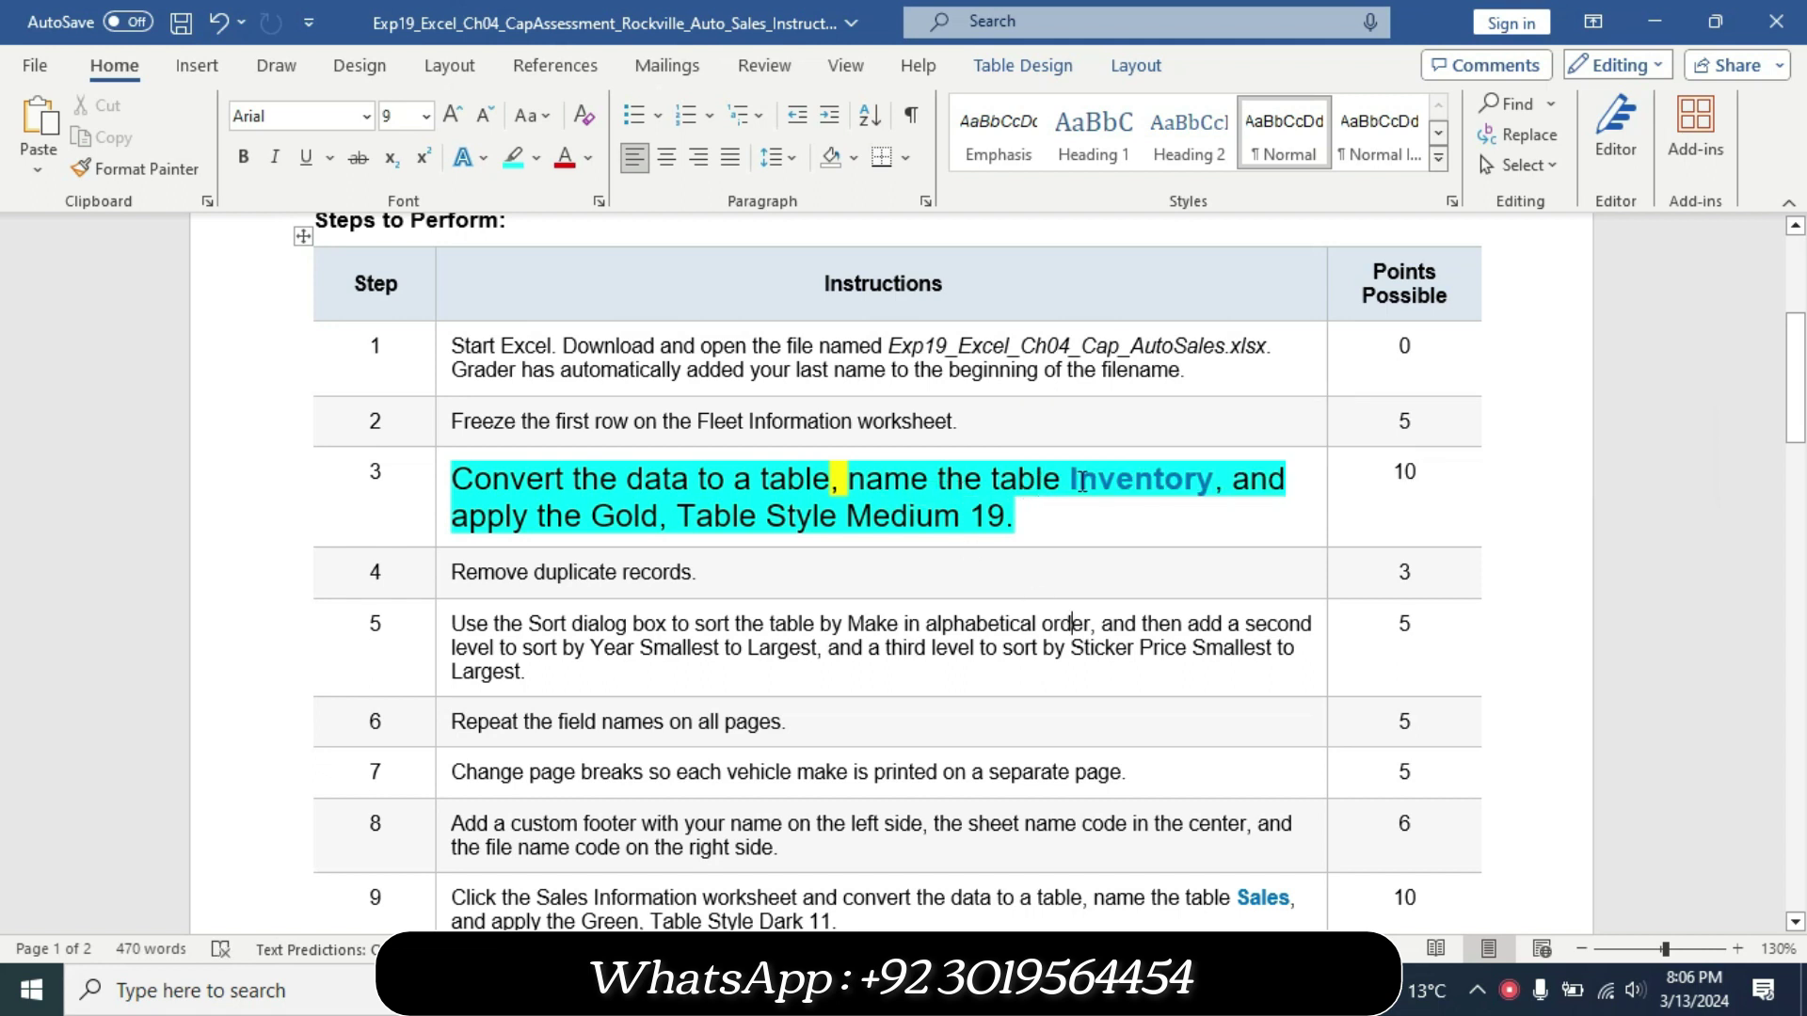
left_click_drag(1074, 482, 1217, 484)
key("ctrl+c")
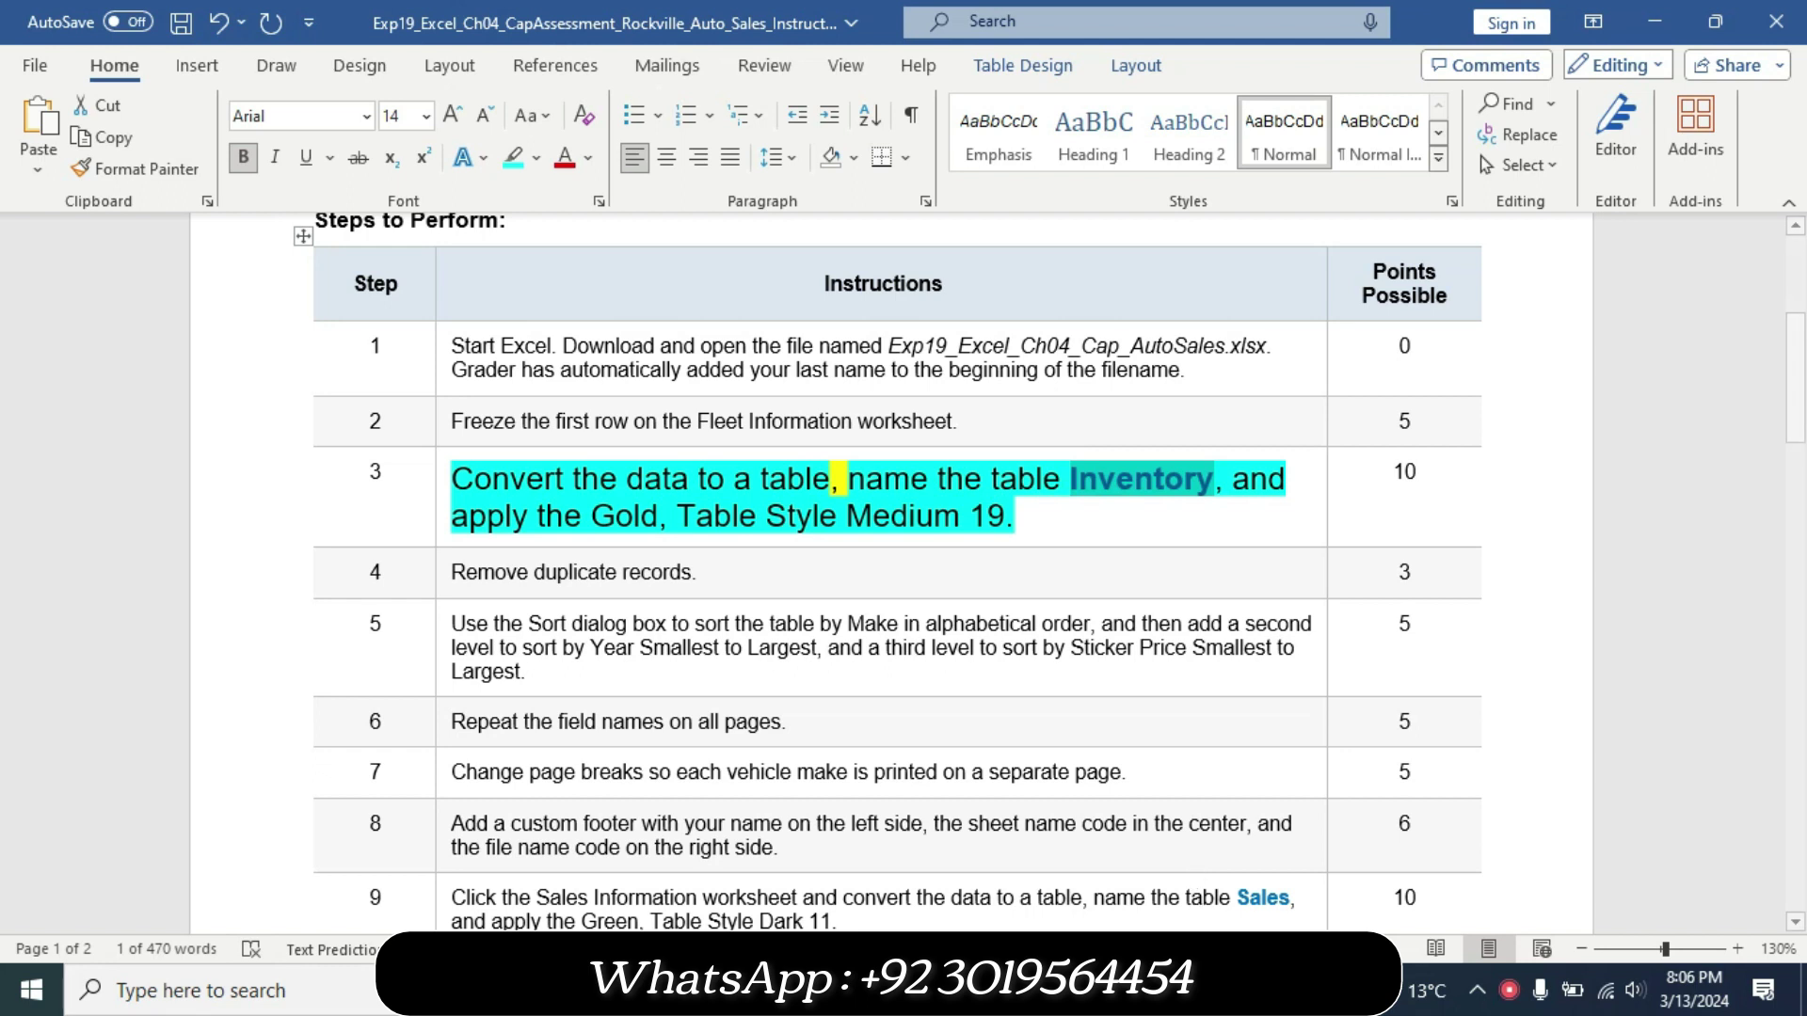
key("alt+Tab")
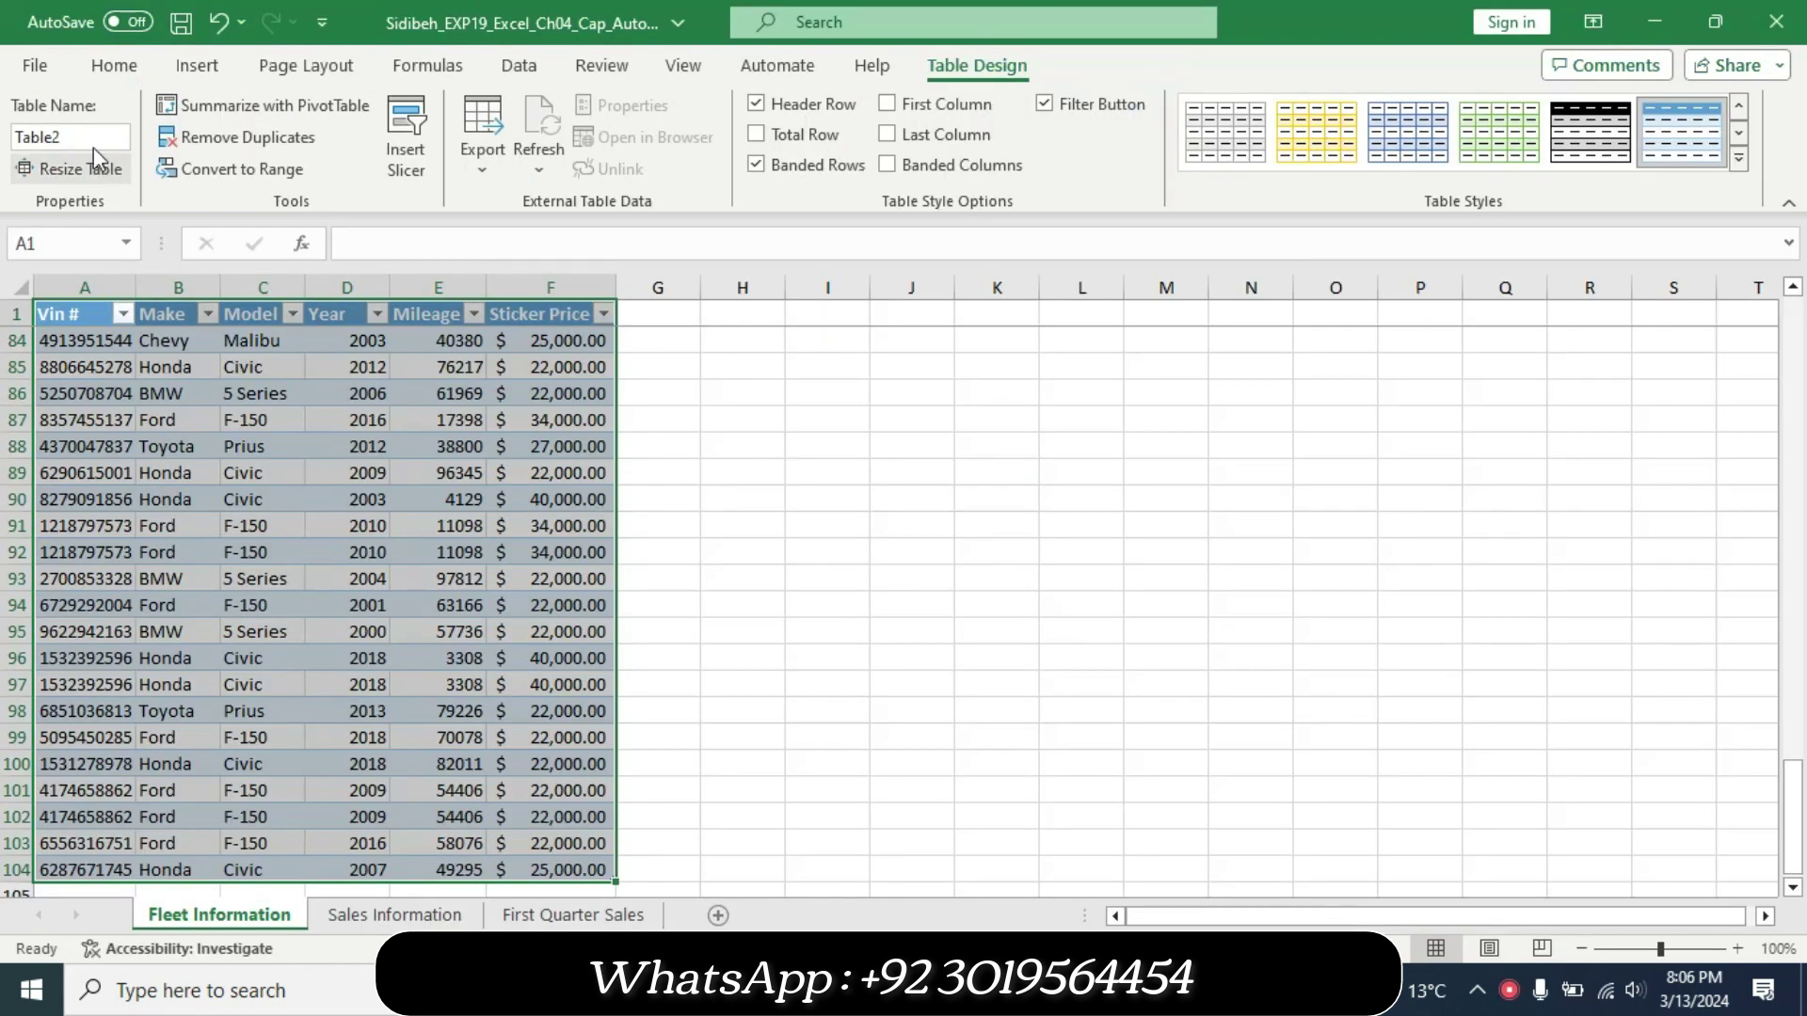
Name the table Inventory in the Table Name box.
left_click(91, 137)
key("ctrl+v")
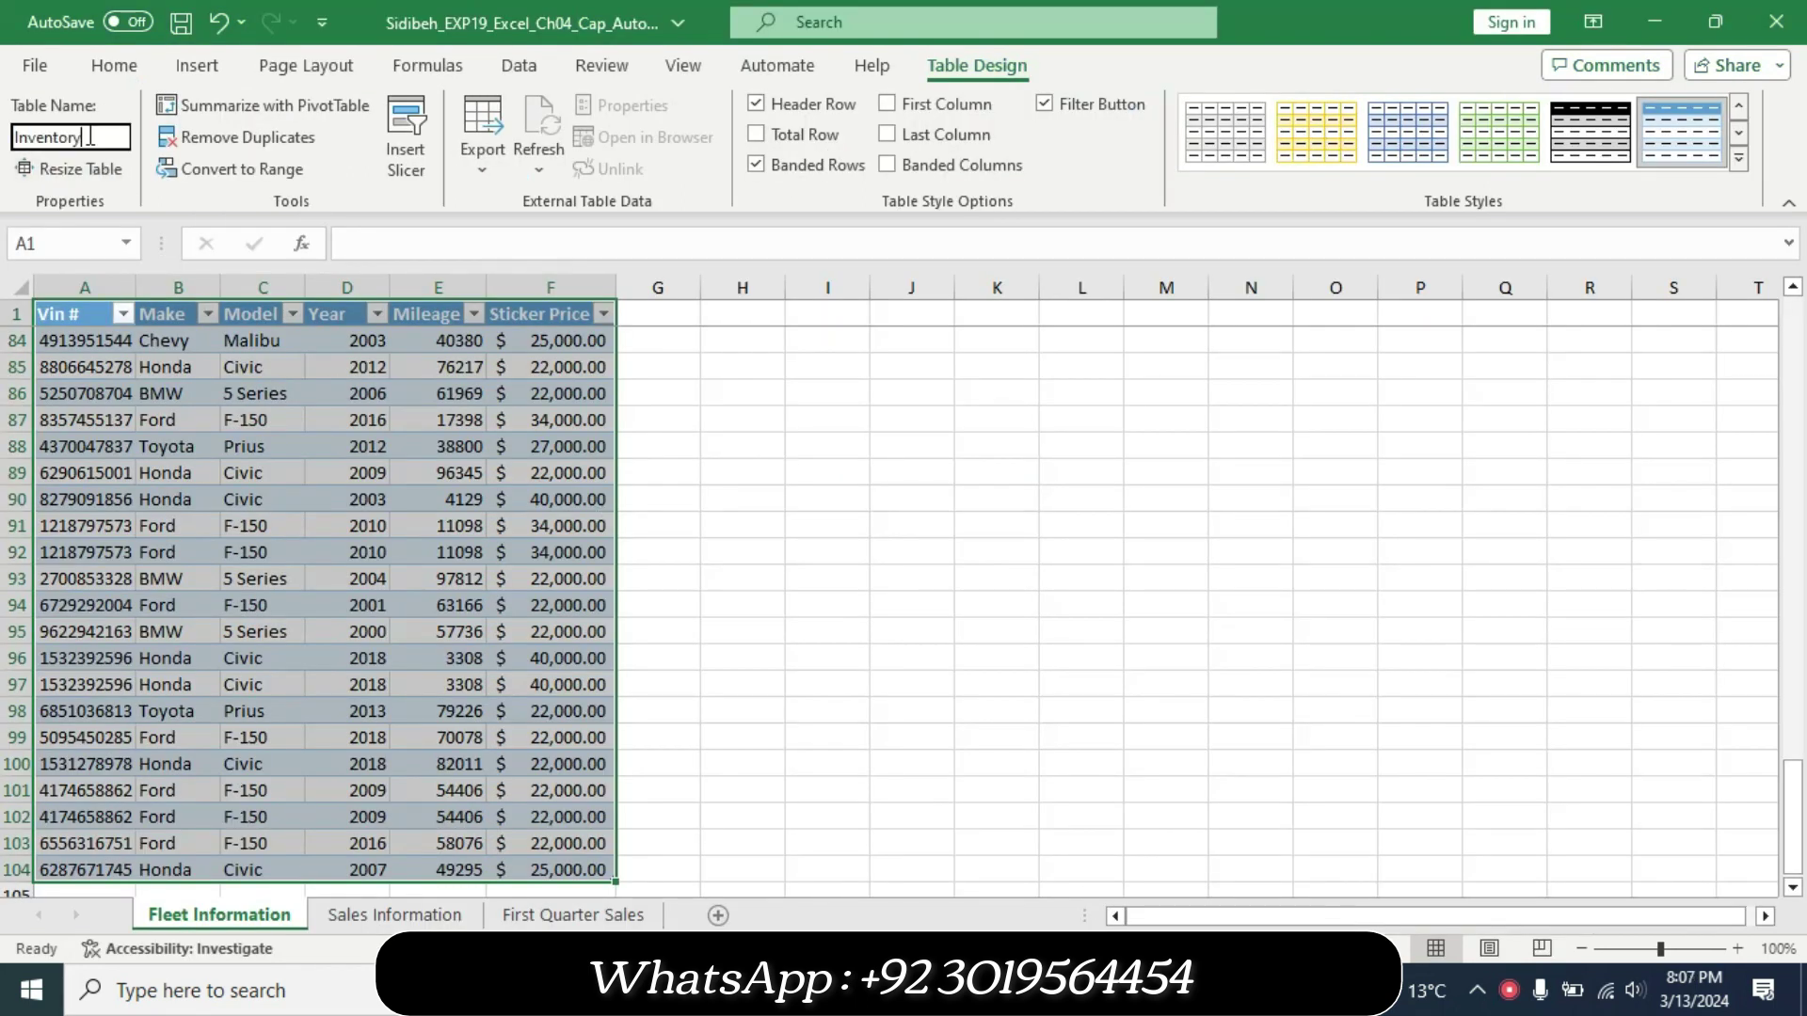
key("Return")
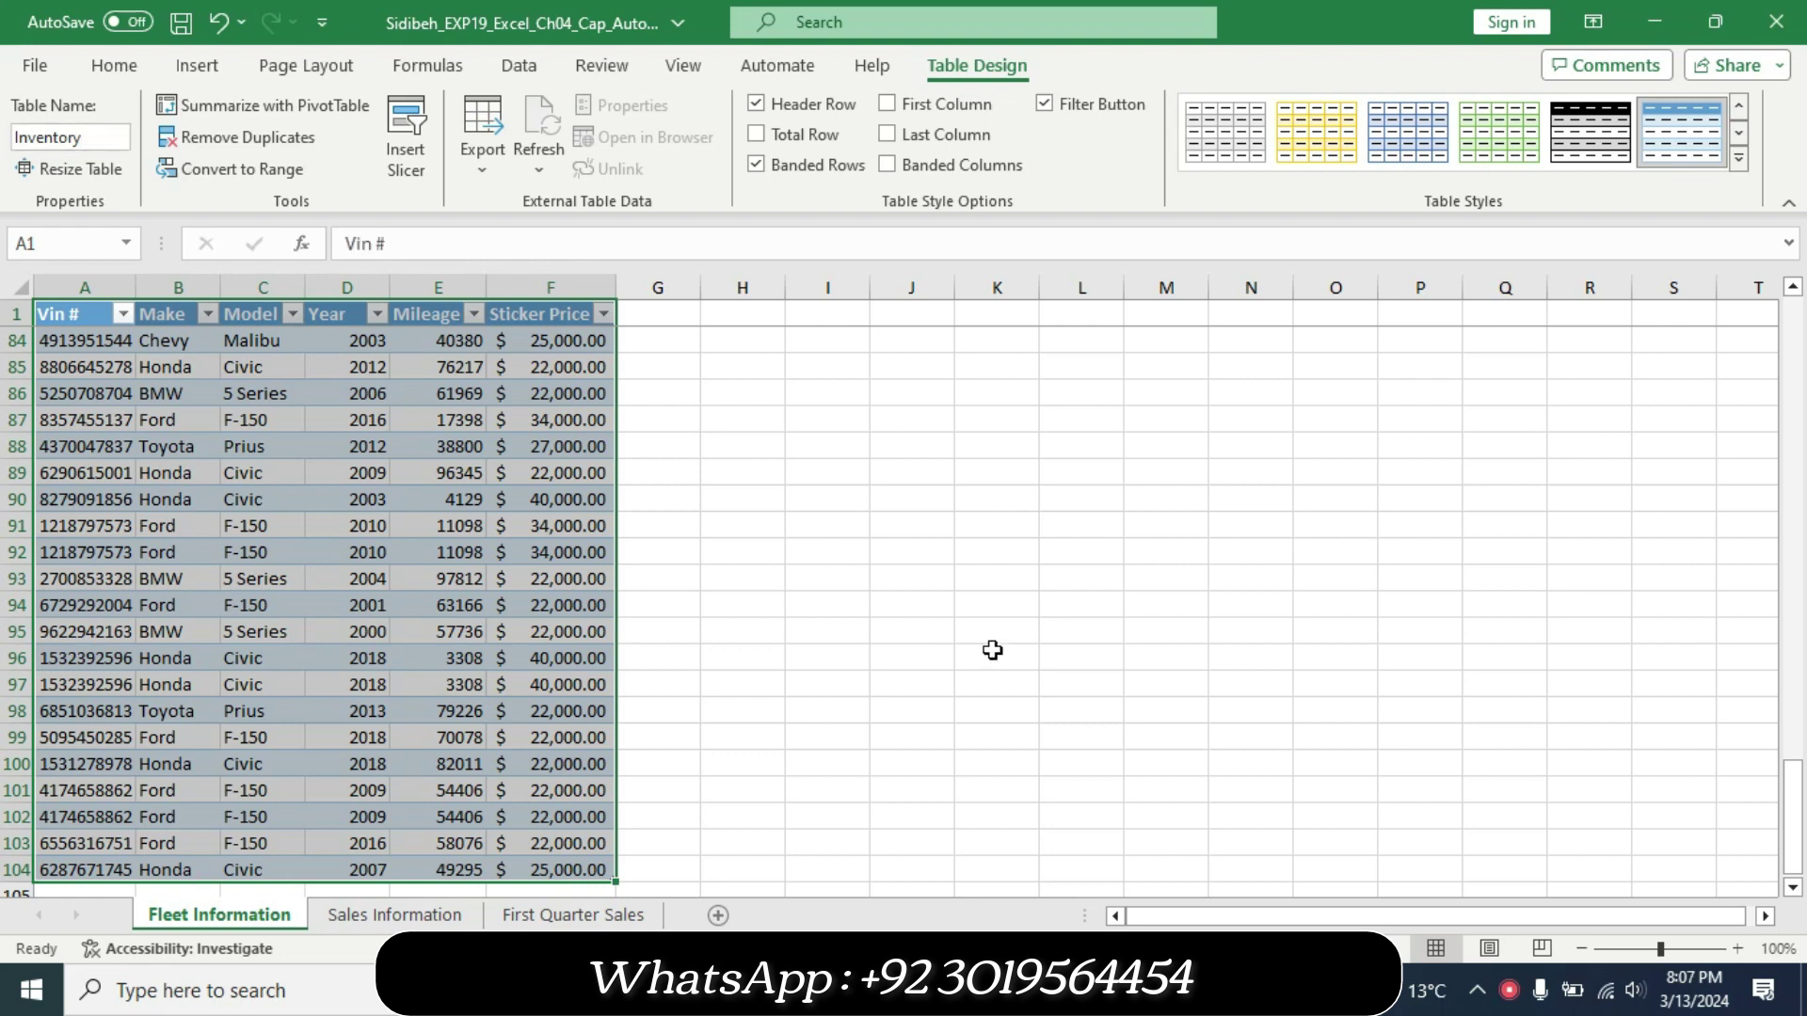
Apply the Gold, Table Style Medium 19 style to the Inventory table.
key("alt+Tab")
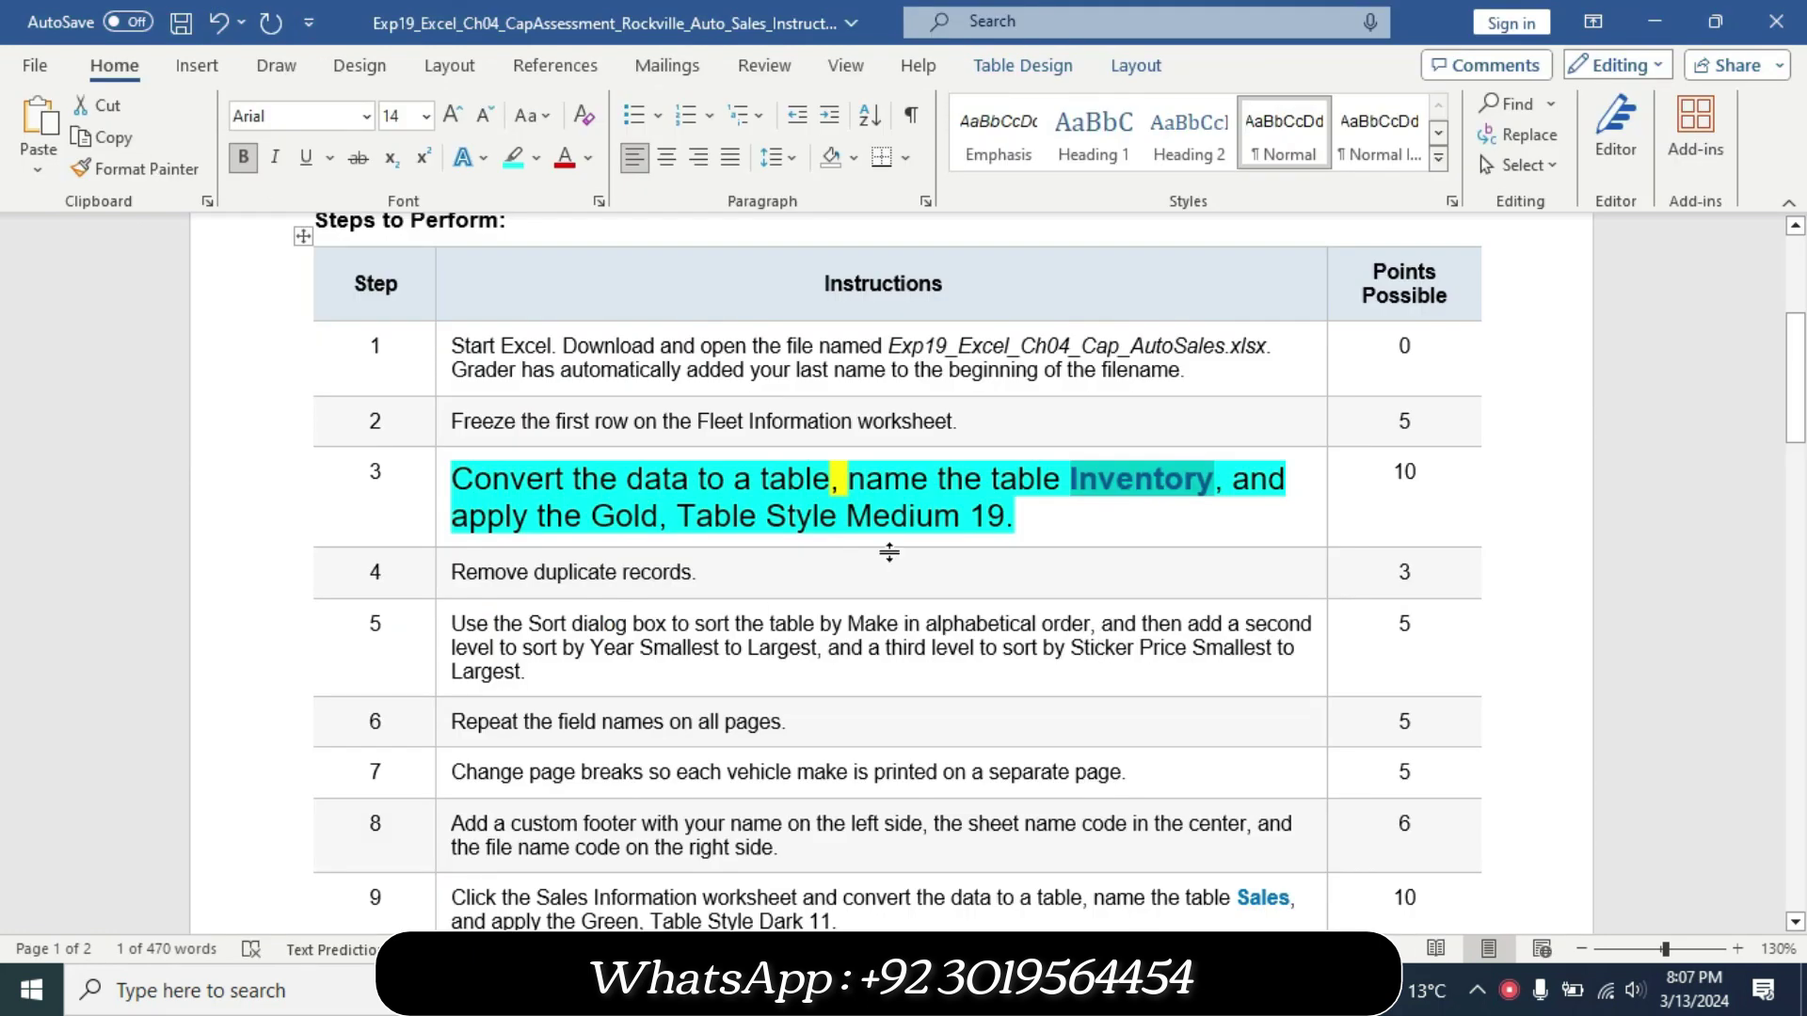
left_click_drag(1230, 479, 1017, 518)
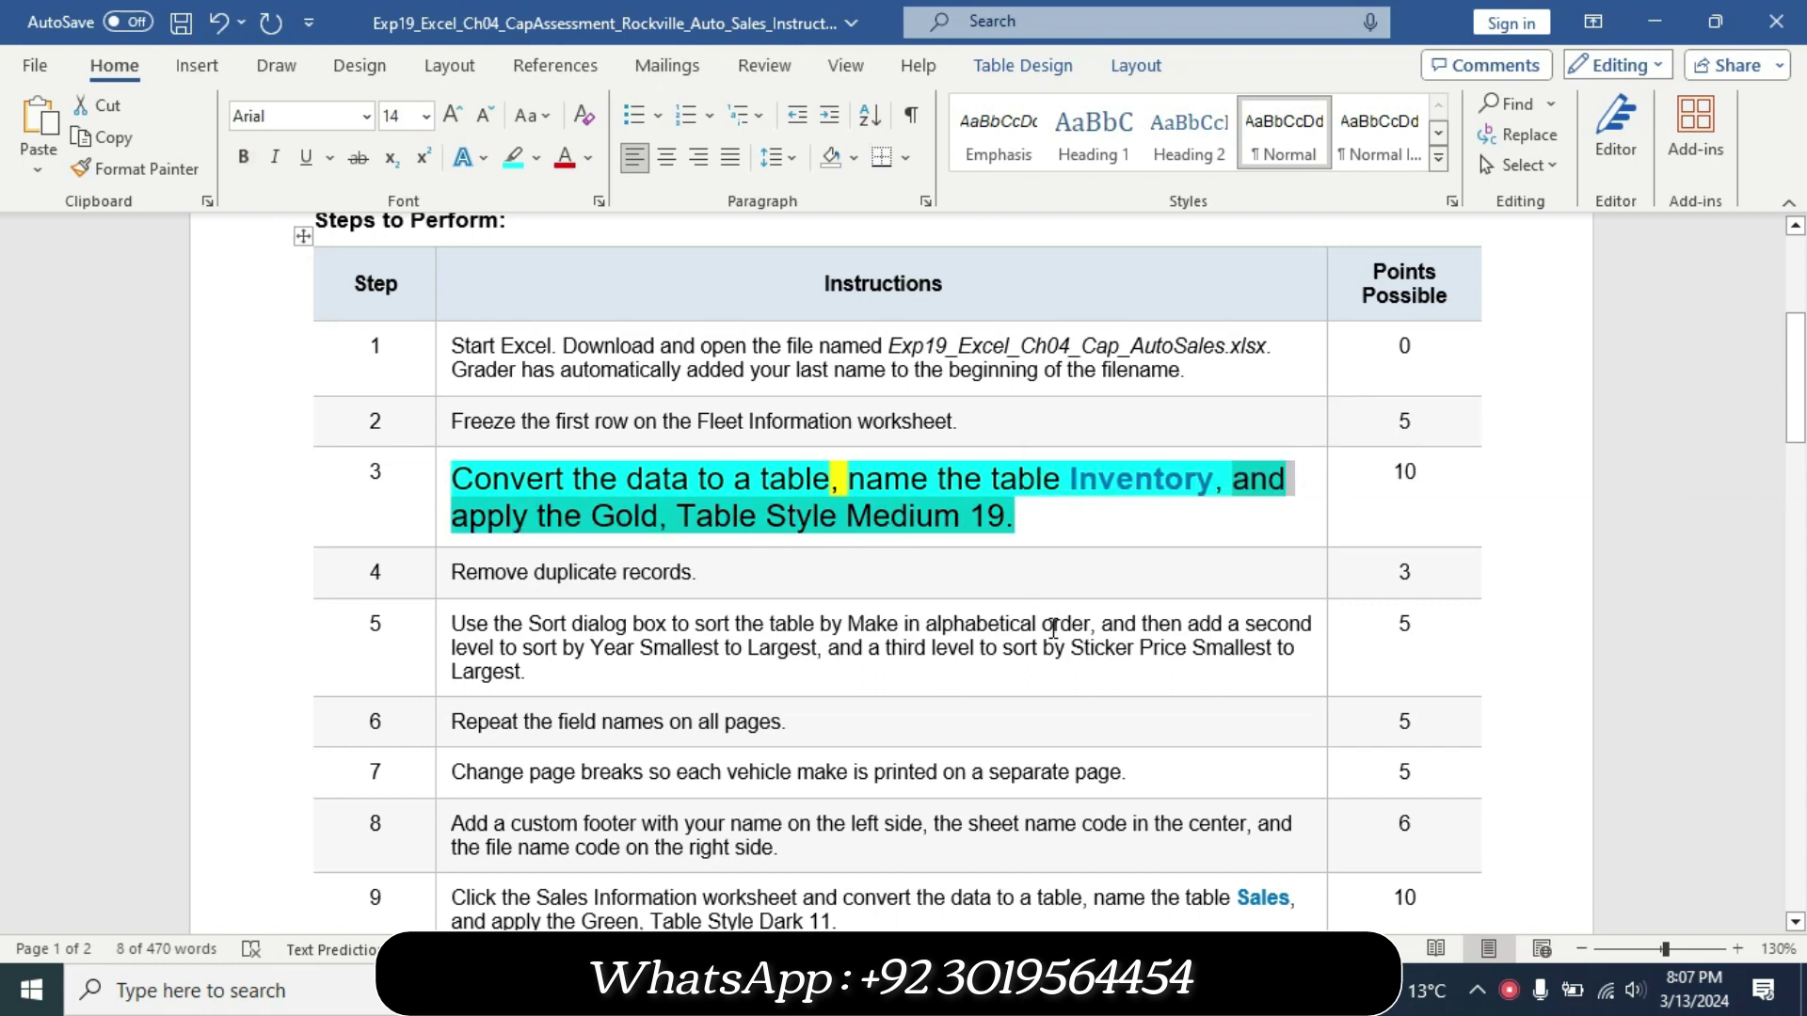
key("alt+Tab")
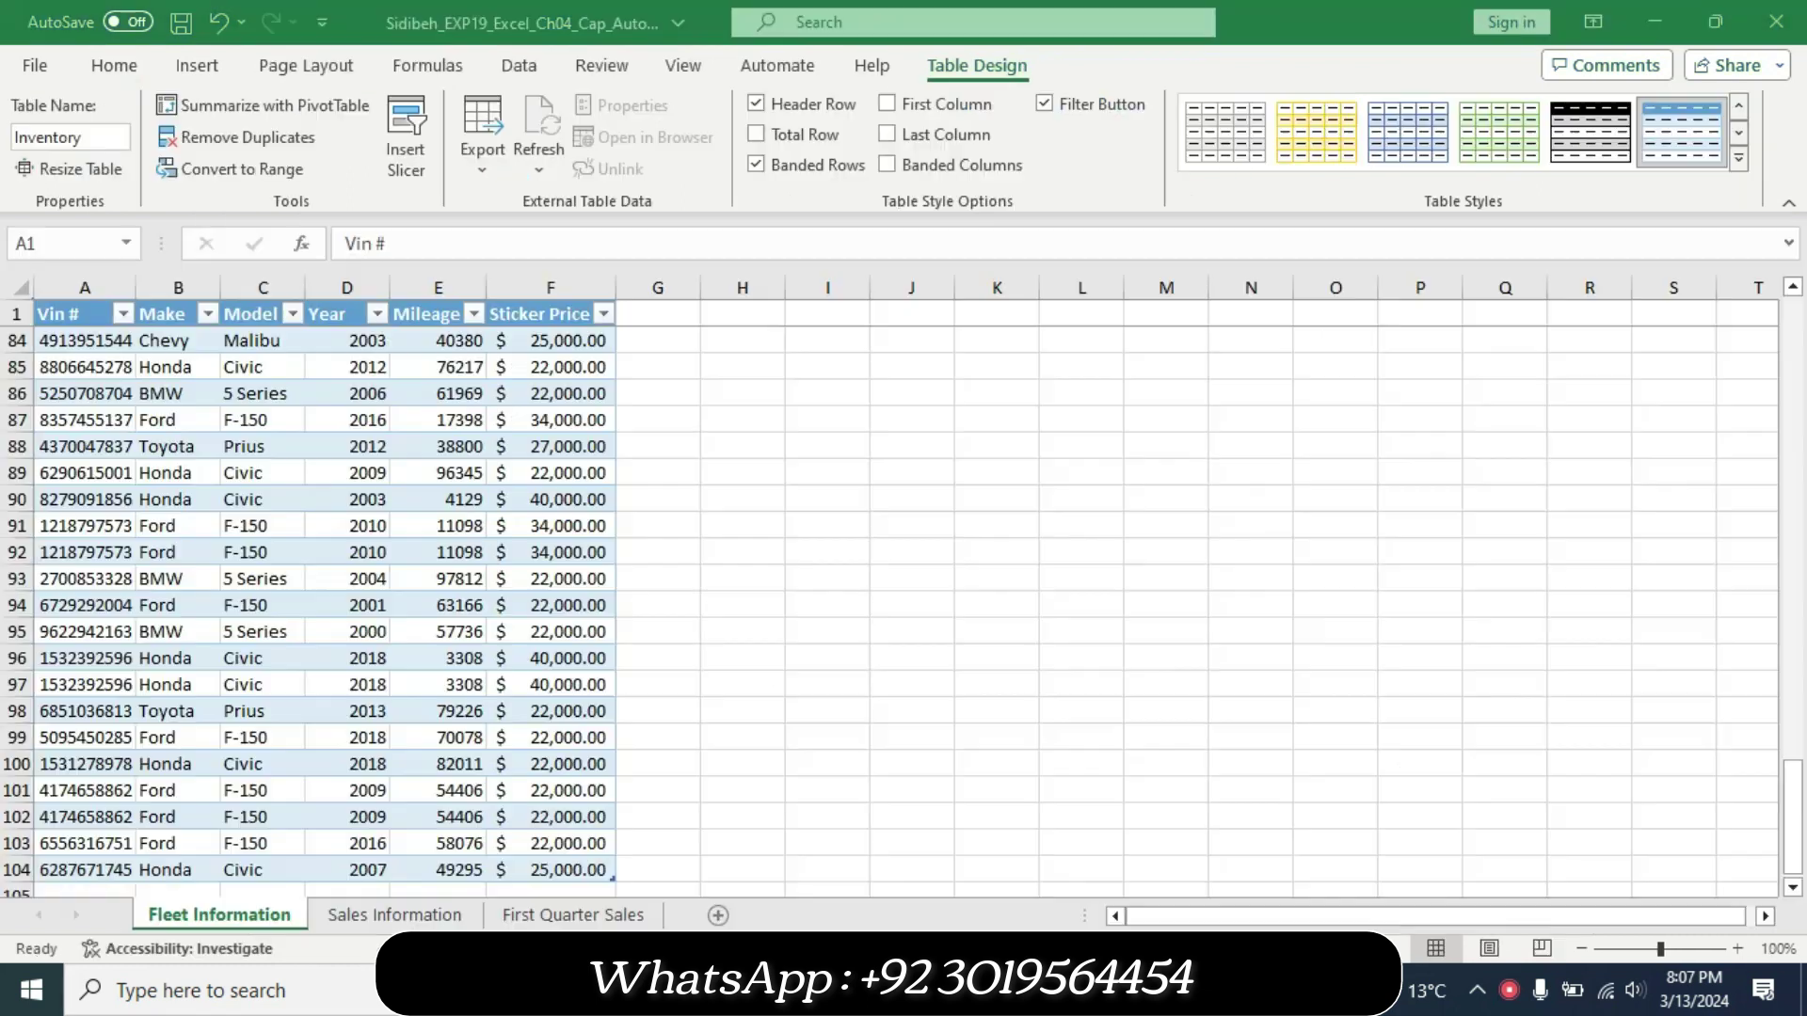
left_click(1738, 158)
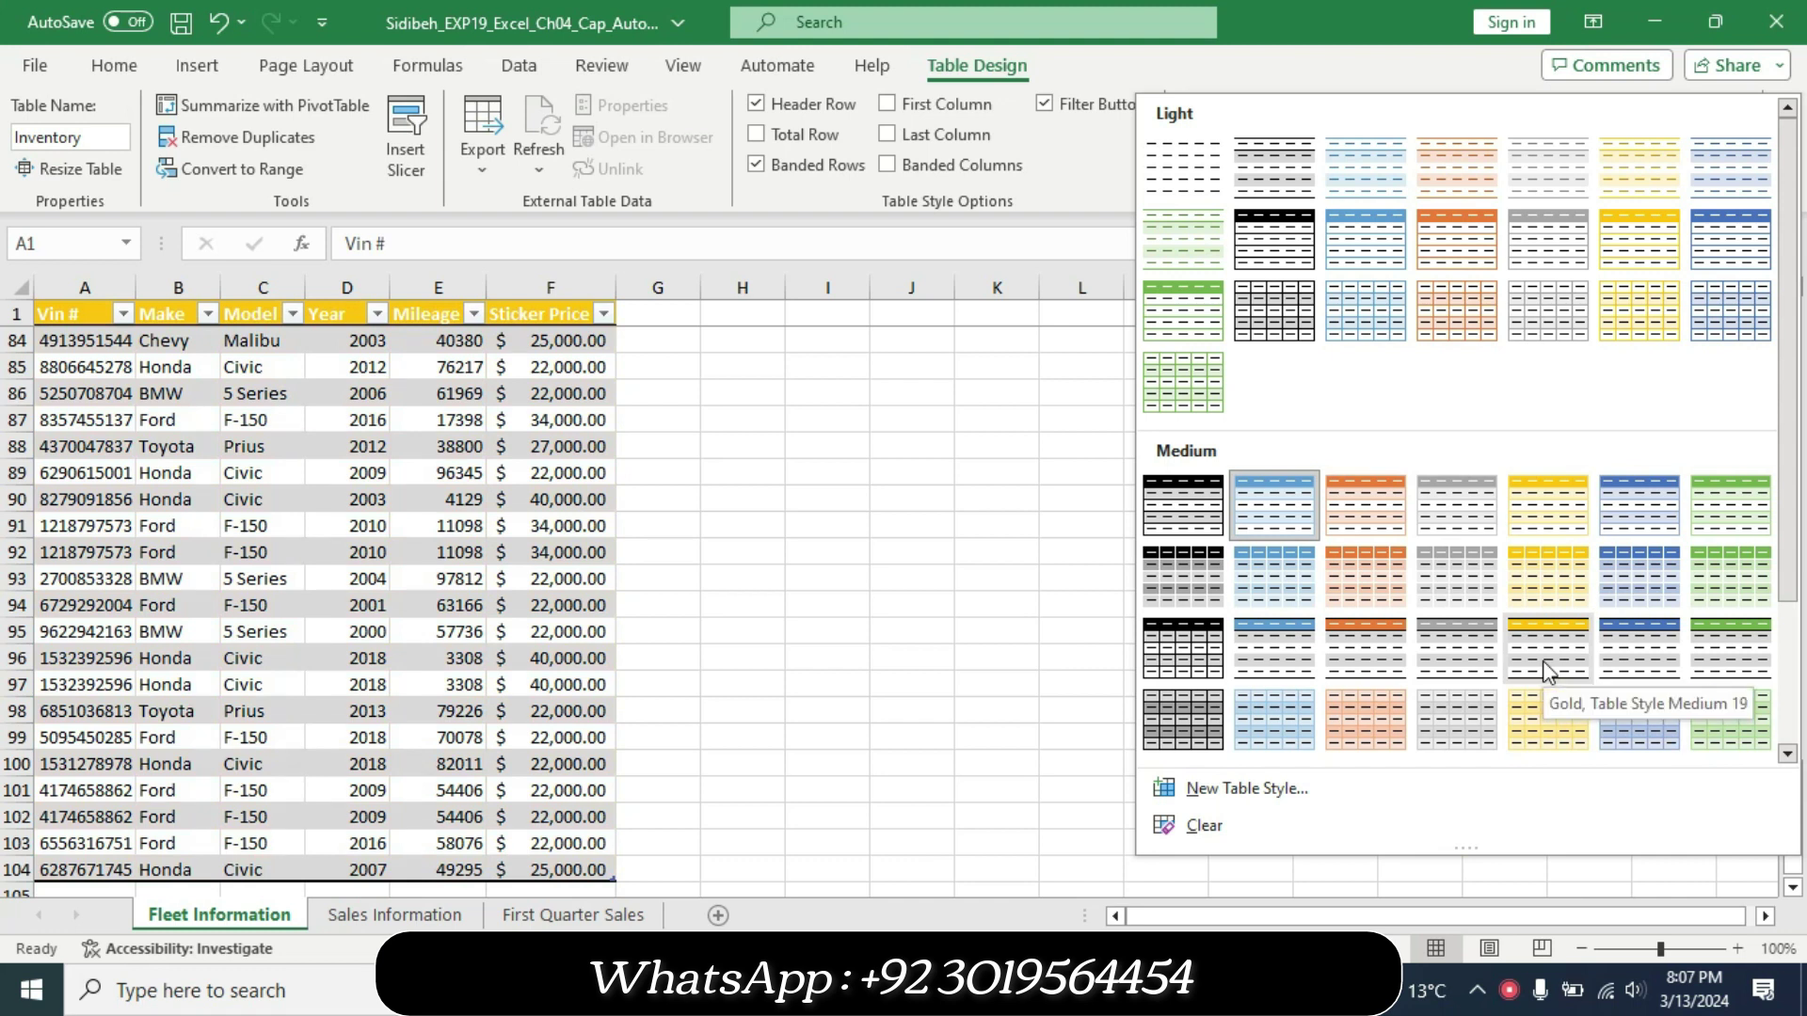
left_click(1546, 671)
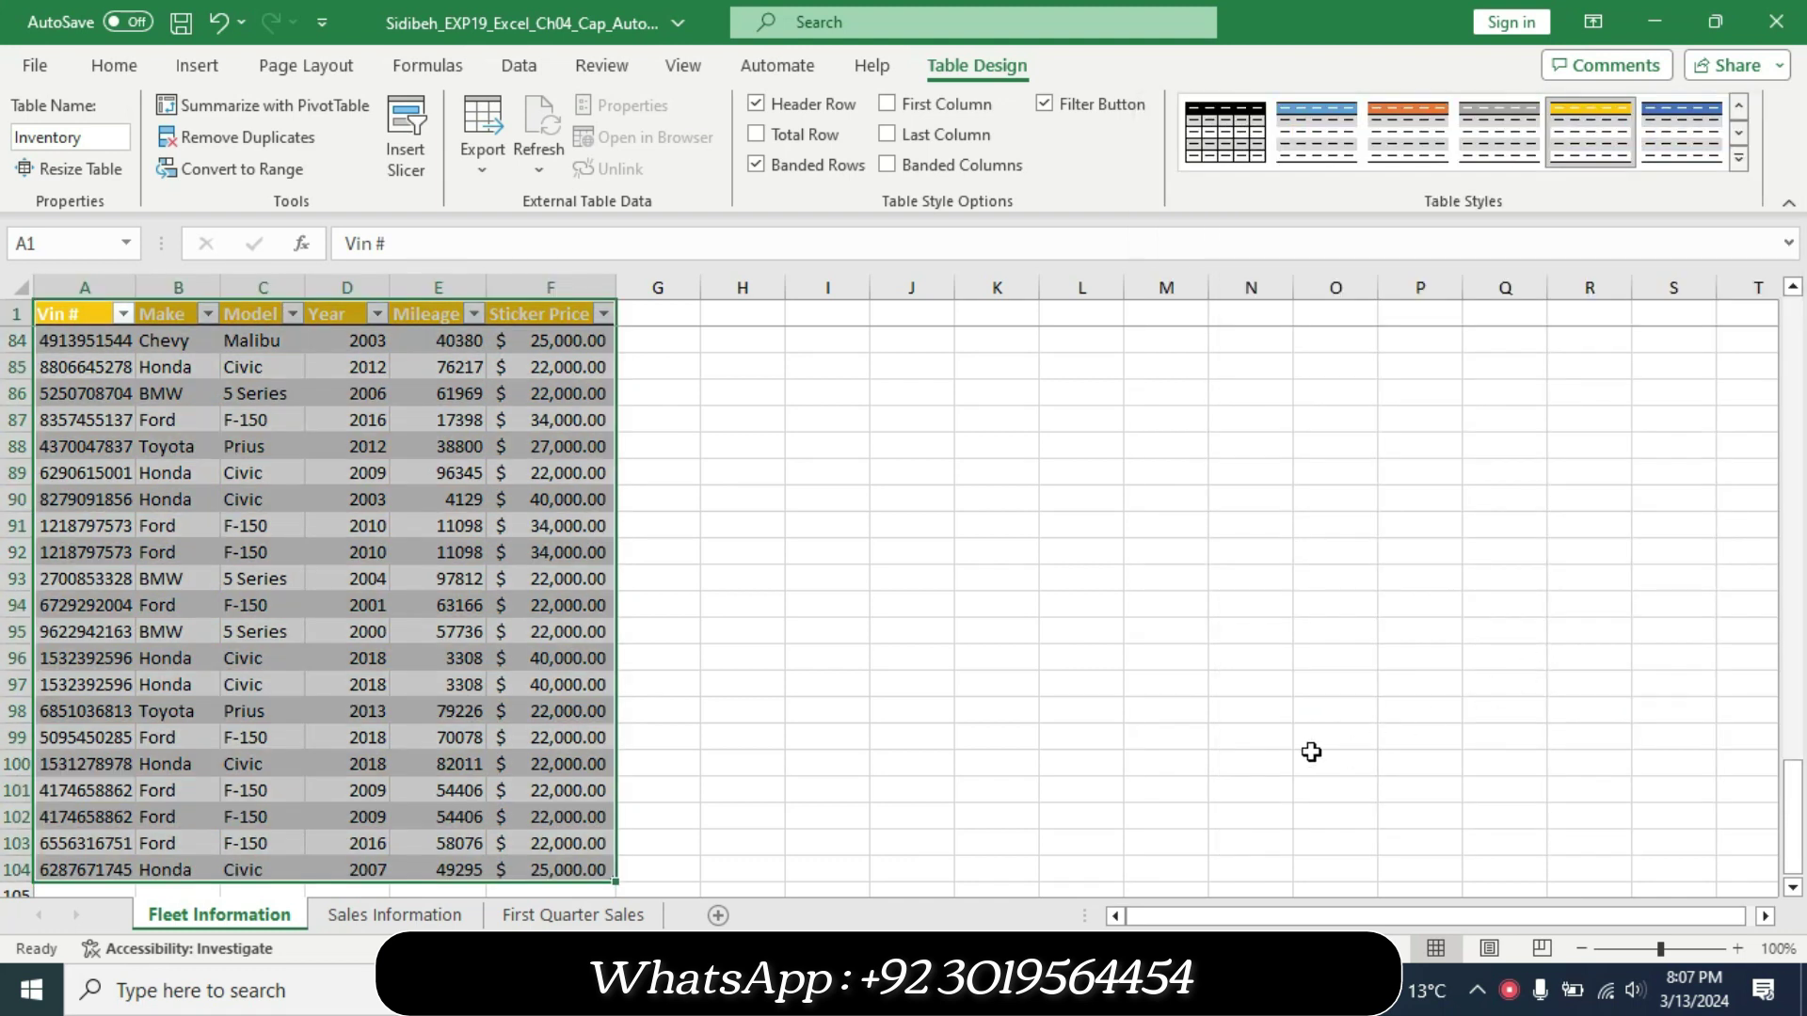
key("alt+Tab")
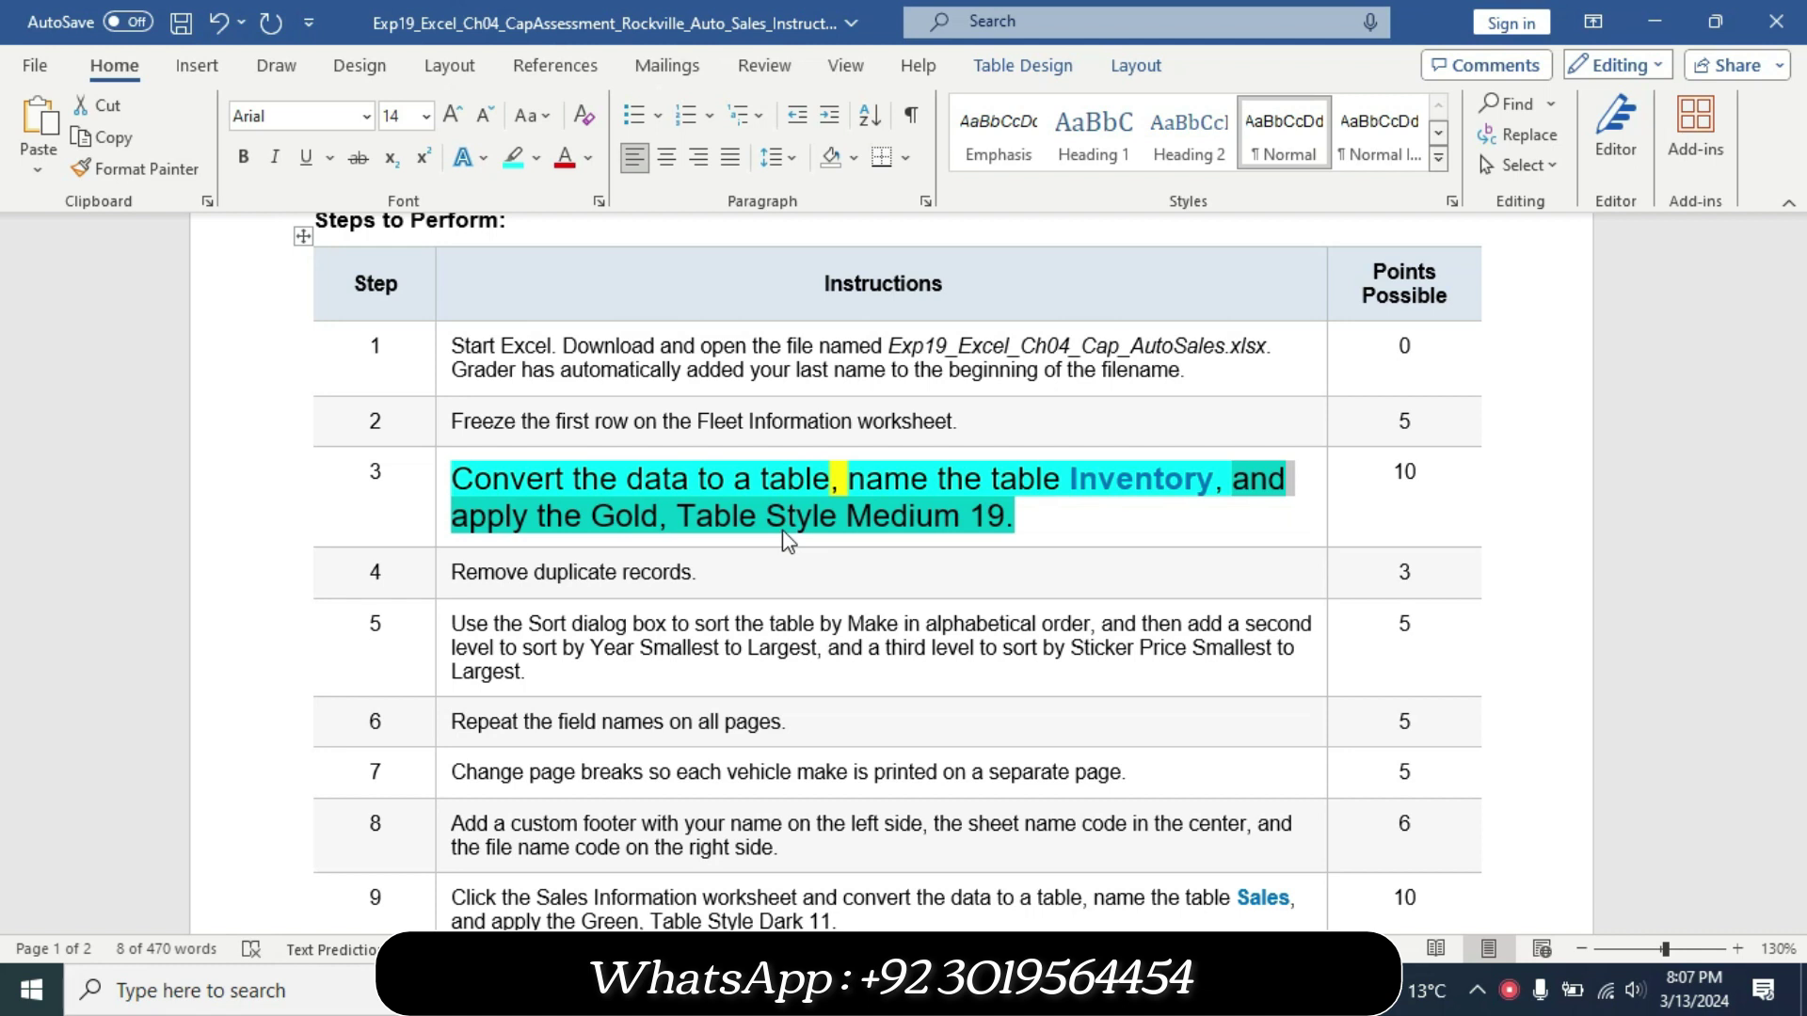
Set the step 3 instruction back to 9 pt with no highlight.
left_click(441, 537)
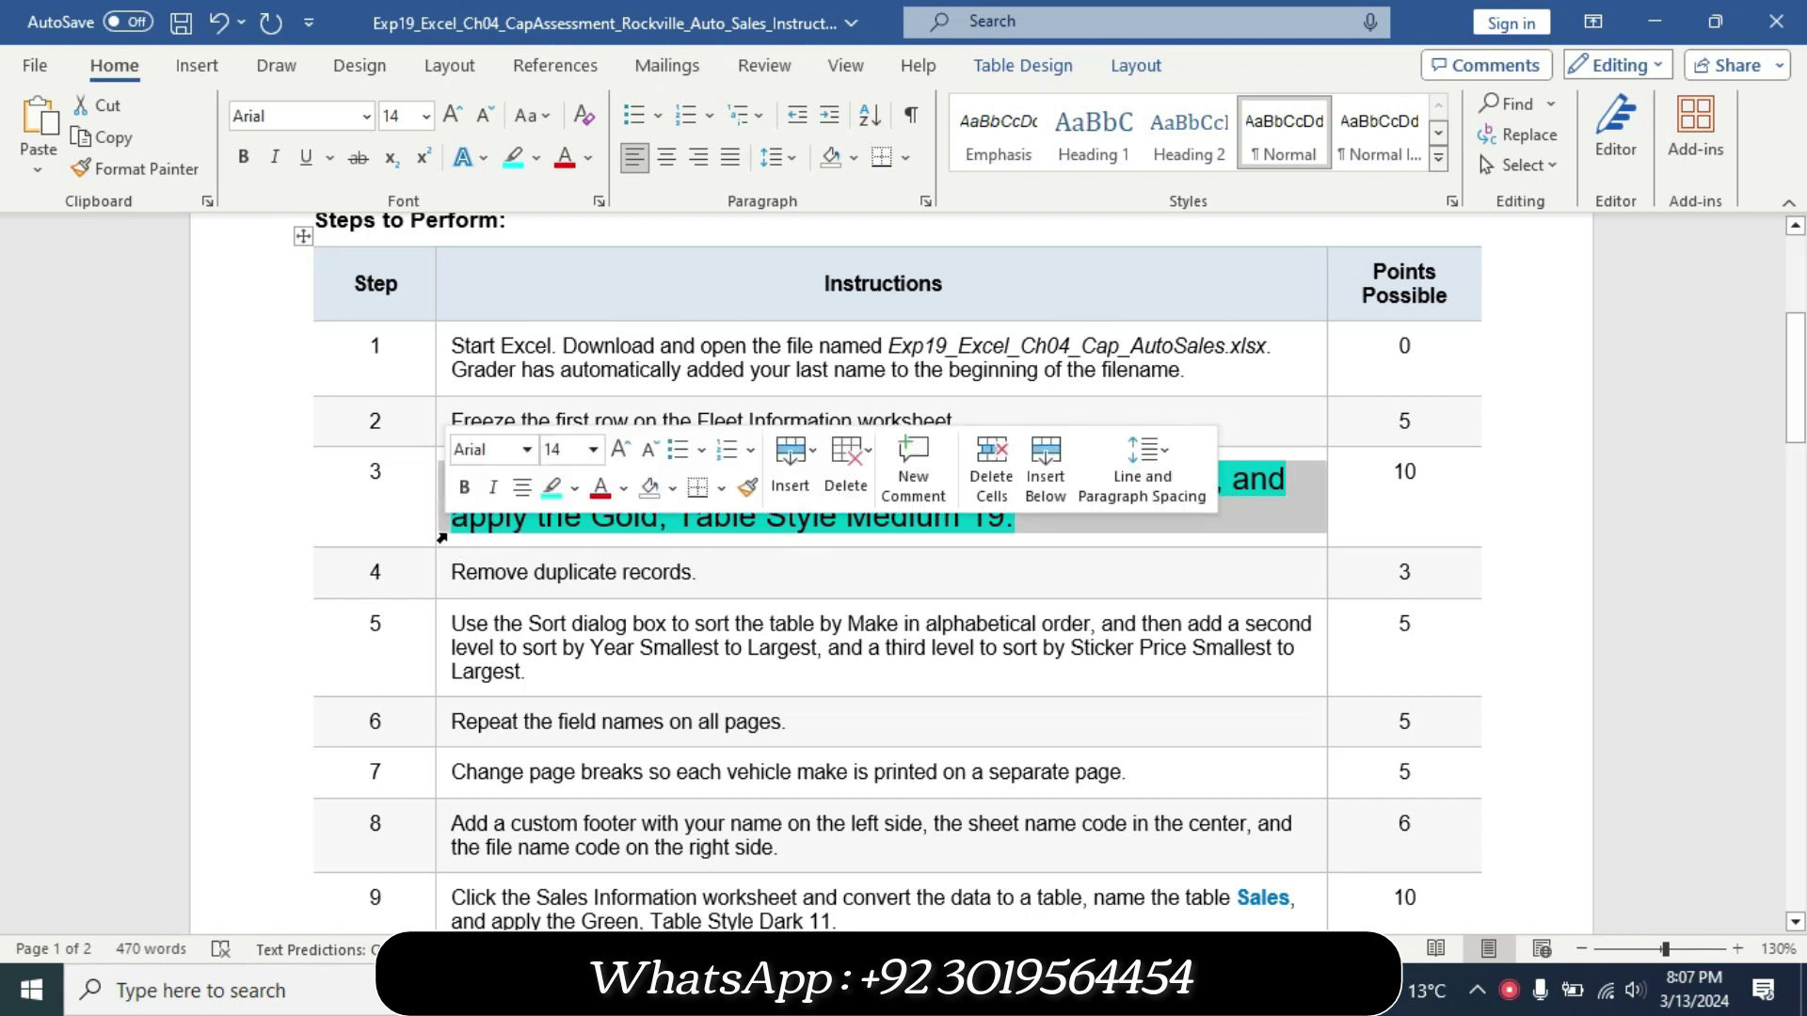
left_click(593, 449)
left_click(569, 517)
left_click(574, 488)
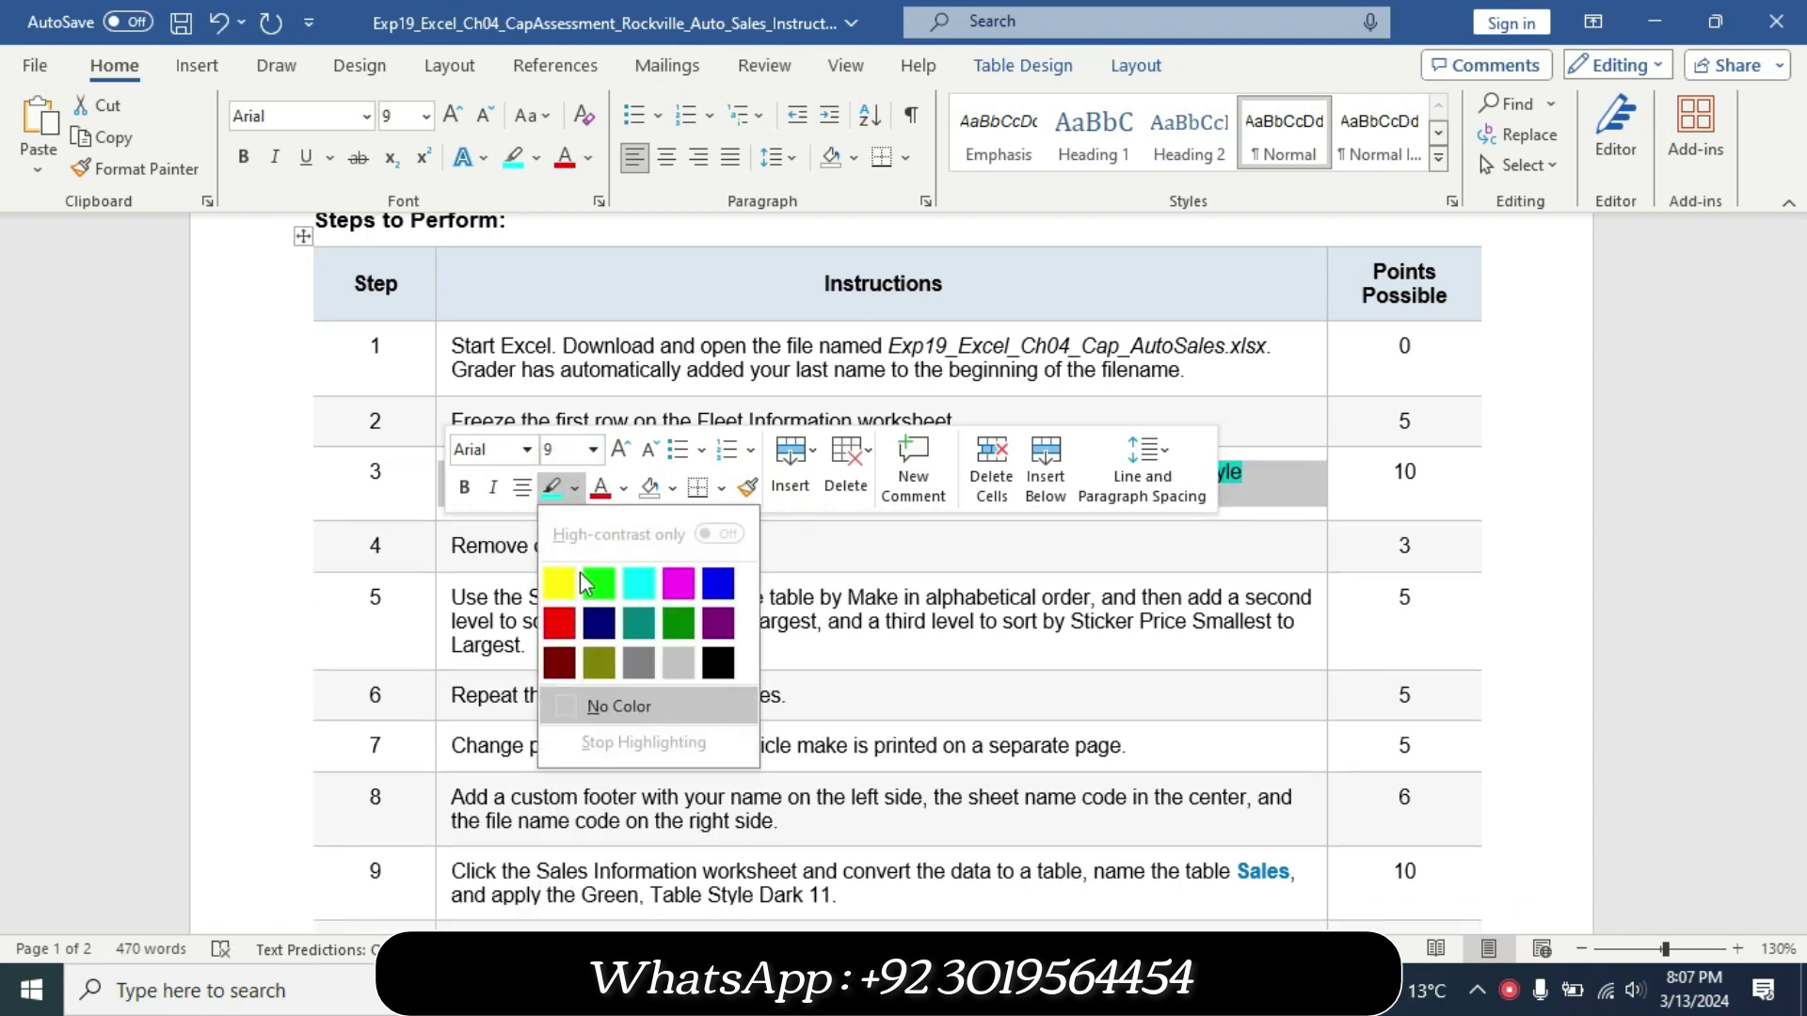
left_click(598, 707)
left_click(569, 546)
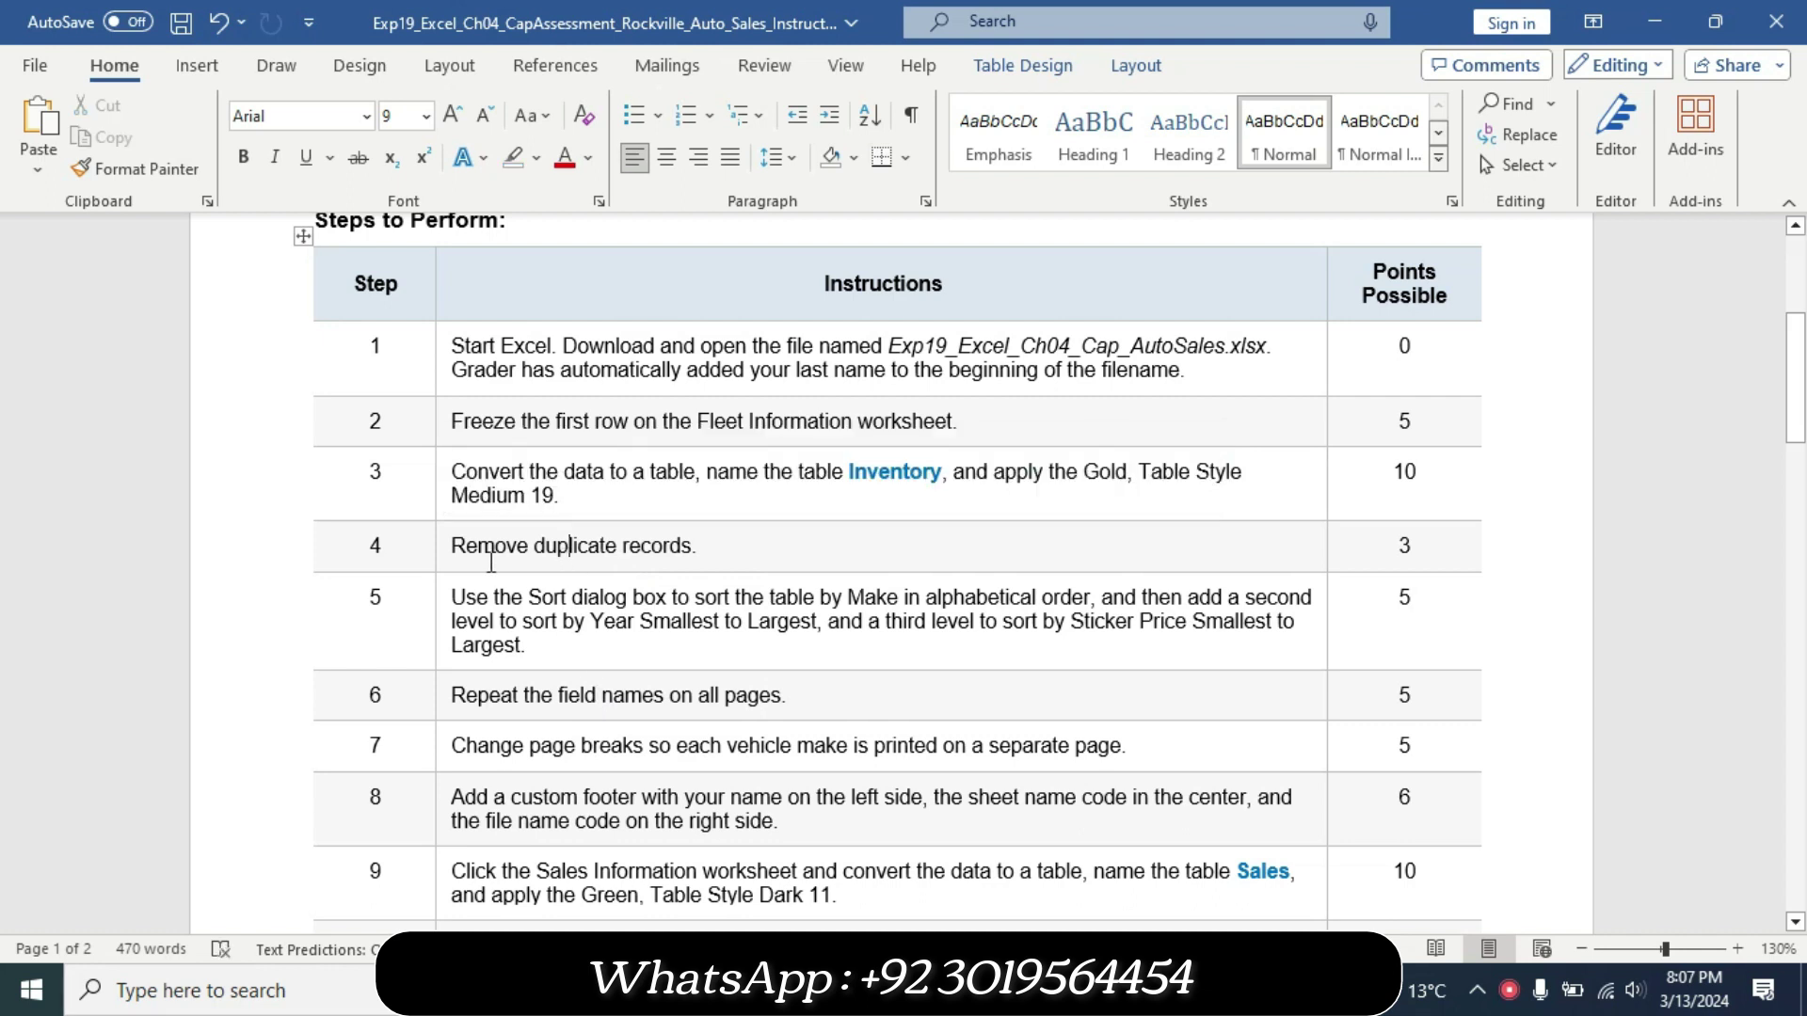
Highlight step 4's 'Remove duplicate records.' in yellow.
left_click(444, 565)
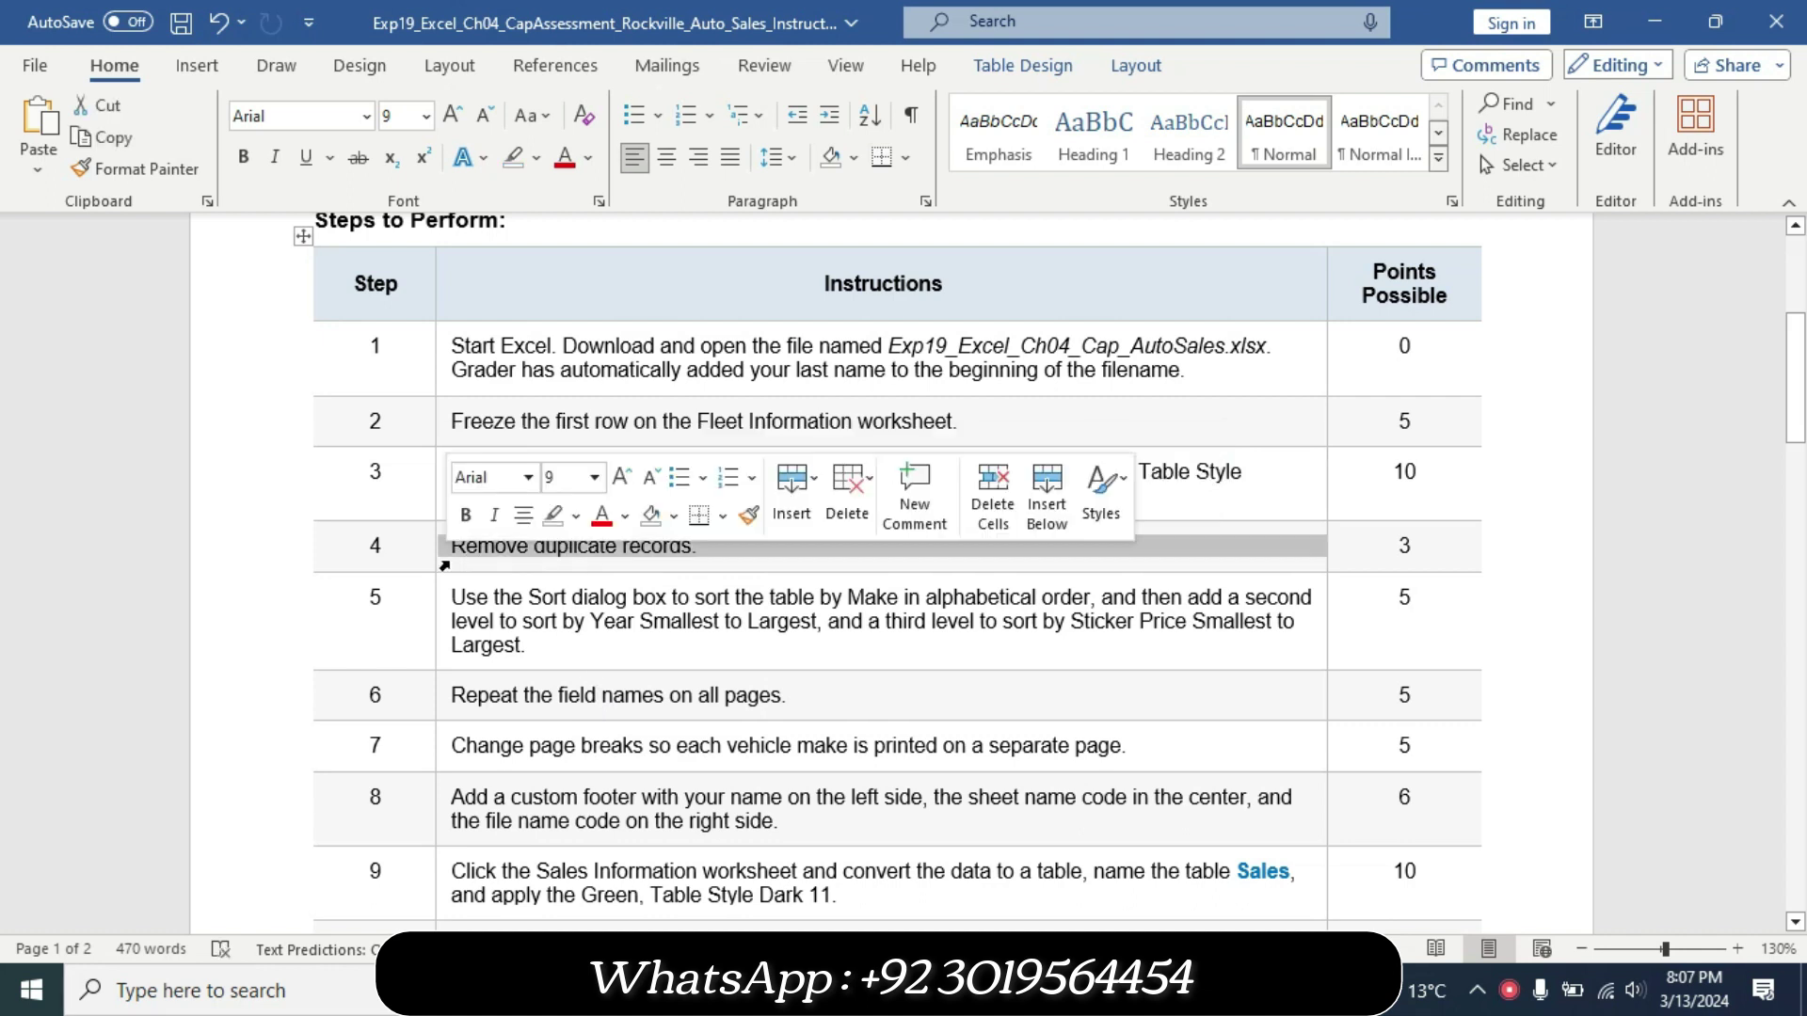
left_click(574, 516)
left_click(561, 612)
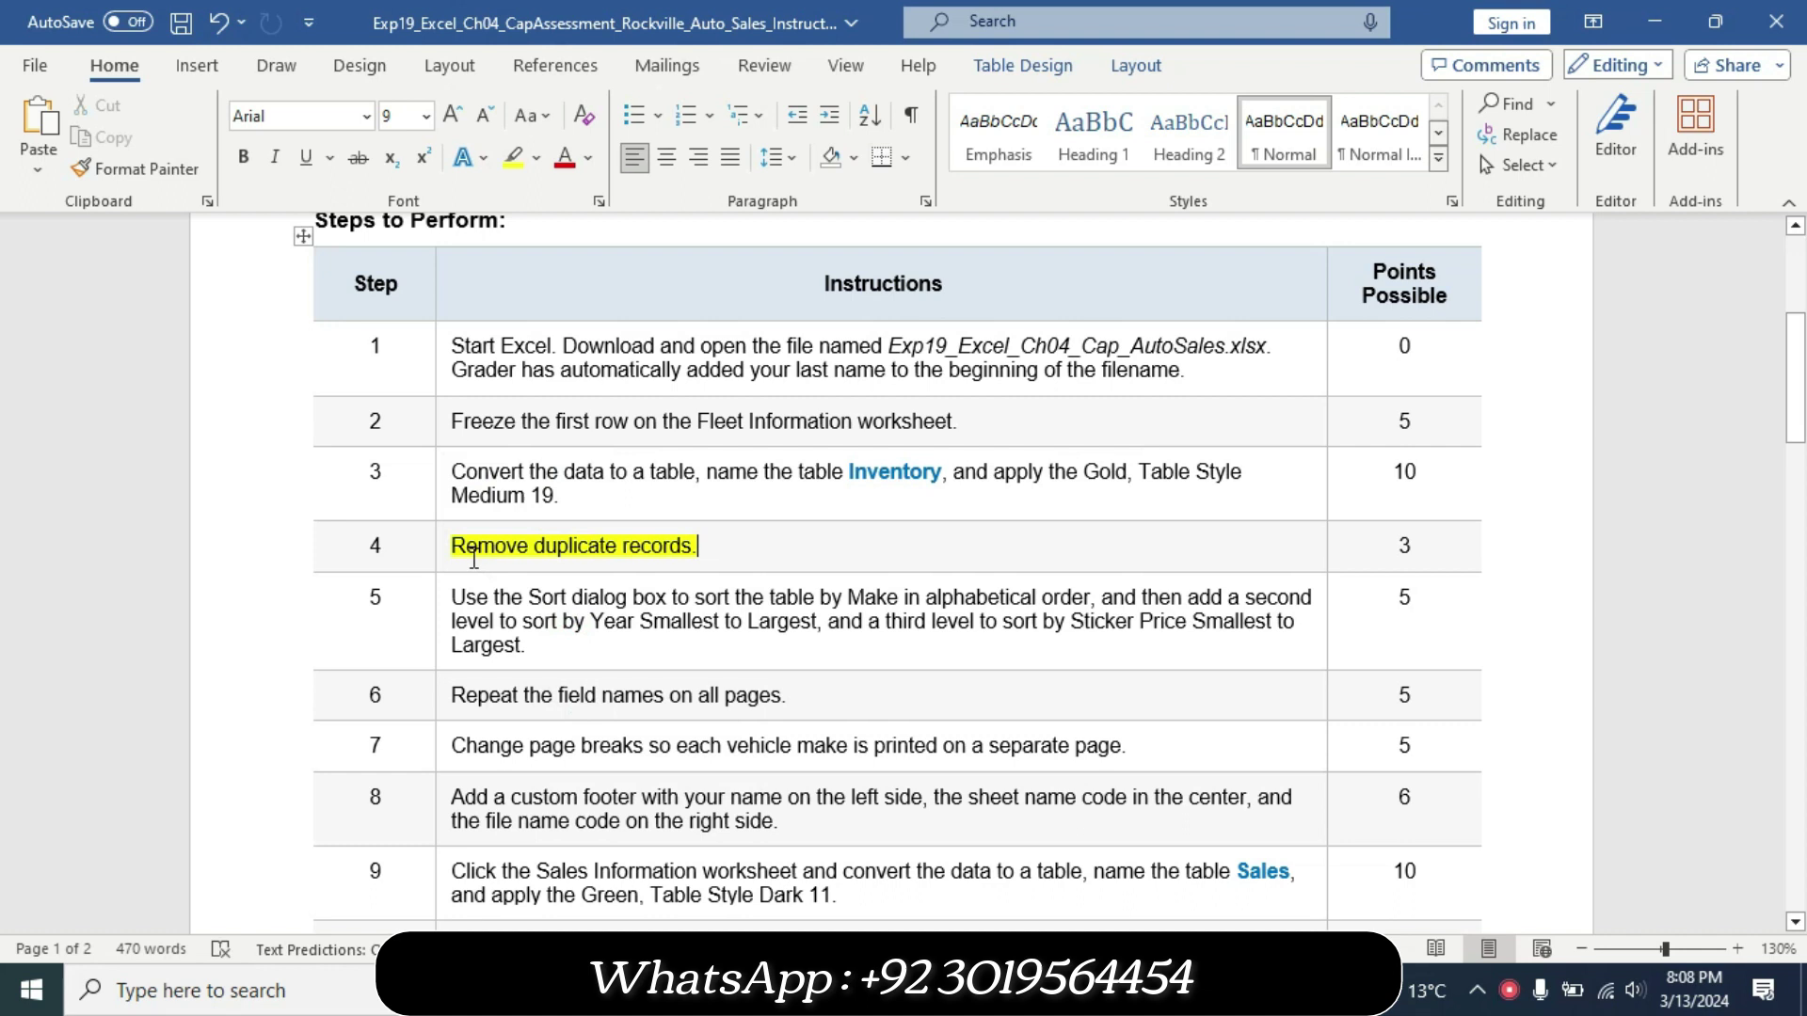
left_click_drag(450, 546, 694, 546)
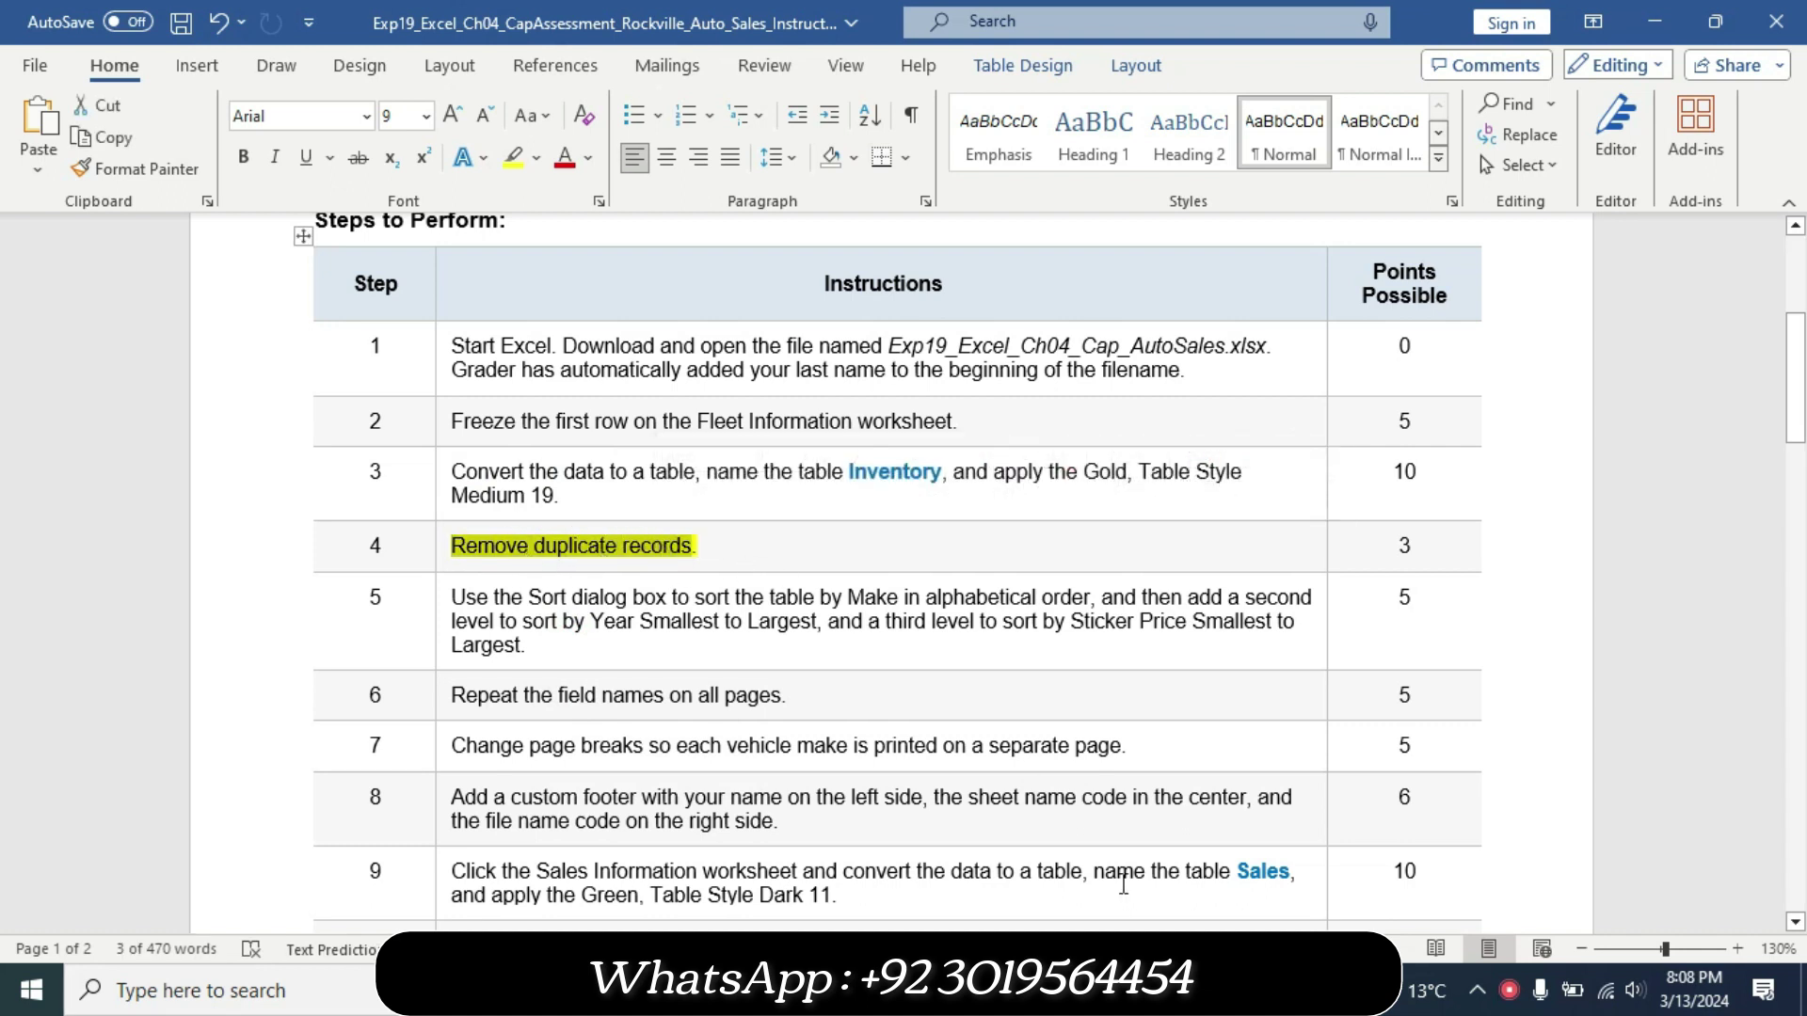
key("alt+Tab")
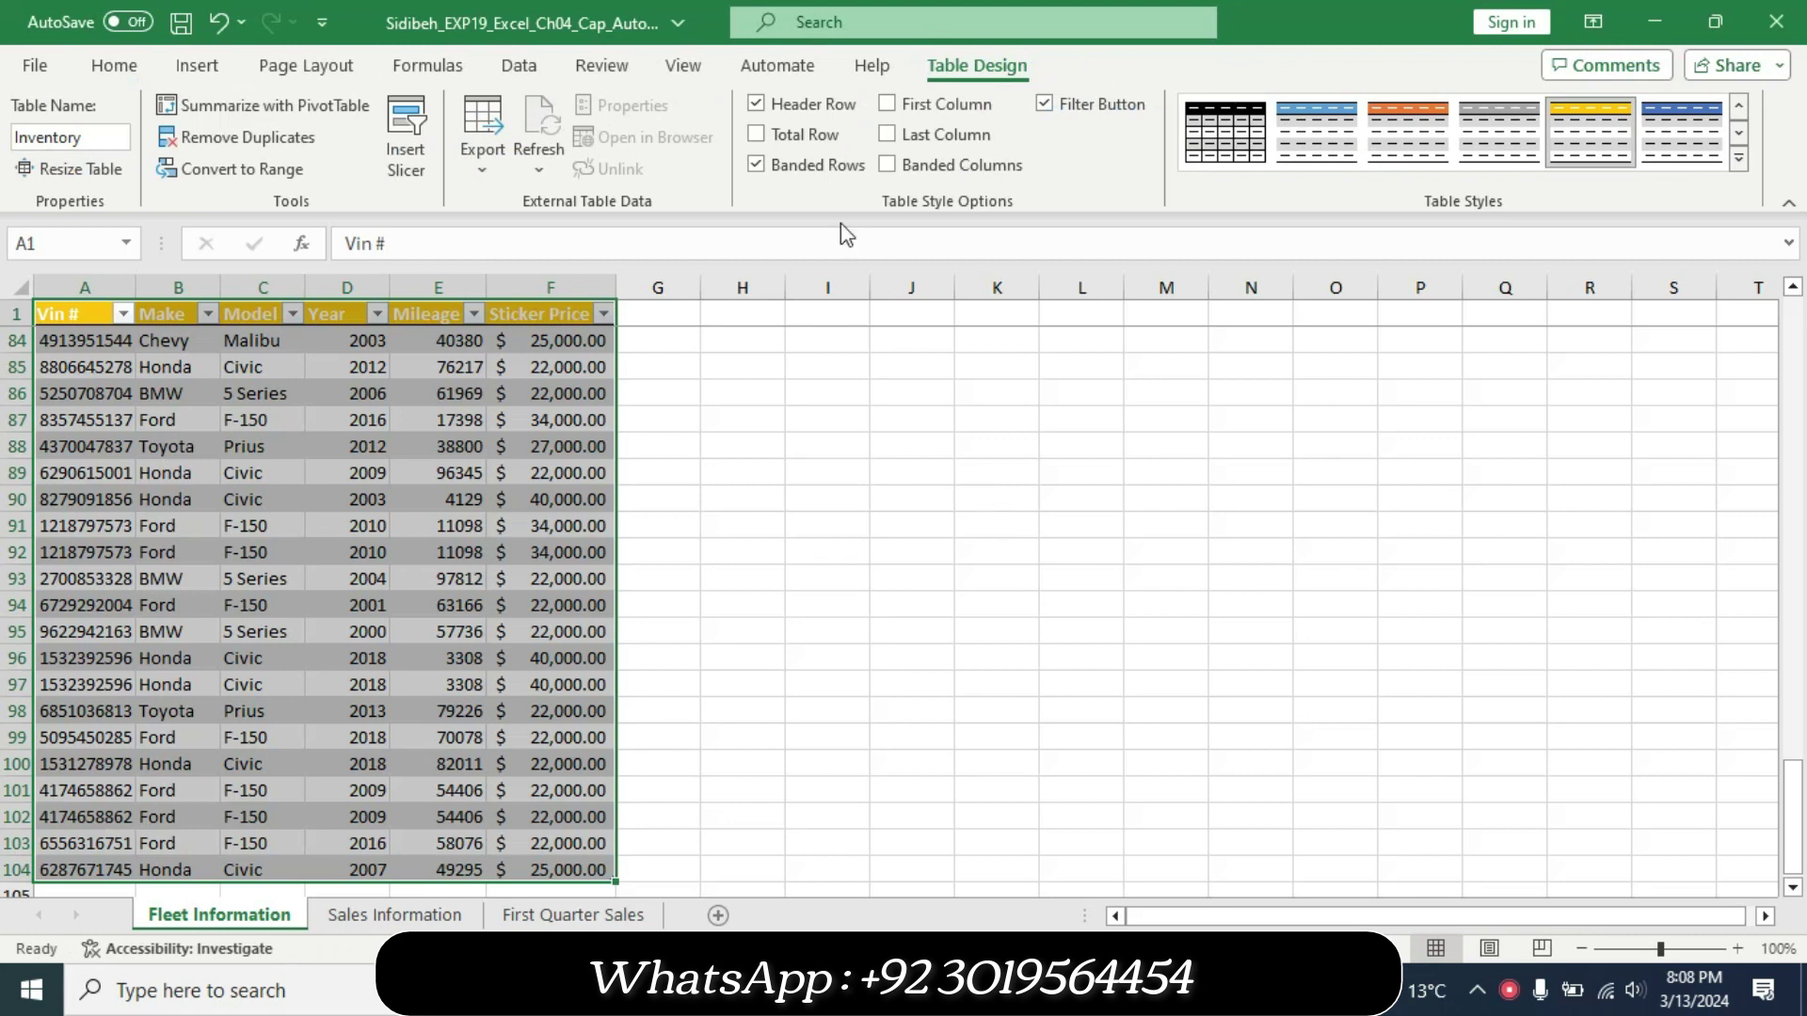
Remove duplicates across all columns of Inventory, dropping 3 records and leaving 100 rows.
left_click(303, 140)
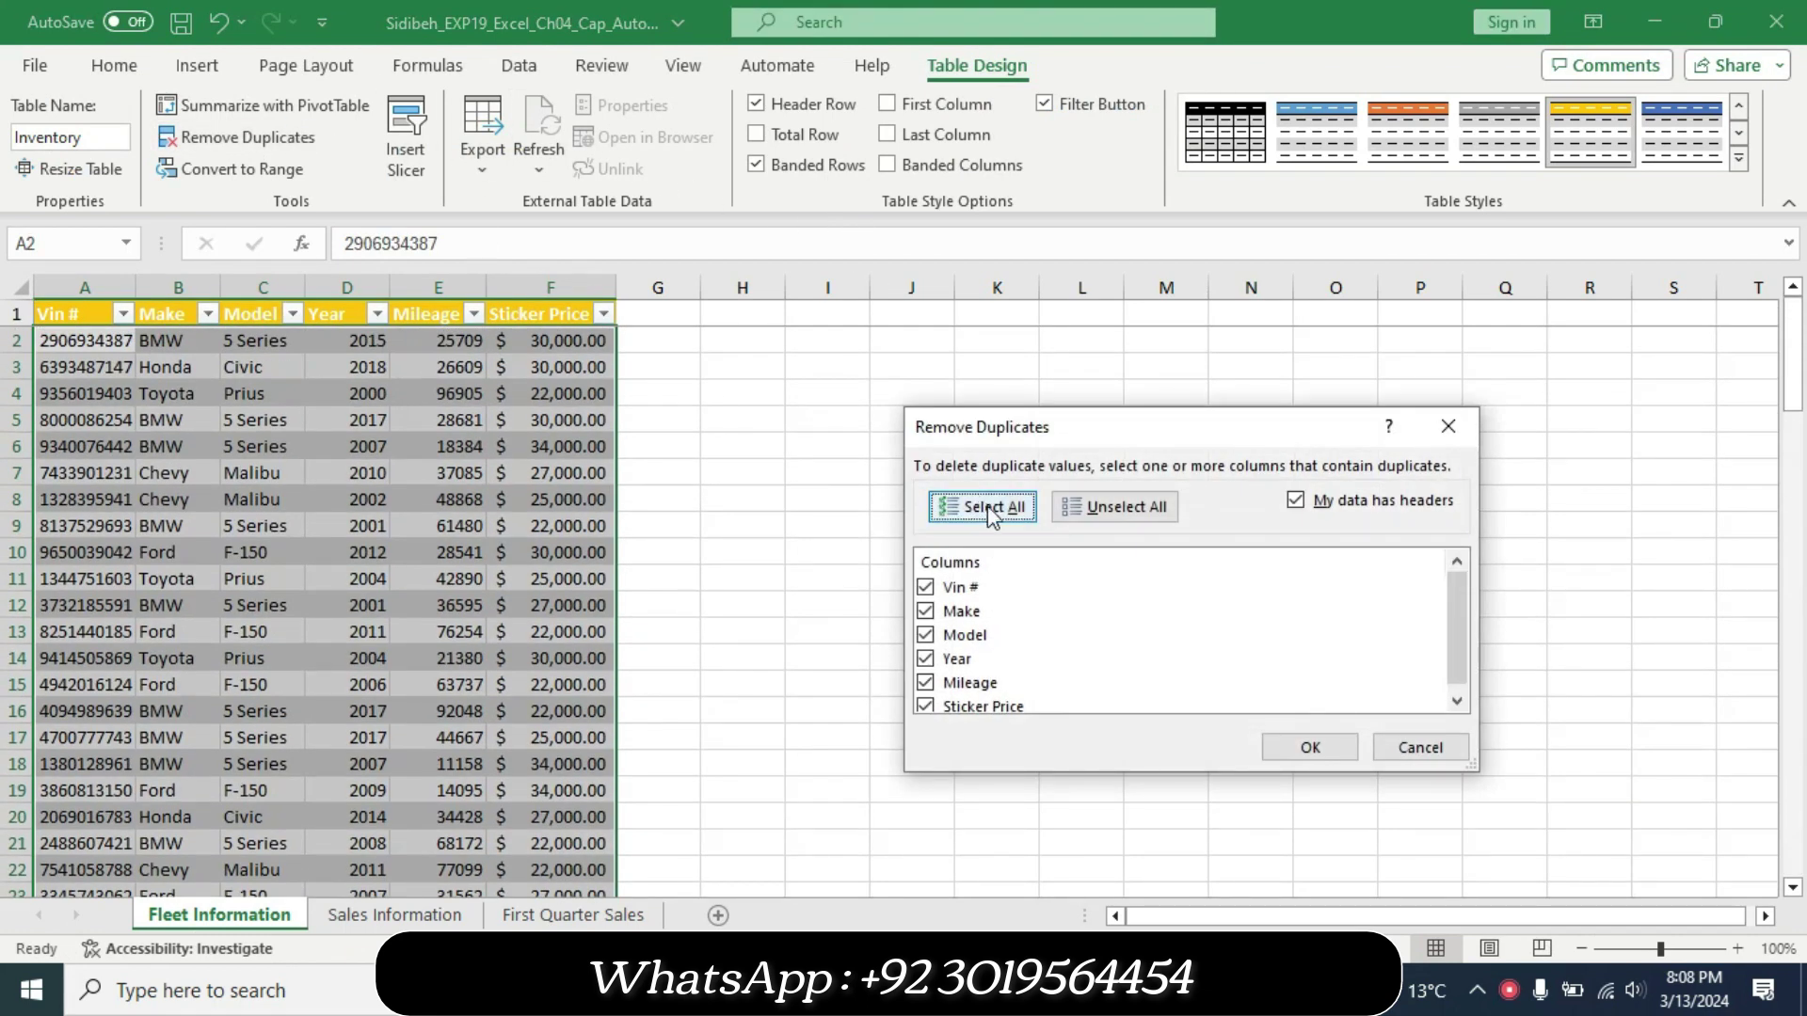
left_click(1302, 751)
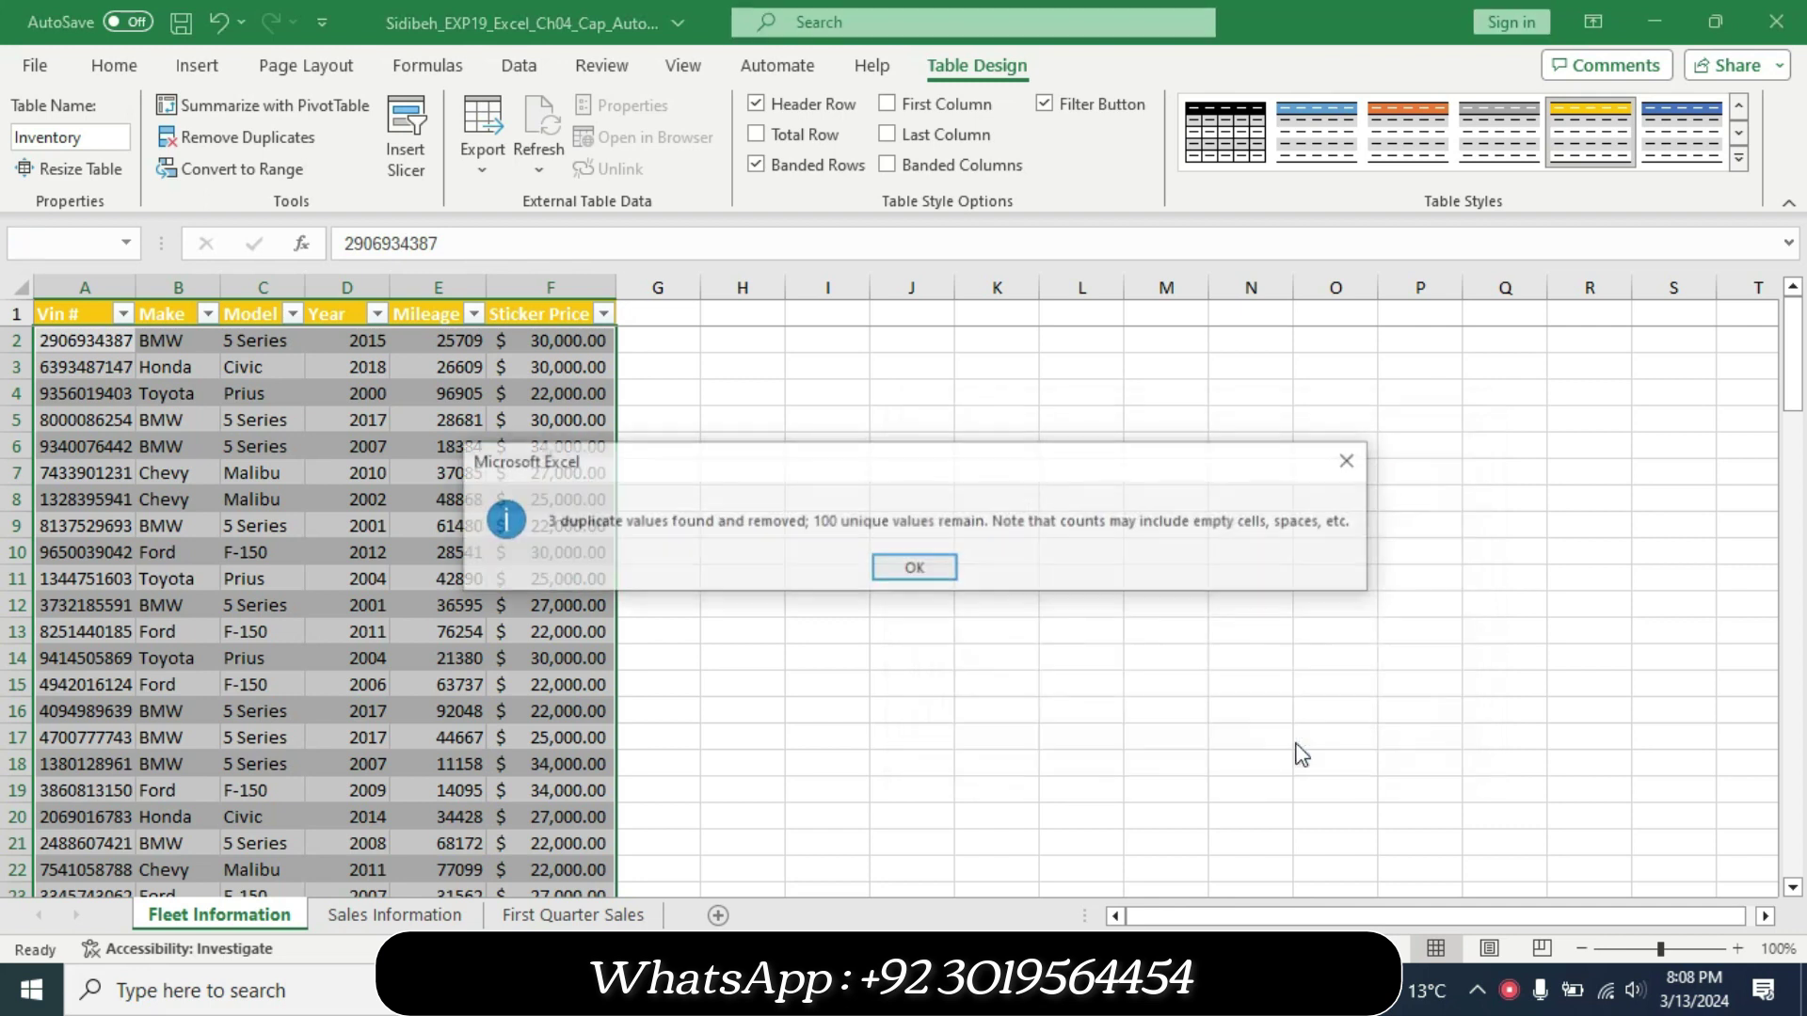
left_click(899, 567)
left_click(920, 576)
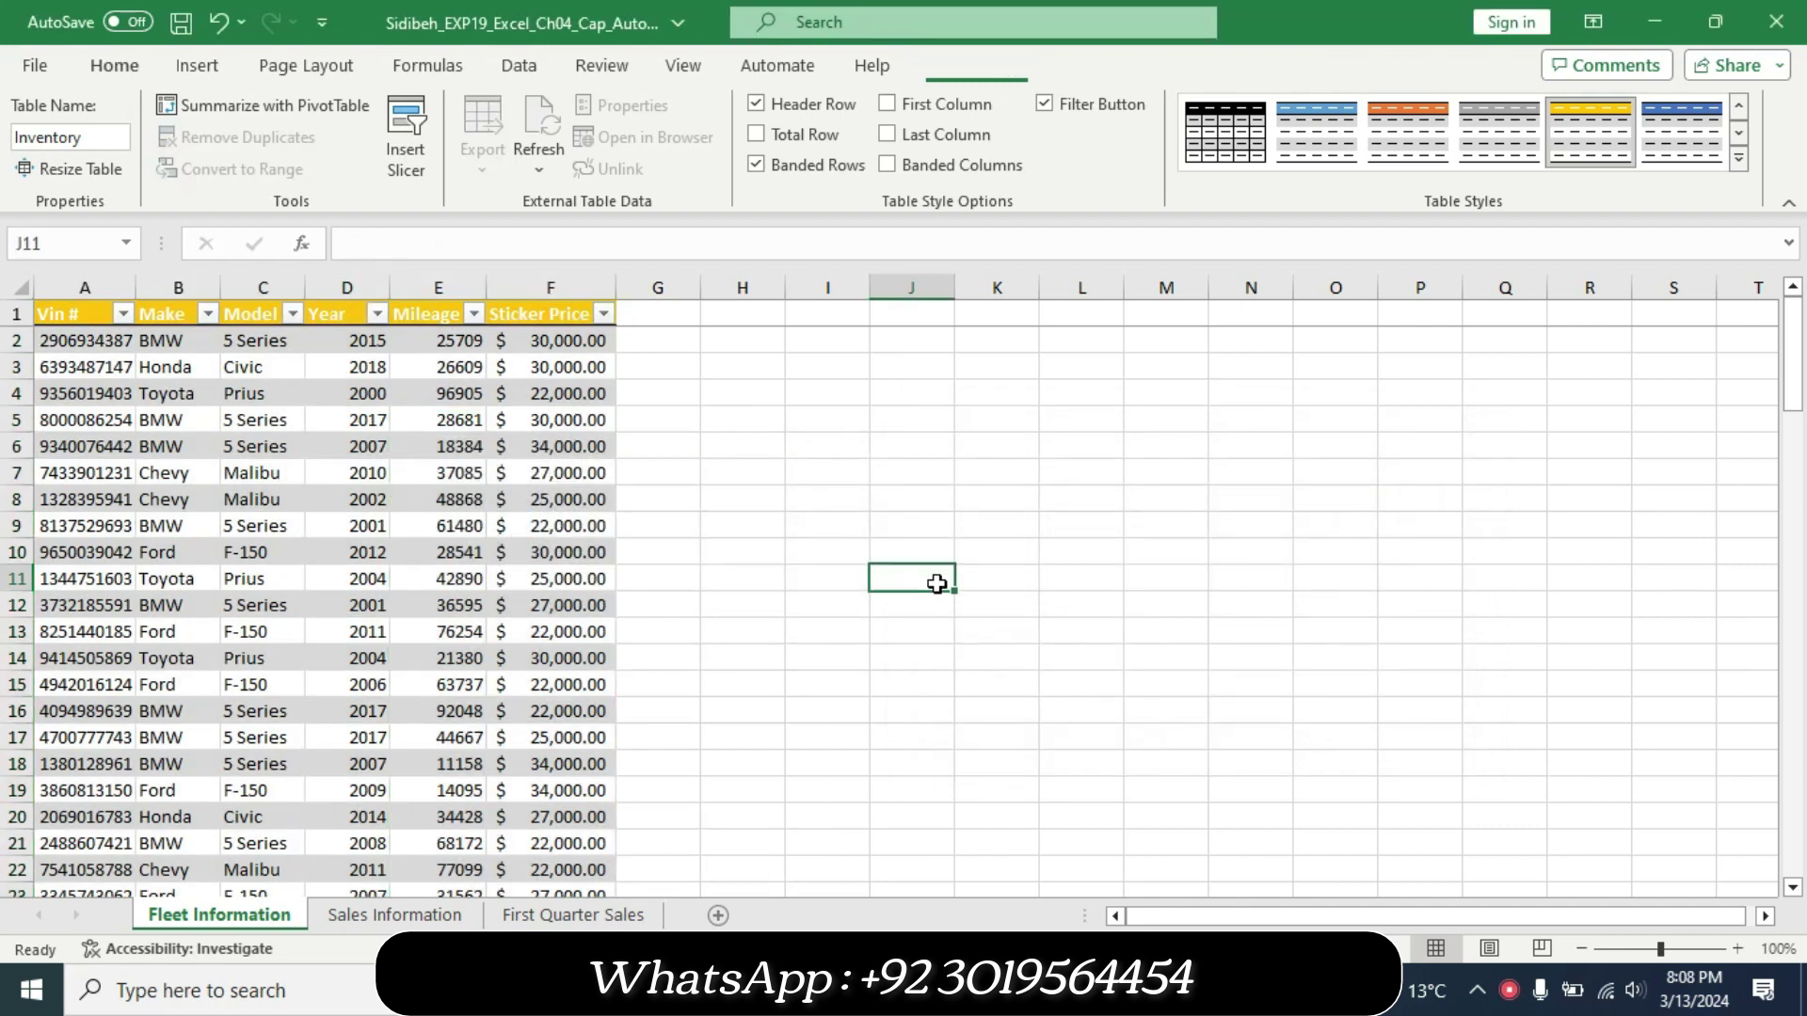
key("alt+Tab")
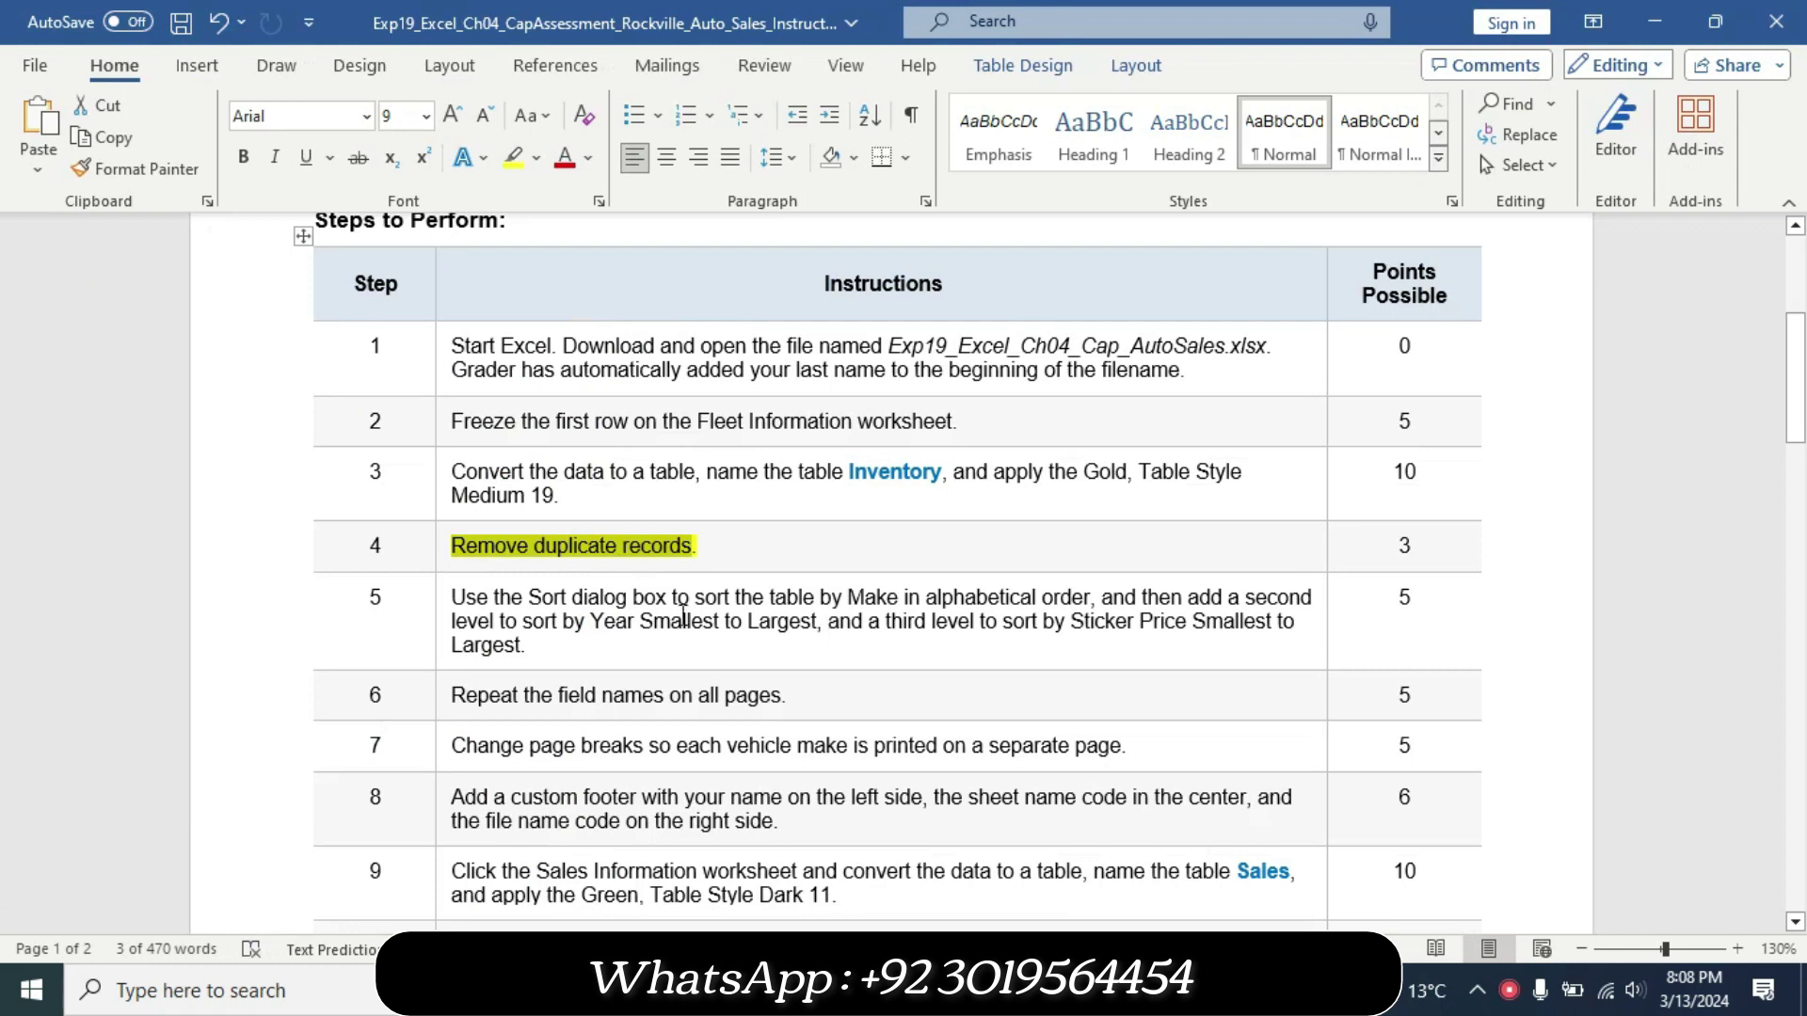
Remove the yellow highlight from step 4's instruction in Word.
left_click(445, 548)
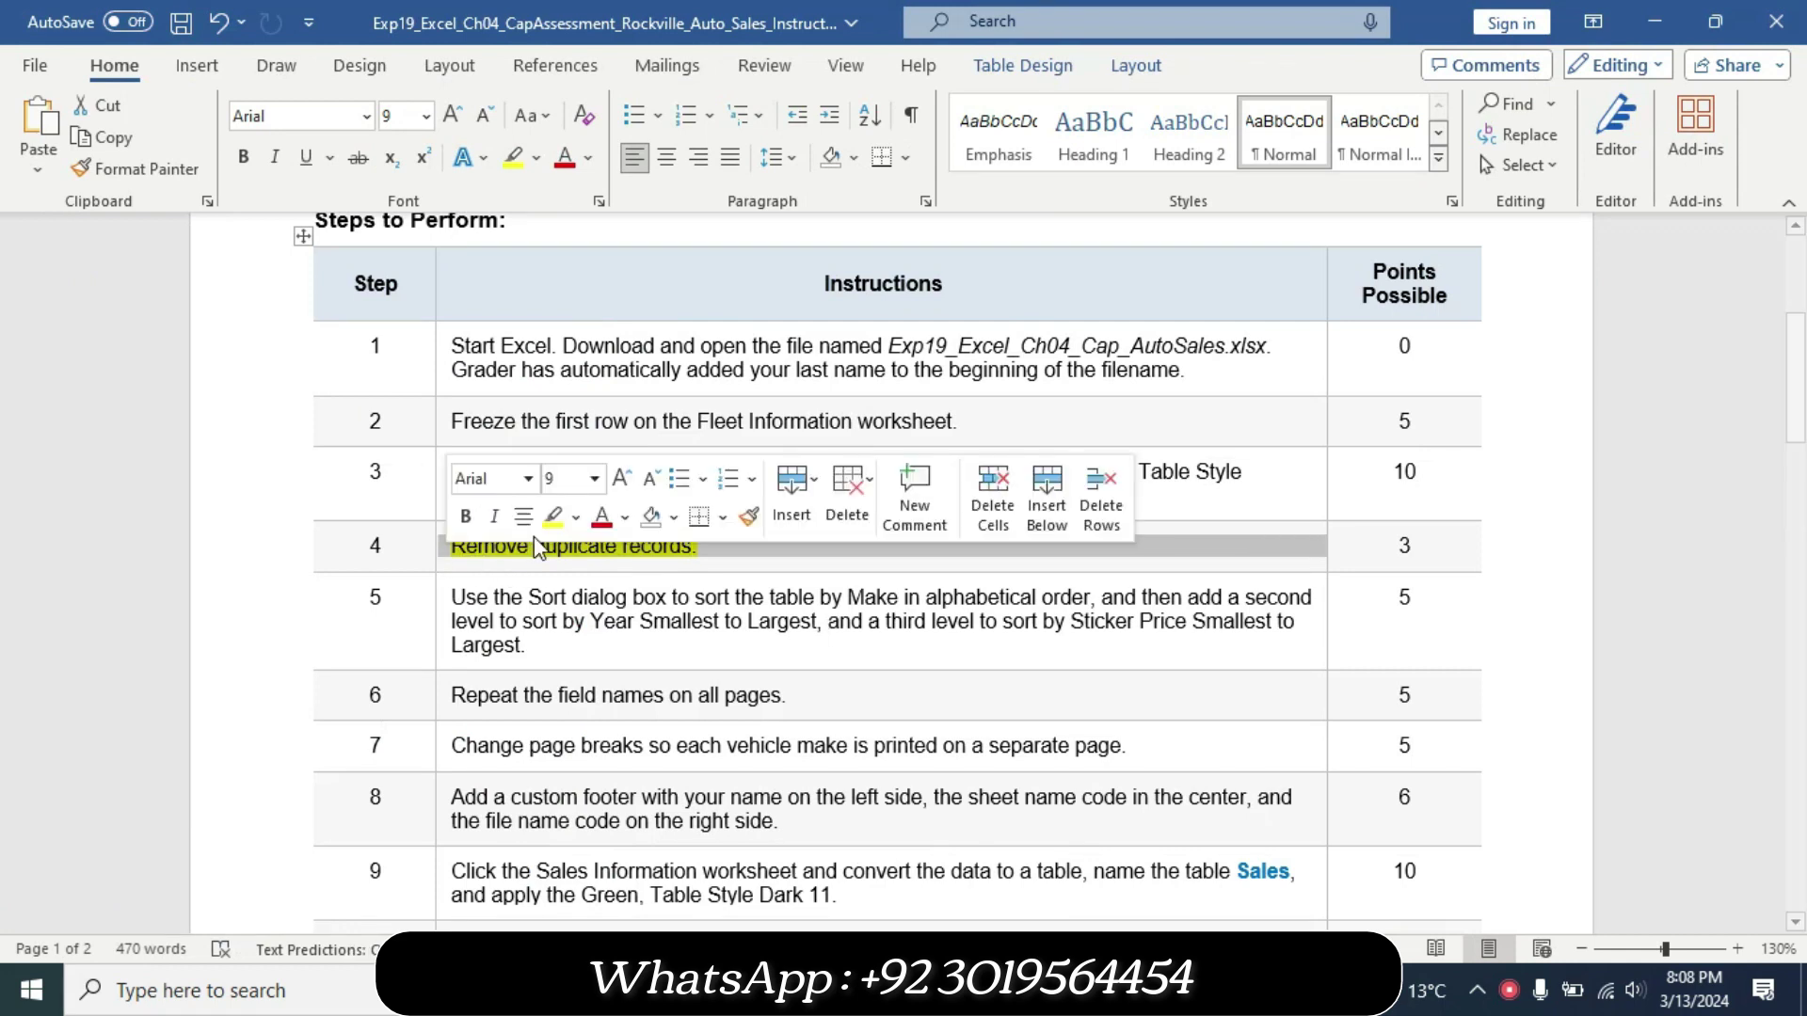
left_click(575, 517)
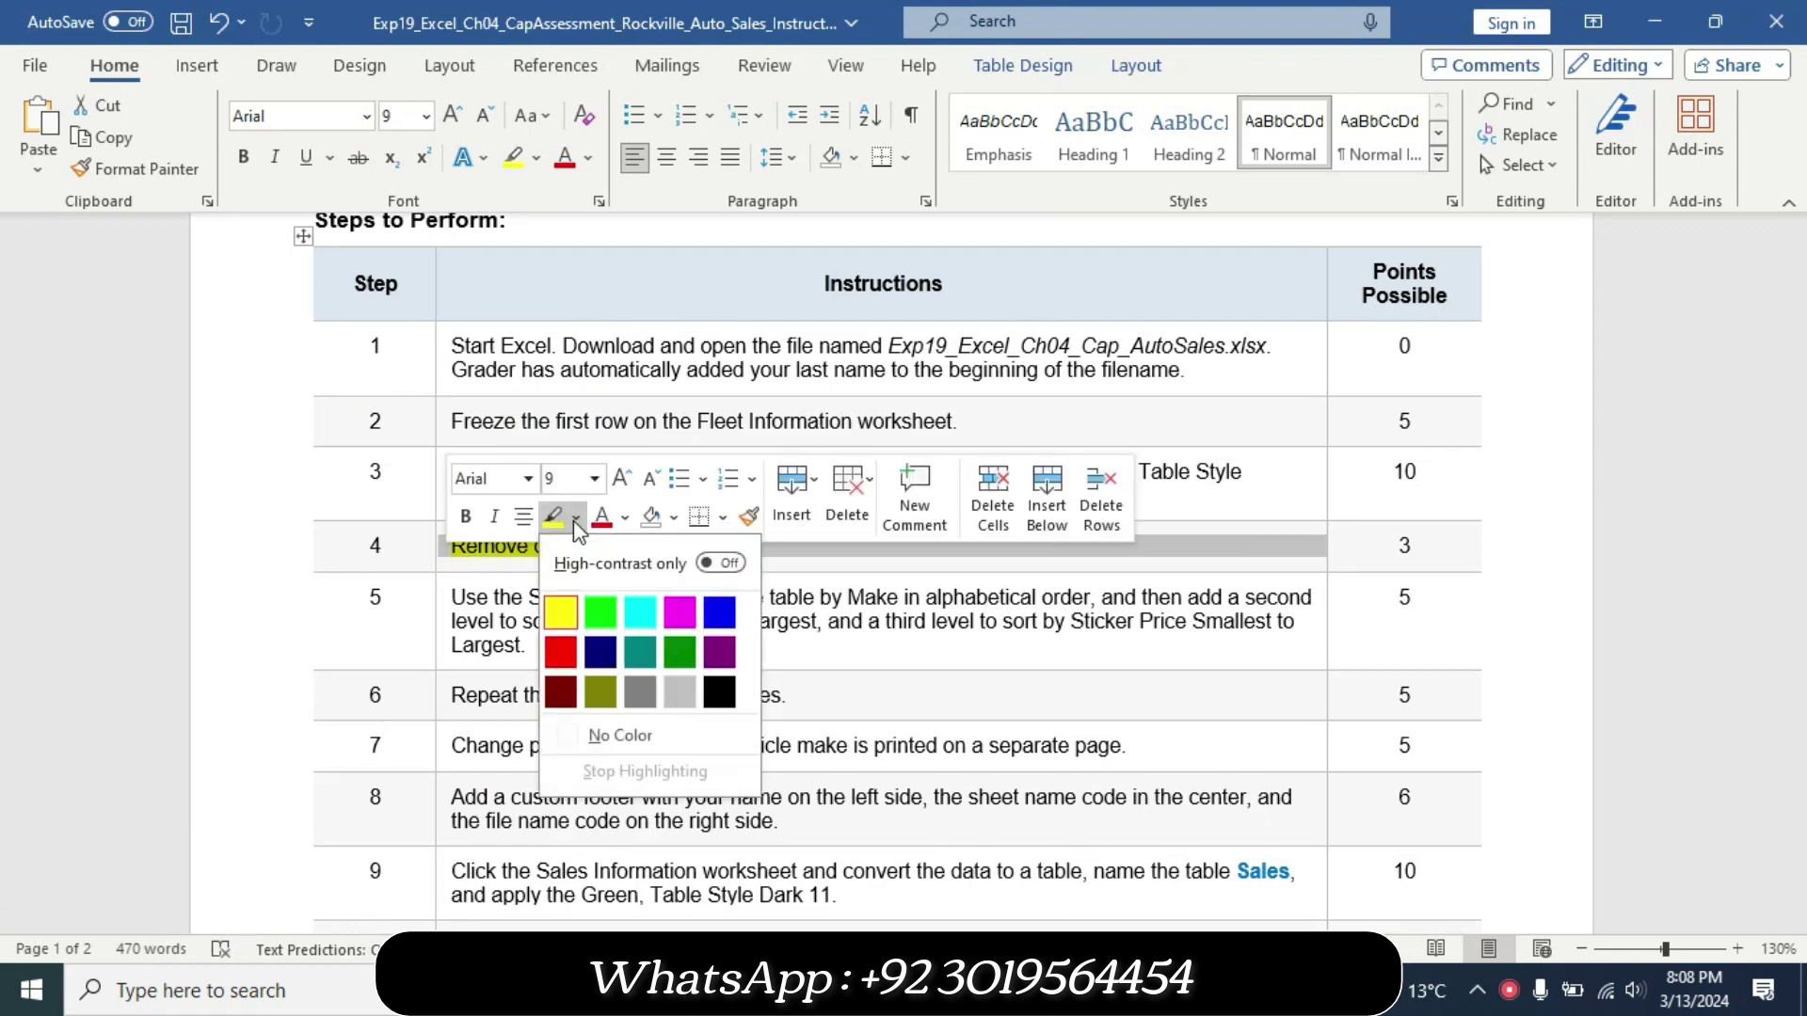
left_click(599, 737)
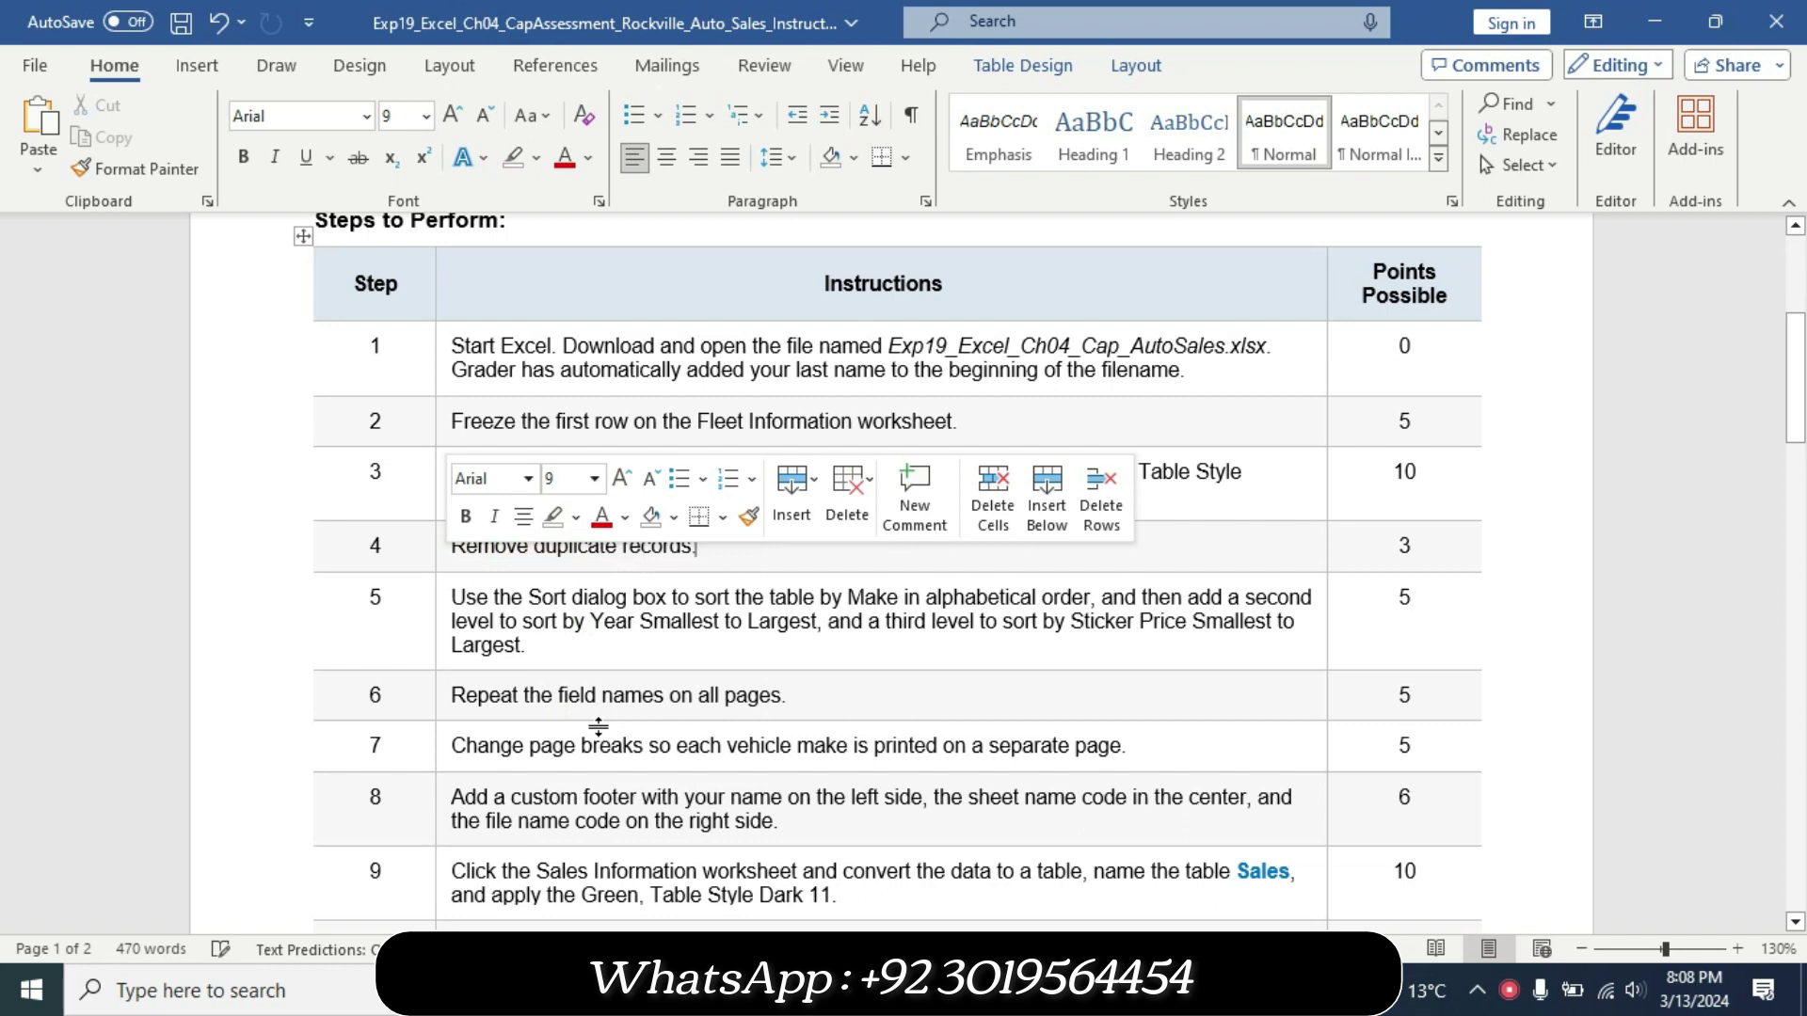
Make step 5's sort instruction 16 pt with yellow highlighting.
left_click(435, 670)
left_click(585, 581)
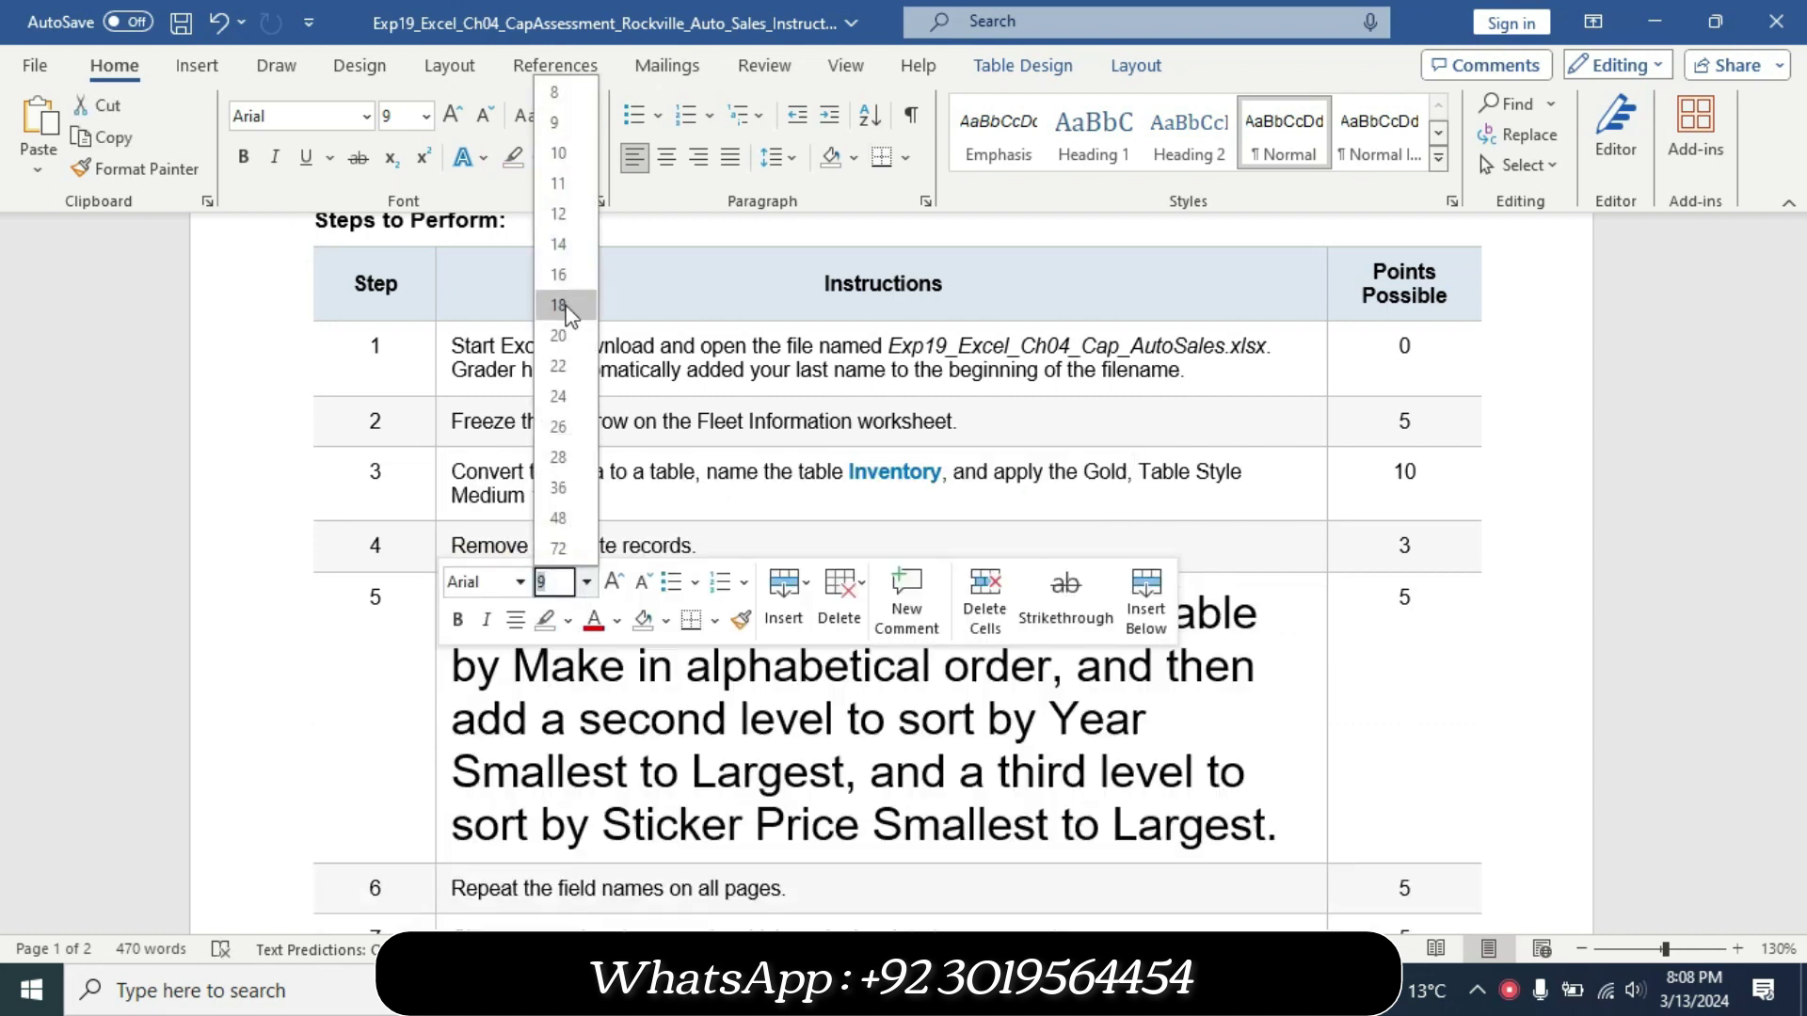
left_click(559, 275)
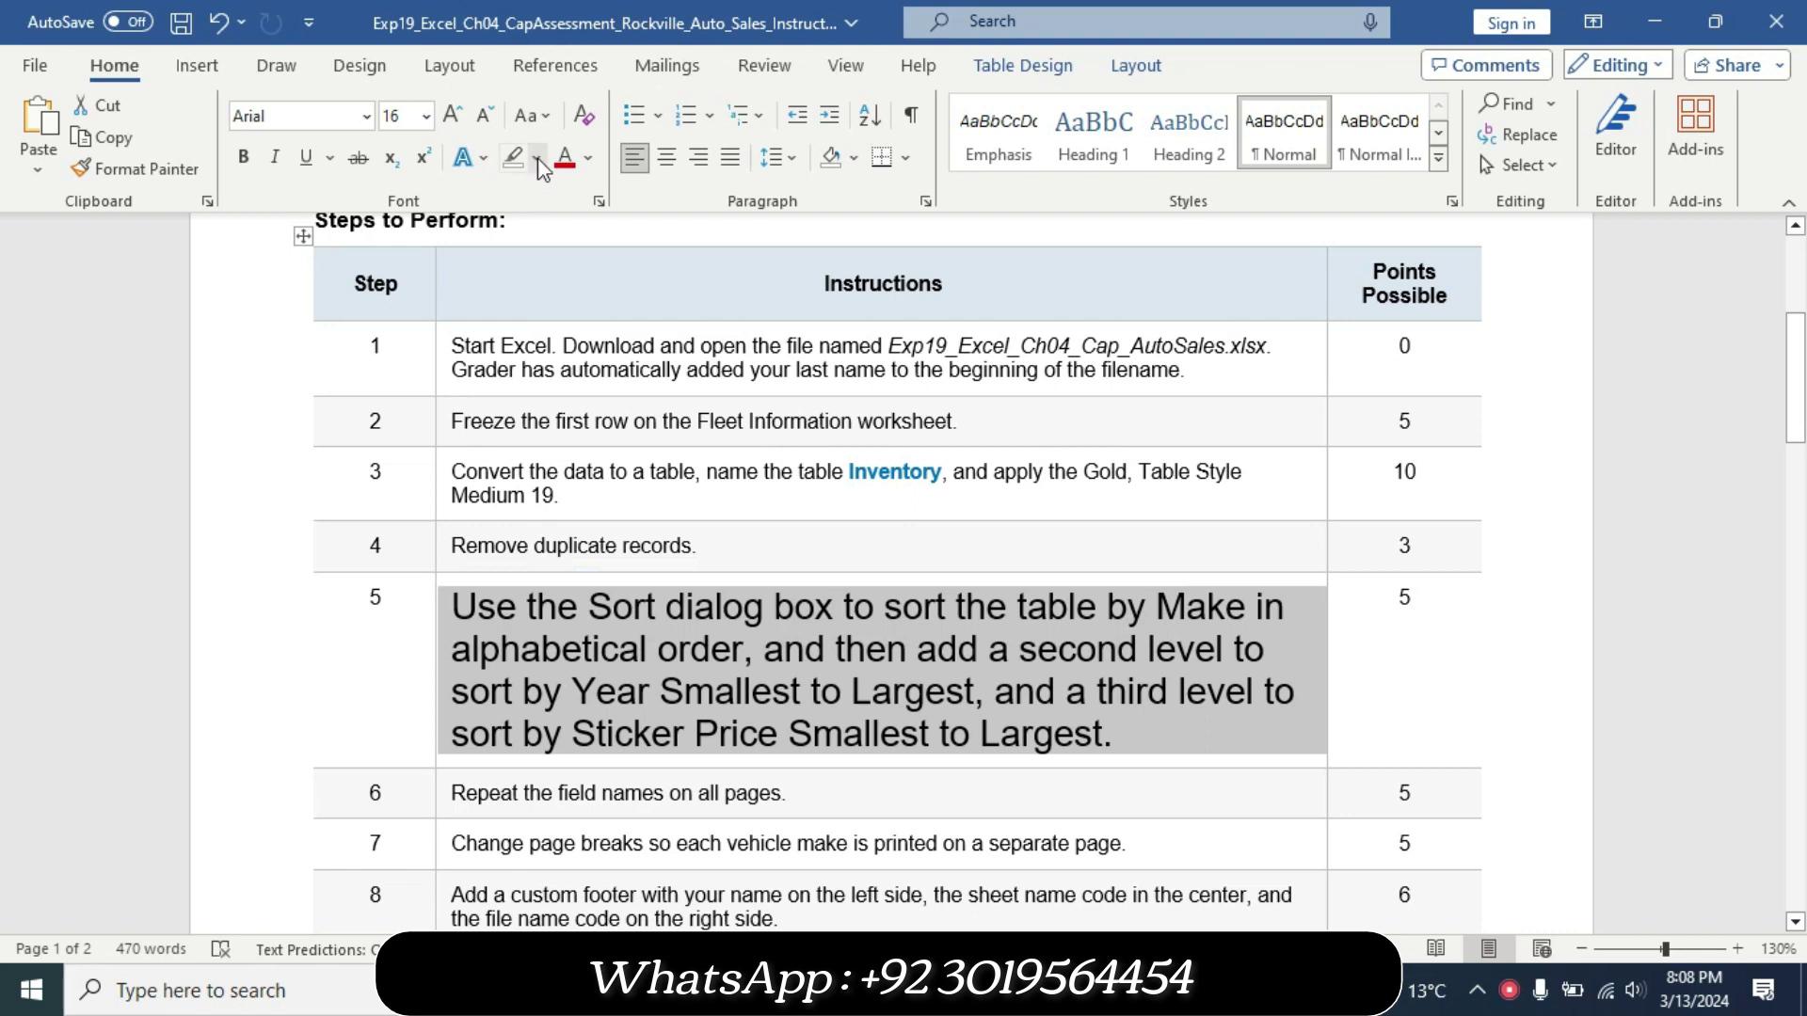
left_click(537, 157)
left_click(525, 251)
left_click(568, 423)
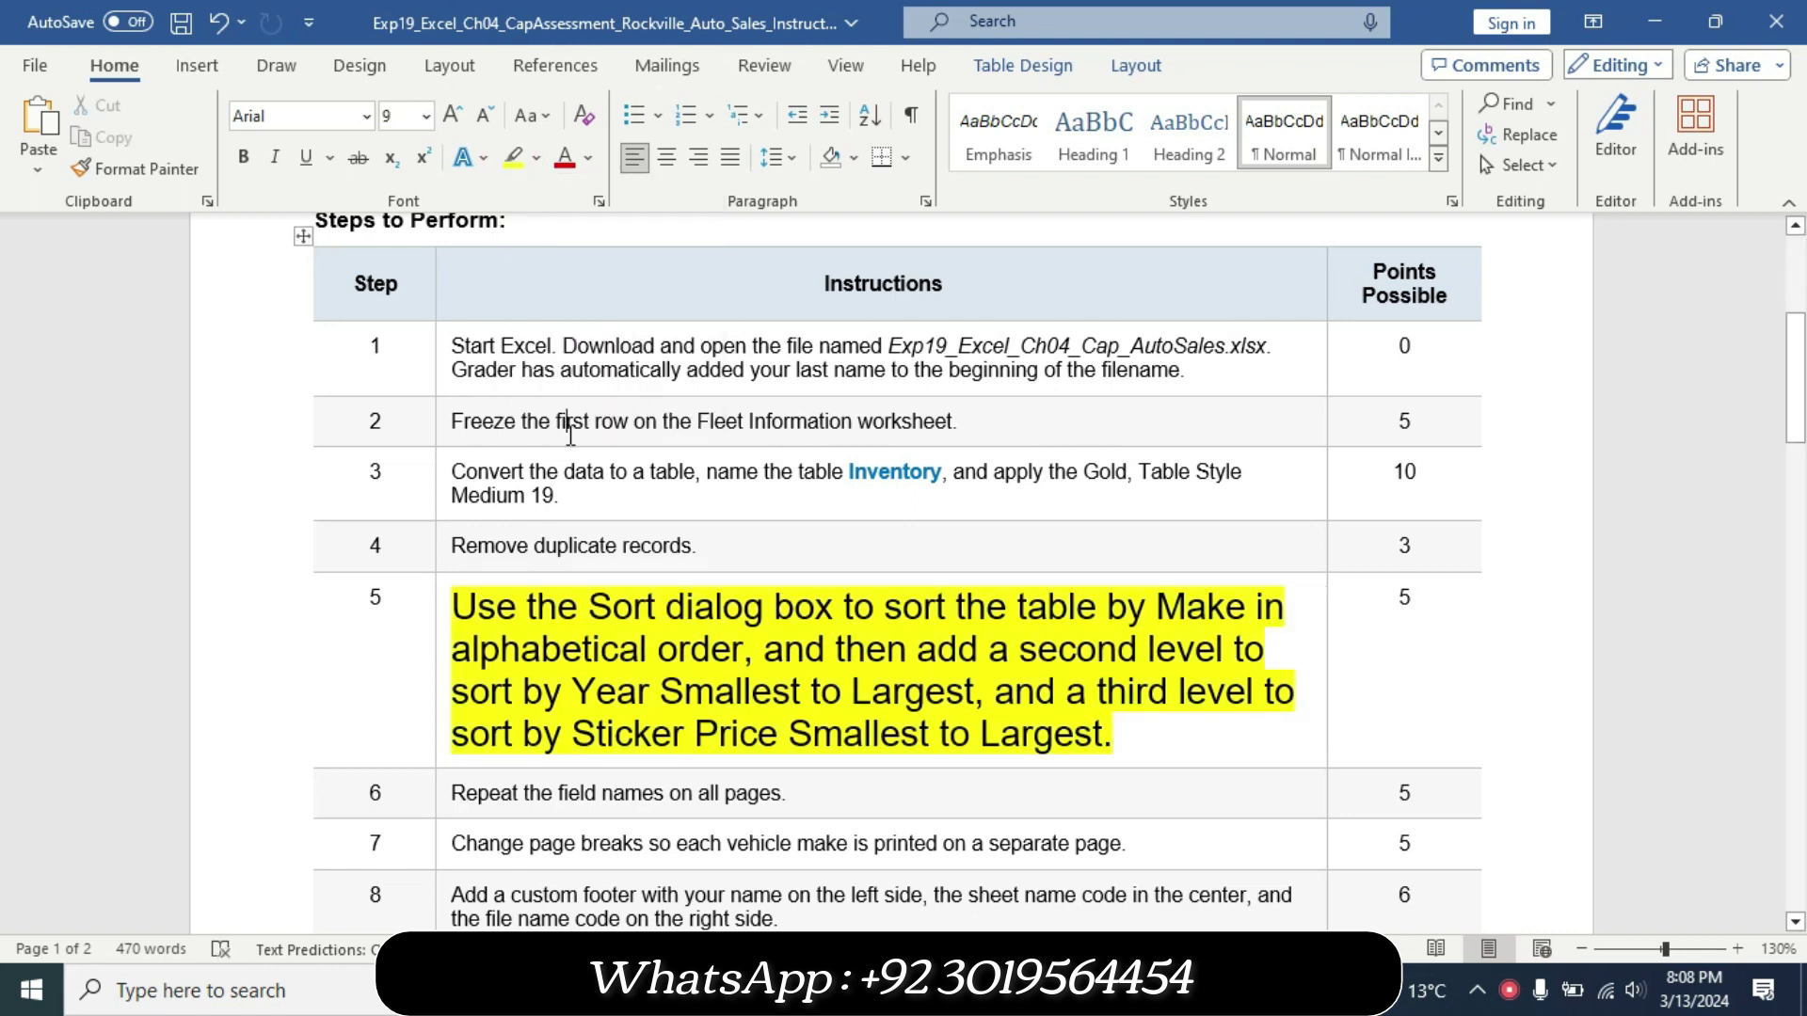
Reread step 5's Sort dialog instruction for sorting by Make, then return to Excel.
mouse_move(1795, 395)
left_mouse_down()
mouse_move(1795, 571)
mouse_move(1797, 489)
left_mouse_up()
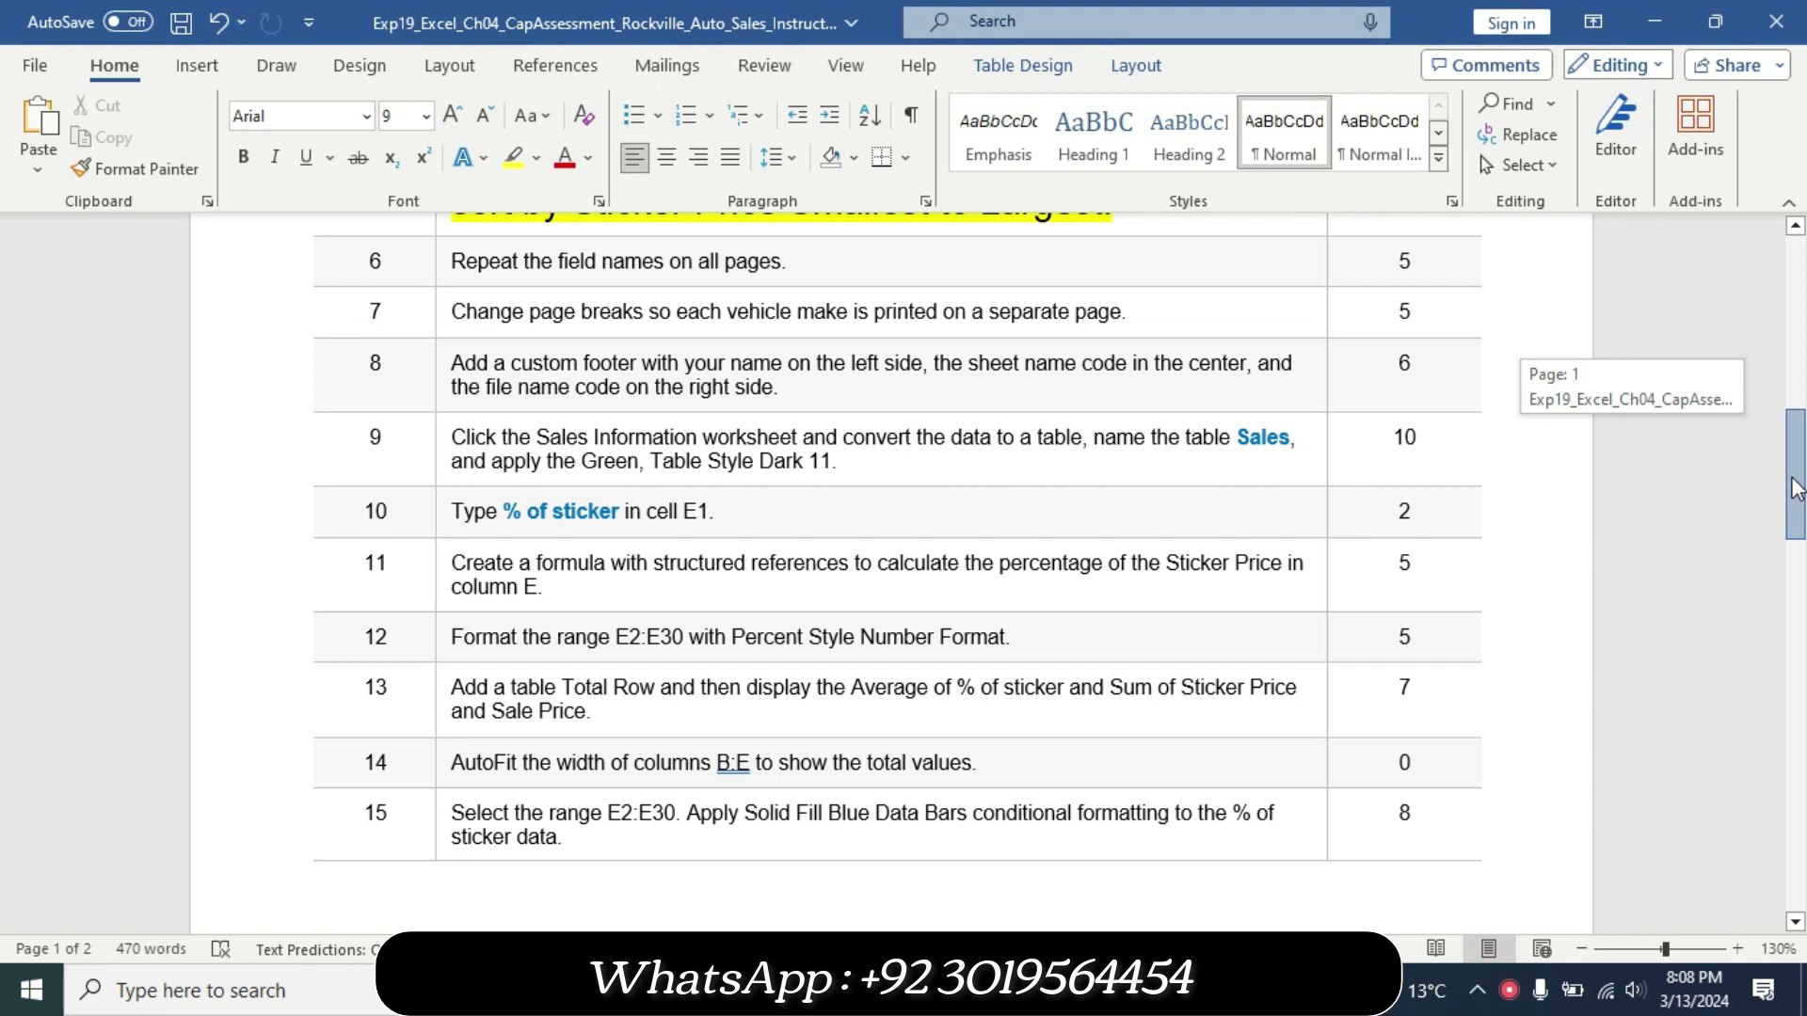
left_click_drag(1797, 489, 1798, 482)
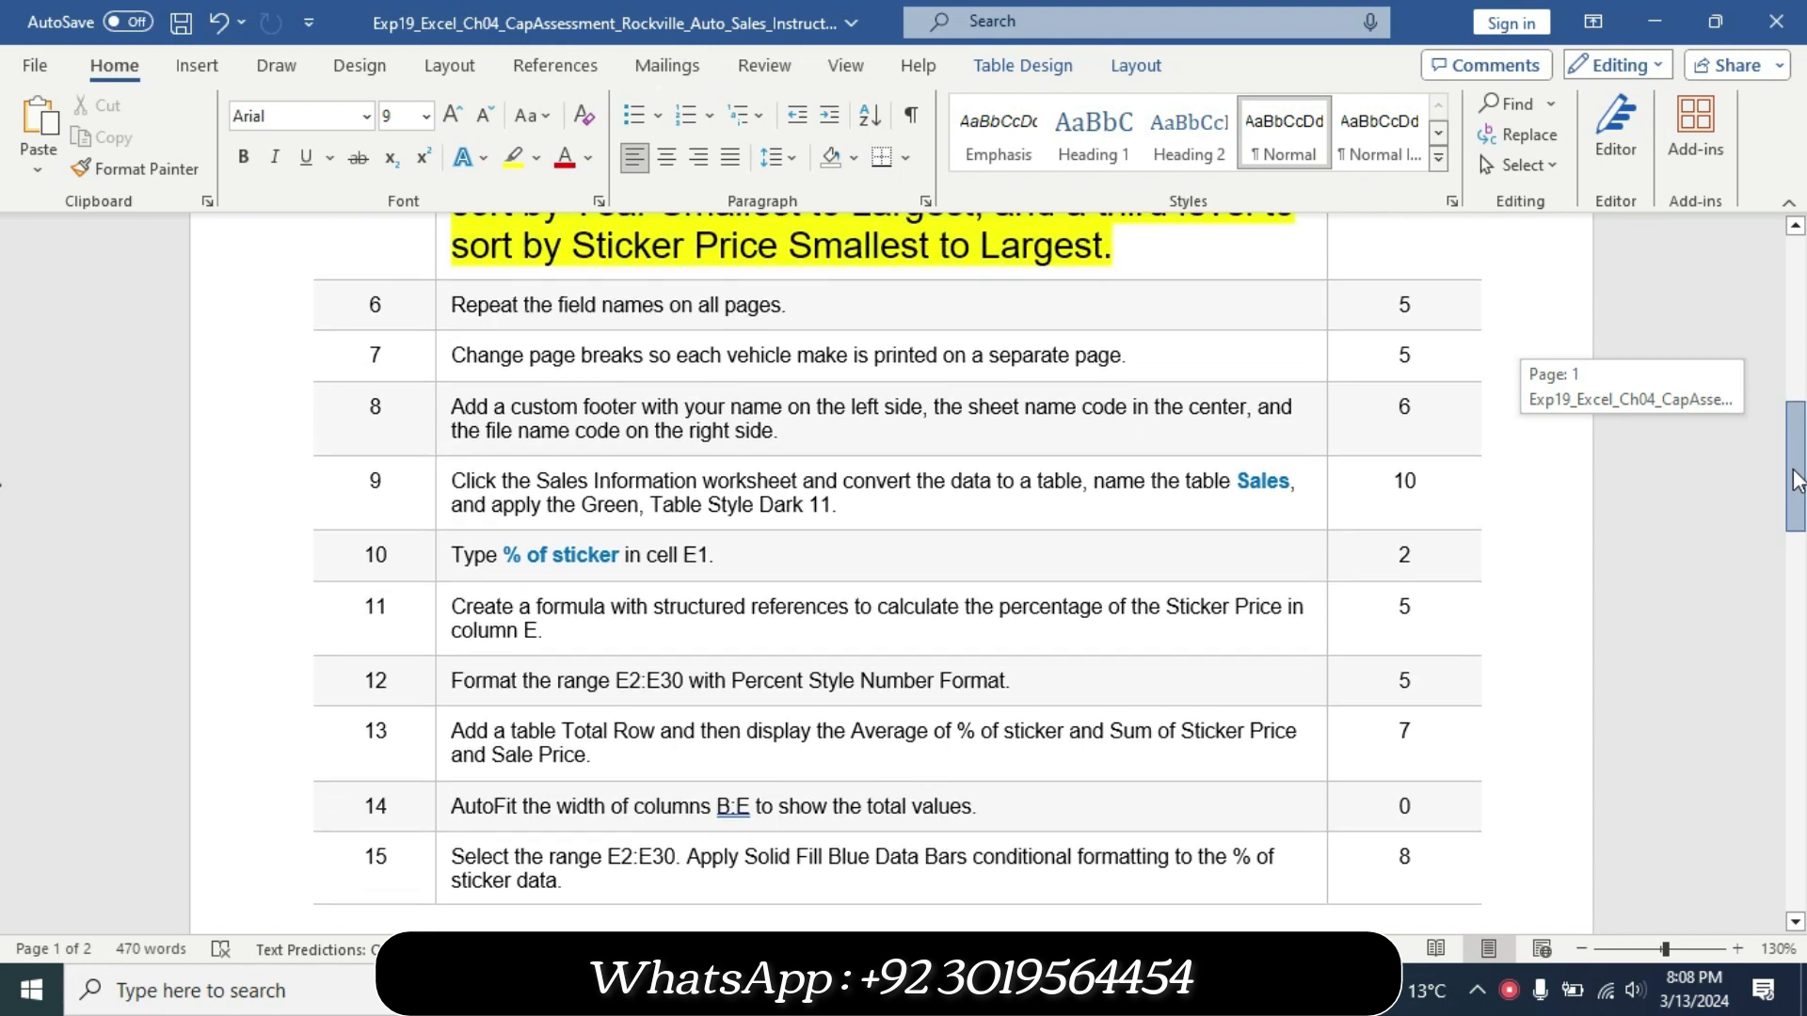
left_click_drag(1798, 480, 1798, 461)
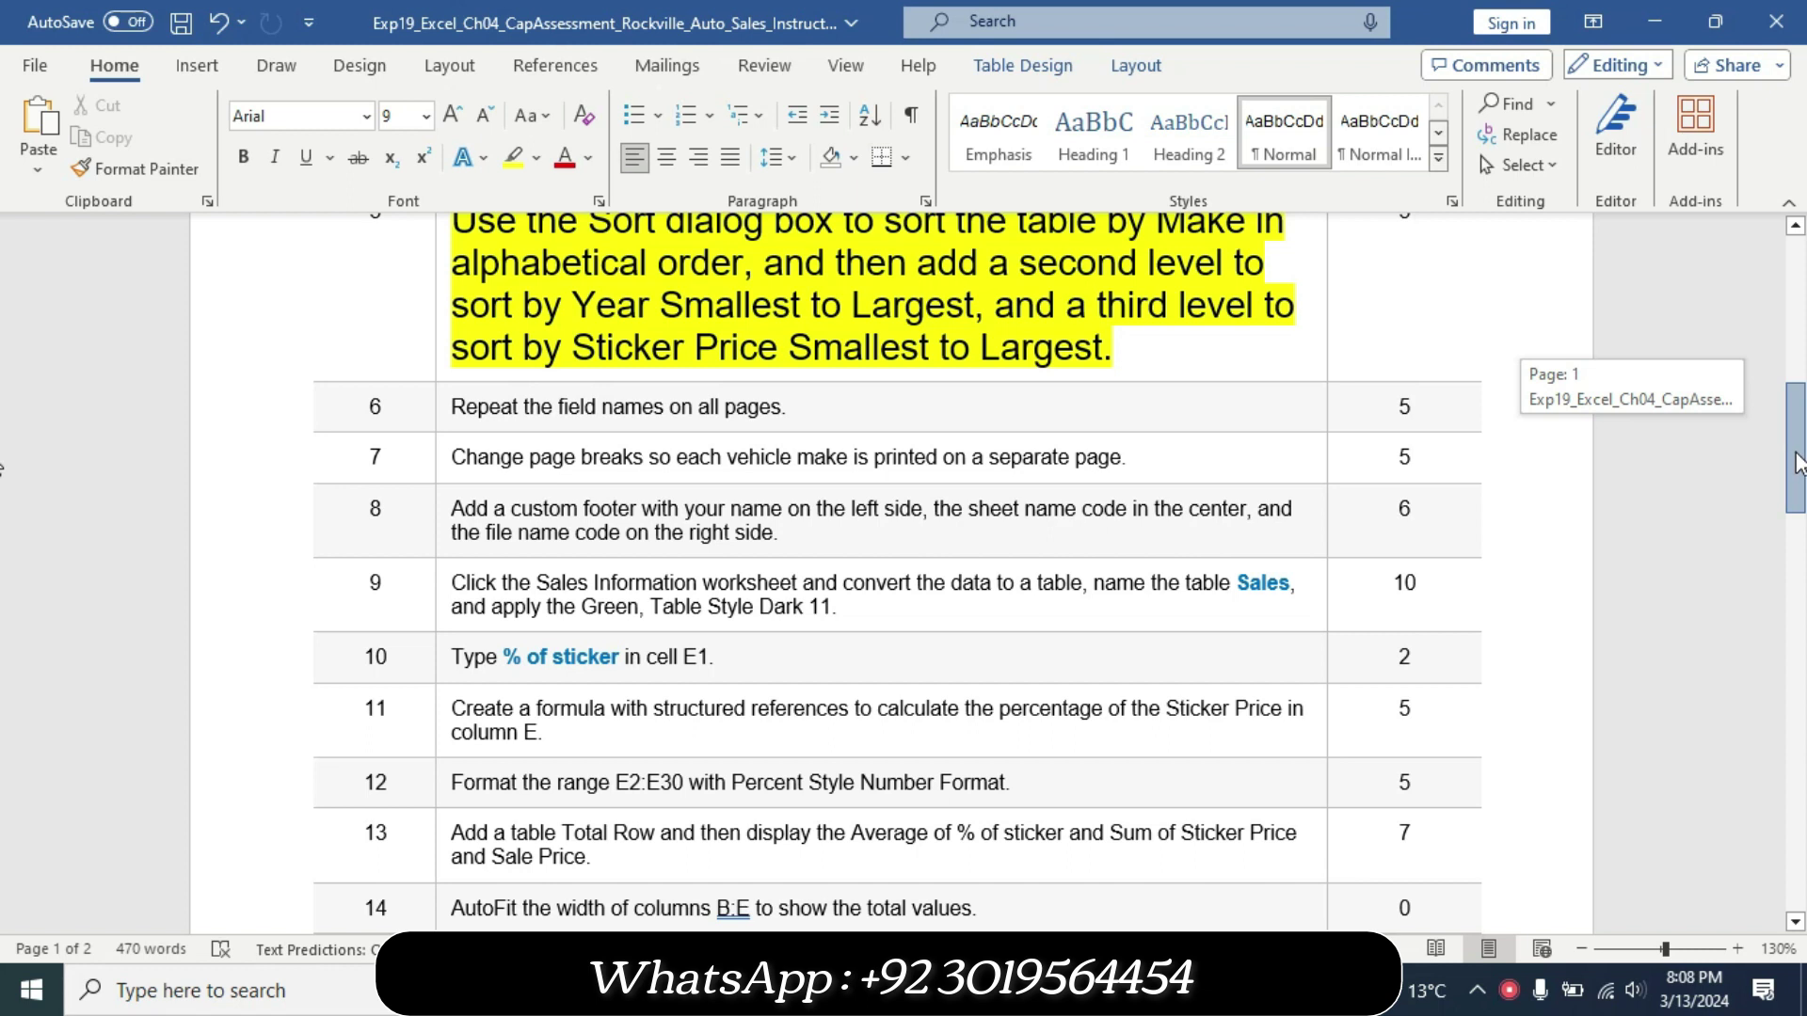
left_click_drag(1797, 462, 1797, 467)
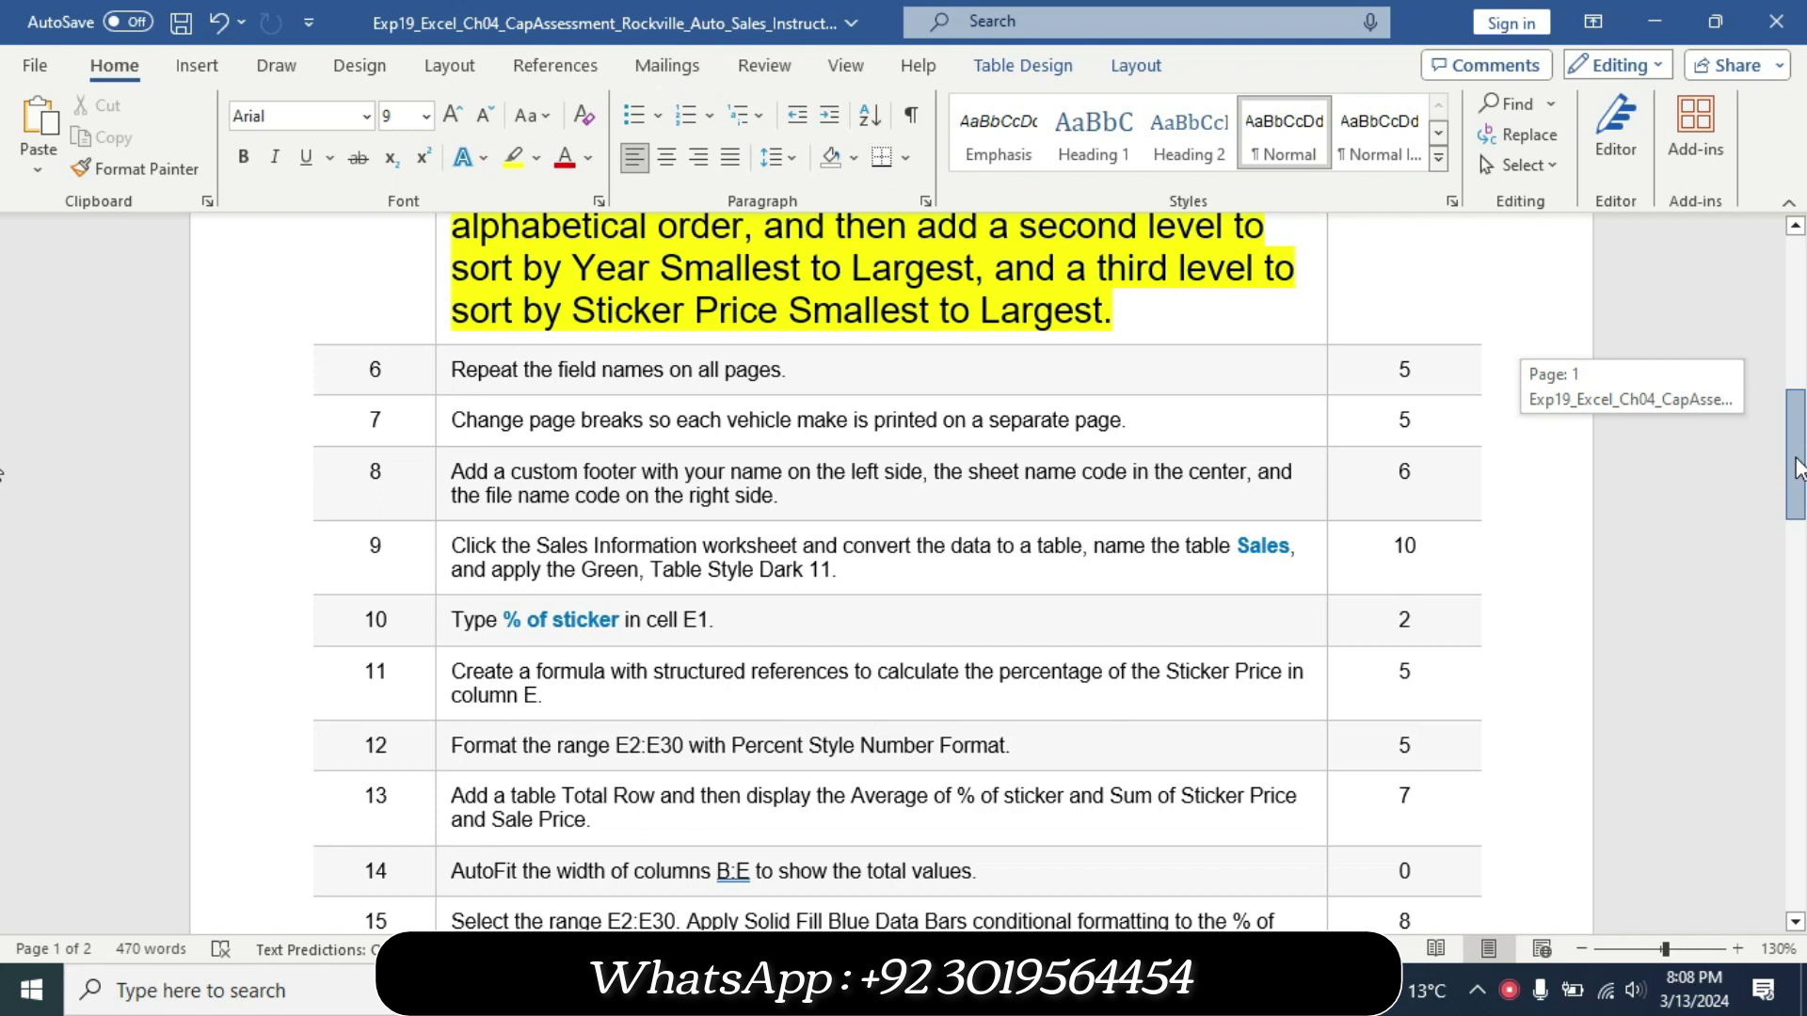
left_click_drag(1798, 467, 1799, 390)
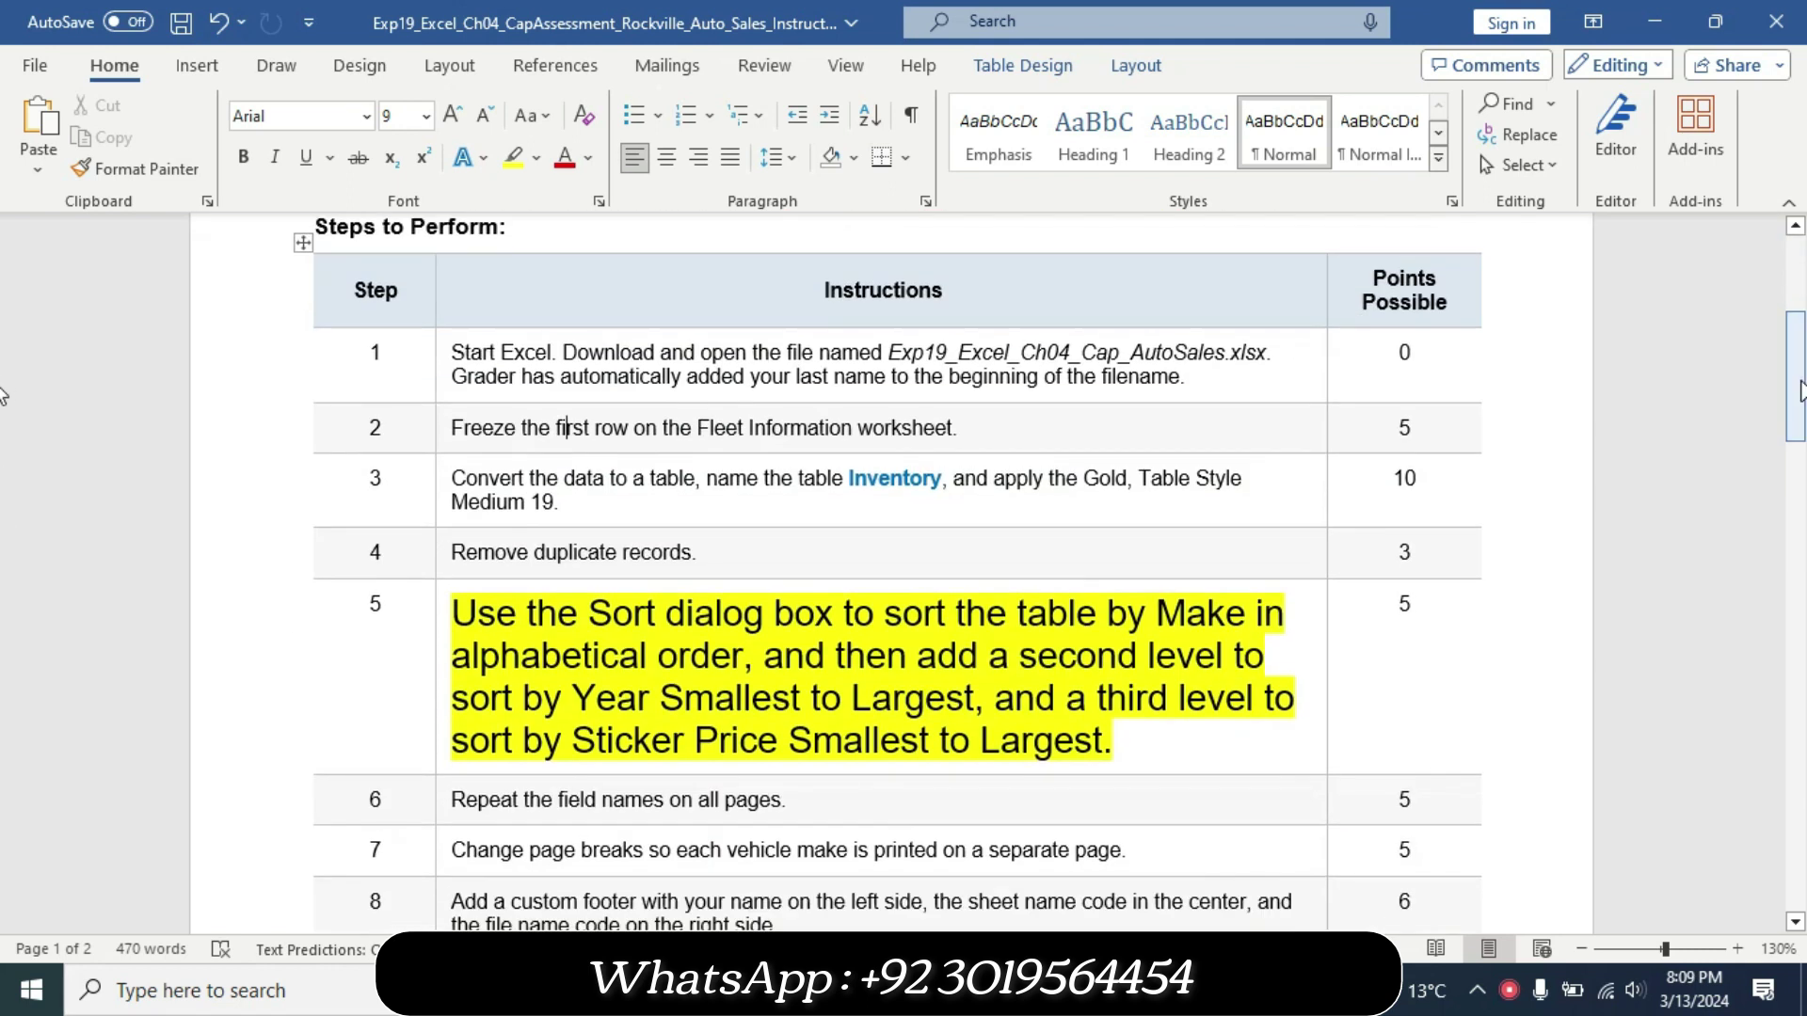
left_click_drag(529, 618, 920, 595)
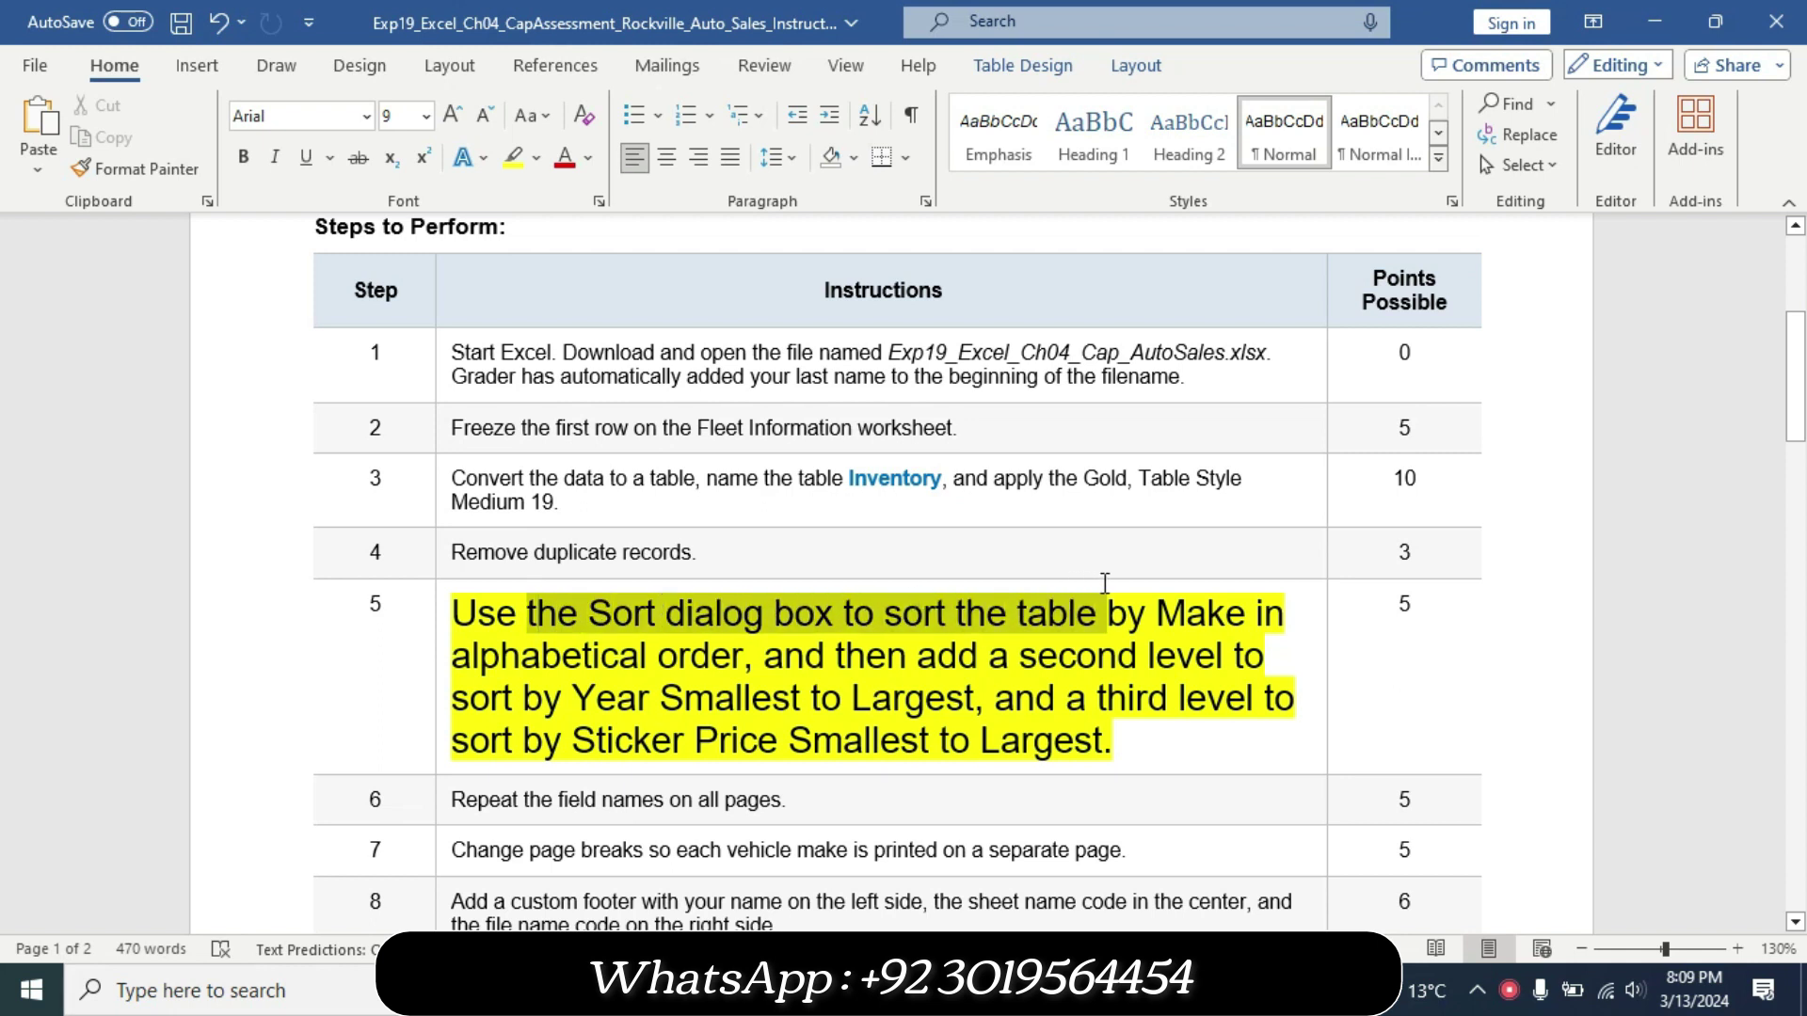
left_click_drag(920, 595, 1256, 613)
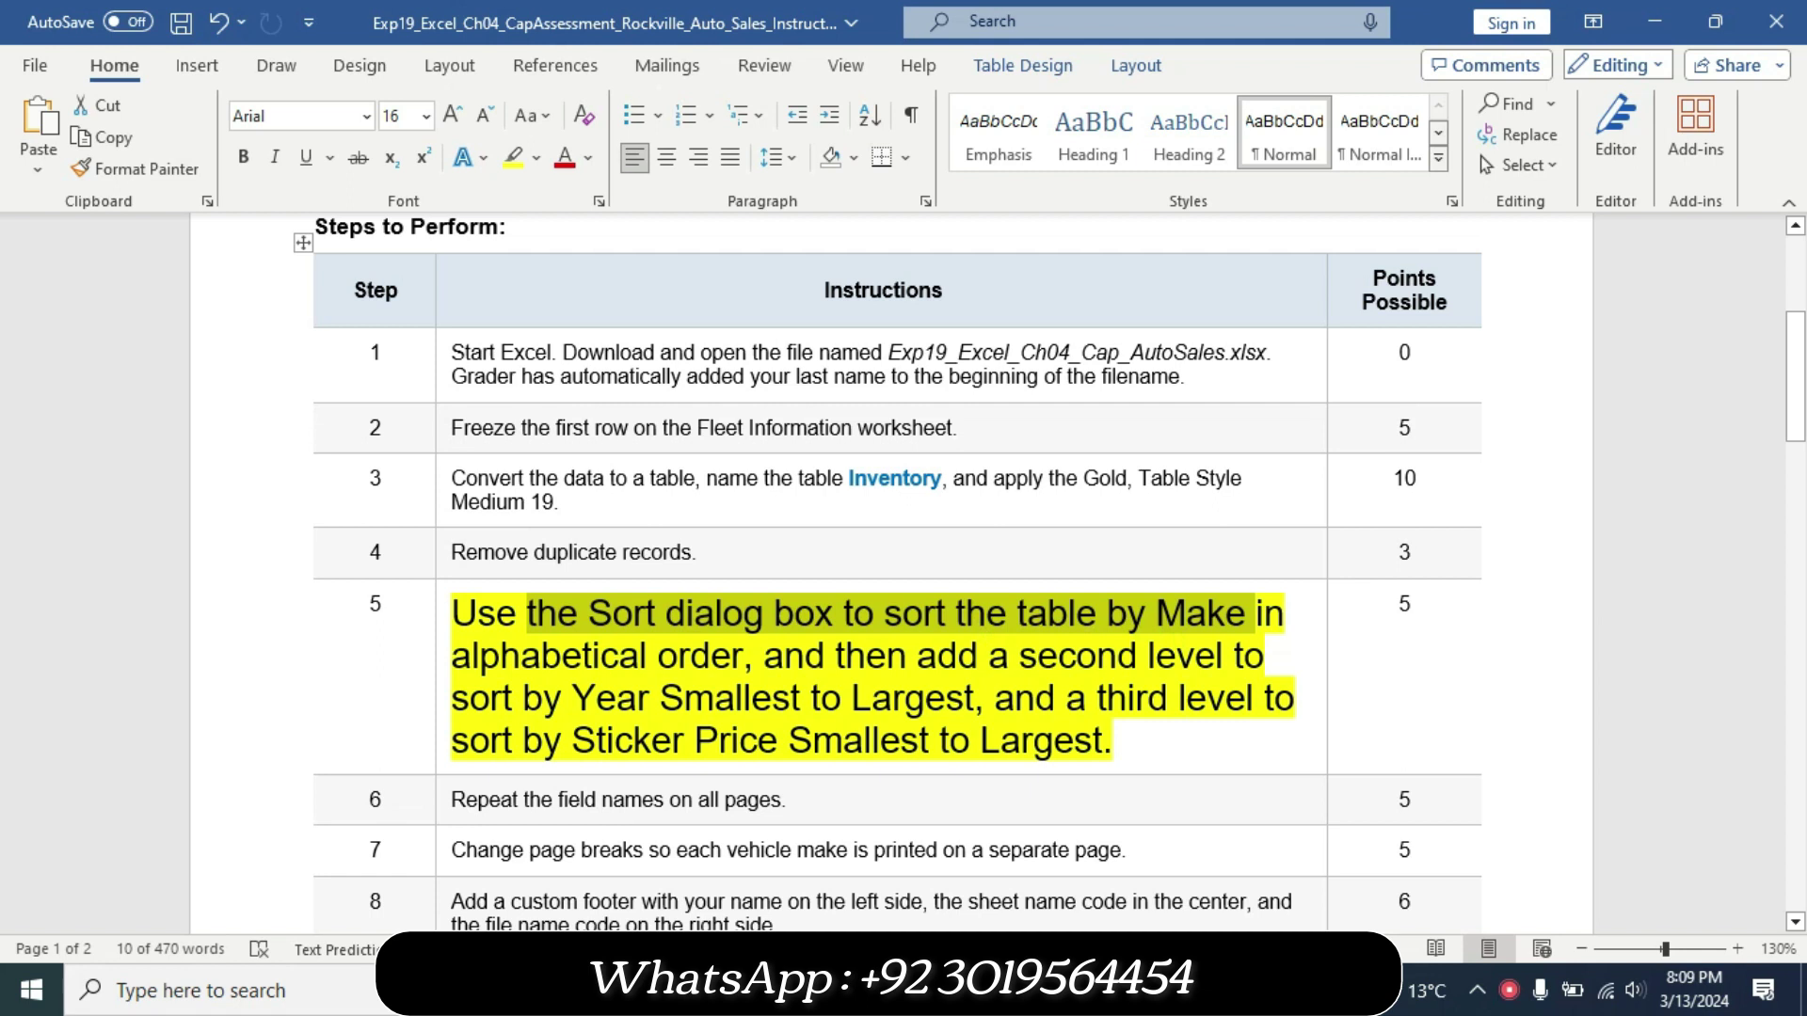
key("alt+Tab")
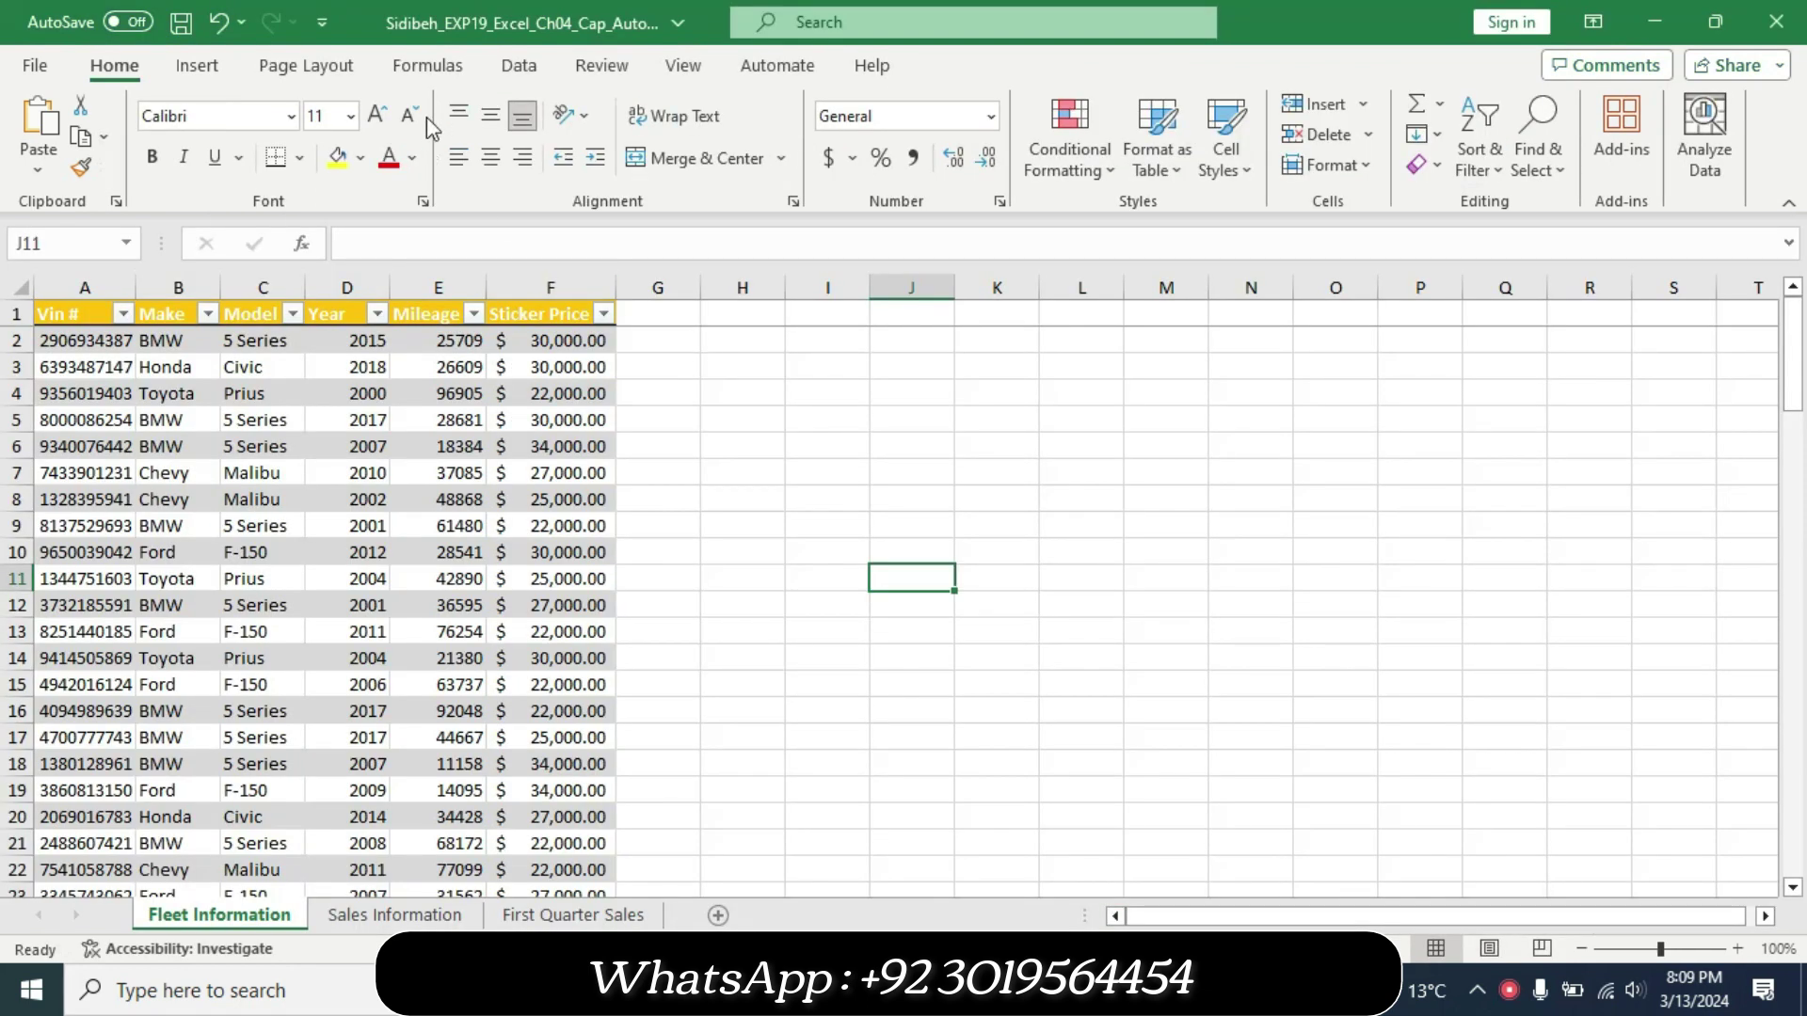
Open Custom Sort from inside the Inventory table and sort first by Make, A to Z.
left_click(518, 68)
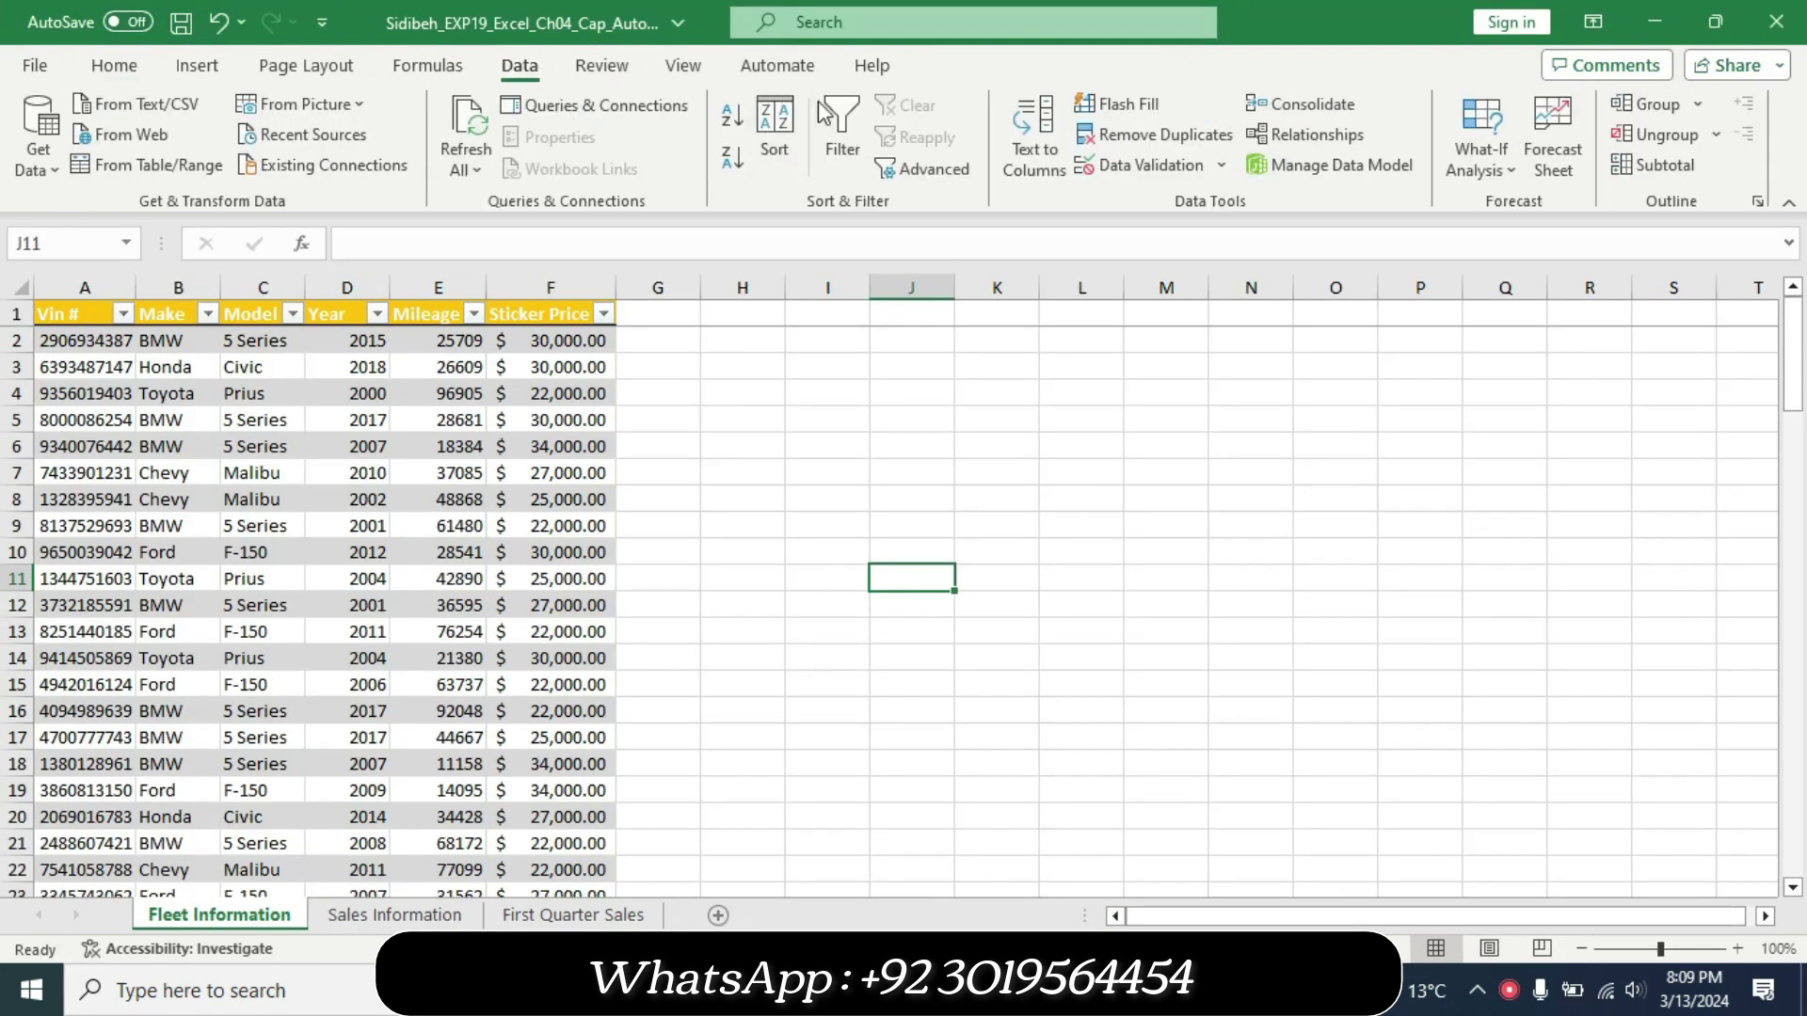
left_click(773, 132)
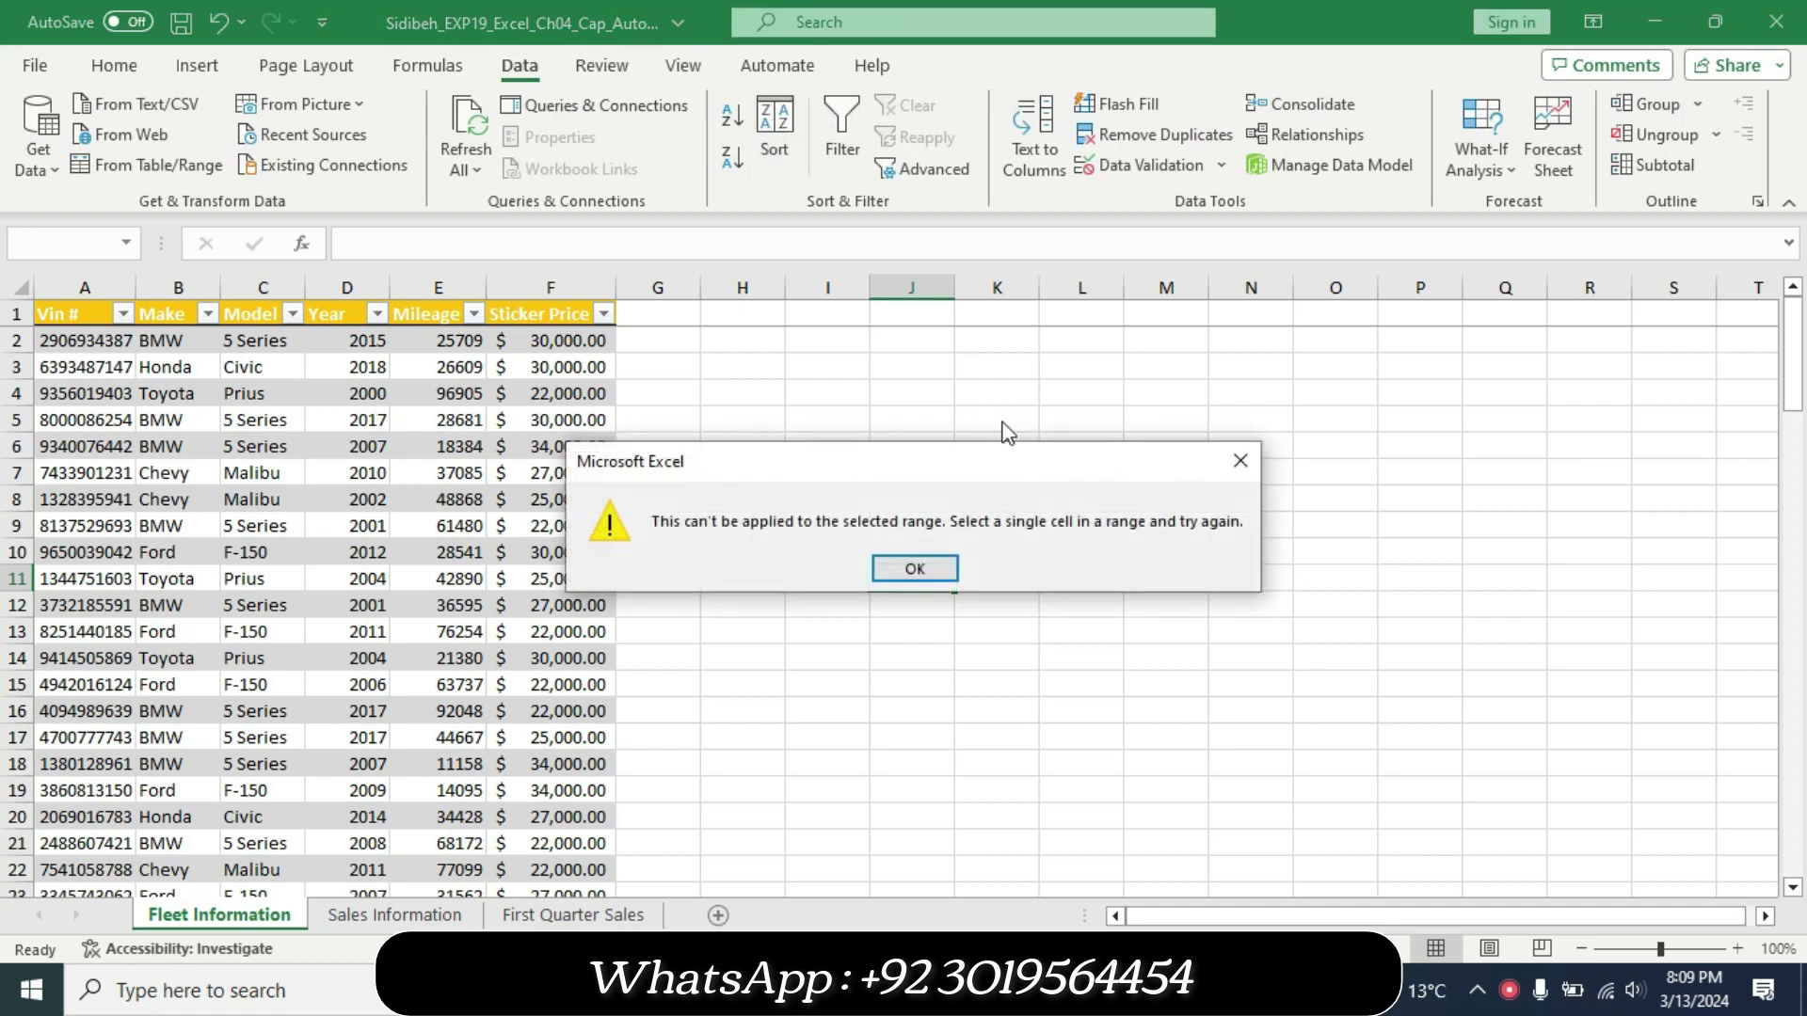
left_click(1251, 460)
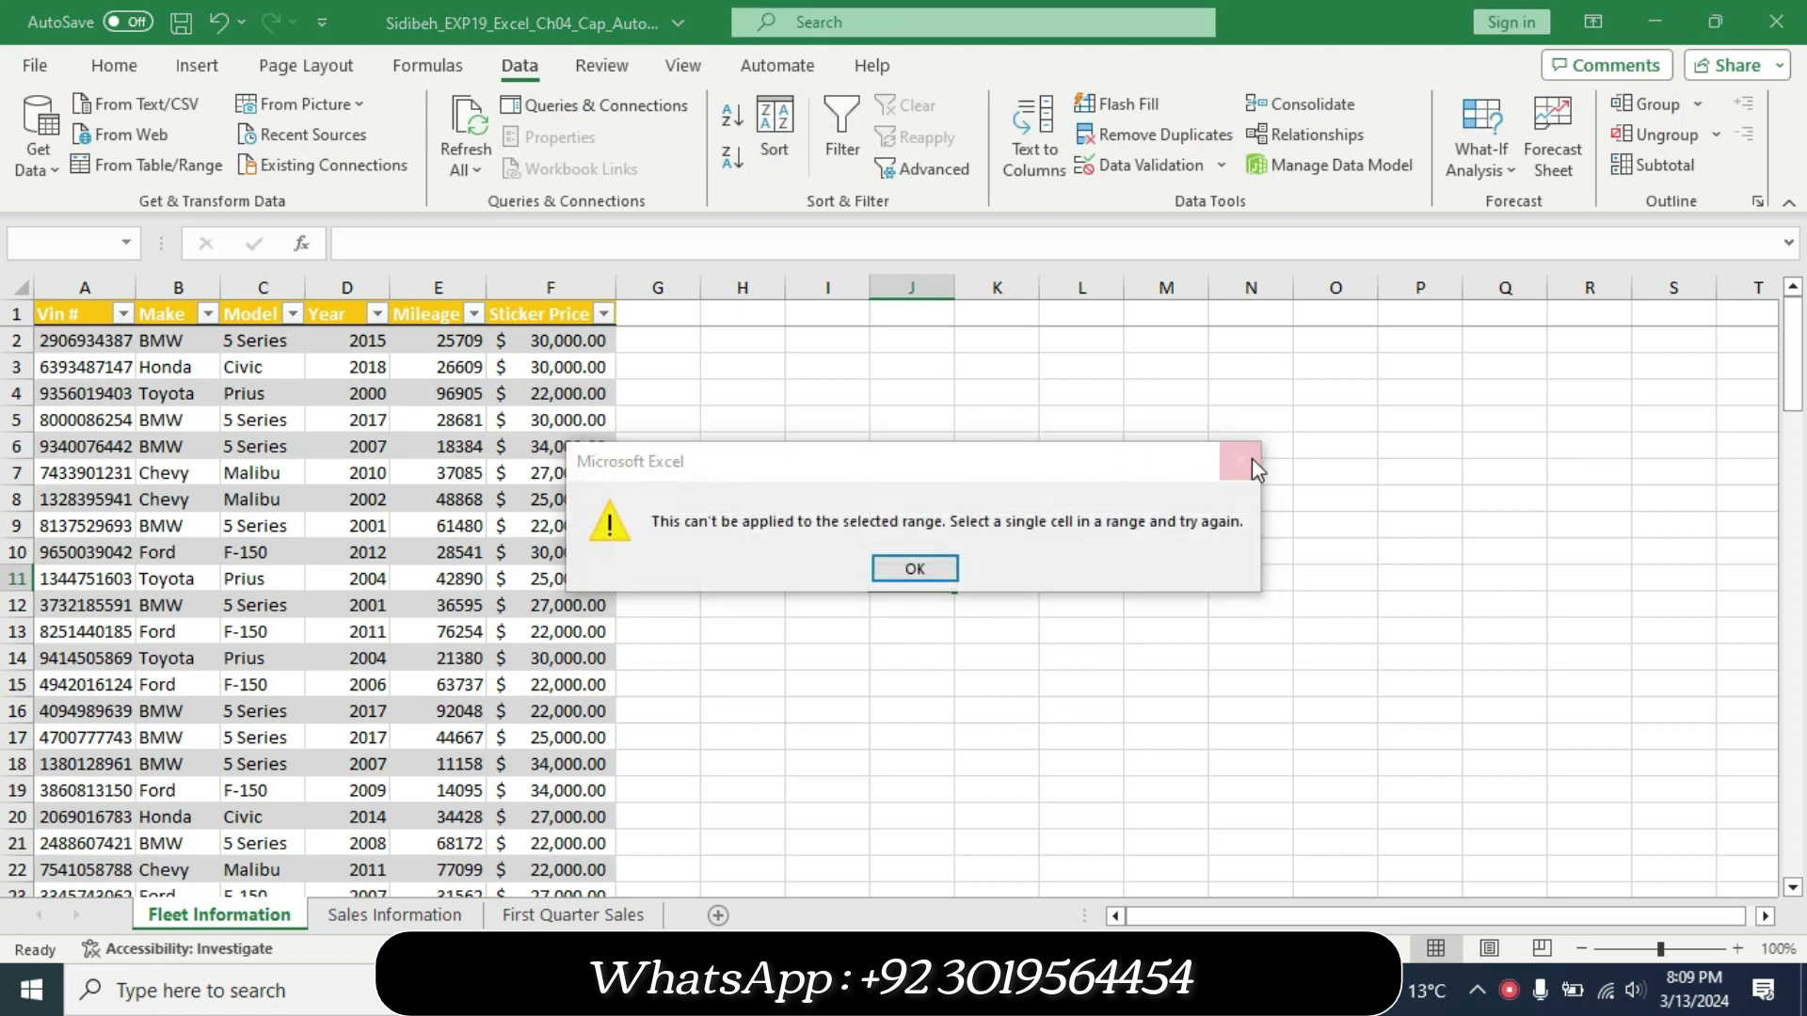
left_click(90, 346)
left_click(774, 141)
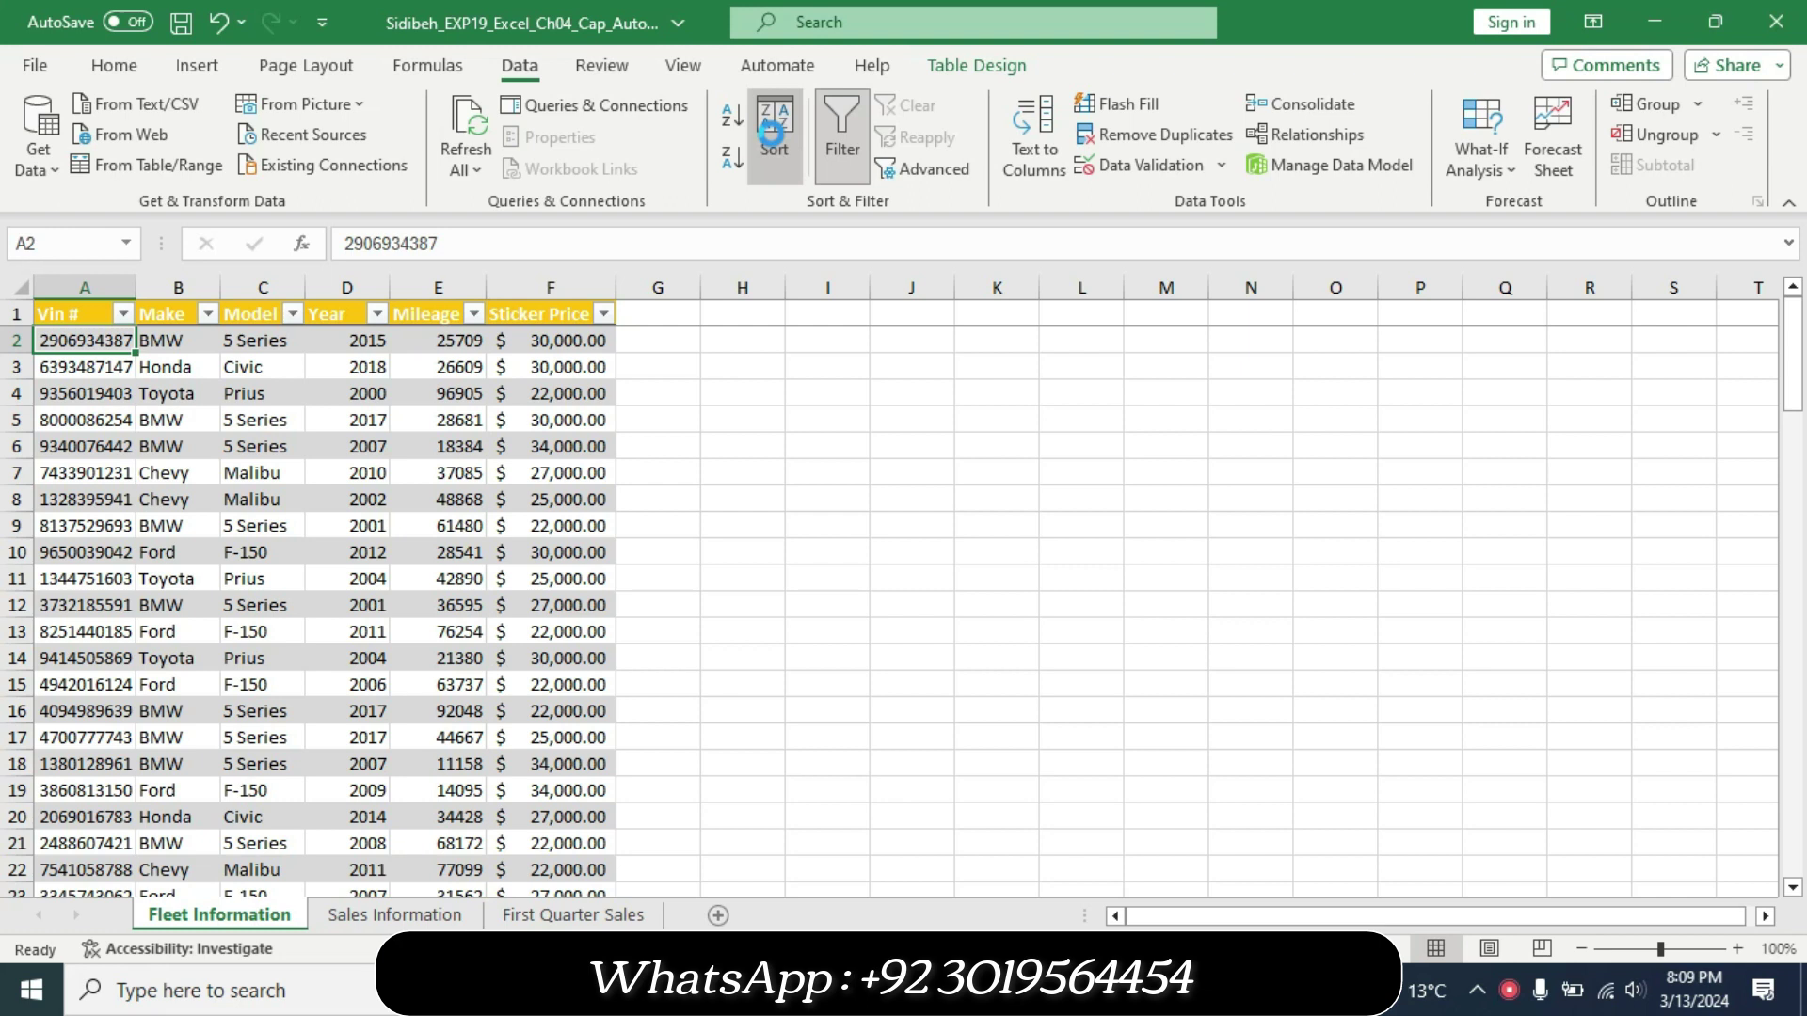
left_click(1039, 546)
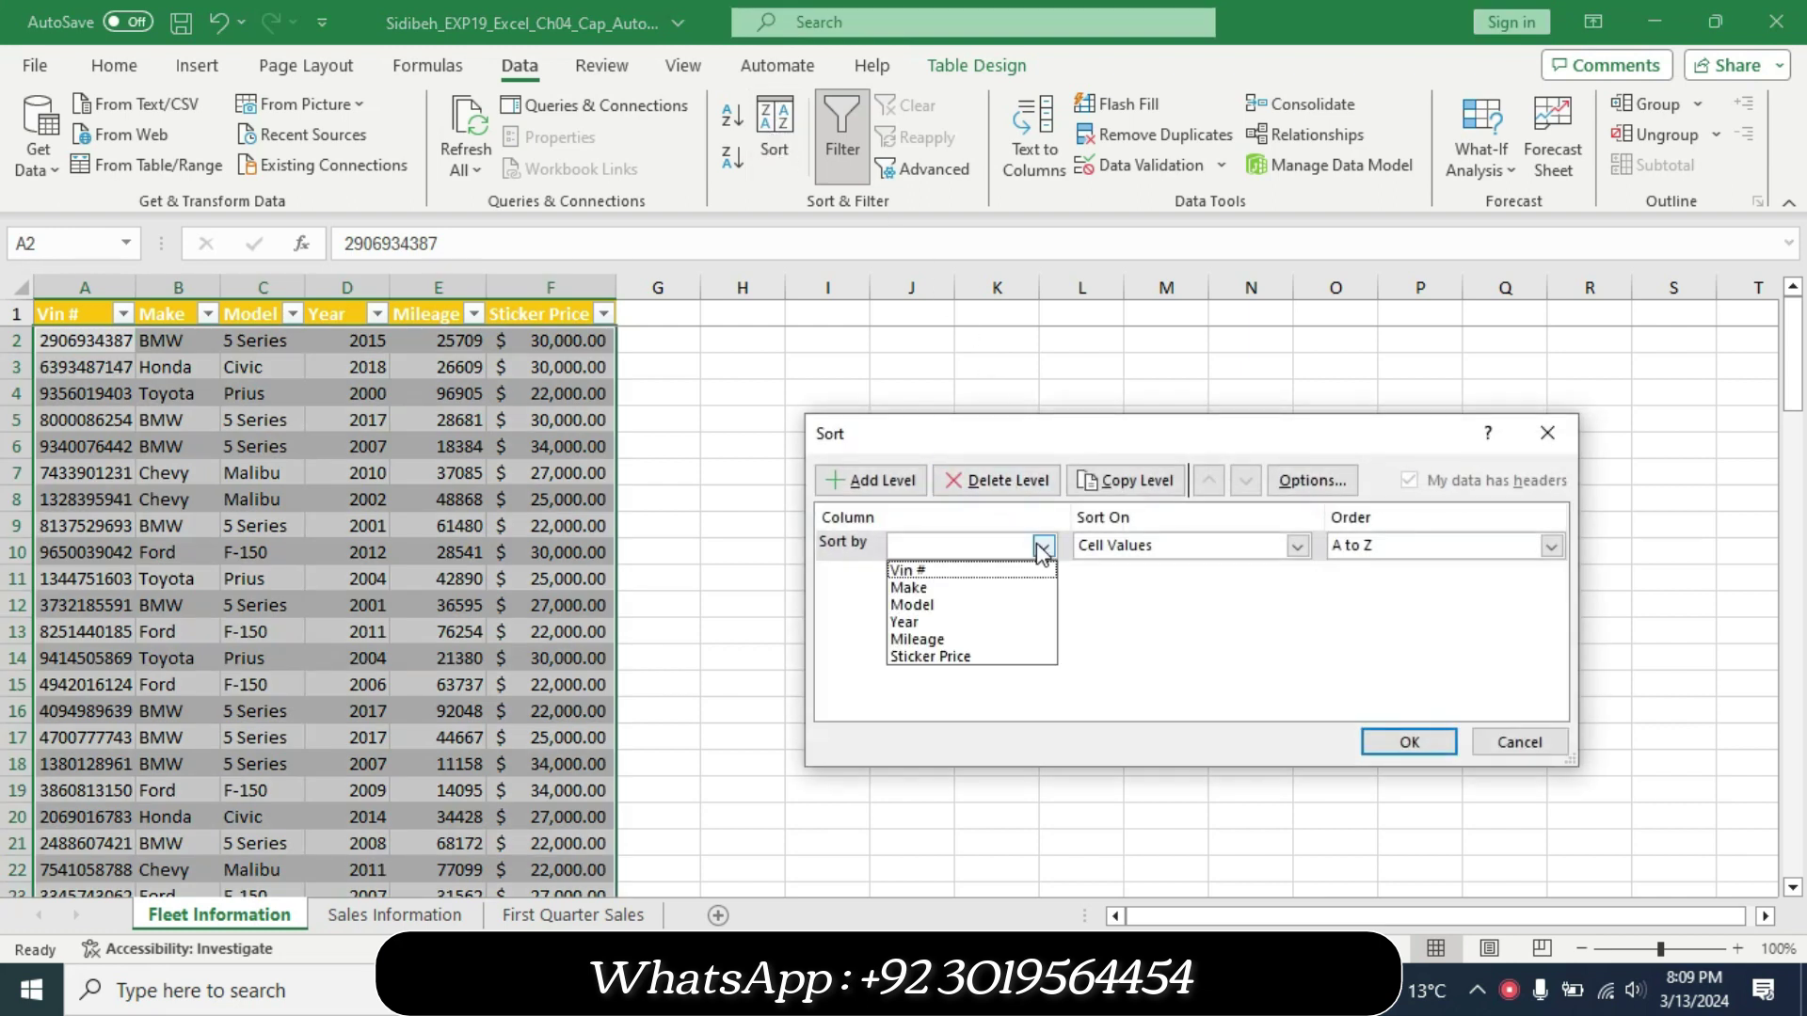
left_click(997, 587)
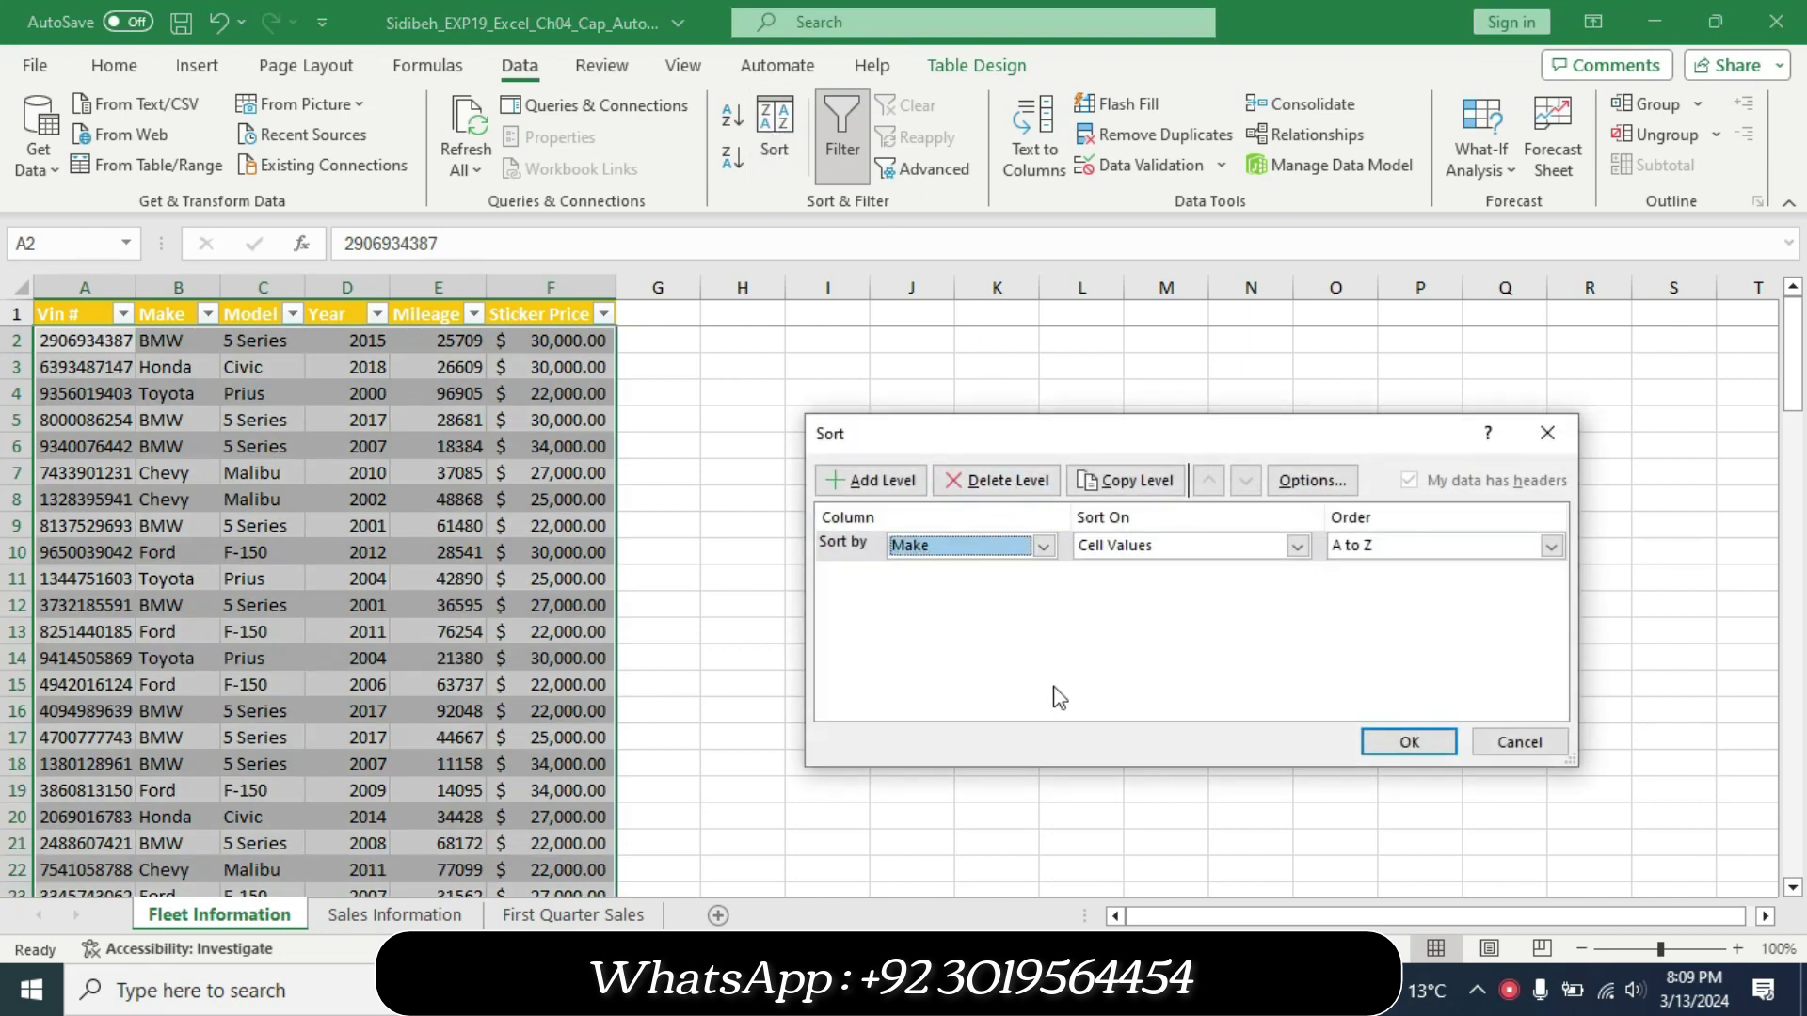
Add a second sort level by Year, smallest to largest.
left_click(1119, 988)
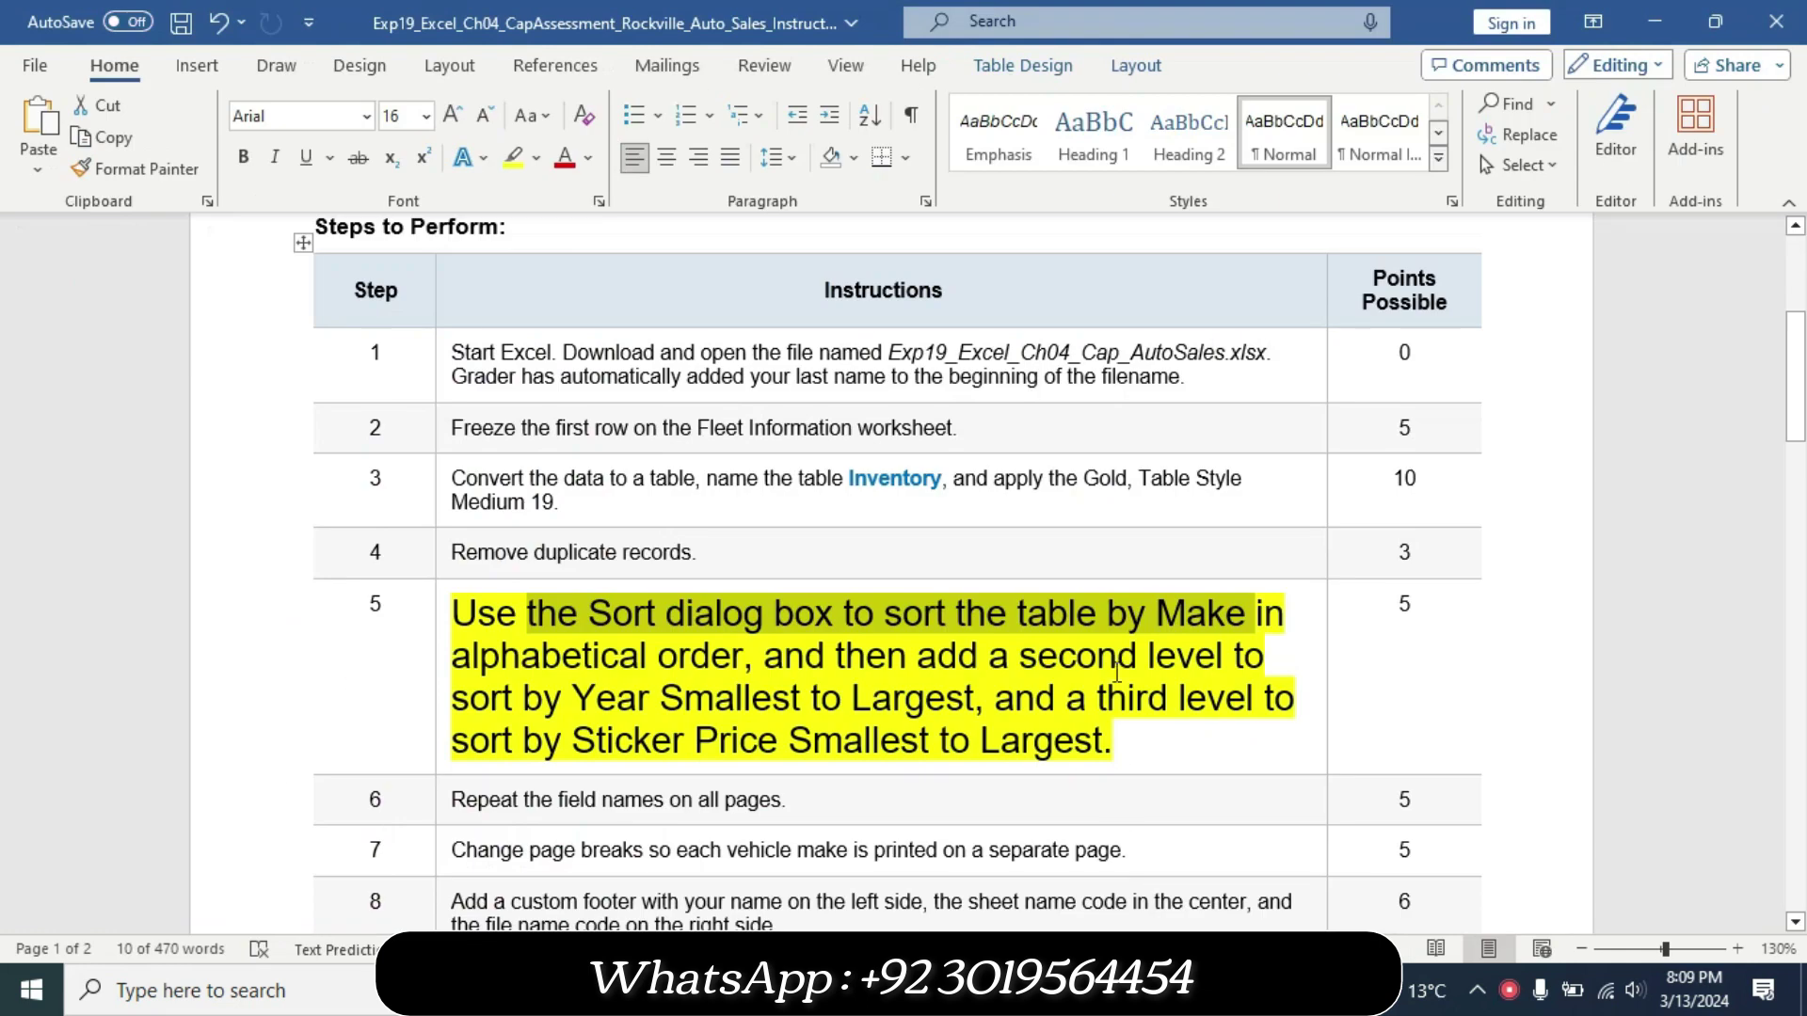
double_click(615, 664)
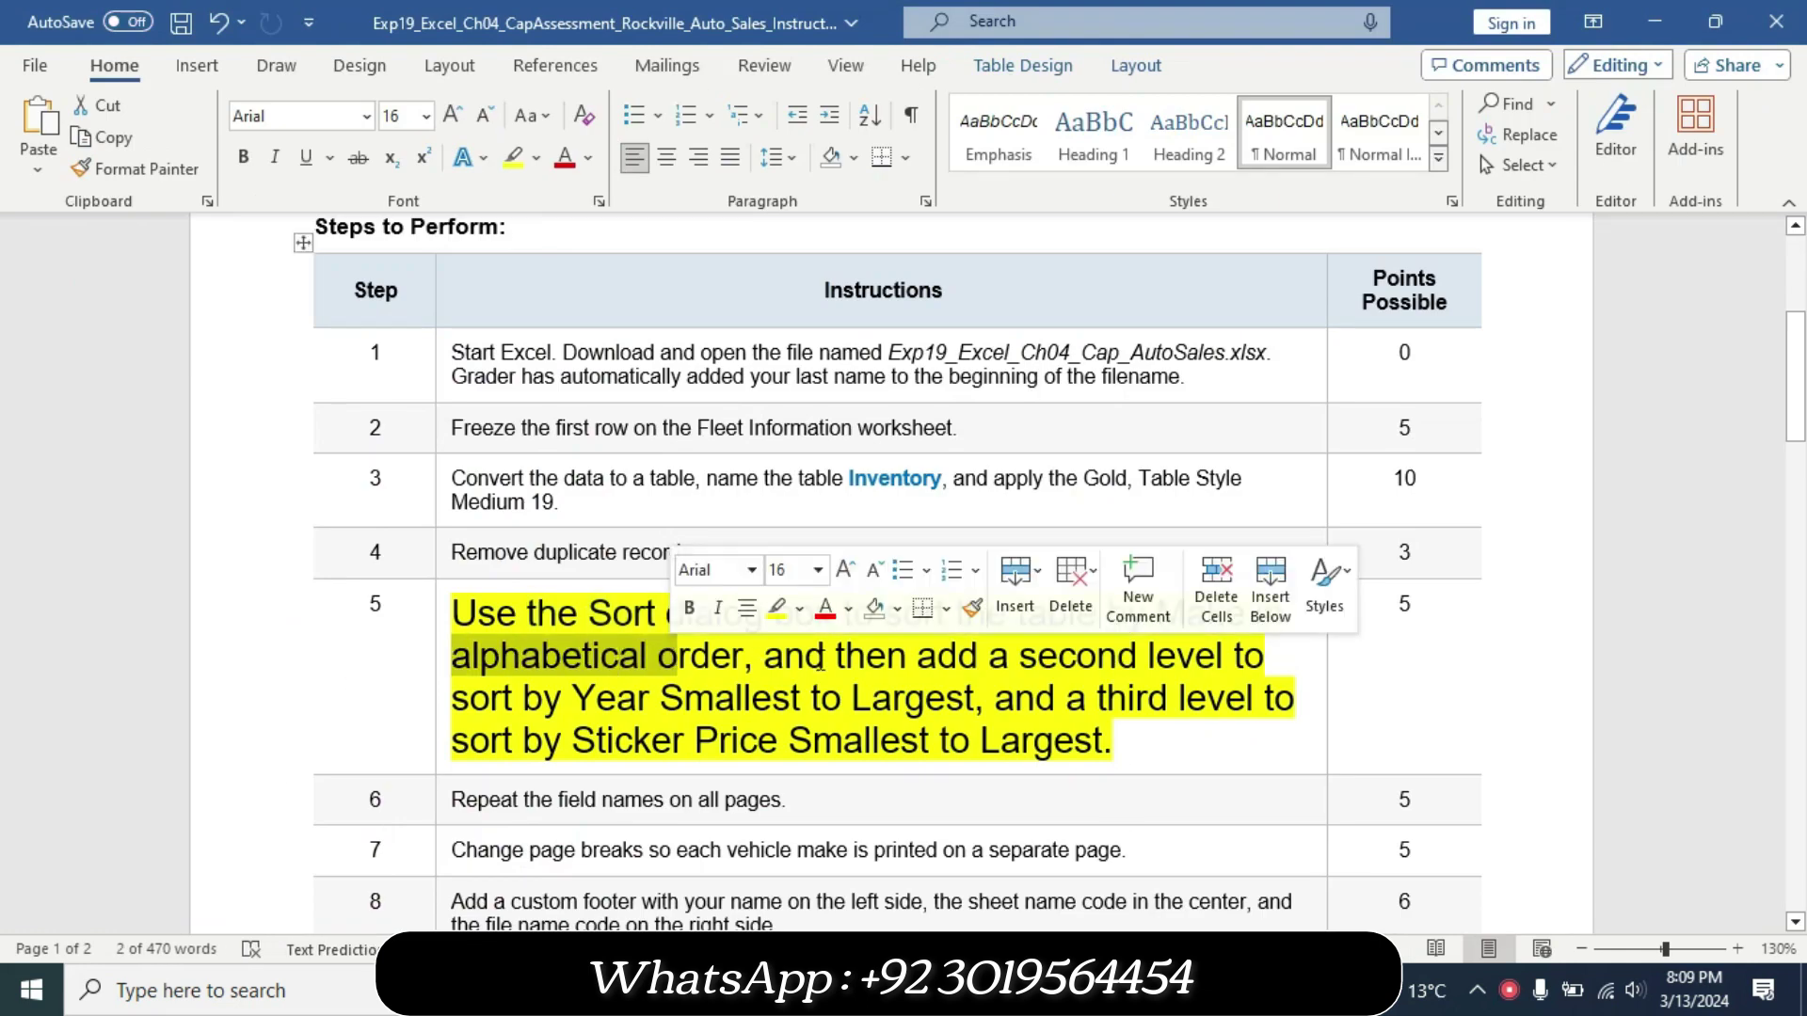
left_click_drag(763, 655, 1143, 655)
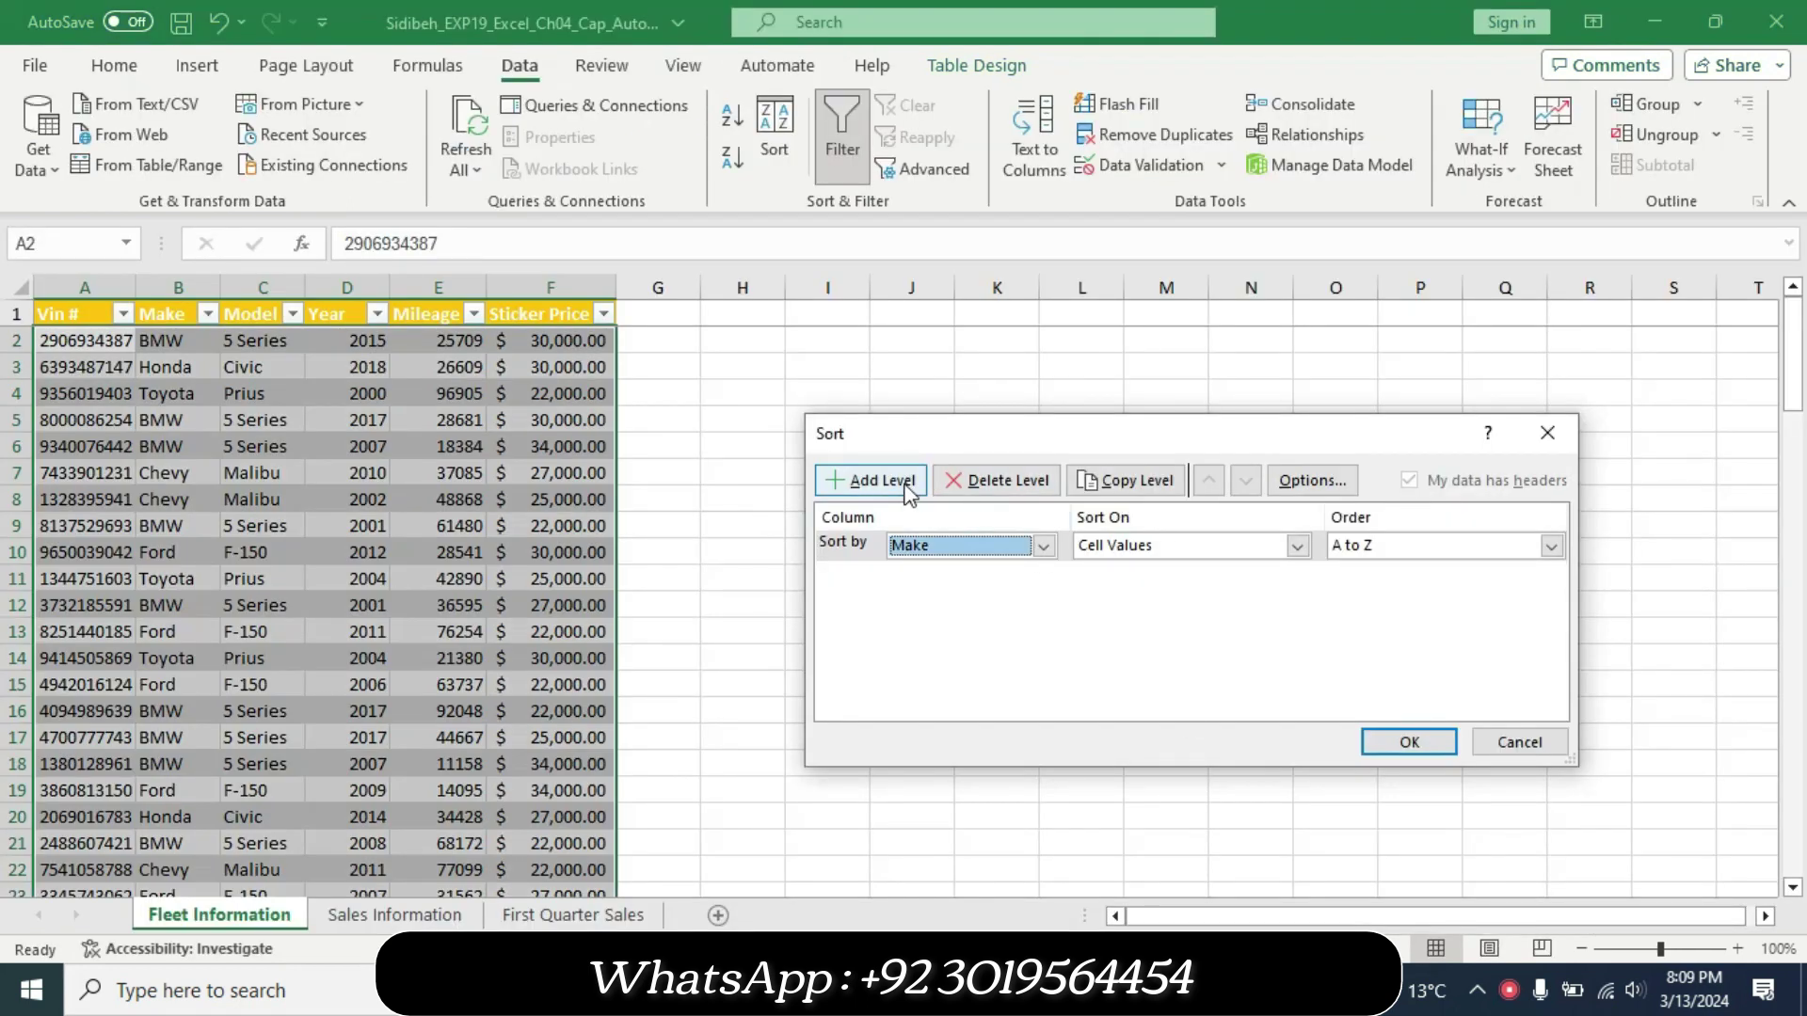
left_click(905, 484)
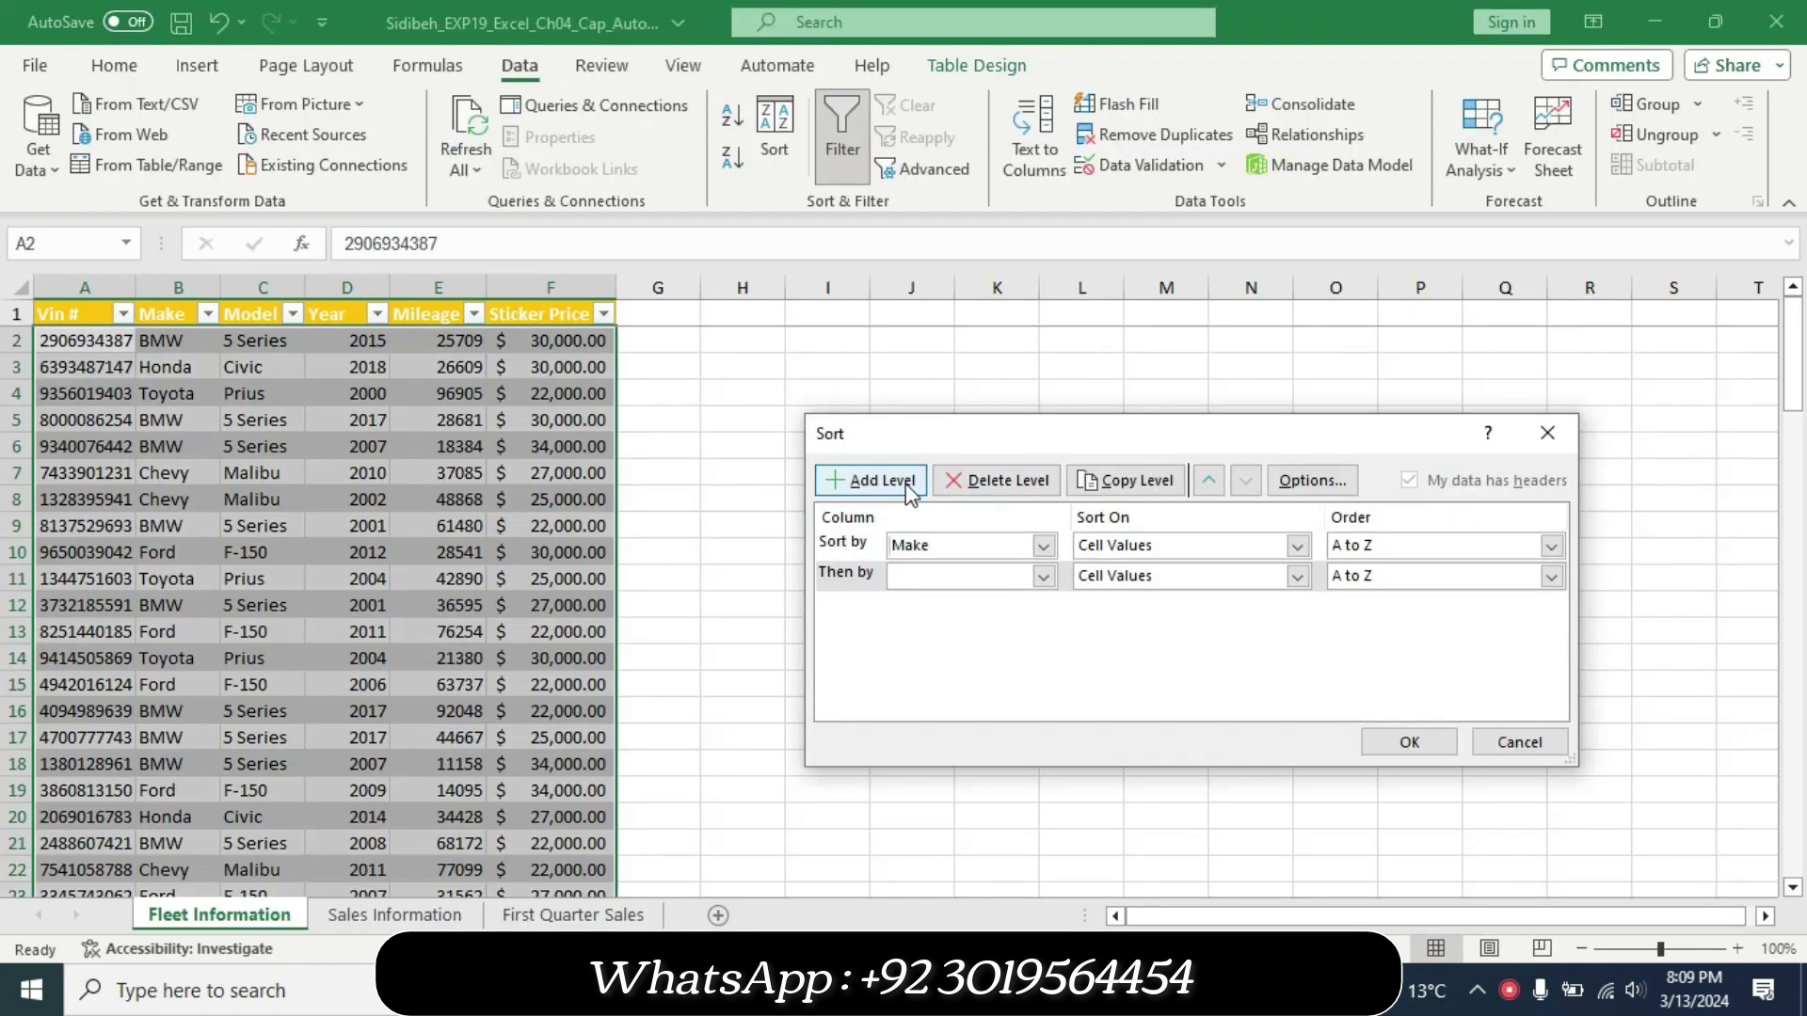
left_click(1044, 577)
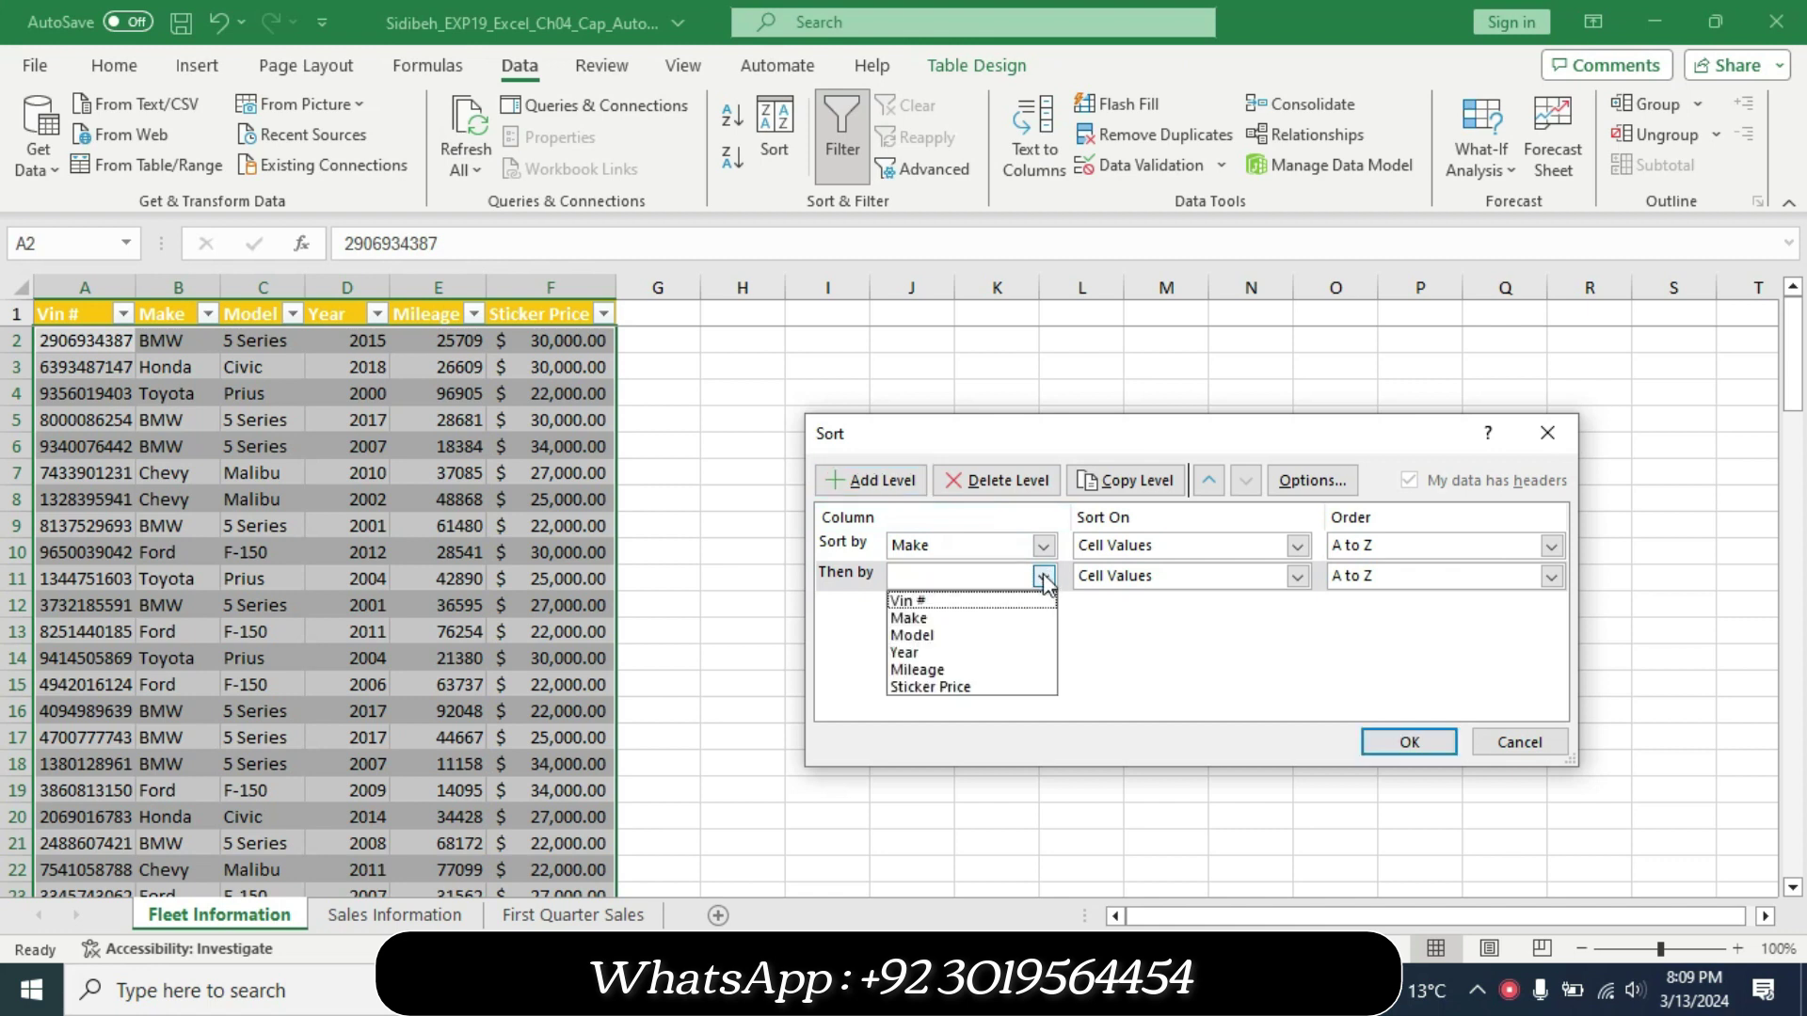
left_click(1003, 652)
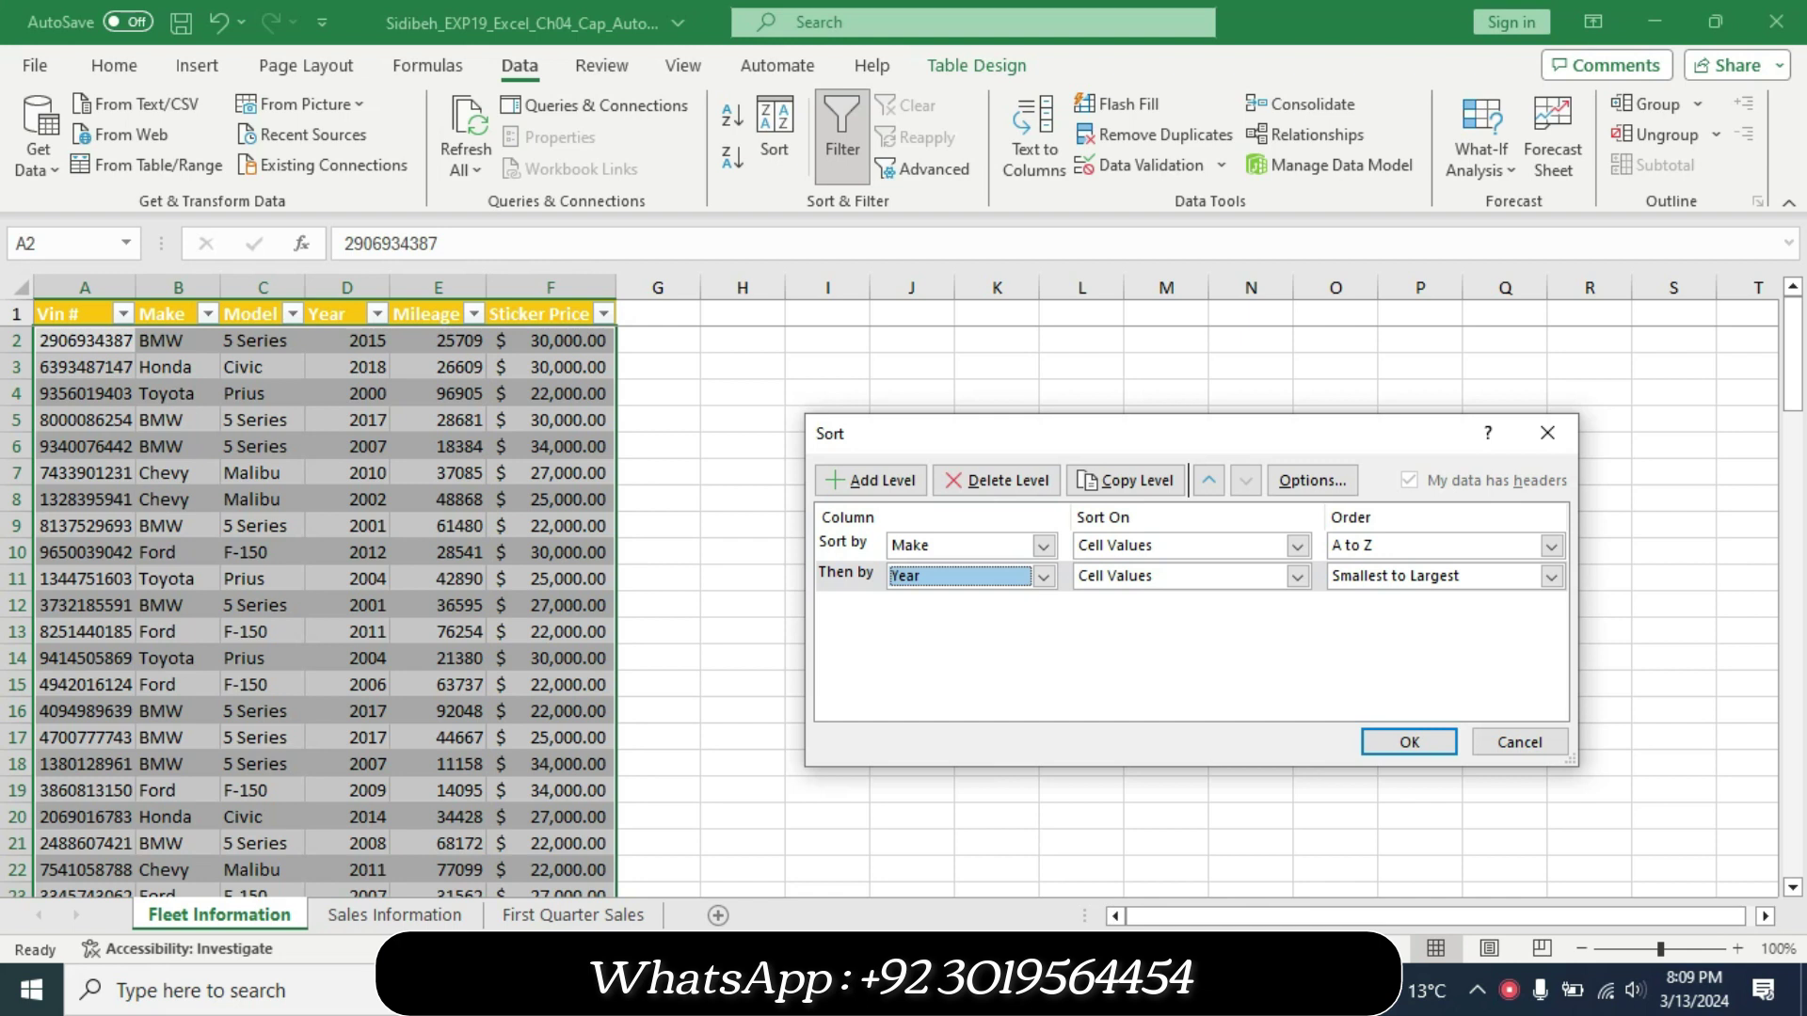
Add a third sort level by Sticker Price, smallest to largest.
key("alt+Tab")
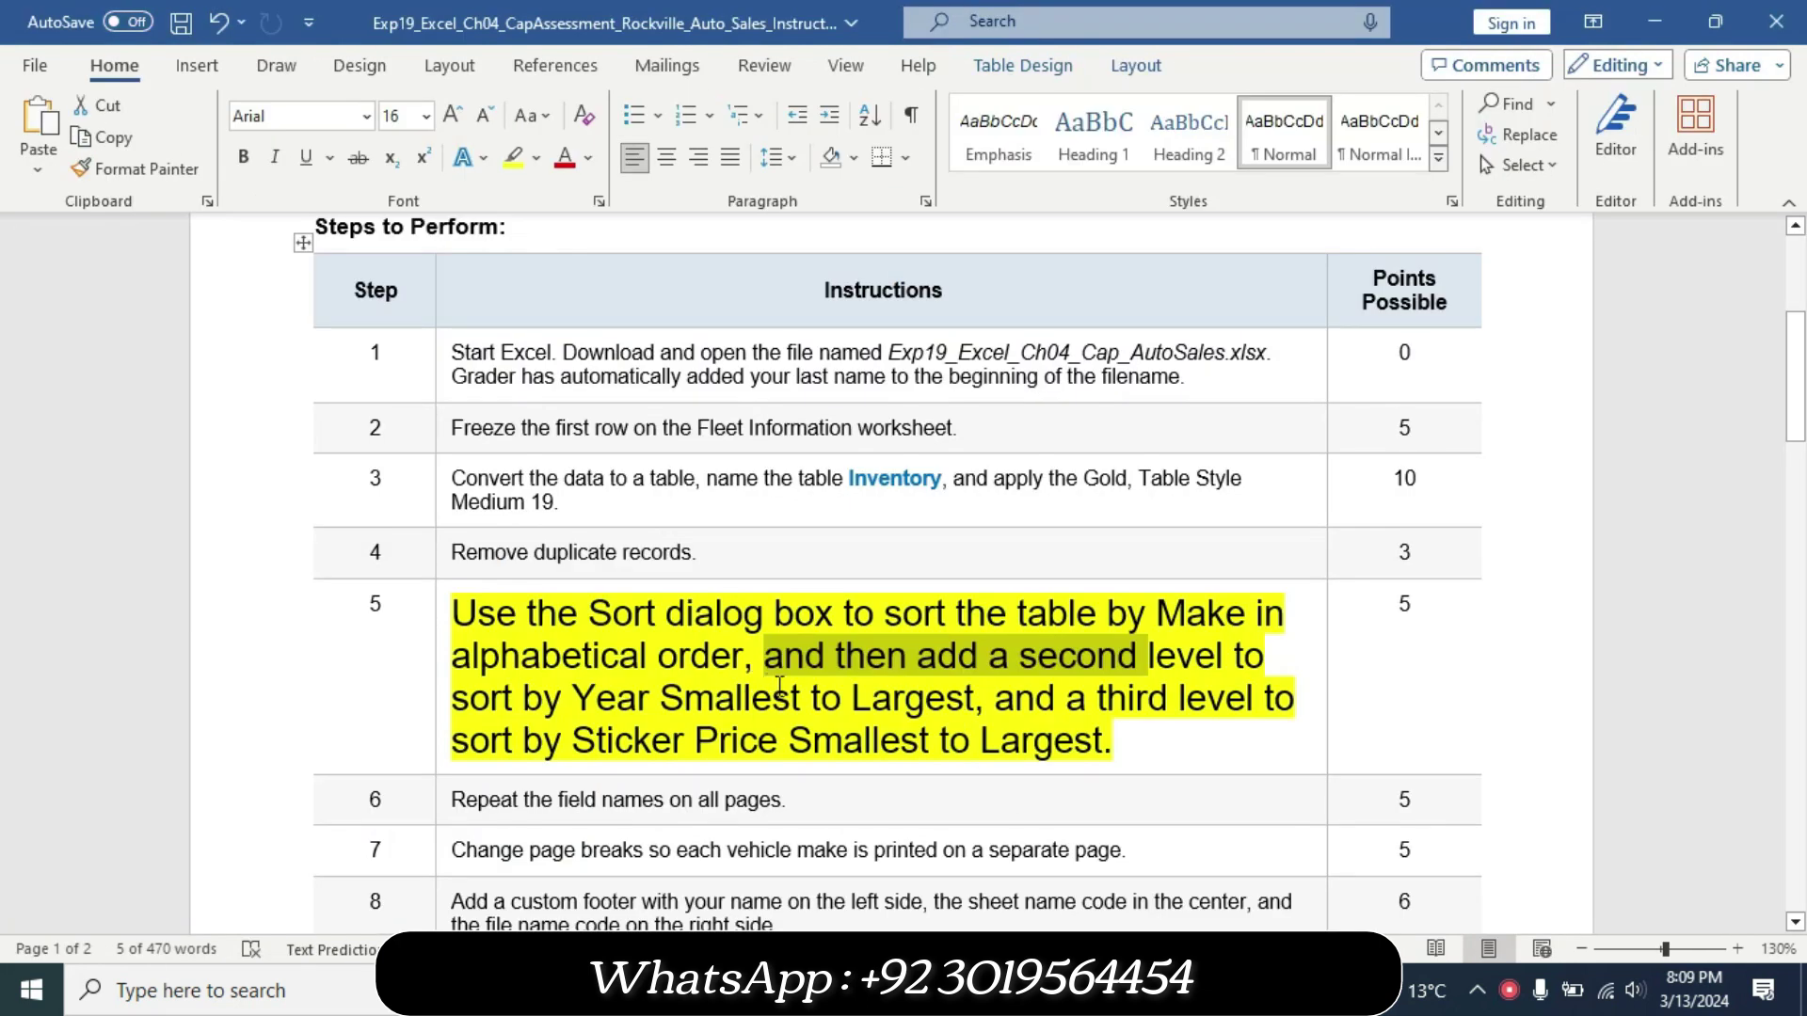
left_click_drag(994, 698, 1148, 742)
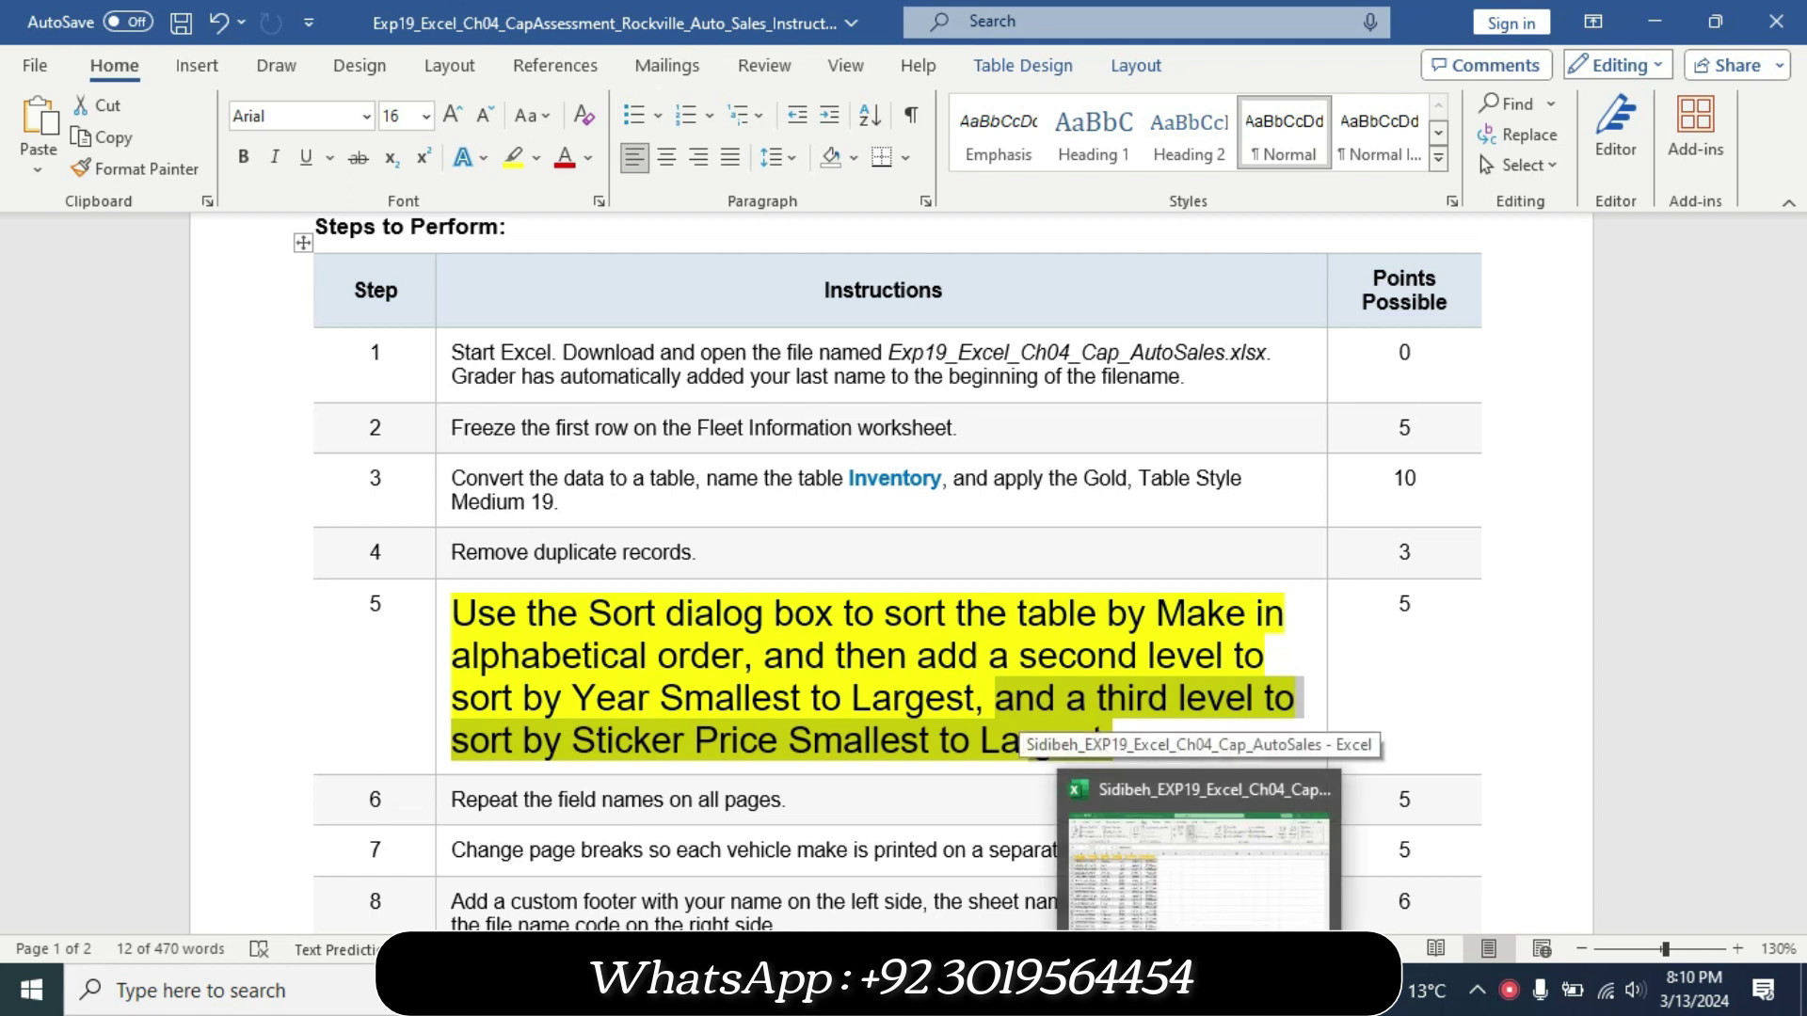
left_click(1197, 870)
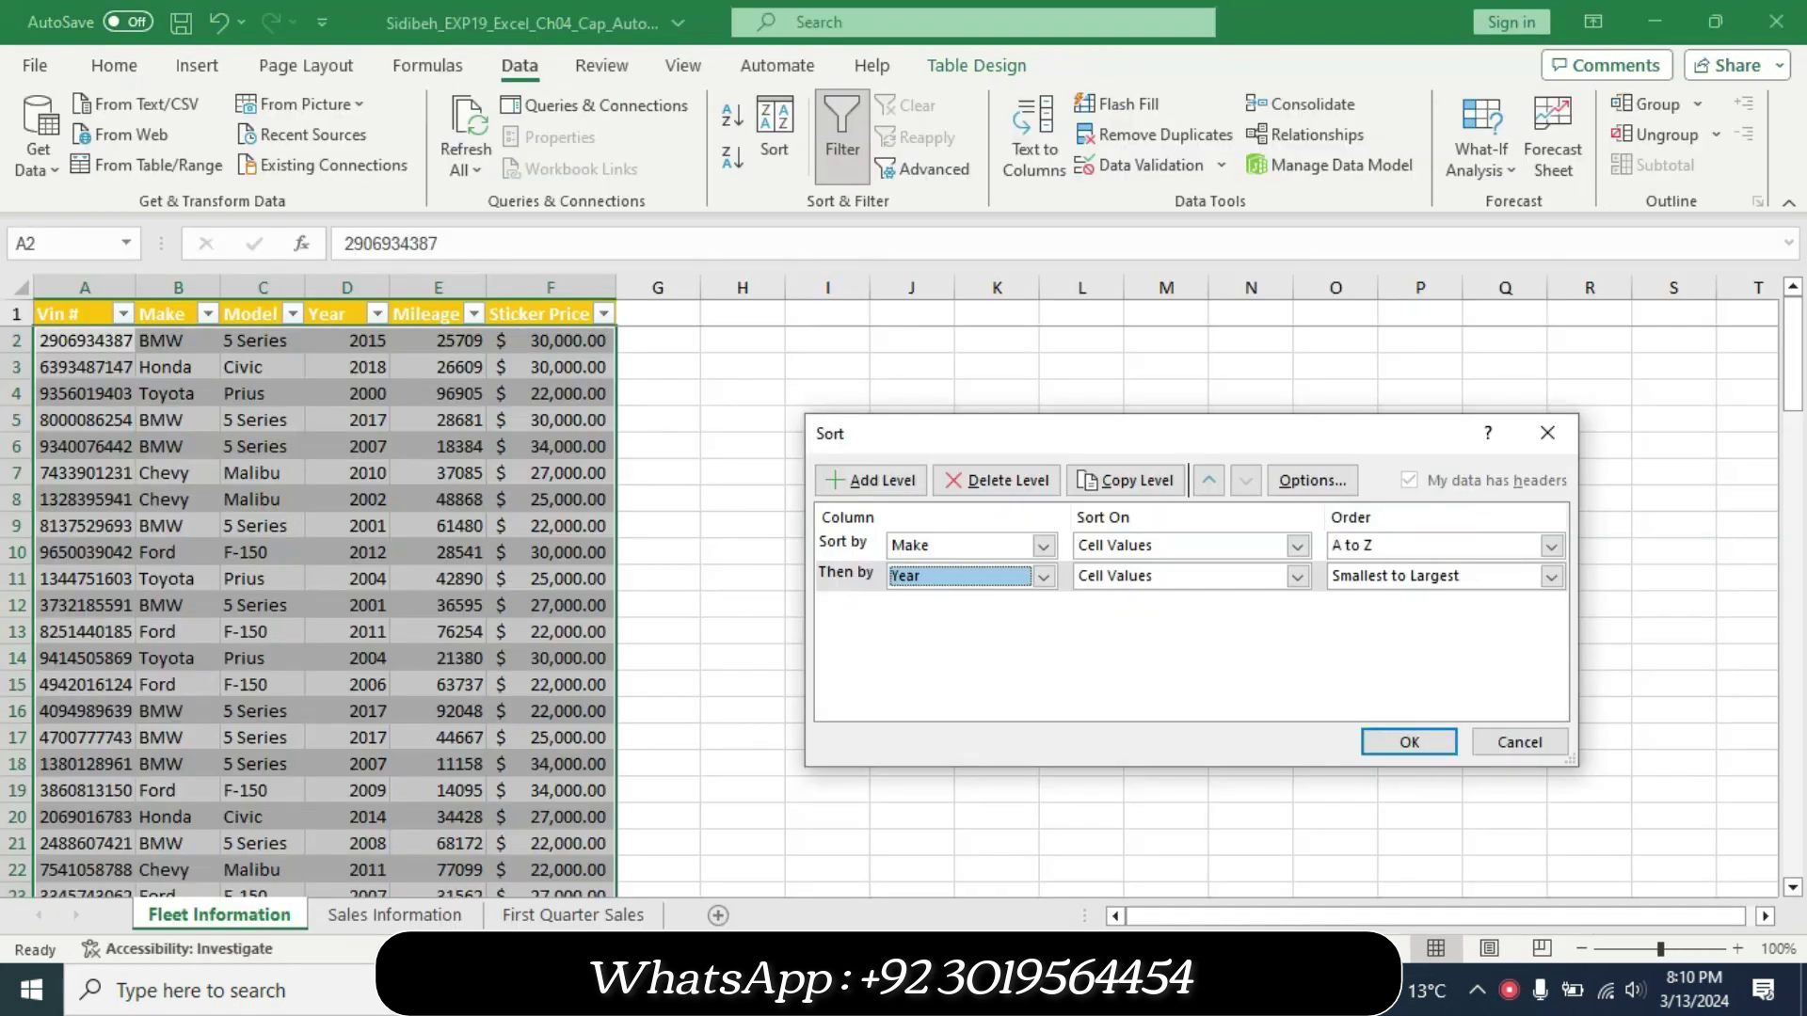
left_click(878, 482)
left_click(1043, 606)
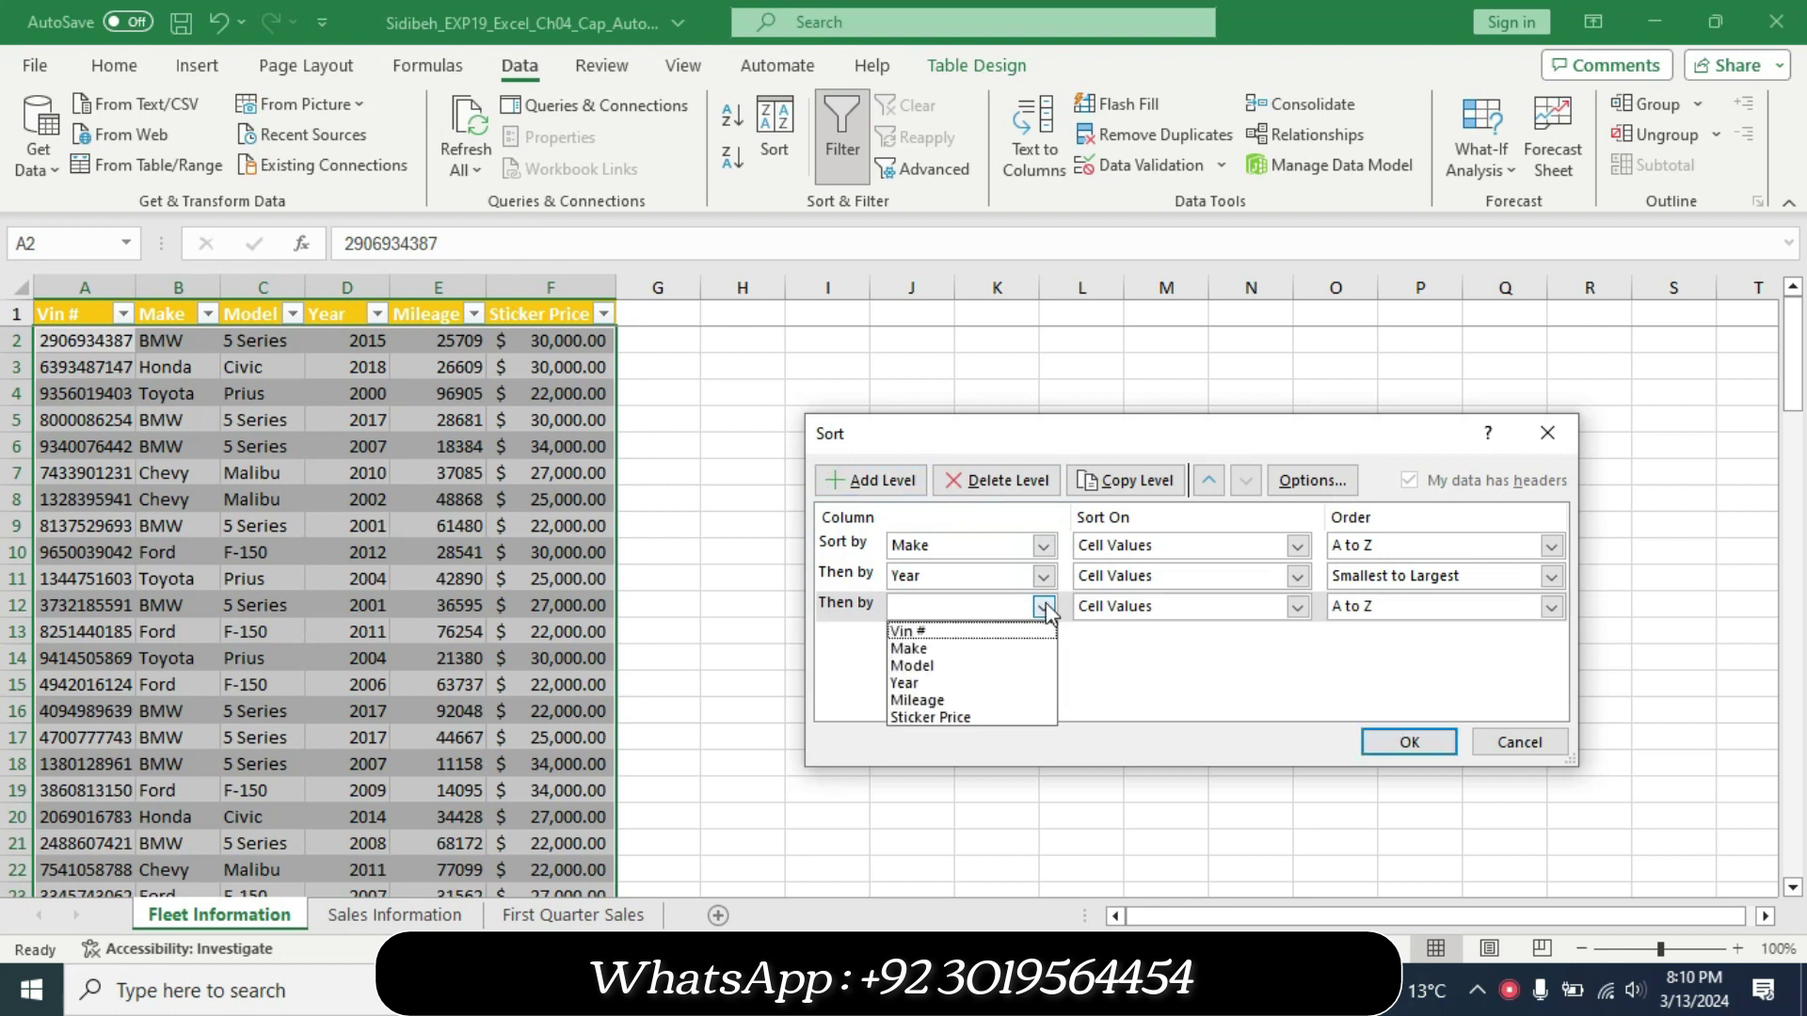
left_click(996, 714)
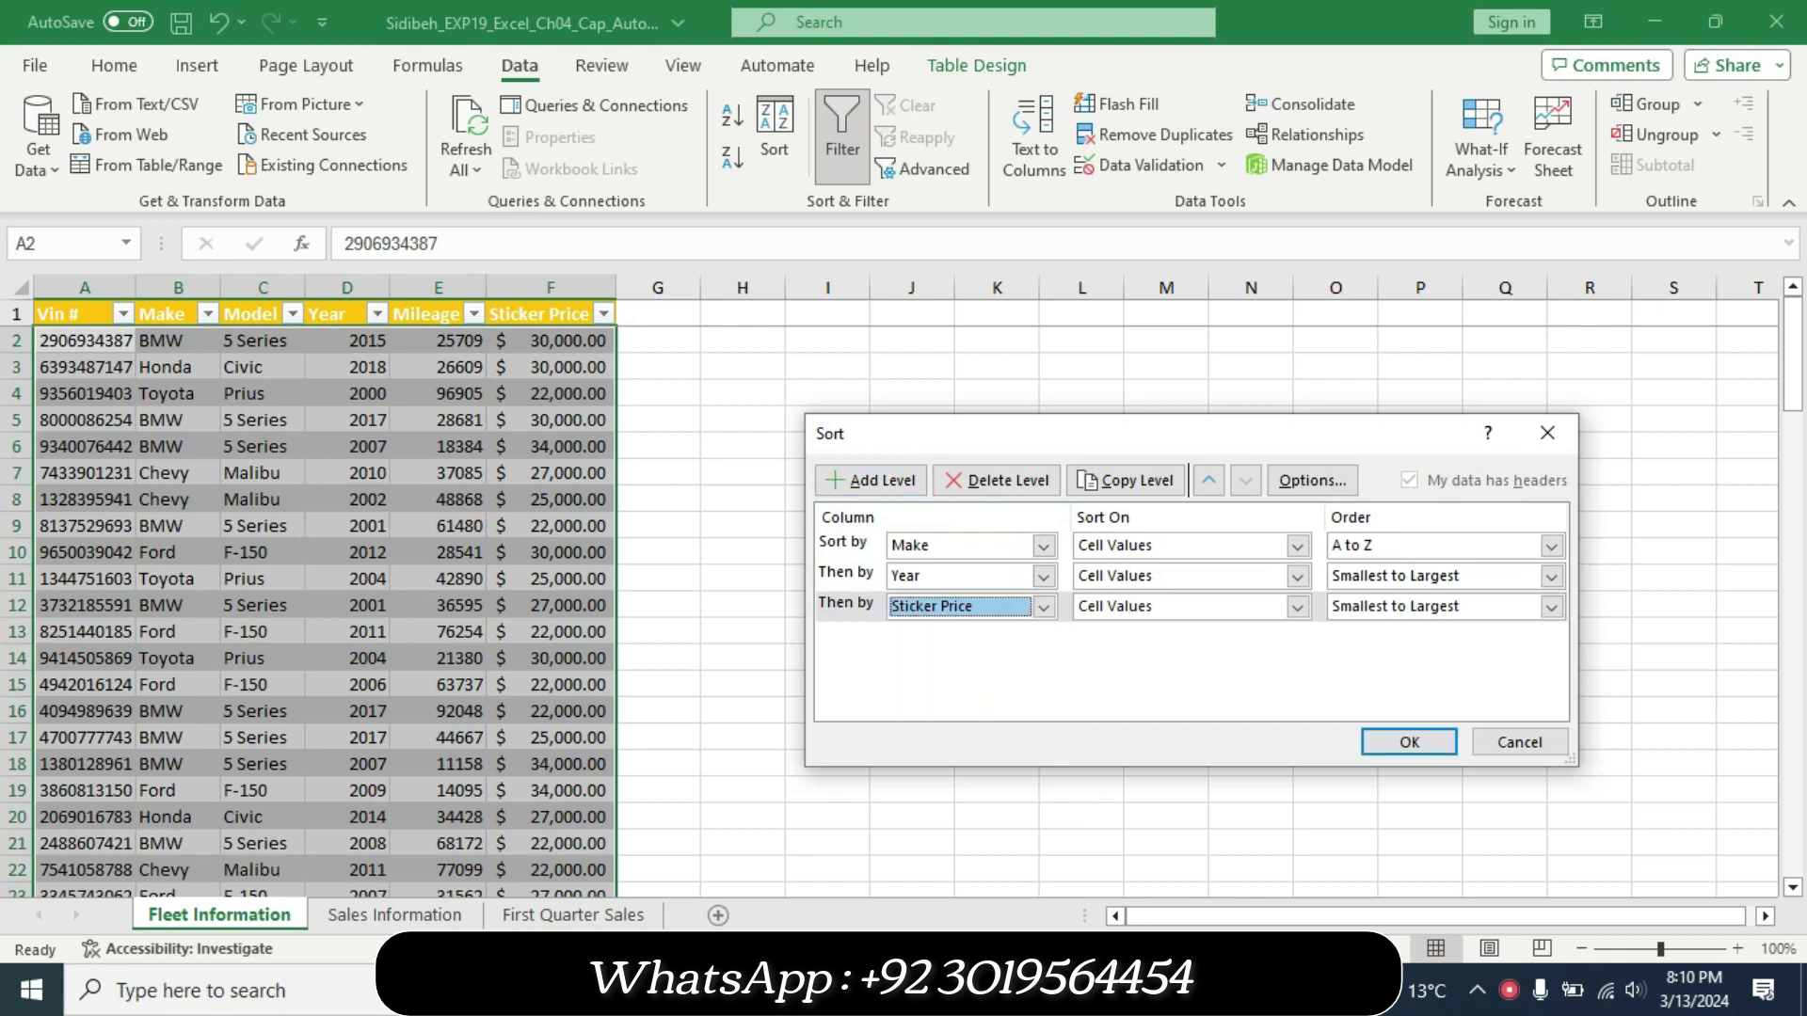
Check the instructions and apply the Make, Year, Sticker Price sort.
key("alt+Tab")
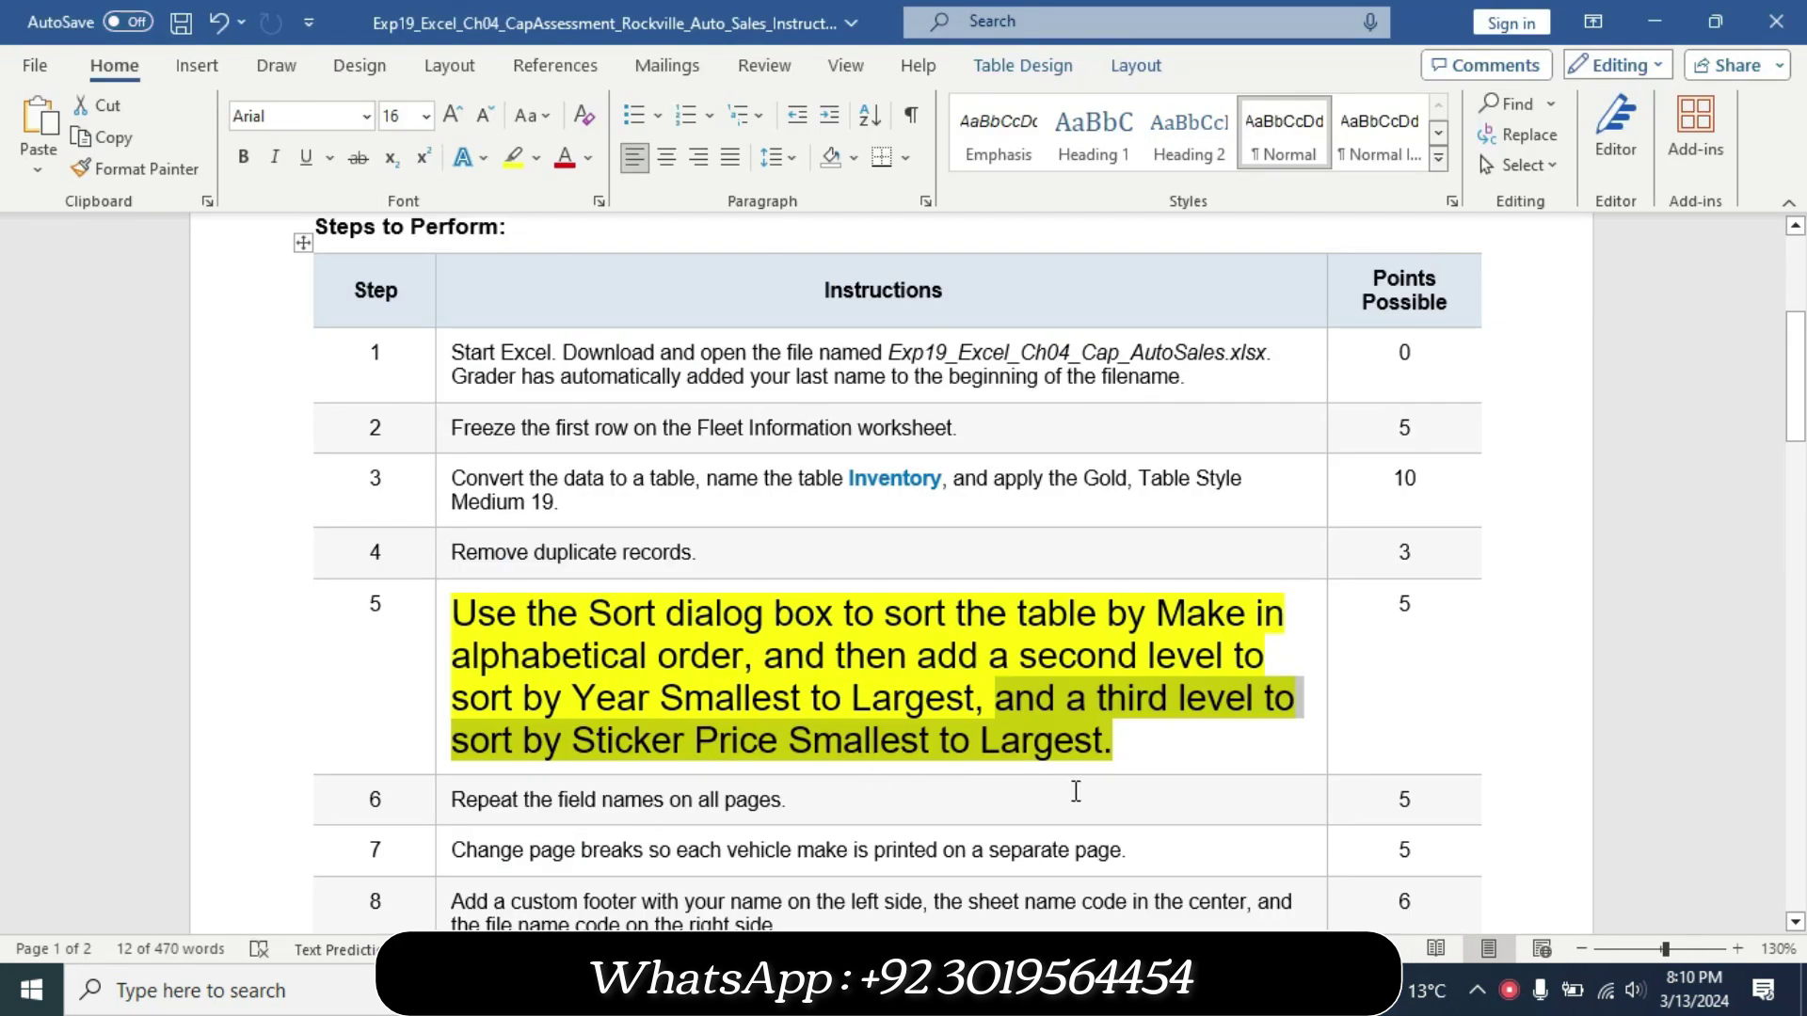
key("alt+Tab")
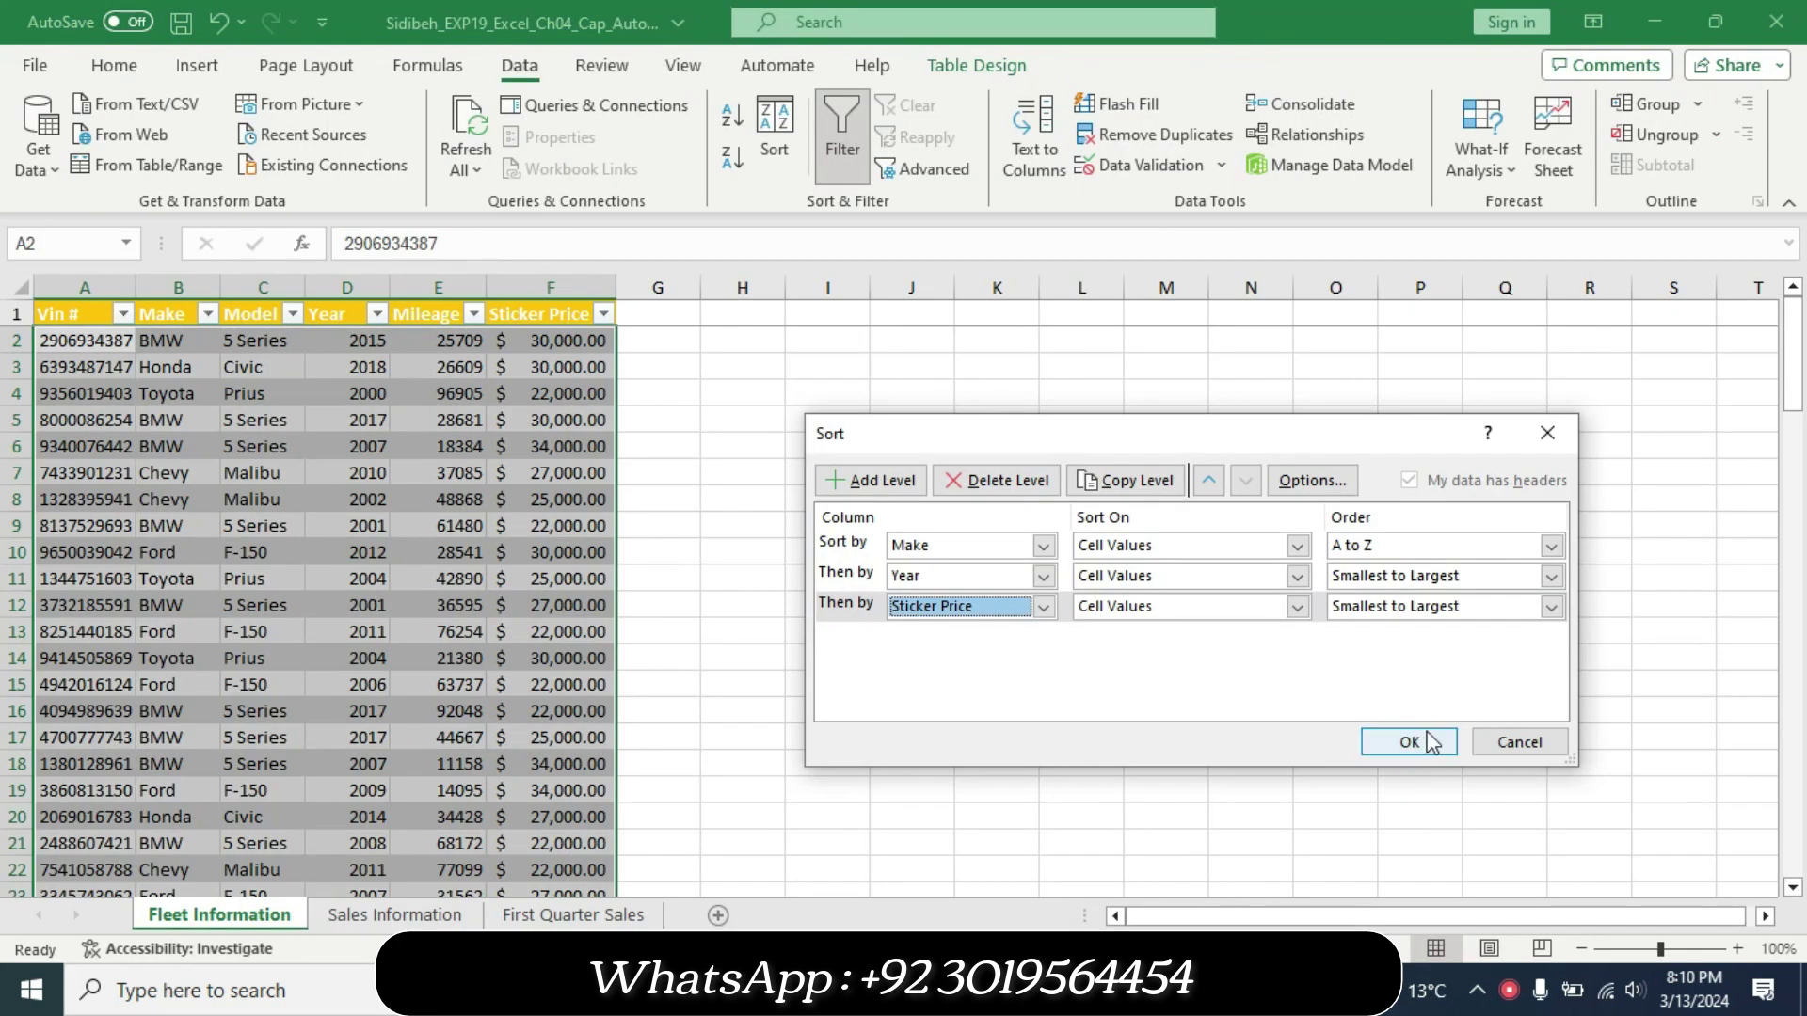
key("alt+Tab")
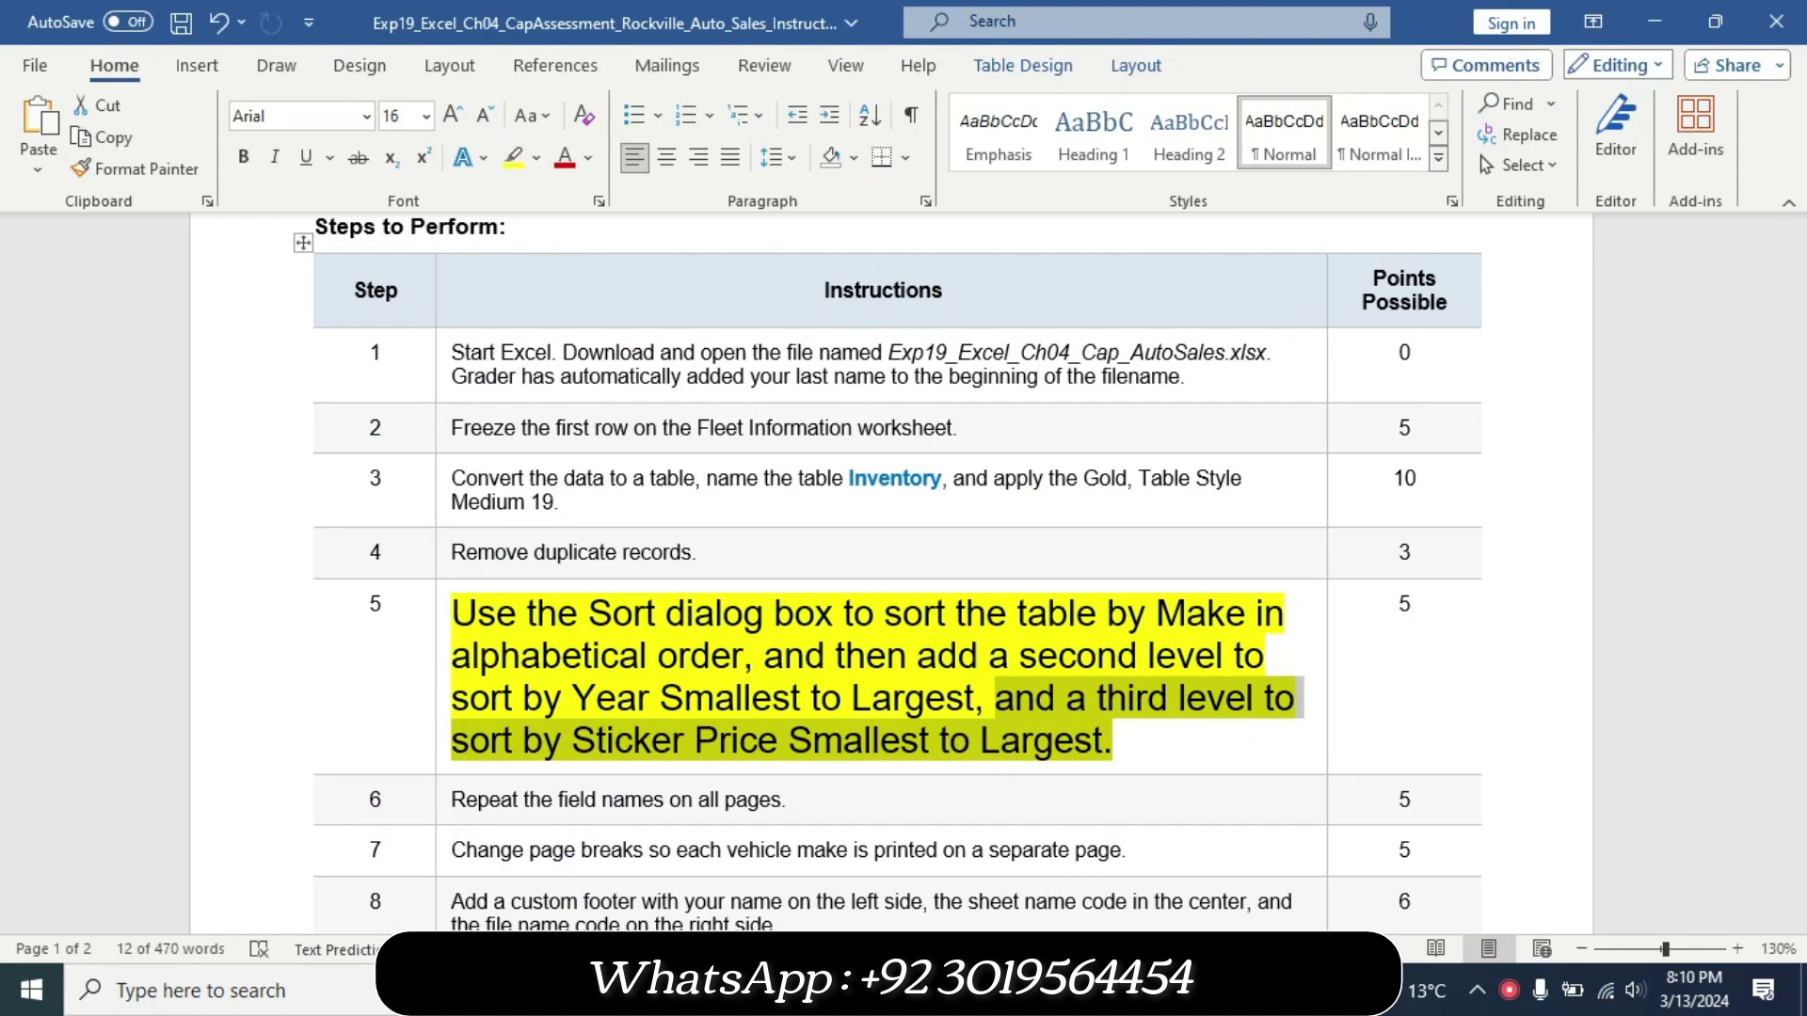
key("alt+Tab")
left_click(1408, 743)
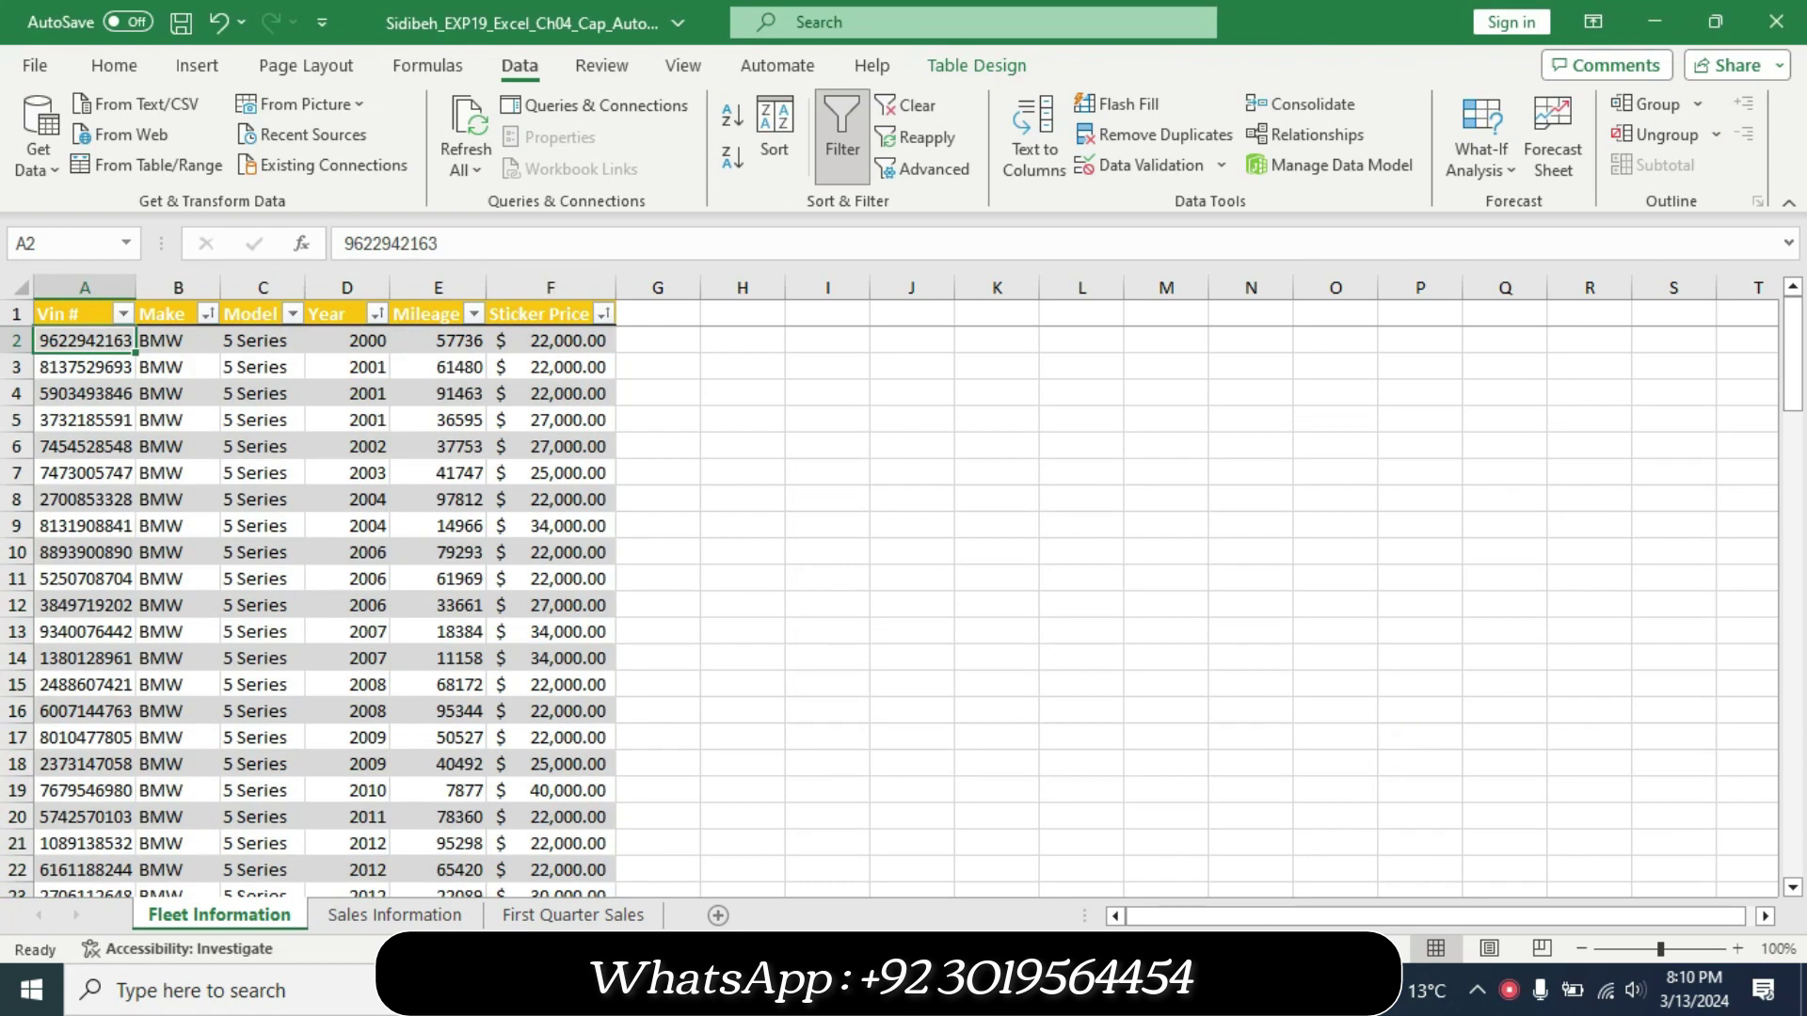
Return step 5's text to 9 pt with no highlight.
key("alt+Tab")
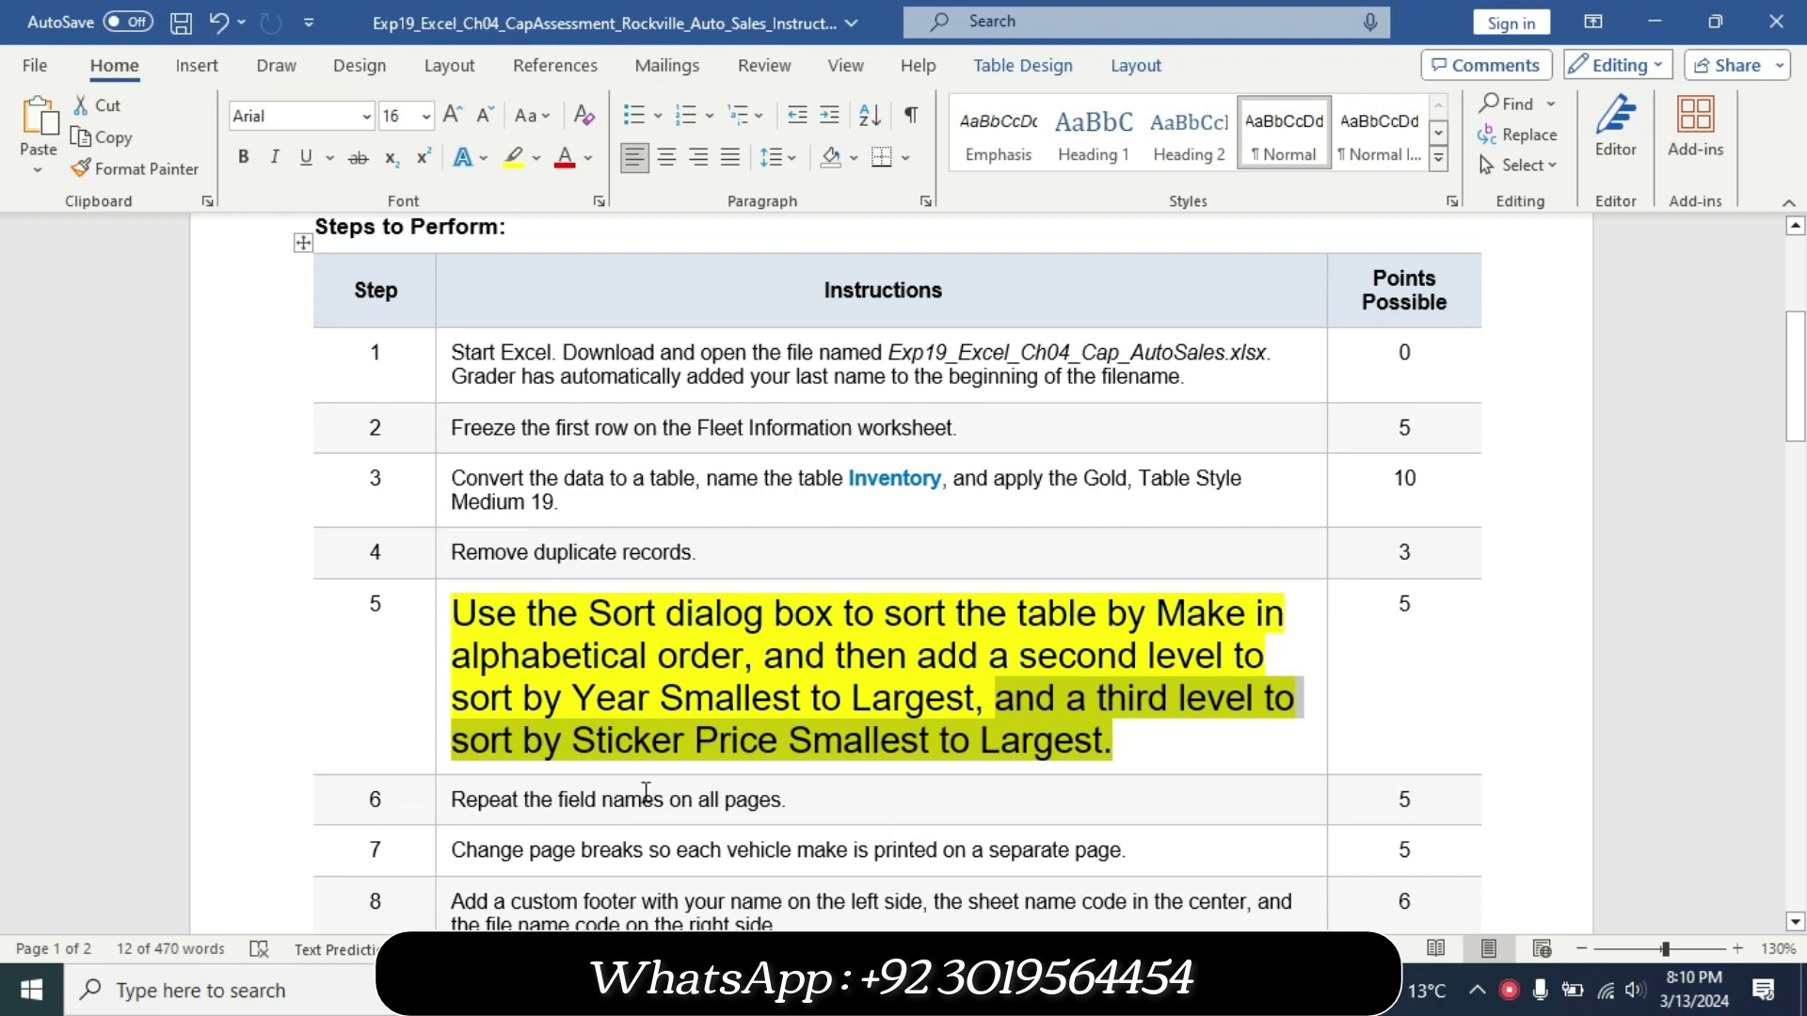
left_click(439, 771)
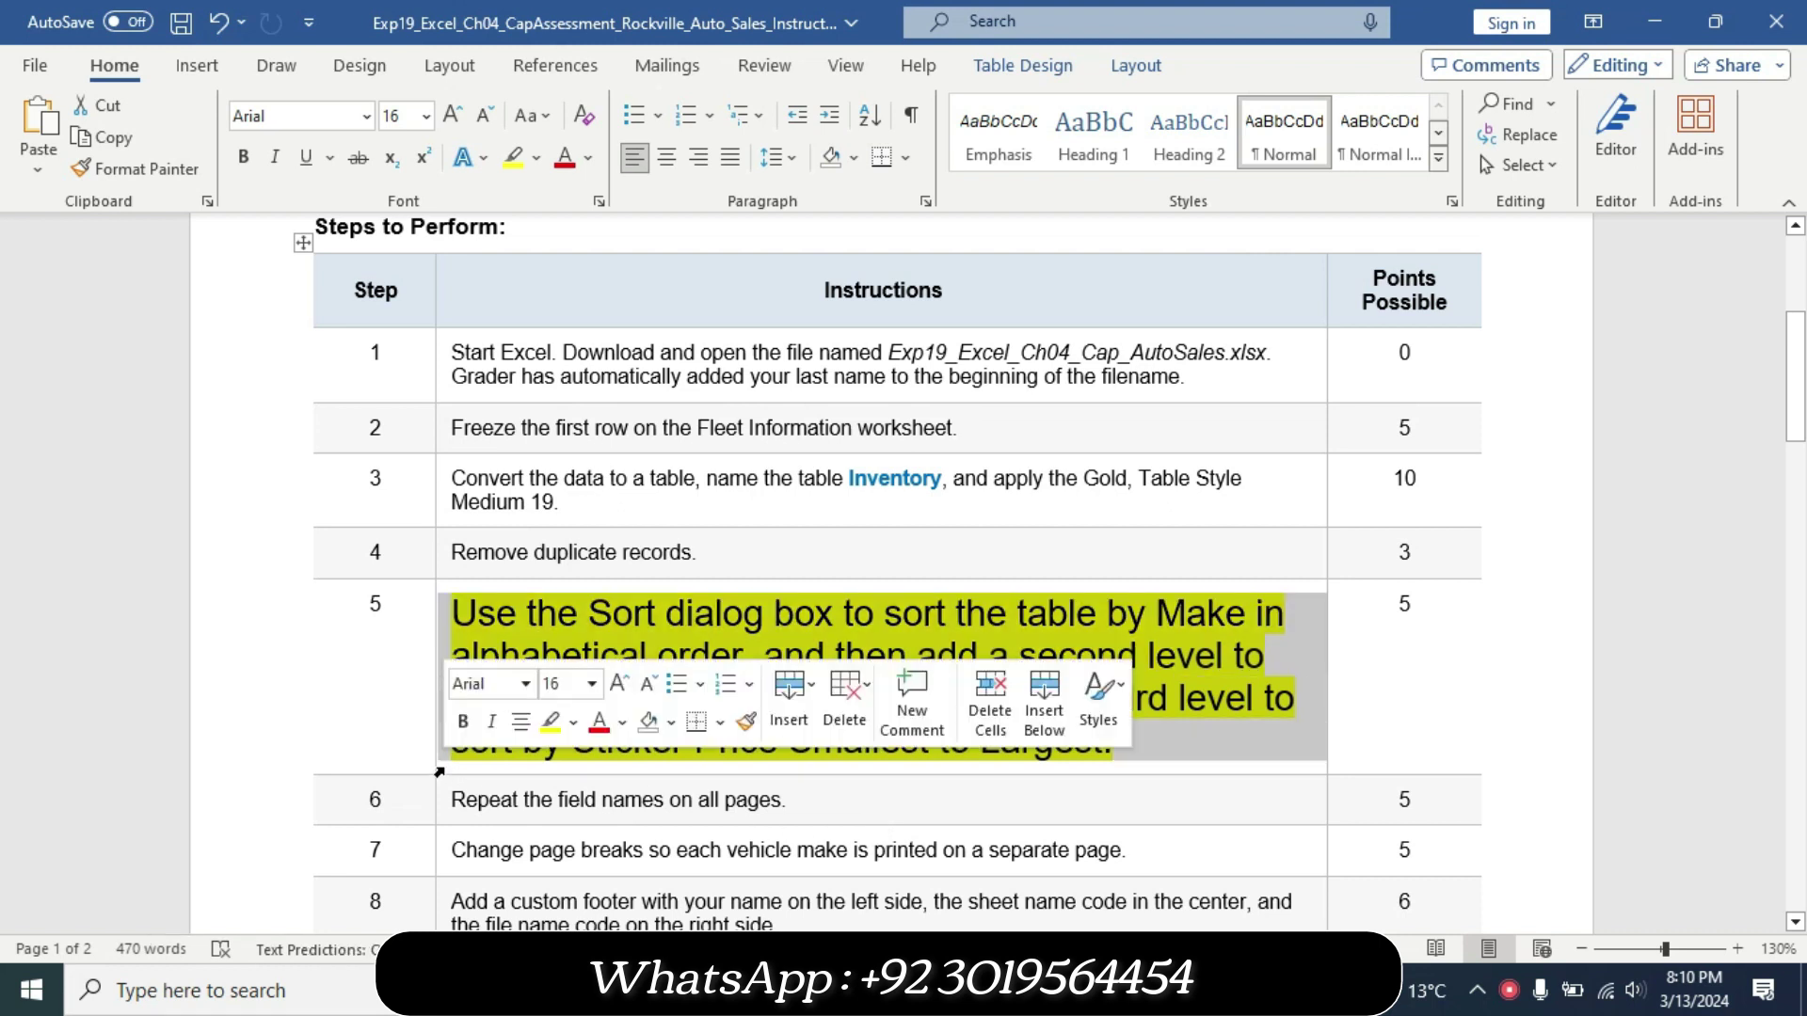
left_click(592, 684)
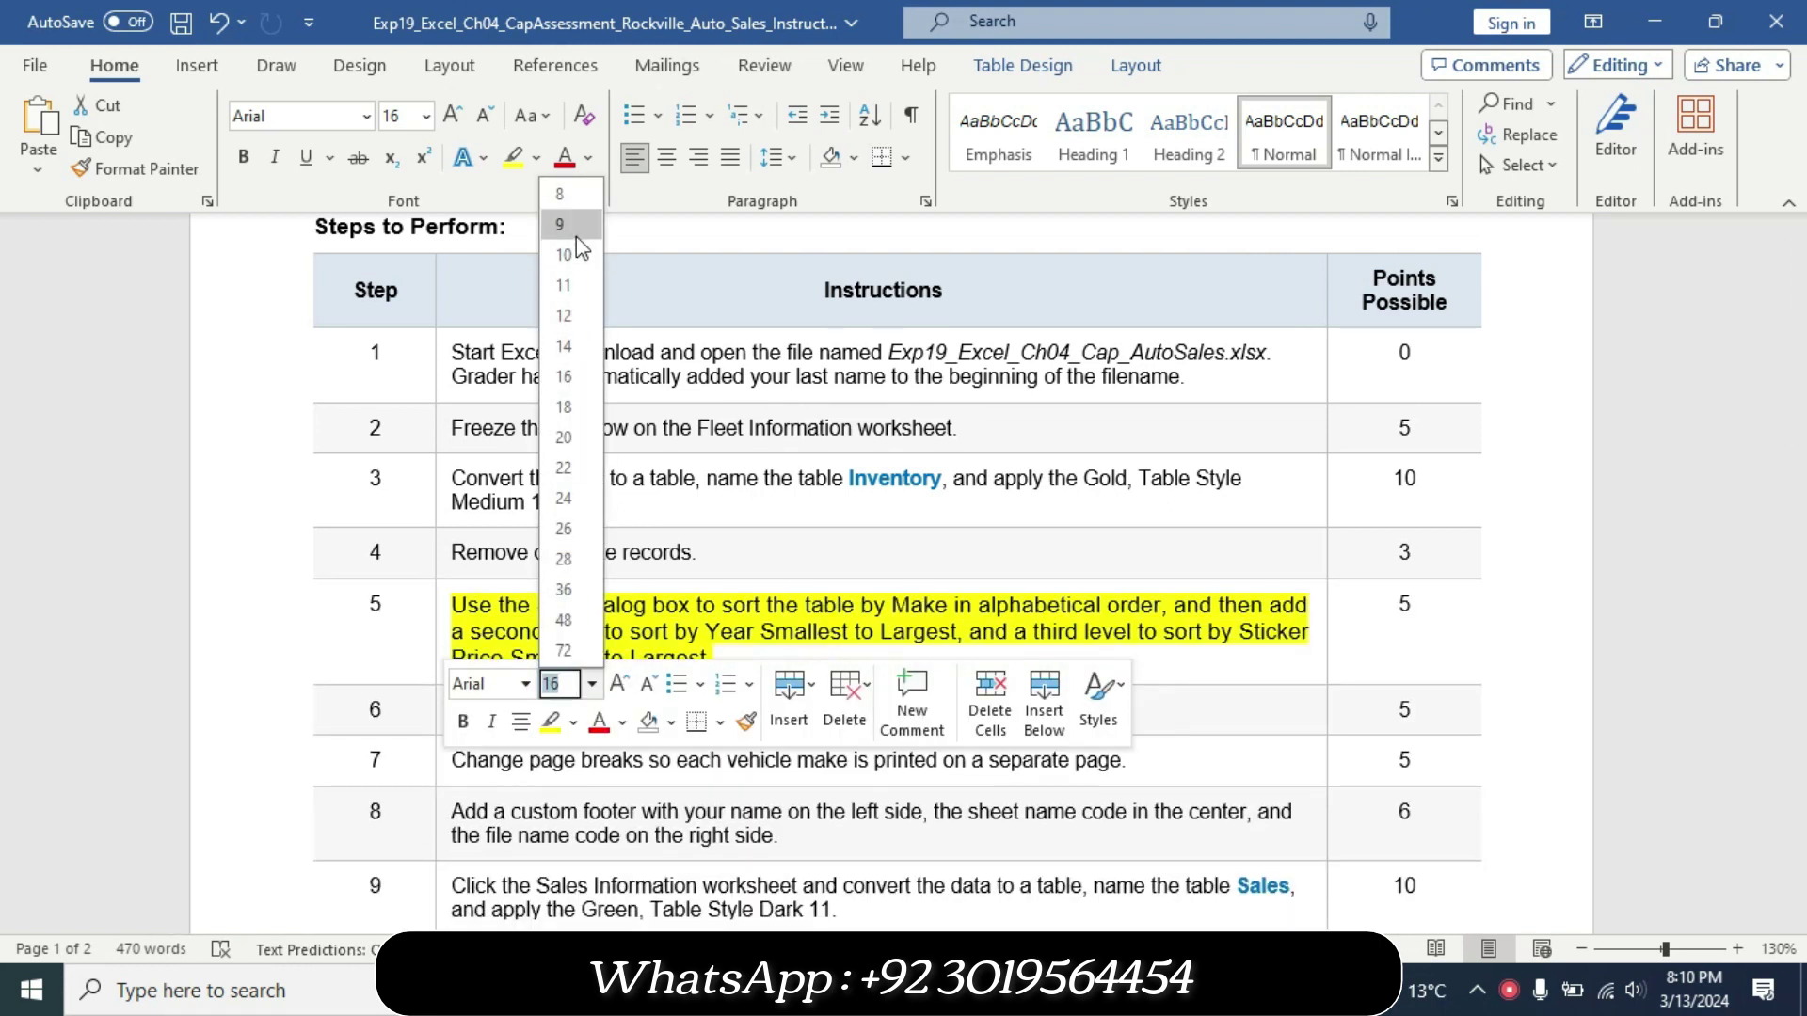
left_click(575, 227)
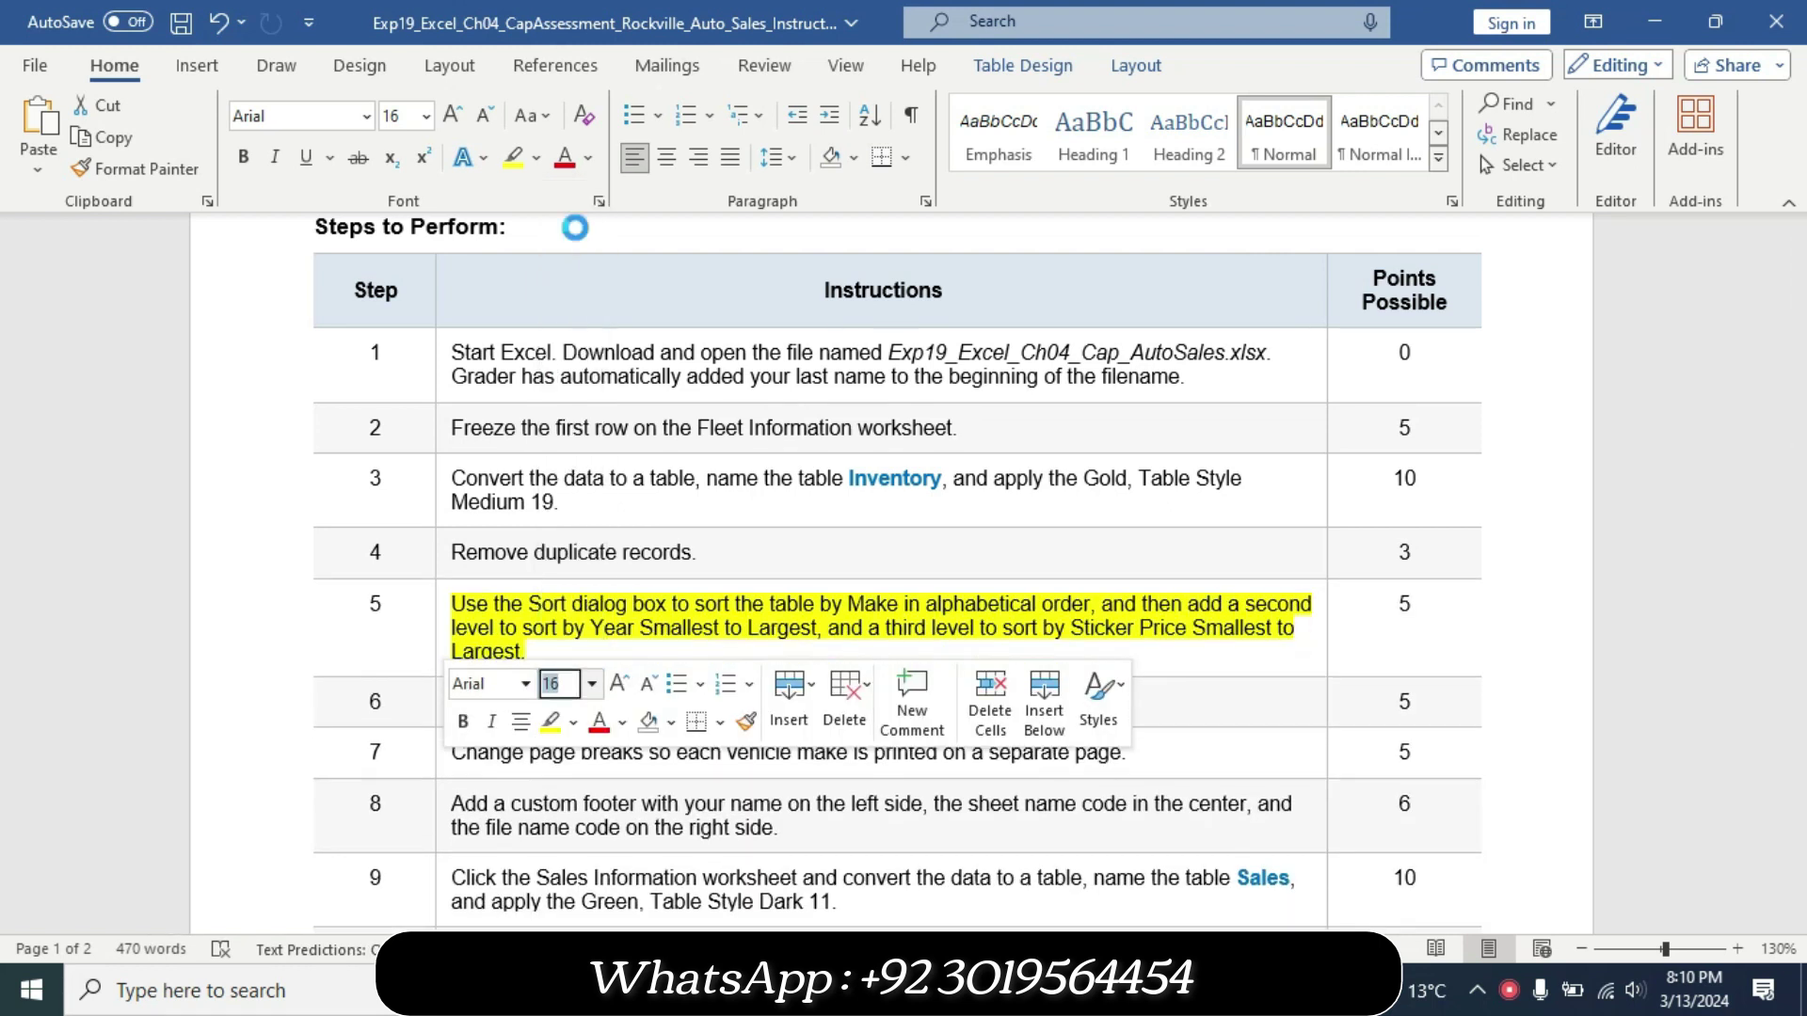
left_click(535, 158)
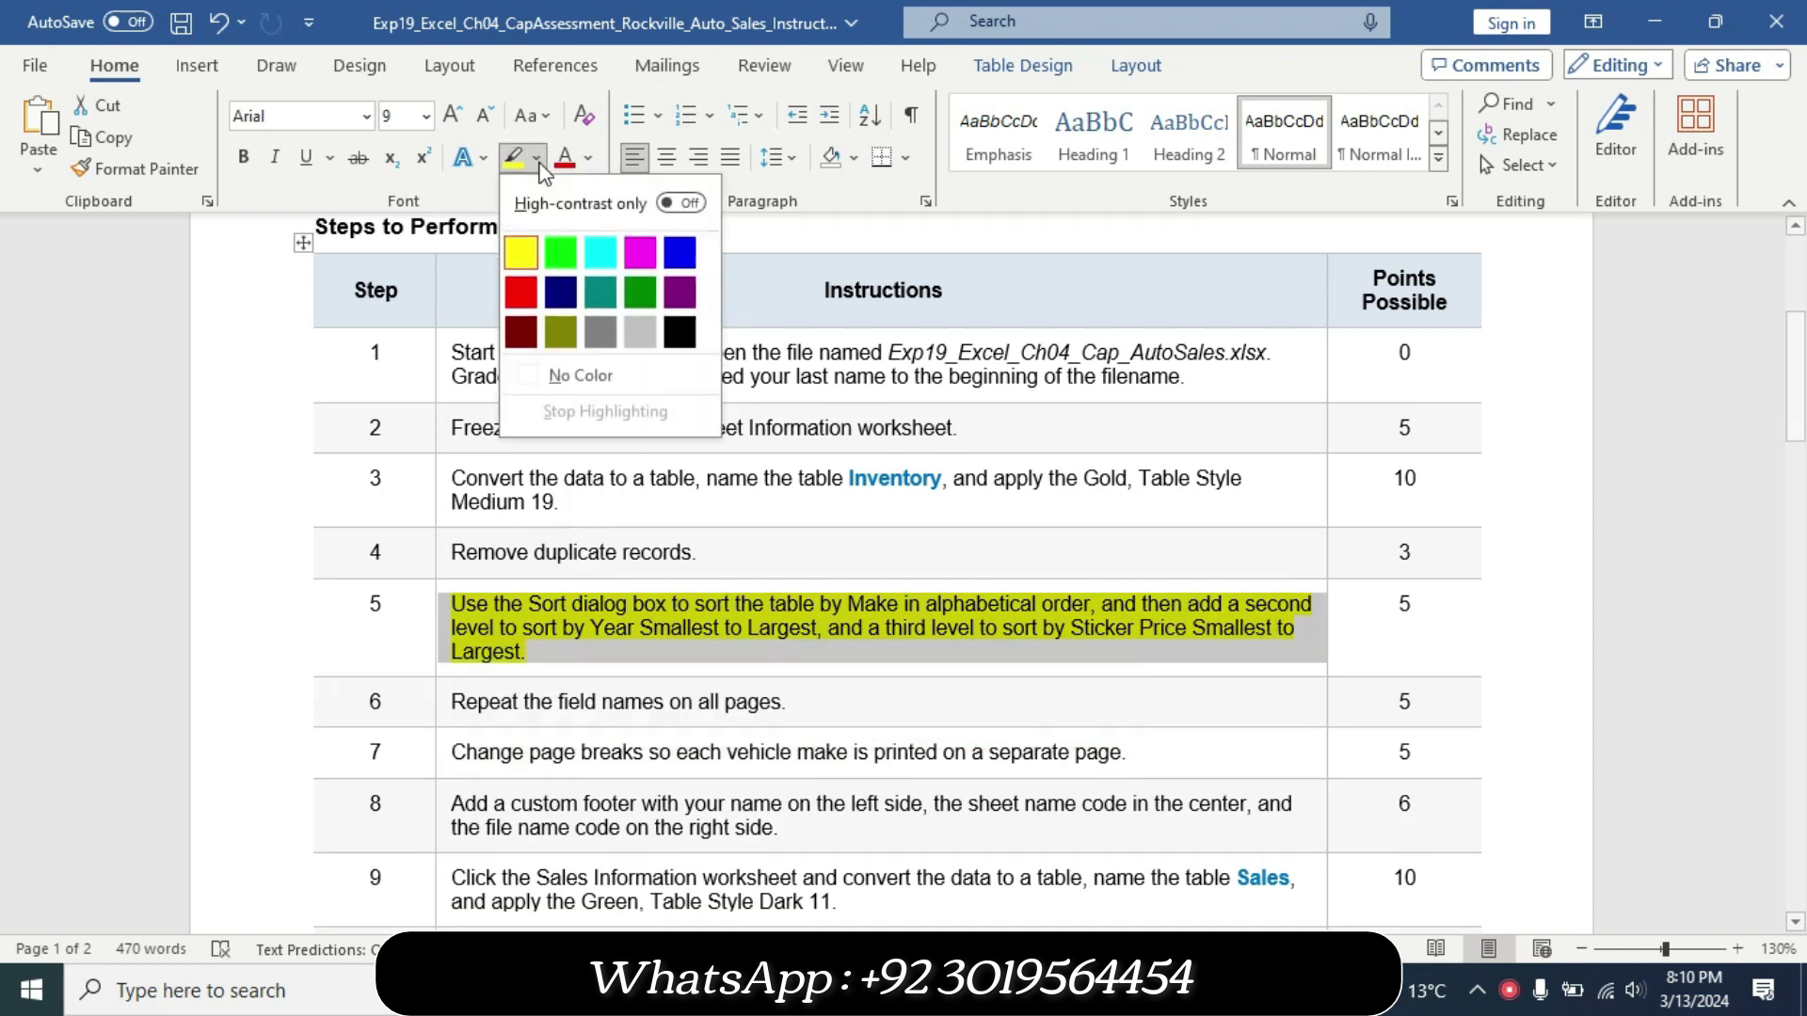
left_click(574, 367)
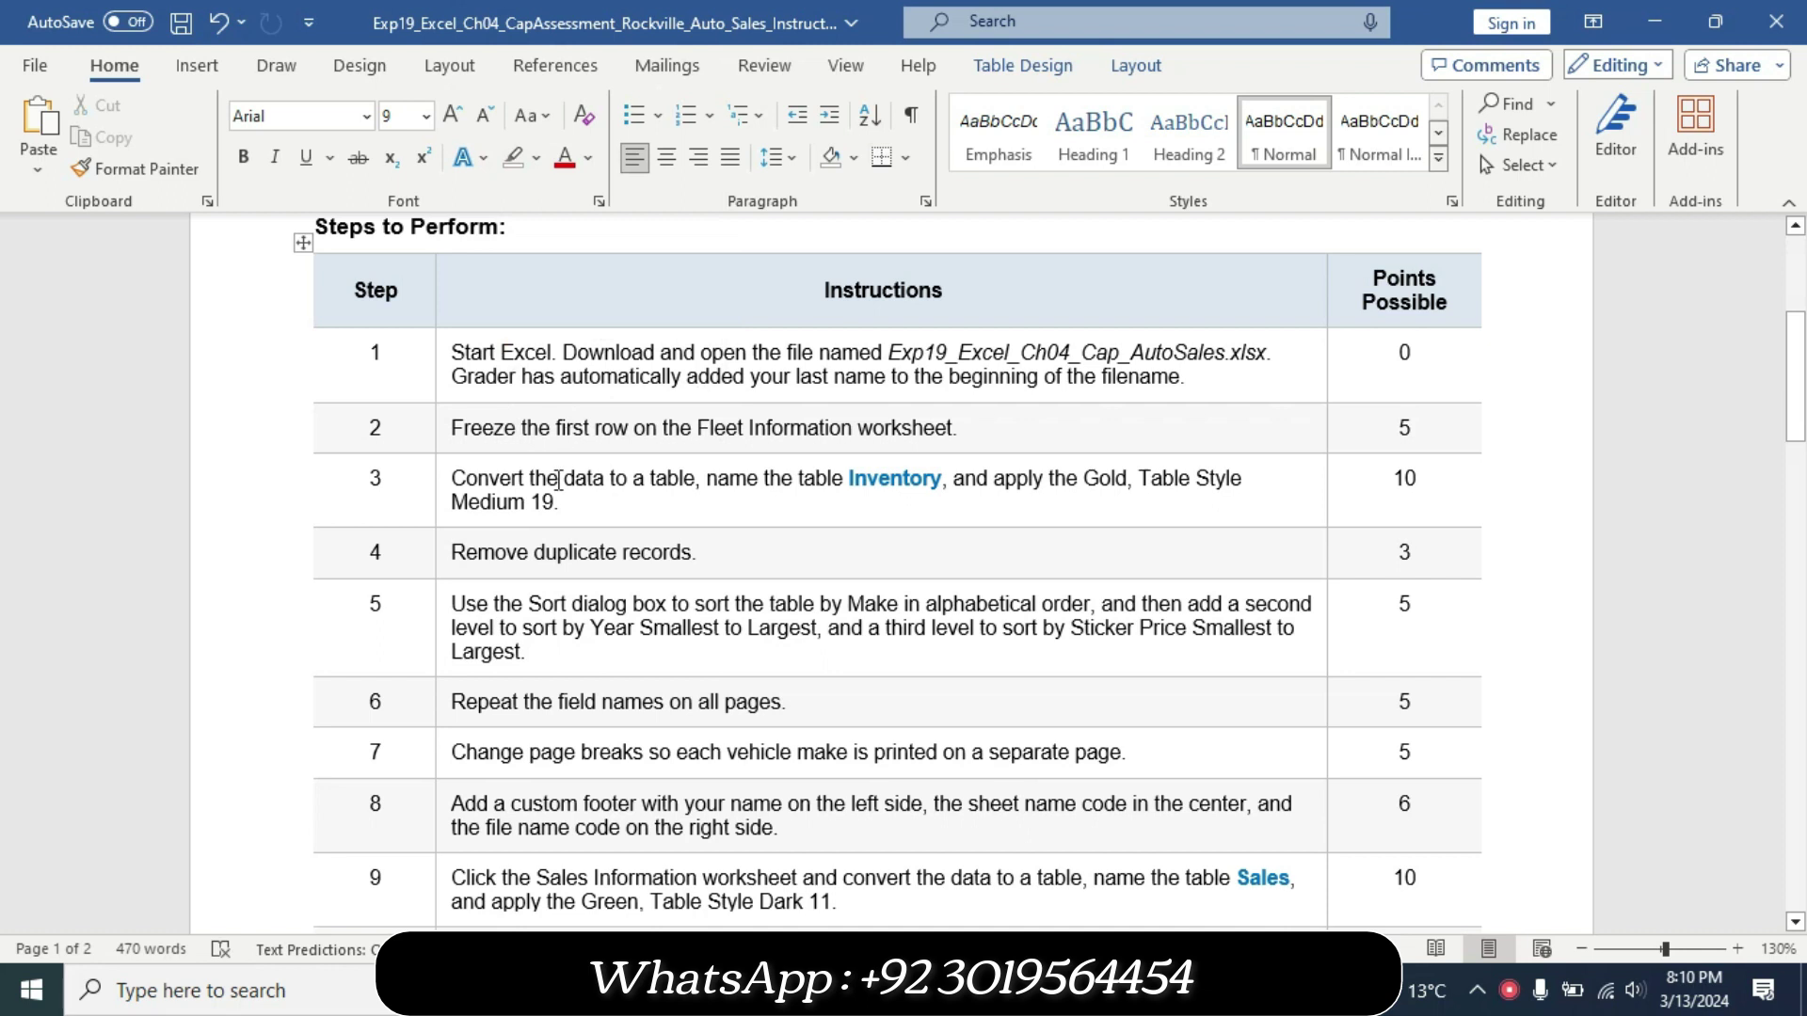
Make step 6's repeat-field-names instruction 16 pt with yellow highlighting.
left_click(434, 721)
left_click(585, 633)
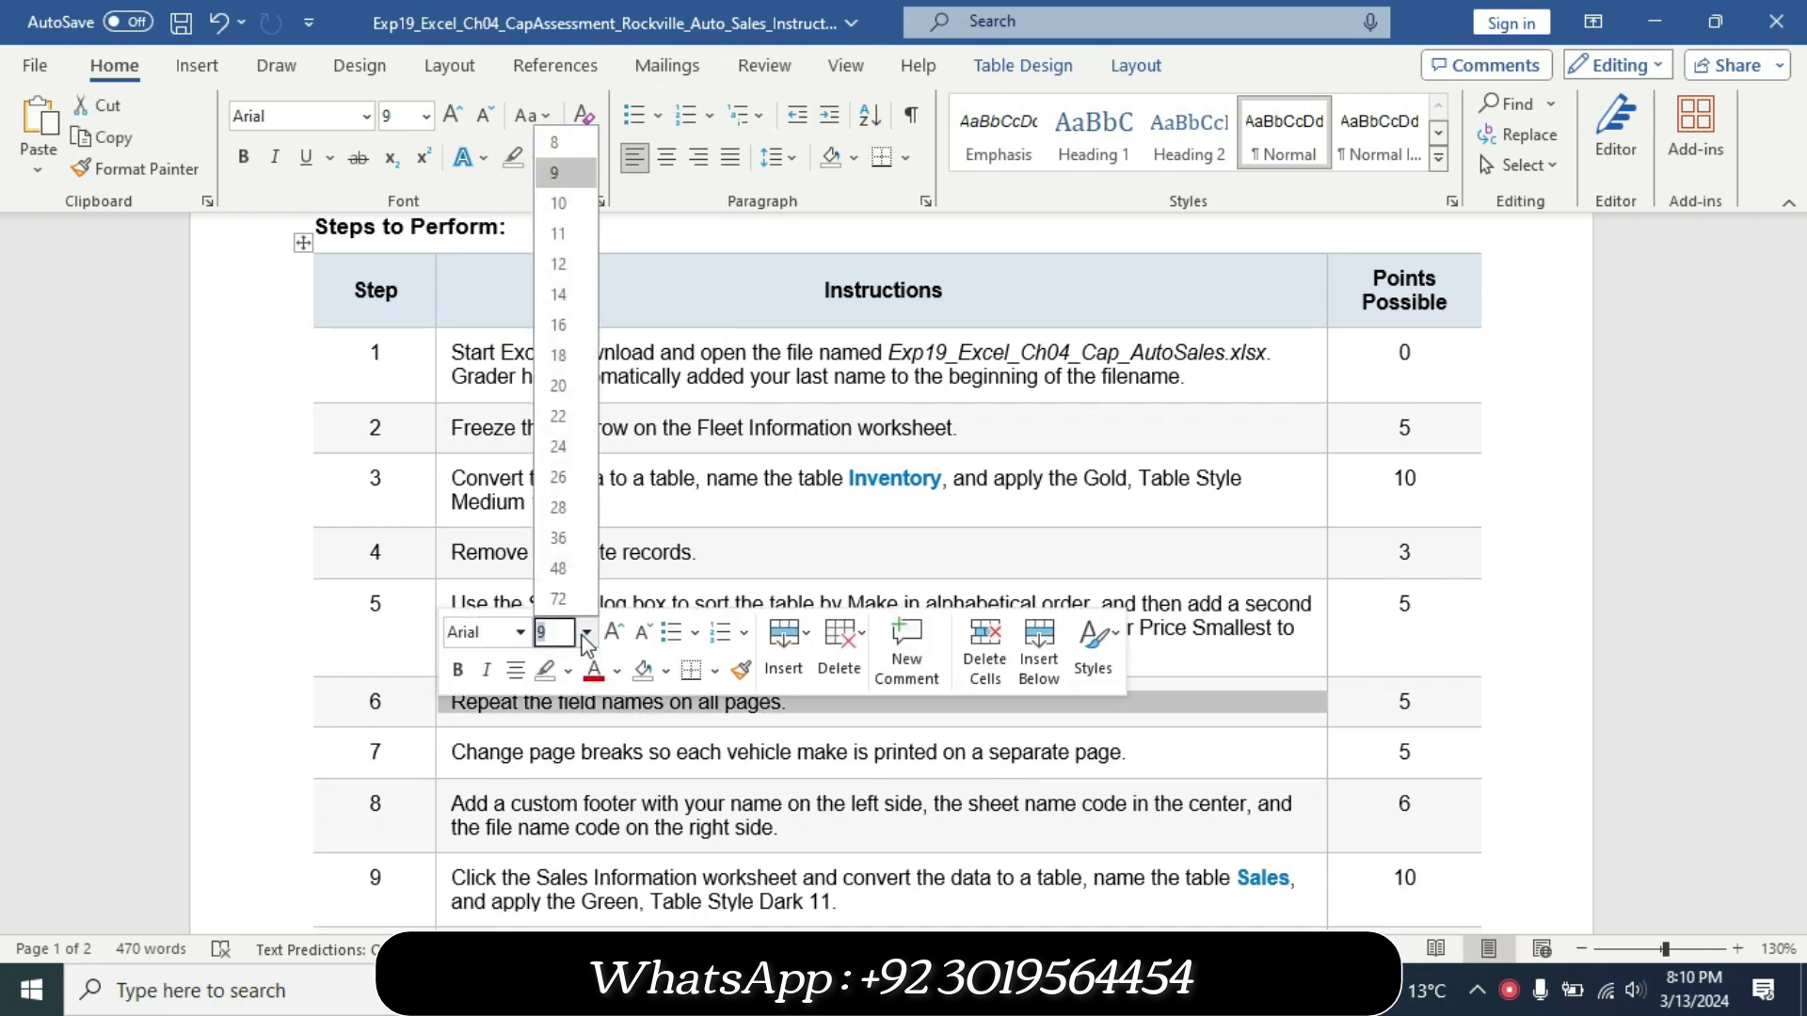
left_click(574, 332)
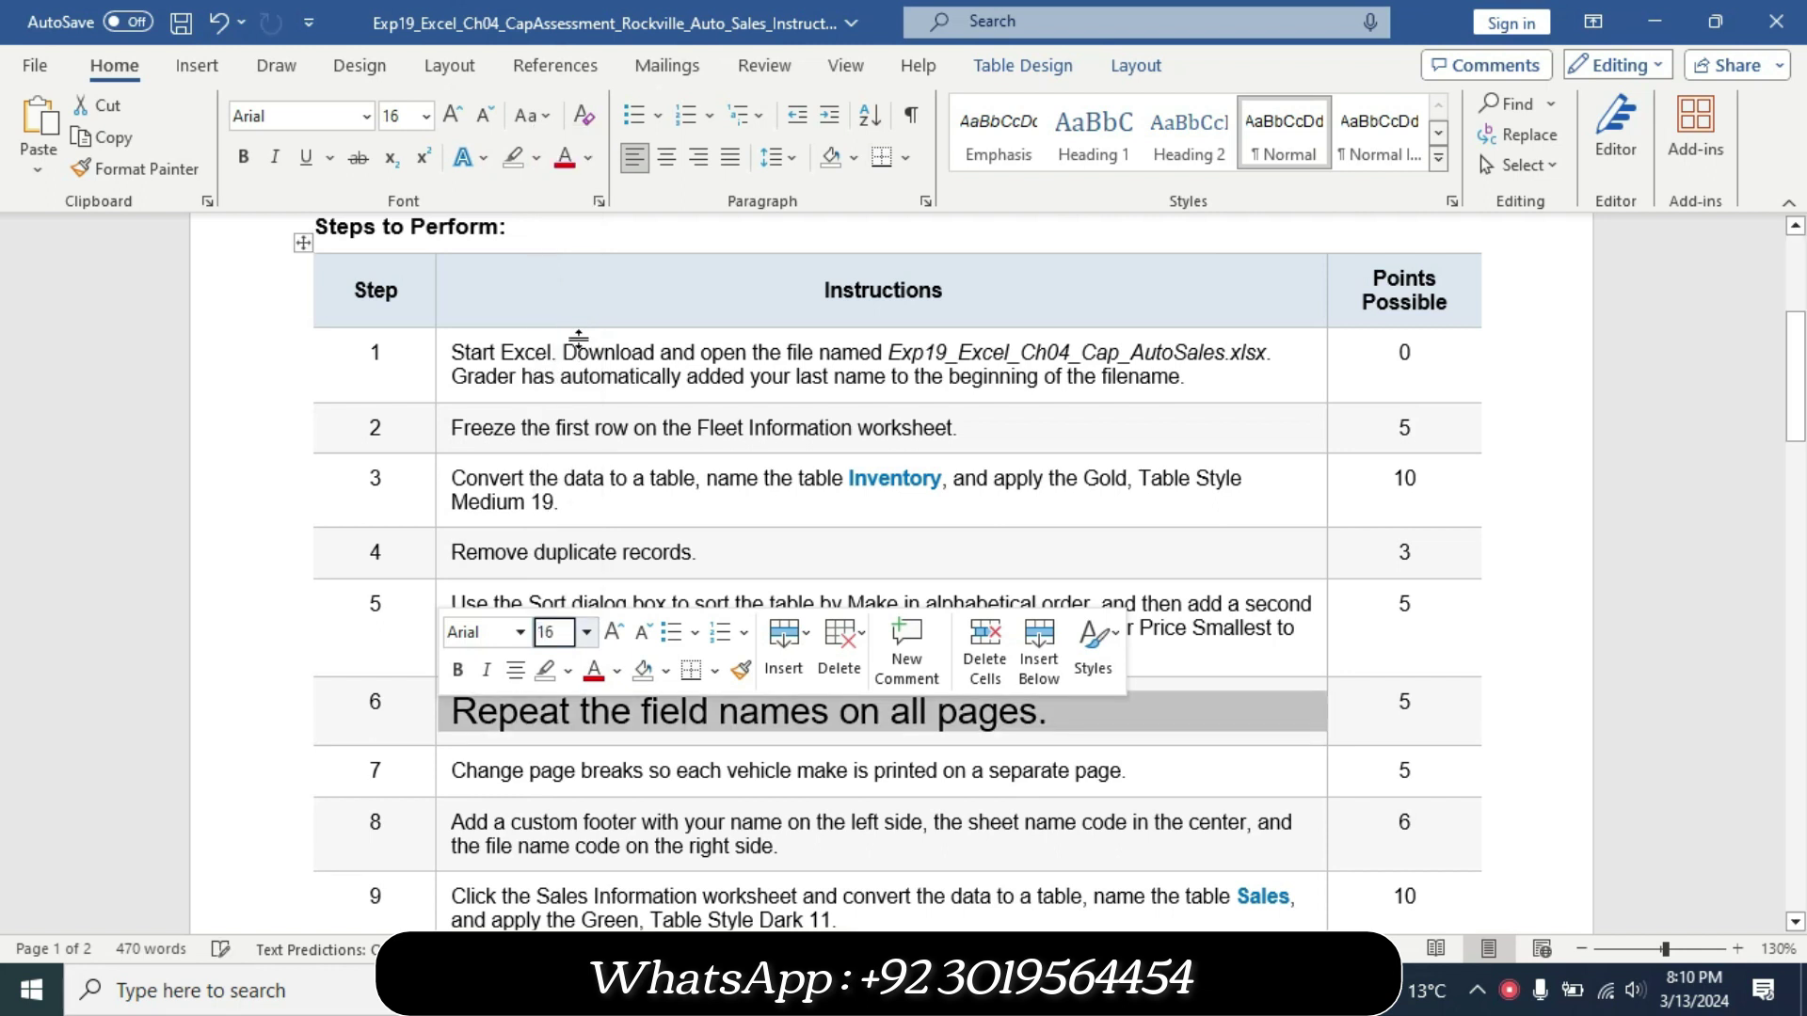
left_click(539, 160)
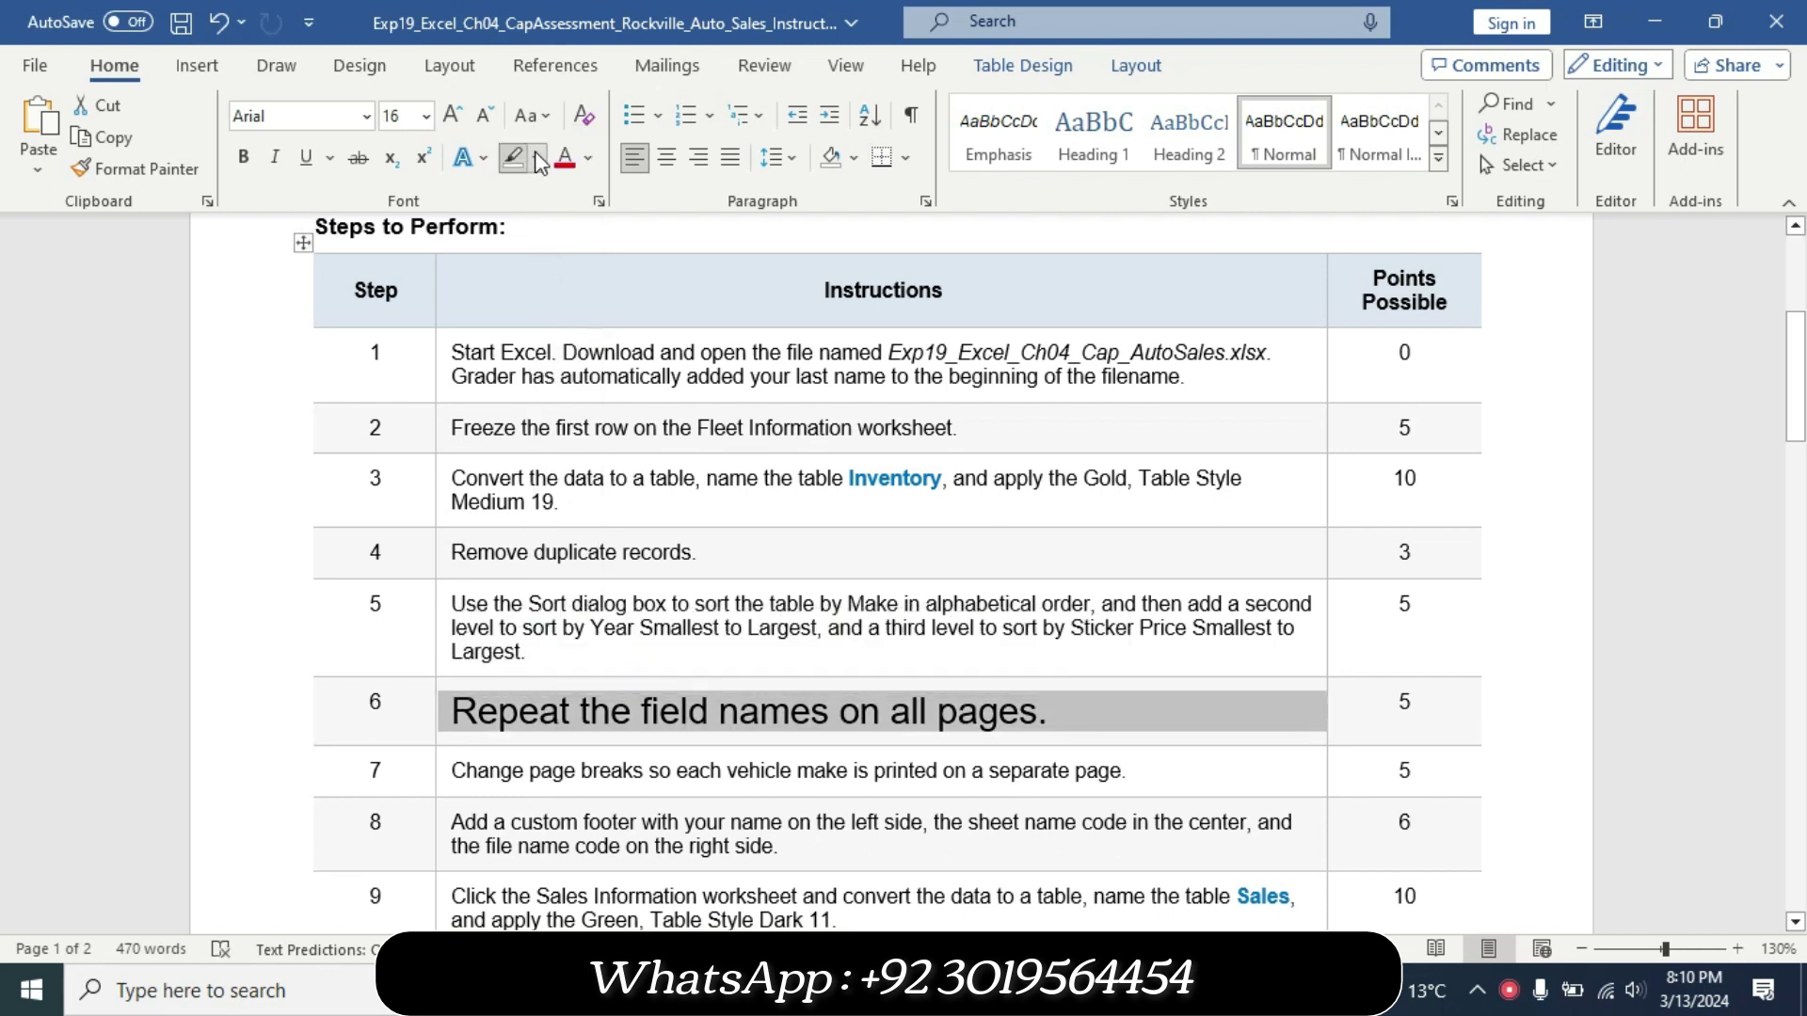
left_click(527, 242)
left_click_drag(453, 713, 1040, 711)
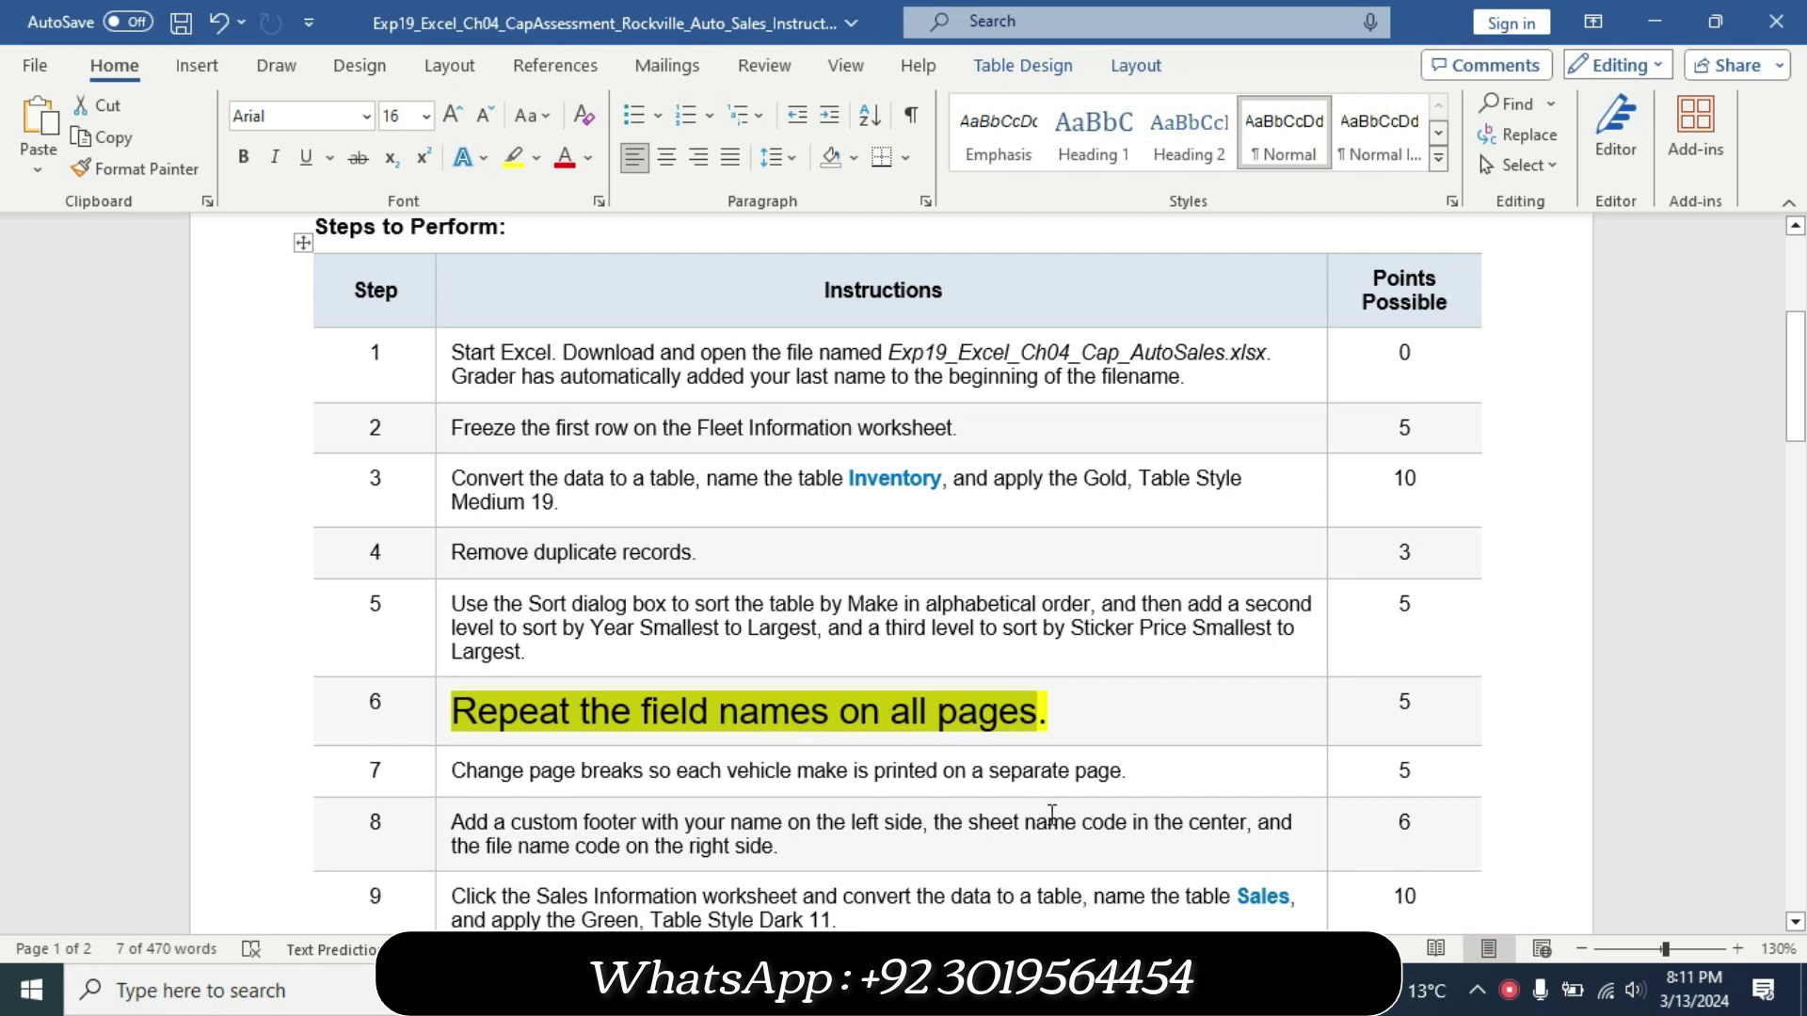
key("alt+Tab")
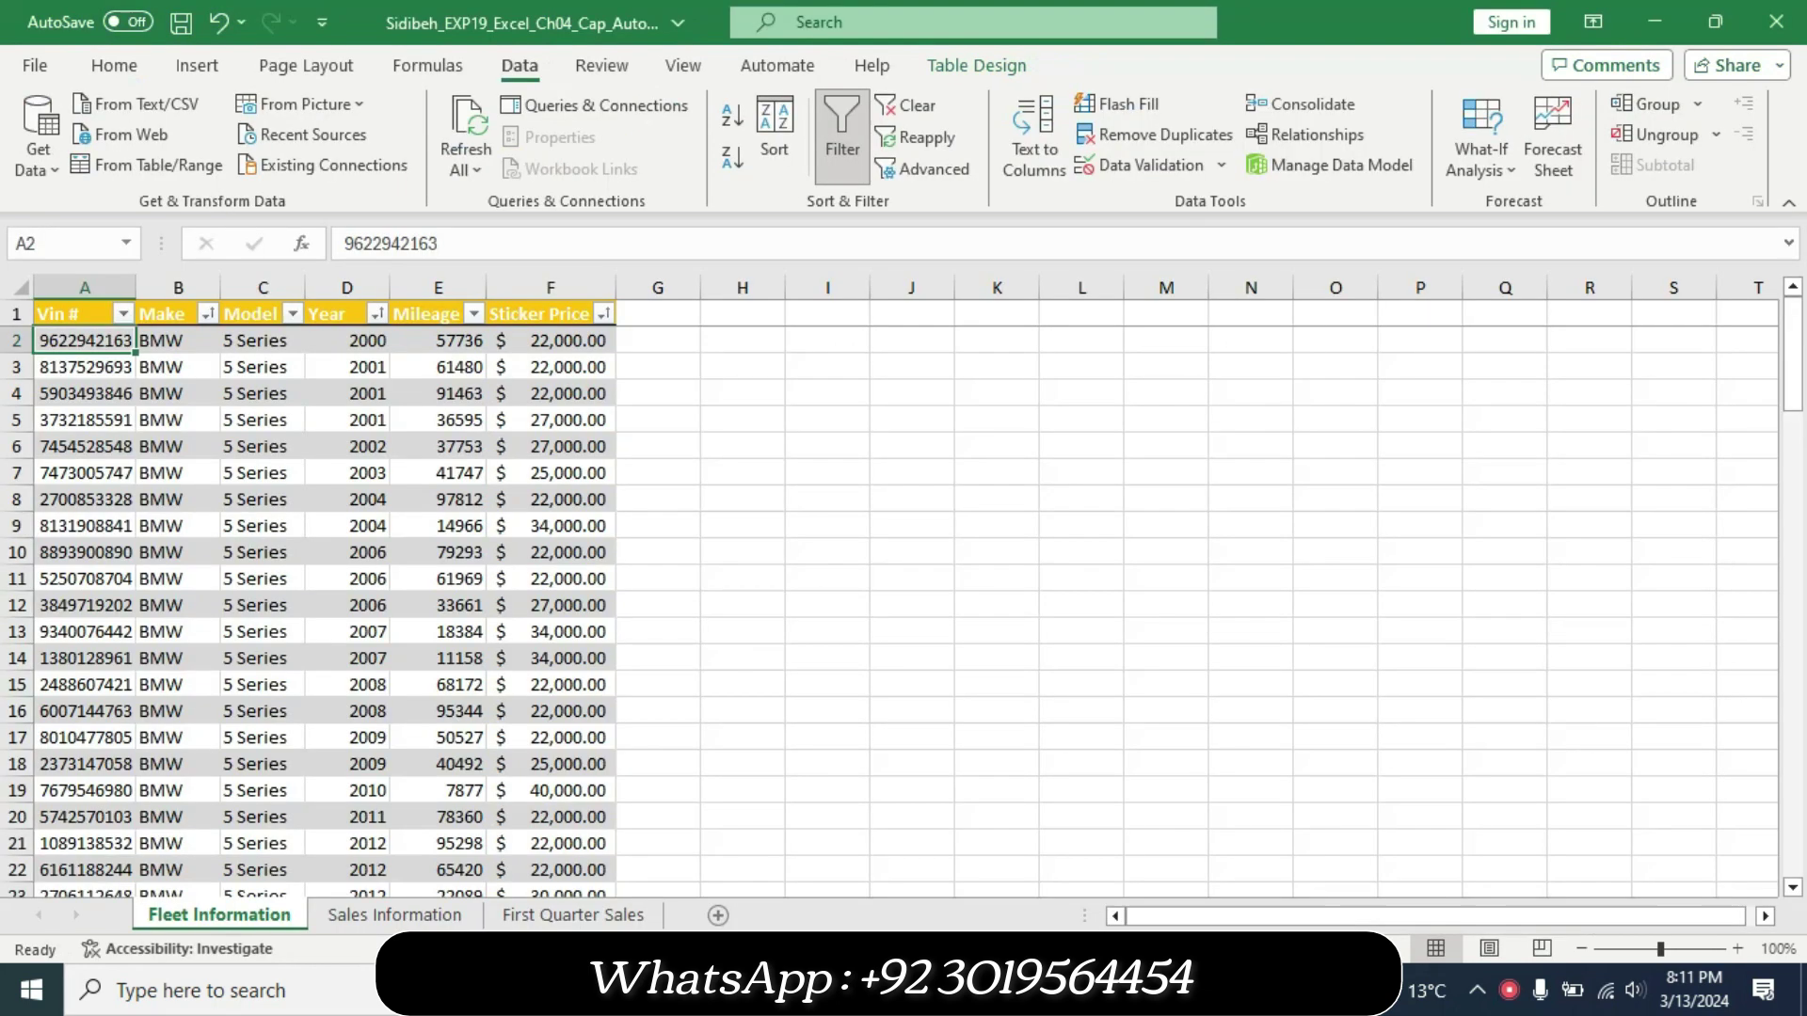
Set Print Titles so row 1 ($1:$1) repeats at the top of every page.
left_click(458, 340)
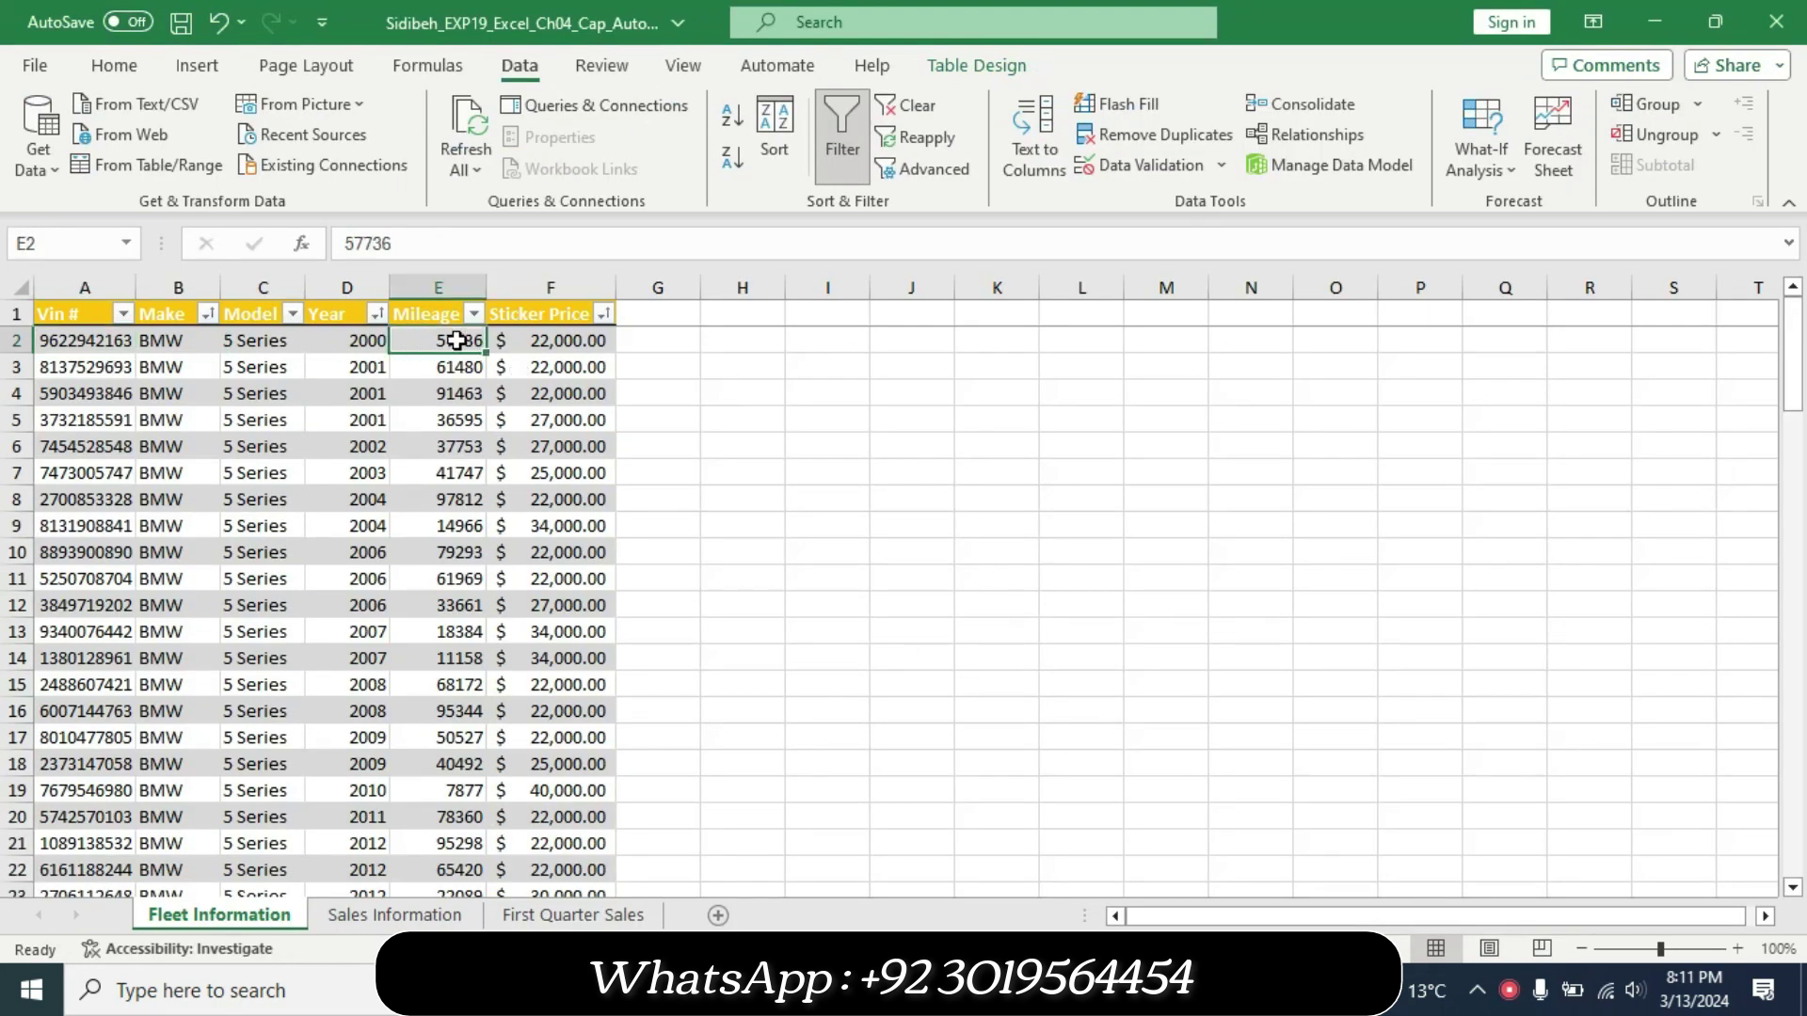
left_click(294, 72)
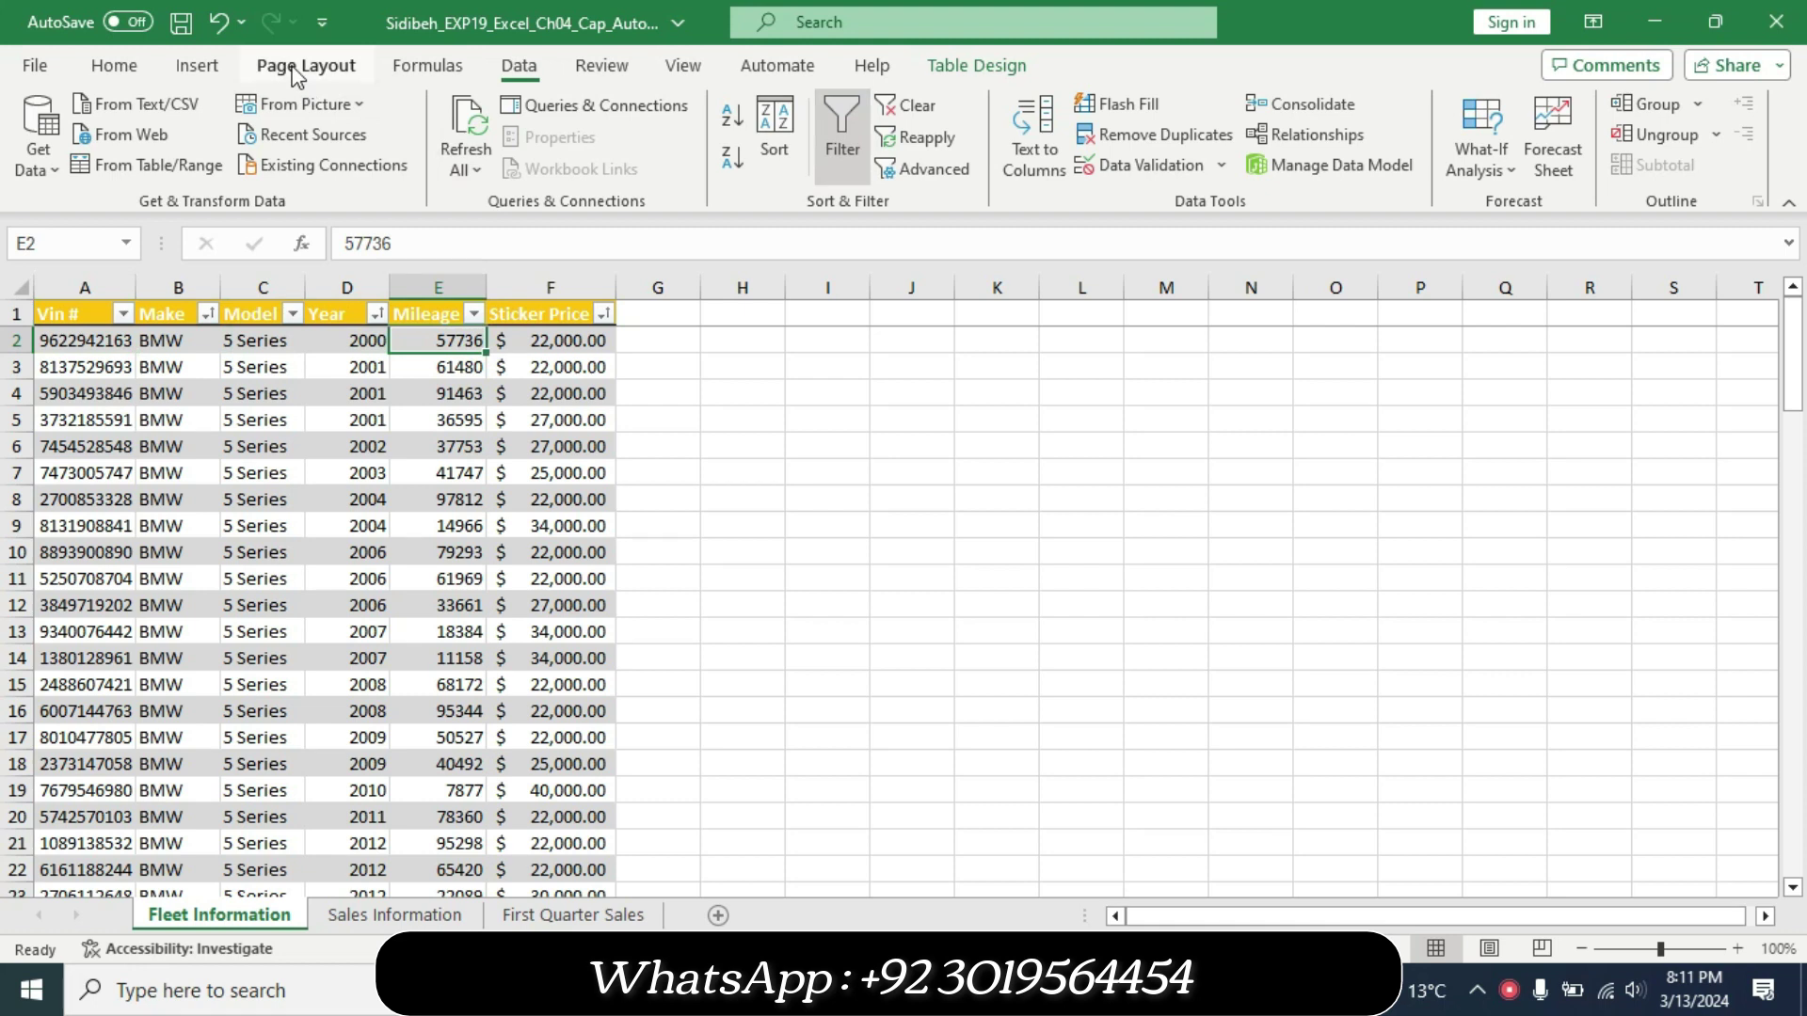
left_click(628, 122)
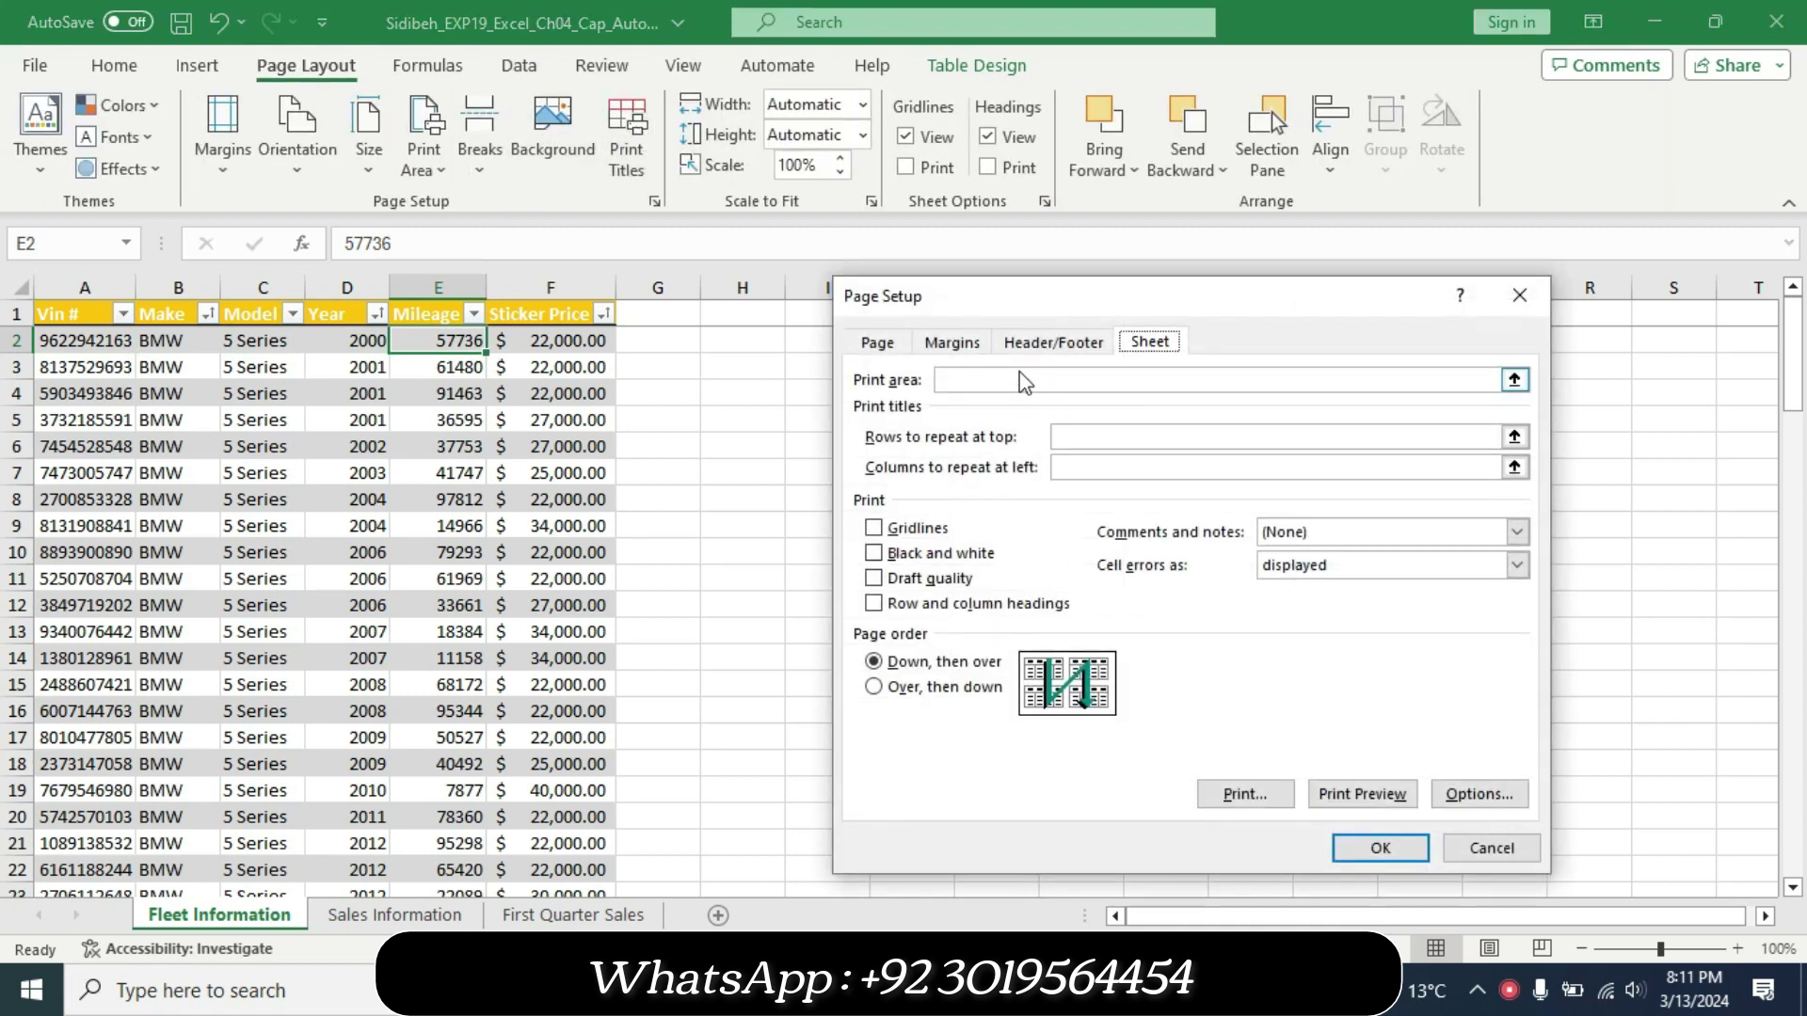
left_click(1076, 440)
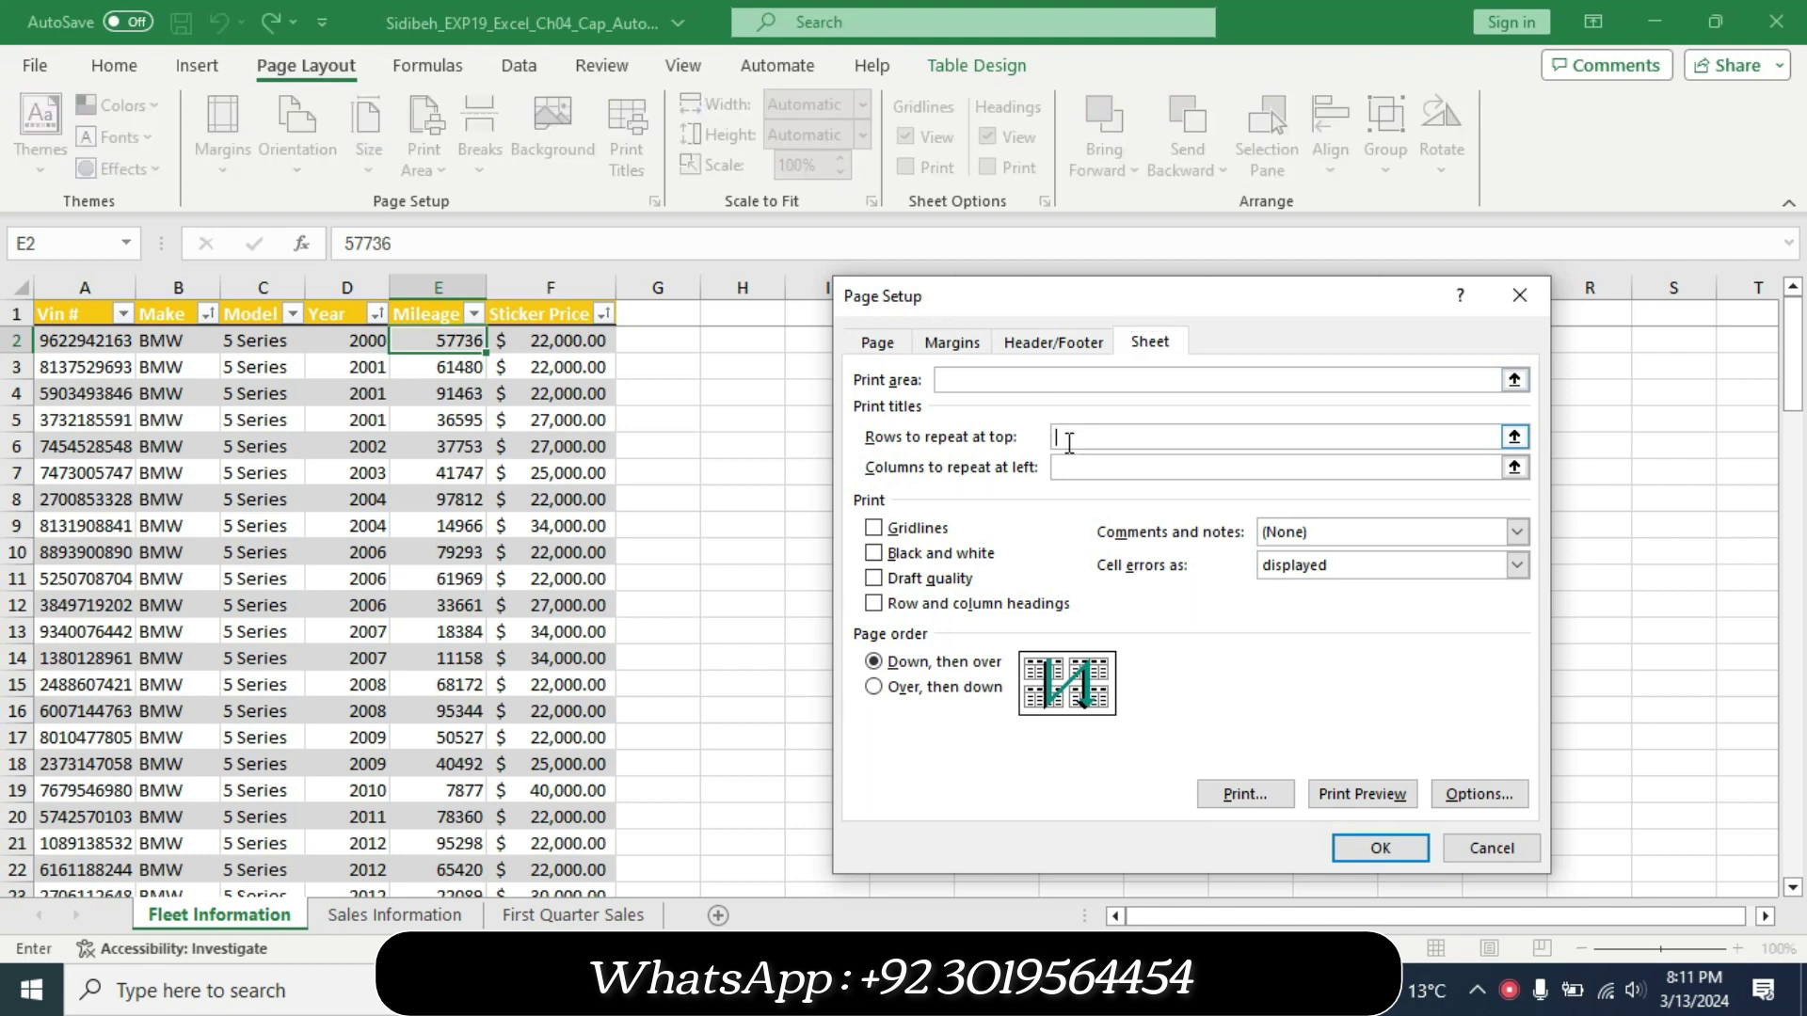
left_click(25, 314)
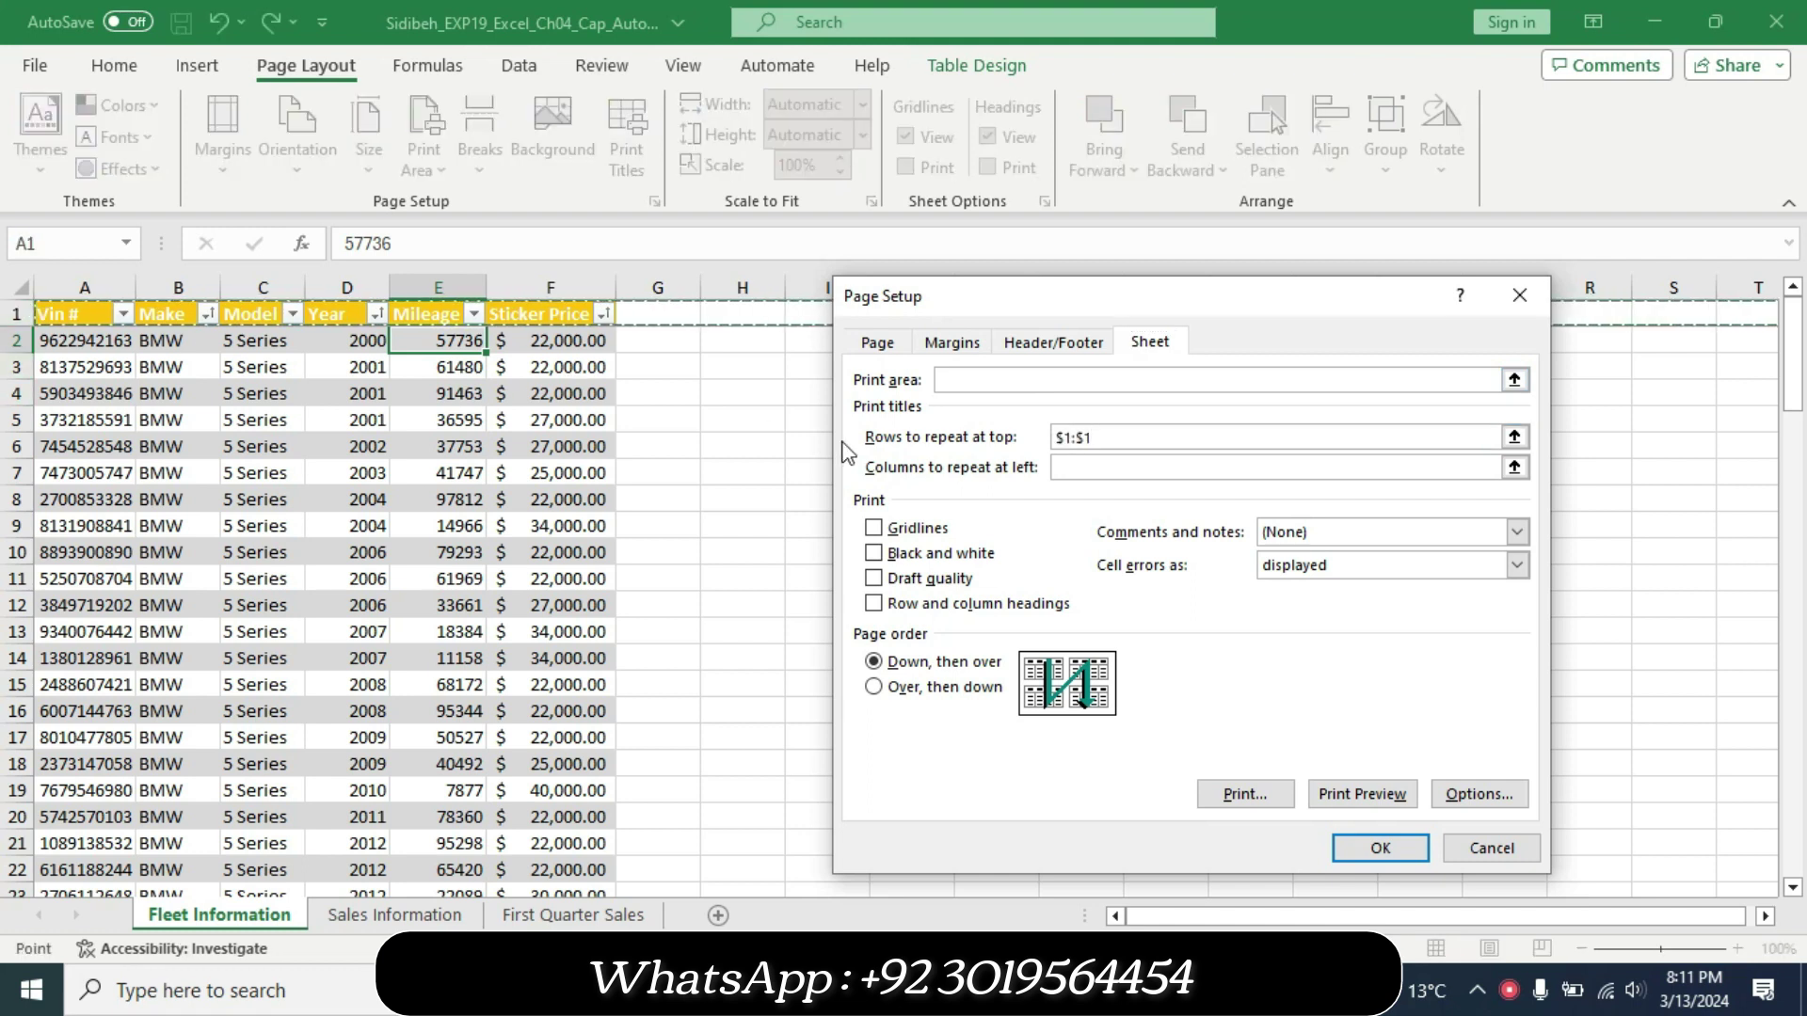
left_click(1365, 845)
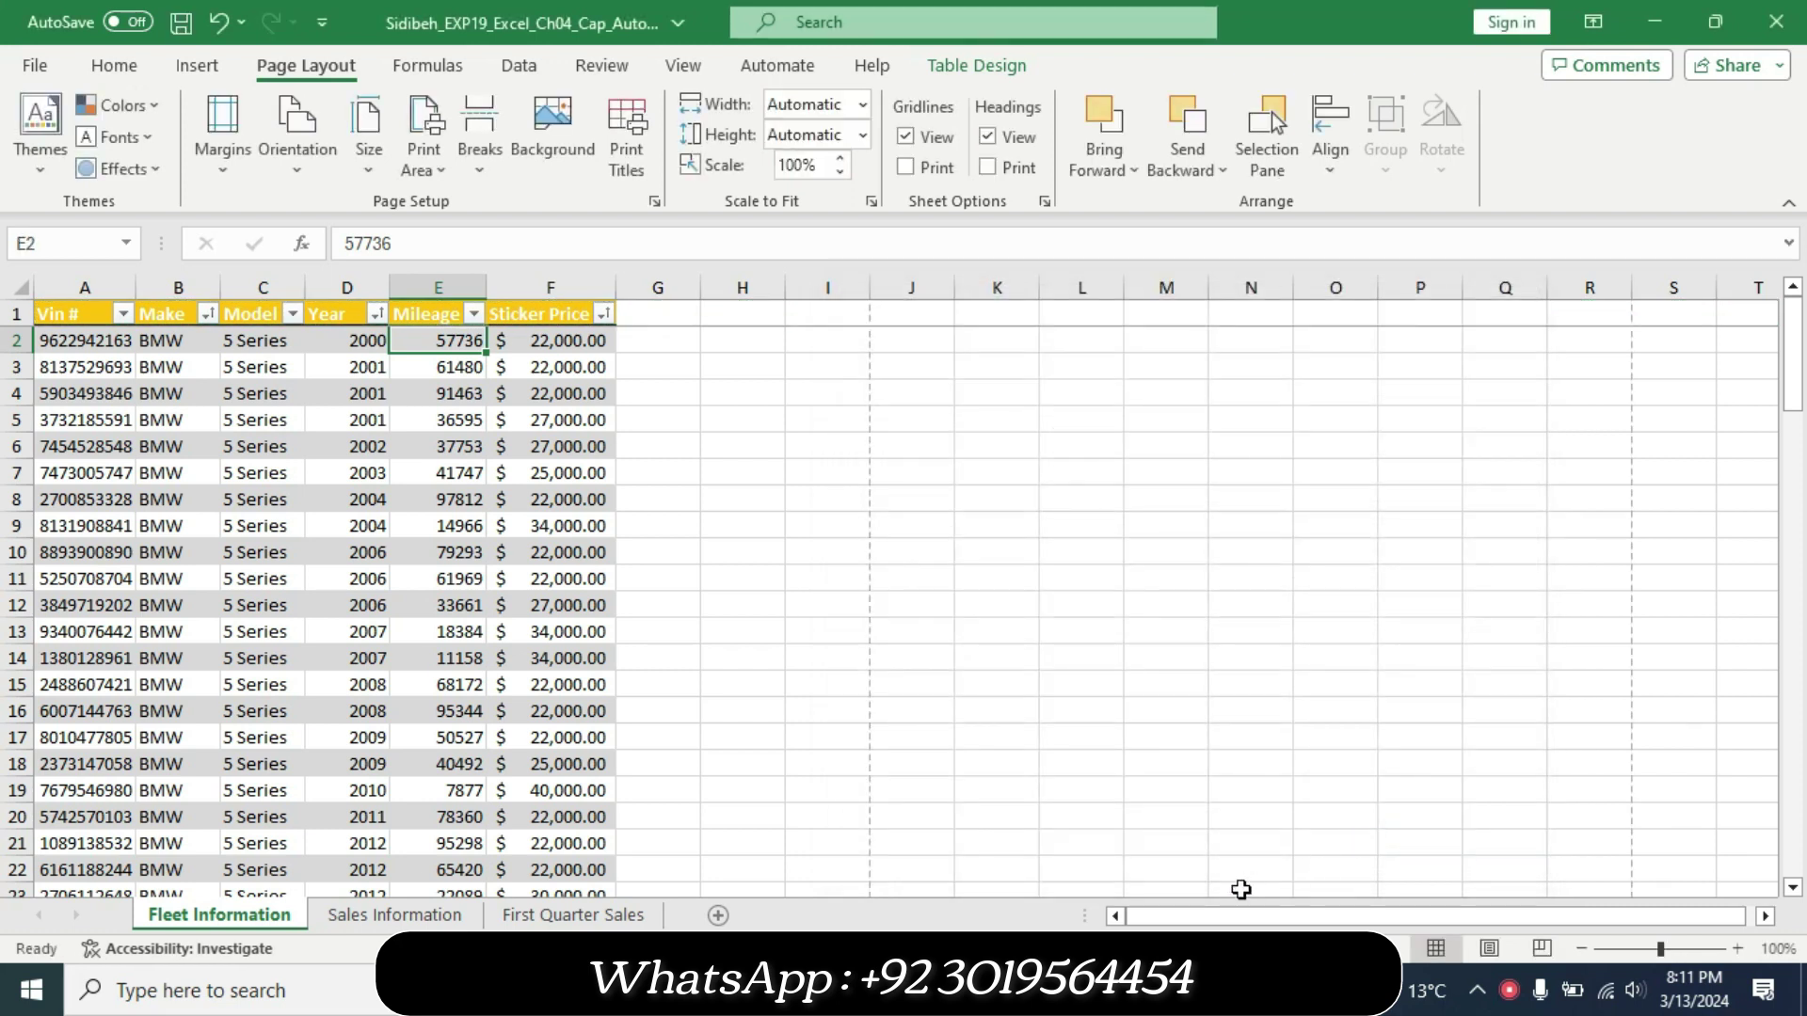
mouse_move(1797, 320)
left_mouse_down()
mouse_move(1801, 530)
mouse_move(1745, 414)
mouse_move(1736, 301)
left_mouse_up()
Return step 6's text to 9 pt with no highlight.
key("alt+Tab")
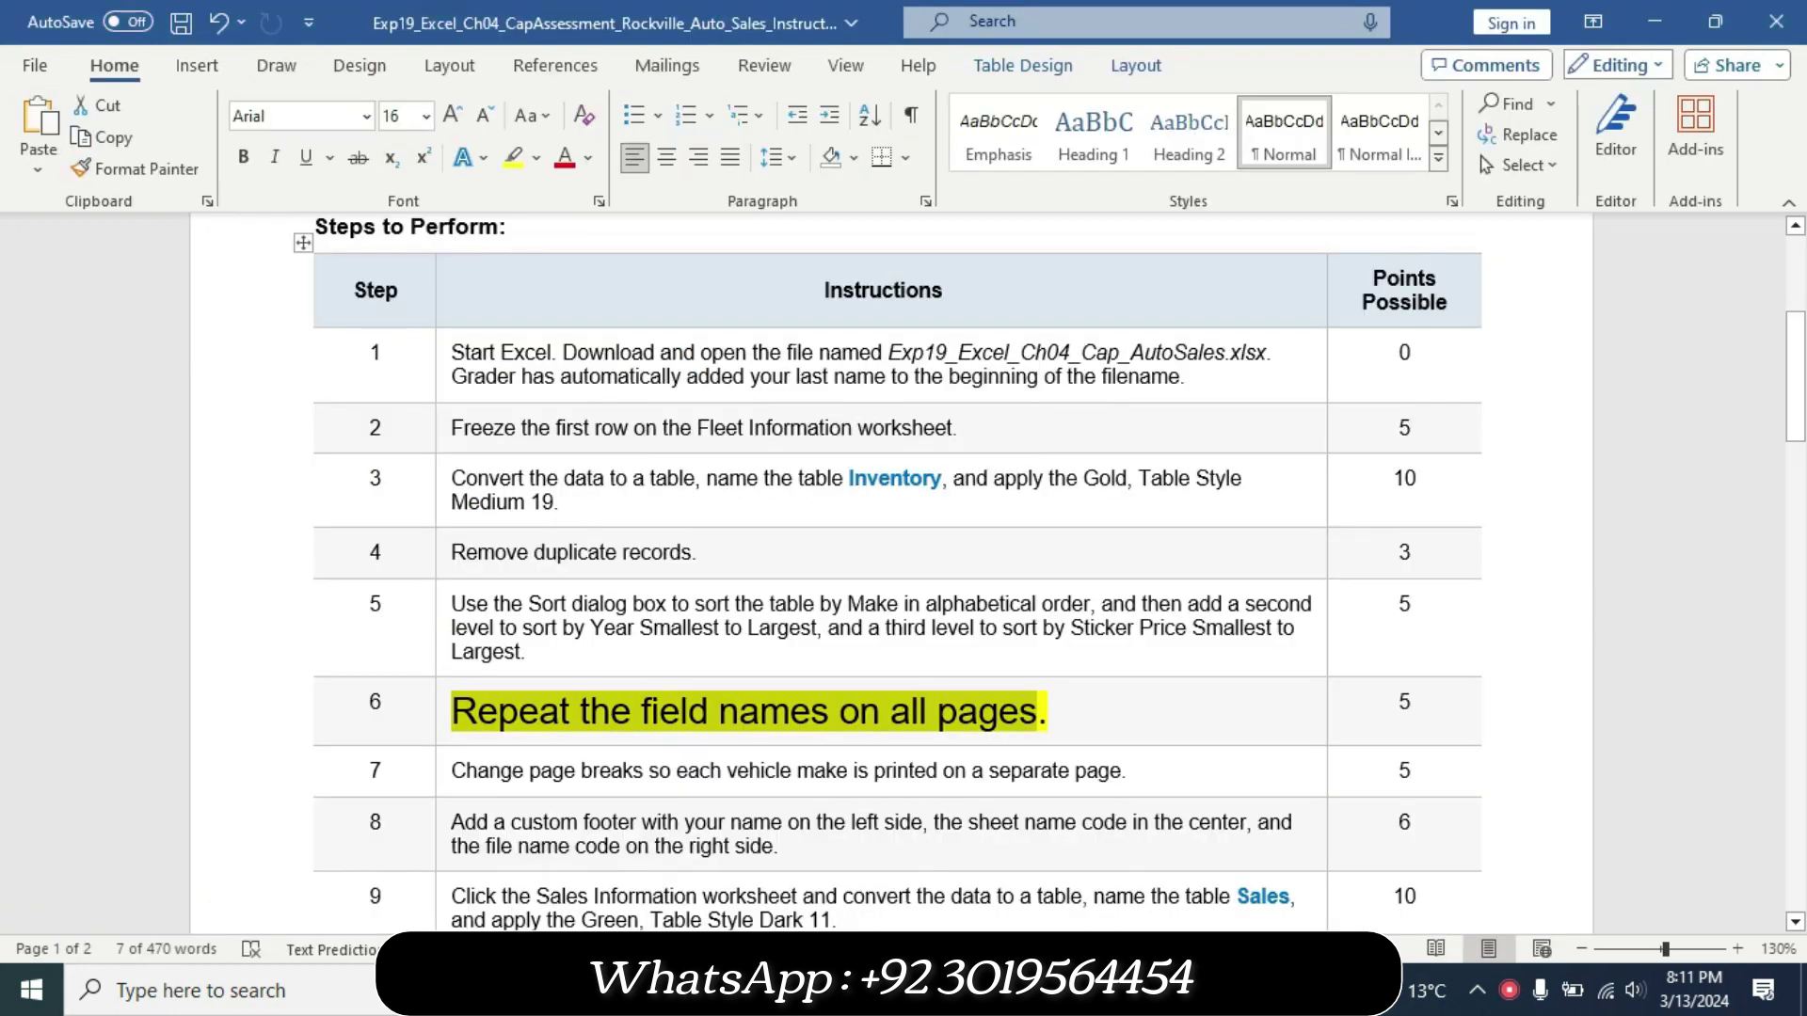
left_click(440, 741)
left_click(591, 653)
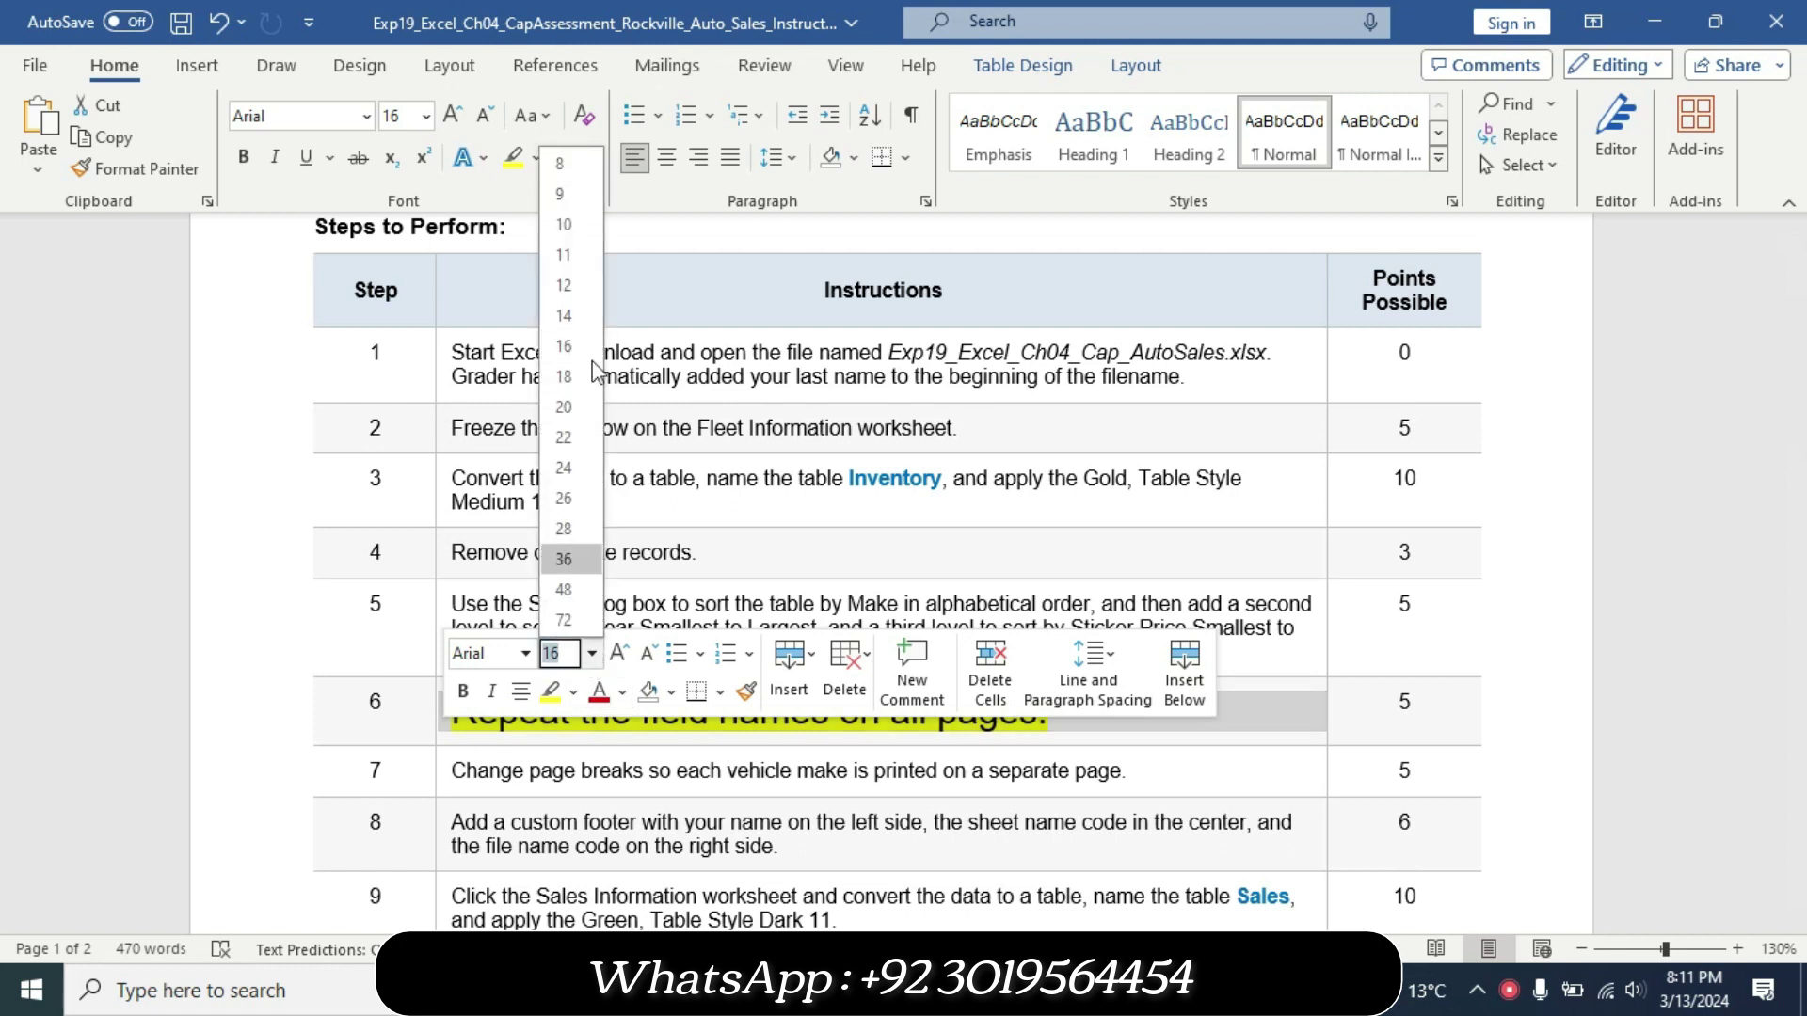
left_click(560, 194)
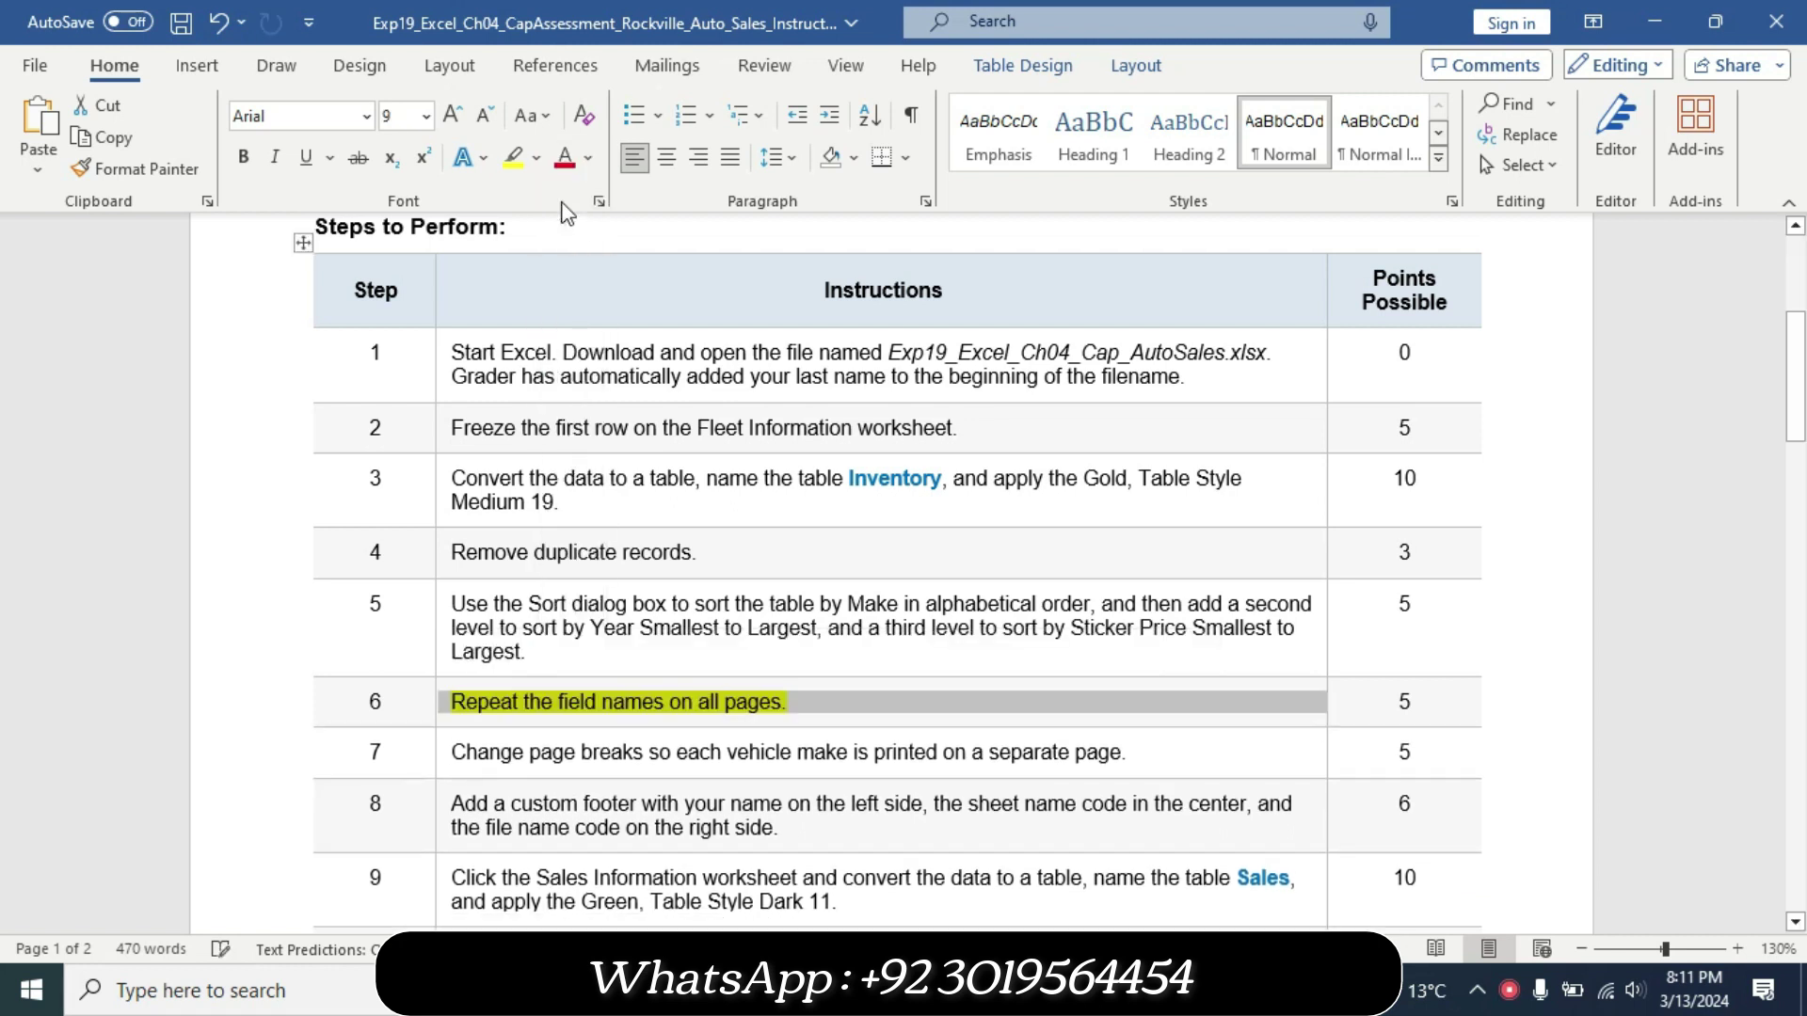
left_click(536, 158)
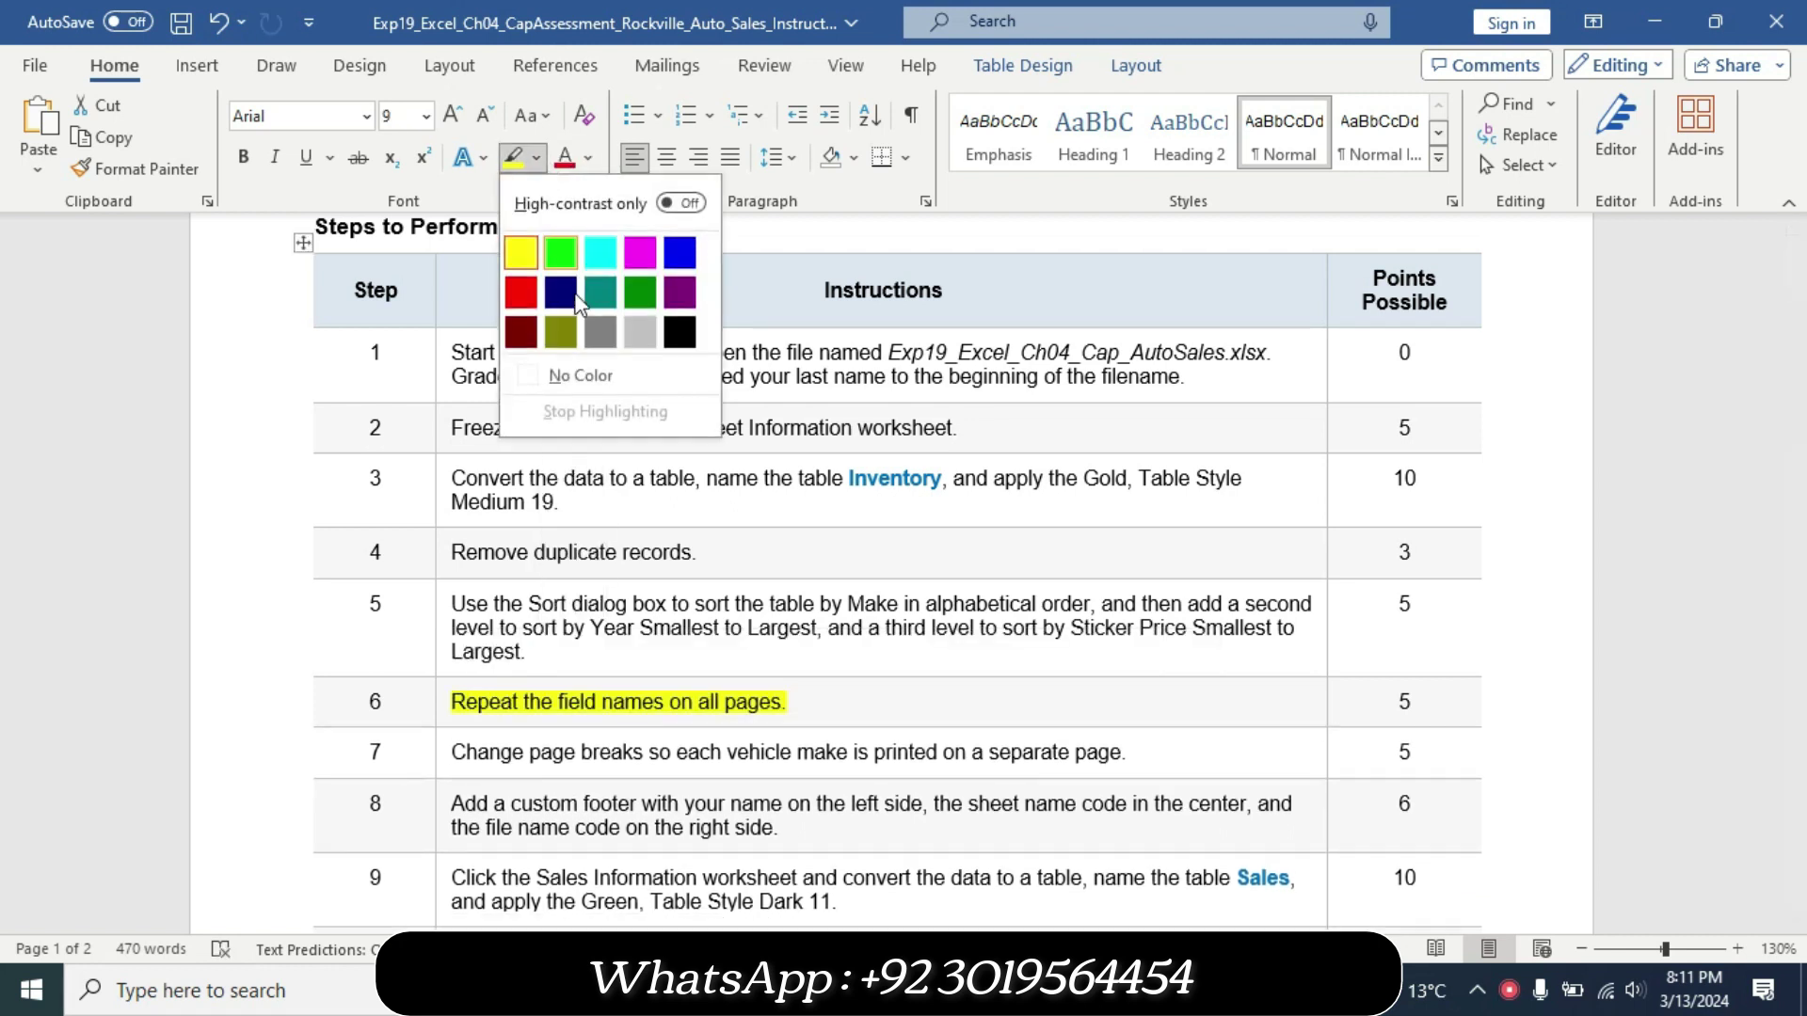
left_click(580, 364)
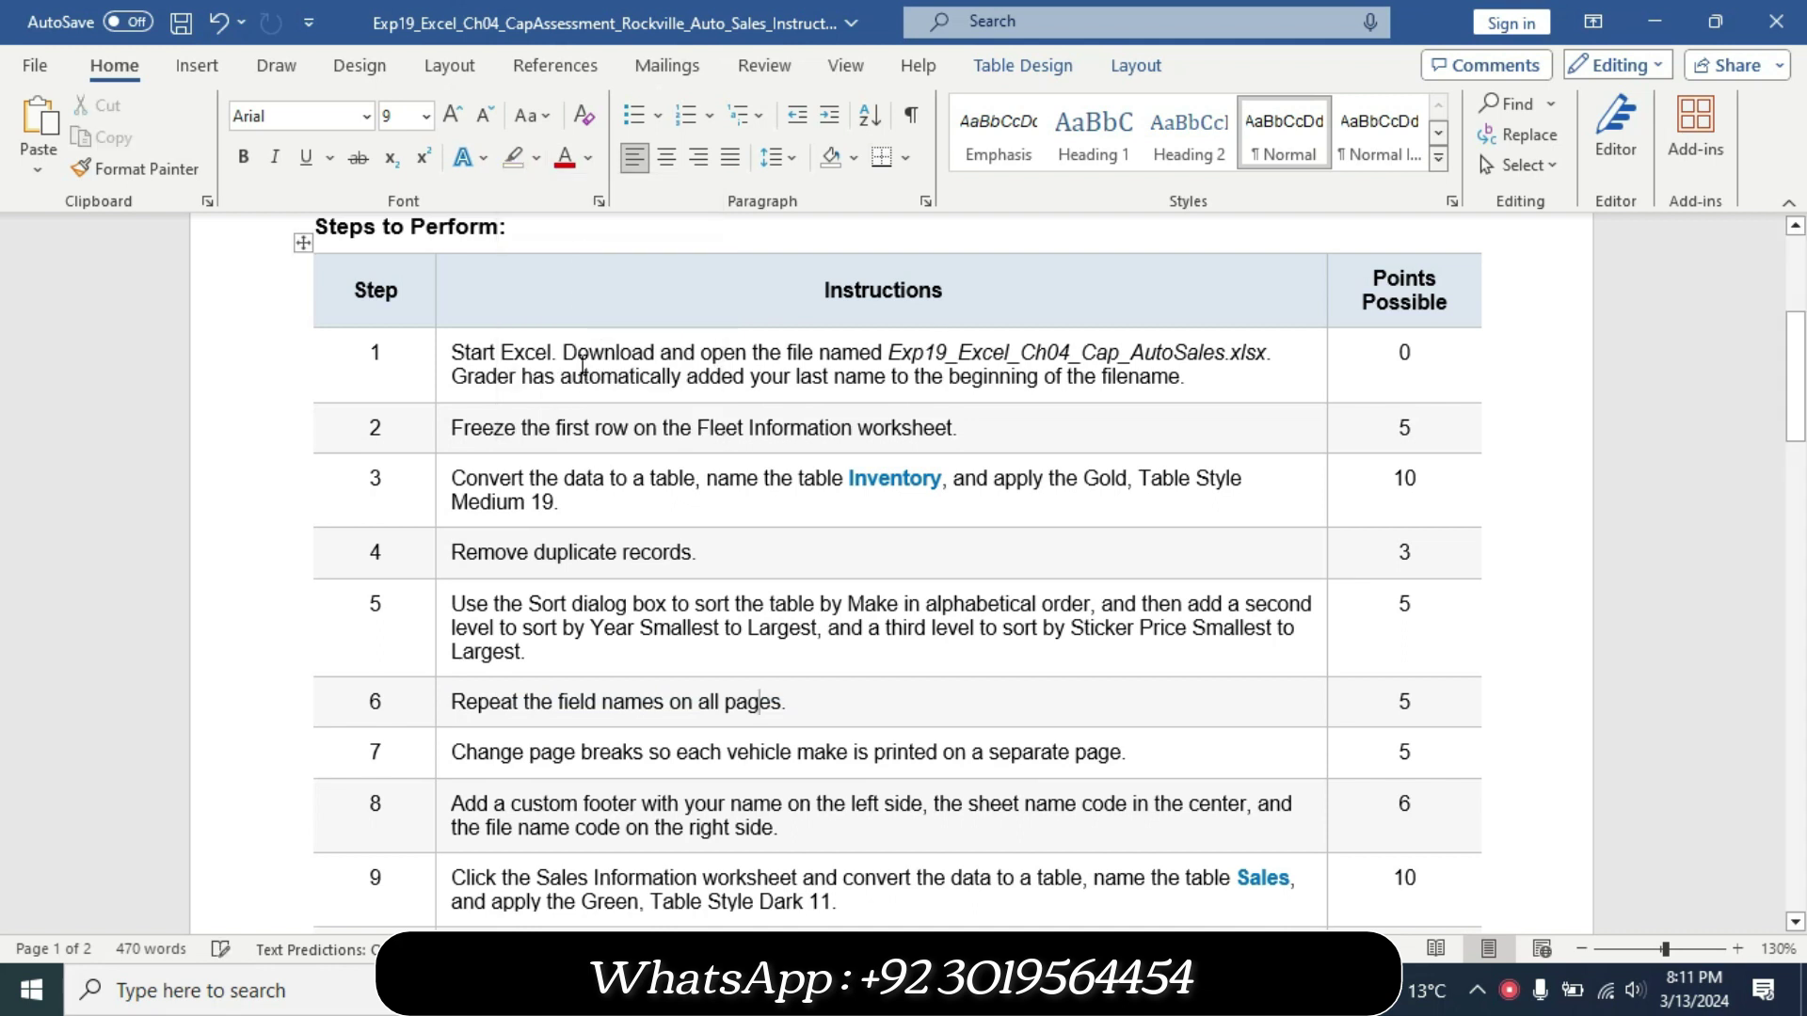
Make step 7's page-break instruction 16 pt with yellow highlighting.
left_click(434, 764)
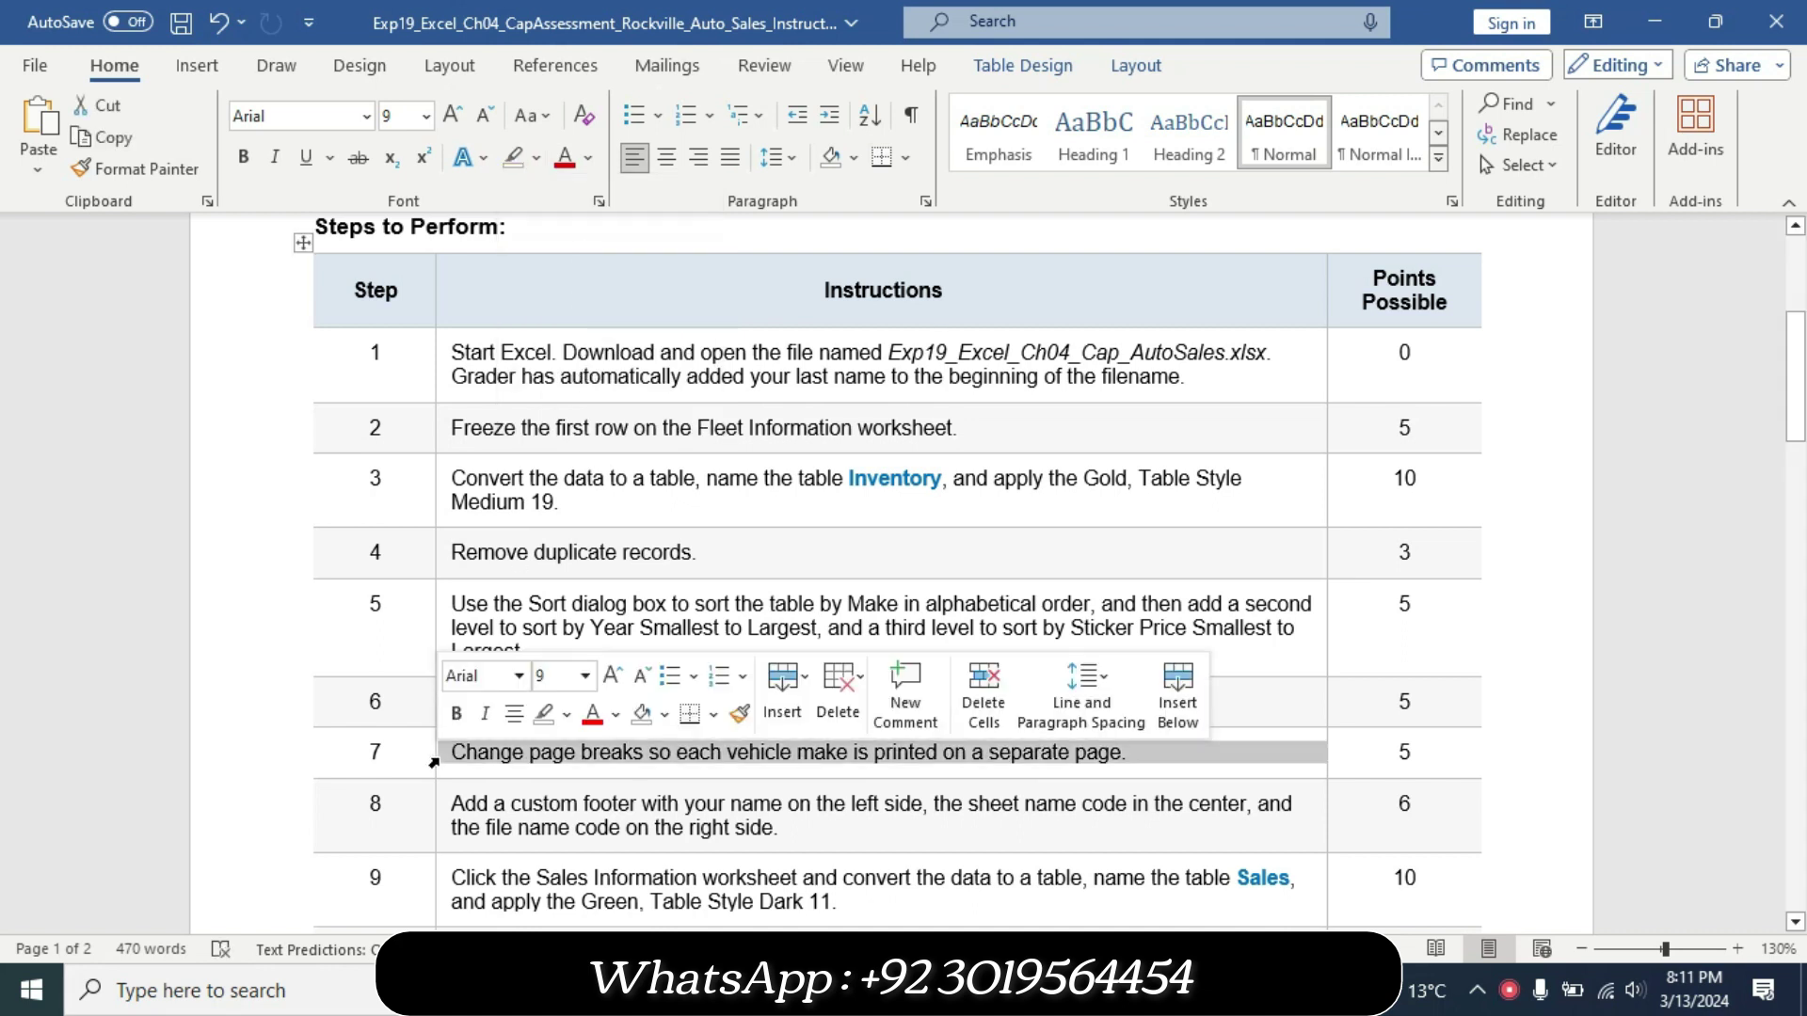
left_click(586, 675)
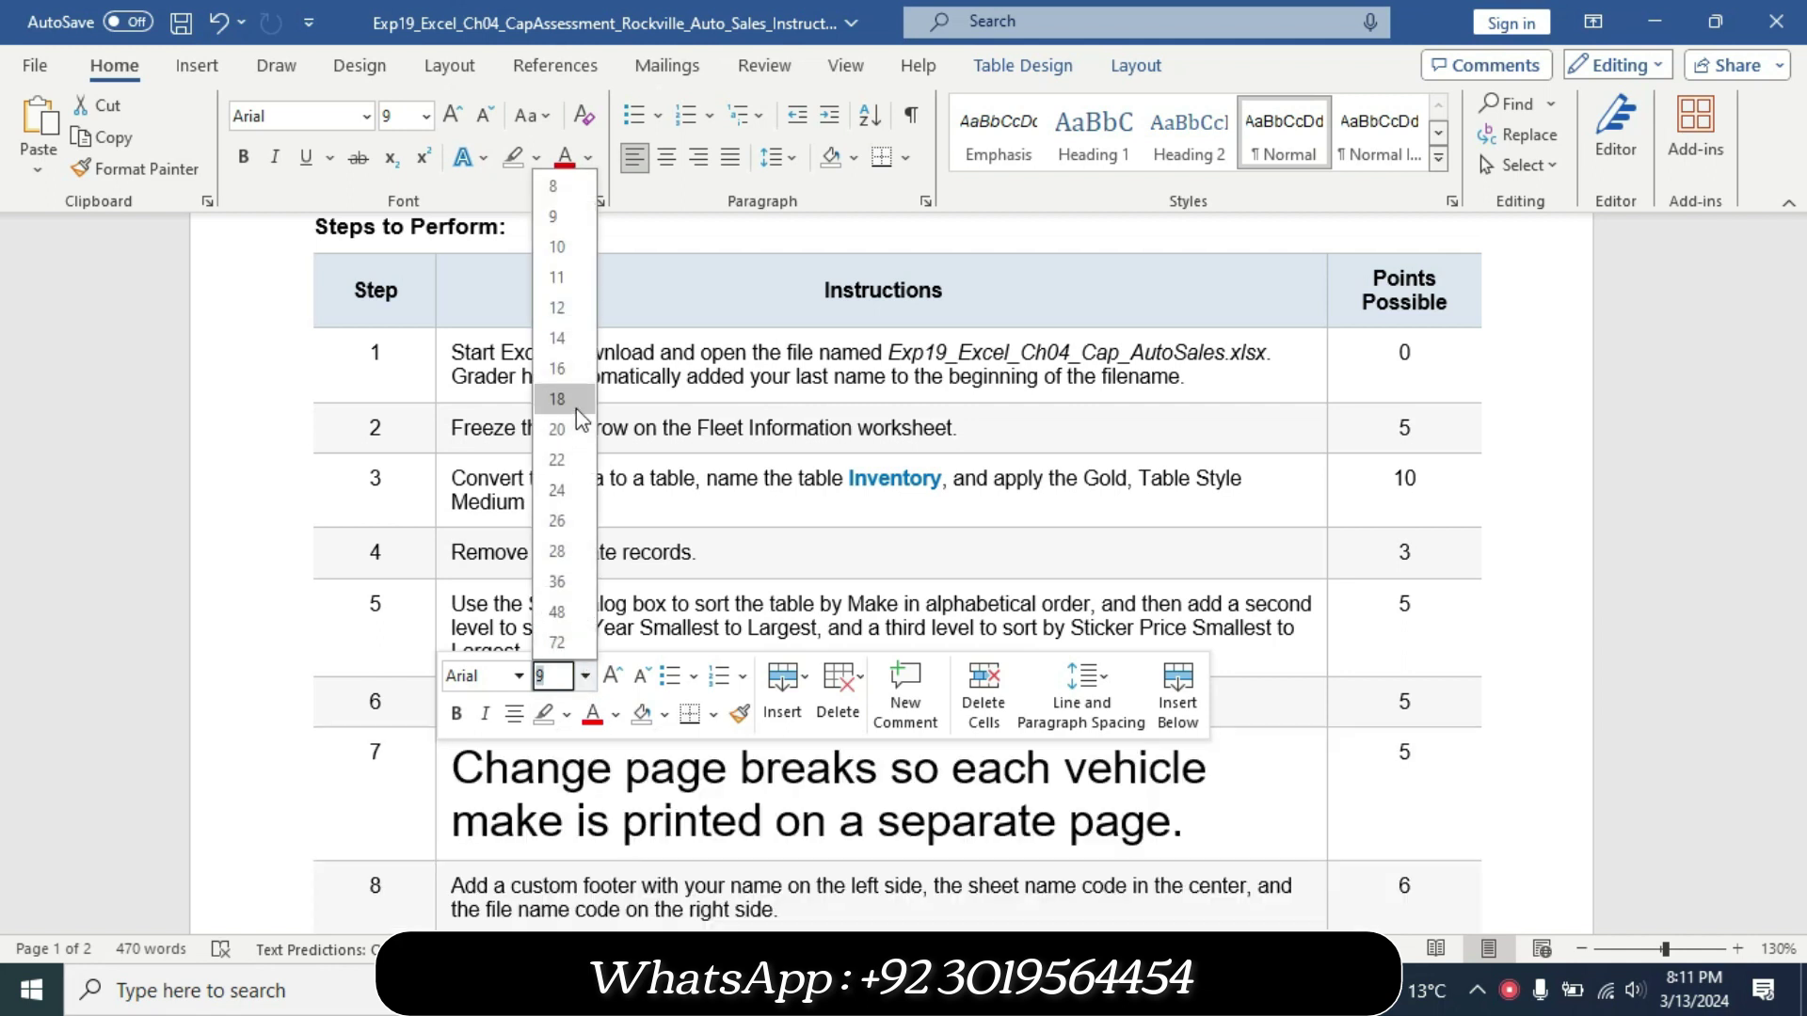
left_click(569, 369)
left_click(536, 157)
left_click(536, 247)
key("ctrl+y")
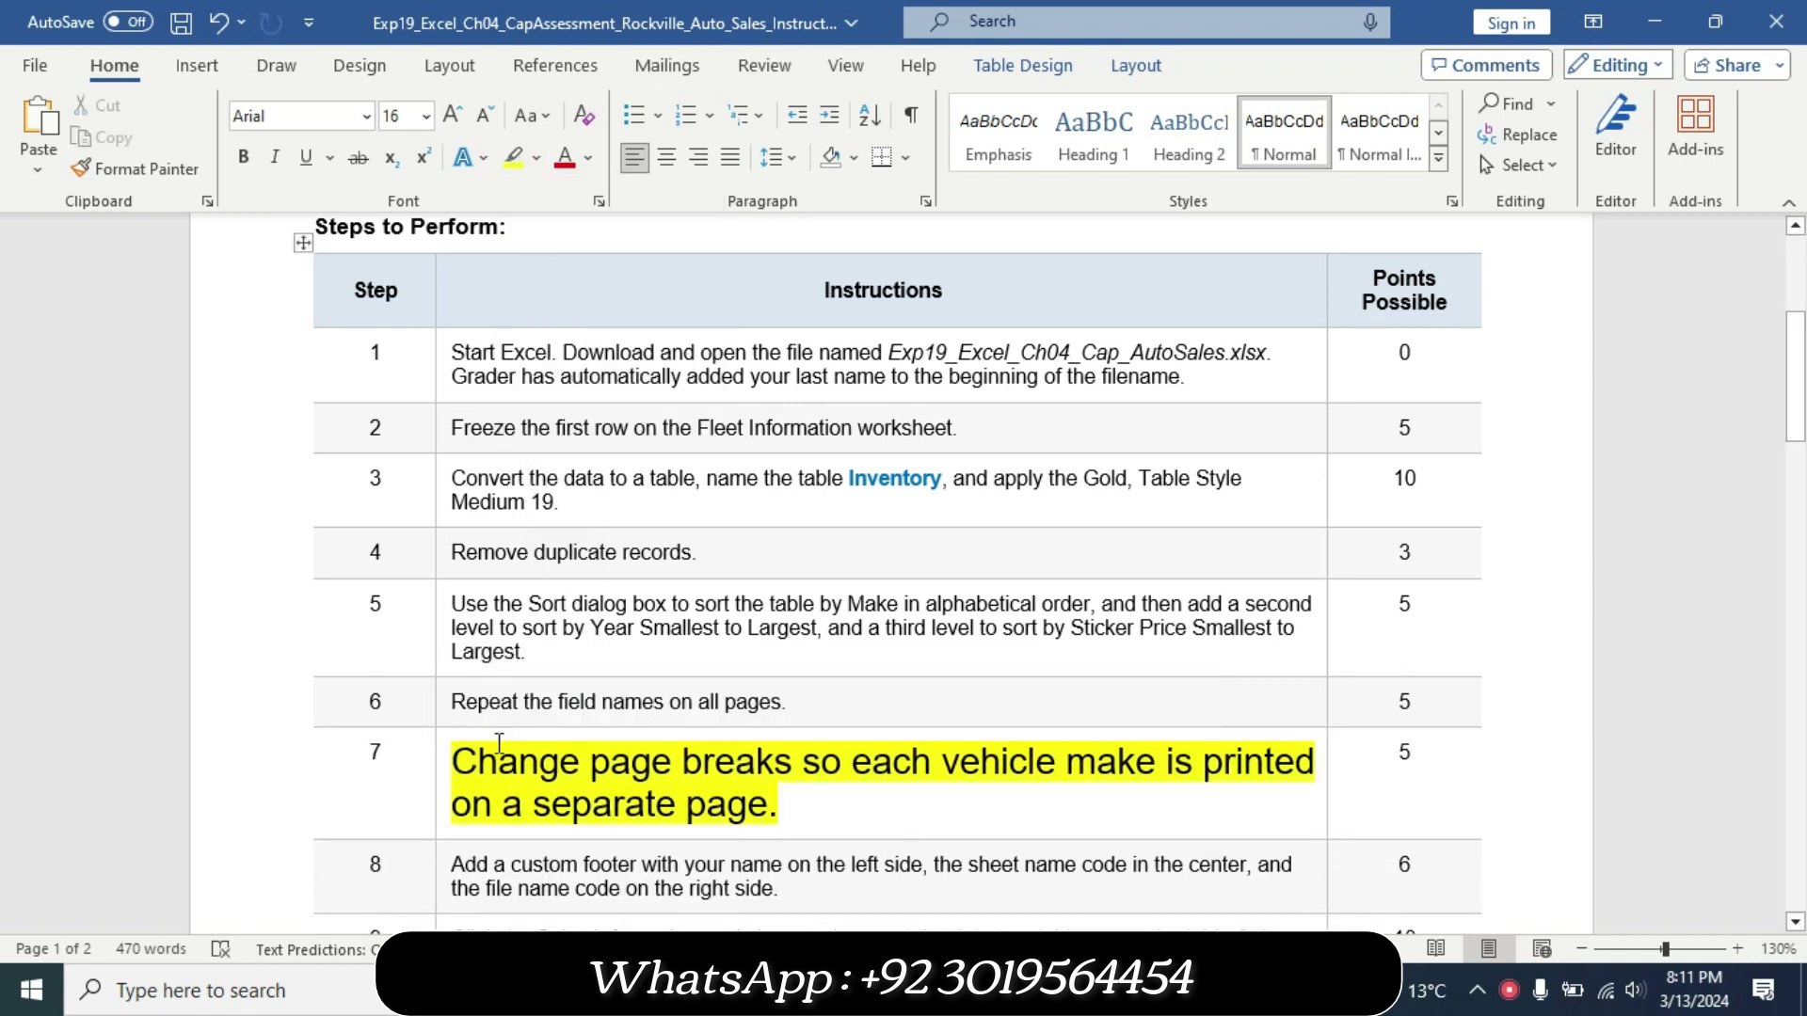
Highlight the first line of step 7 in turquoise.
left_click_drag(462, 757, 1244, 764)
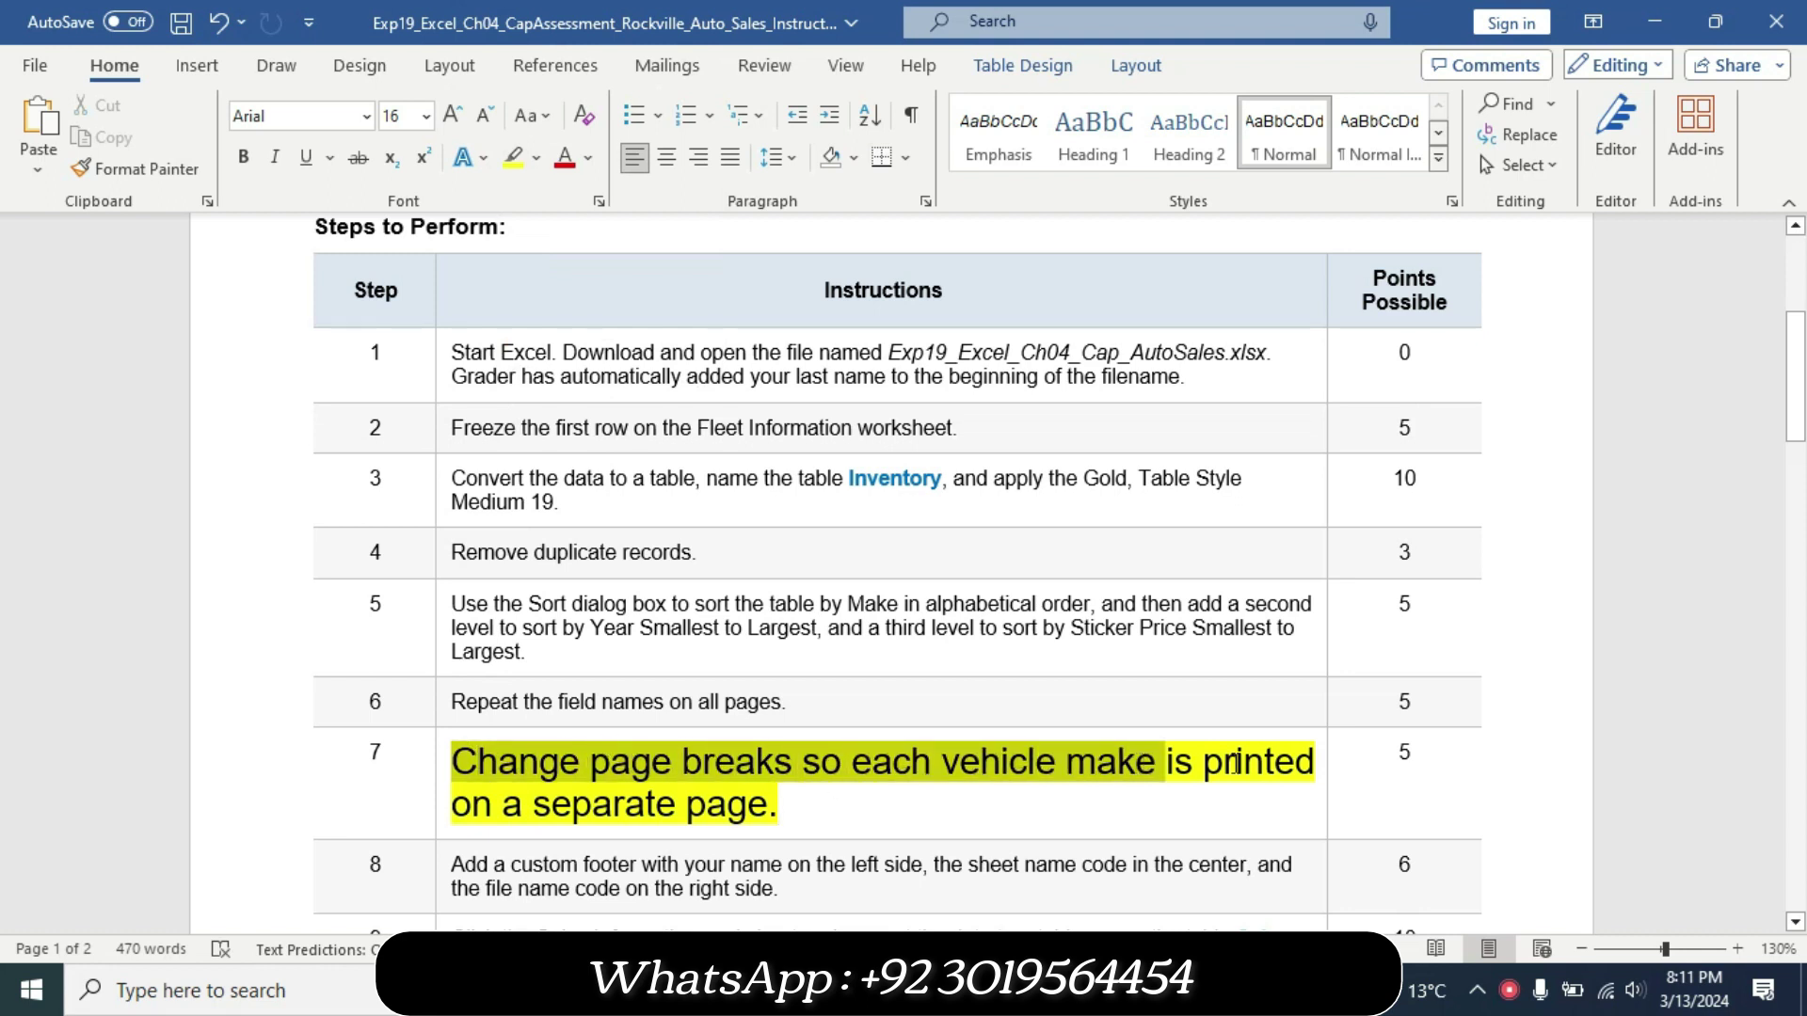
left_click(1157, 715)
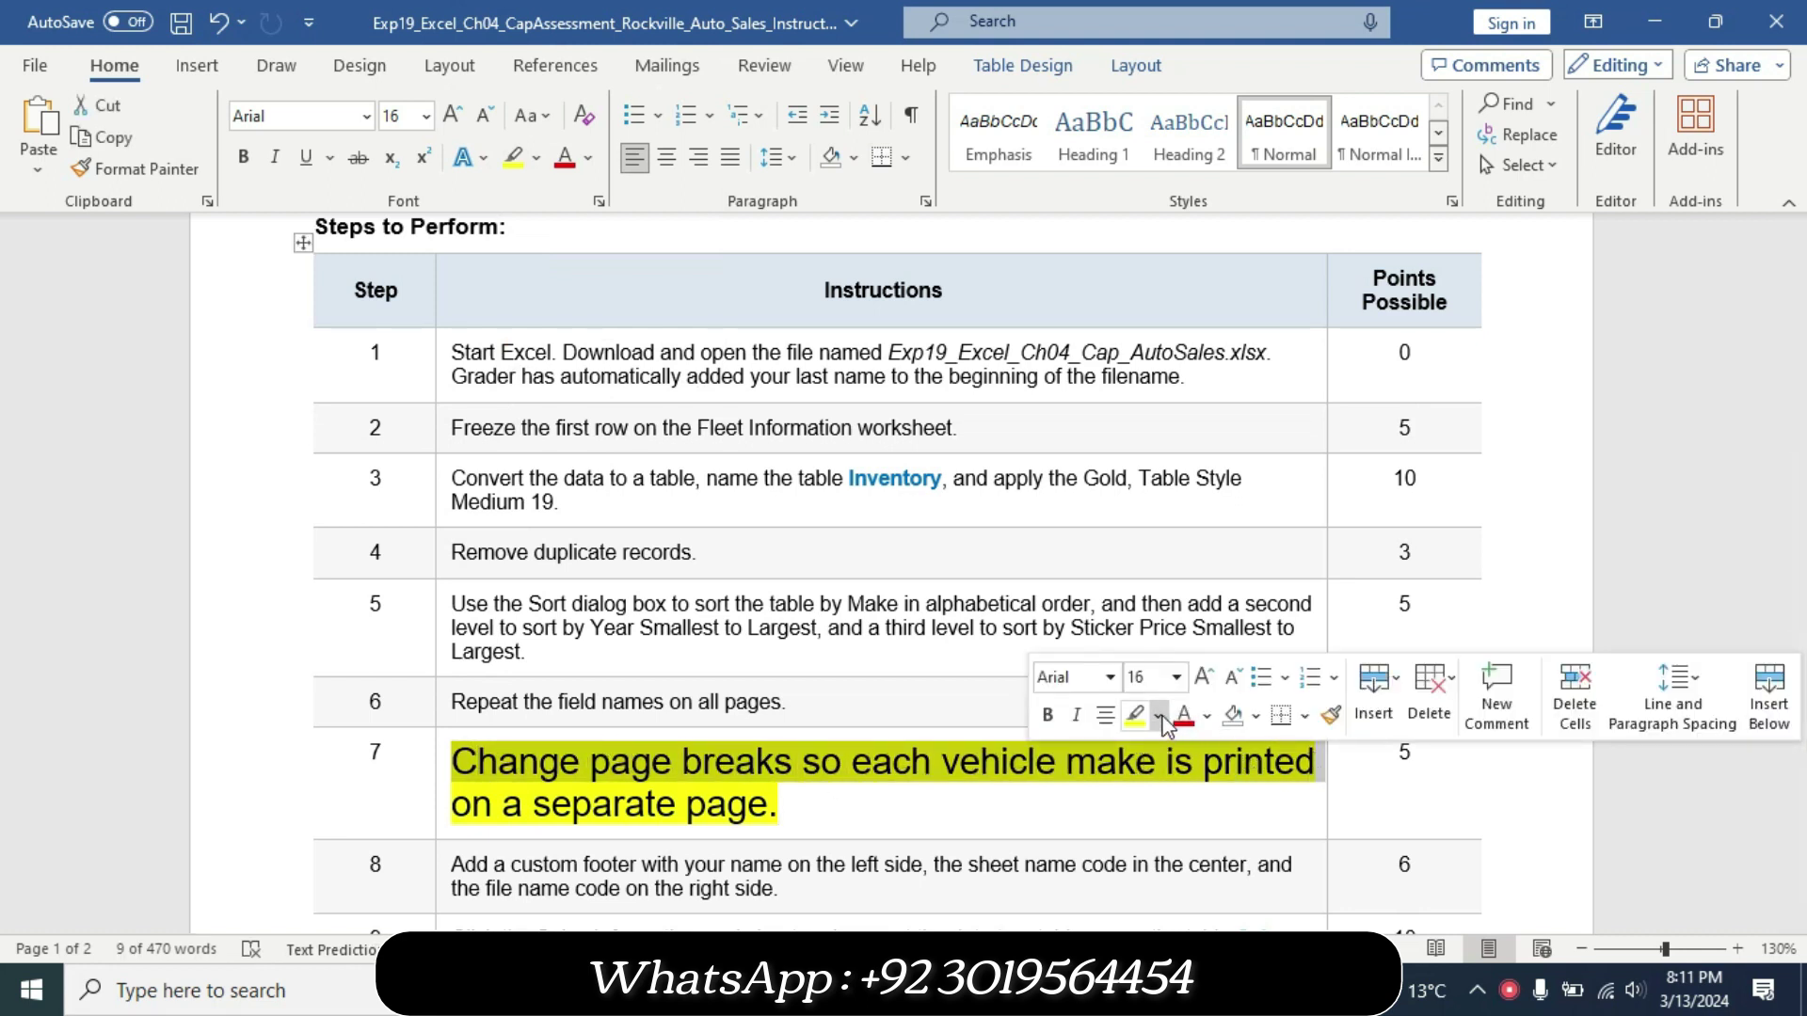
left_click(1221, 515)
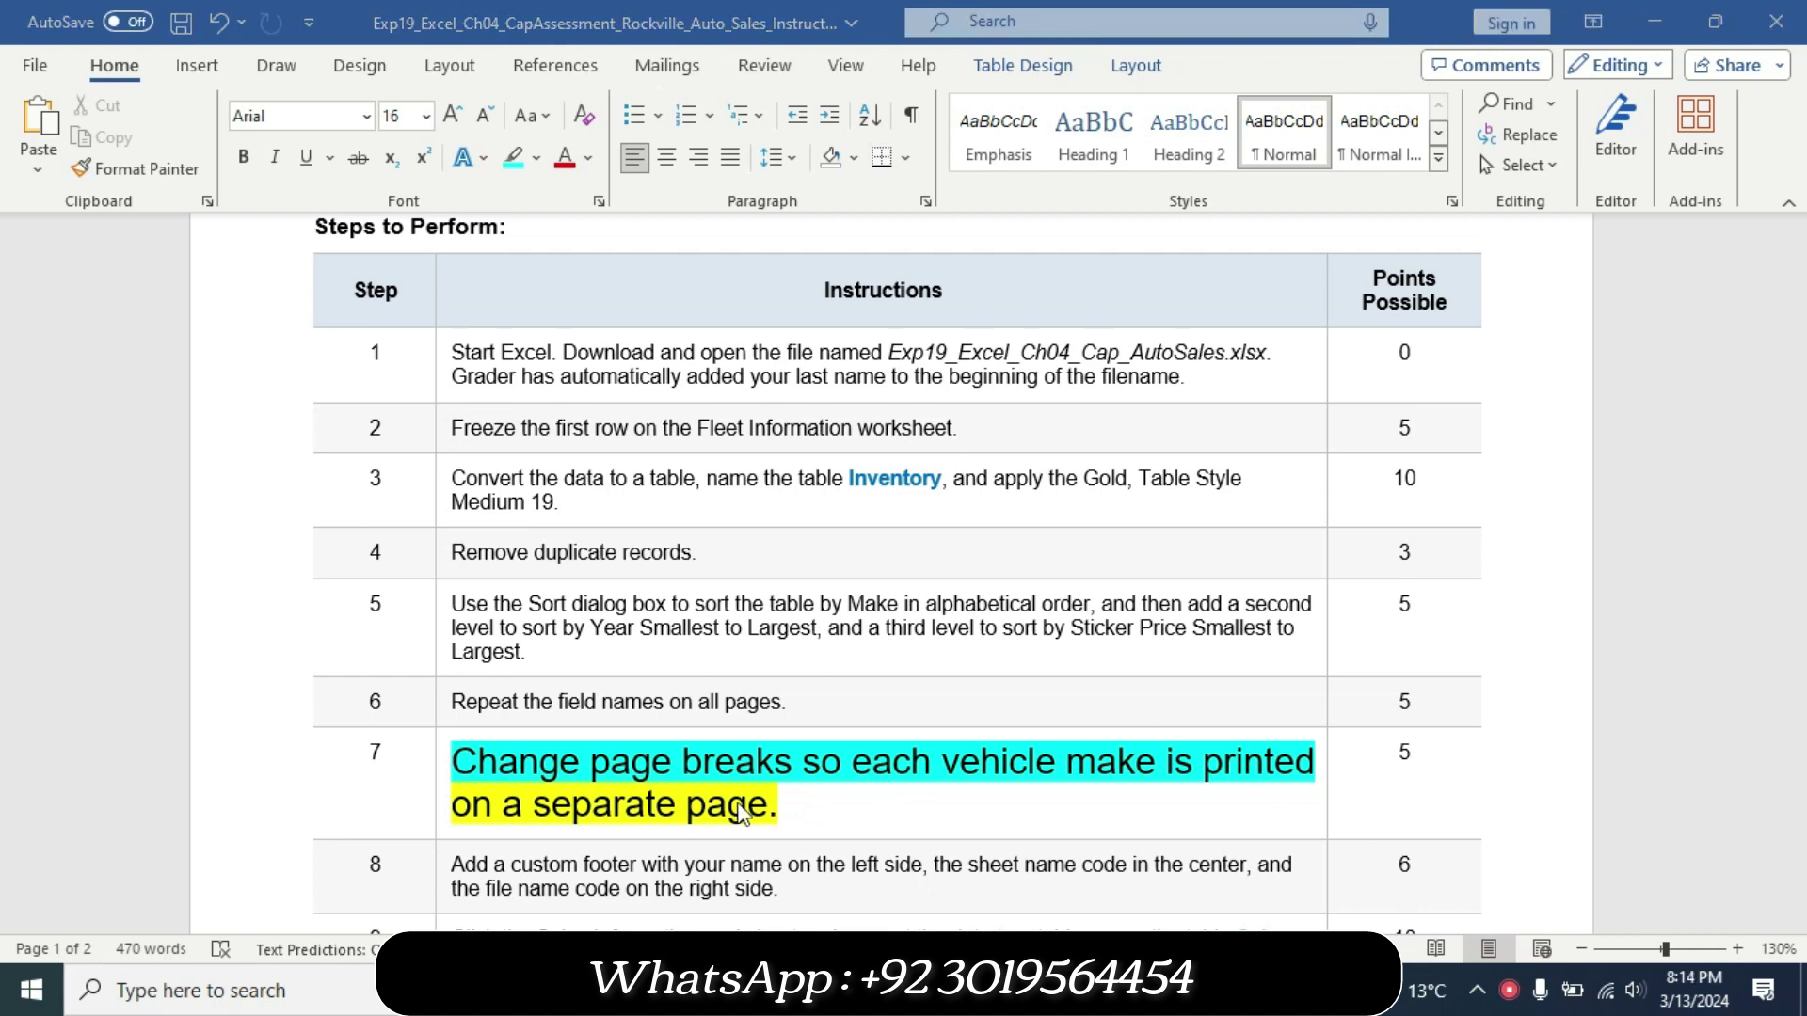
left_click(573, 806)
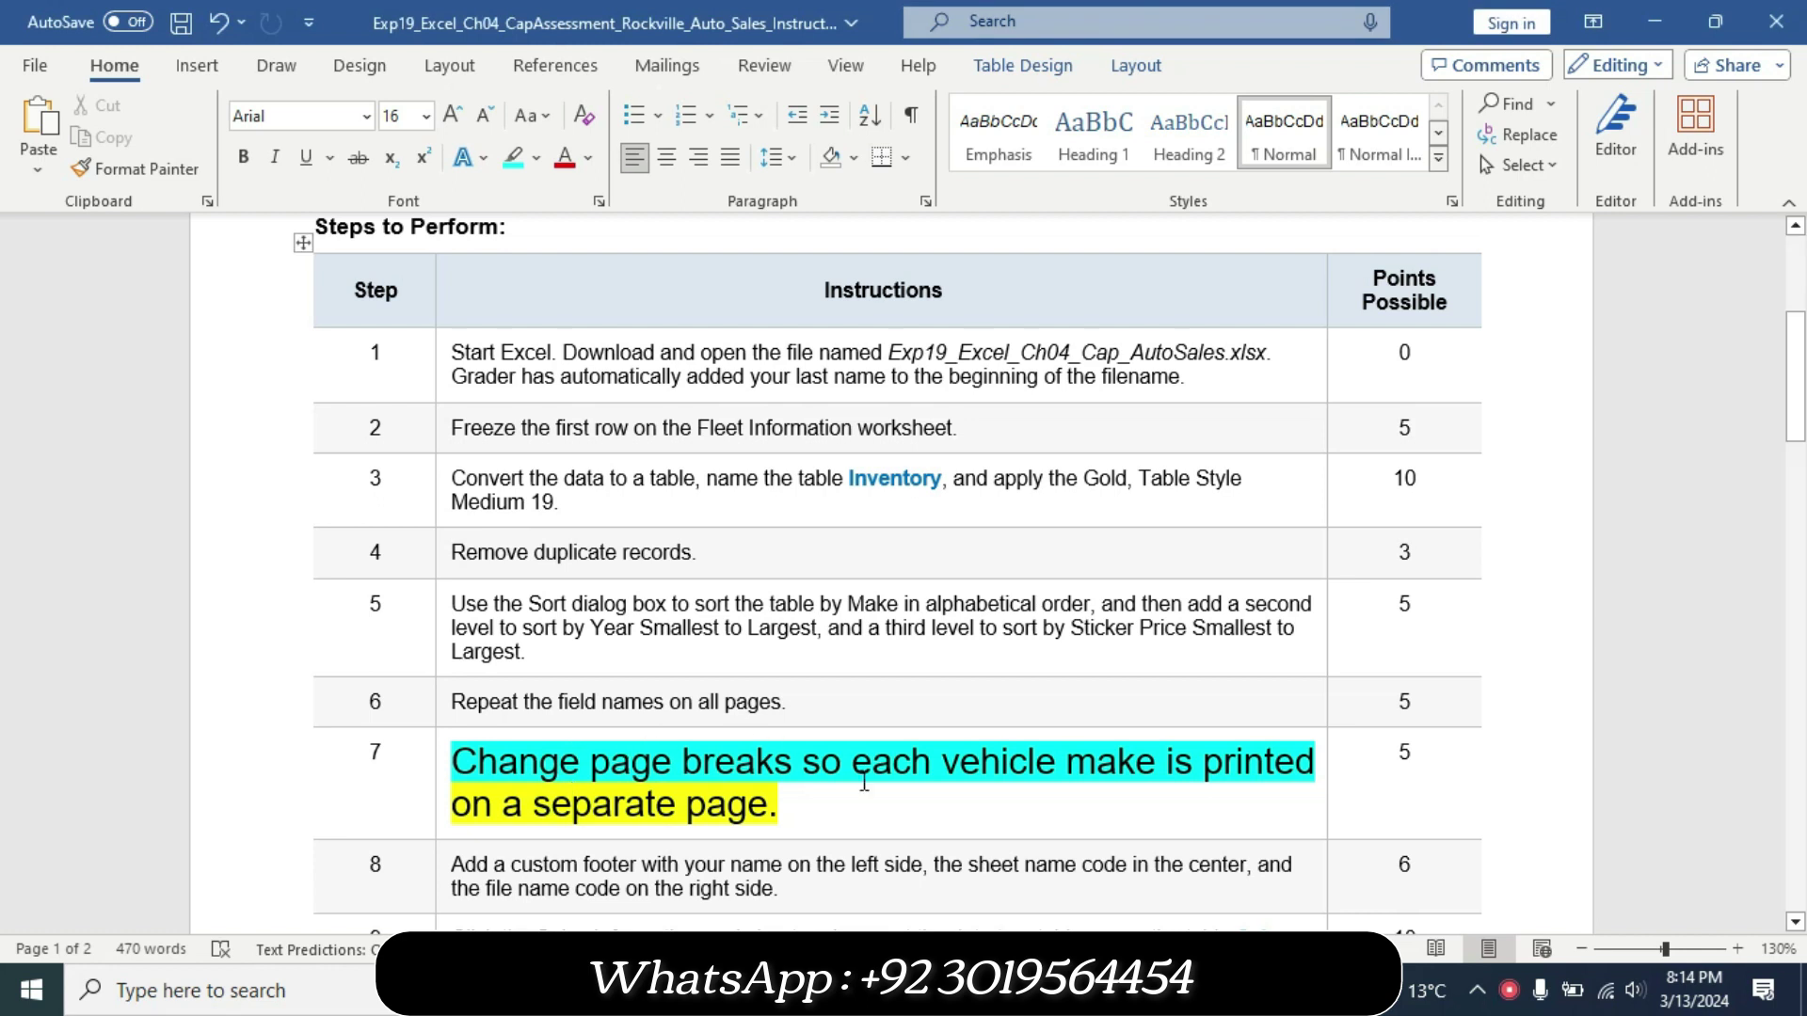
key("alt+Tab")
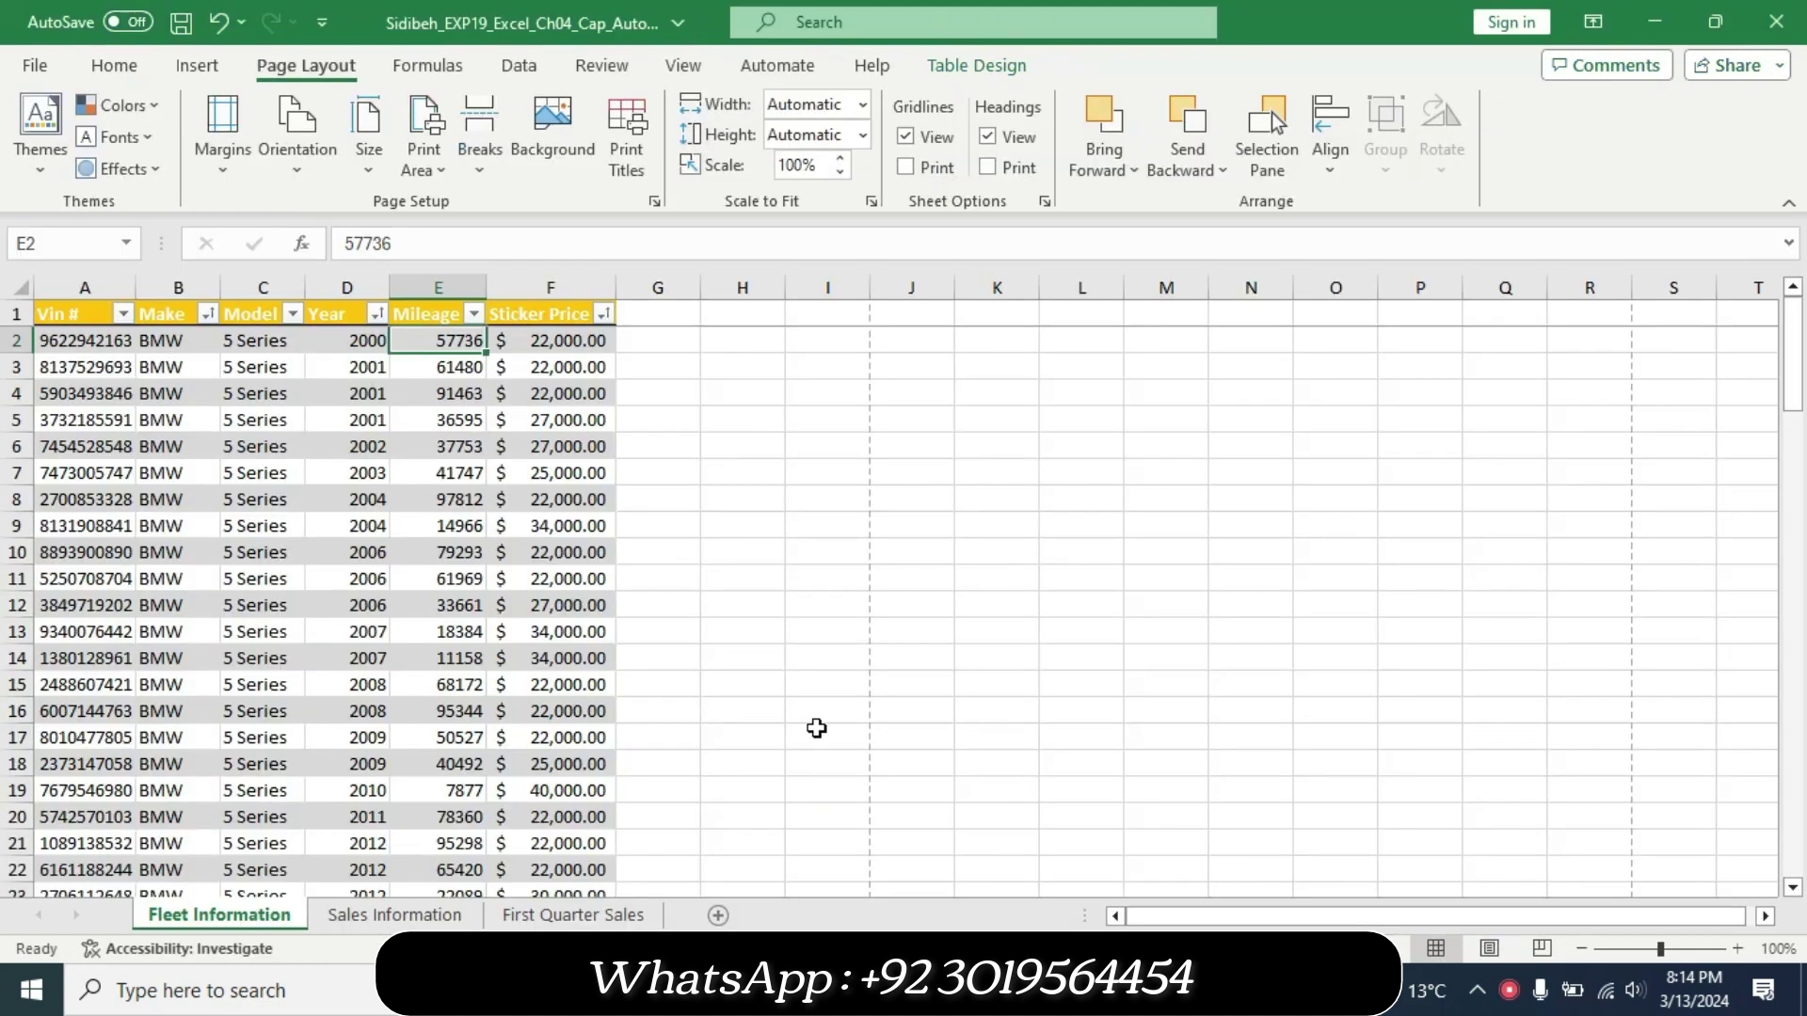
Switch the Fleet Information sheet to Page Break Preview and scroll to the first break.
left_click(683, 64)
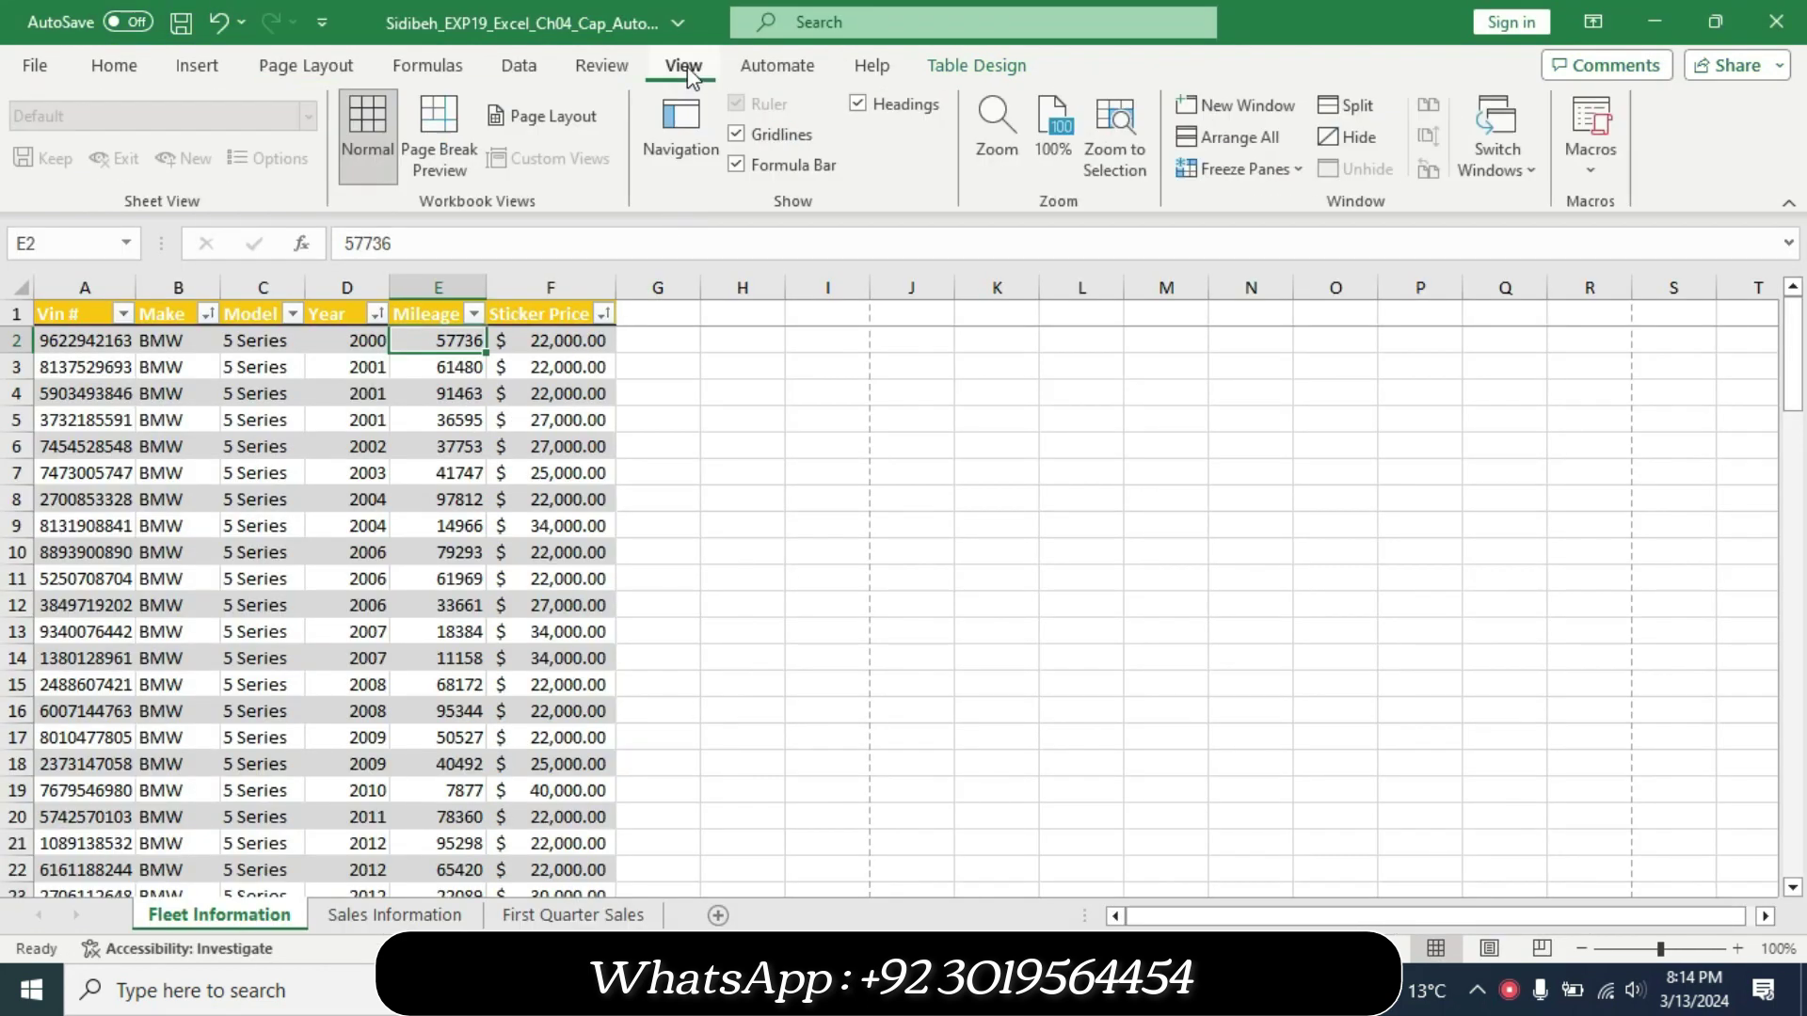
left_click(443, 128)
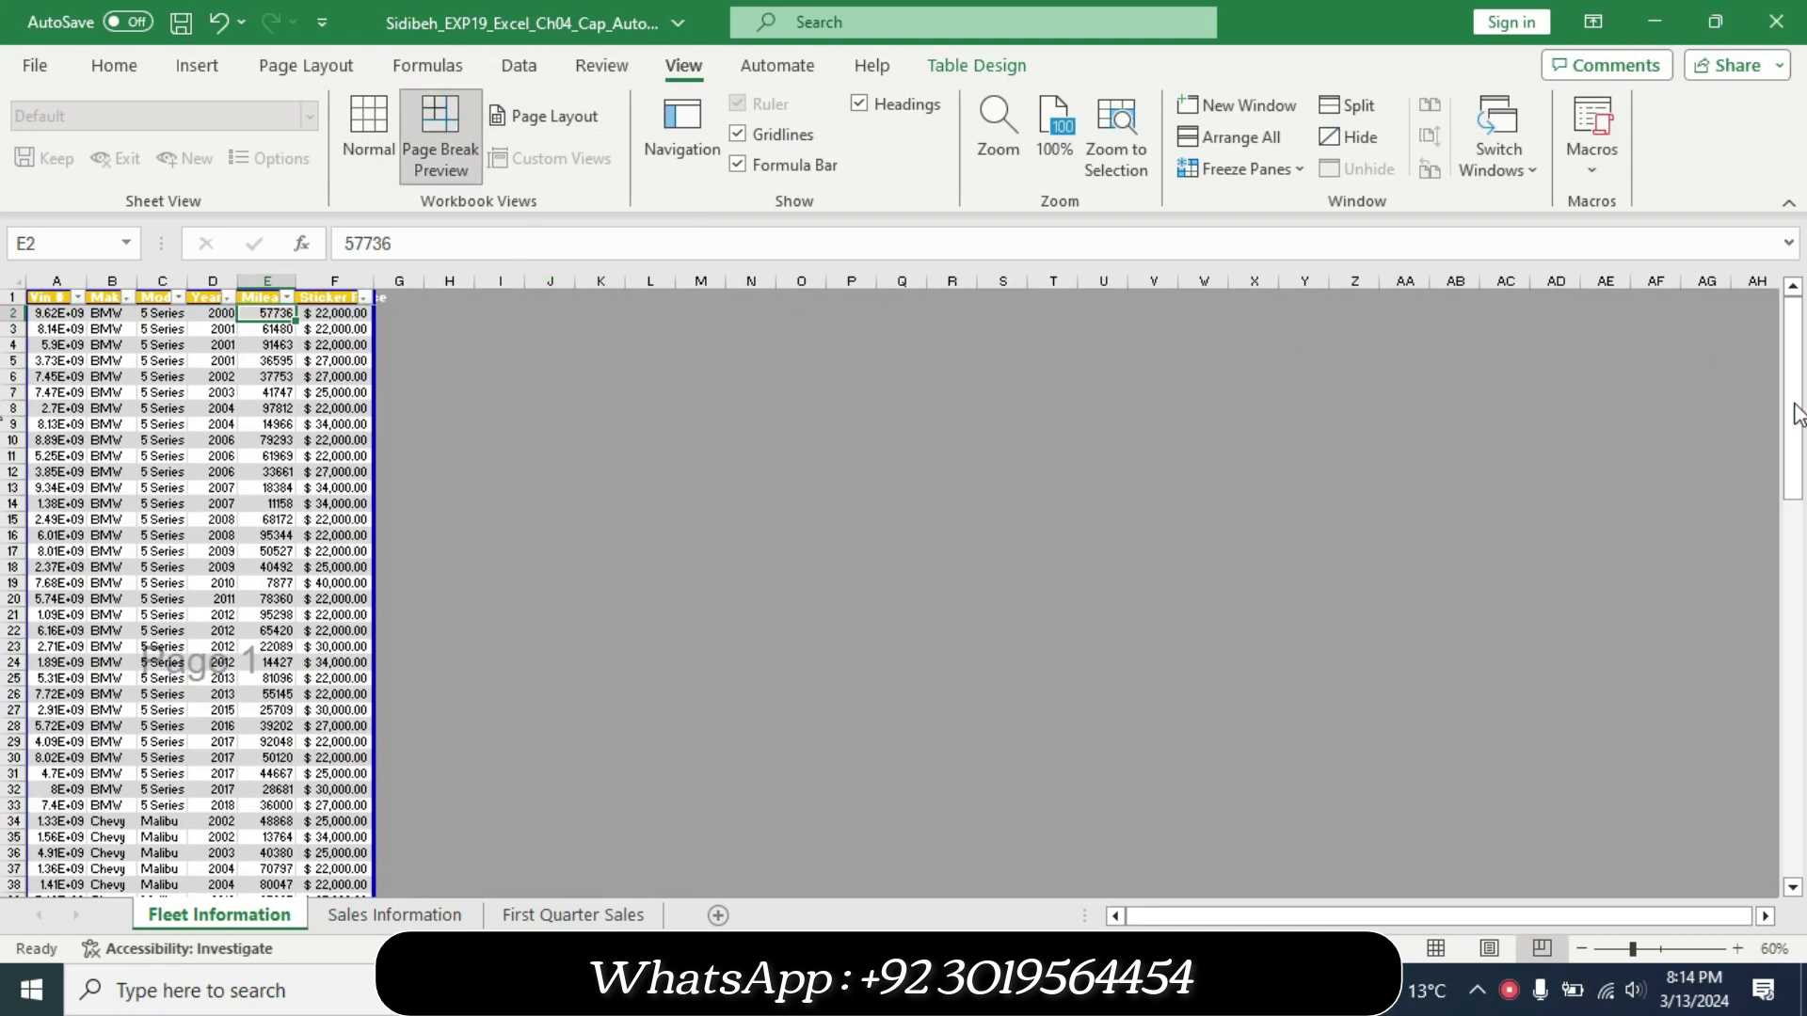
mouse_move(1793, 405)
left_mouse_down()
mouse_move(1797, 734)
mouse_move(1768, 381)
left_mouse_up()
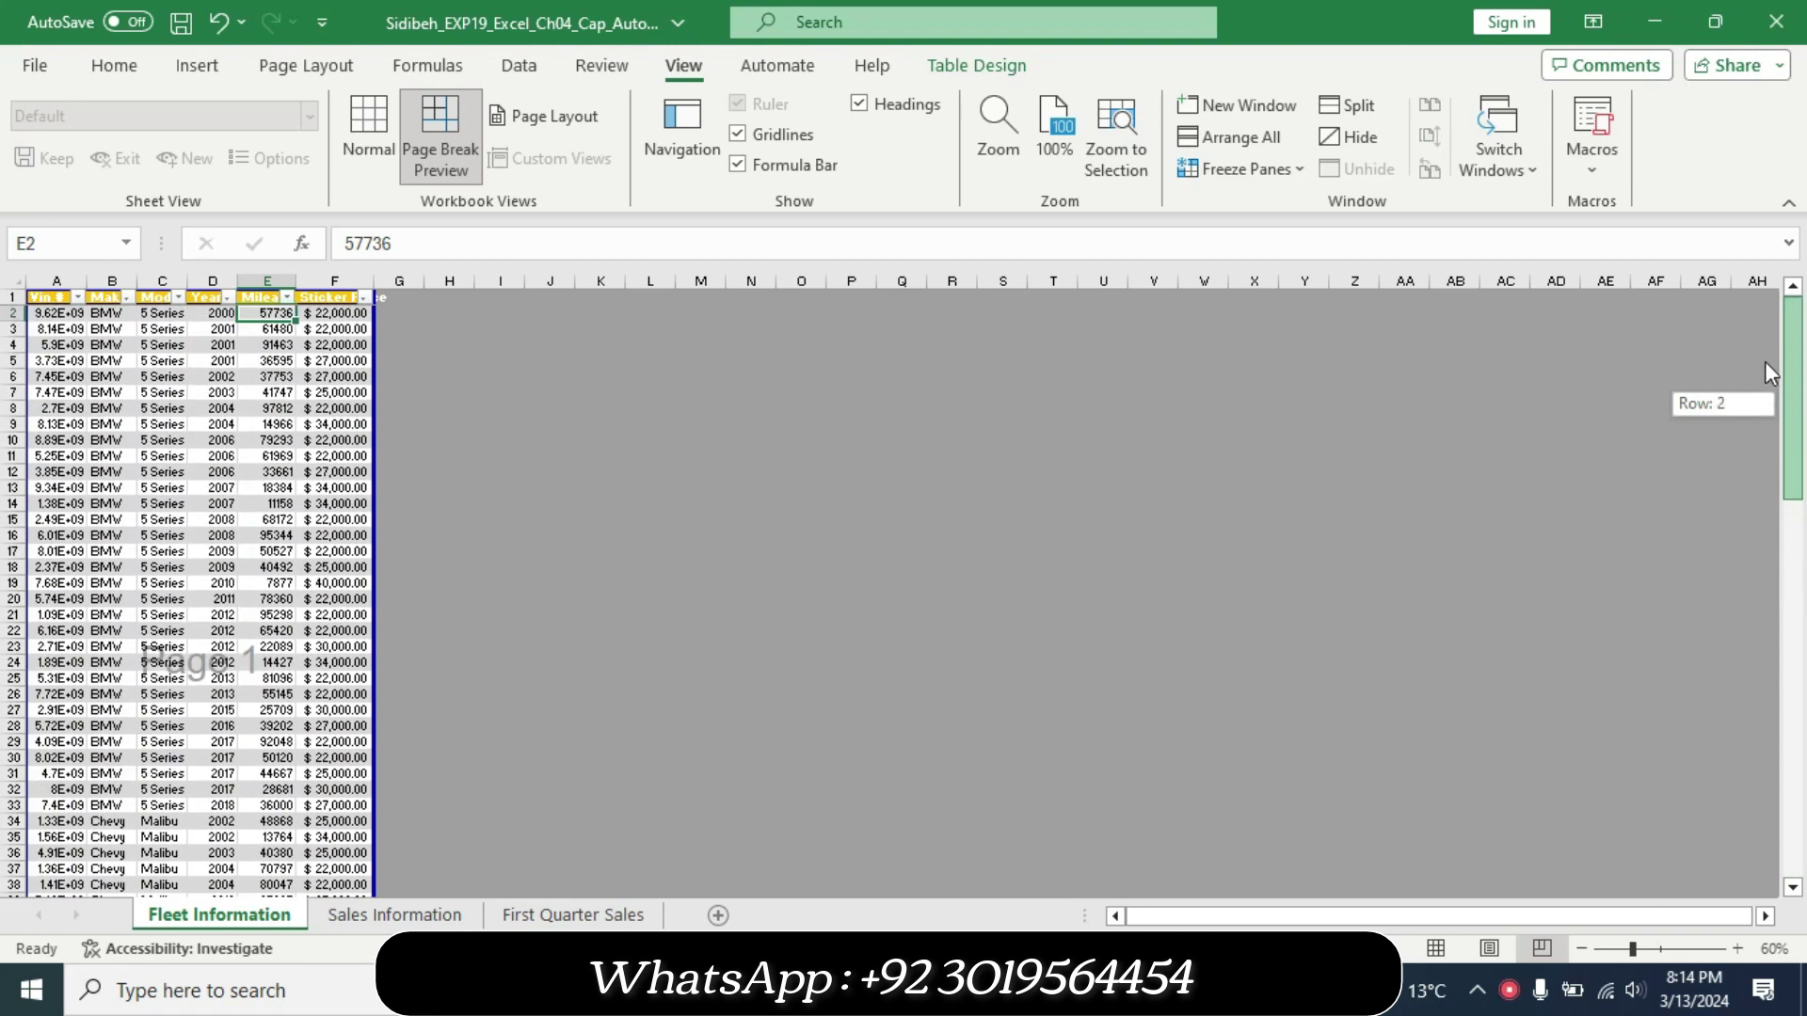
left_click_drag(1764, 376, 1782, 478)
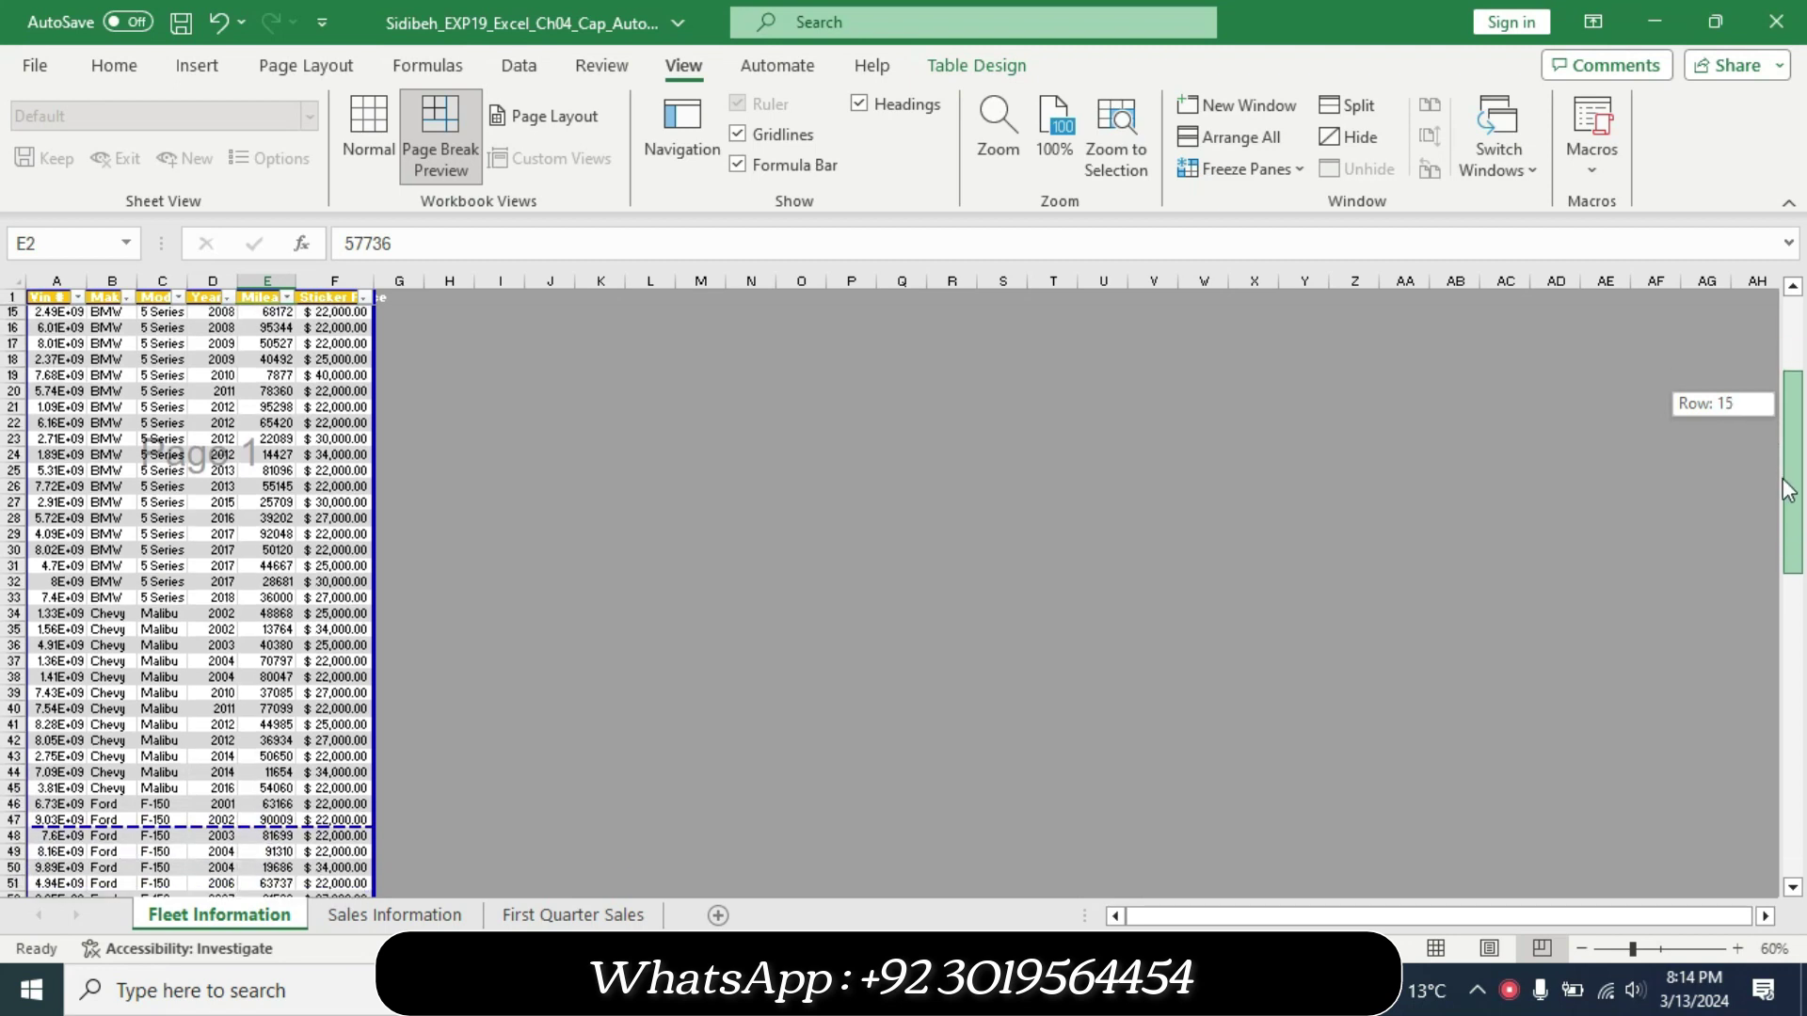
left_click_drag(1788, 490, 1788, 491)
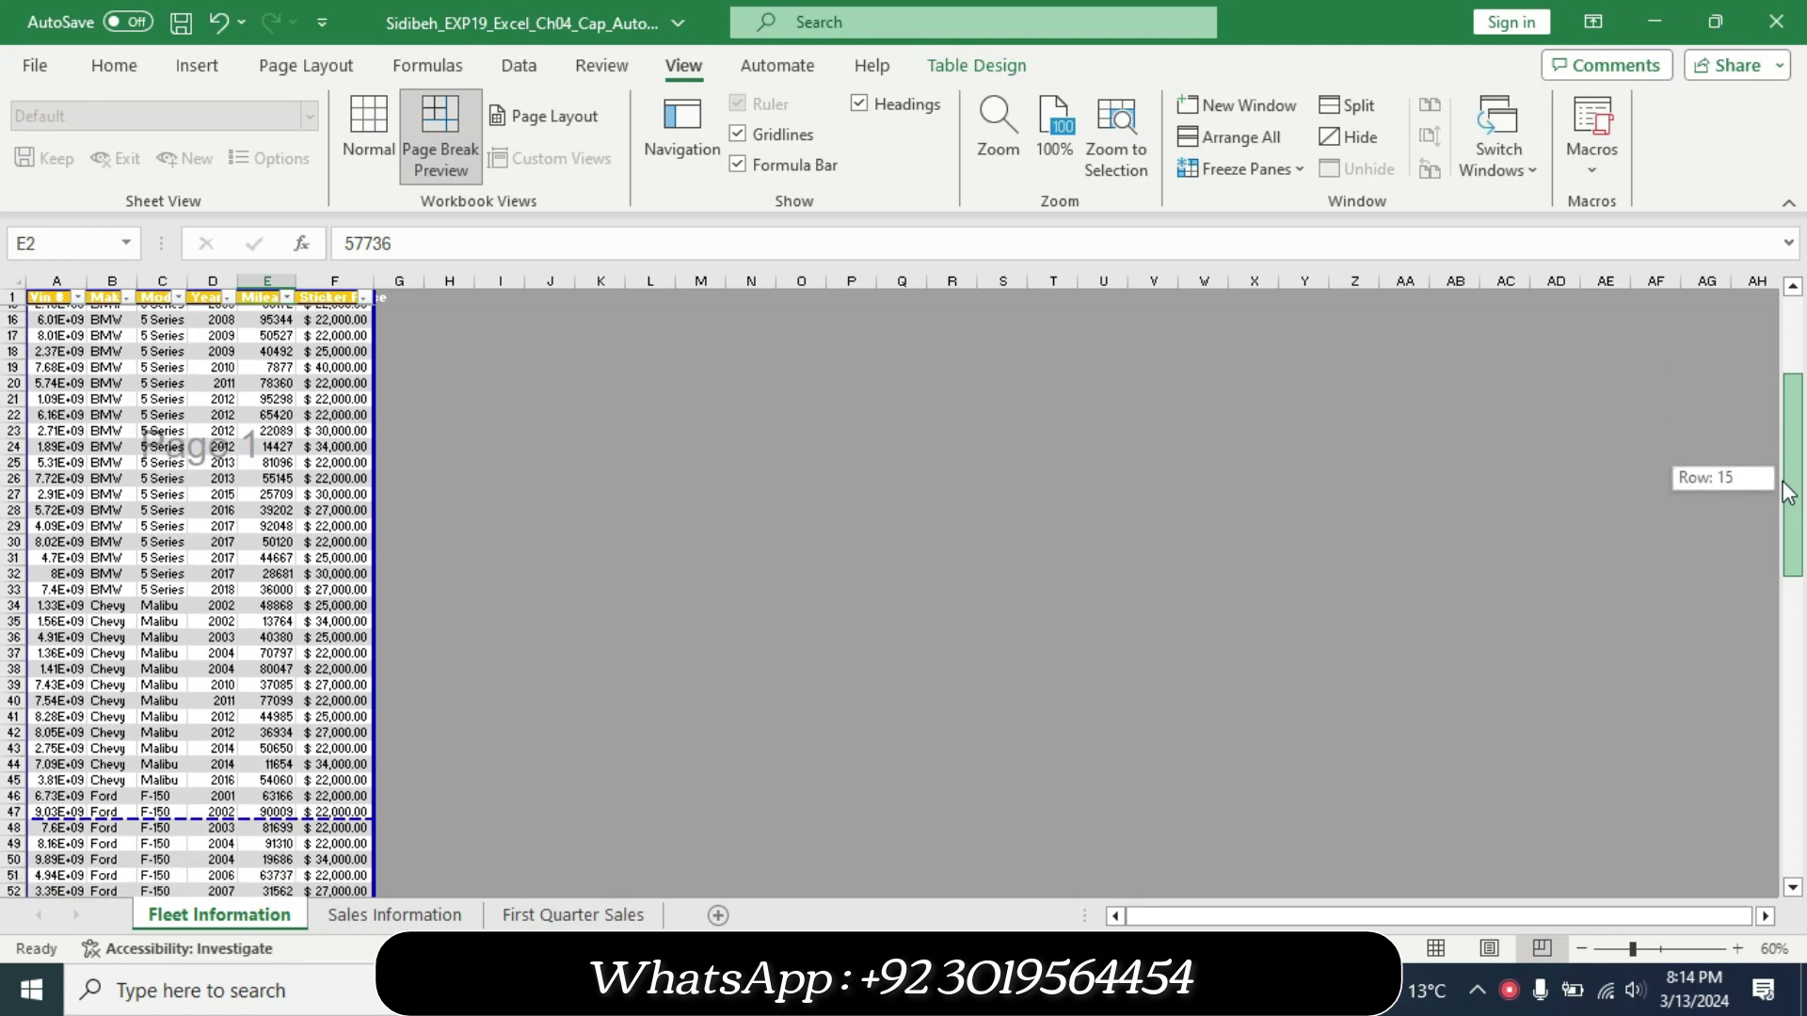
left_click_drag(1788, 491, 1788, 489)
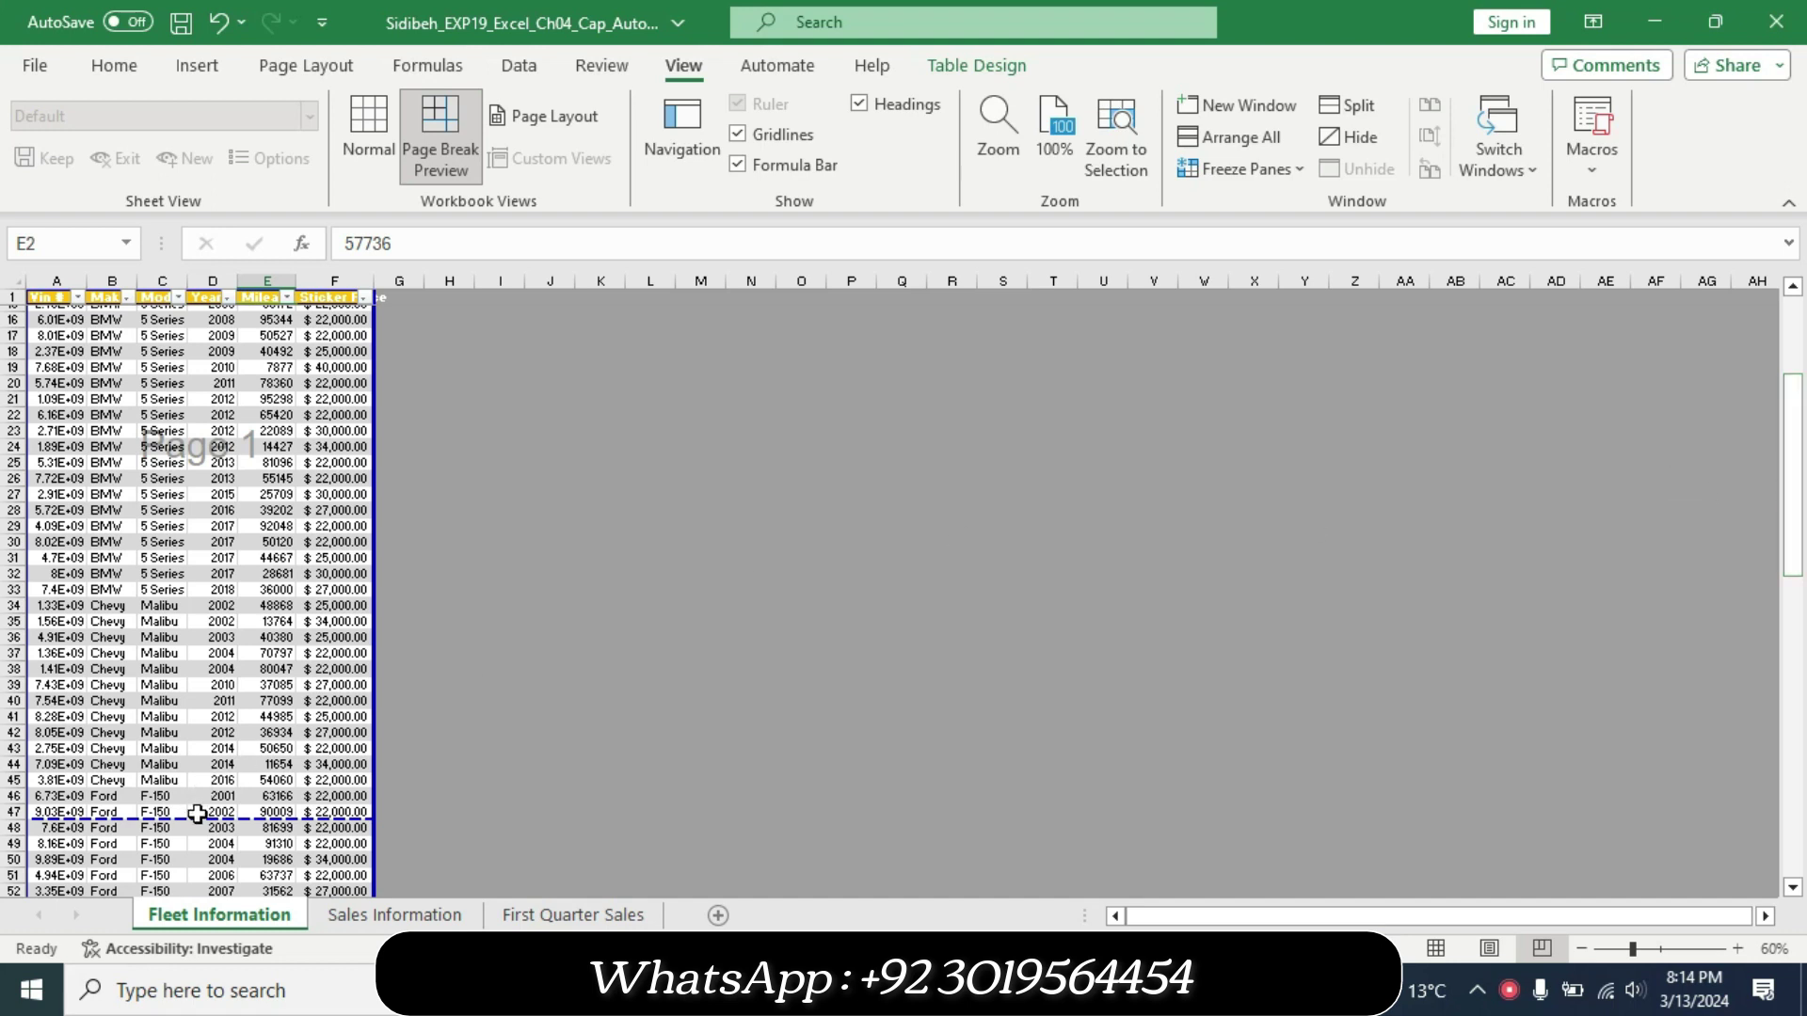
Move the first page break from row 47 up to below row 33, ending the BMW rows.
mouse_move(196, 816)
left_mouse_down()
mouse_move(211, 558)
mouse_move(206, 603)
left_mouse_up()
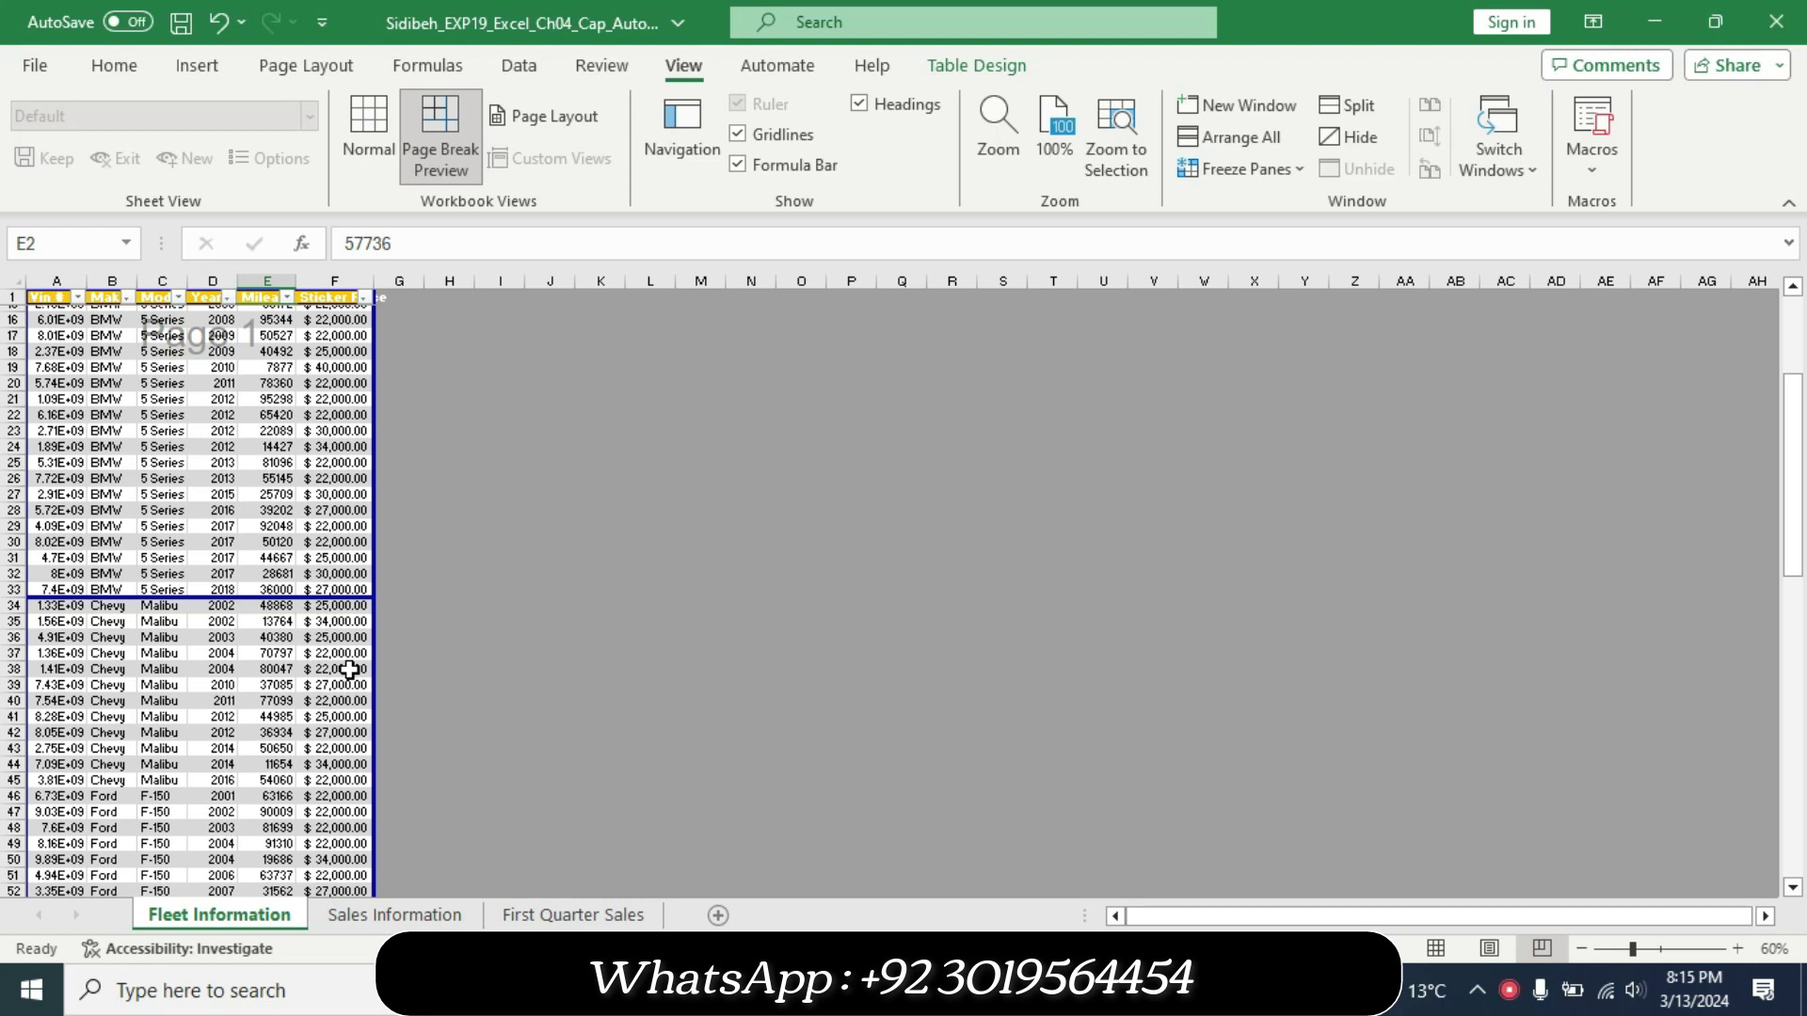
key("alt+Tab")
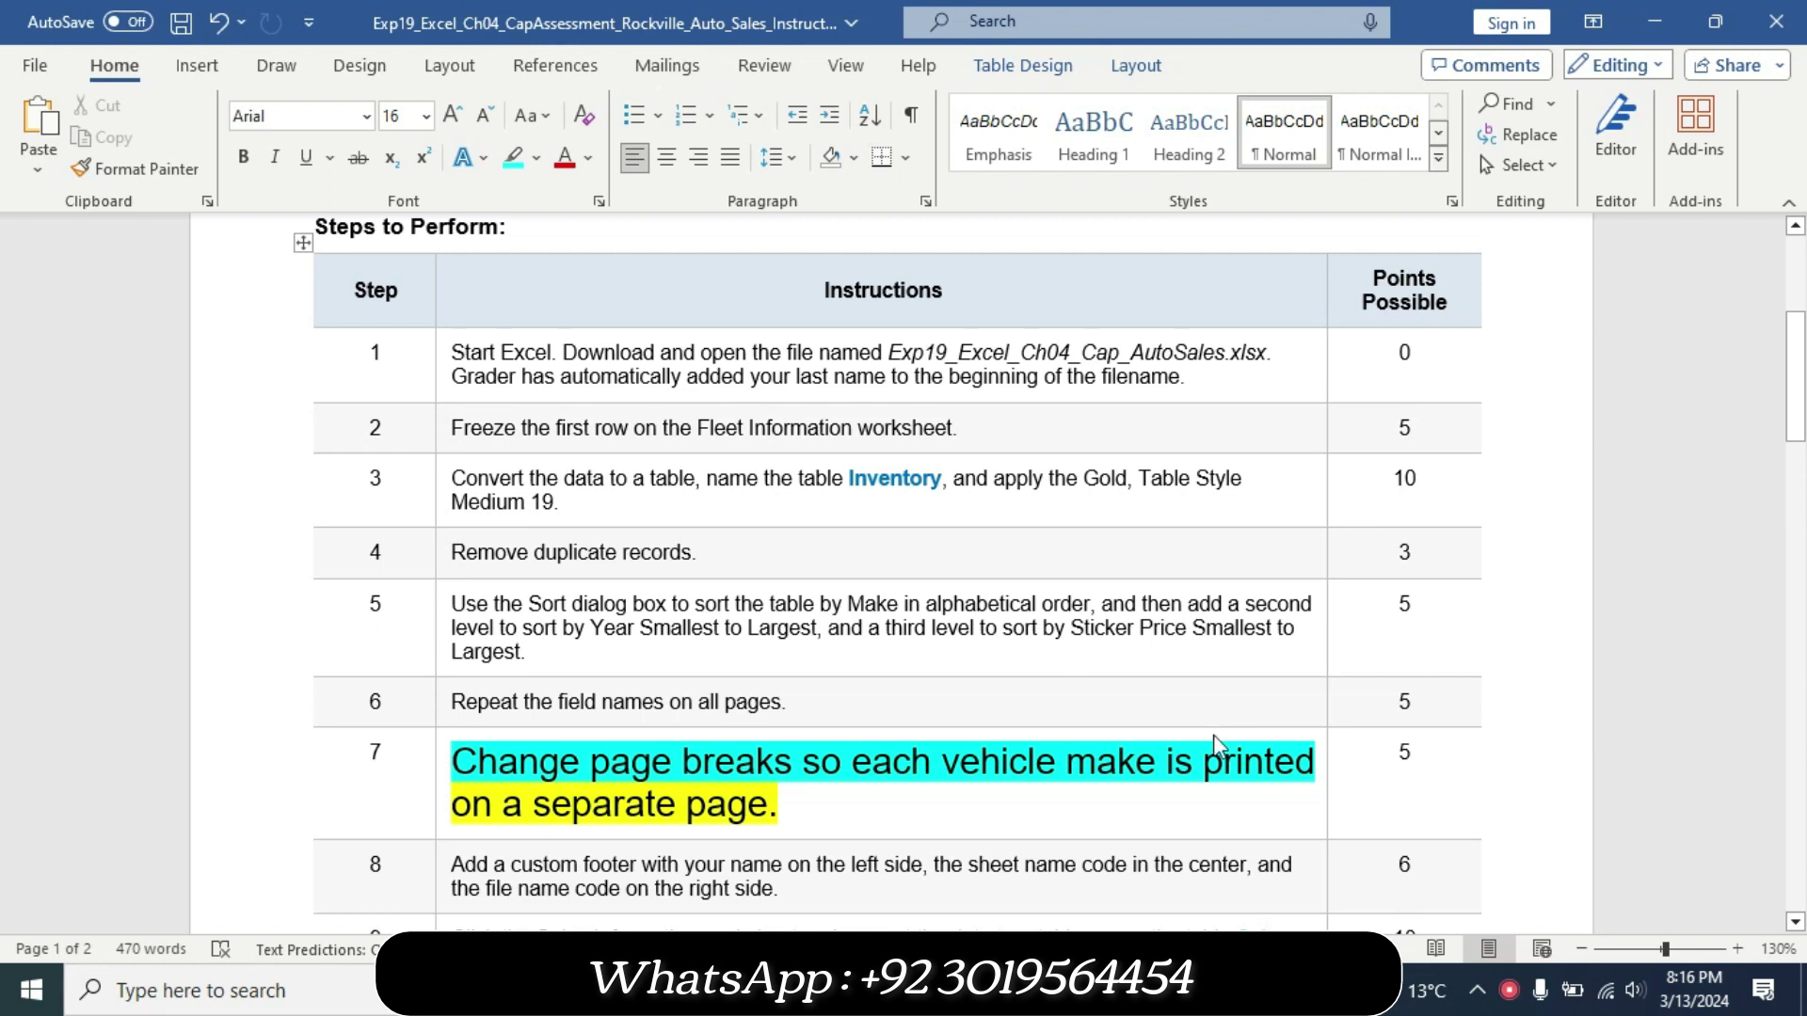
key("alt+Tab")
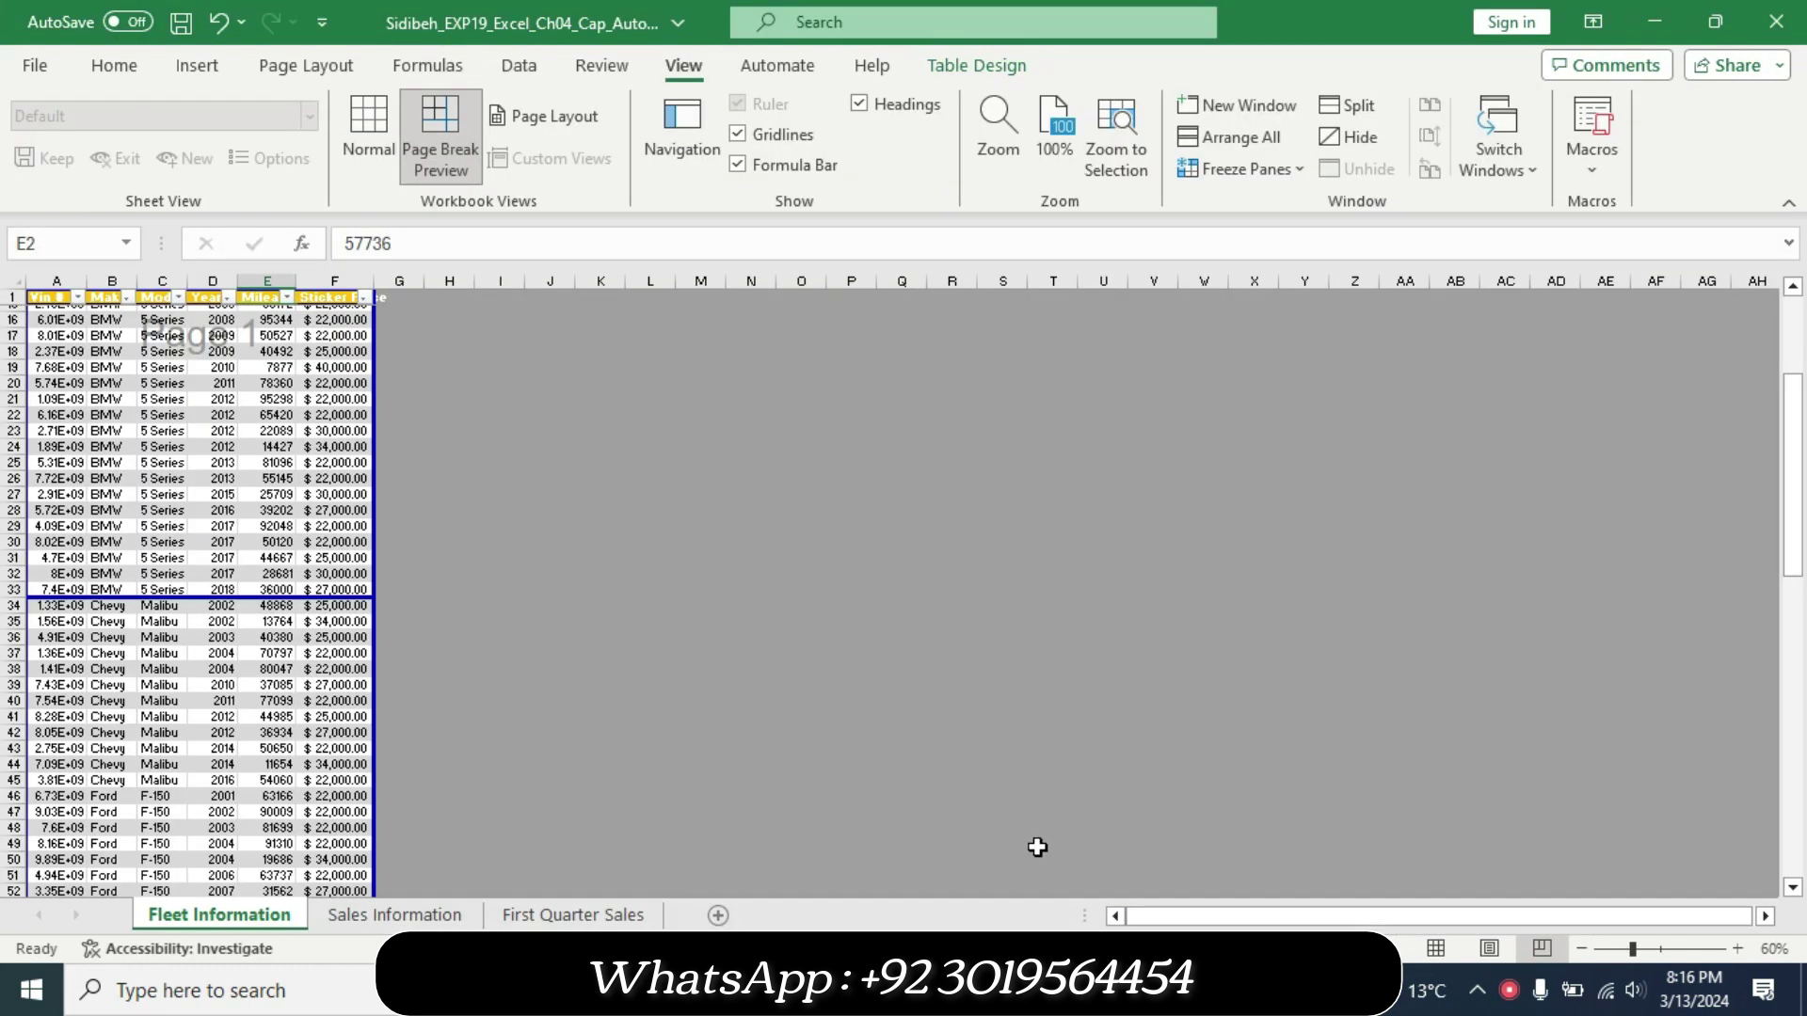
left_click_drag(1795, 493, 1797, 544)
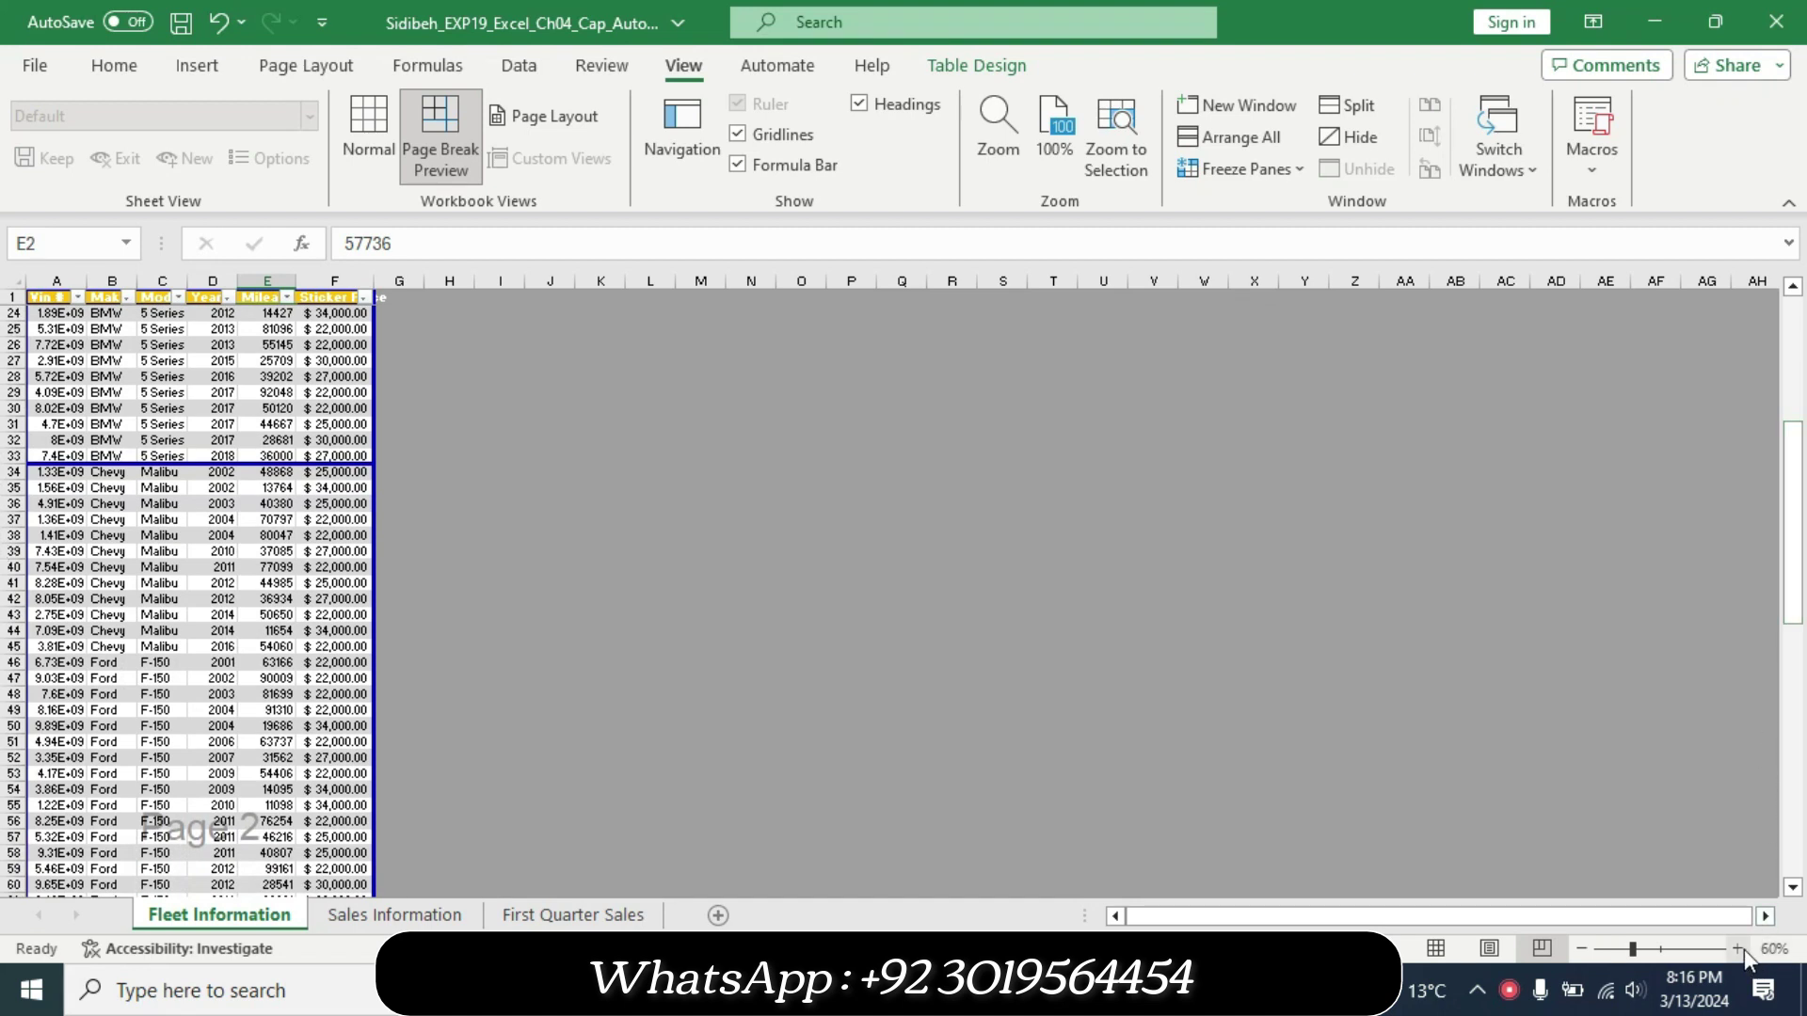
Zoom to 110% and move the next page break so the Chevy page ends after row 45.
left_click(1738, 948)
left_click(1738, 949)
left_click(1738, 949)
left_click(1738, 949)
left_click(1738, 949)
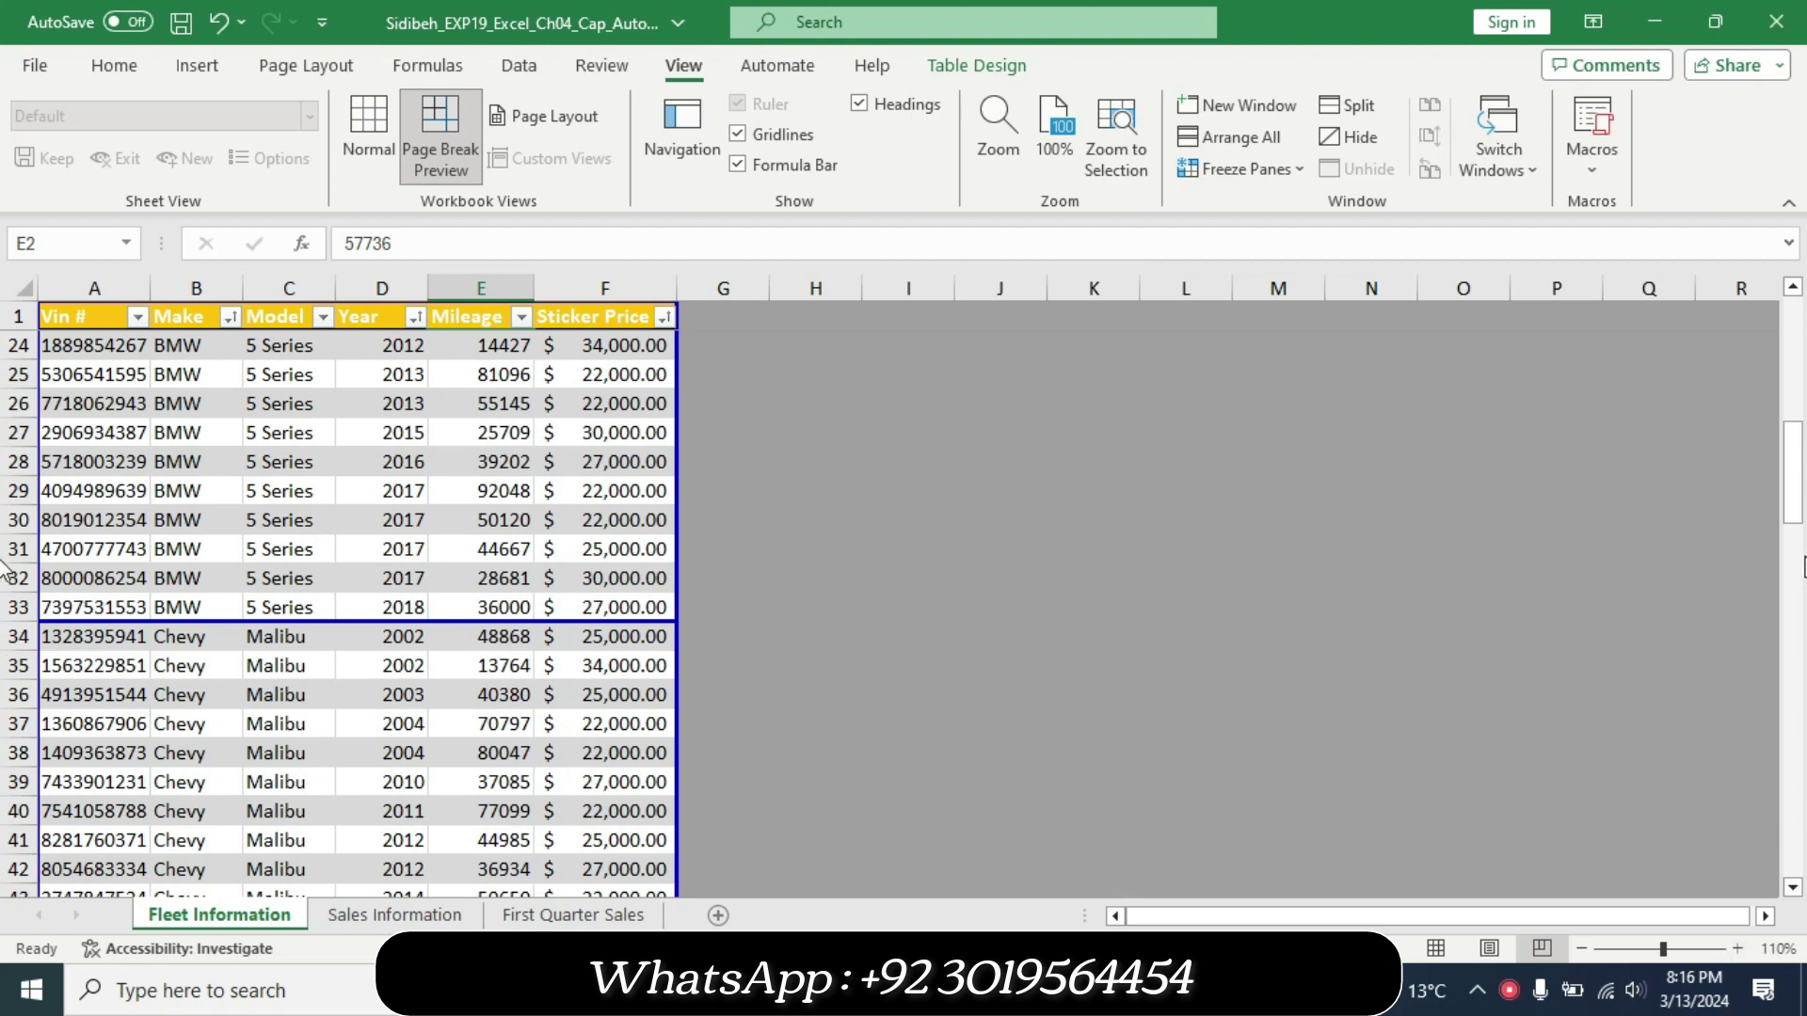
left_click_drag(1798, 471, 1797, 513)
left_click_drag(1795, 518, 1790, 629)
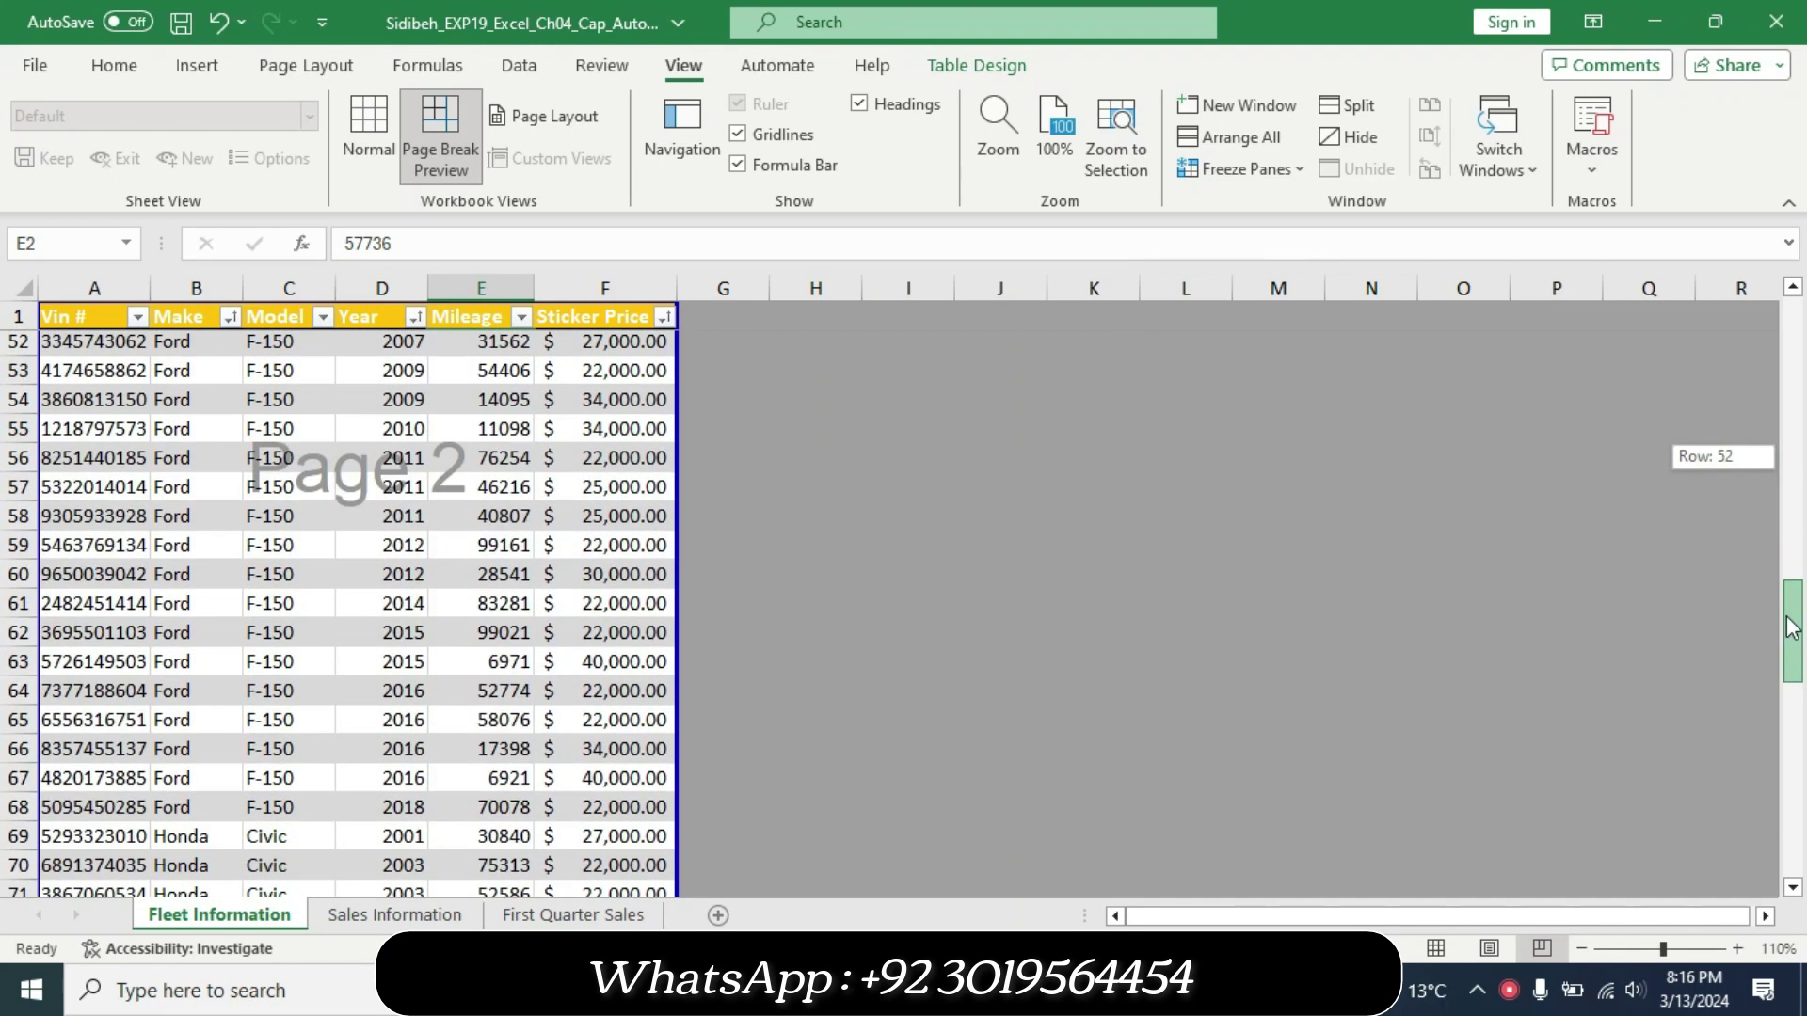
left_click_drag(1791, 629, 1791, 702)
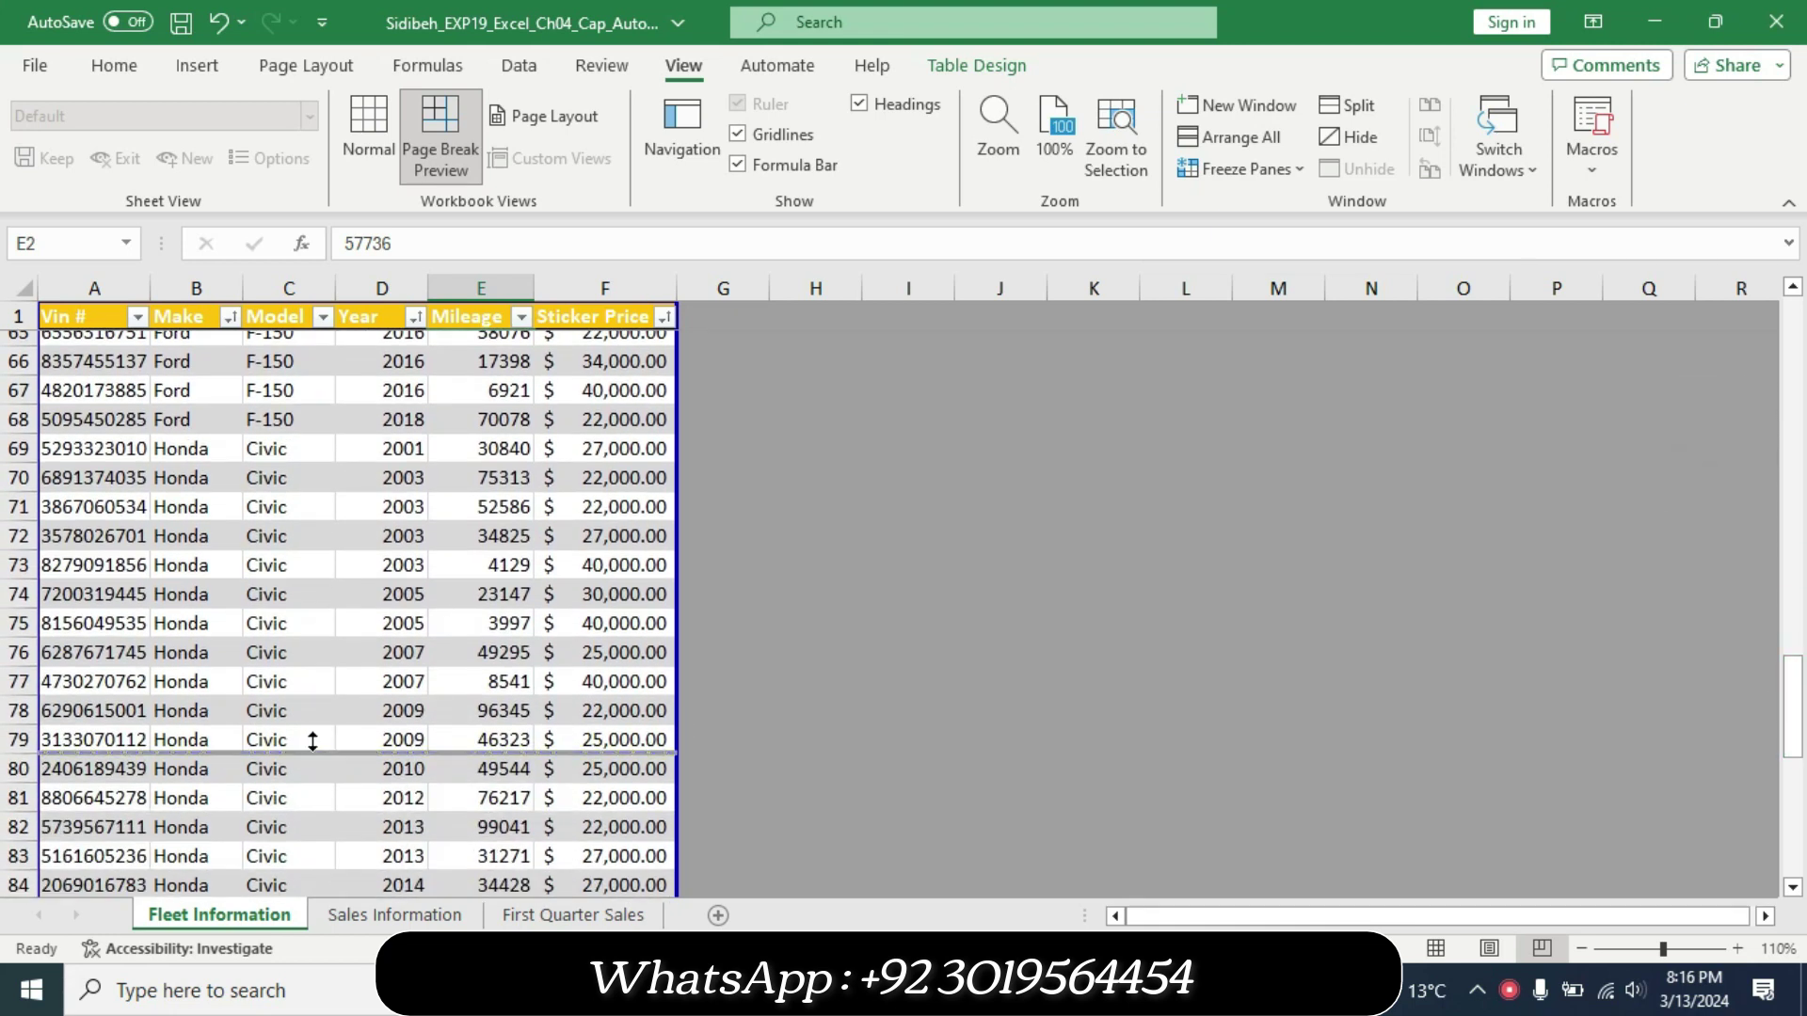
left_click_drag(344, 531, 361, 318)
scroll(351, 535, "up", 3)
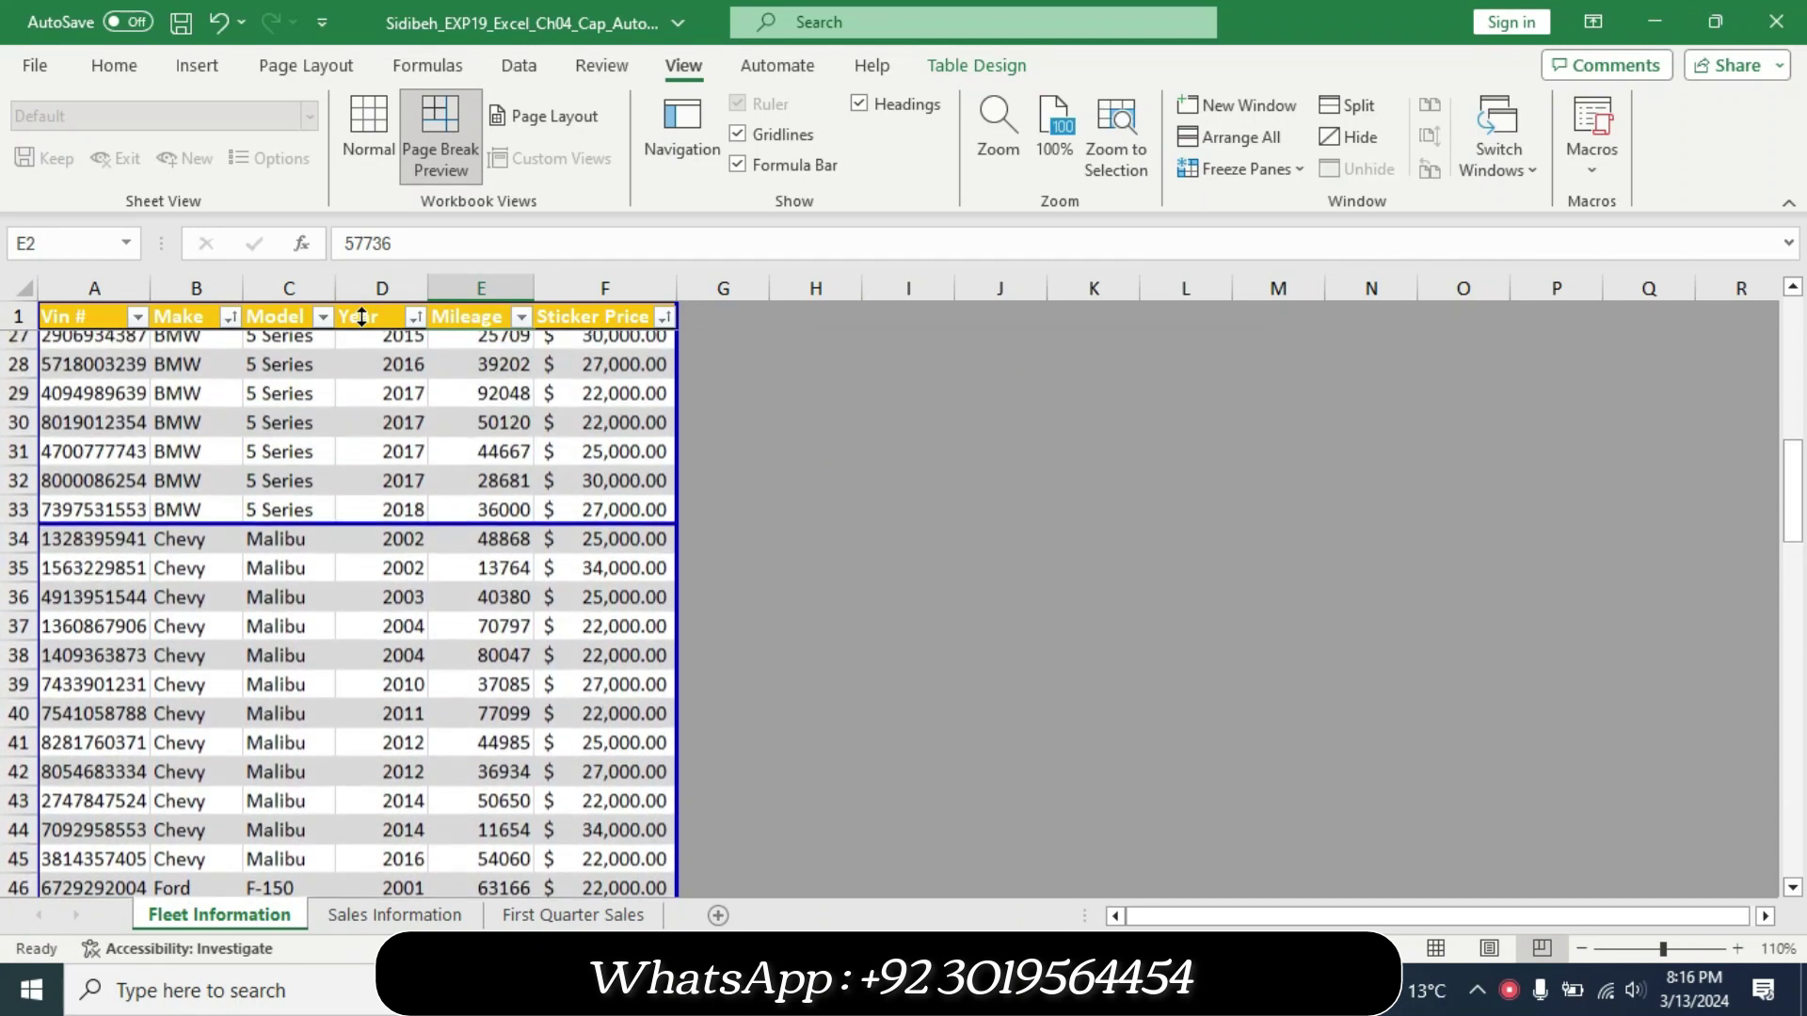
mouse_move(320, 722)
left_mouse_down()
mouse_move(314, 889)
mouse_move(312, 611)
left_mouse_up()
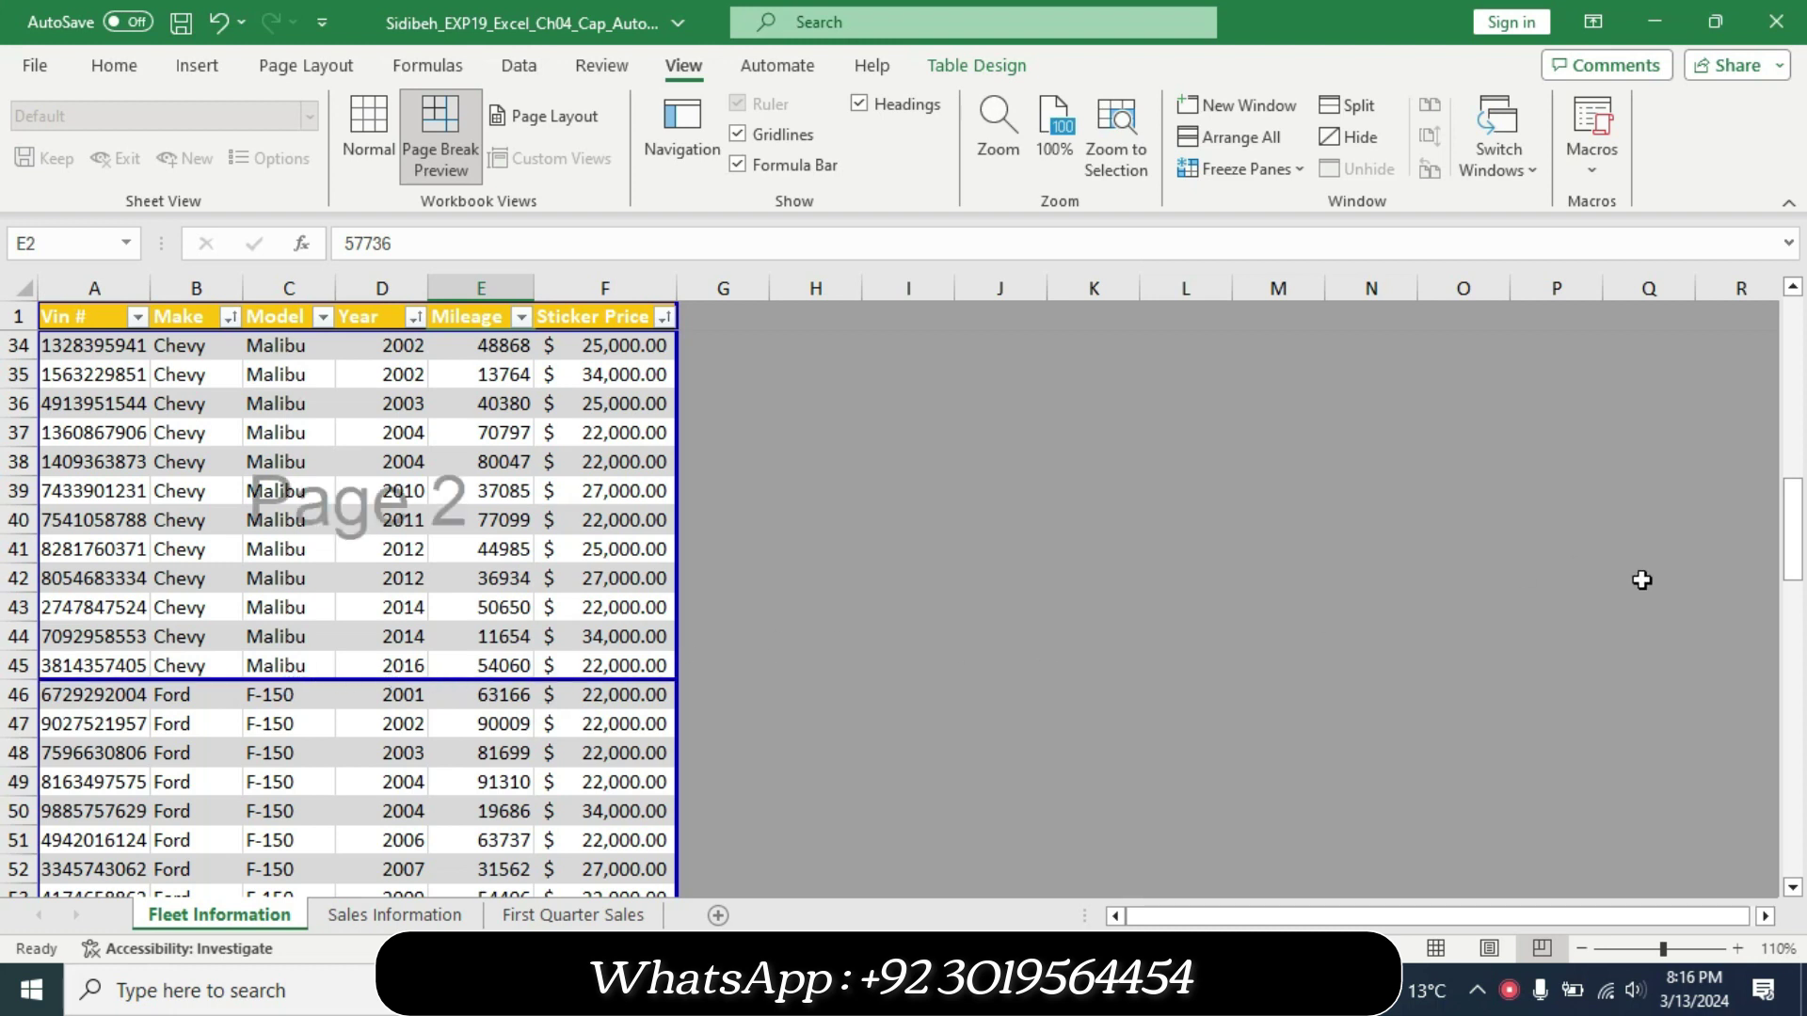
Move the following page break up to after row 68, then zoom out to review.
left_click_drag(1802, 563, 1803, 847)
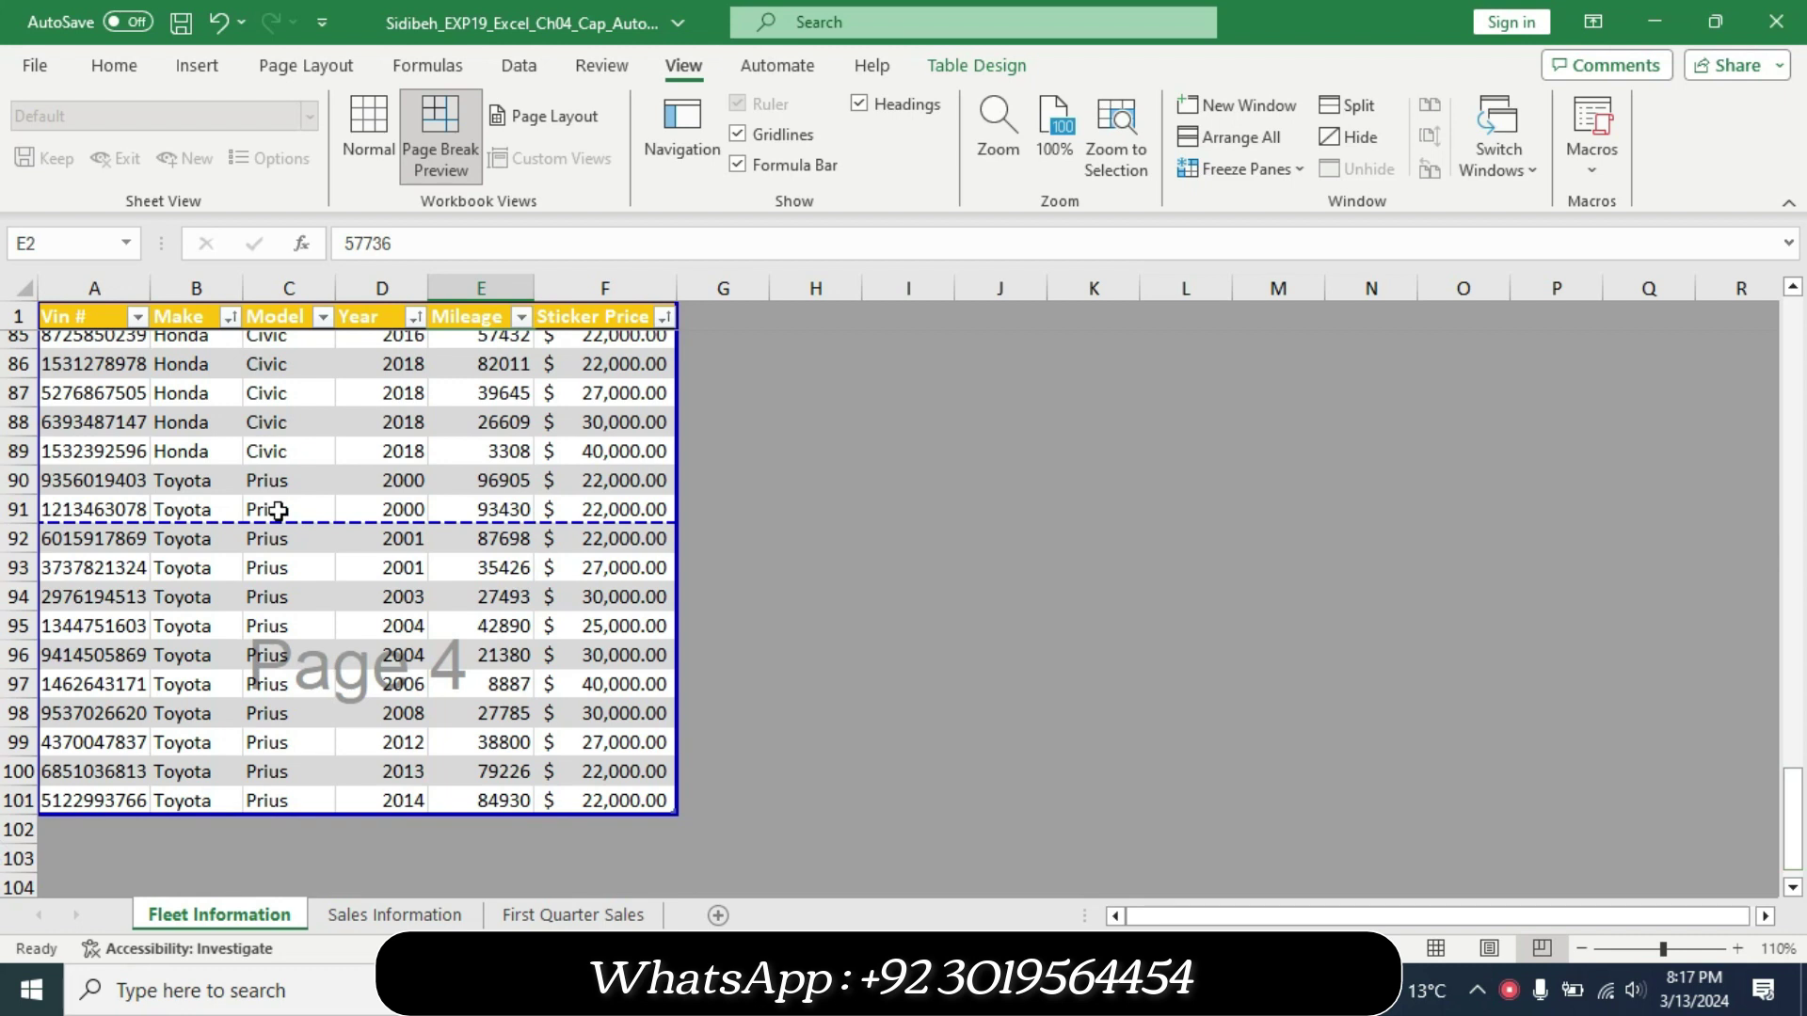
left_click_drag(280, 524, 296, 322)
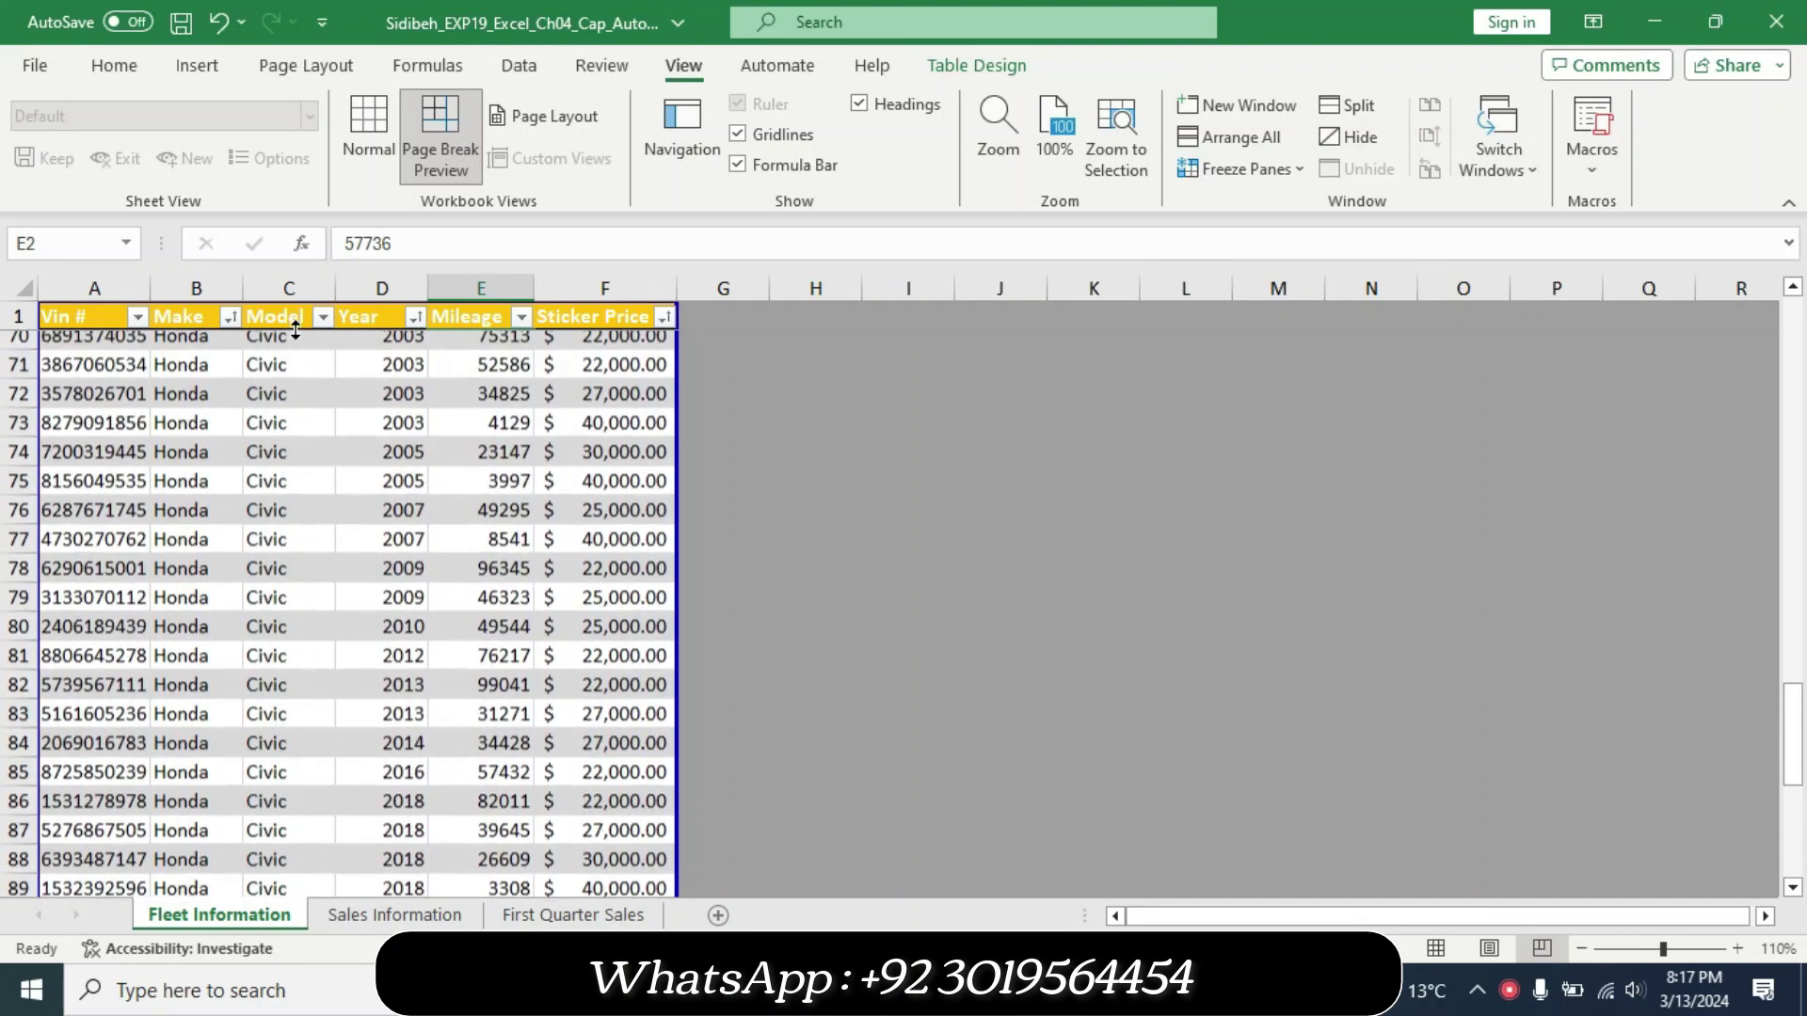
left_click_drag(296, 323, 285, 537)
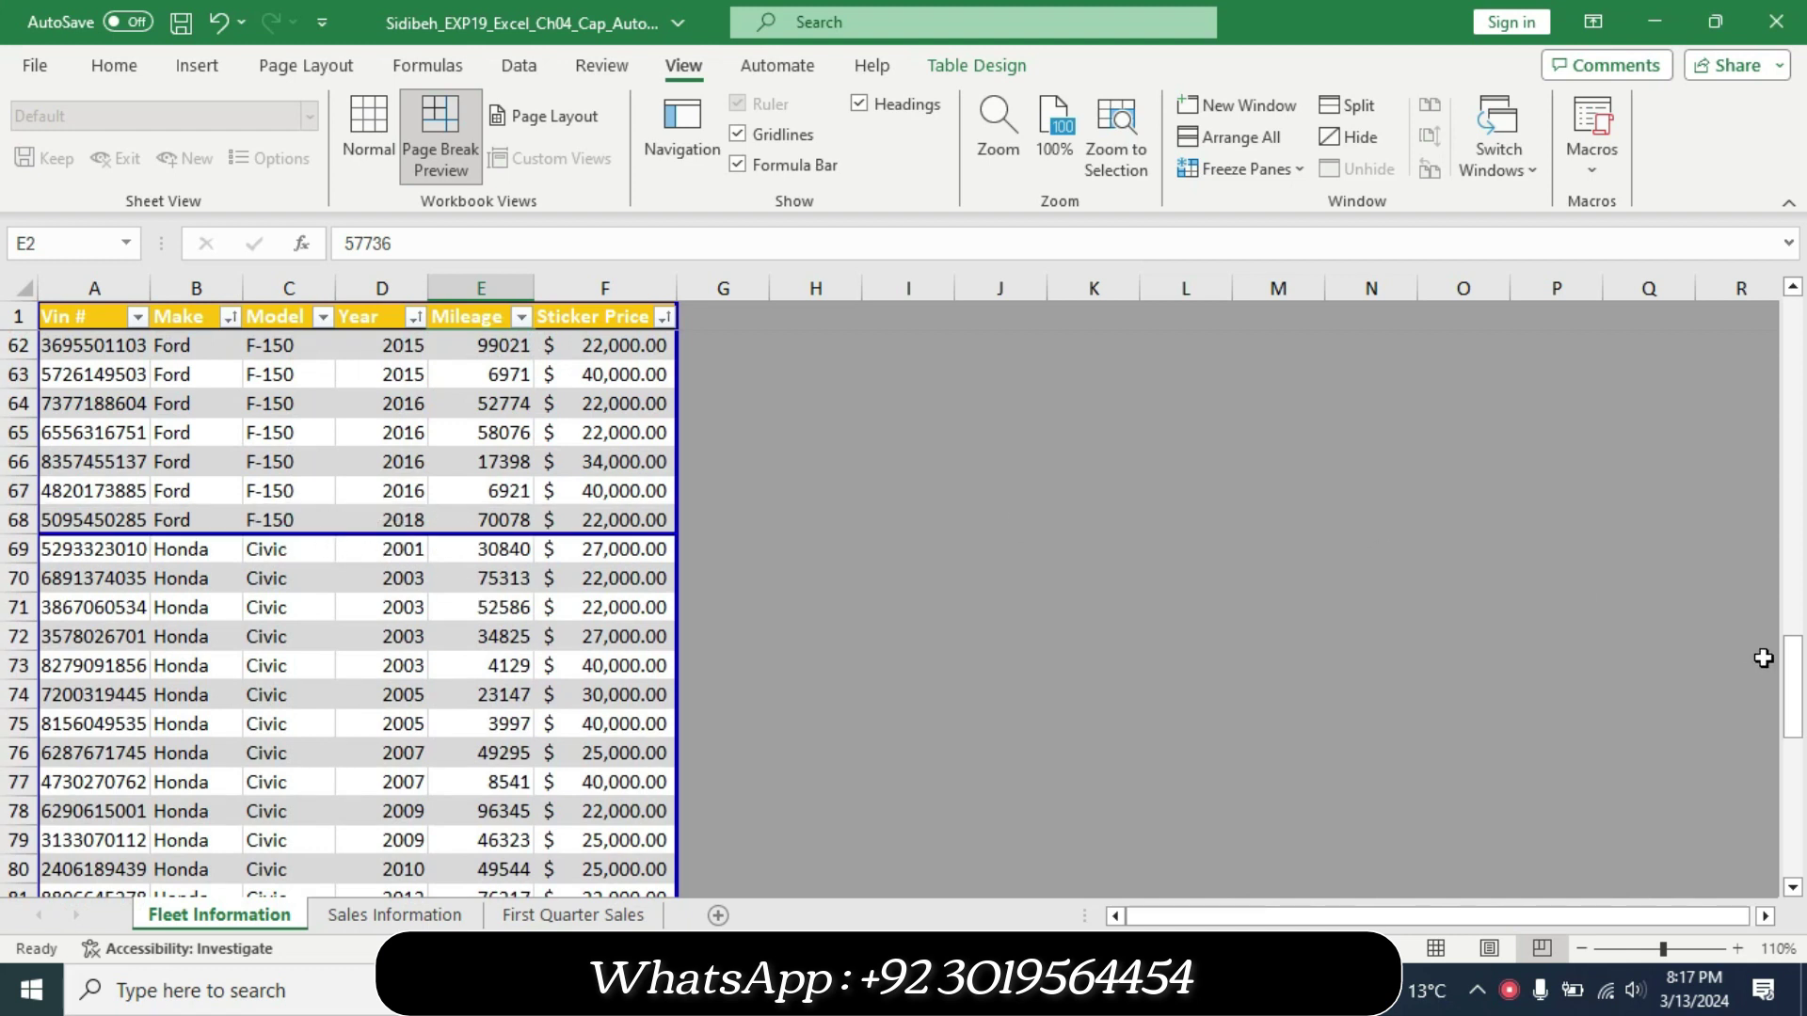
left_click_drag(1795, 701, 1798, 313)
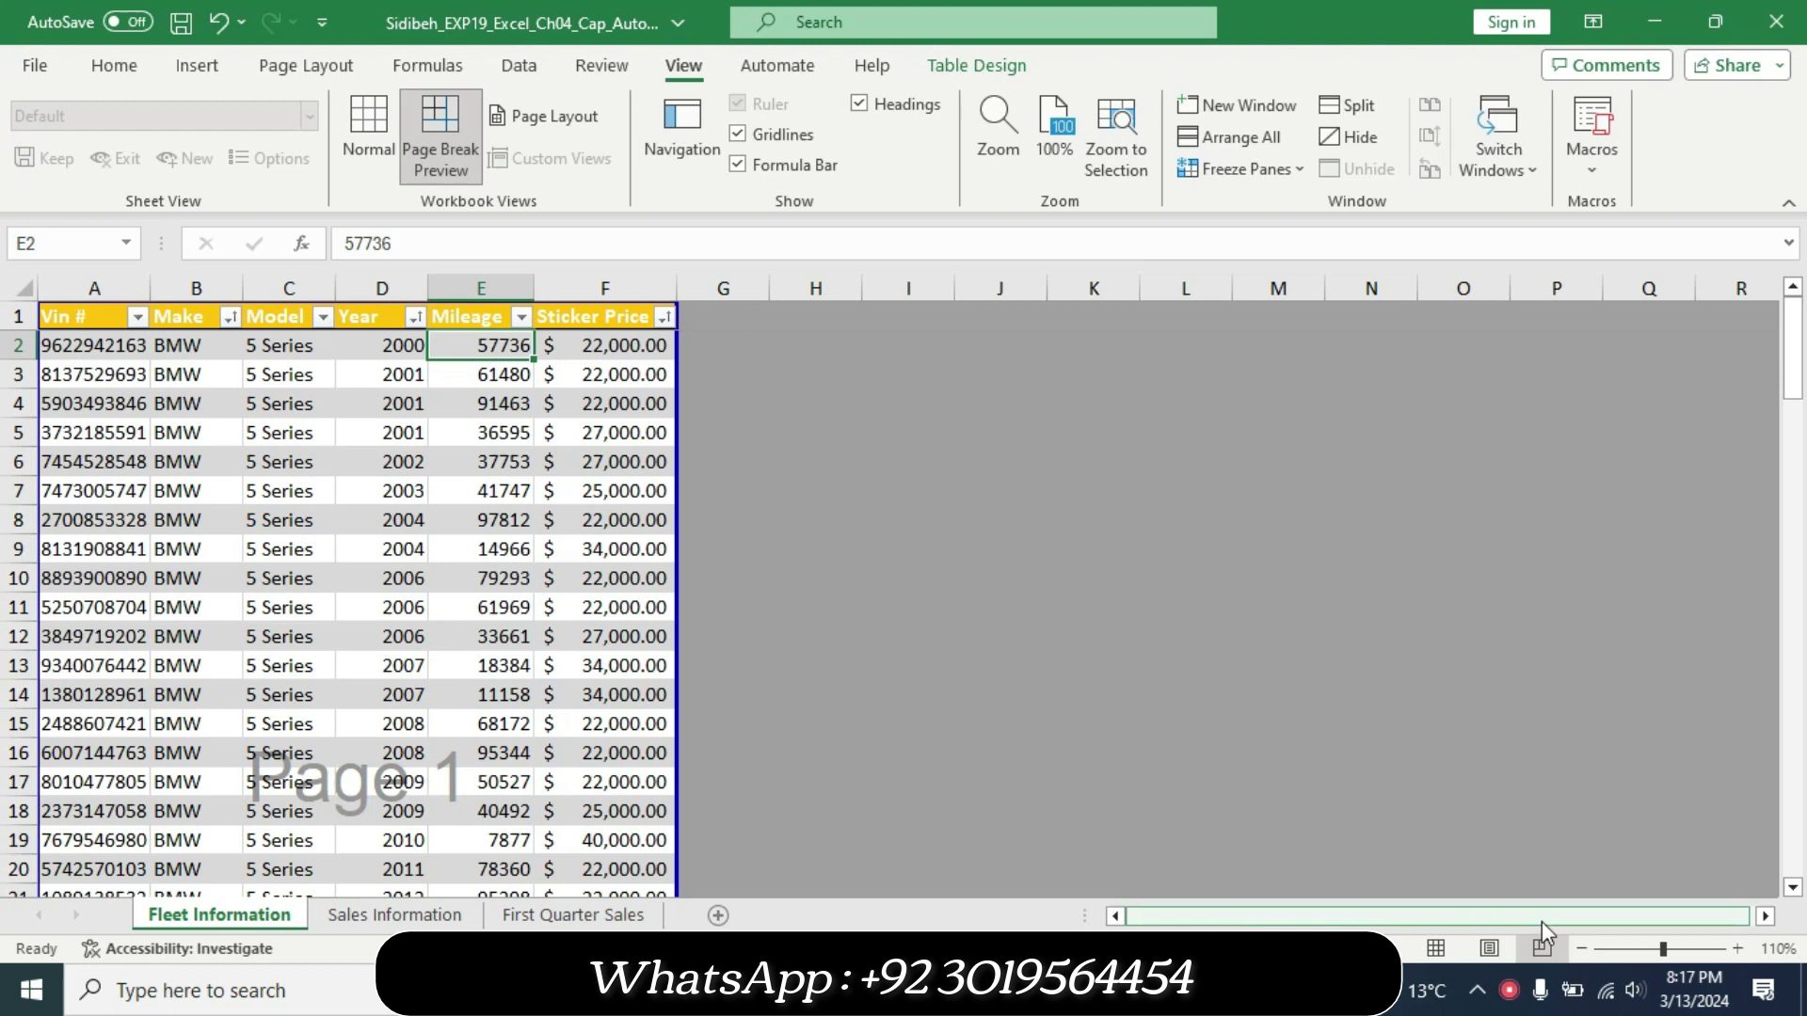
left_click(1581, 948)
left_click(1581, 948)
left_click(1578, 949)
left_click(1578, 949)
Return step 7's text to 9 pt with no highlight.
key("alt+Tab")
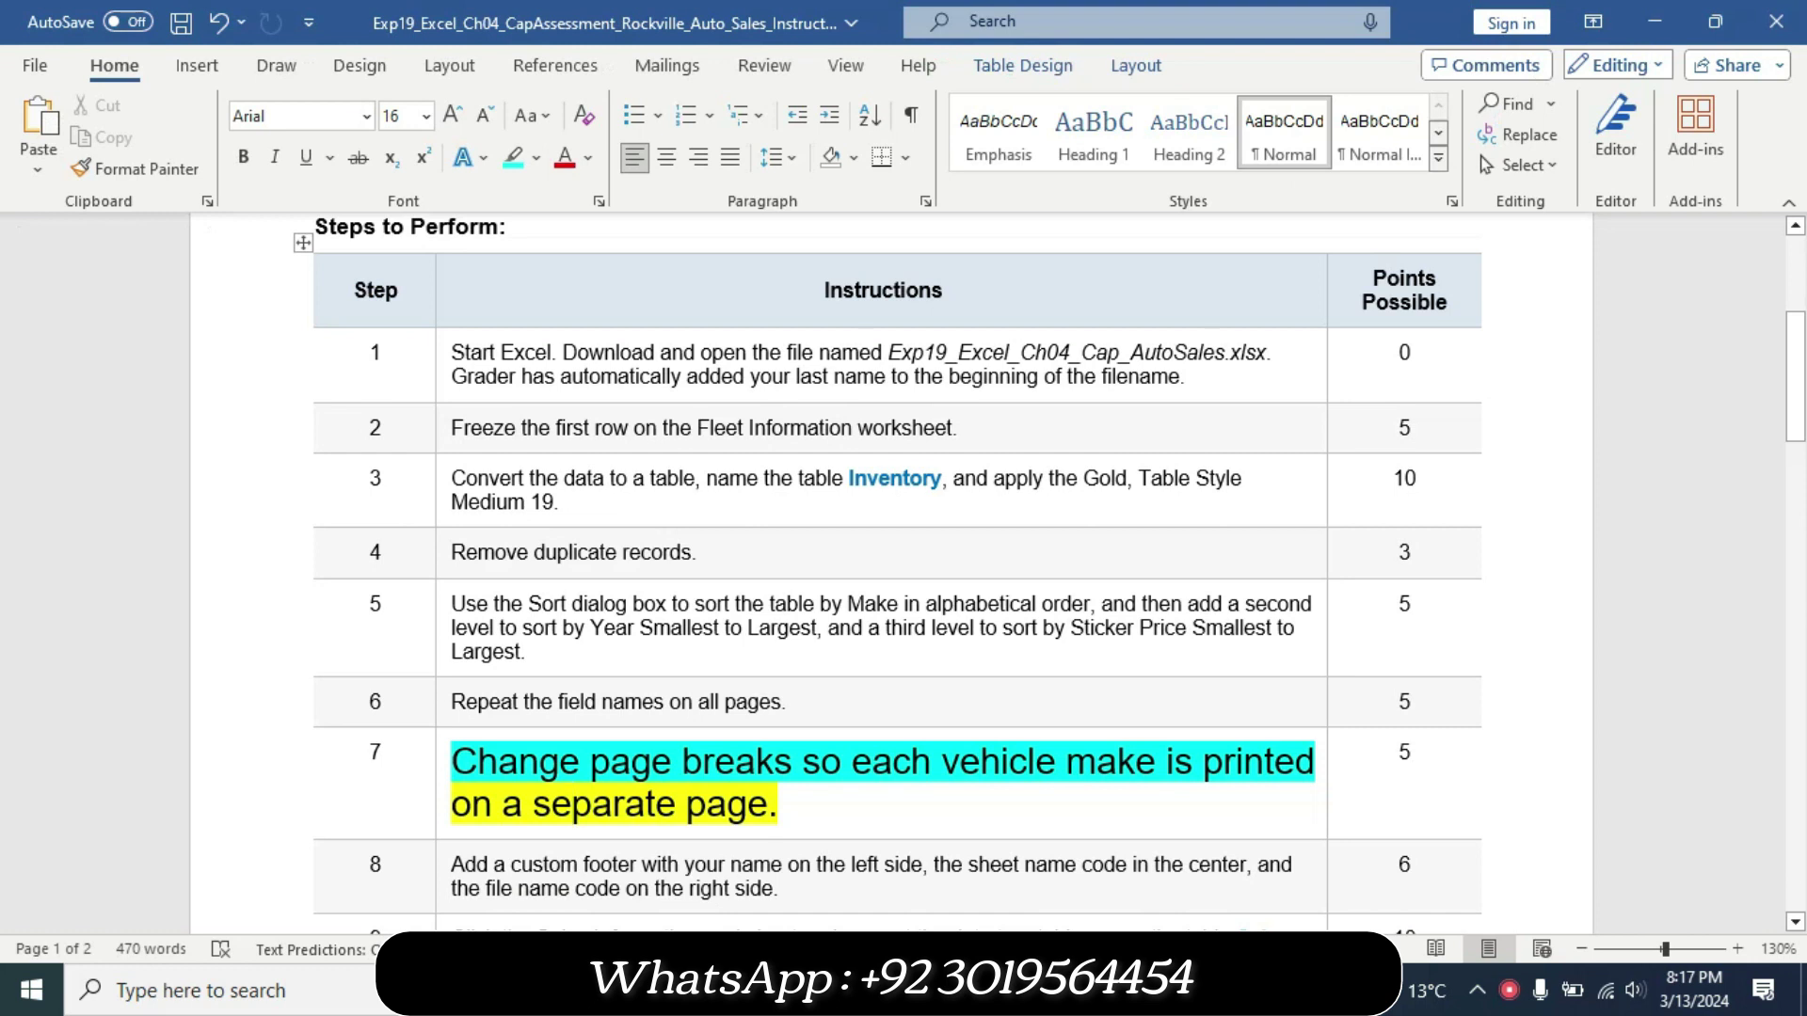
left_click(446, 823)
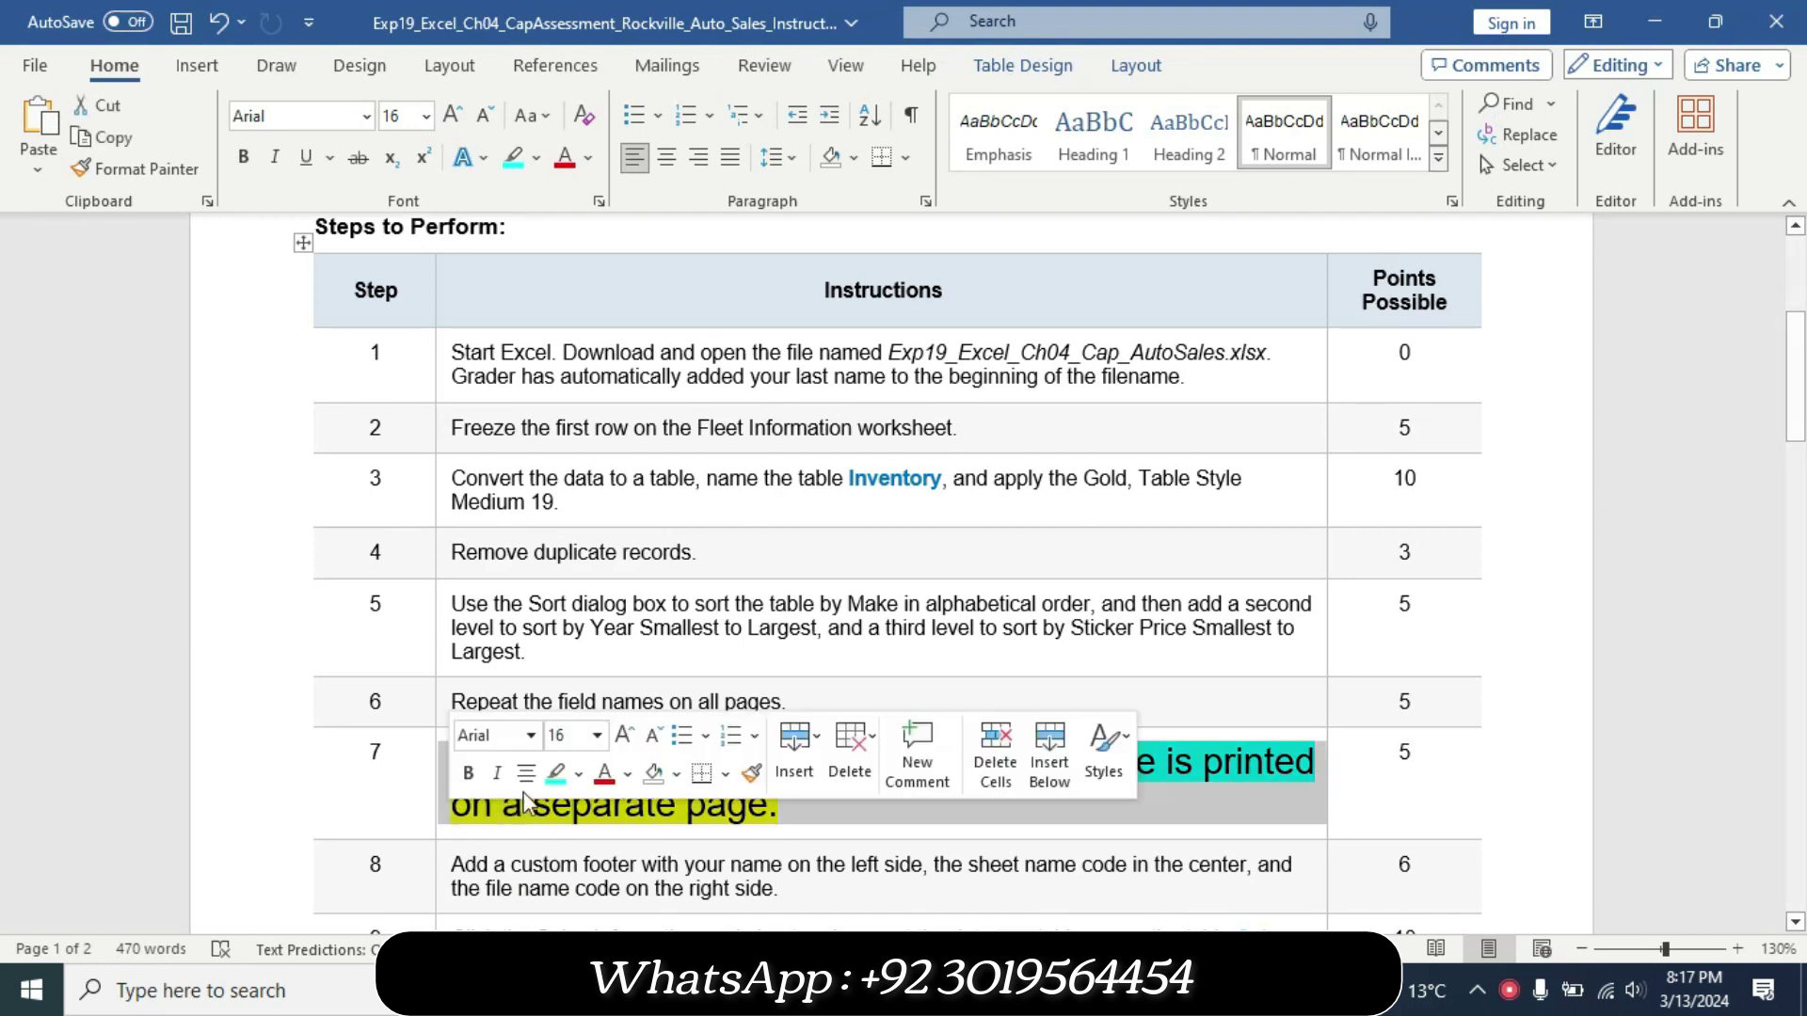
left_click(597, 735)
left_click(586, 282)
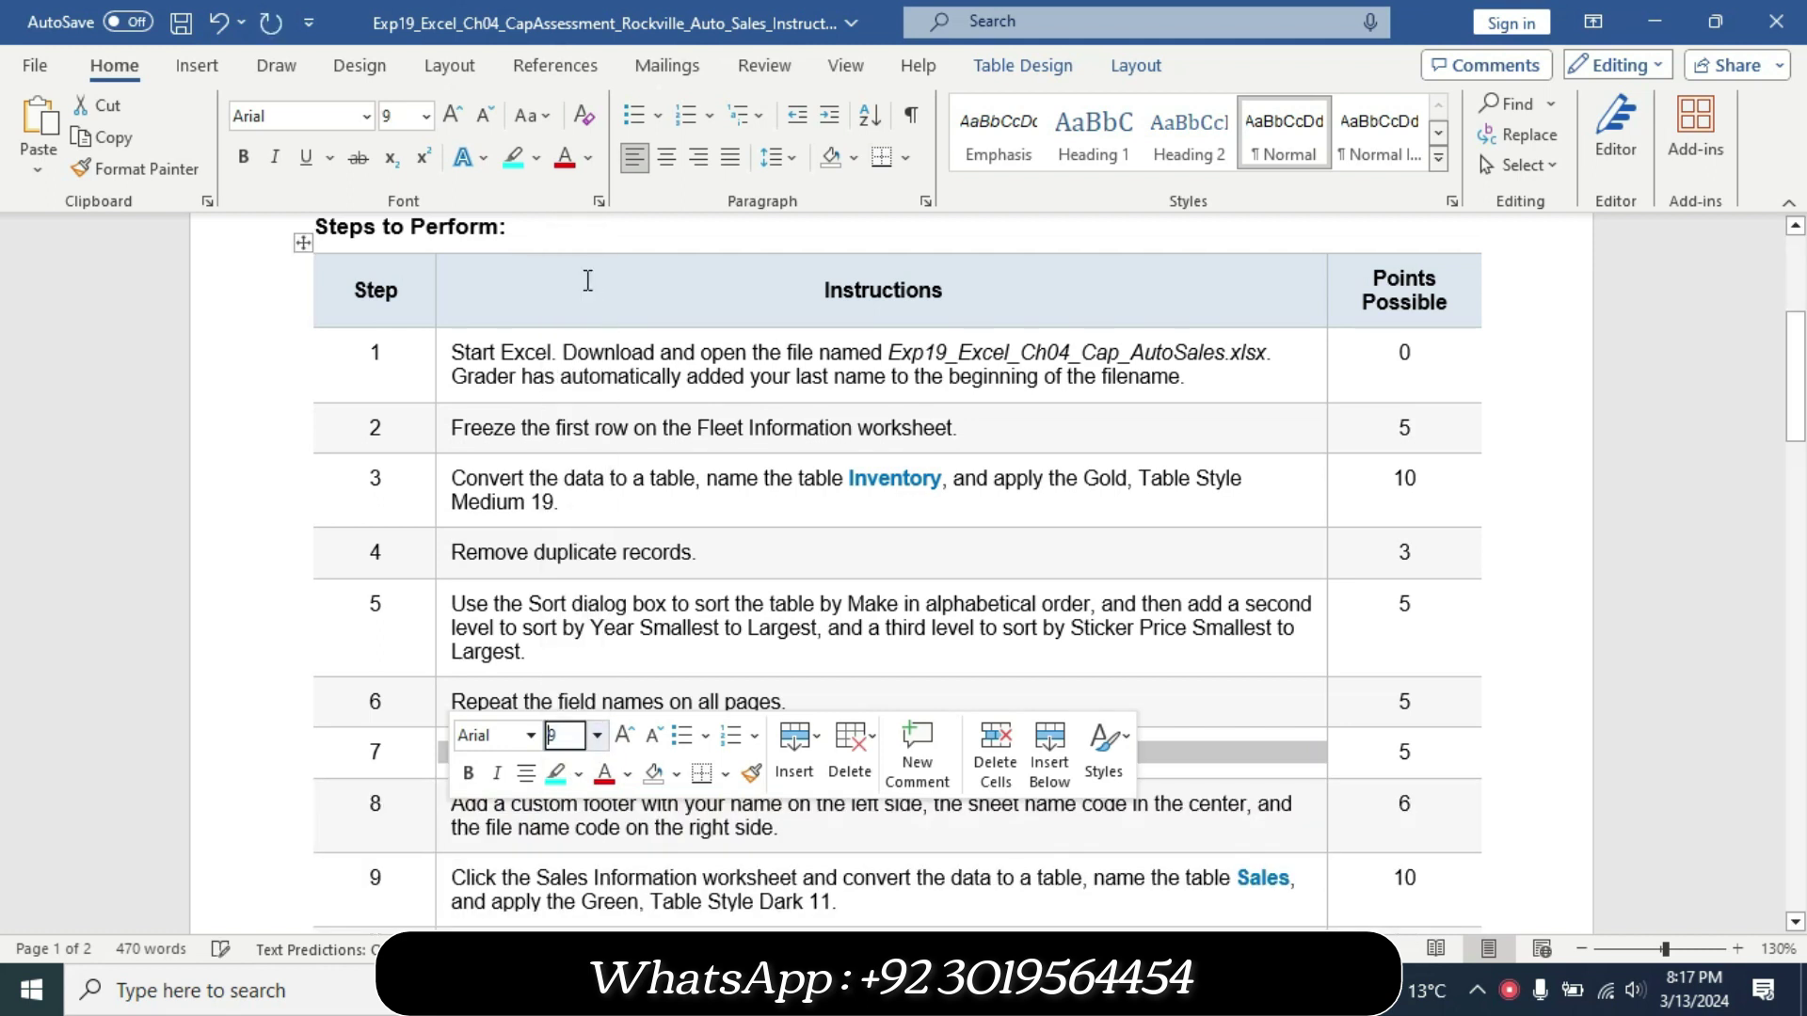
left_click(543, 160)
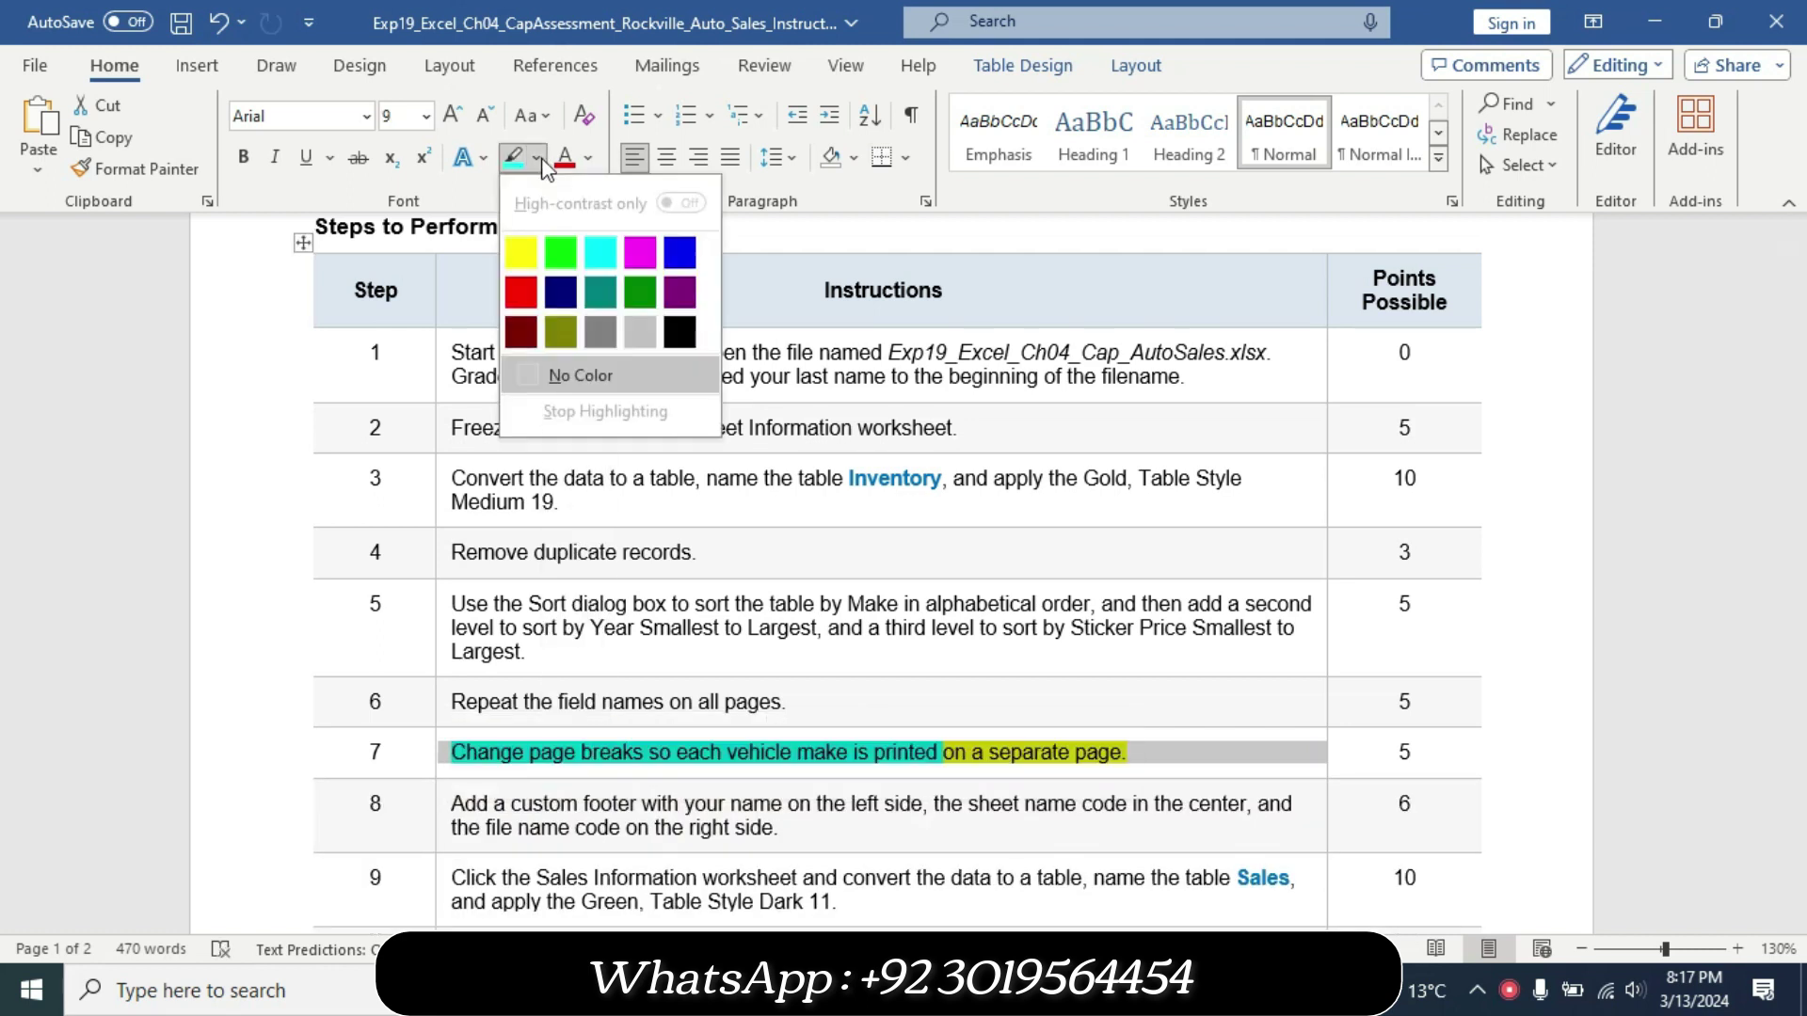
left_click(555, 376)
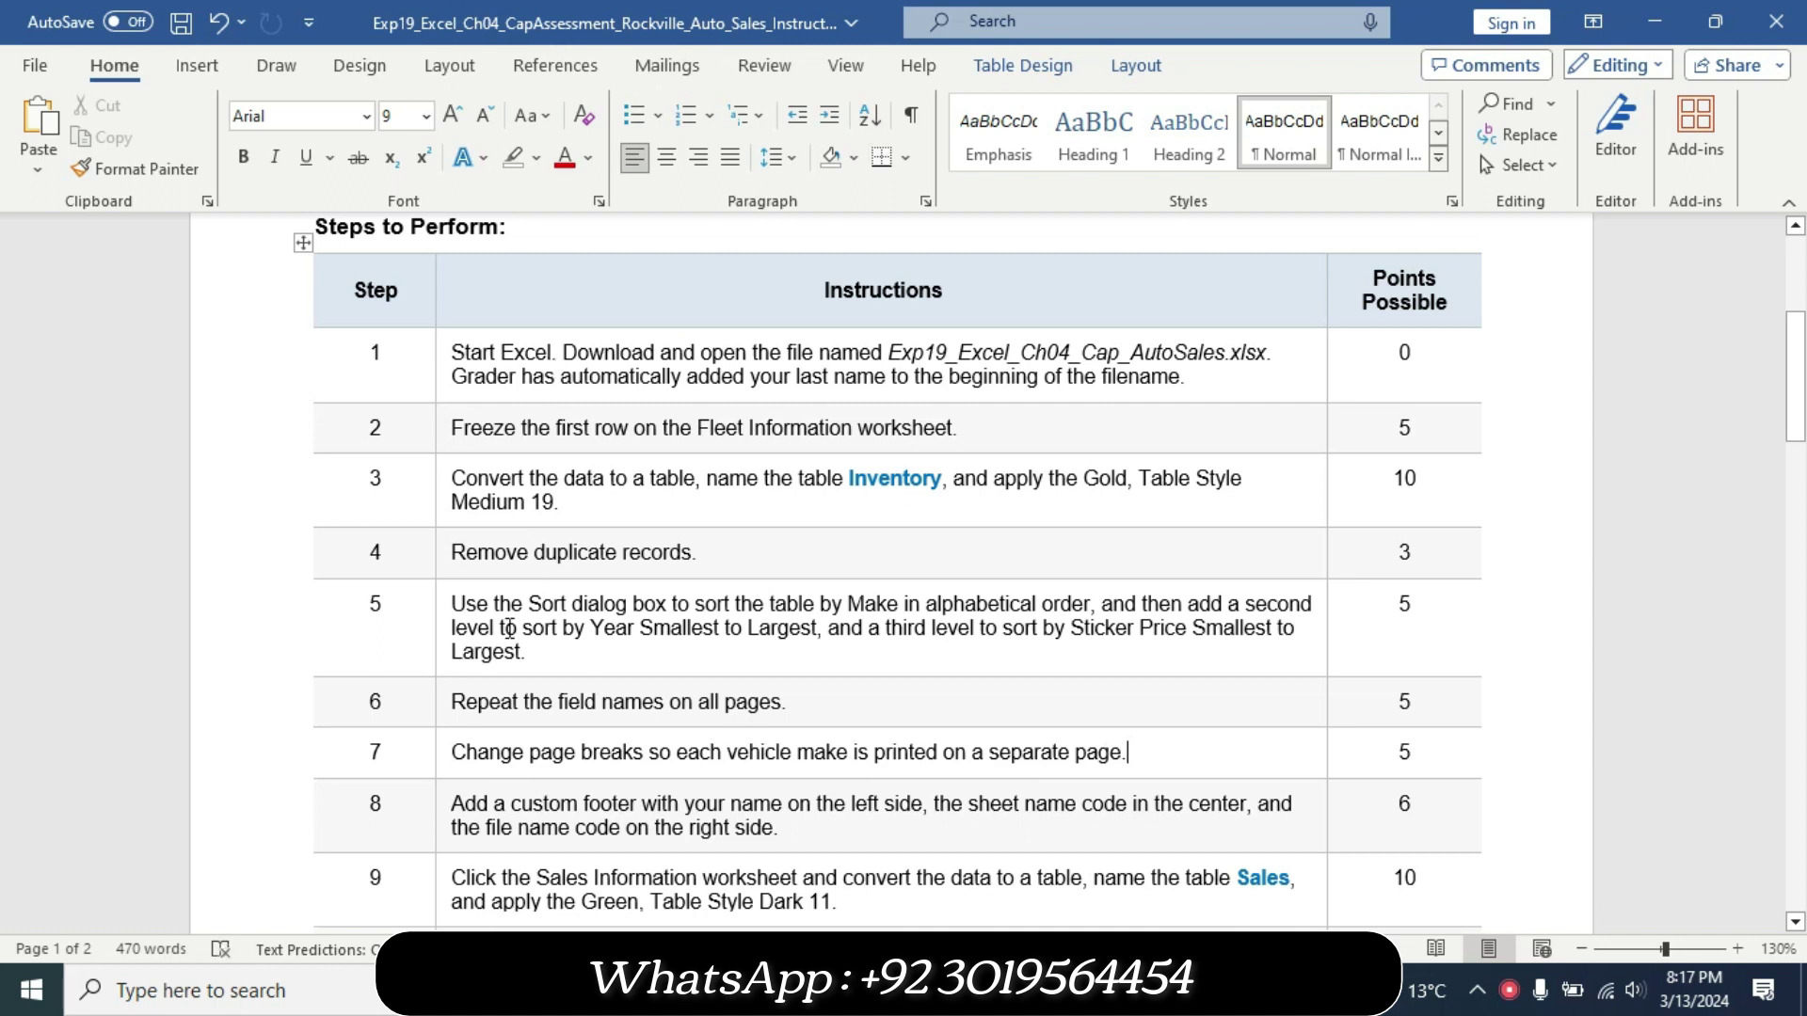
Make step 8's custom footer instruction 16 pt with yellow highlighting.
left_click(439, 827)
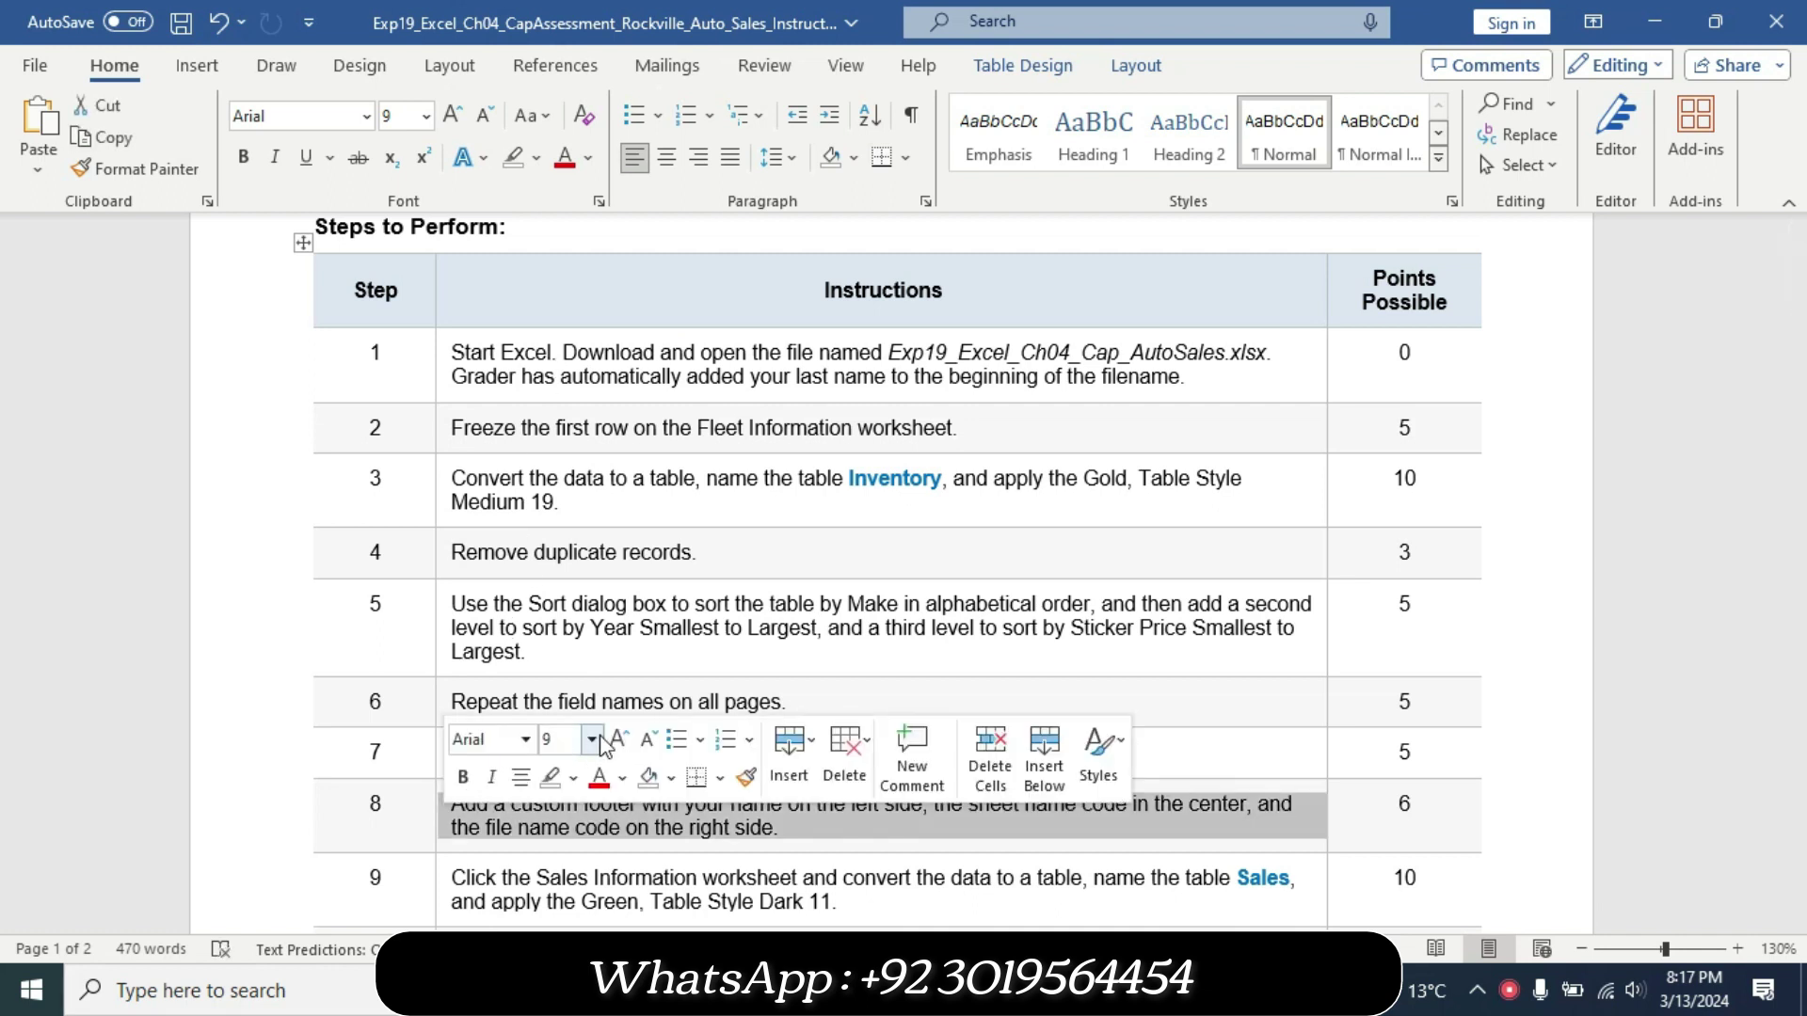
left_click(591, 740)
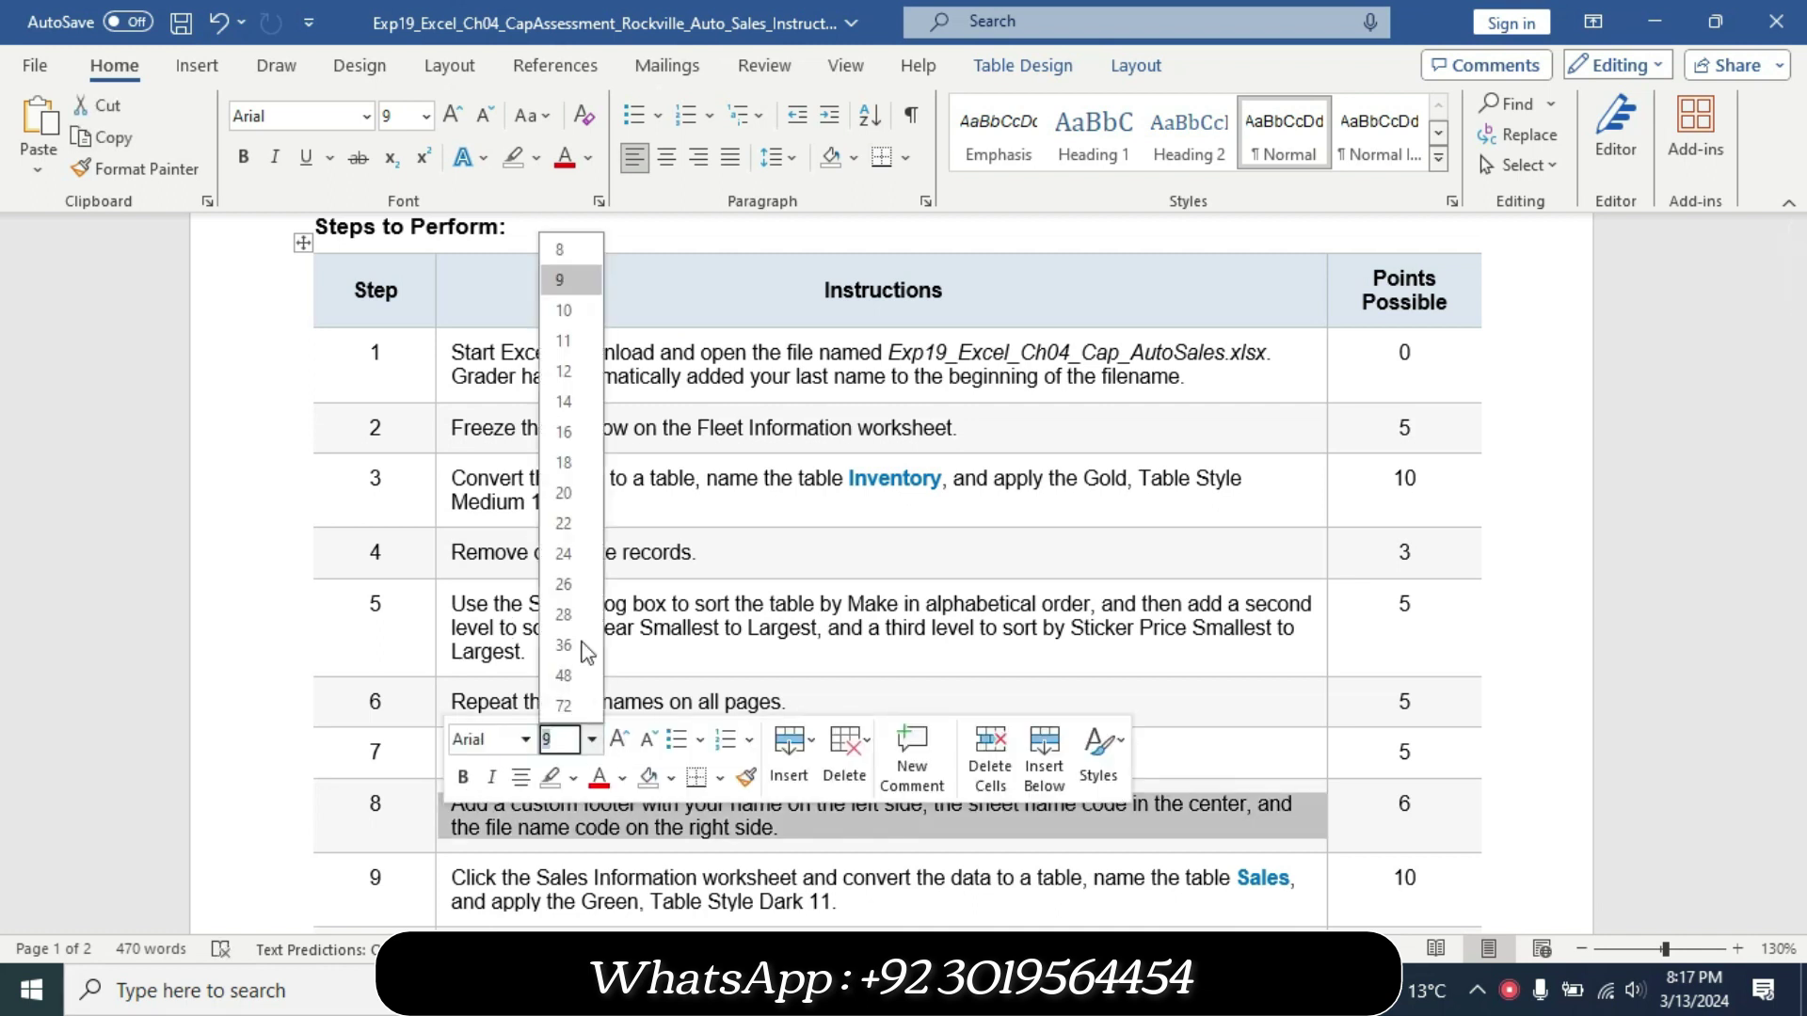
left_click(562, 432)
left_click(536, 158)
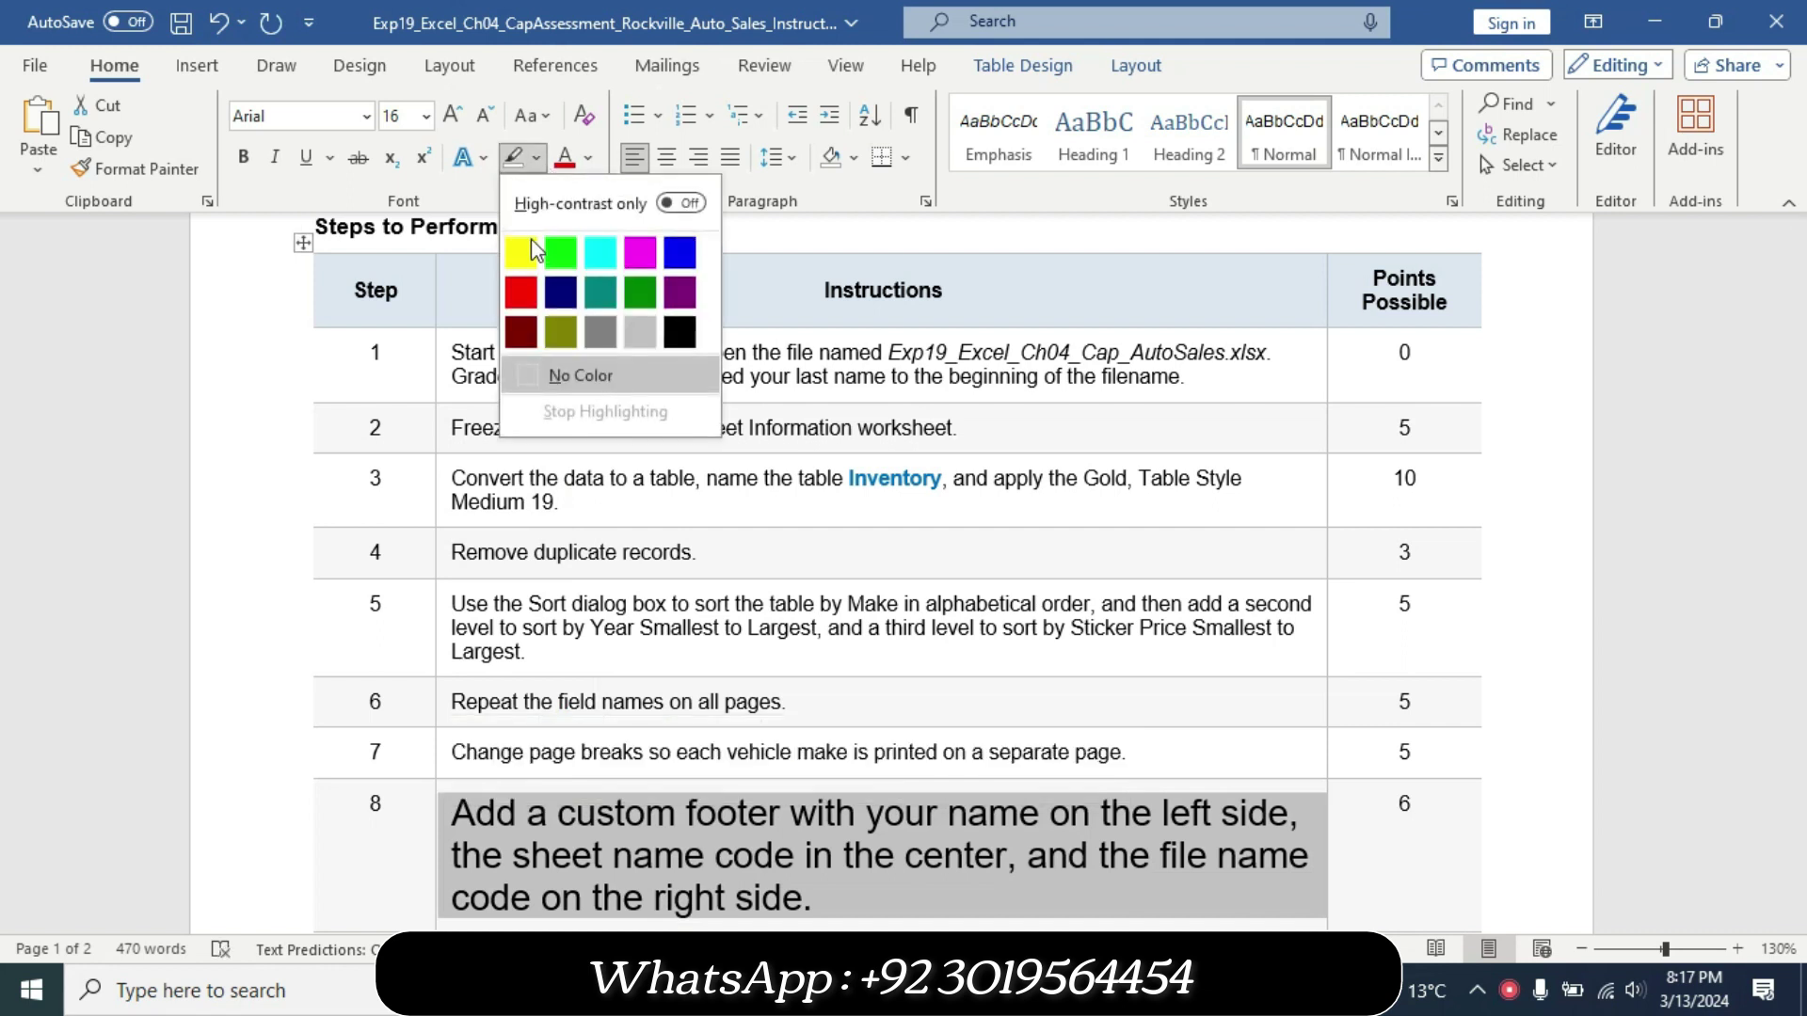
left_click(529, 241)
left_click_drag(1796, 377, 1795, 412)
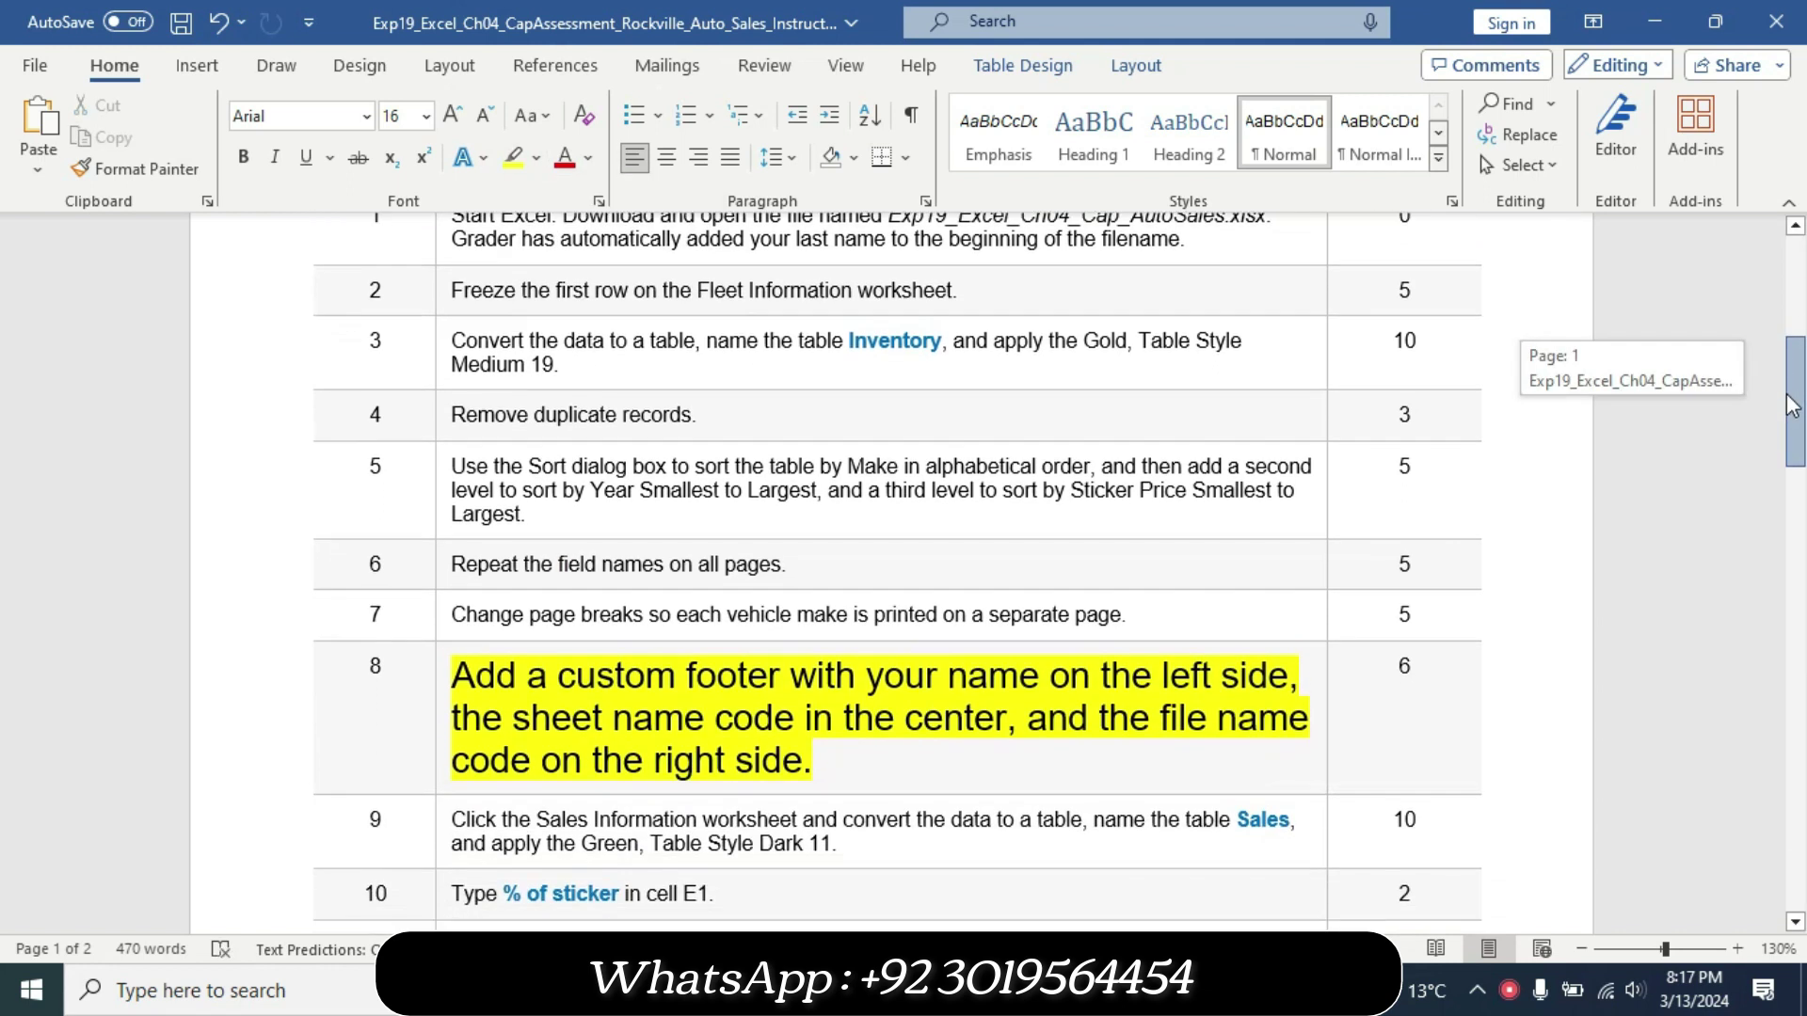
Highlight the opening words of step 8 in cyan.
left_click_drag(451, 617, 966, 643)
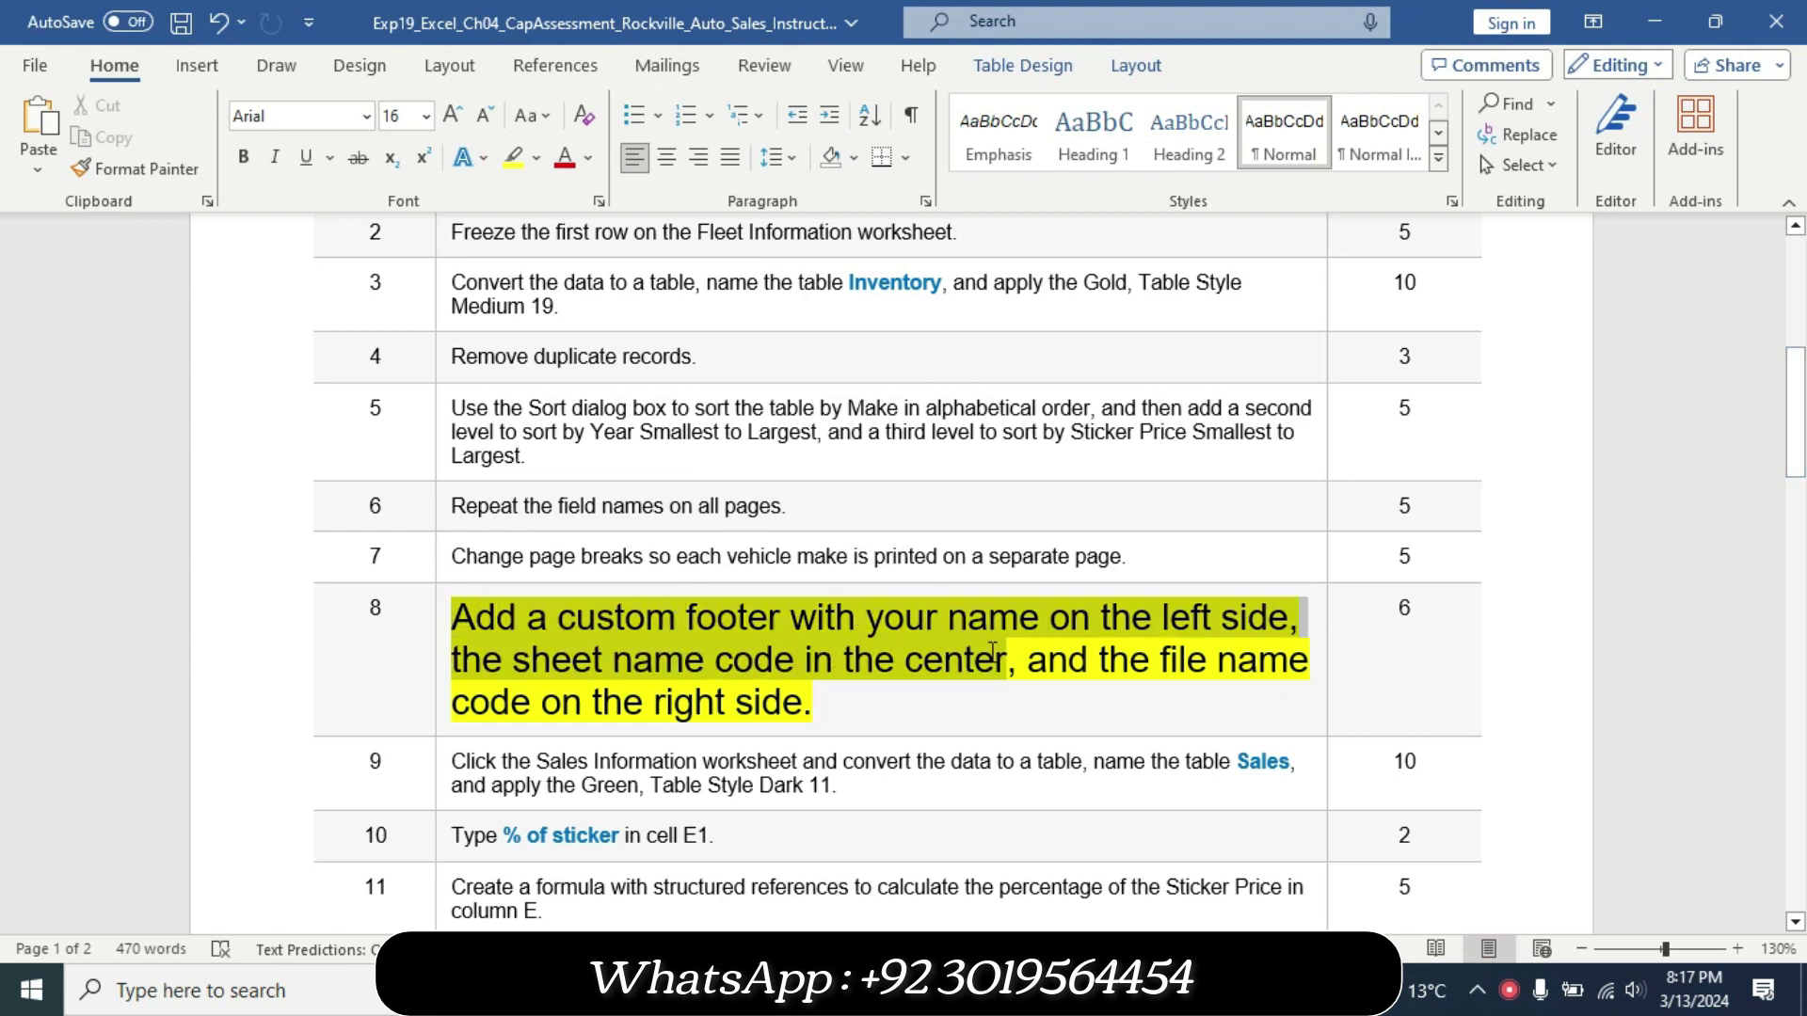
left_click(1118, 606)
left_click(1183, 701)
left_click(553, 600)
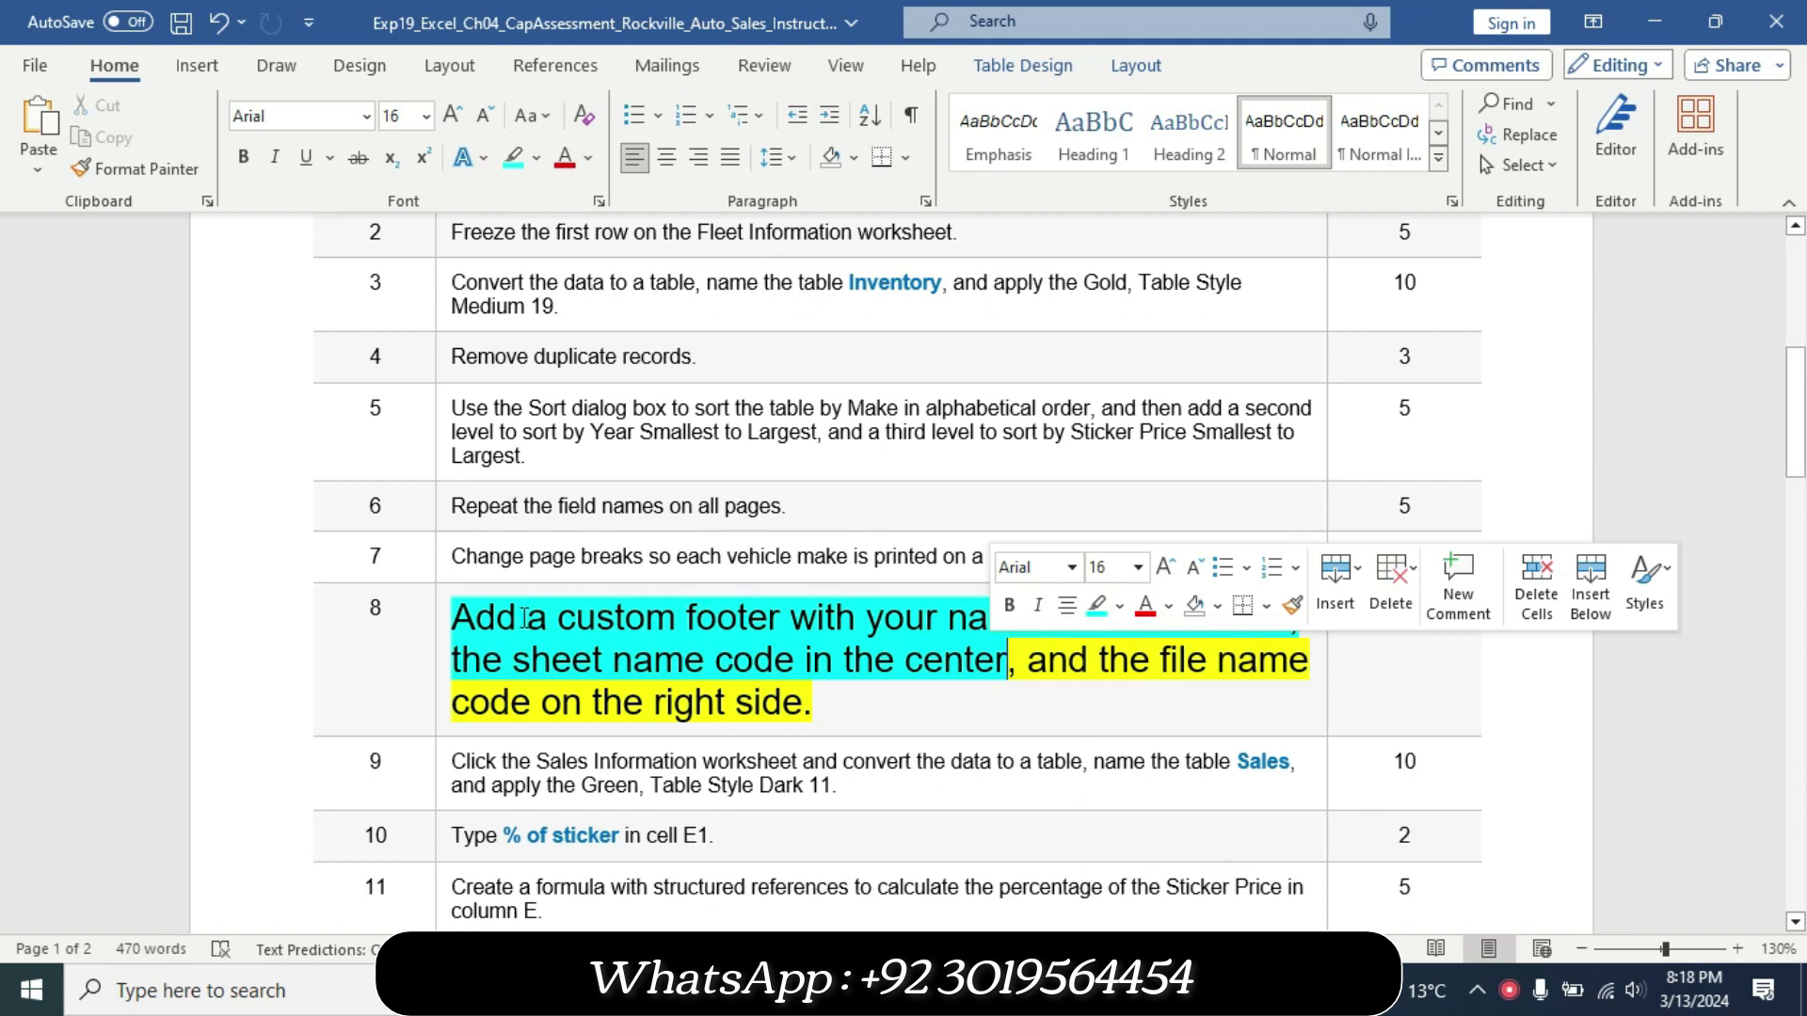
left_click(525, 617)
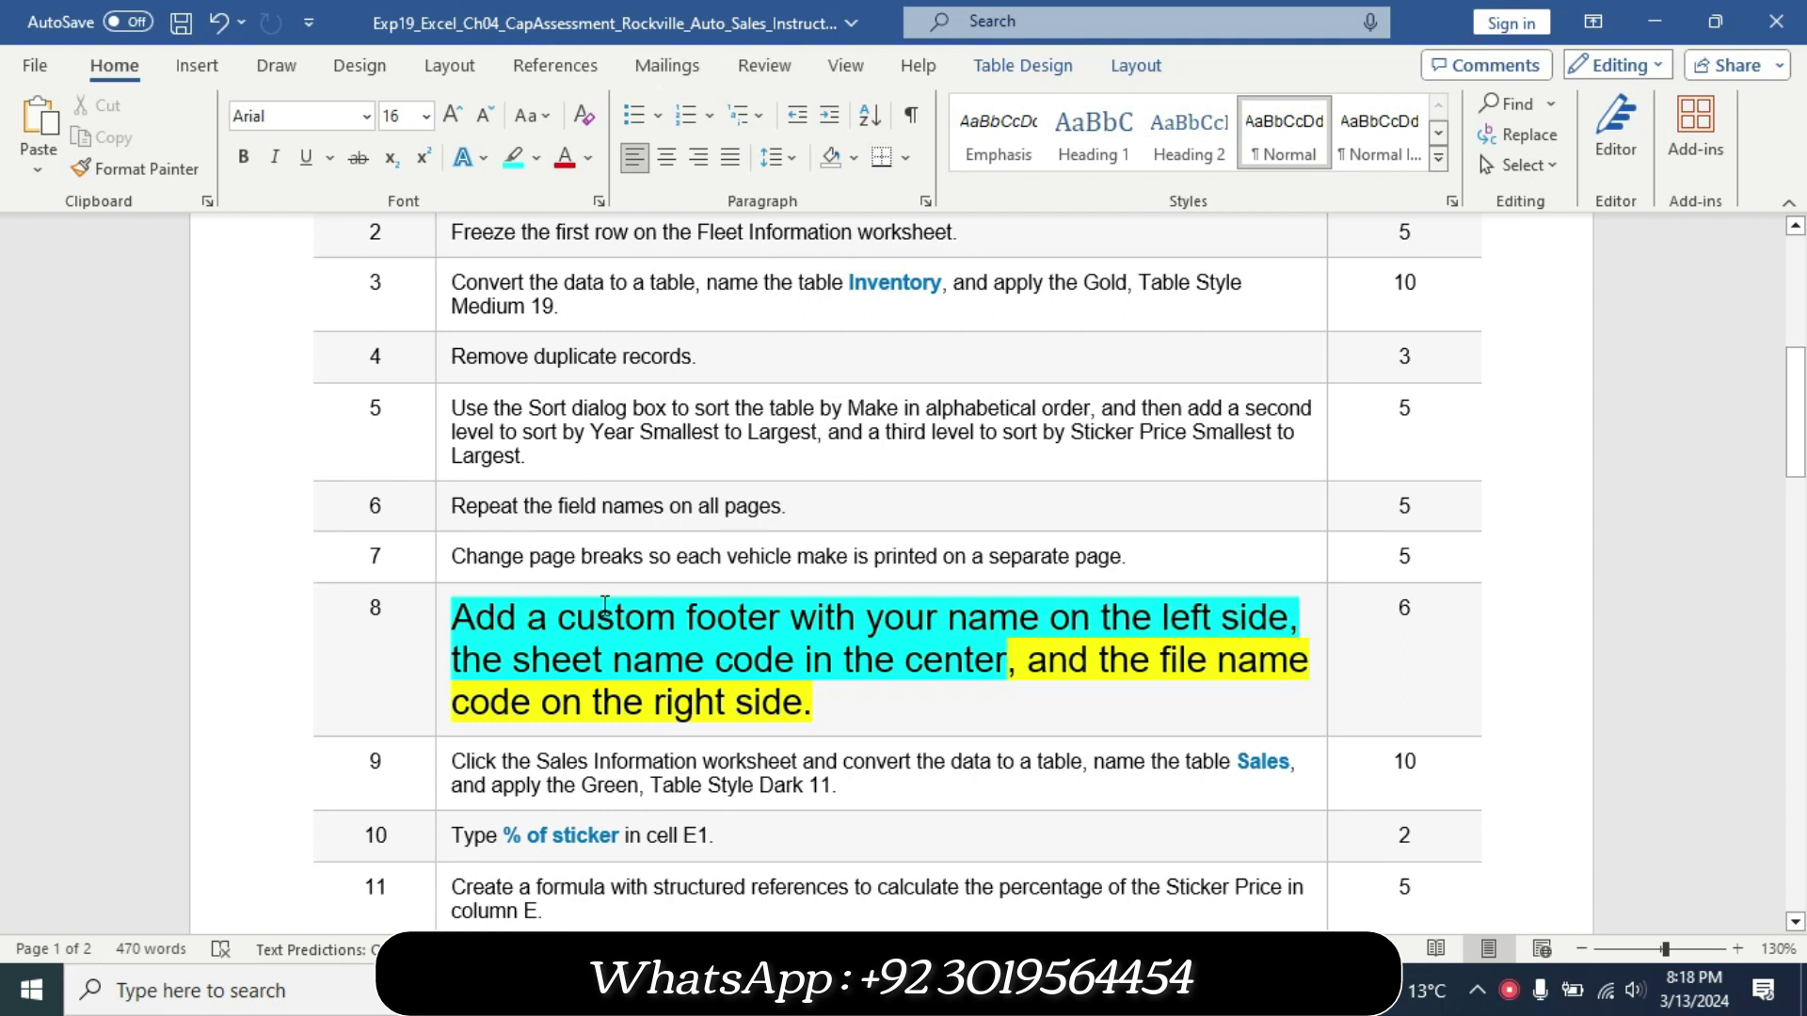
left_click_drag(569, 610, 1291, 611)
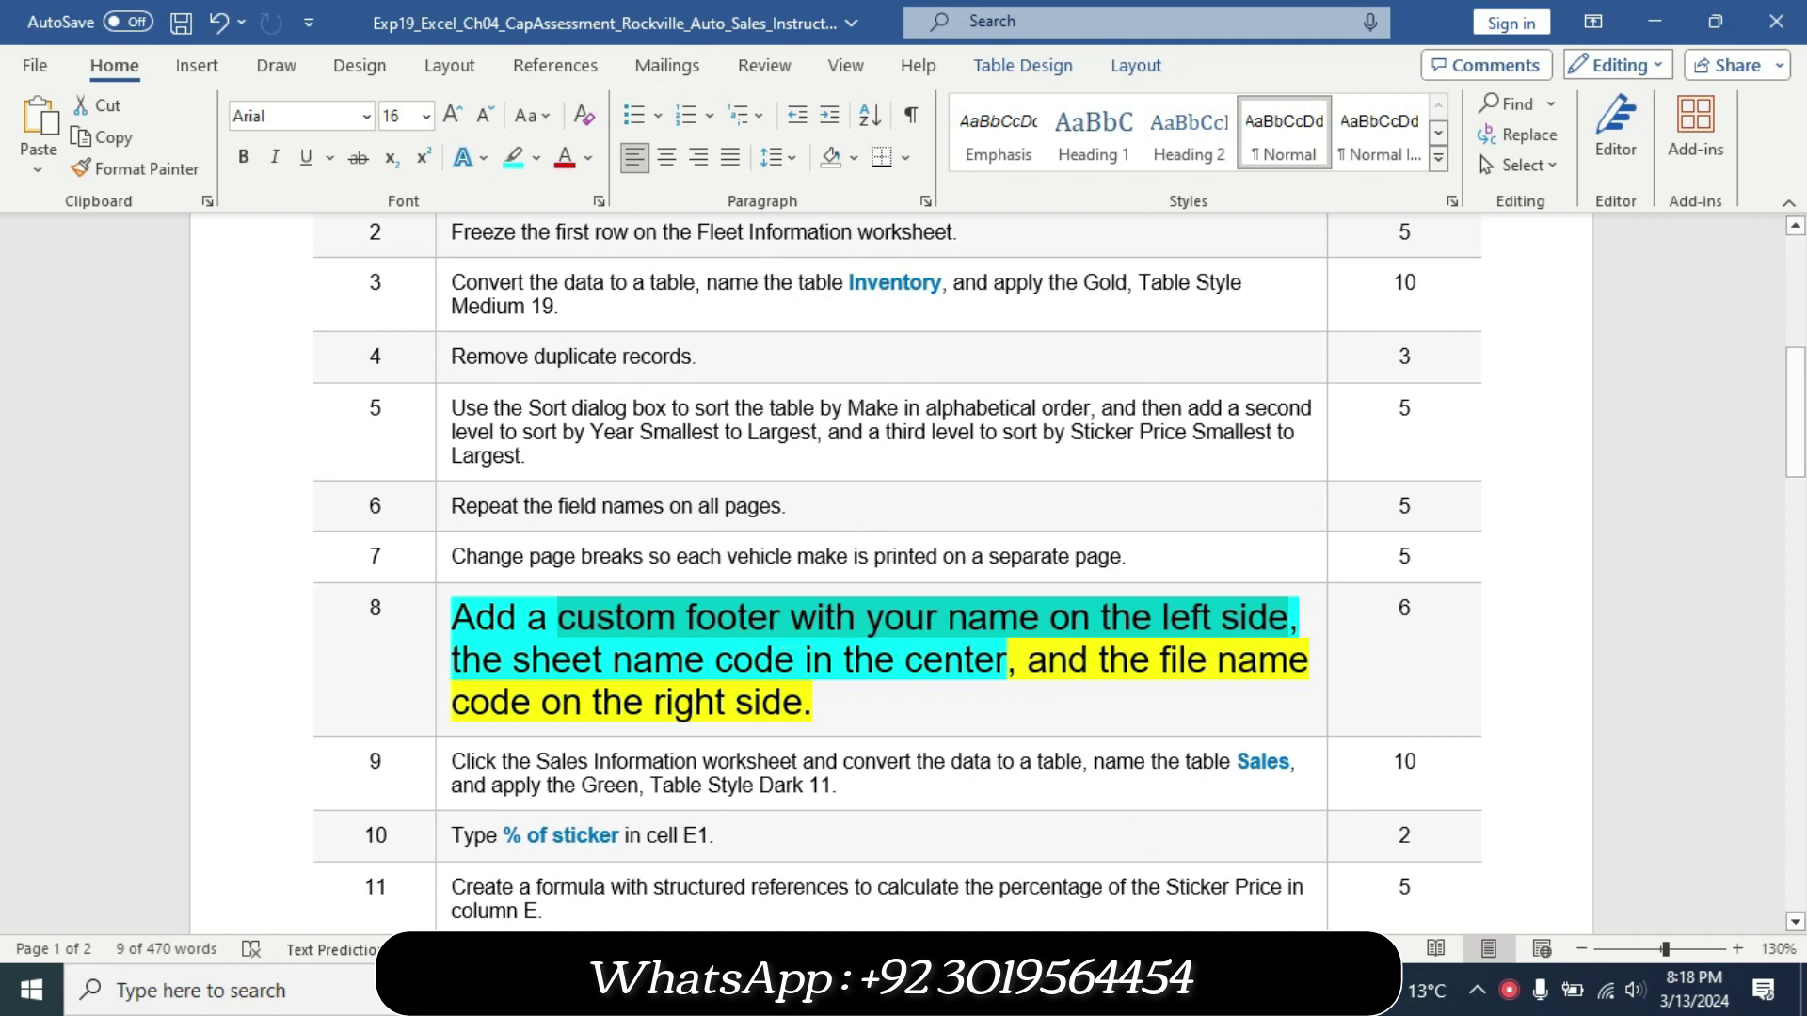
key("alt+Tab")
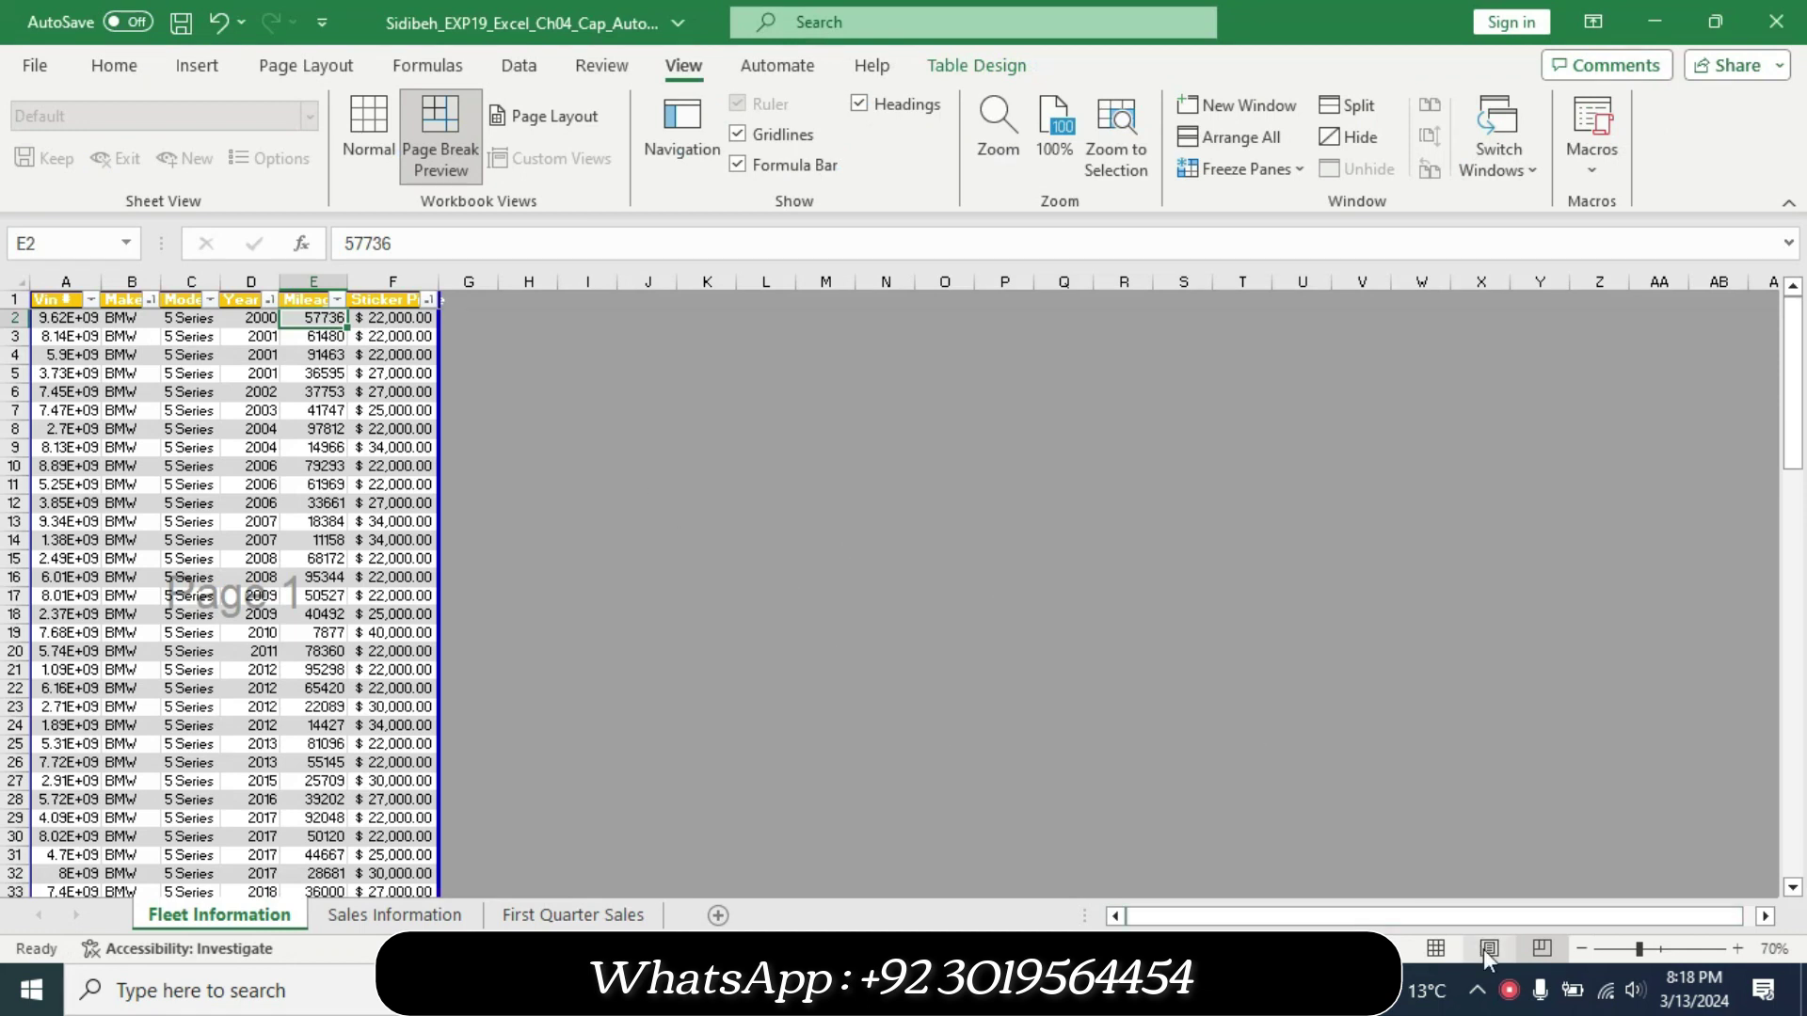
Put the Fleet Information sheet back in Normal view and open Page Setup.
left_click(1435, 948)
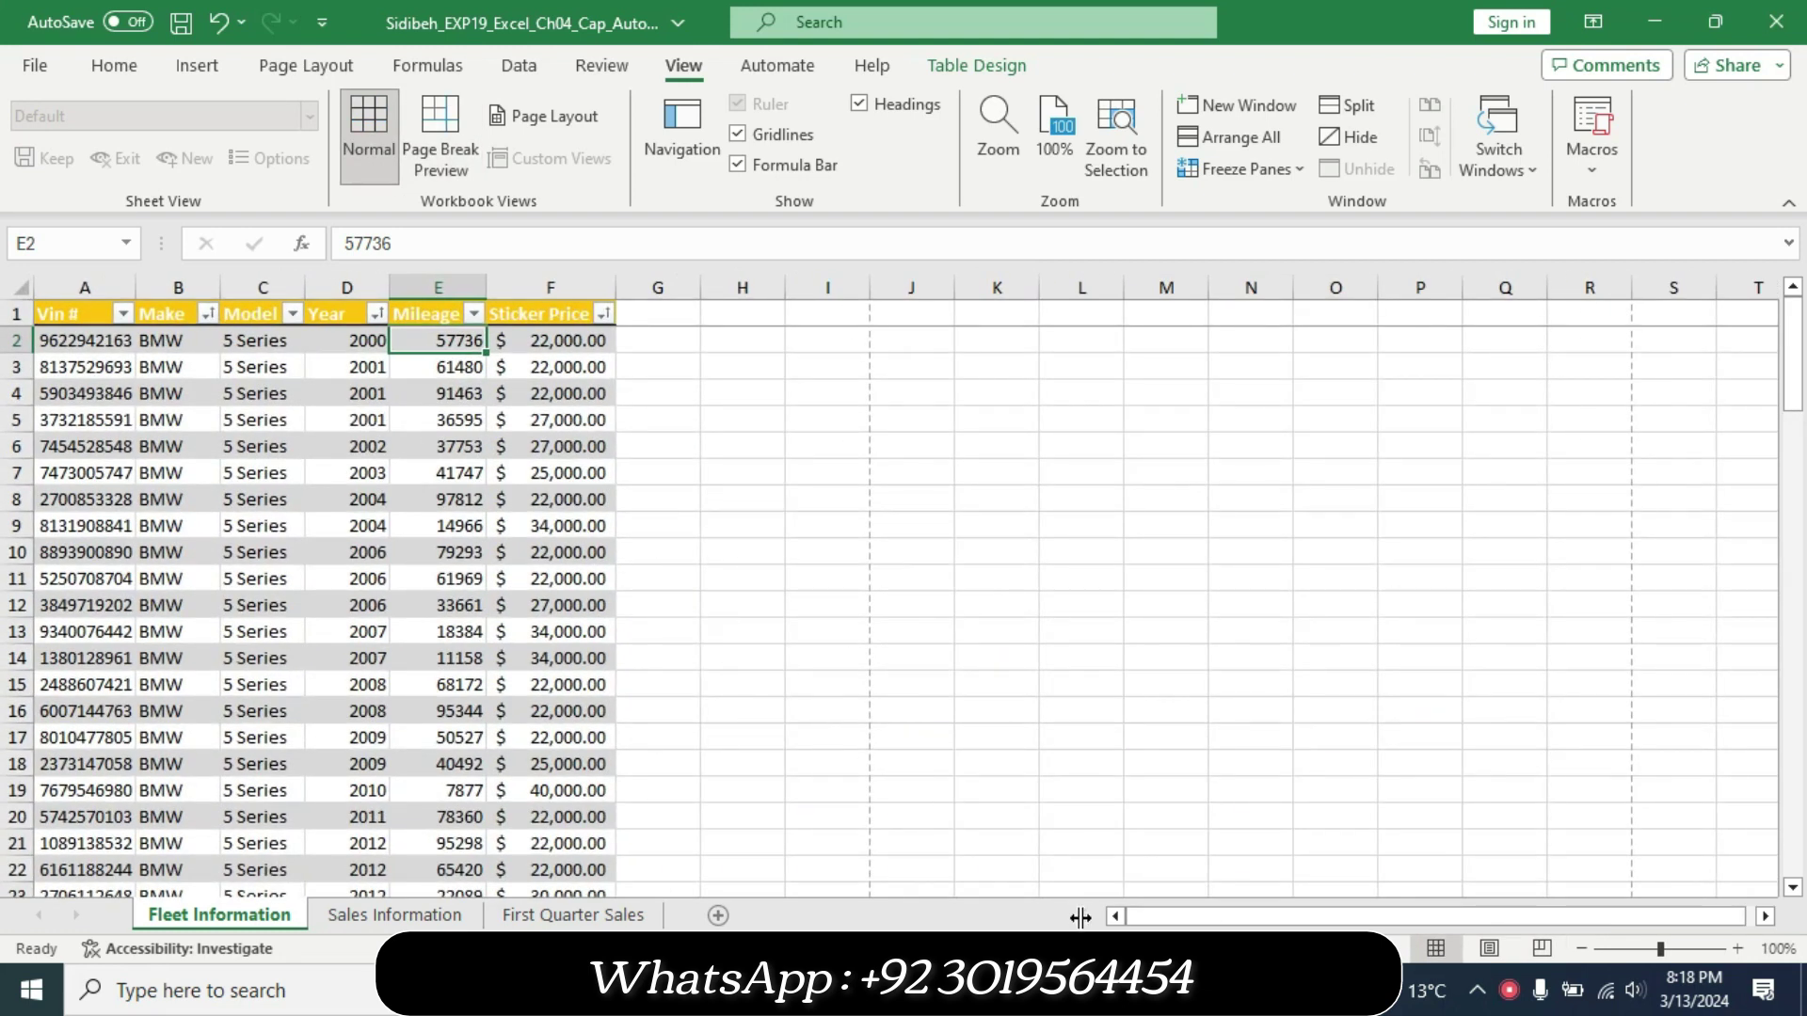
key("alt+Tab")
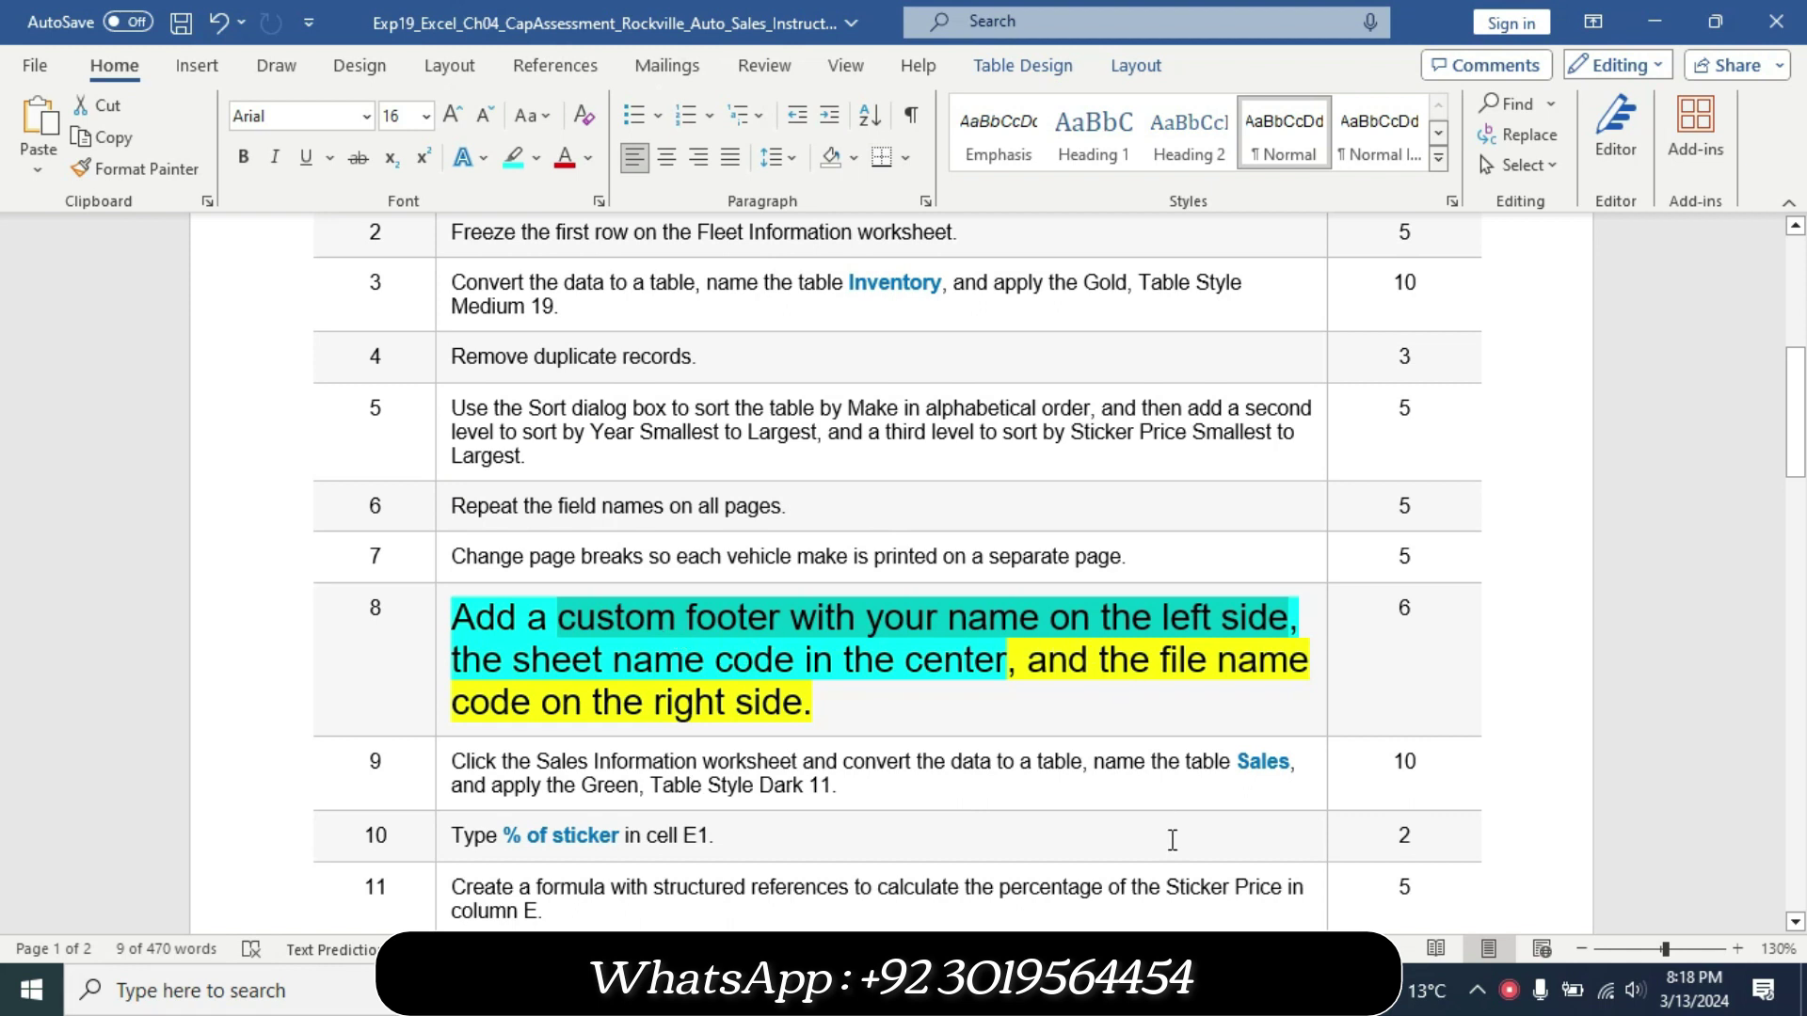
key("alt+Tab")
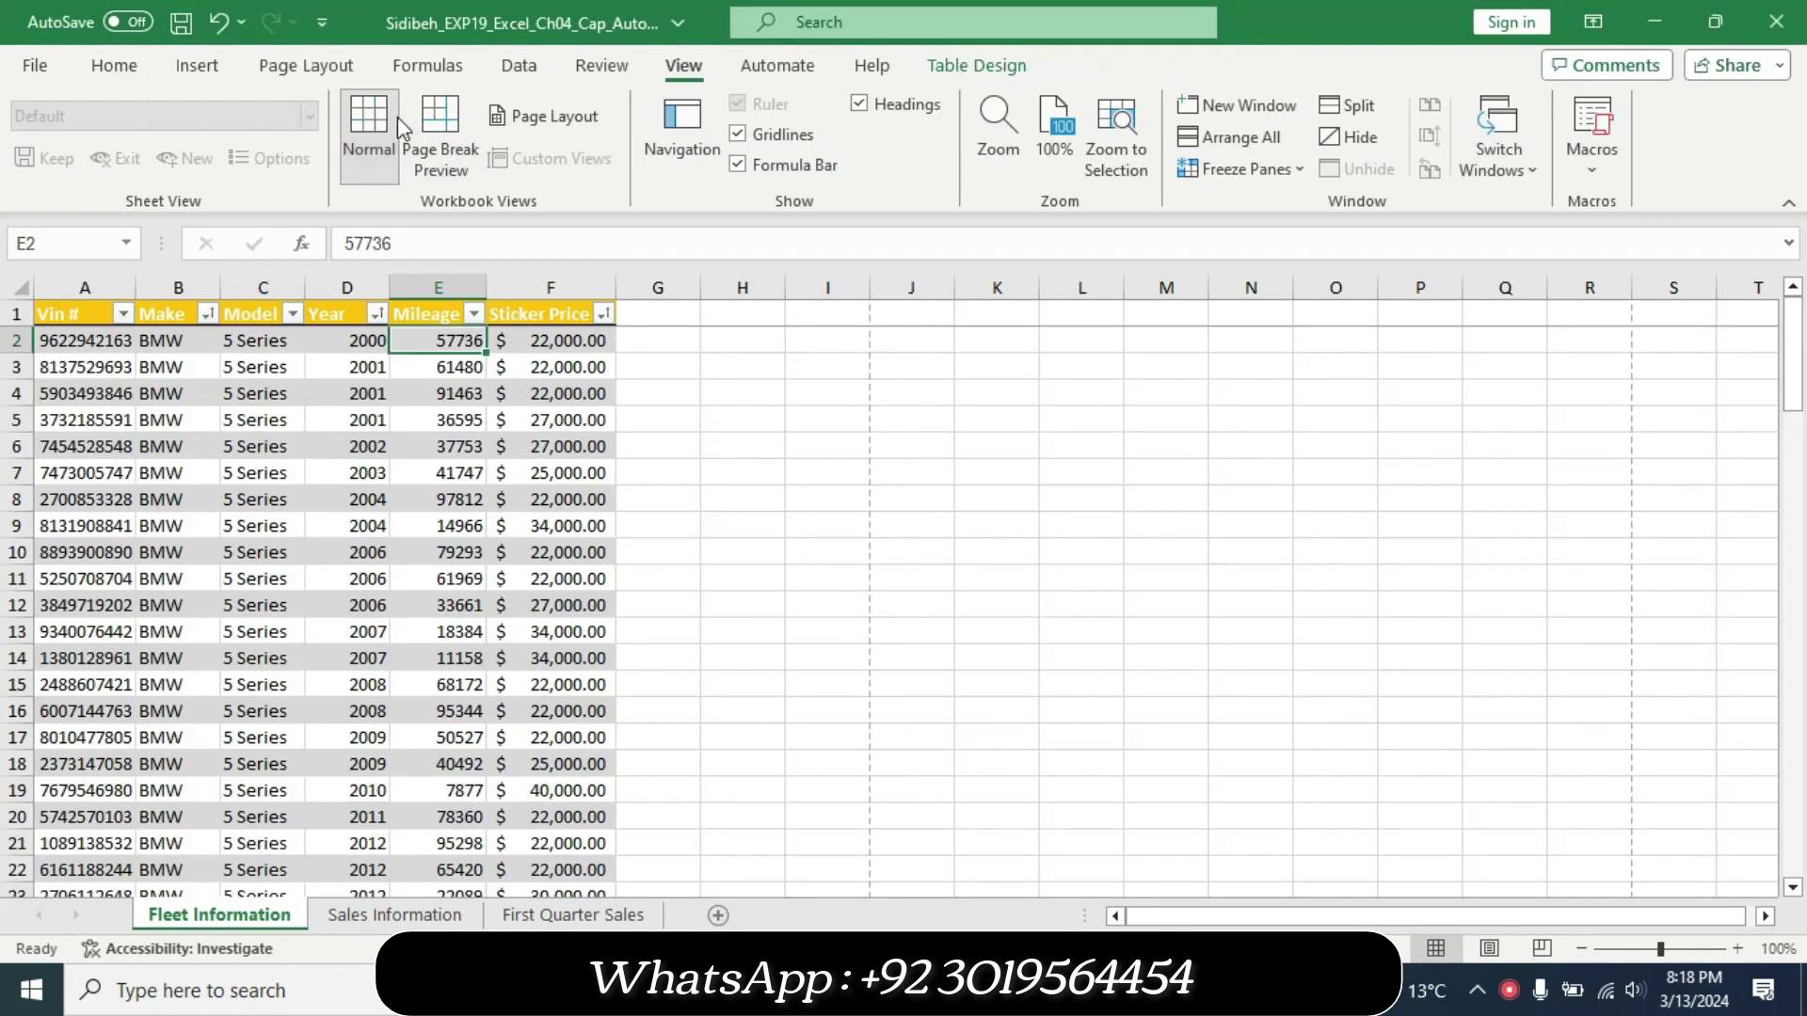
left_click(304, 63)
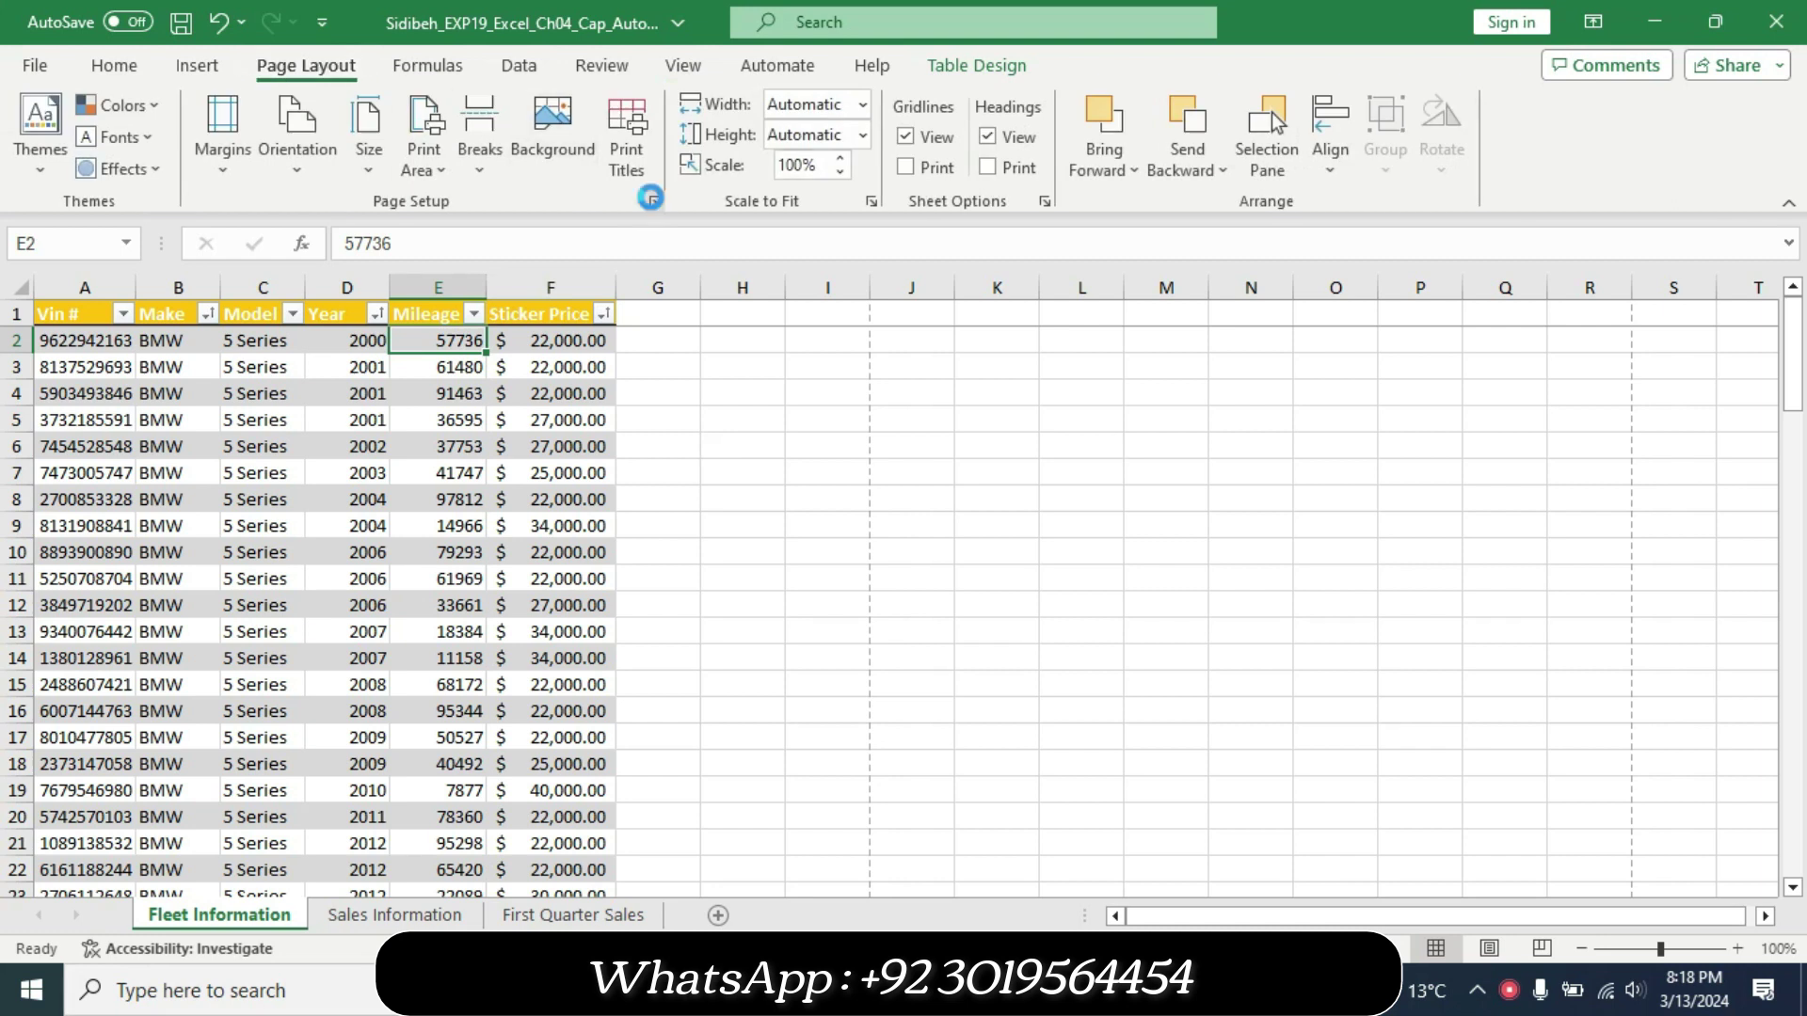
left_click(650, 199)
Start a custom footer with the user's name left and the &[Tab] sheet name code centred.
left_click(1035, 346)
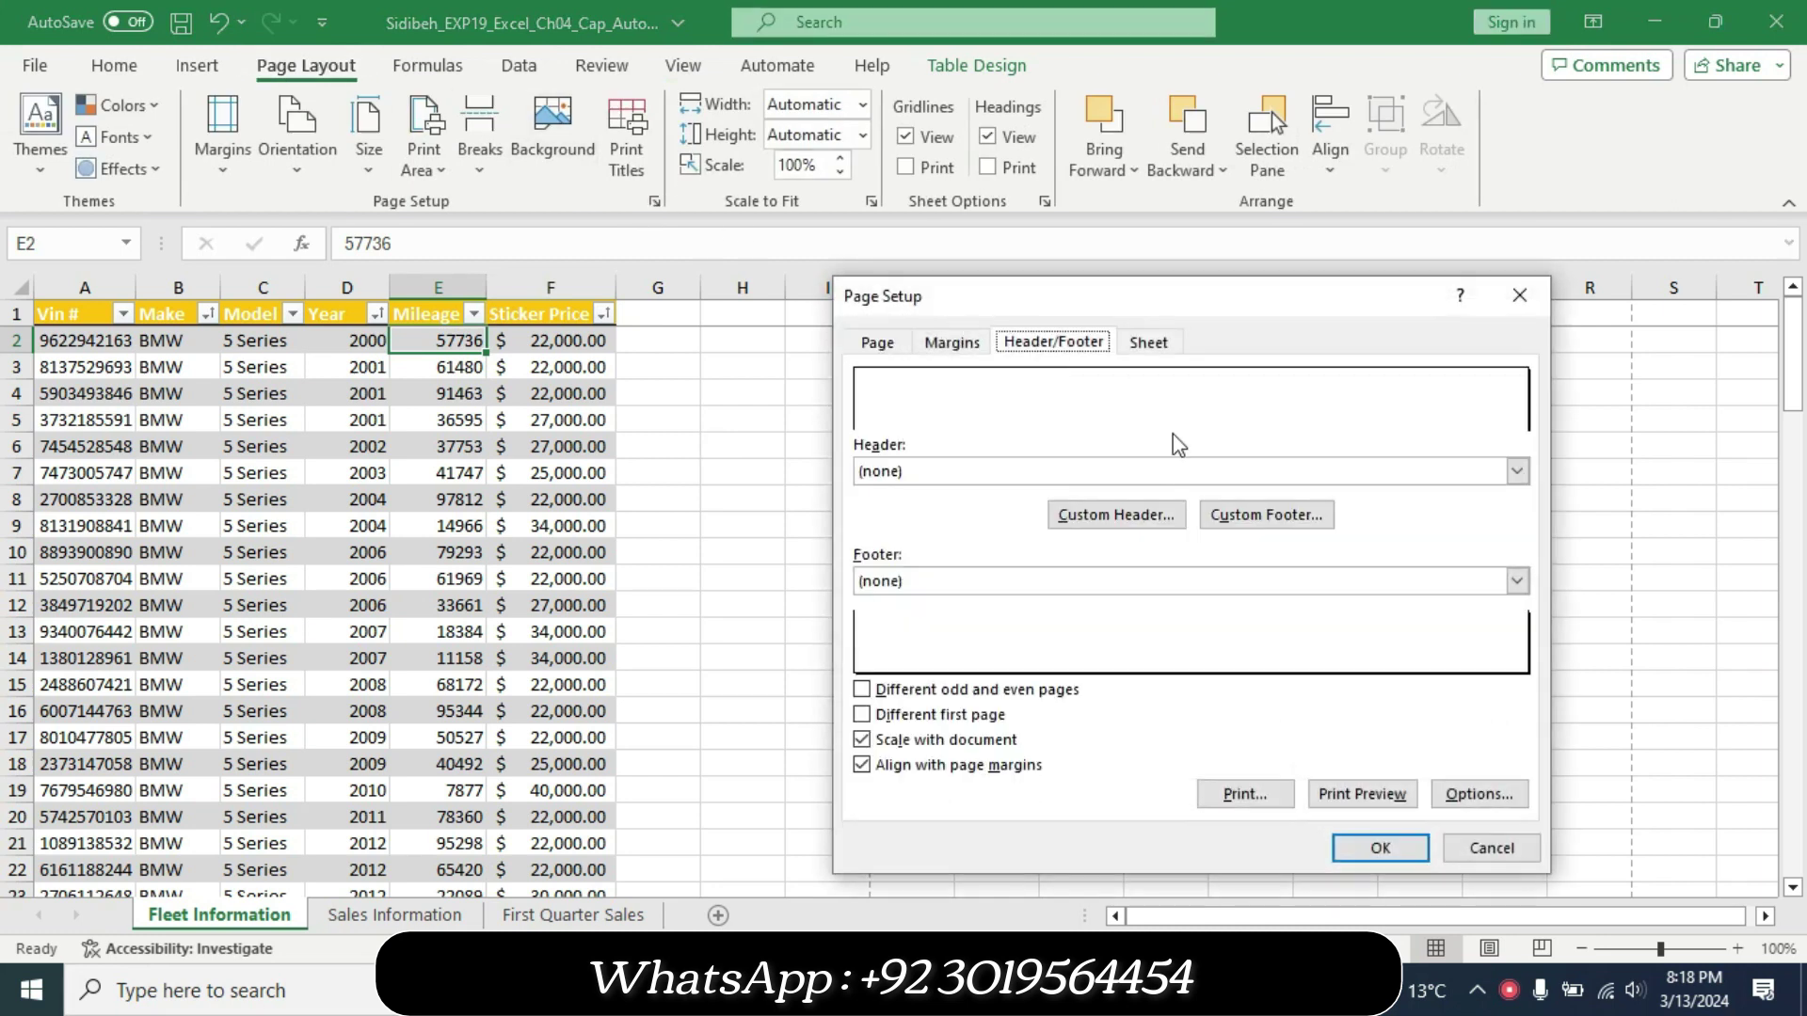
left_click(1230, 514)
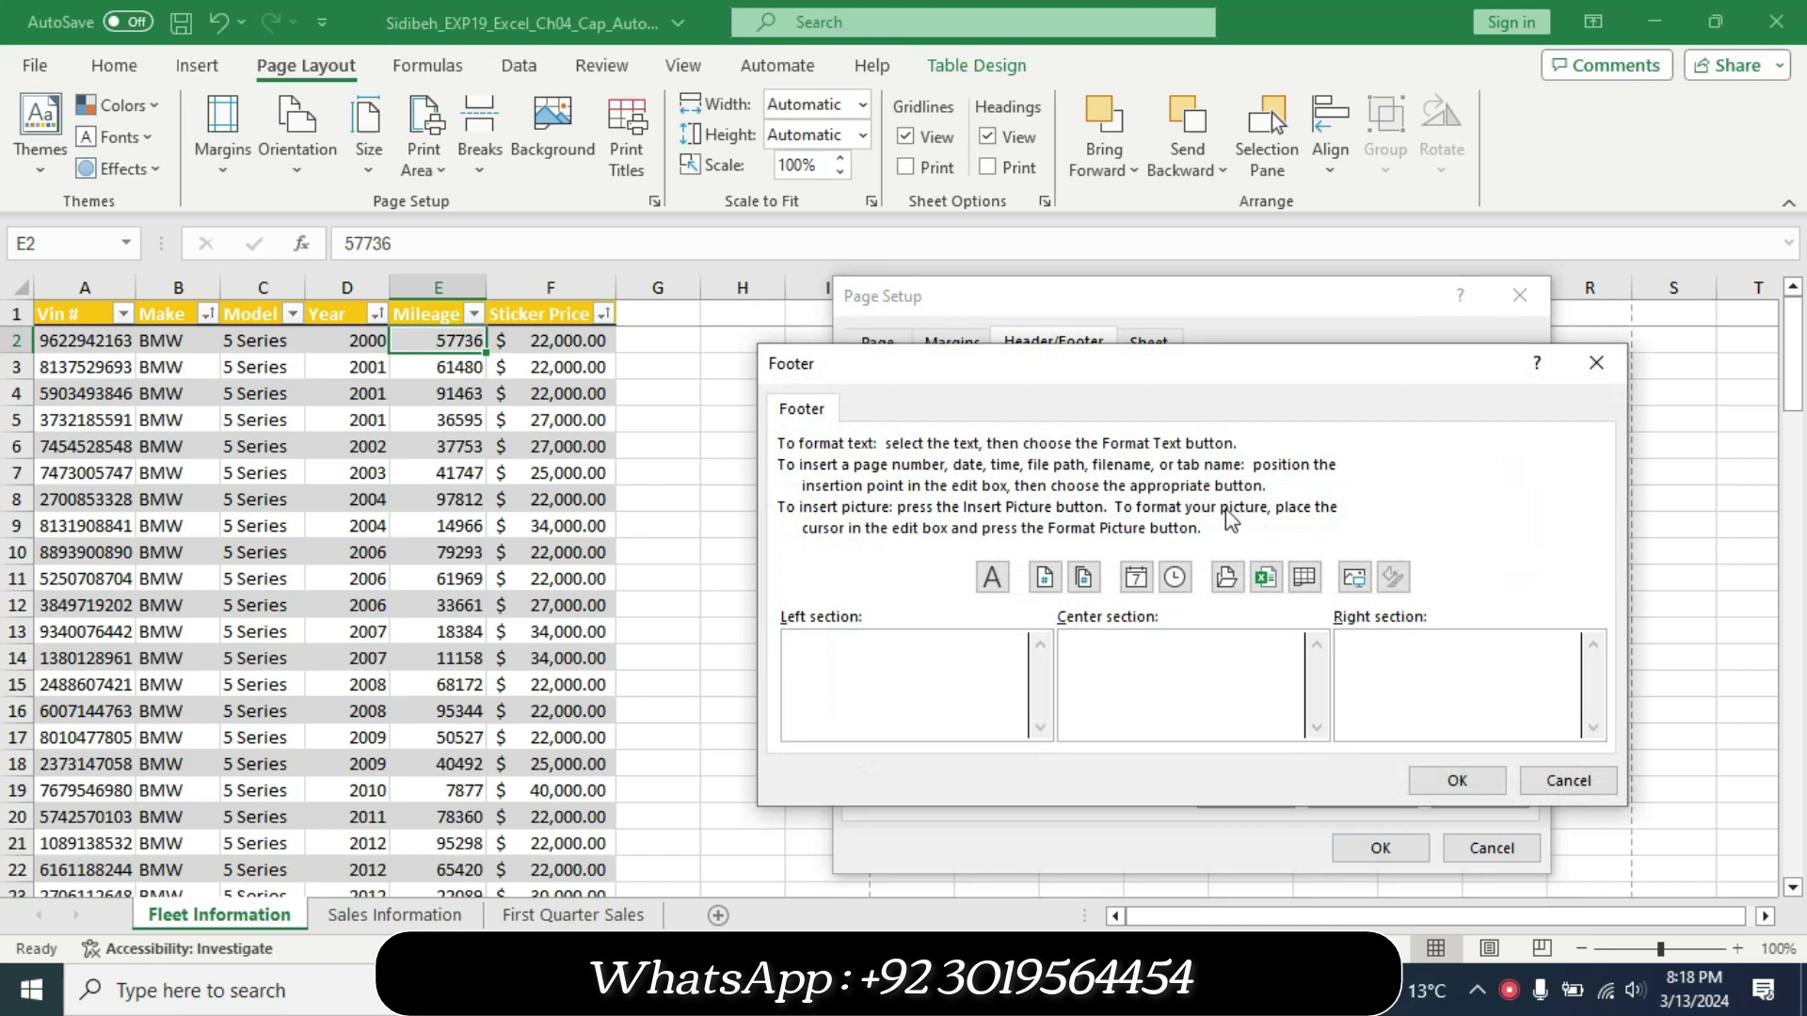
key("alt+Tab")
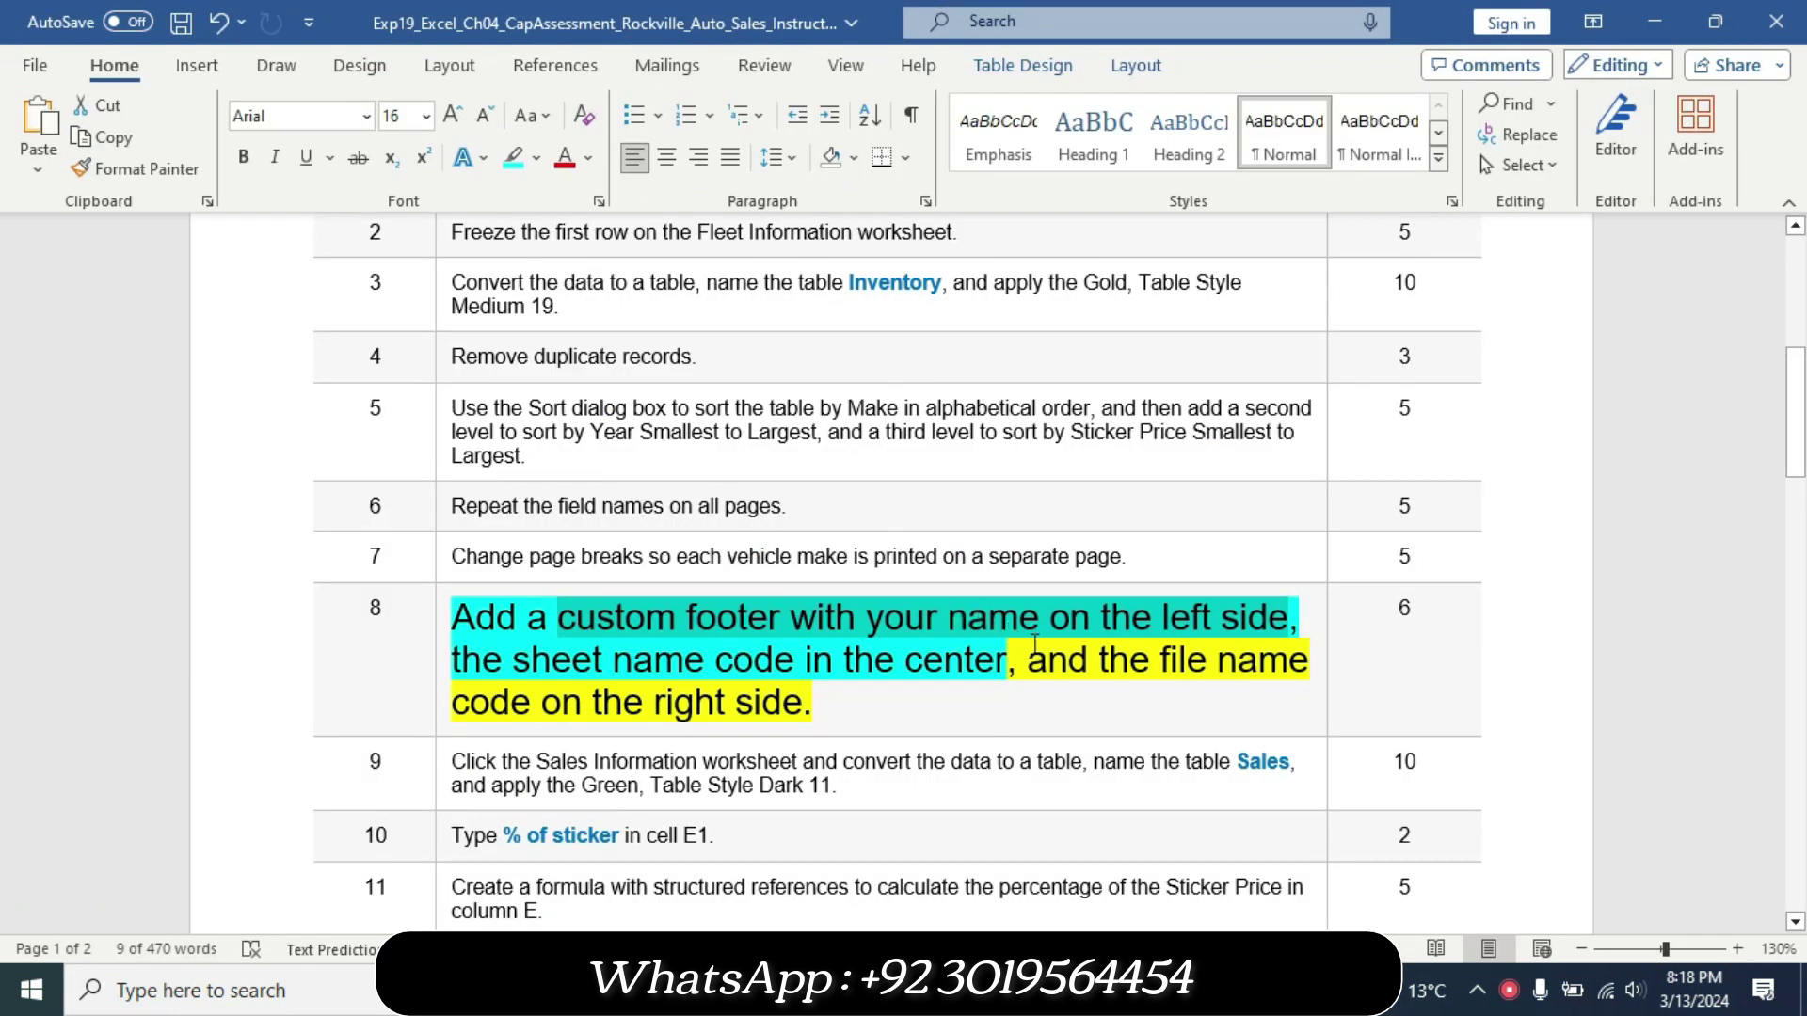
key("alt+Tab")
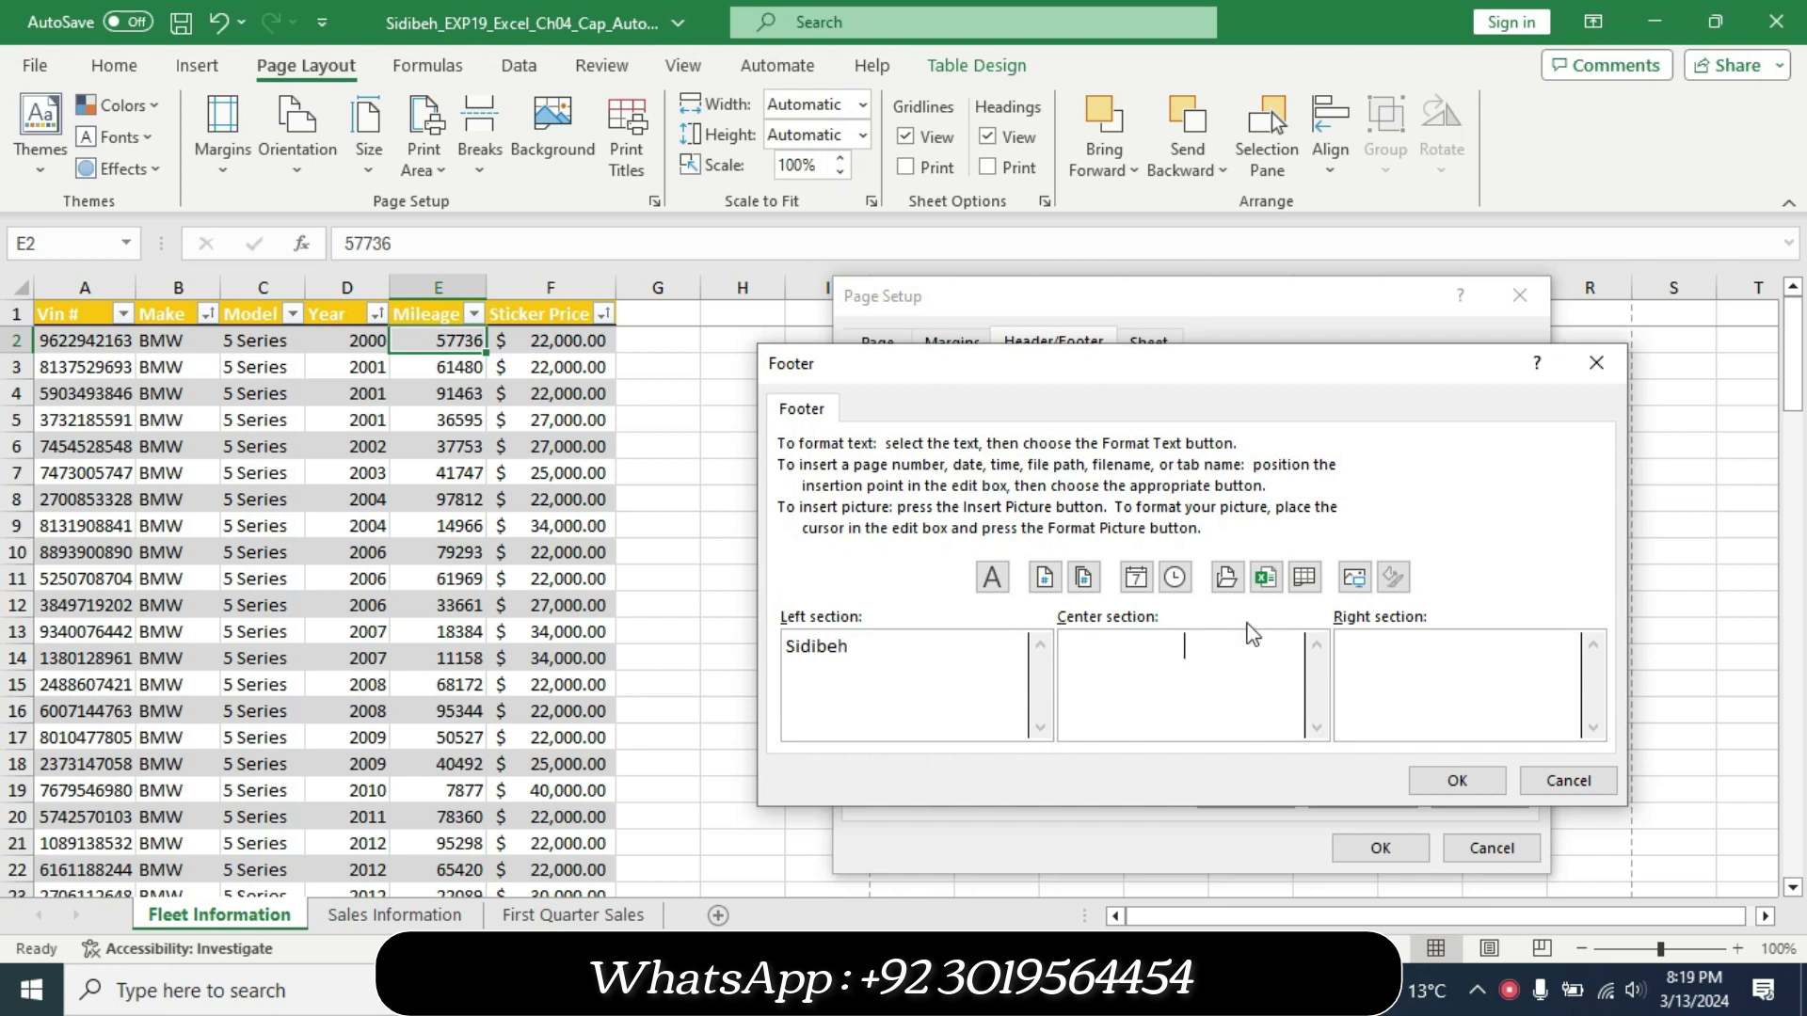
left_click(1304, 578)
key("alt+Tab")
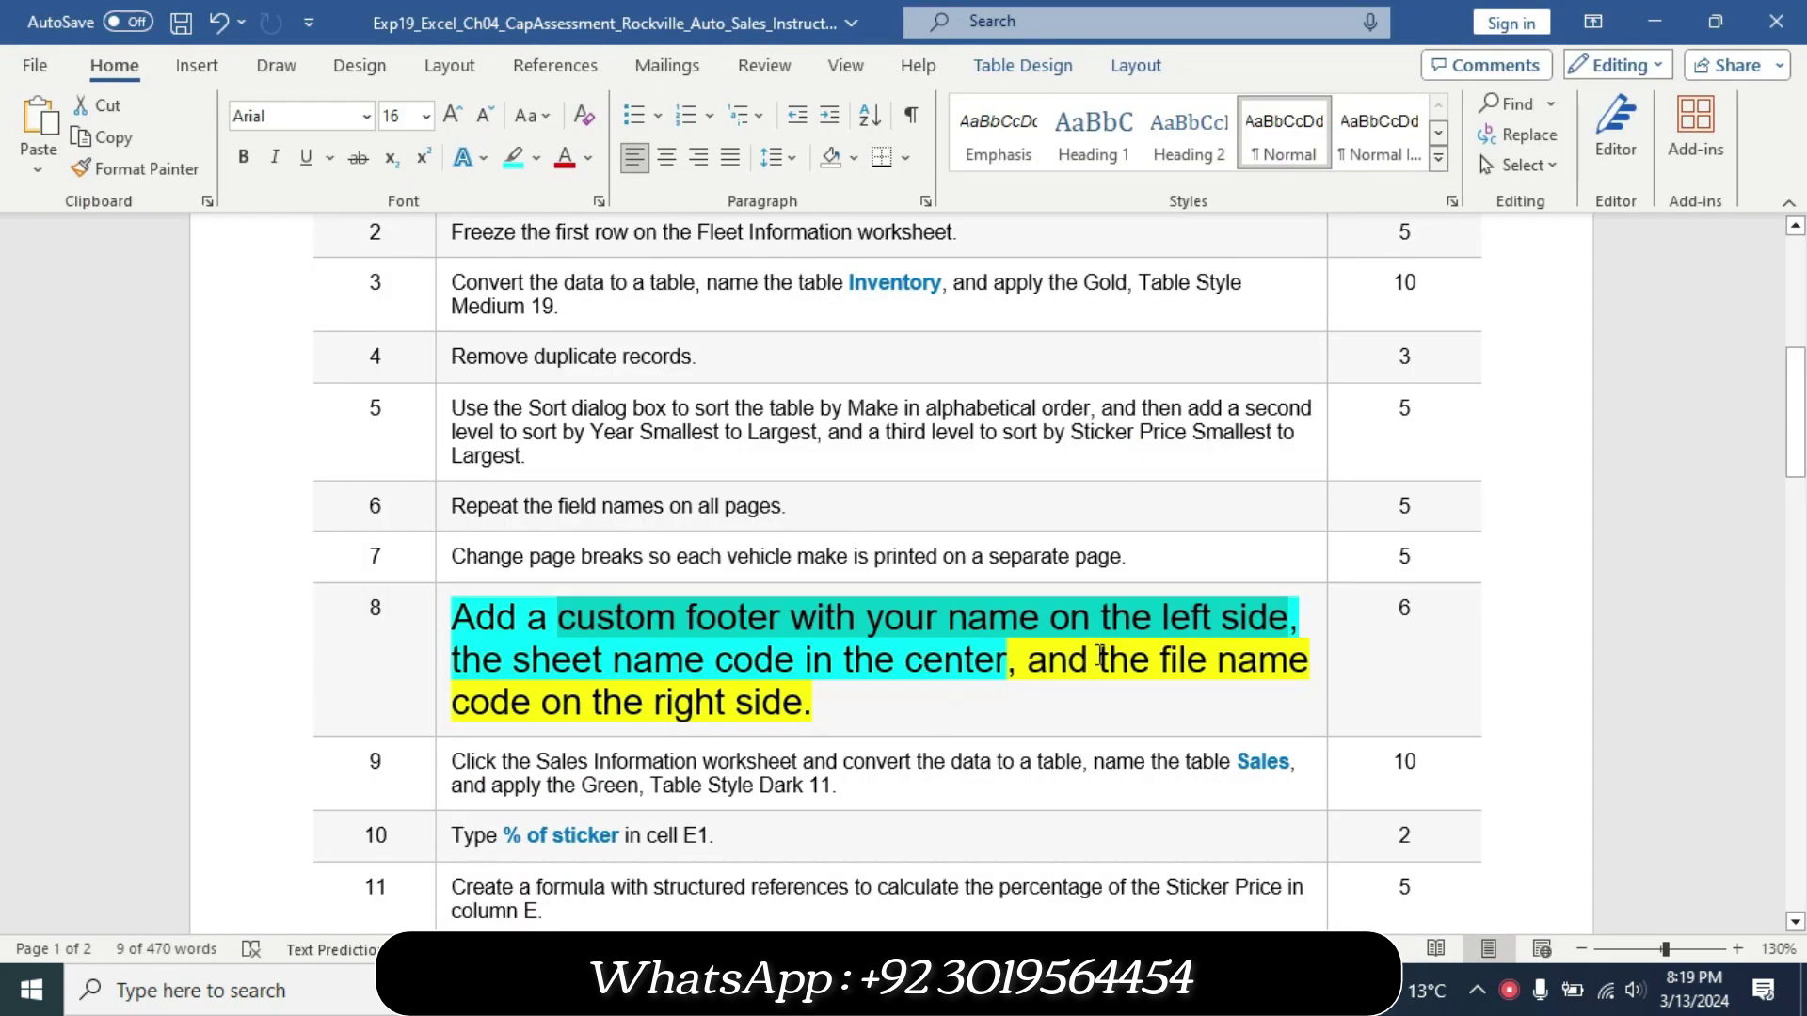
left_click_drag(567, 652, 785, 663)
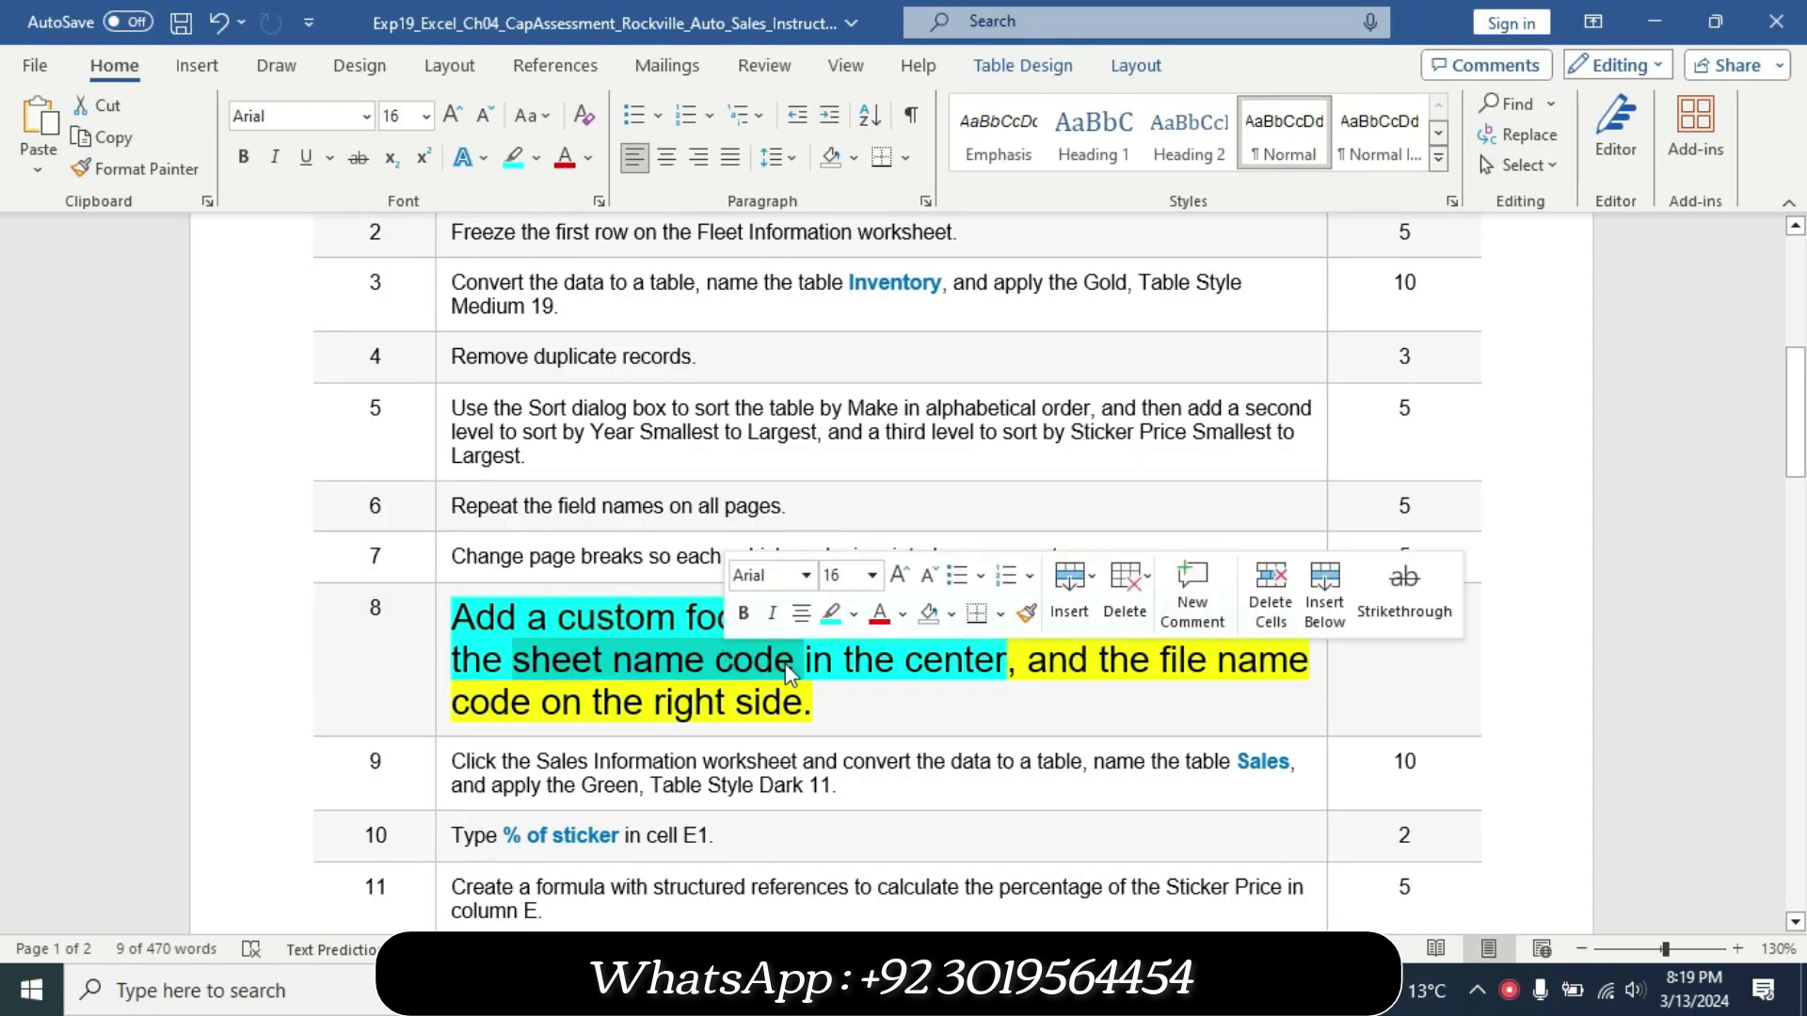
Recolour the remaining yellow part of step 8 in Word with cyan highlight.
left_click_drag(1023, 668, 815, 704)
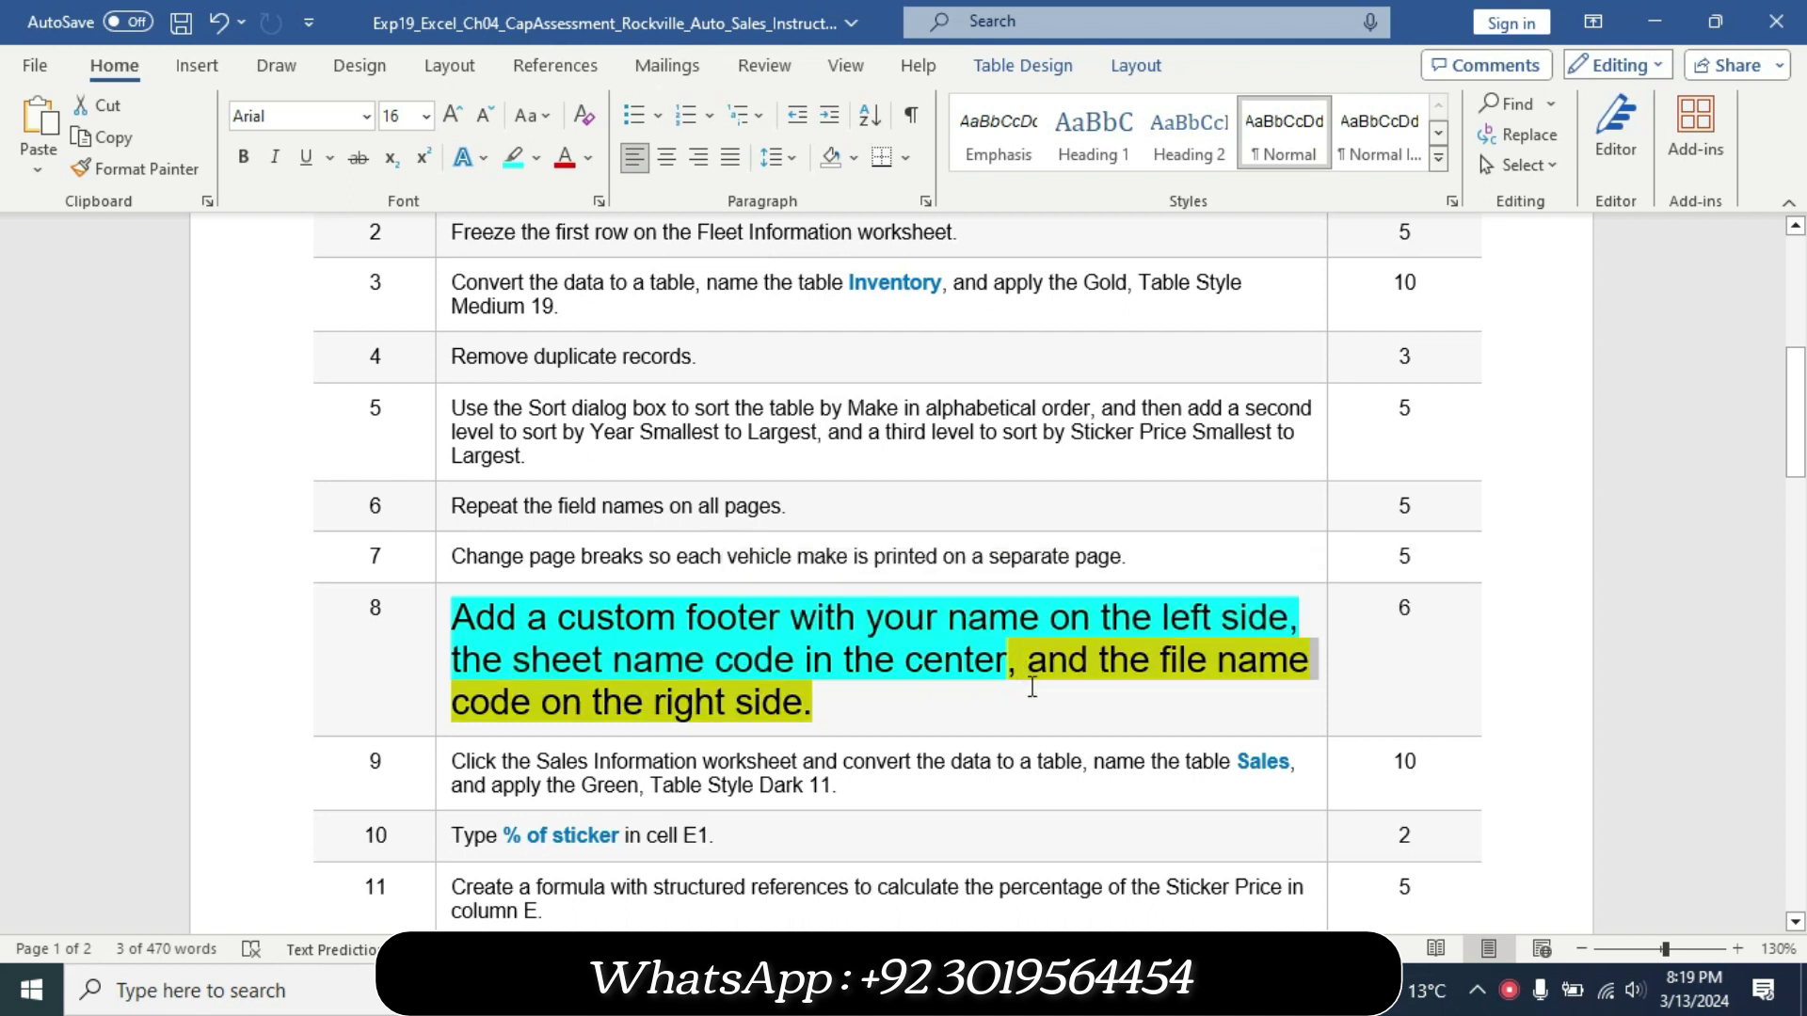
left_click(1139, 644)
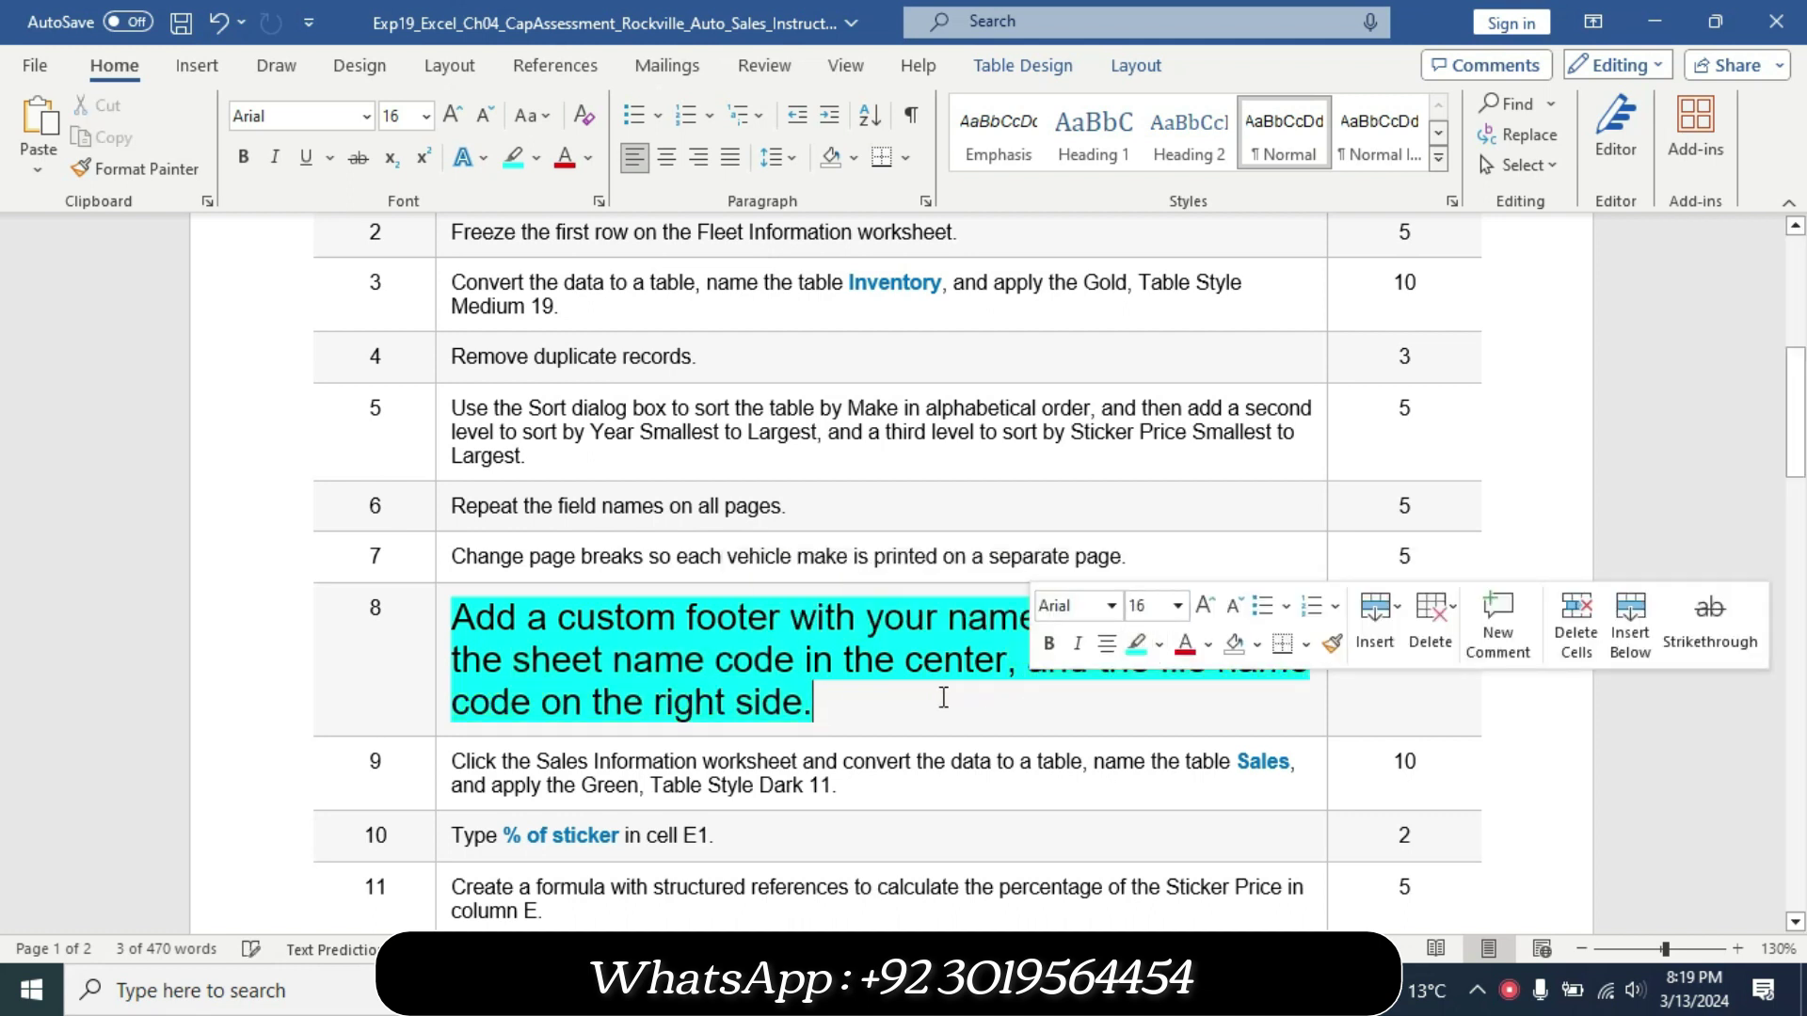
left_click_drag(906, 660, 1090, 684)
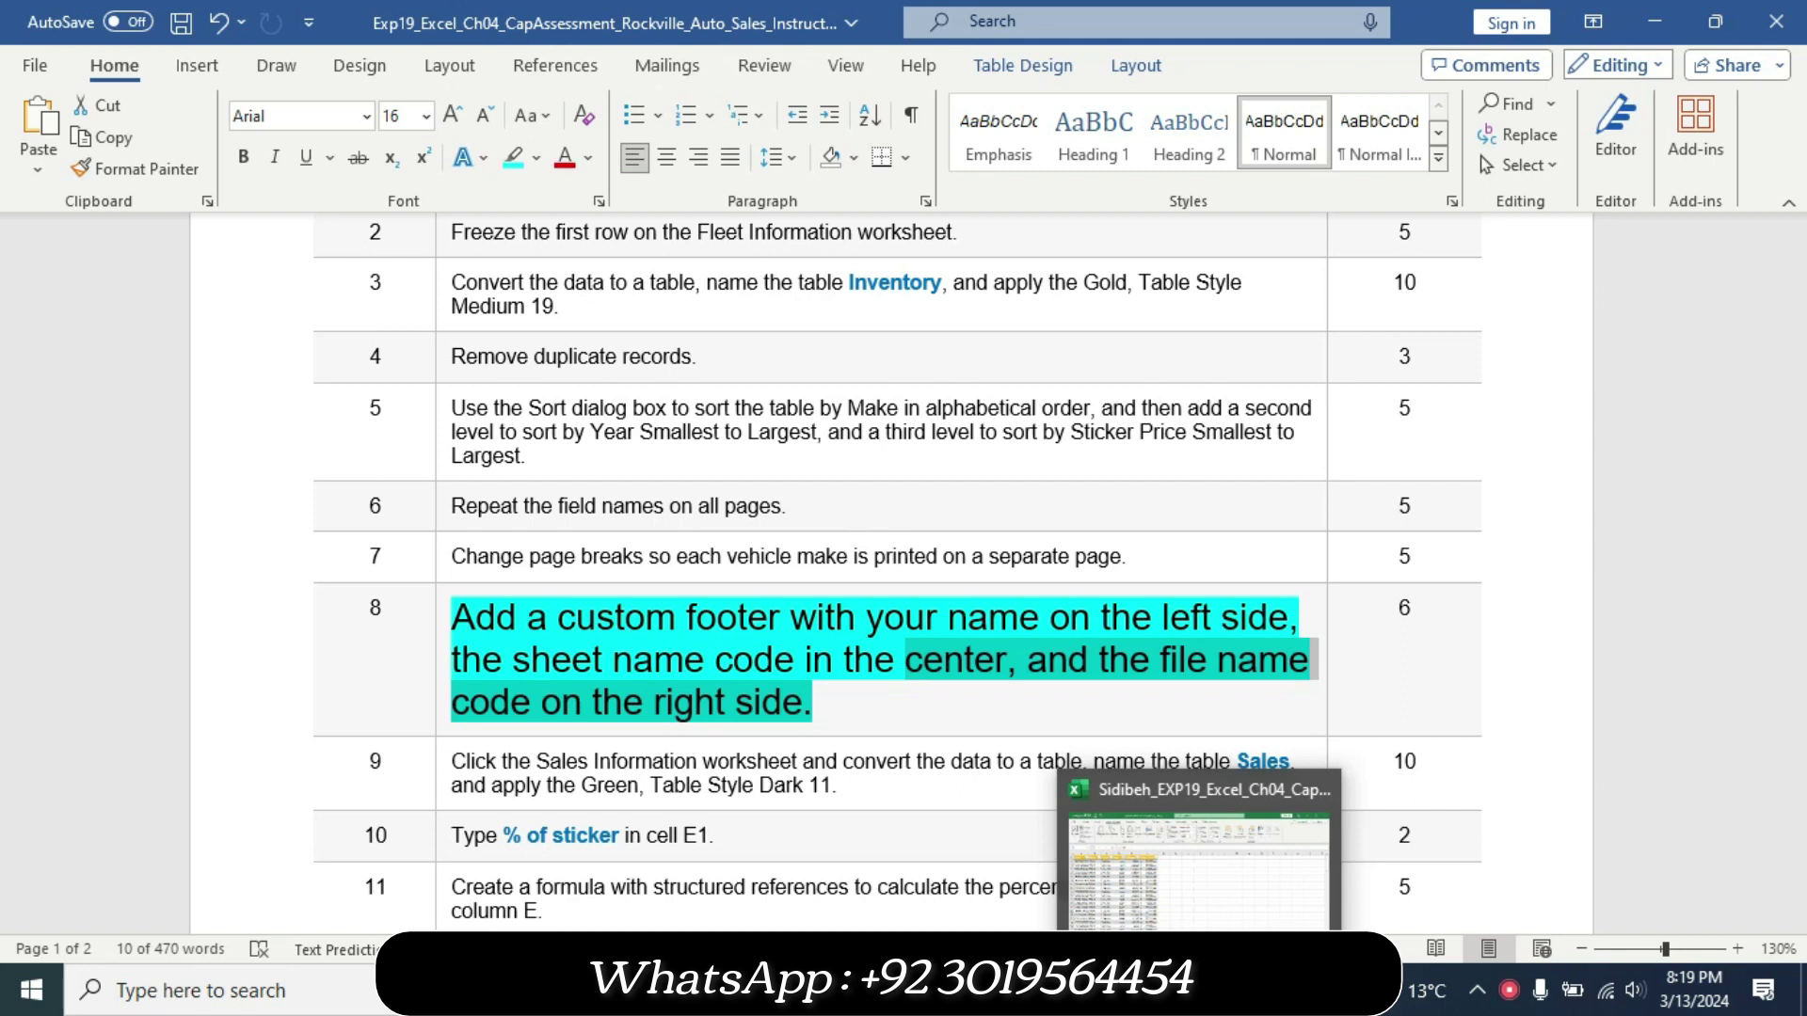
Add the file name code to the footer's right section and apply the footer and page setup.
left_click(1197, 990)
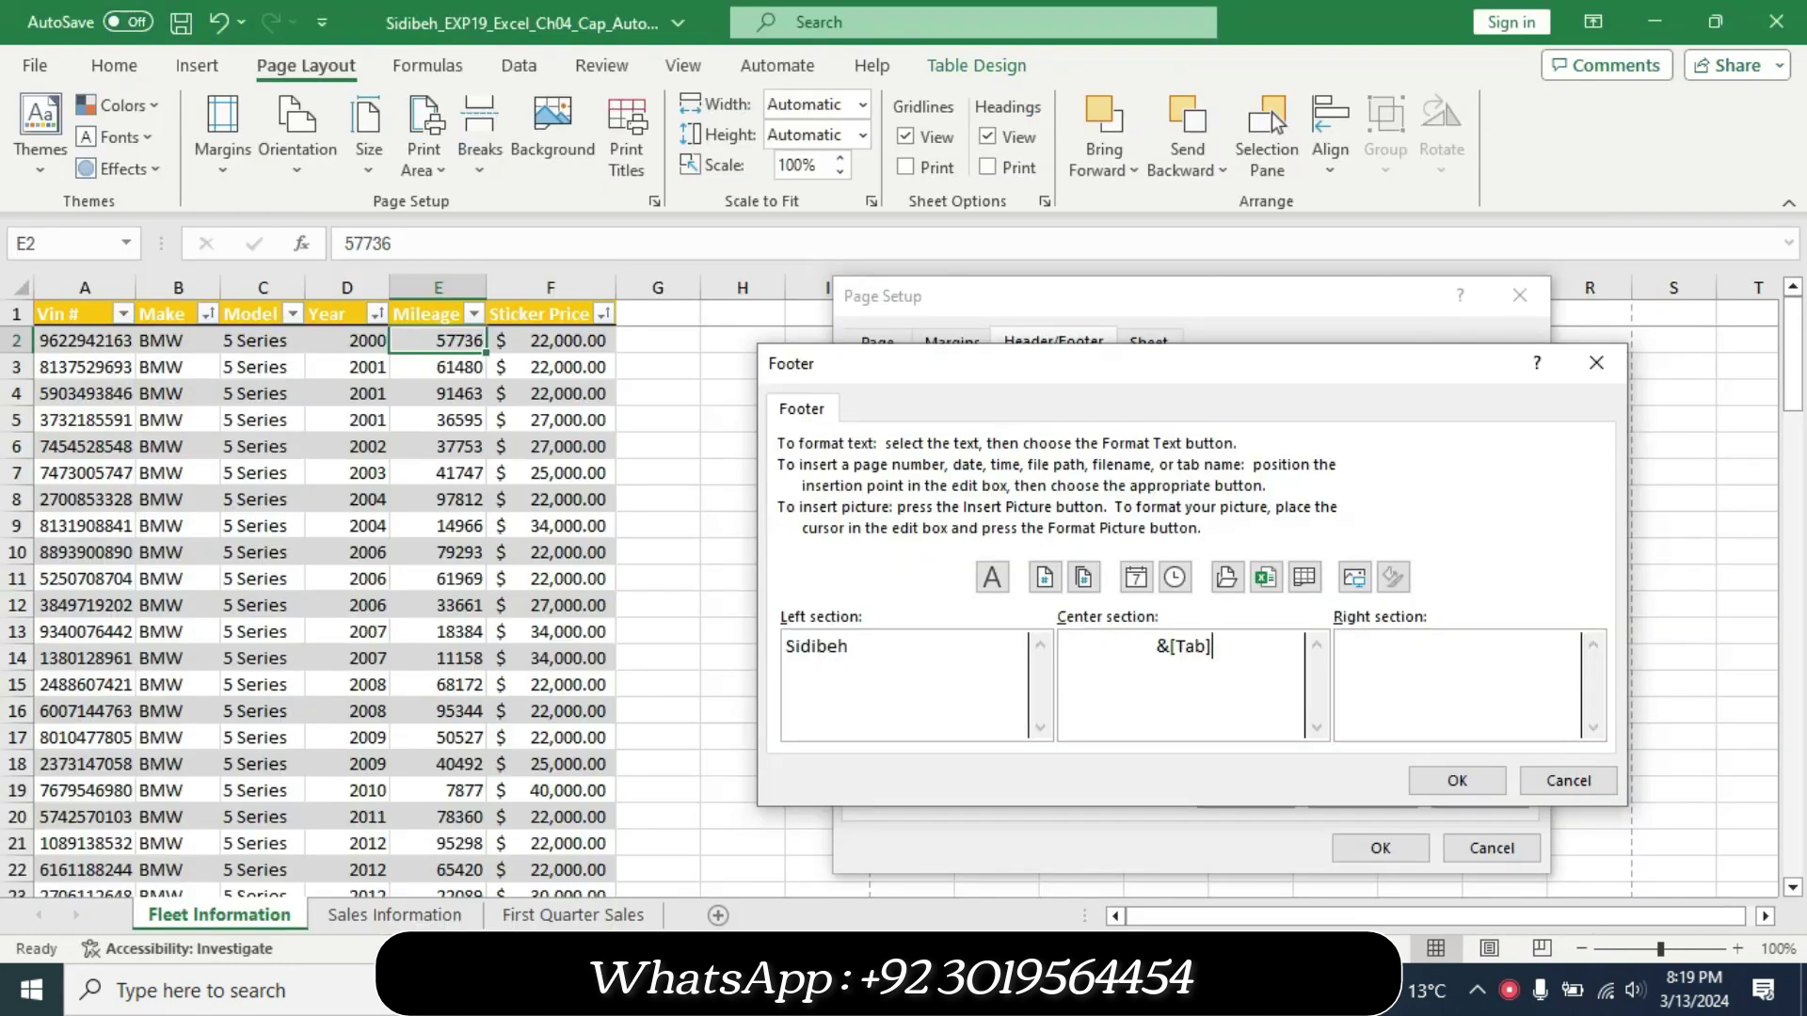
left_click(1264, 577)
left_click(1441, 788)
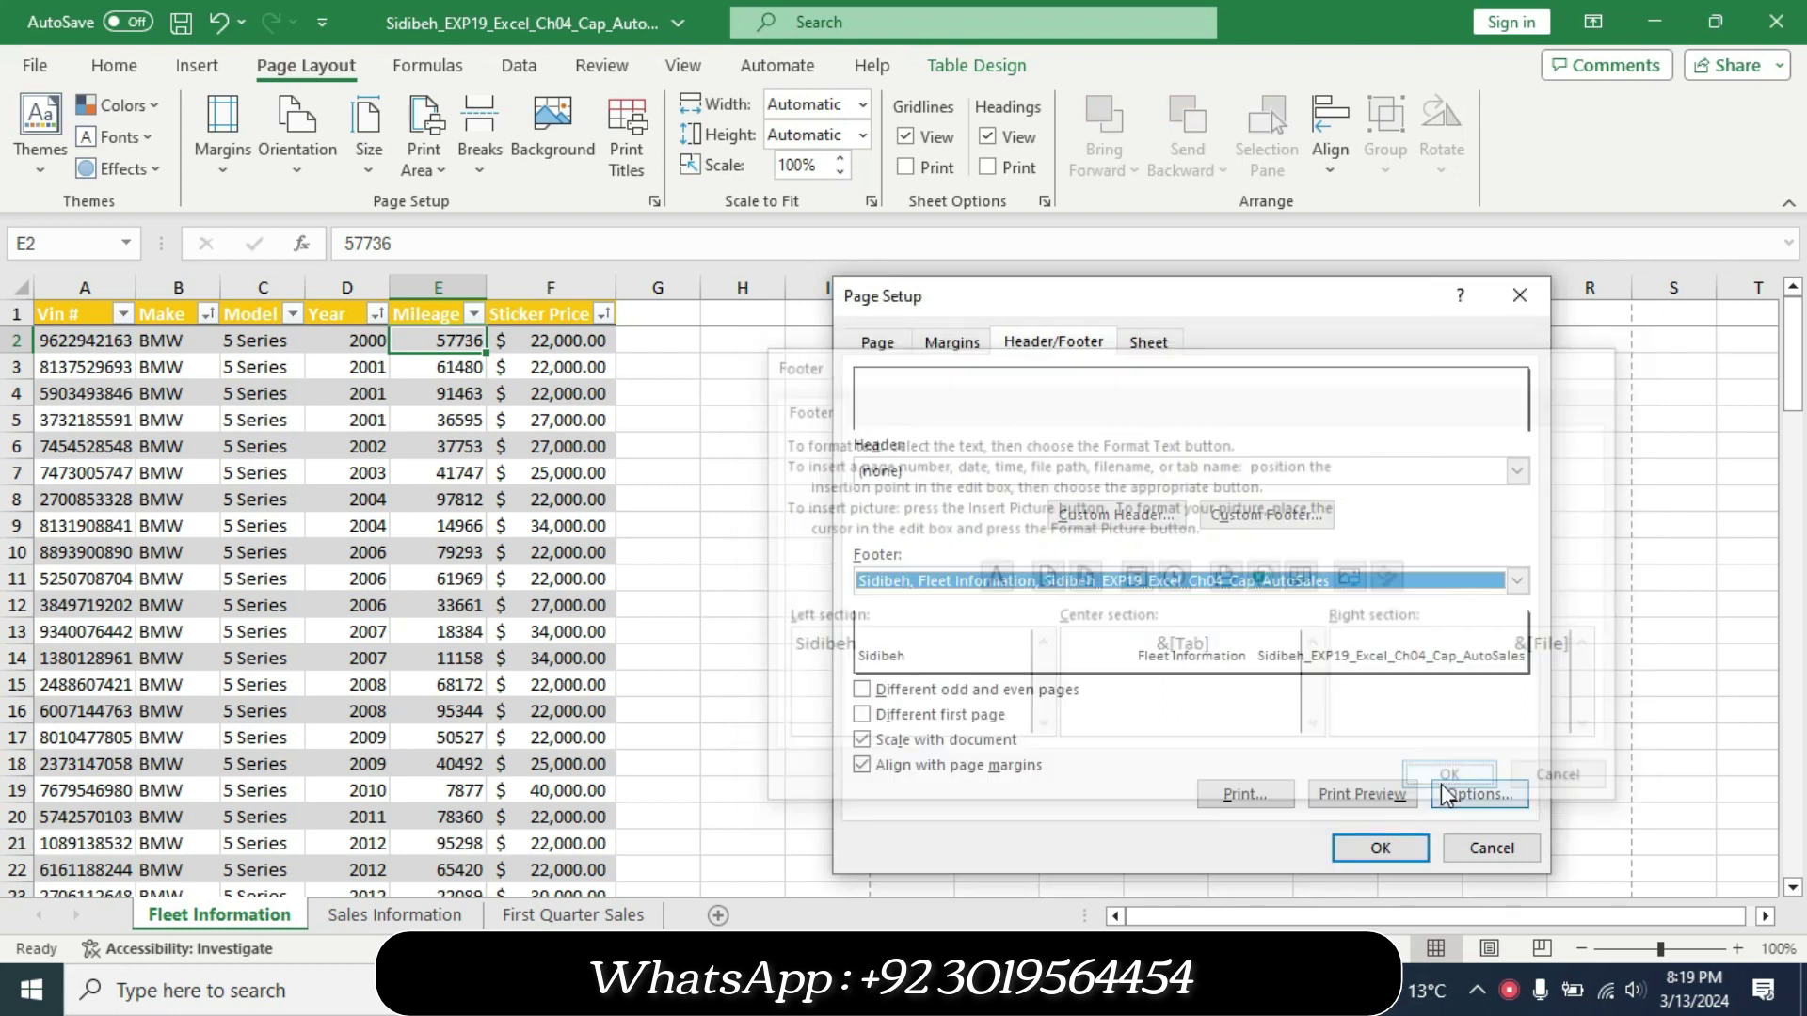
left_click(1380, 849)
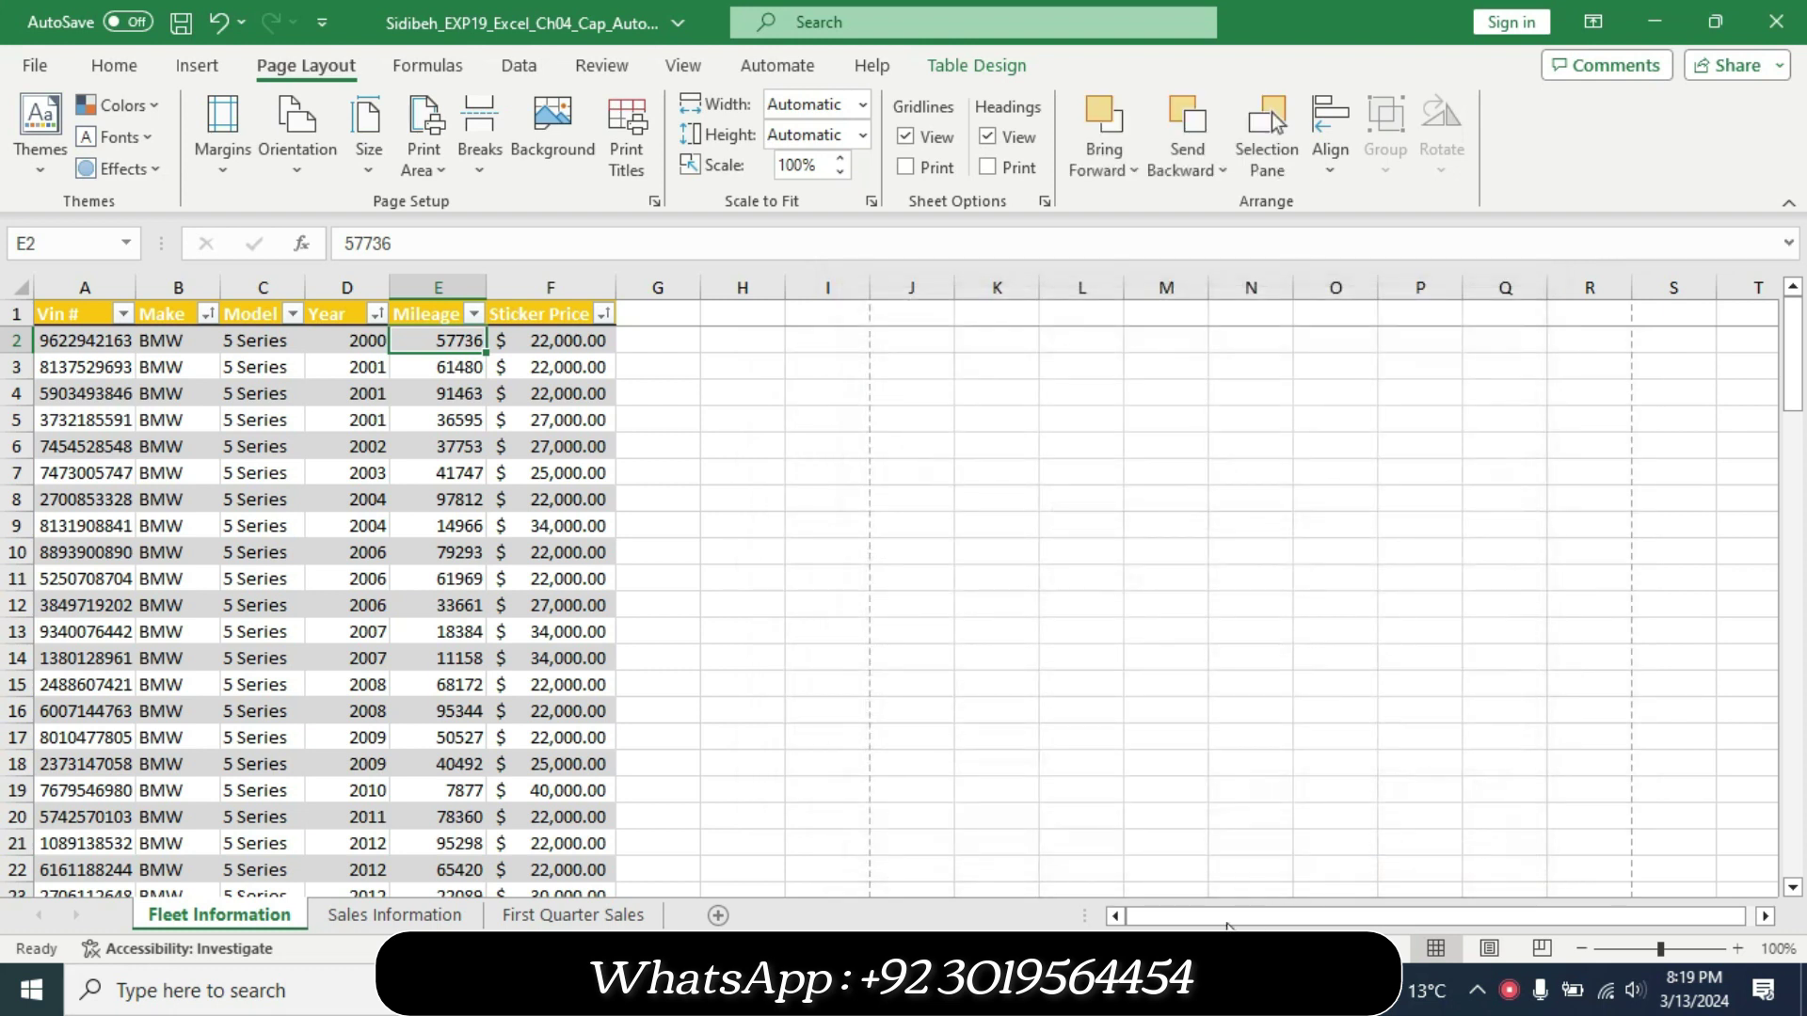
key("alt+Tab")
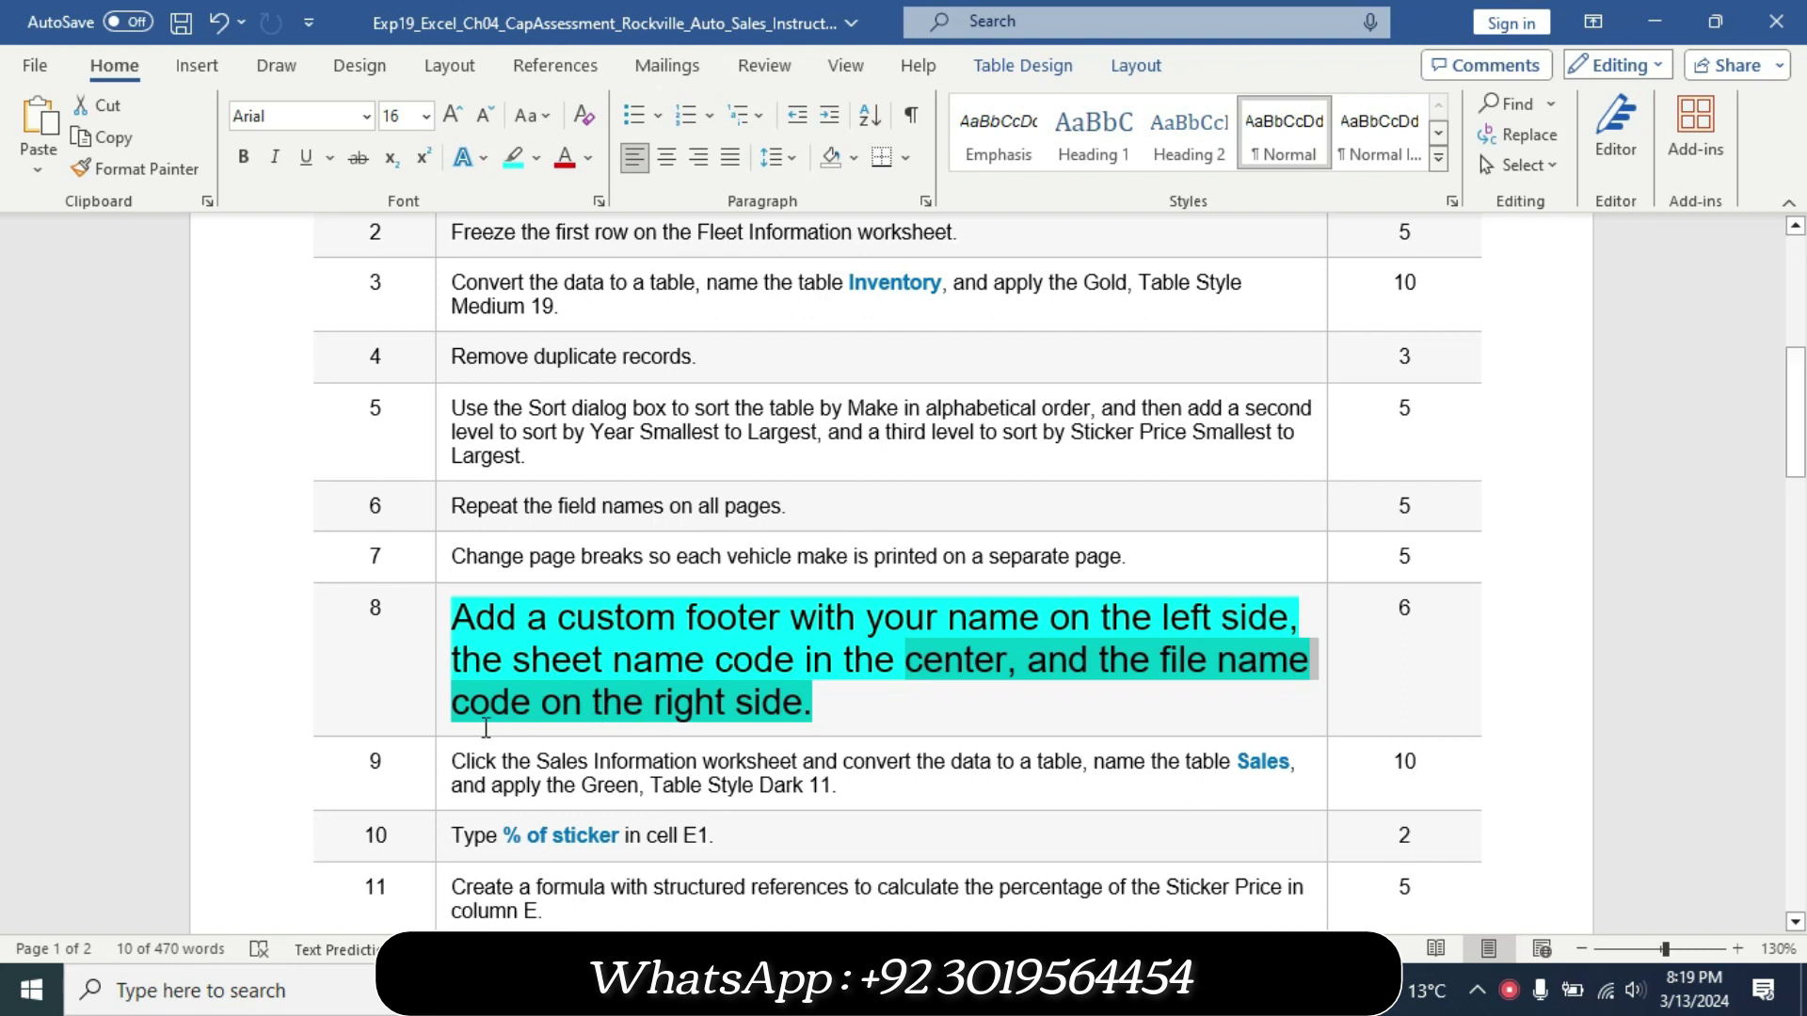
Set step 8 back to 9 pt text with no highlight.
left_click(438, 728)
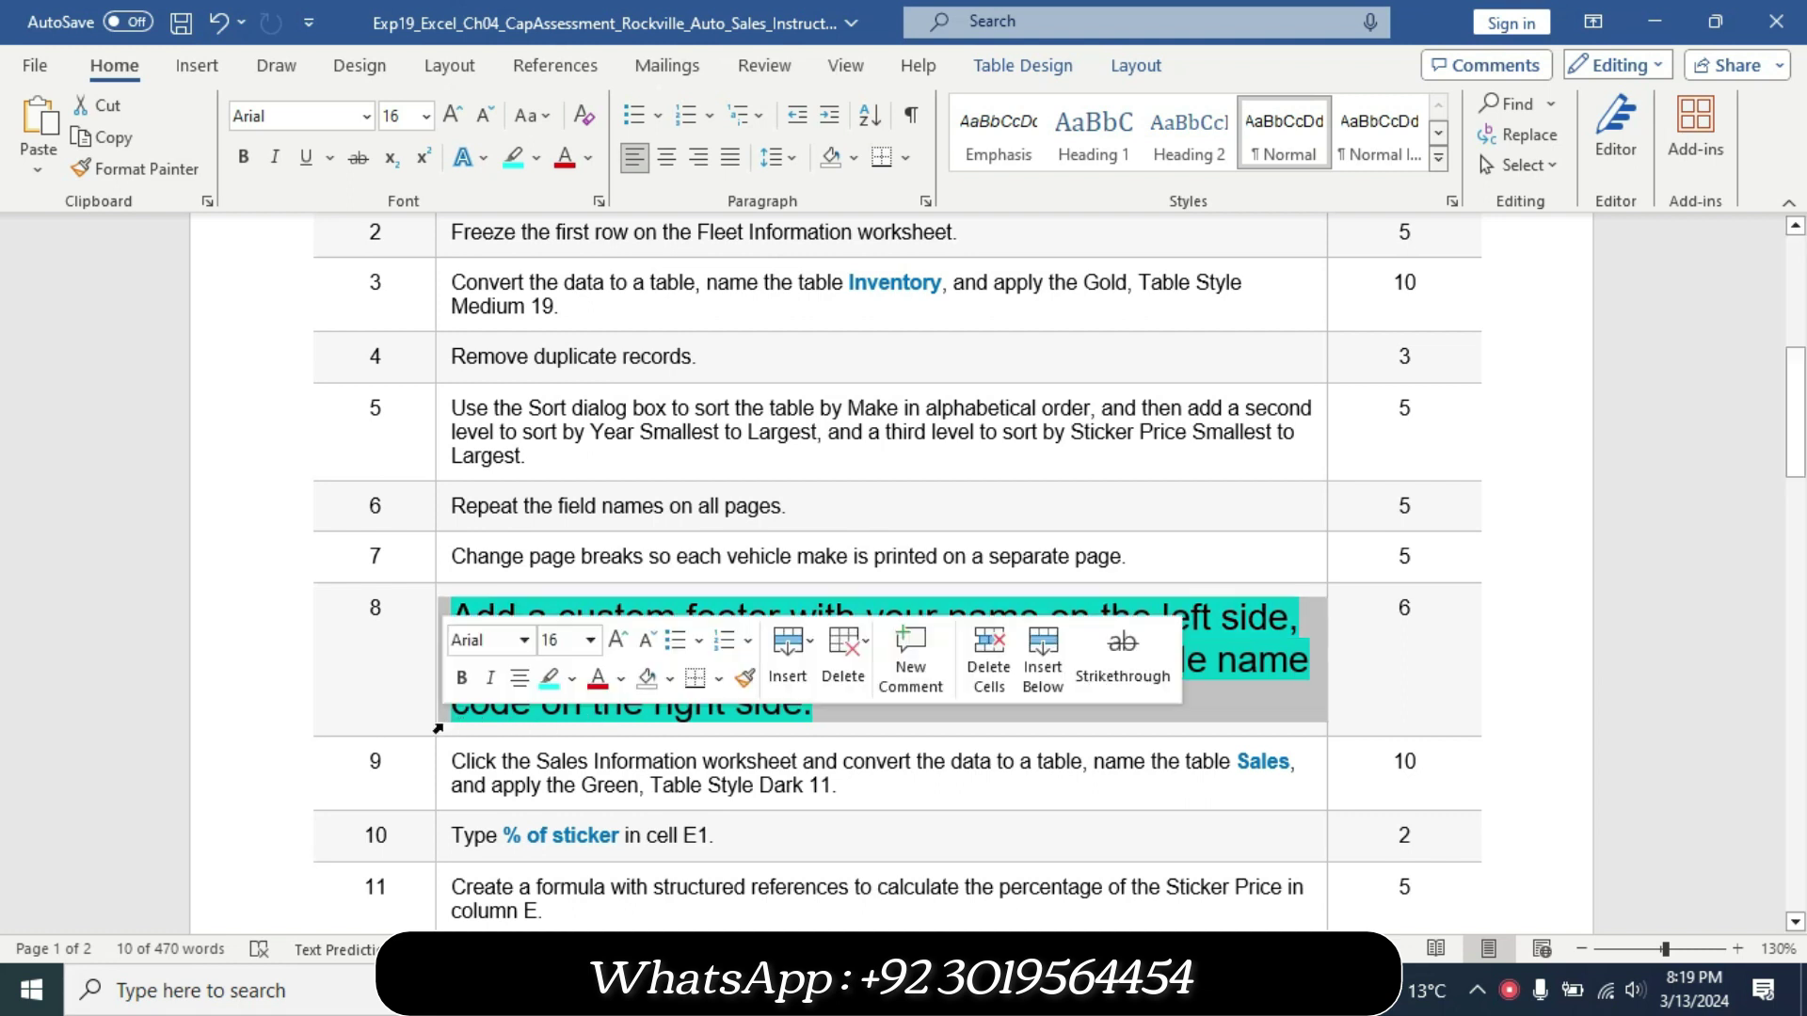
left_click(590, 639)
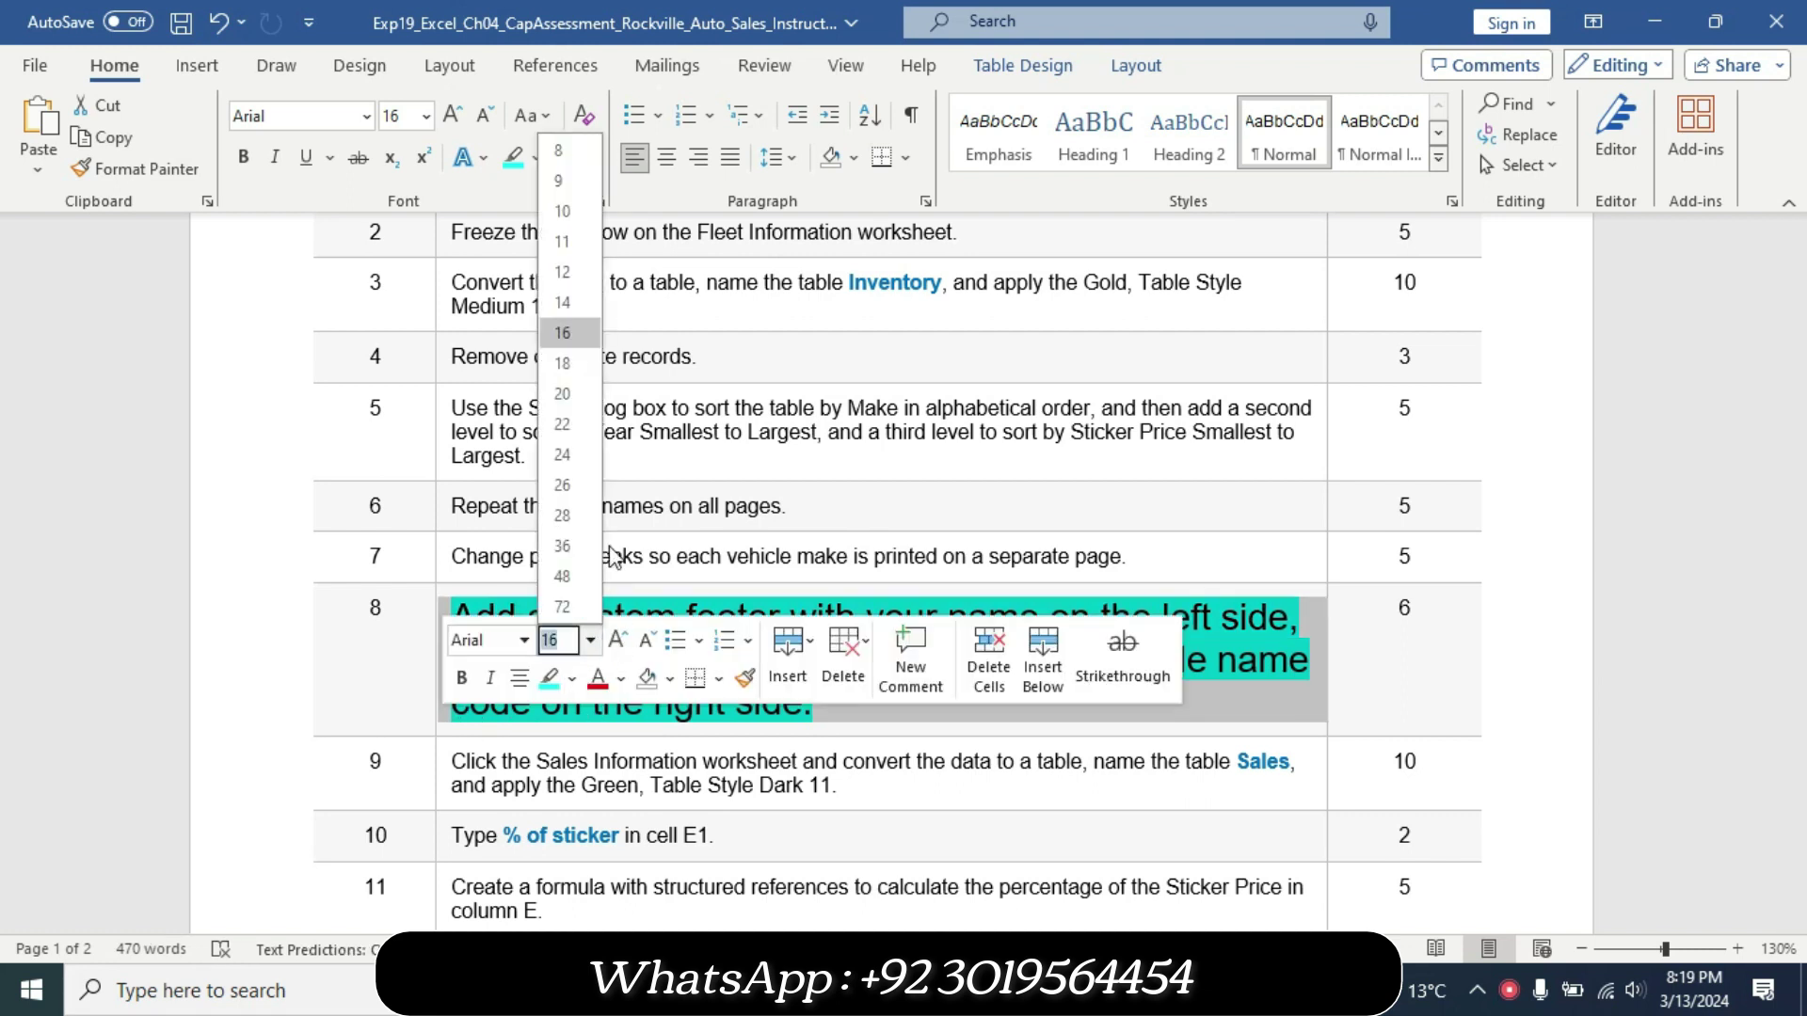
left_click(561, 180)
left_click(535, 158)
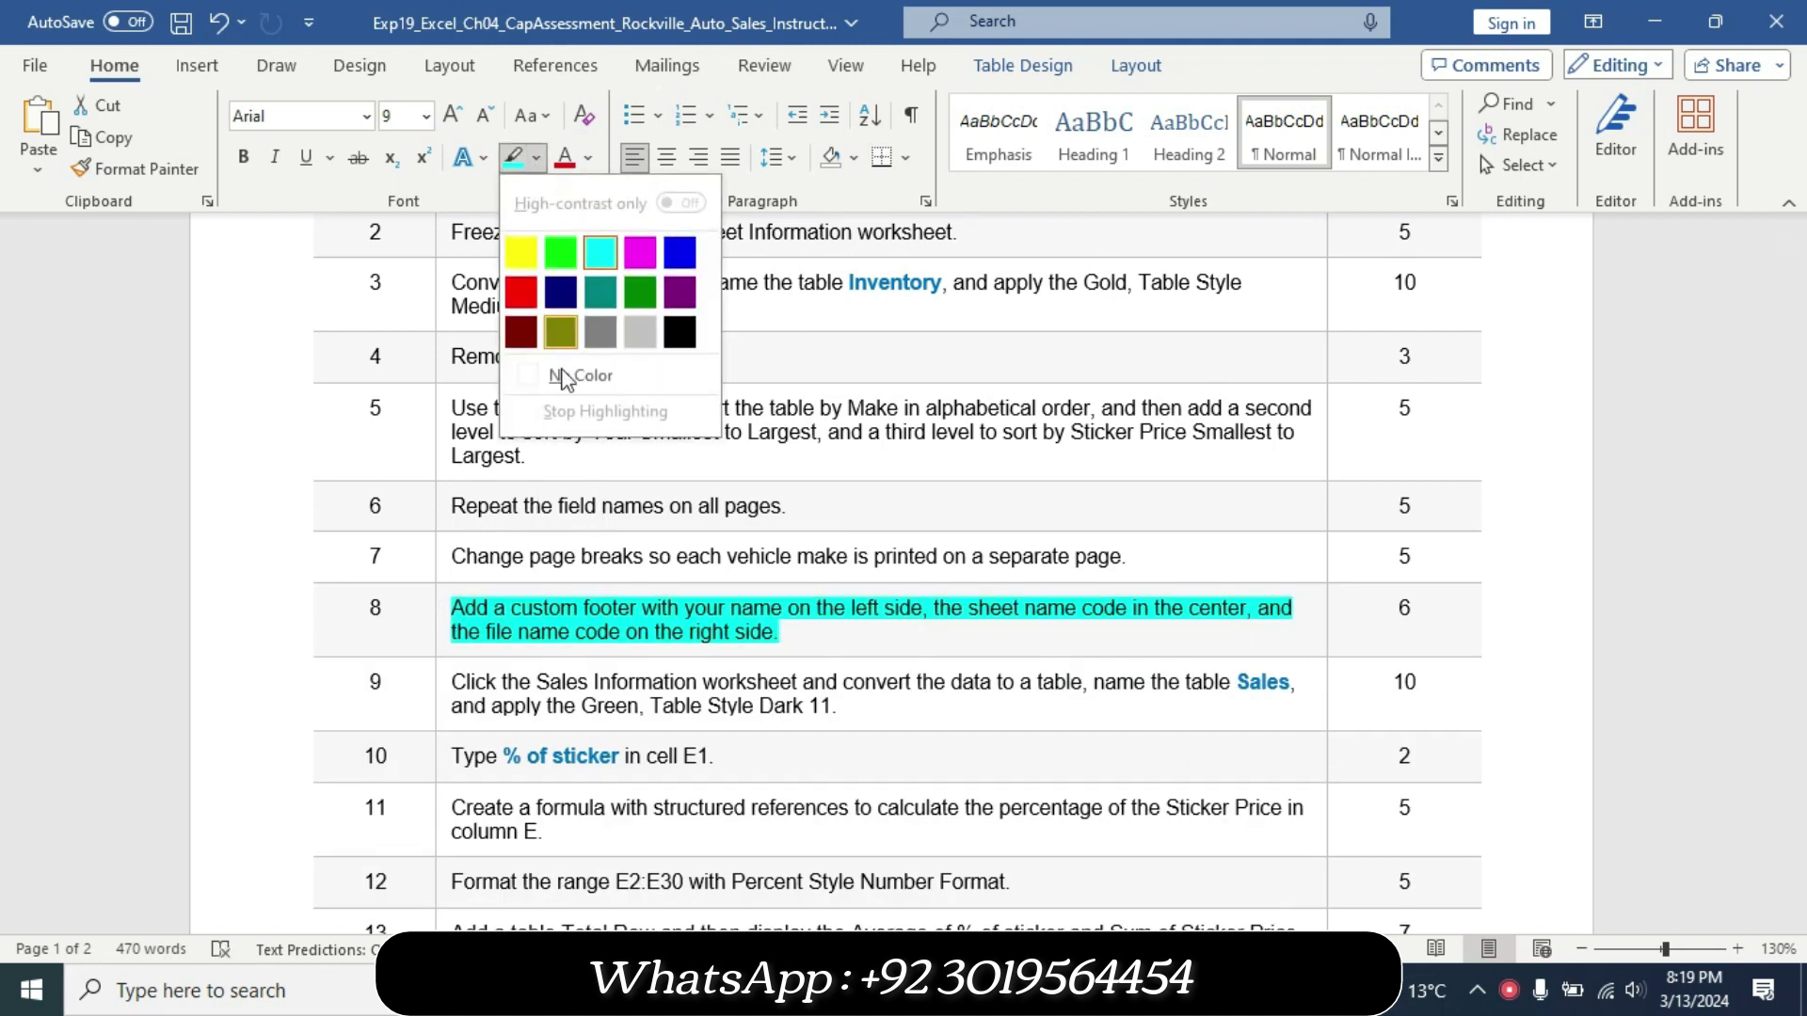
left_click(562, 376)
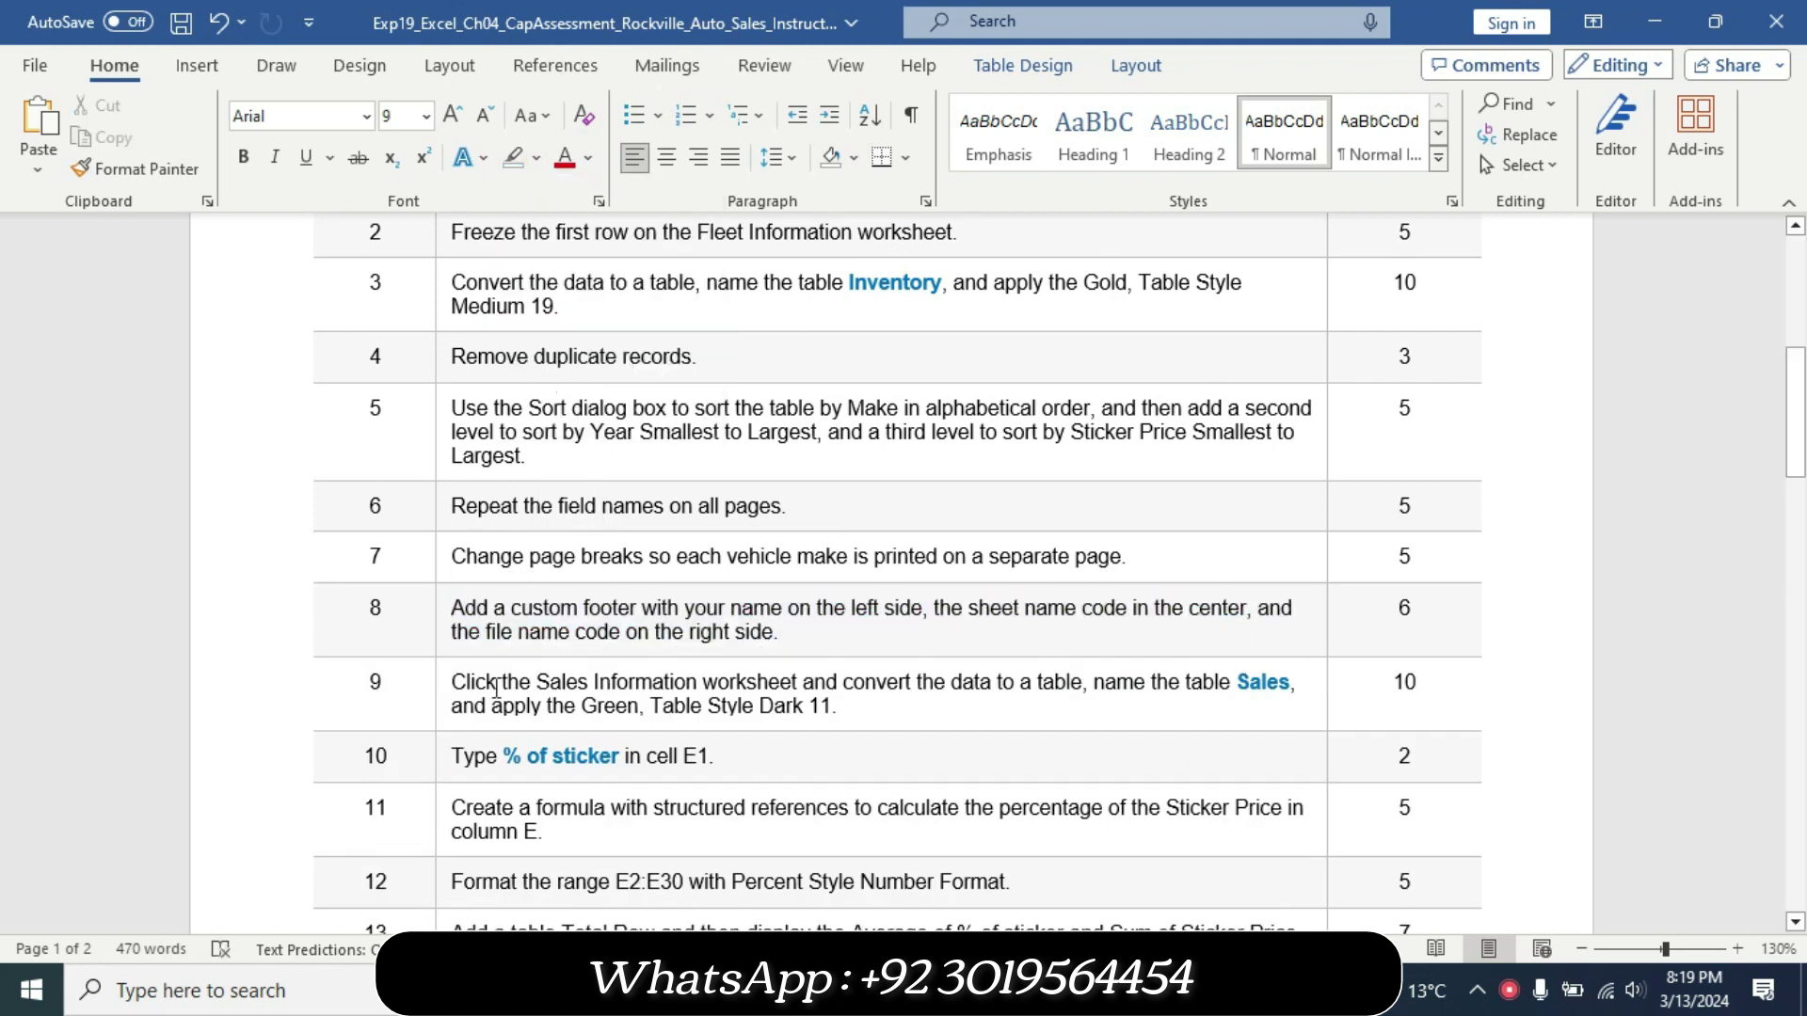
Enlarge step 9 to 16 pt and highlight it in yellow.
left_click(441, 729)
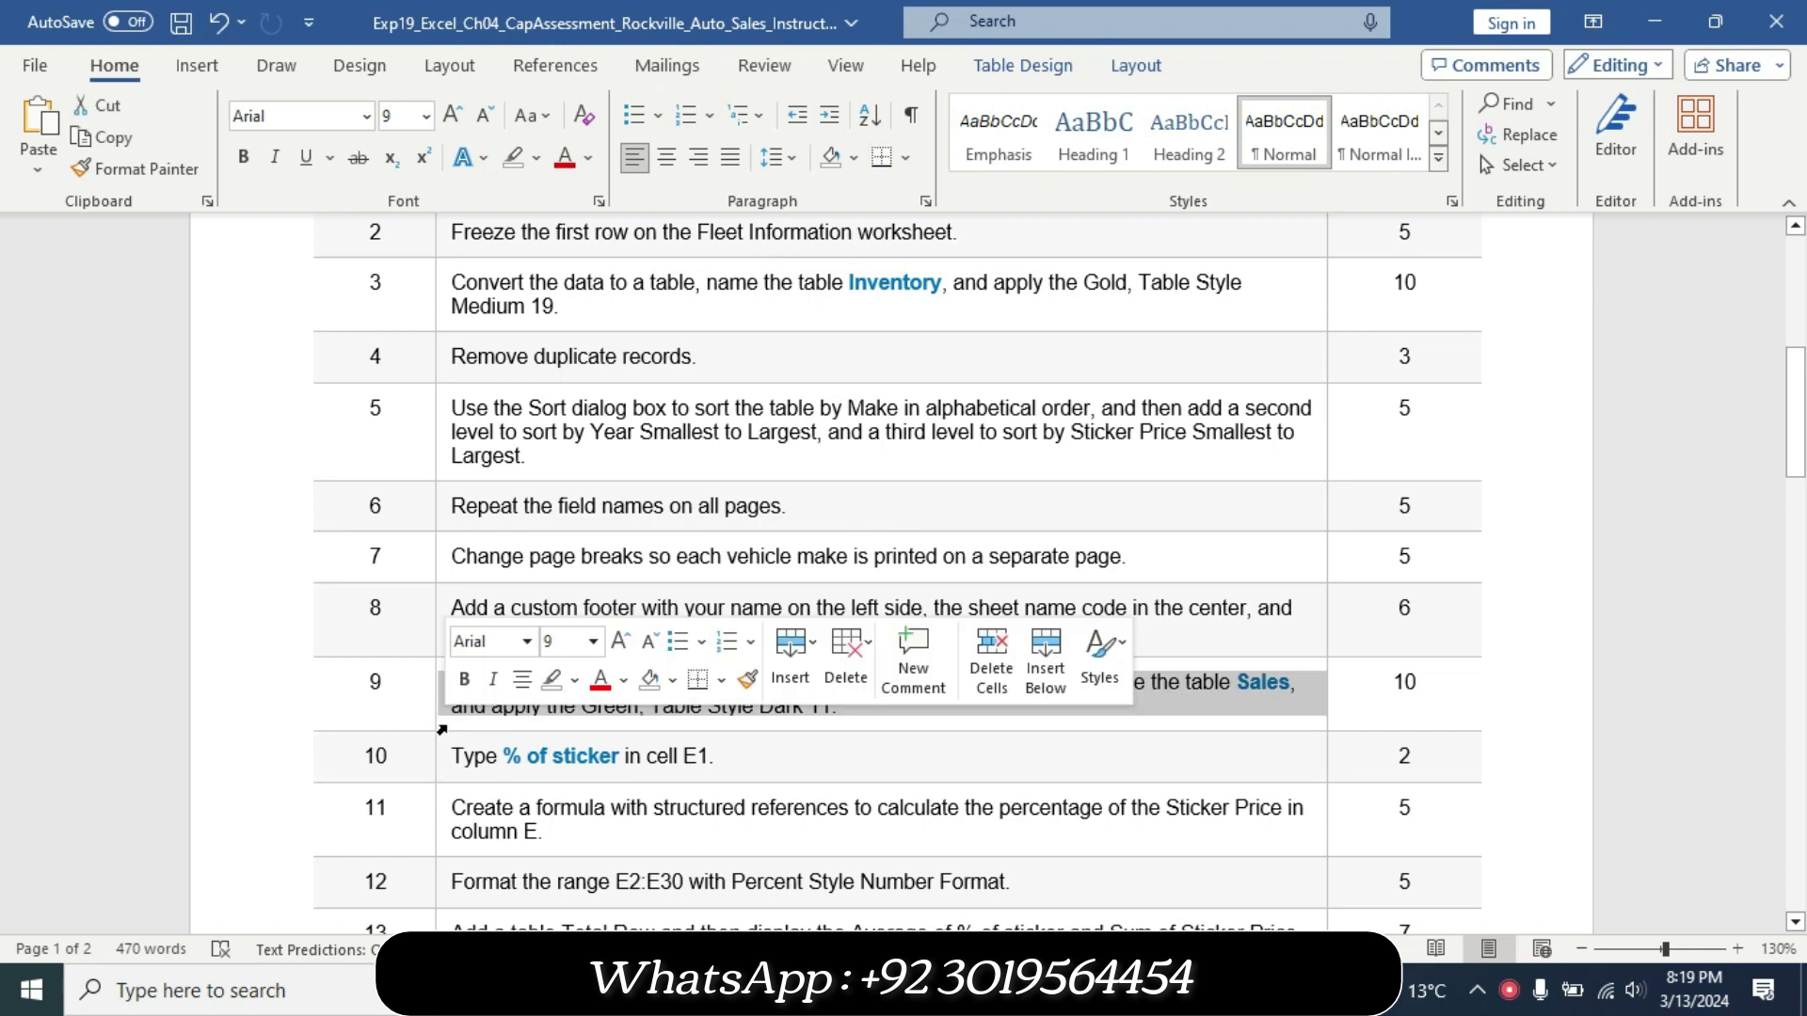
left_click(594, 642)
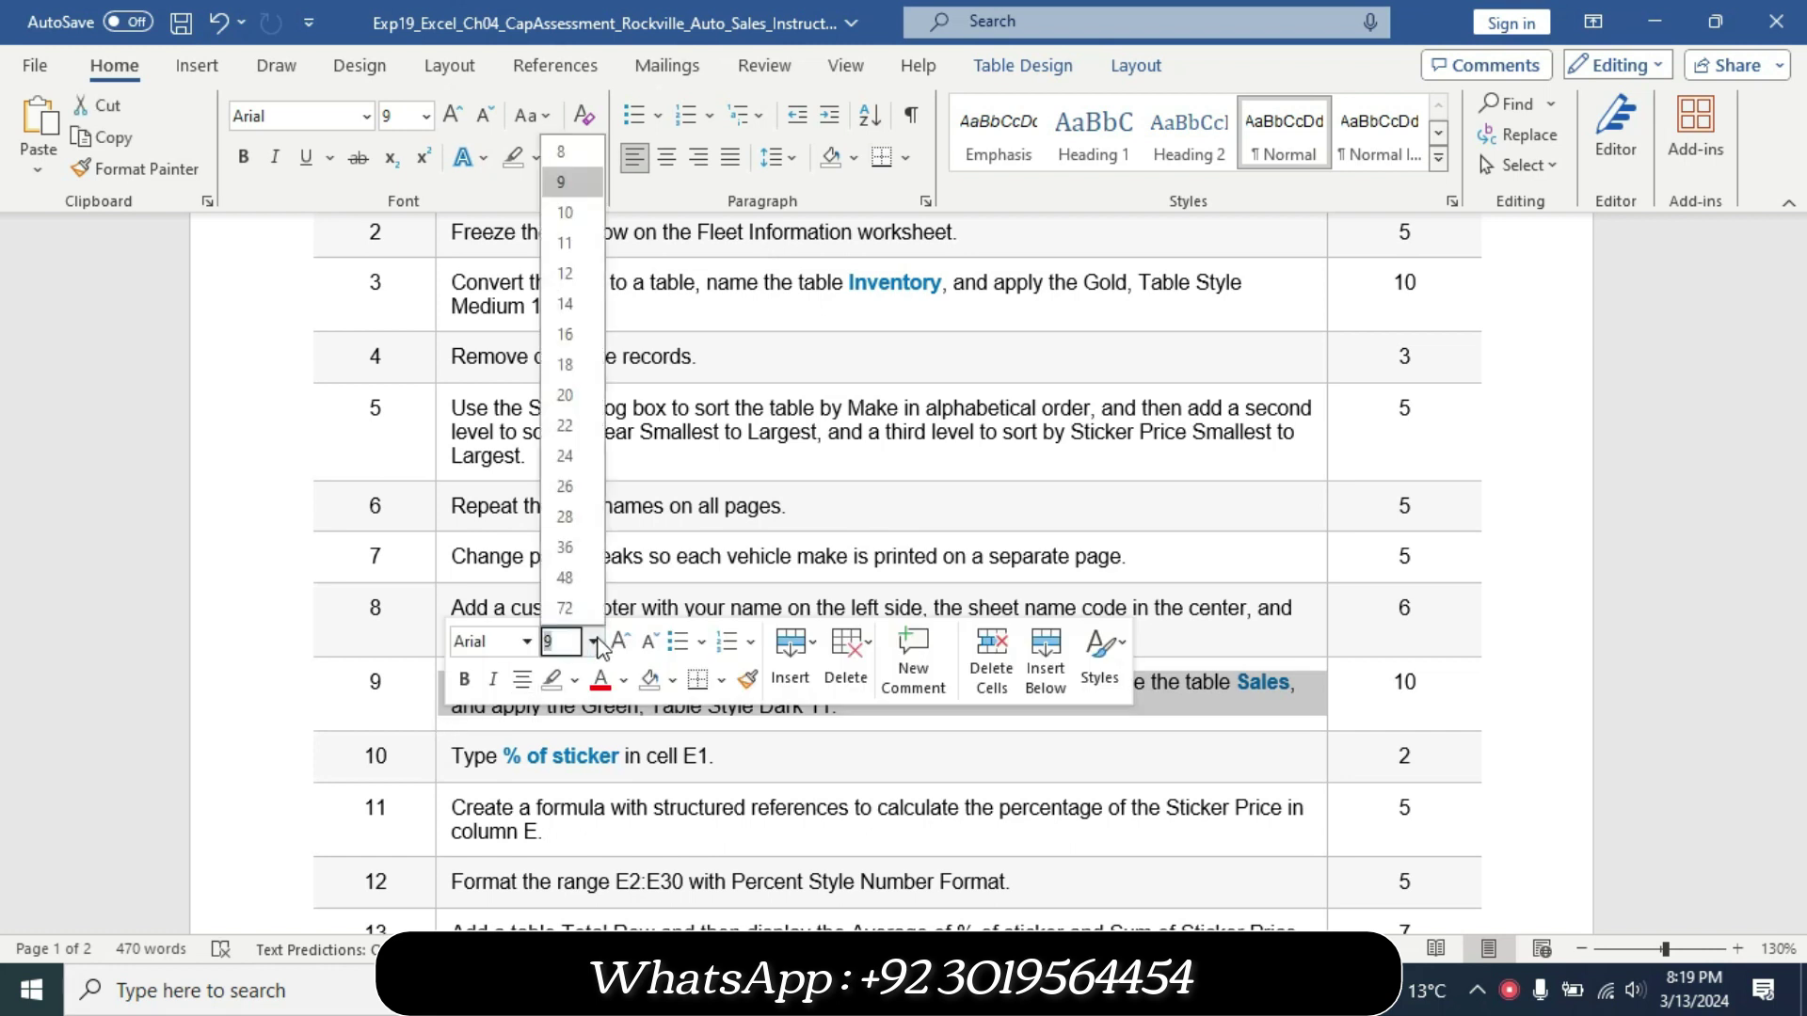
left_click(574, 330)
left_click(536, 157)
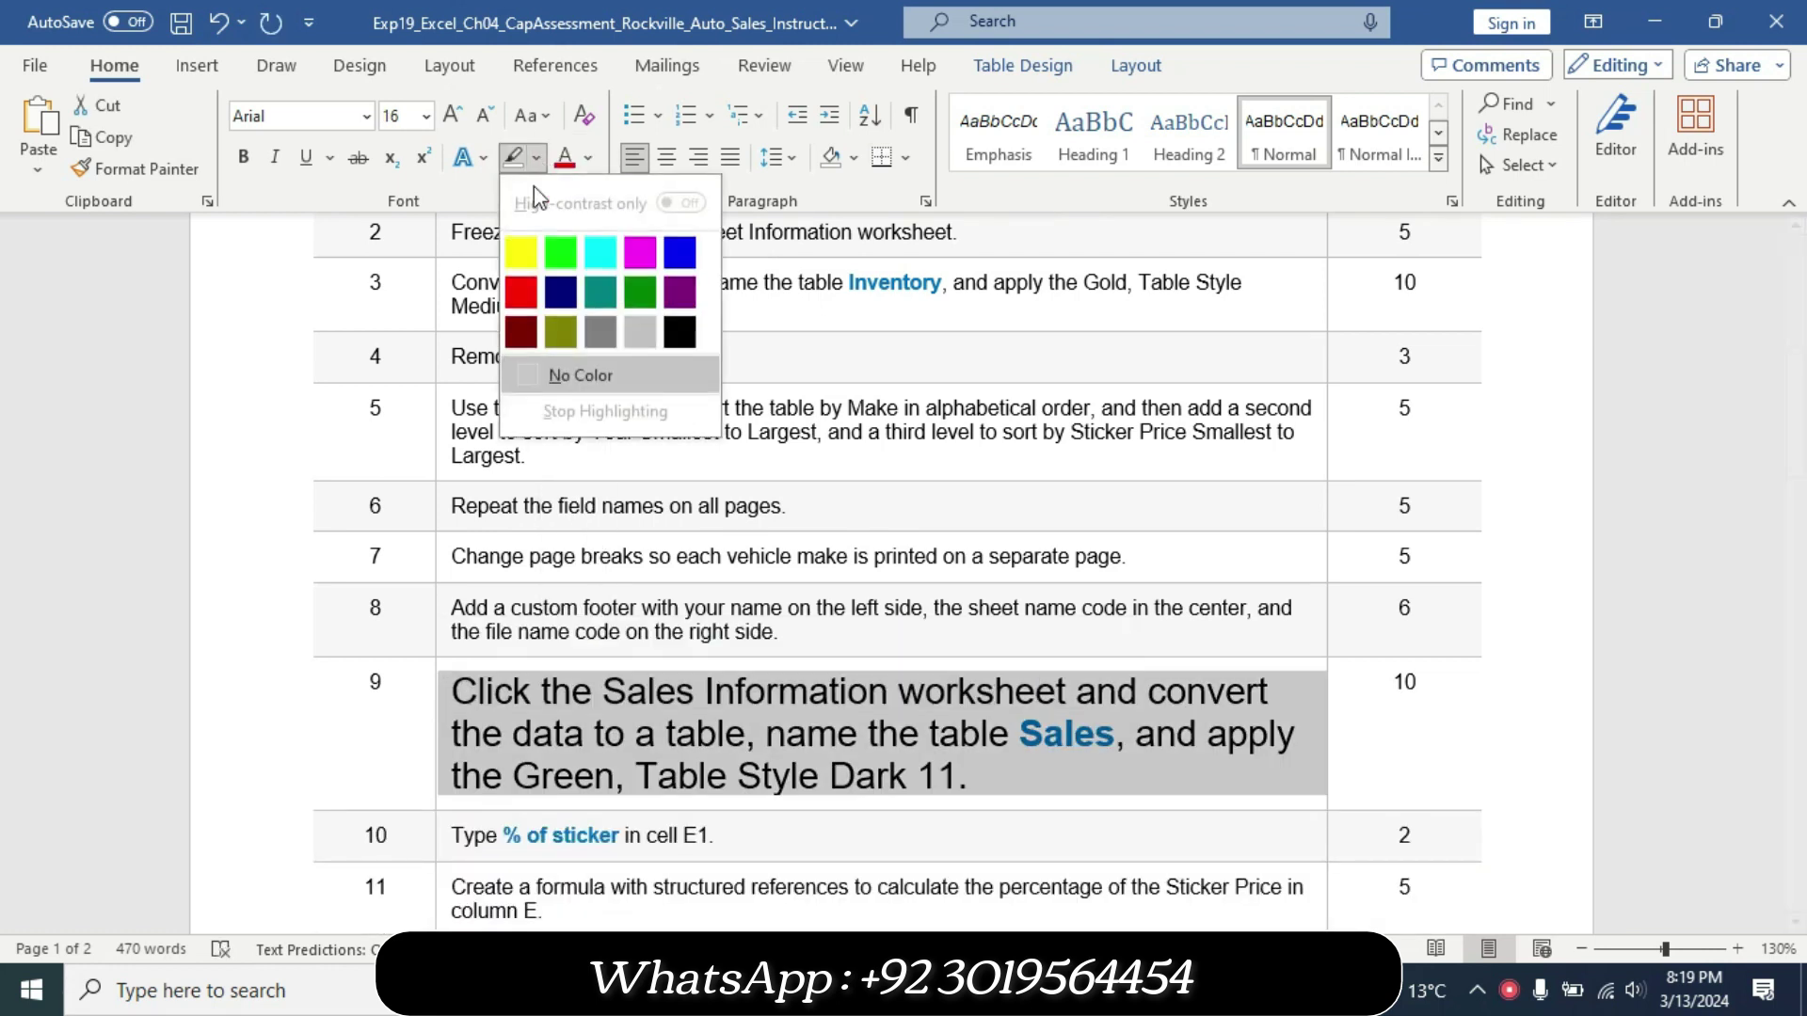
left_click(520, 252)
key("Right")
Highlight the opening words of step 9 in turquoise.
mouse_move(451, 692)
left_mouse_down()
mouse_move(1030, 687)
mouse_move(1111, 736)
left_mouse_up()
right_click(1110, 736)
left_click(1159, 675)
left_click(1221, 750)
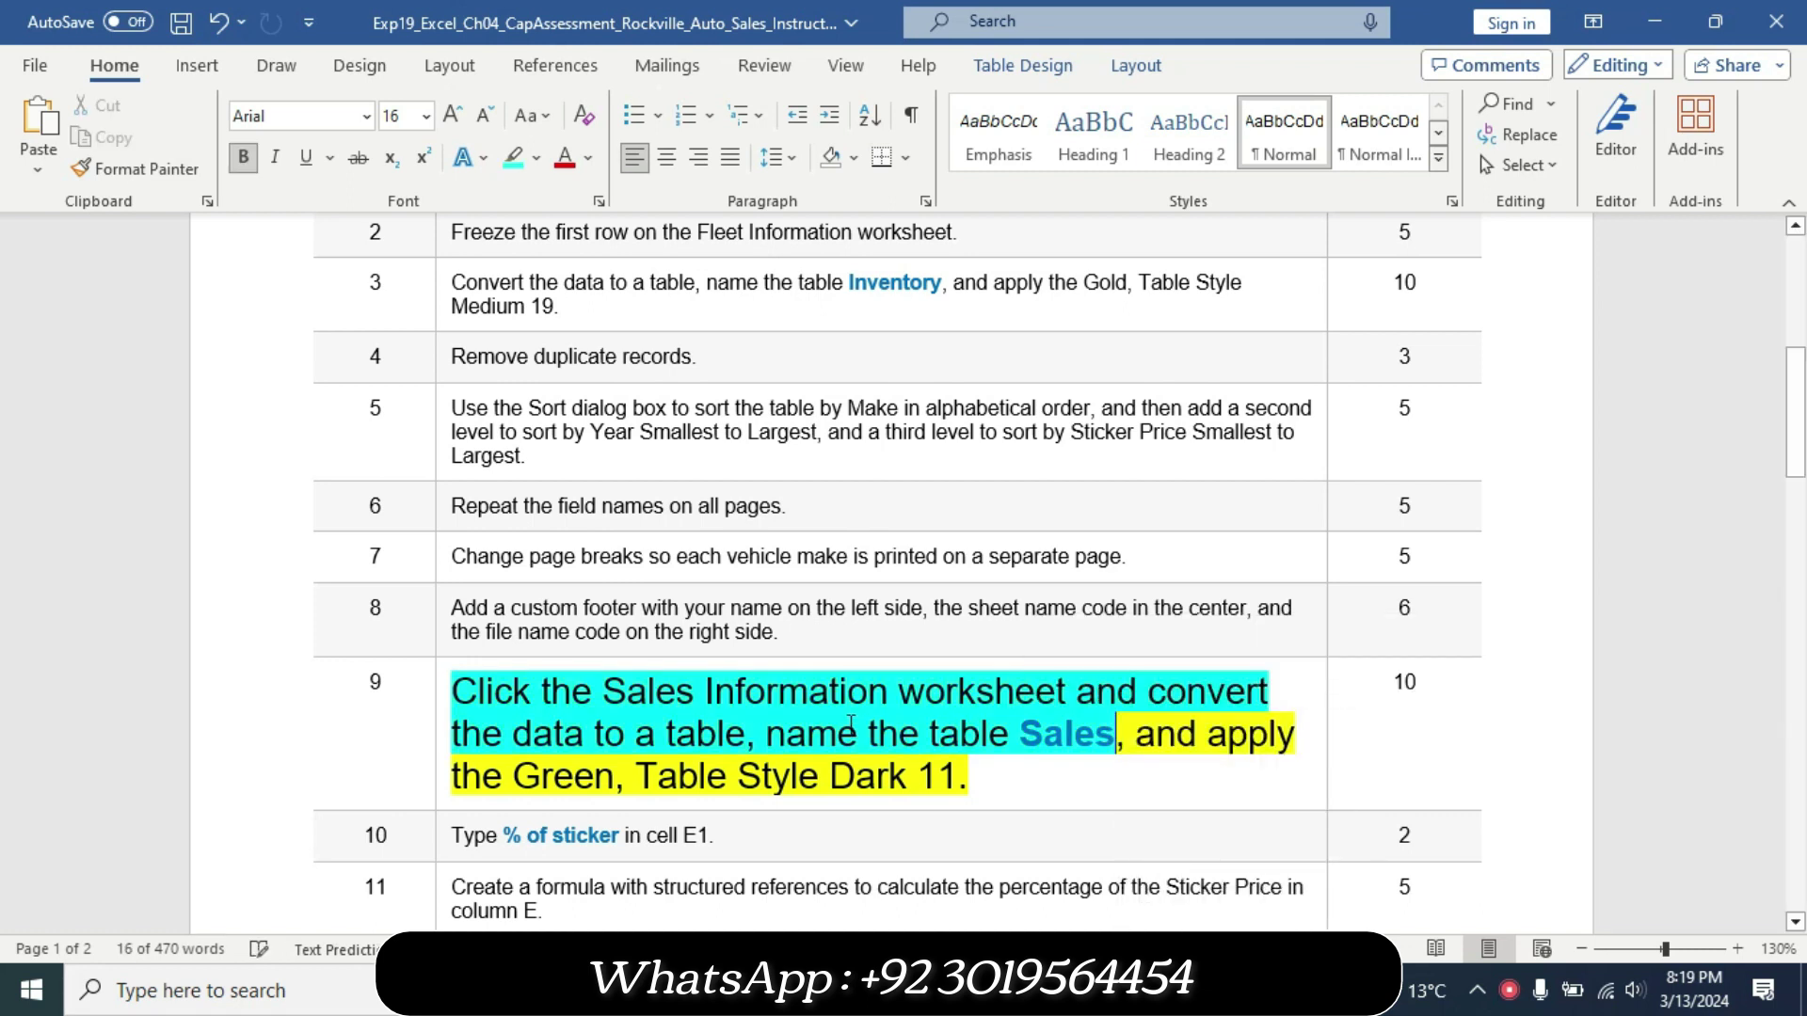
Open the Sales Information sheet in Excel, as step 9 specifies.
left_click_drag(608, 696, 1006, 708)
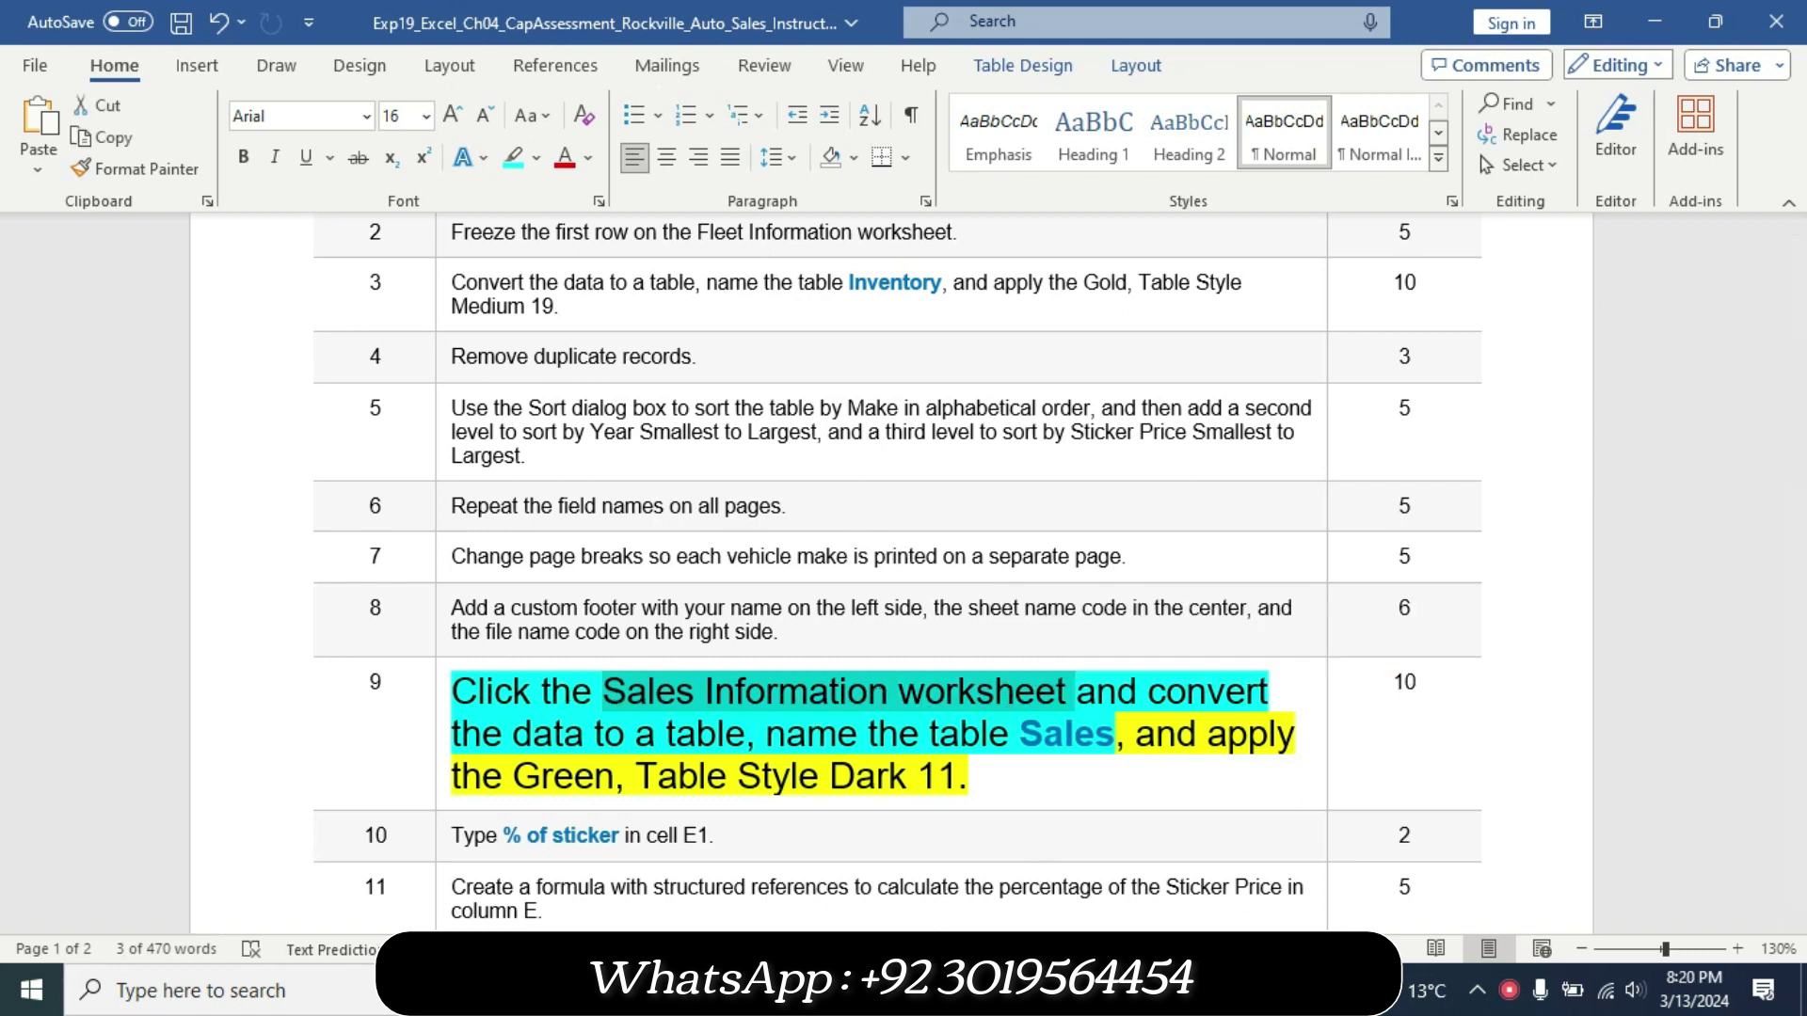
key("alt+Tab")
left_click(408, 918)
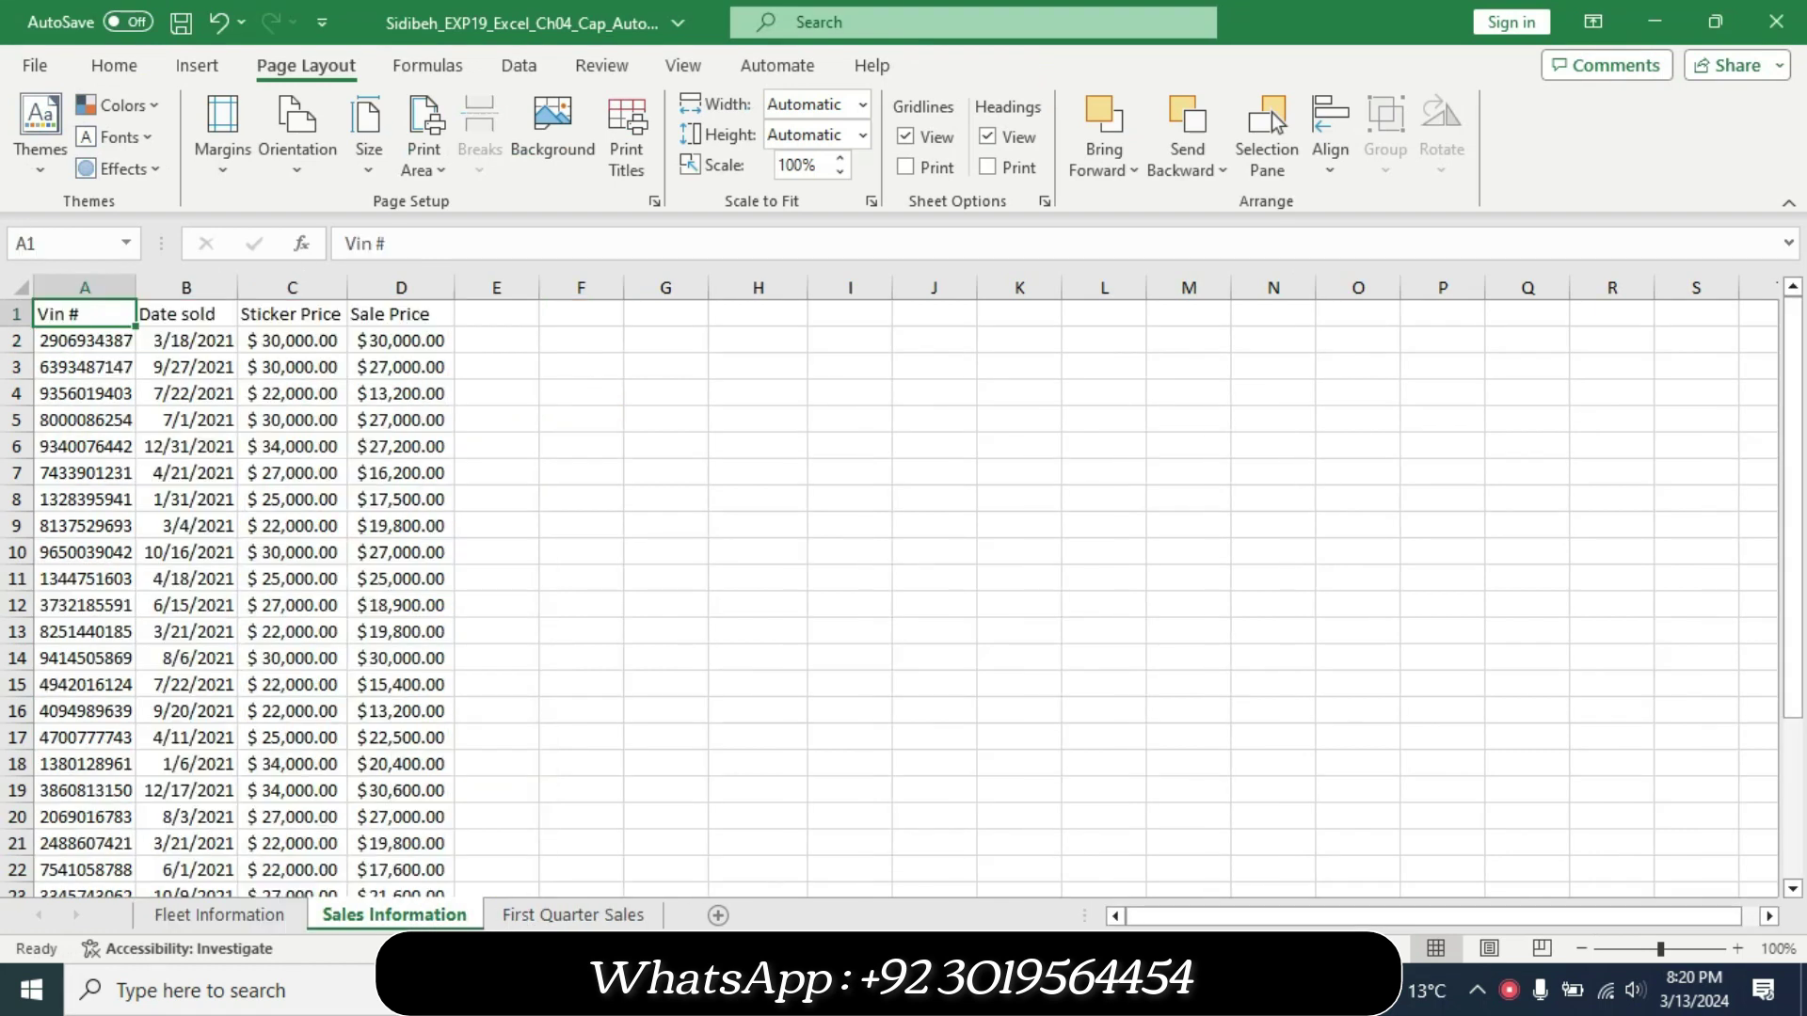
key("alt+Tab")
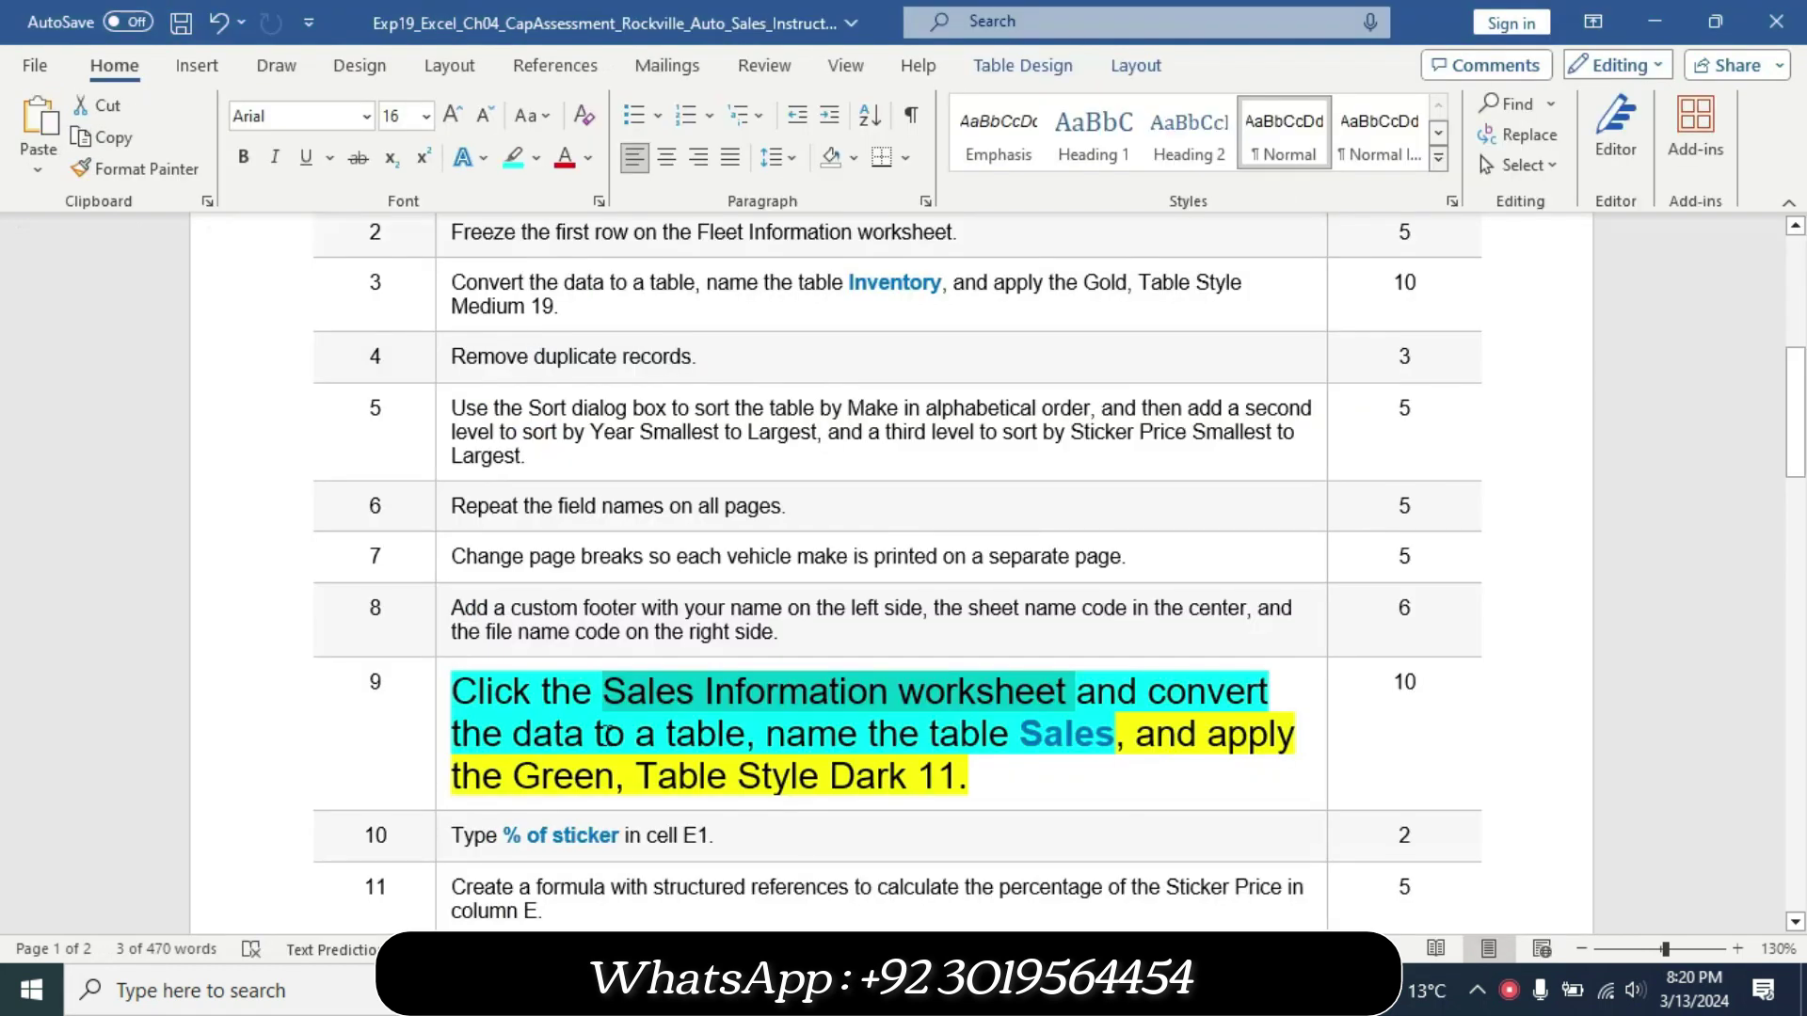
Mark the words 'a table' and 'Sales' in step 9 before returning to Excel.
left_click_drag(633, 734, 764, 734)
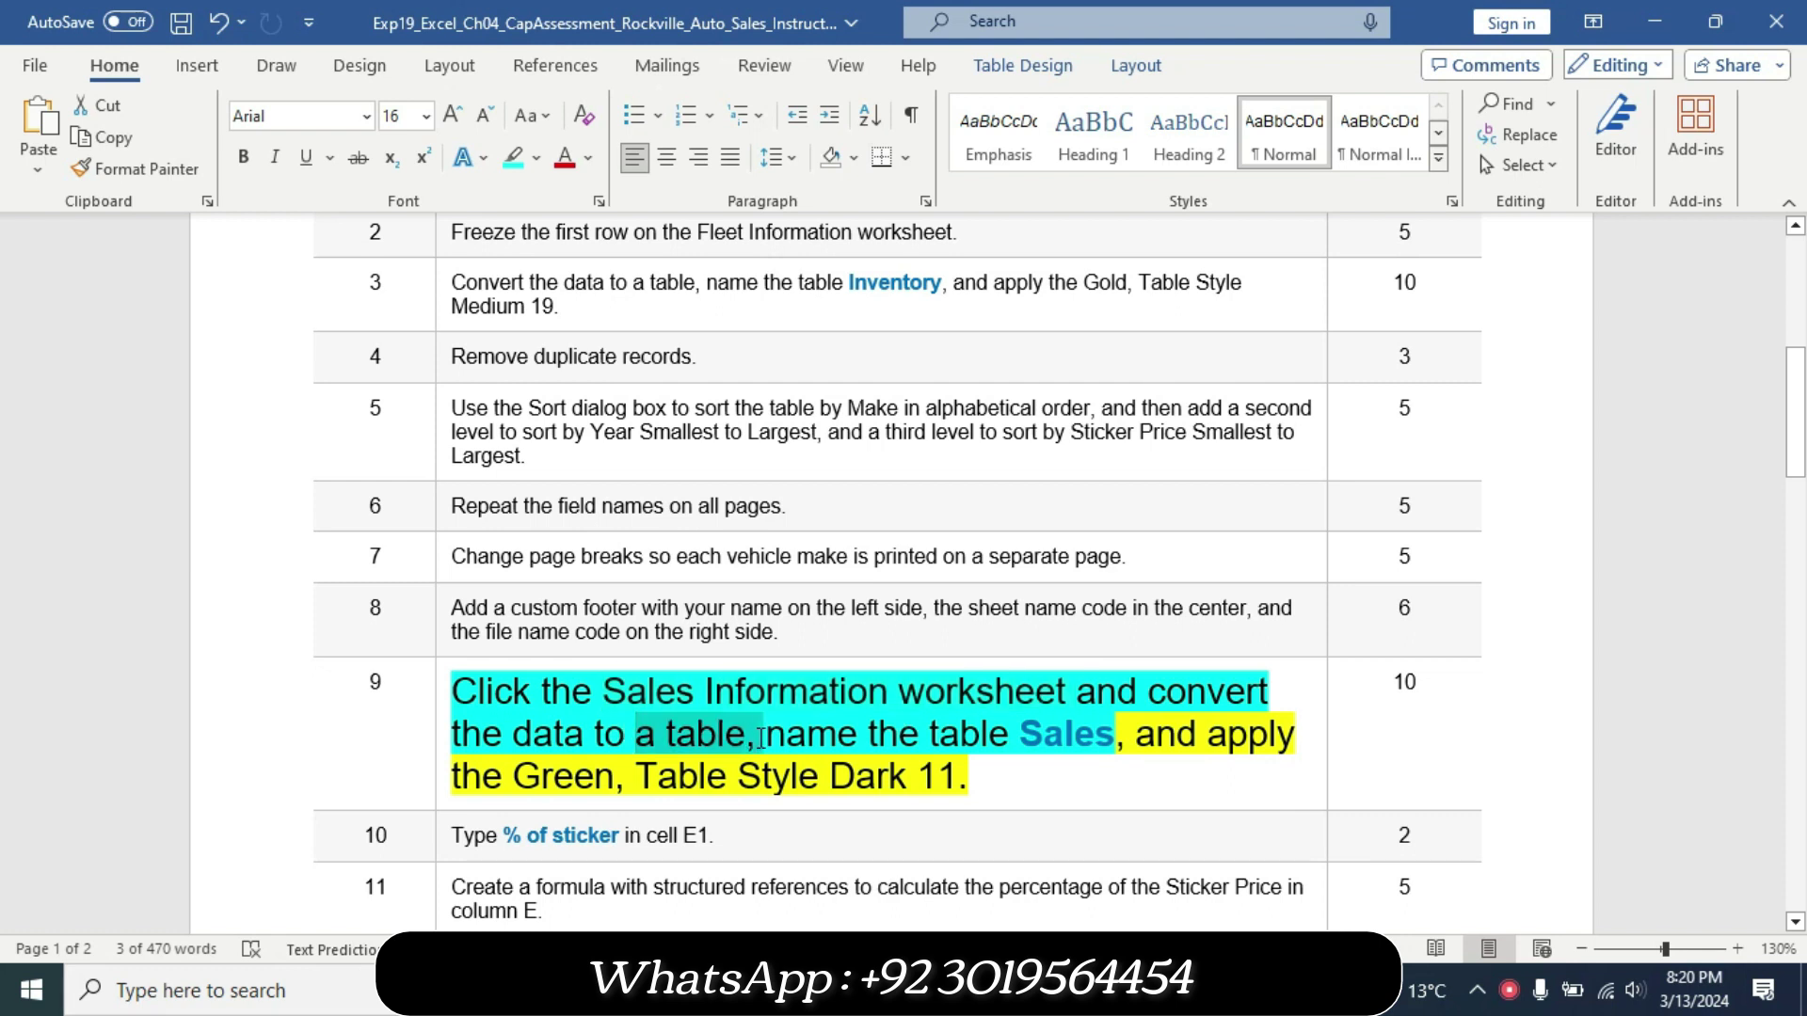
left_click(972, 765)
left_click_drag(1021, 734, 1111, 750)
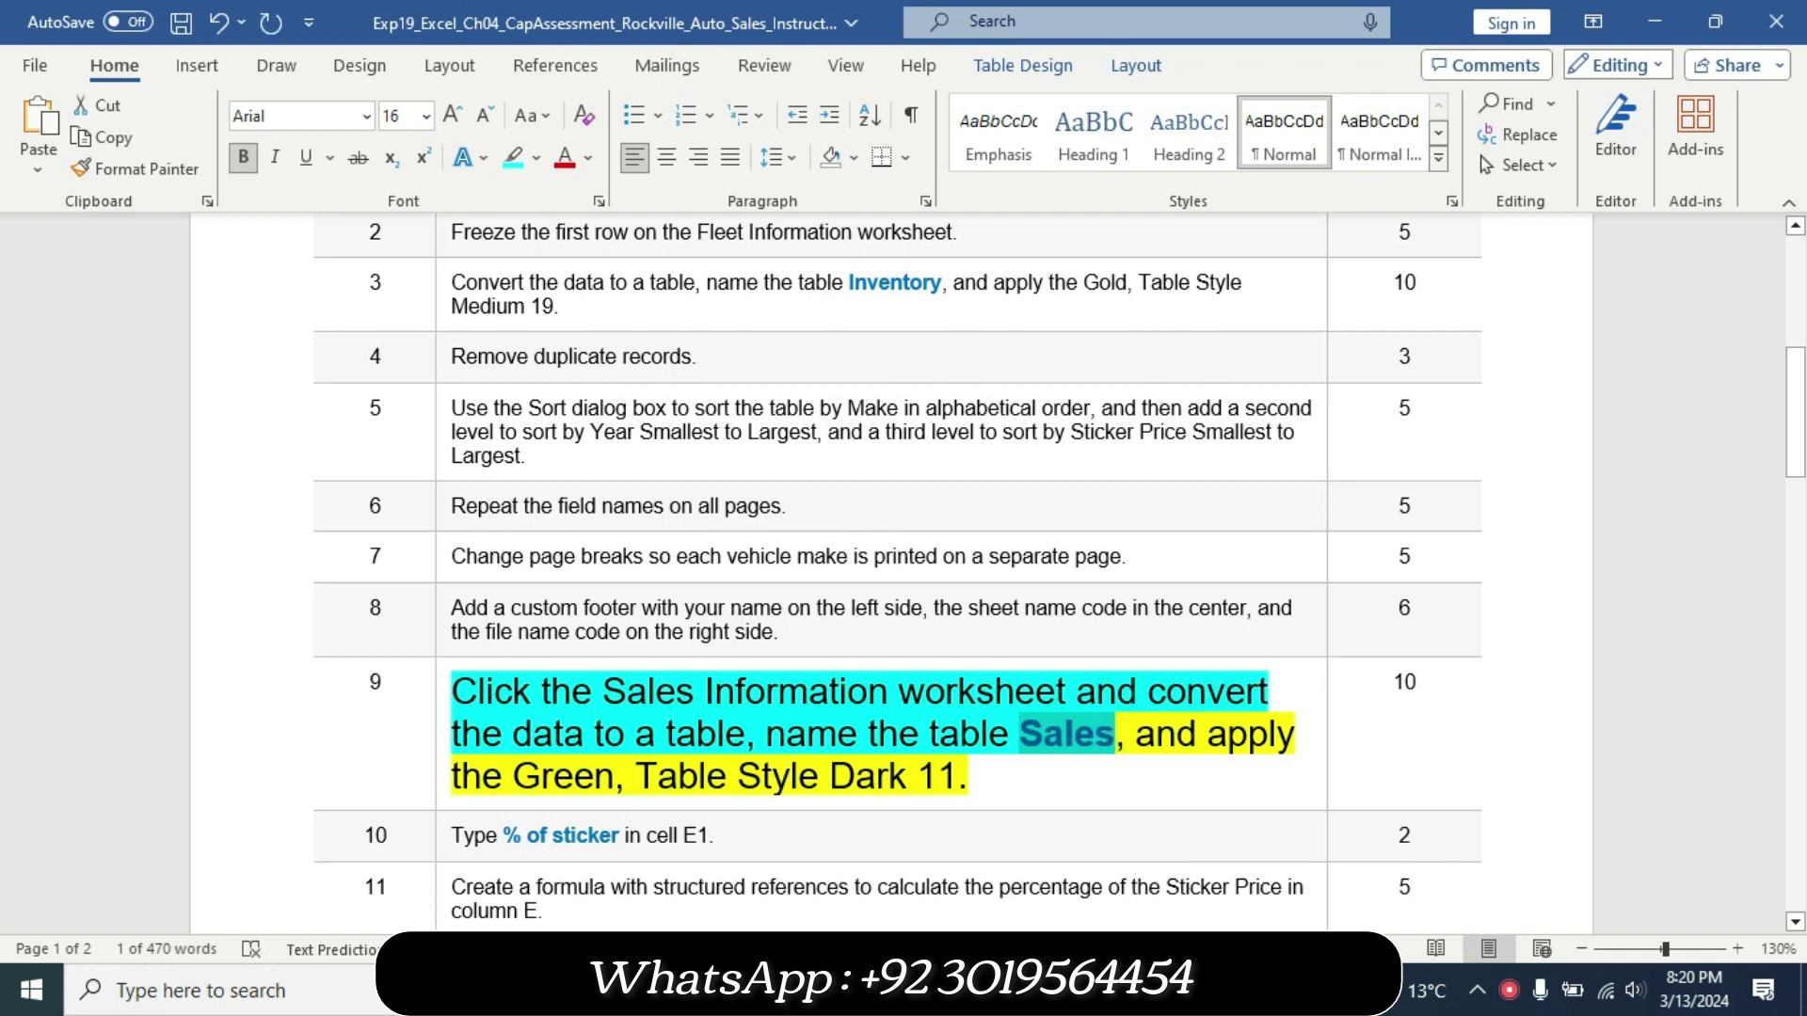
left_click(1200, 847)
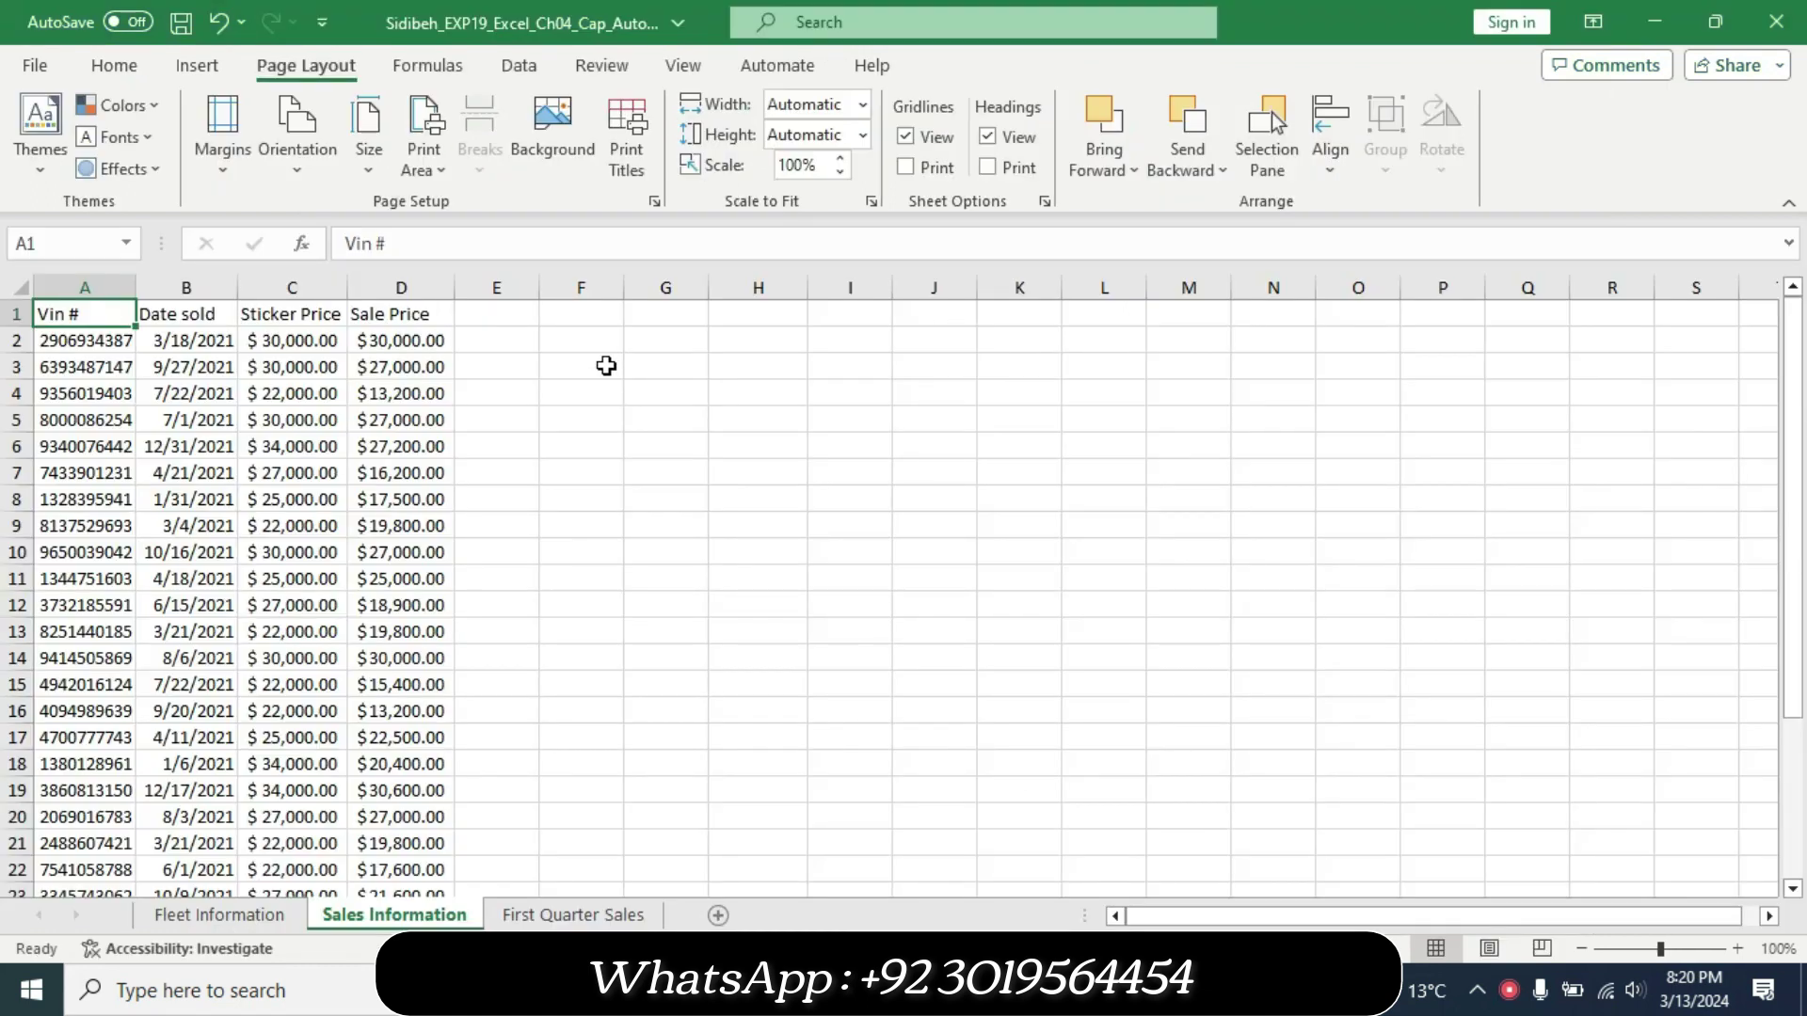
Convert A1:D30 into a table with headers and name it Sales.
left_click(197, 65)
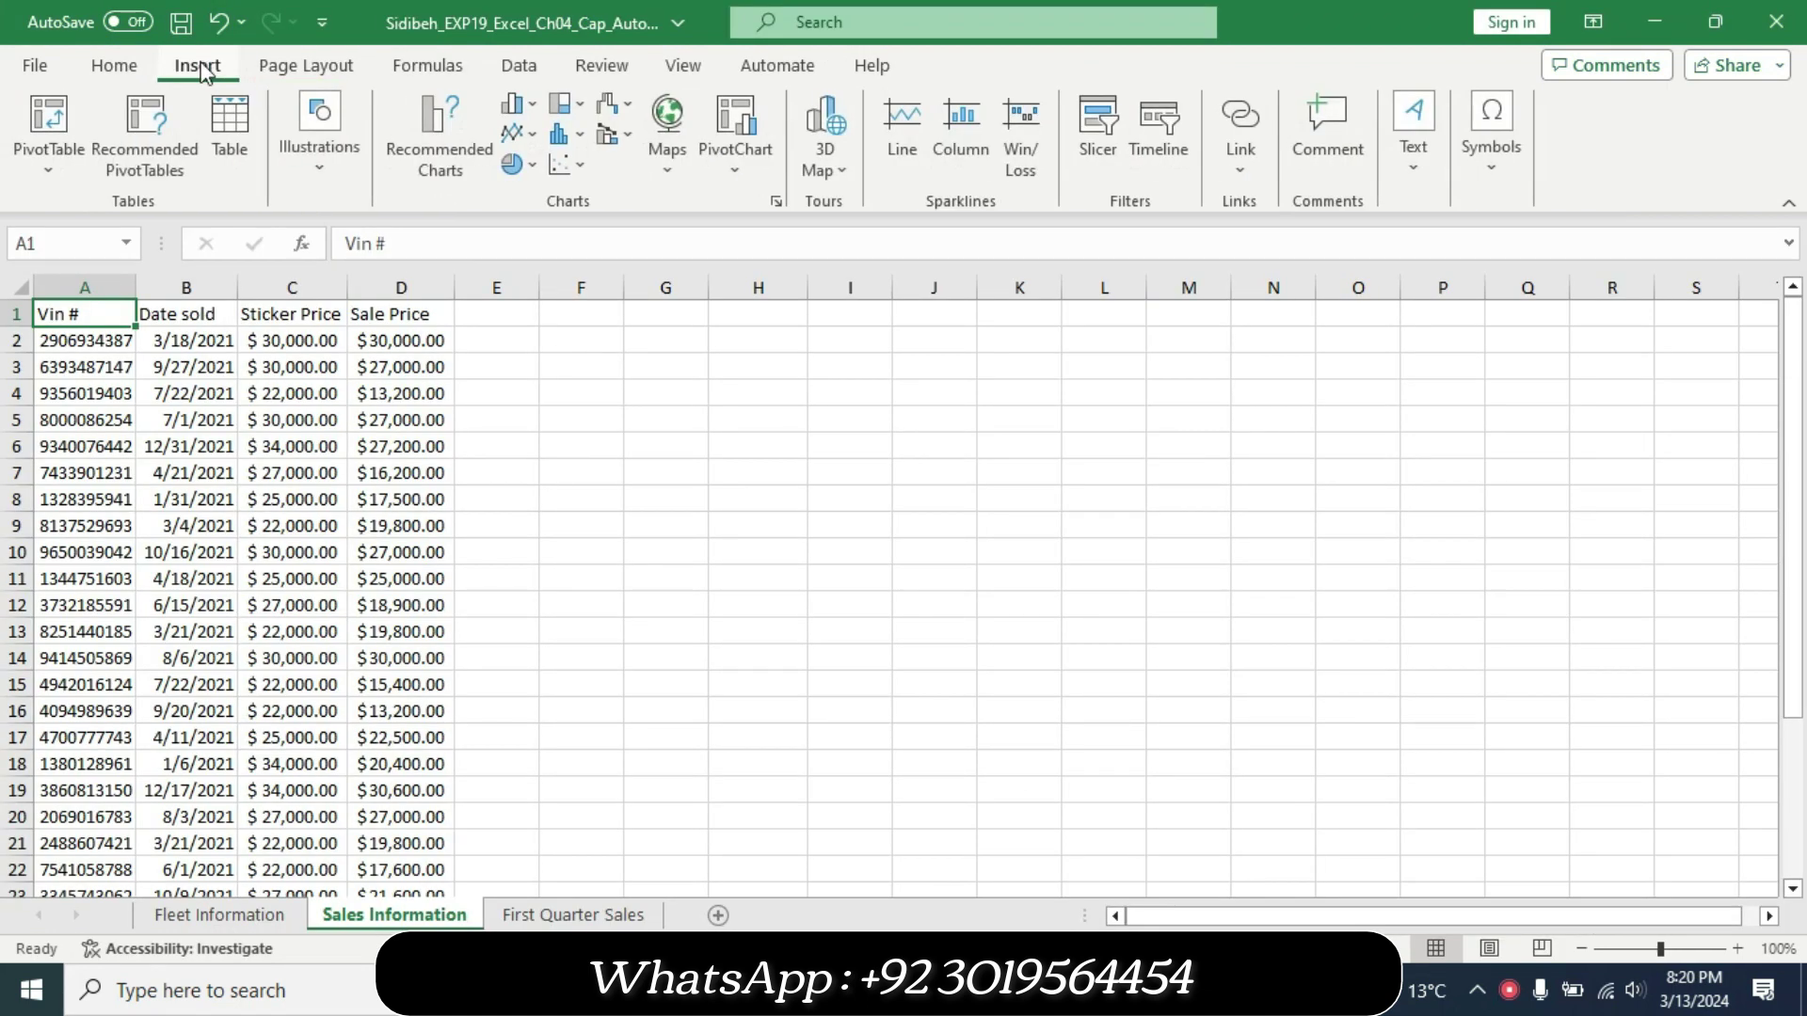
left_click(241, 136)
left_click(1132, 680)
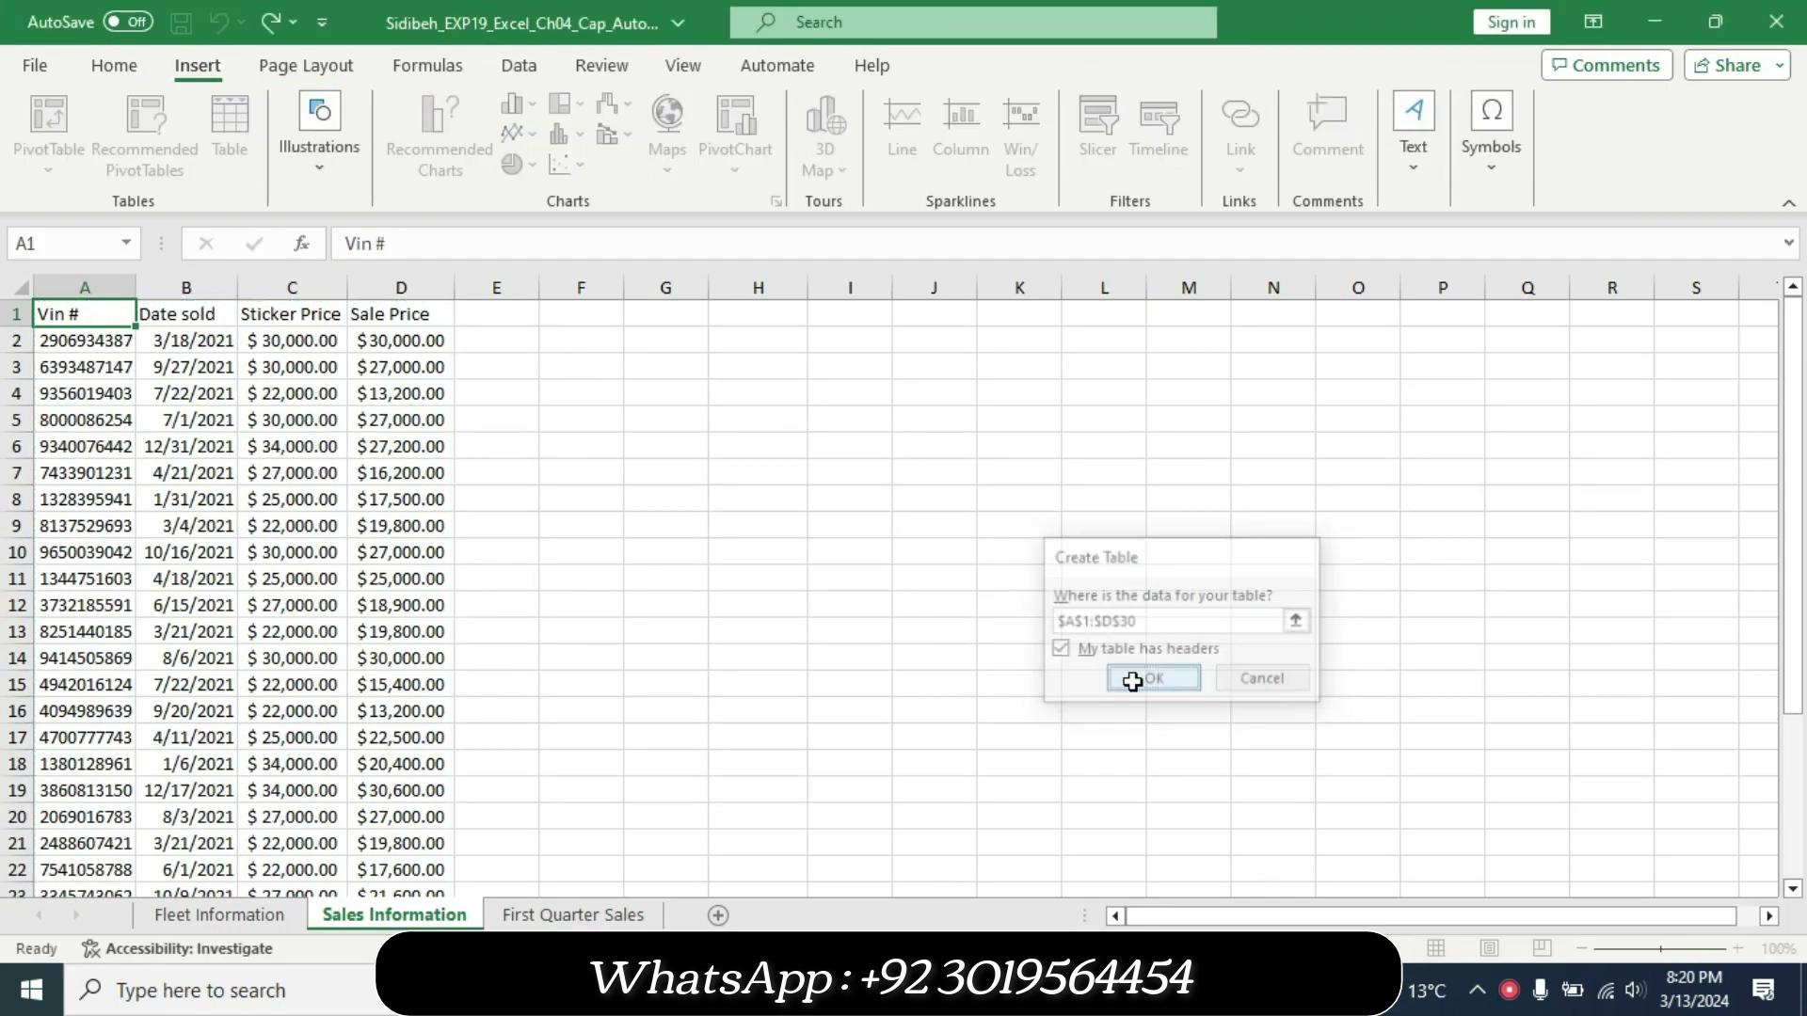
key("alt+Tab")
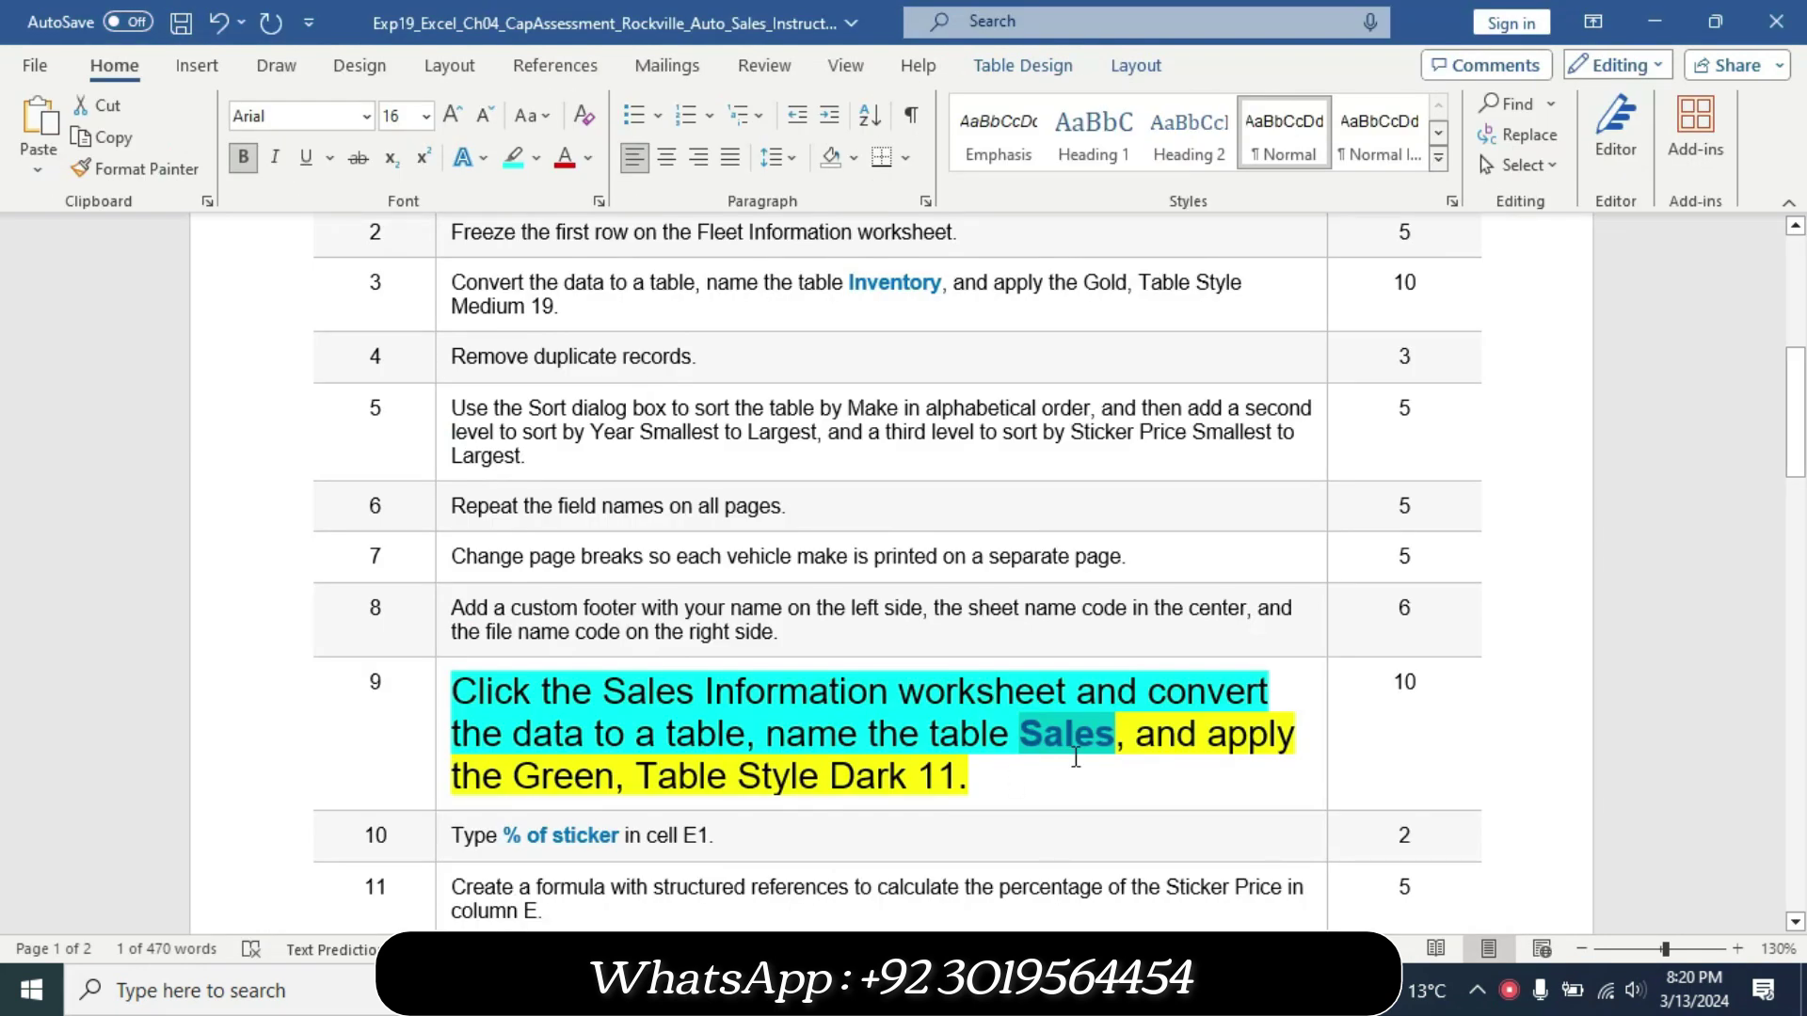
key("alt+Tab")
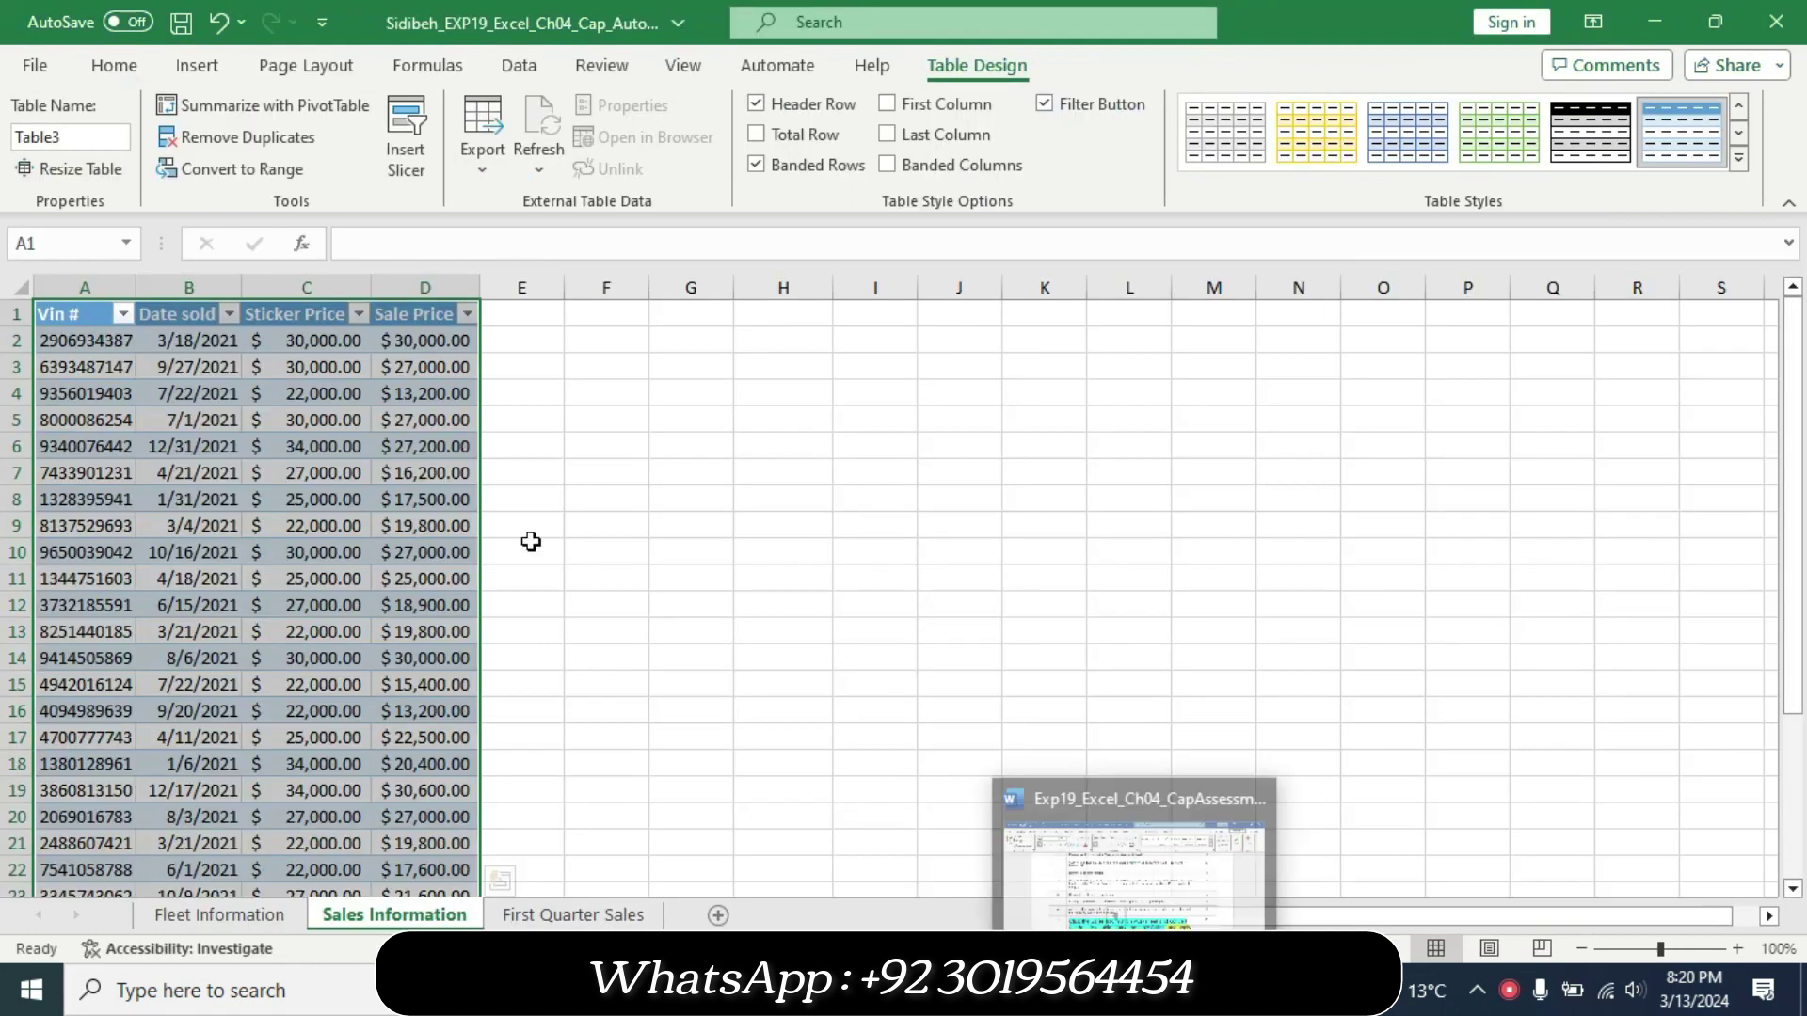
left_click(86, 133)
type("Sales")
key("Return")
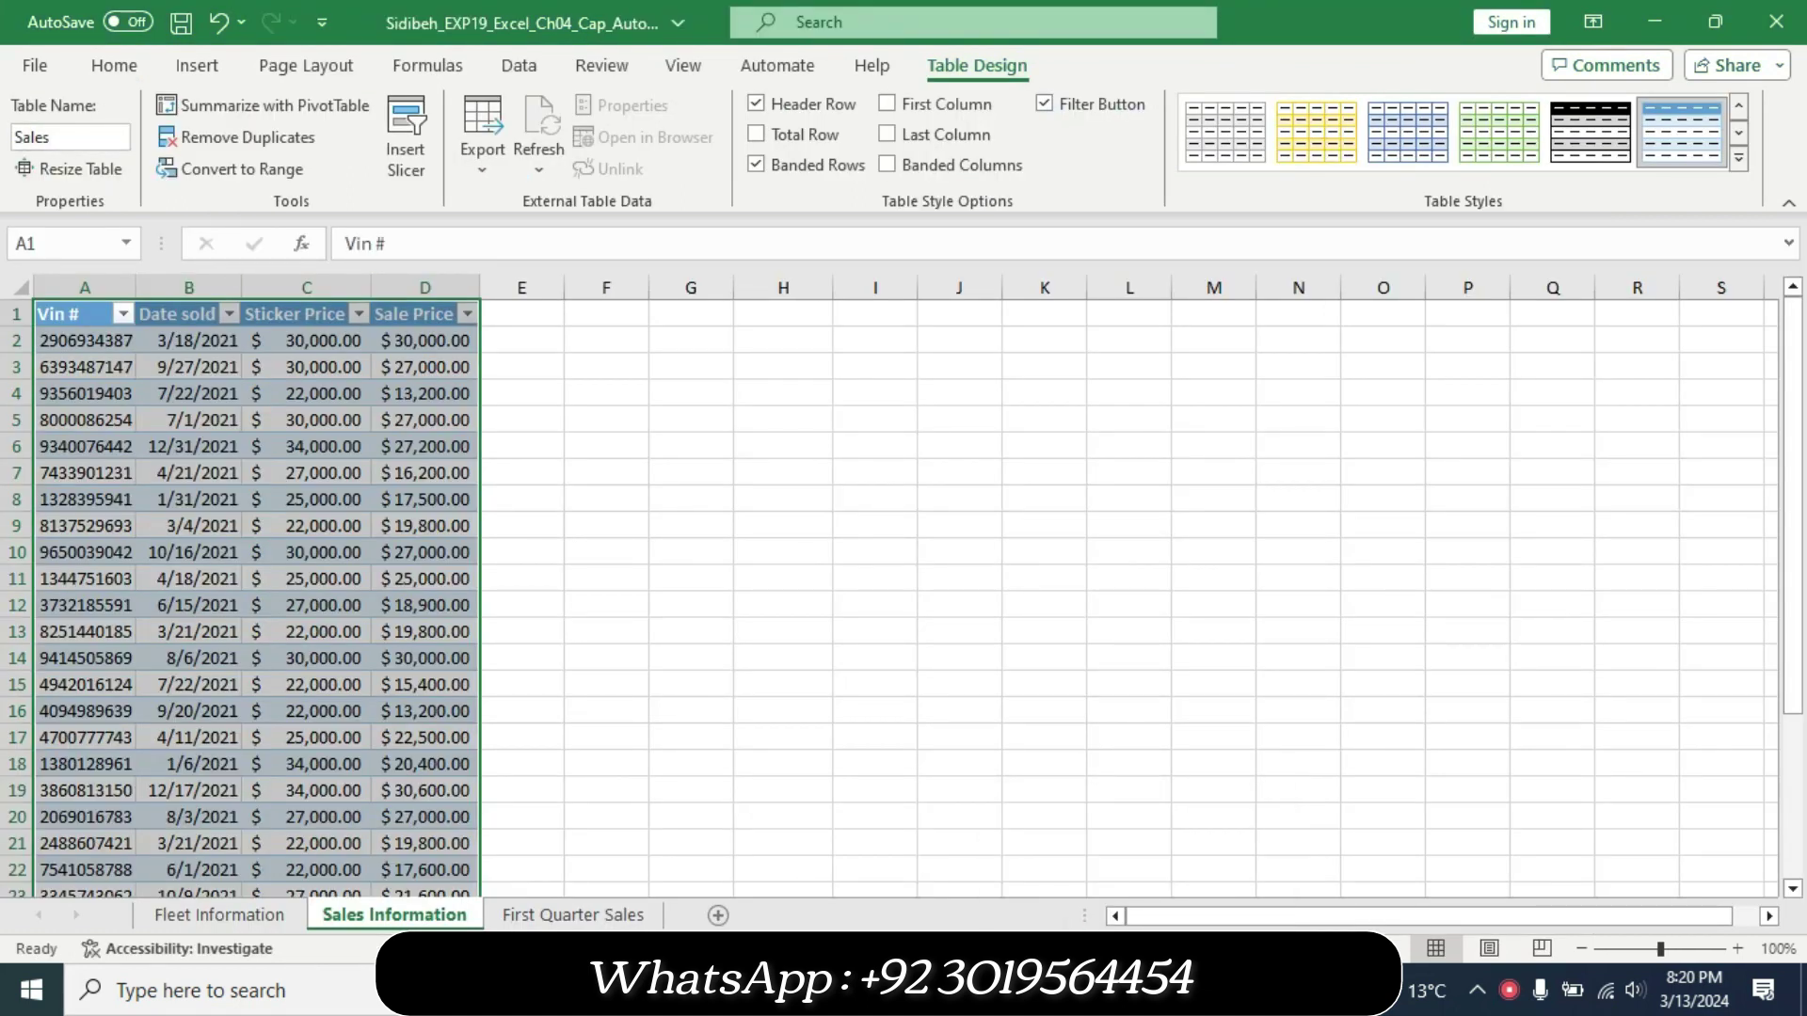
Highlight the rest of step 9 in cyan and mark the style name Green, Table Style Dark 11.
key("alt+Tab")
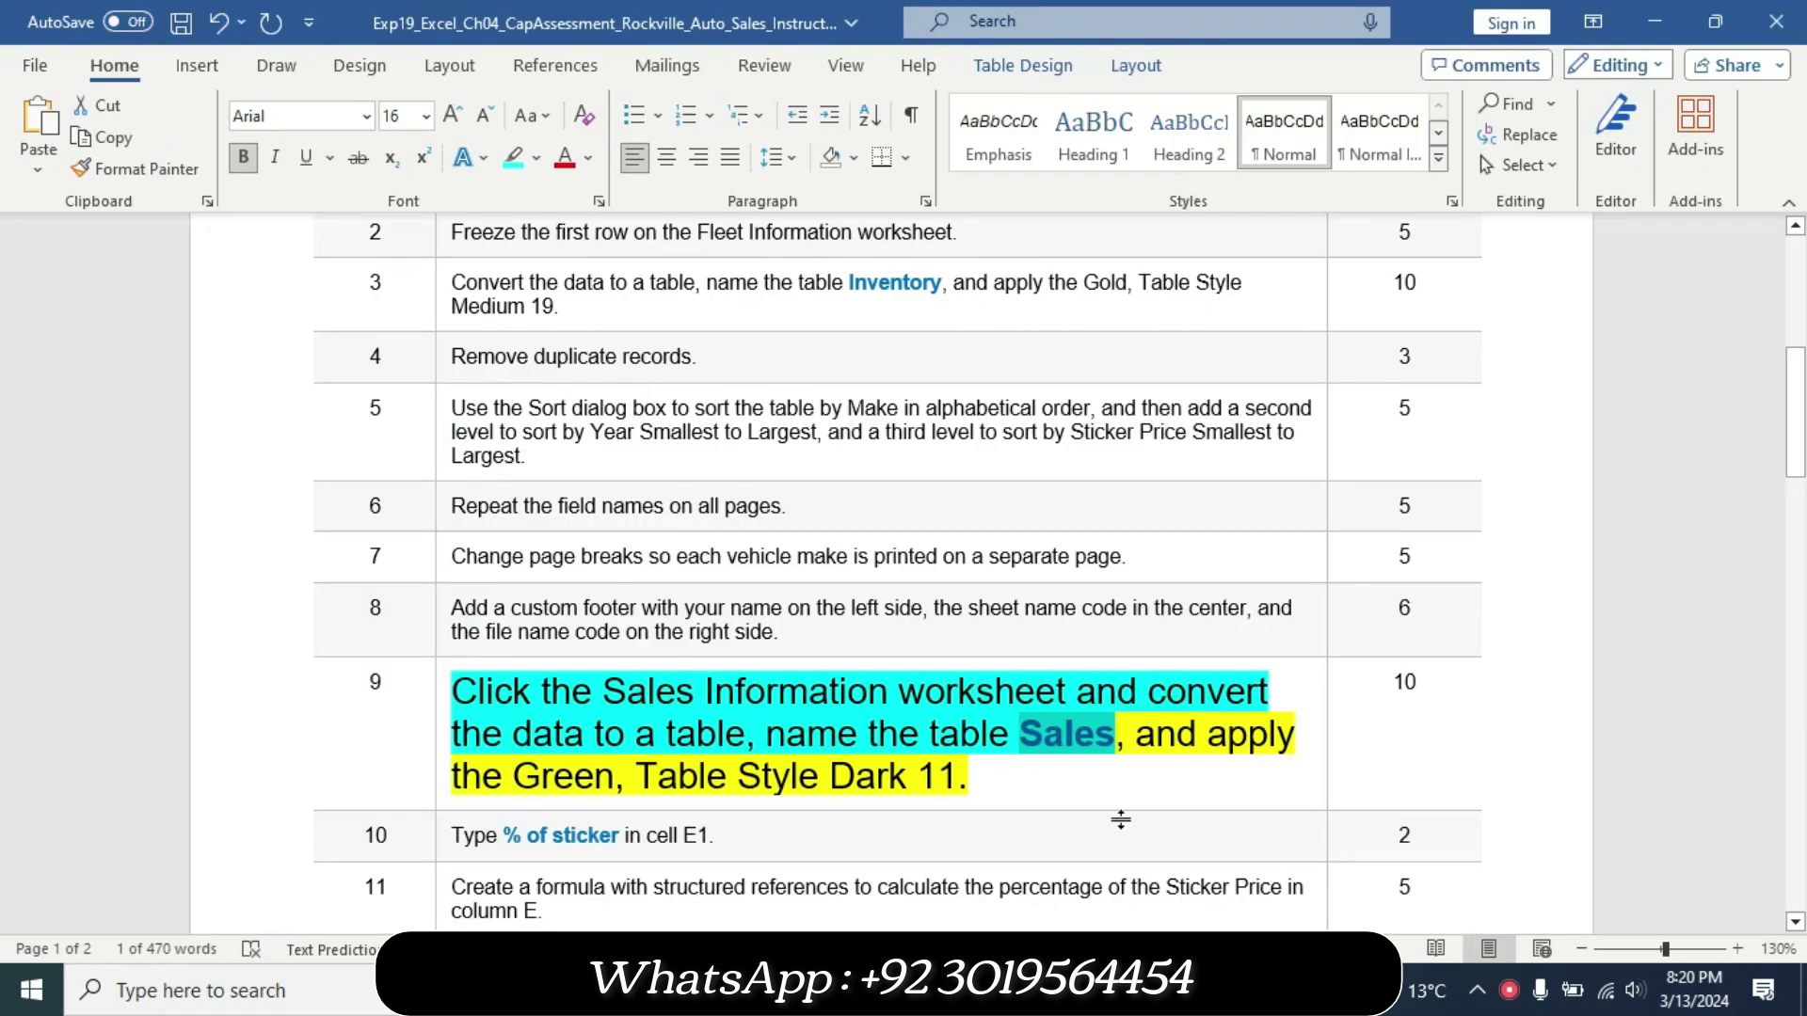
left_click_drag(1149, 744, 979, 777)
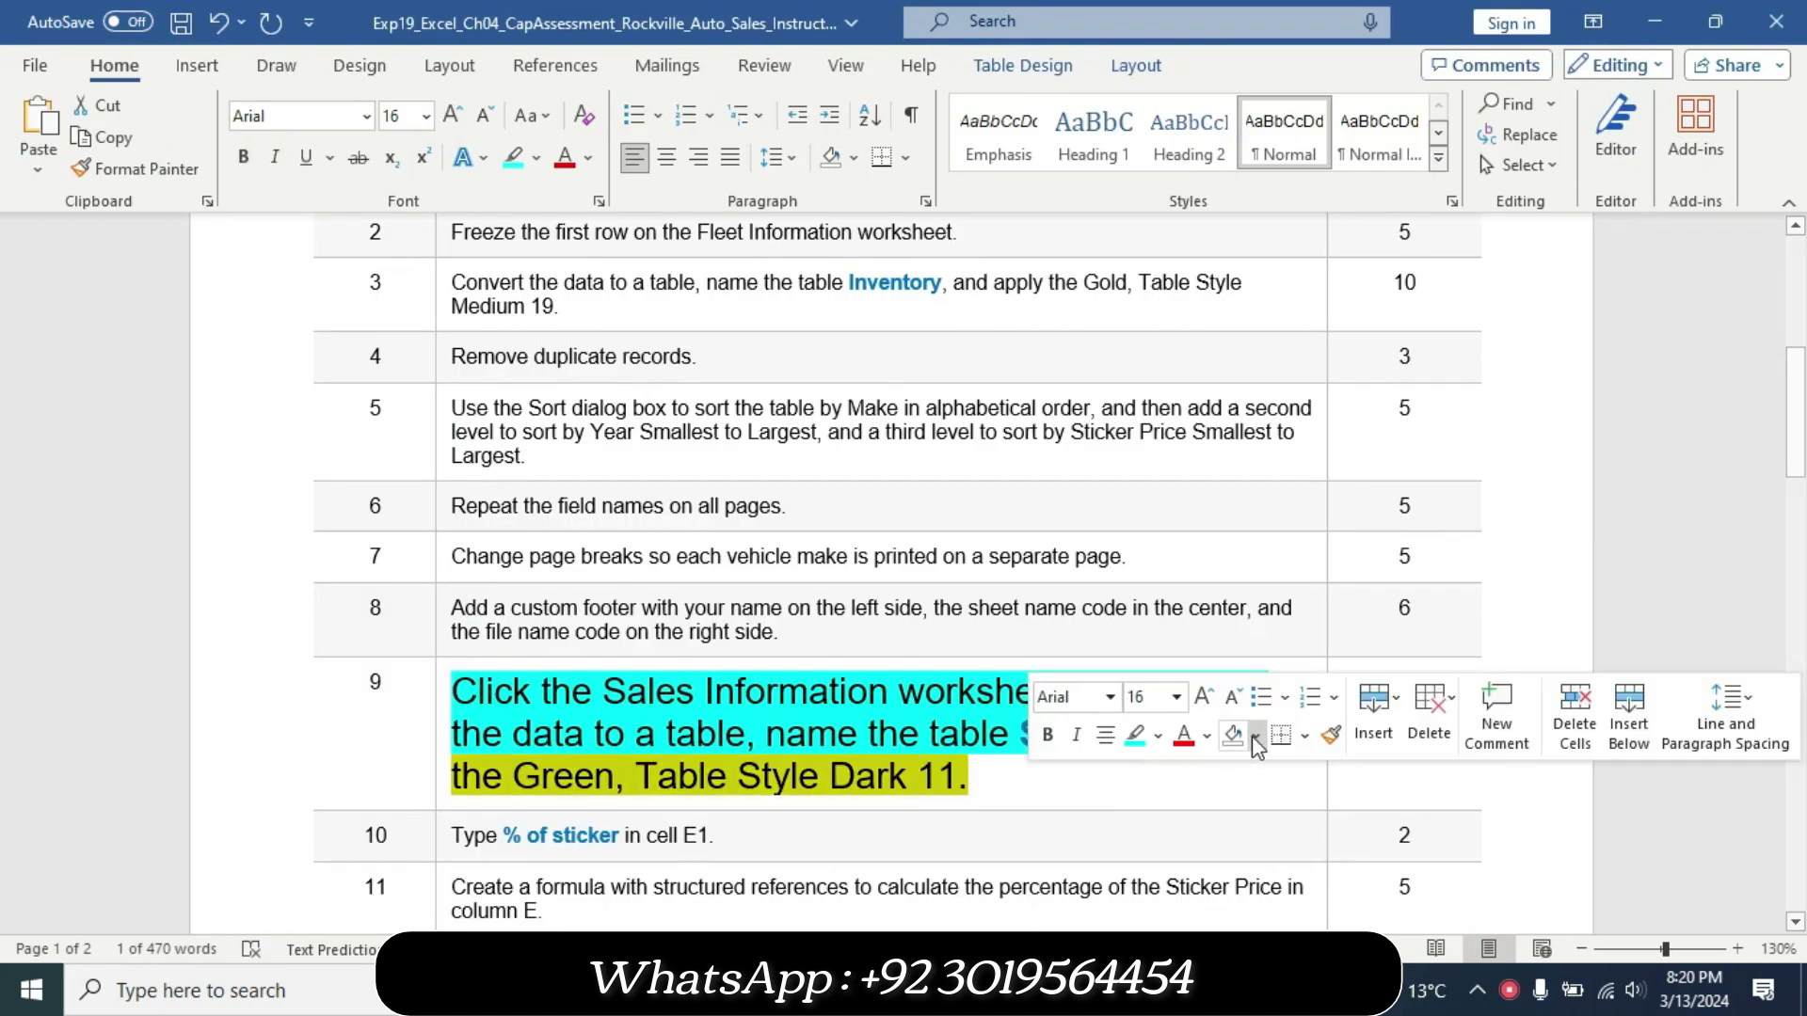
left_click(1135, 735)
left_click(1102, 798)
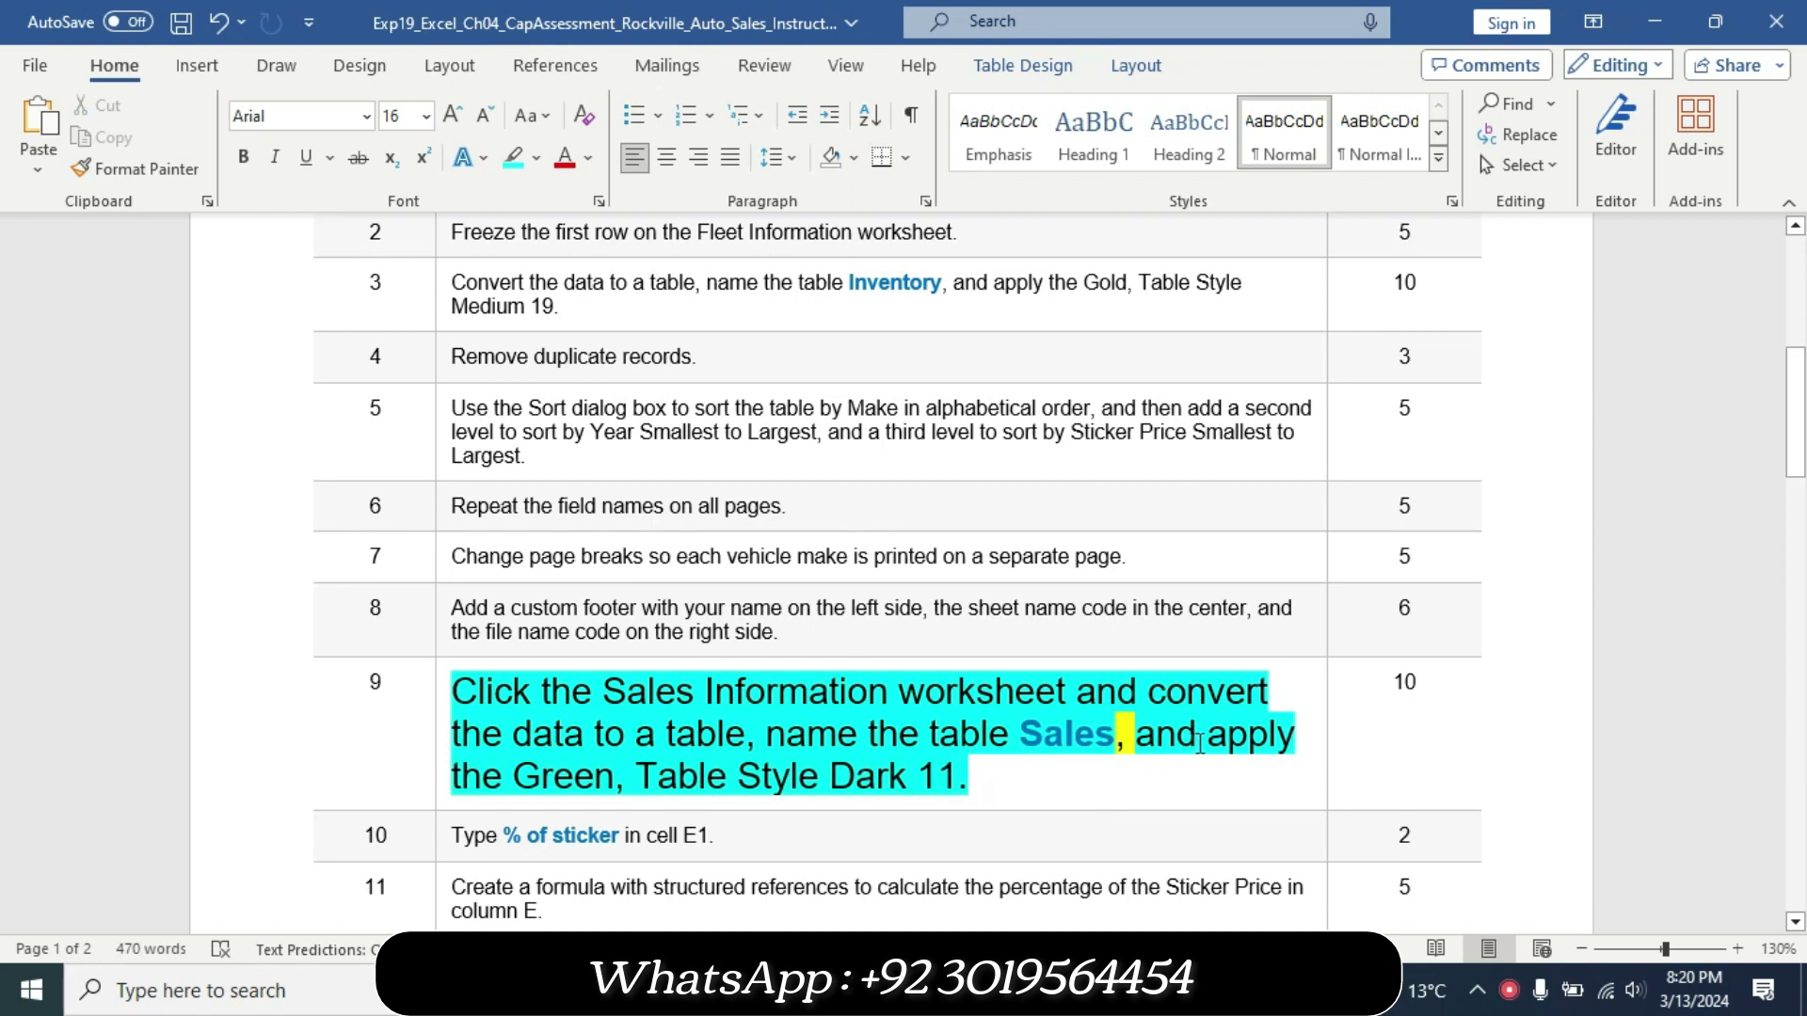
left_click_drag(513, 776, 971, 781)
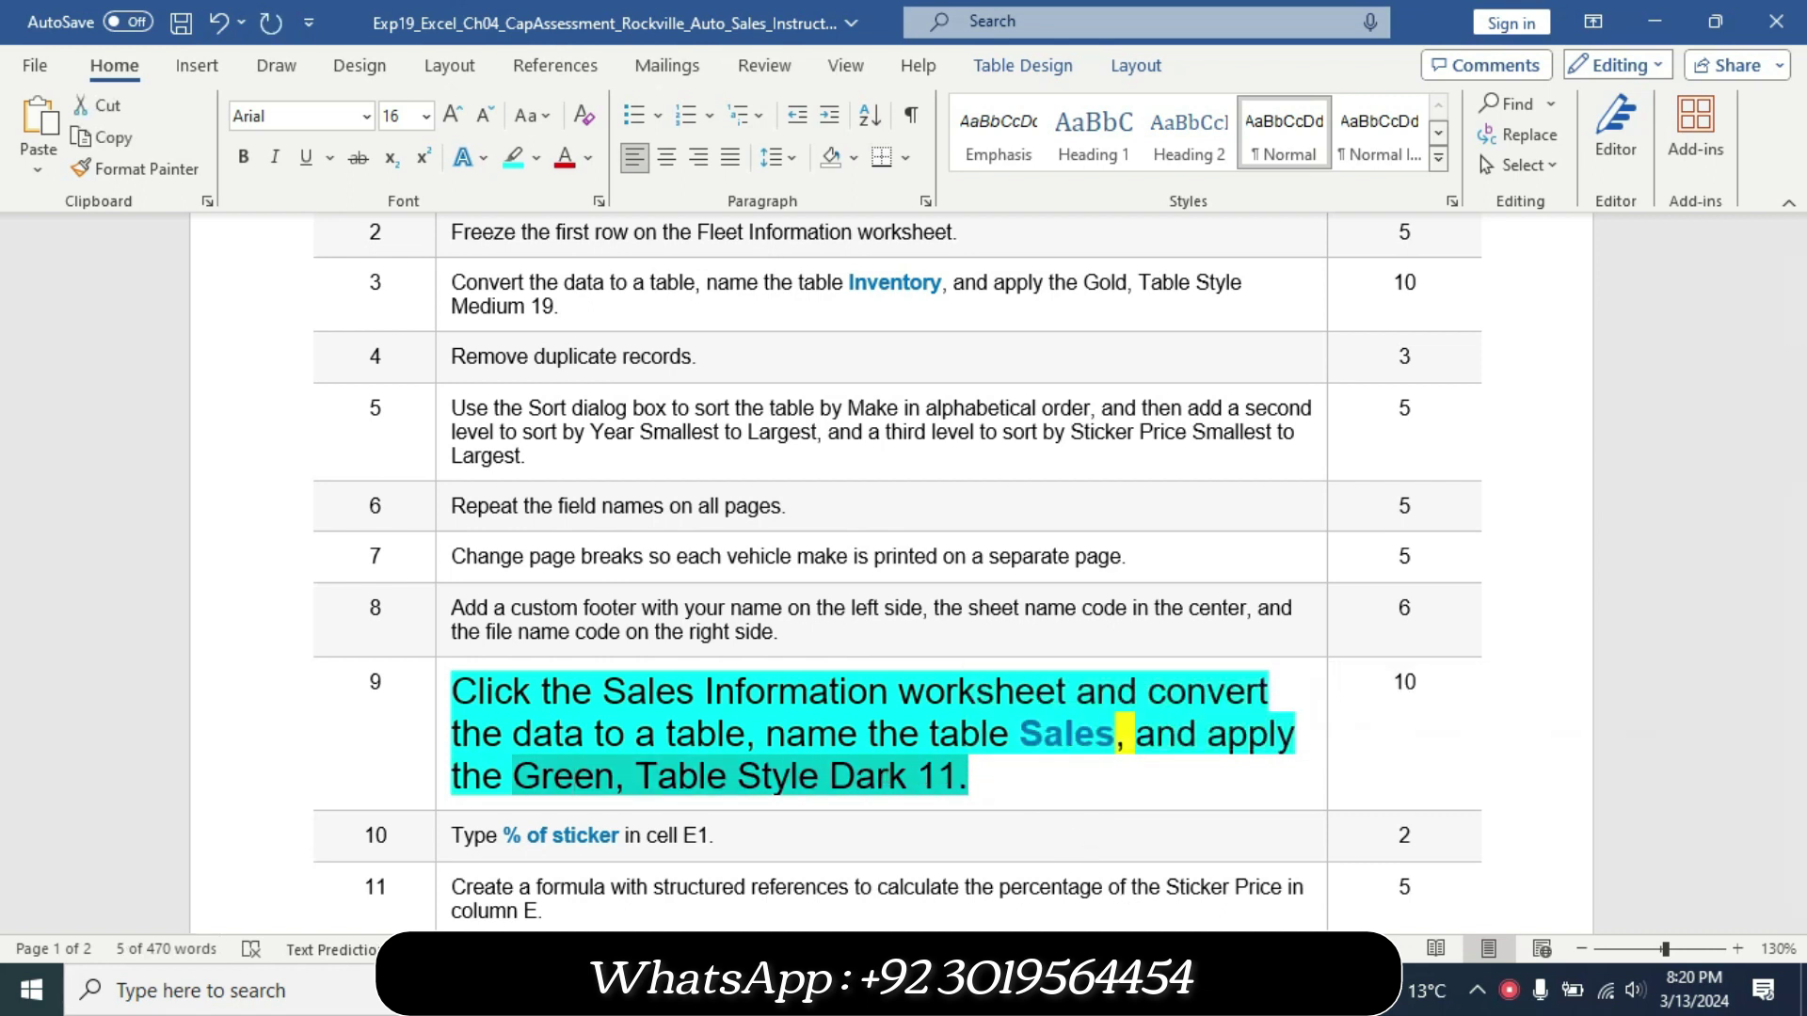
key("alt+Tab")
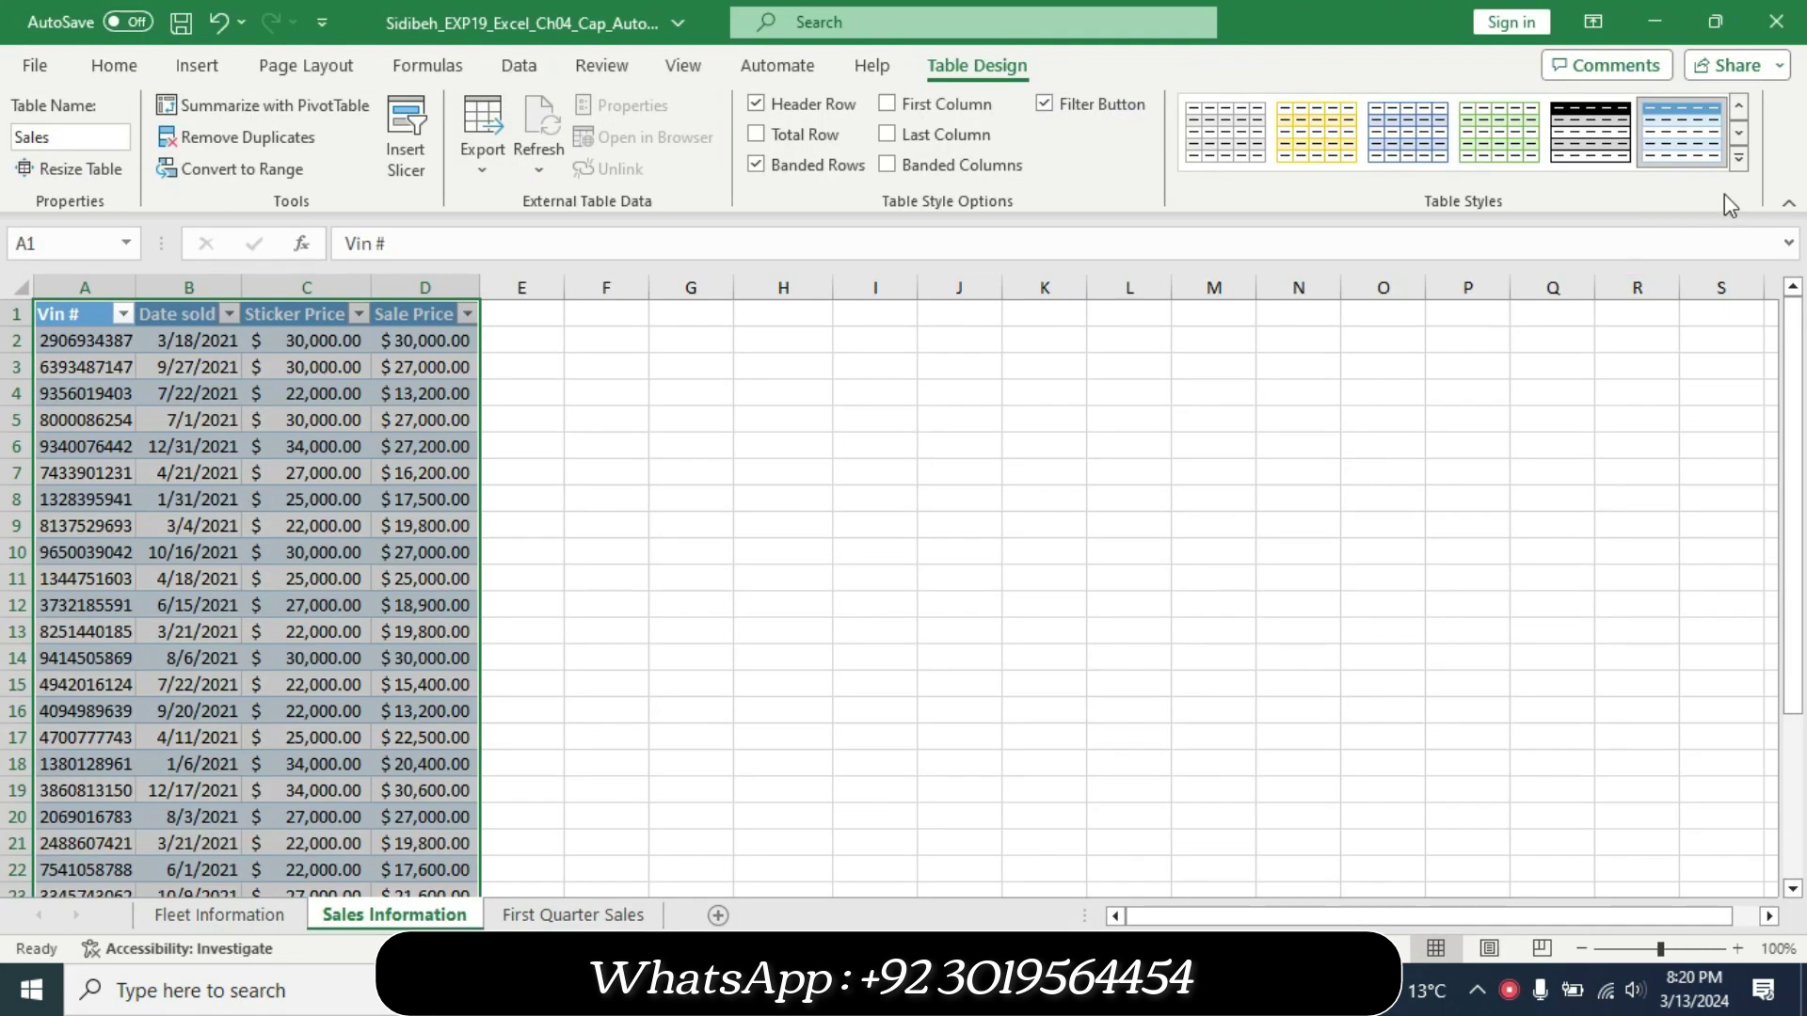
Apply Green, Table Style Dark 11 to the Sales table.
left_click(1739, 159)
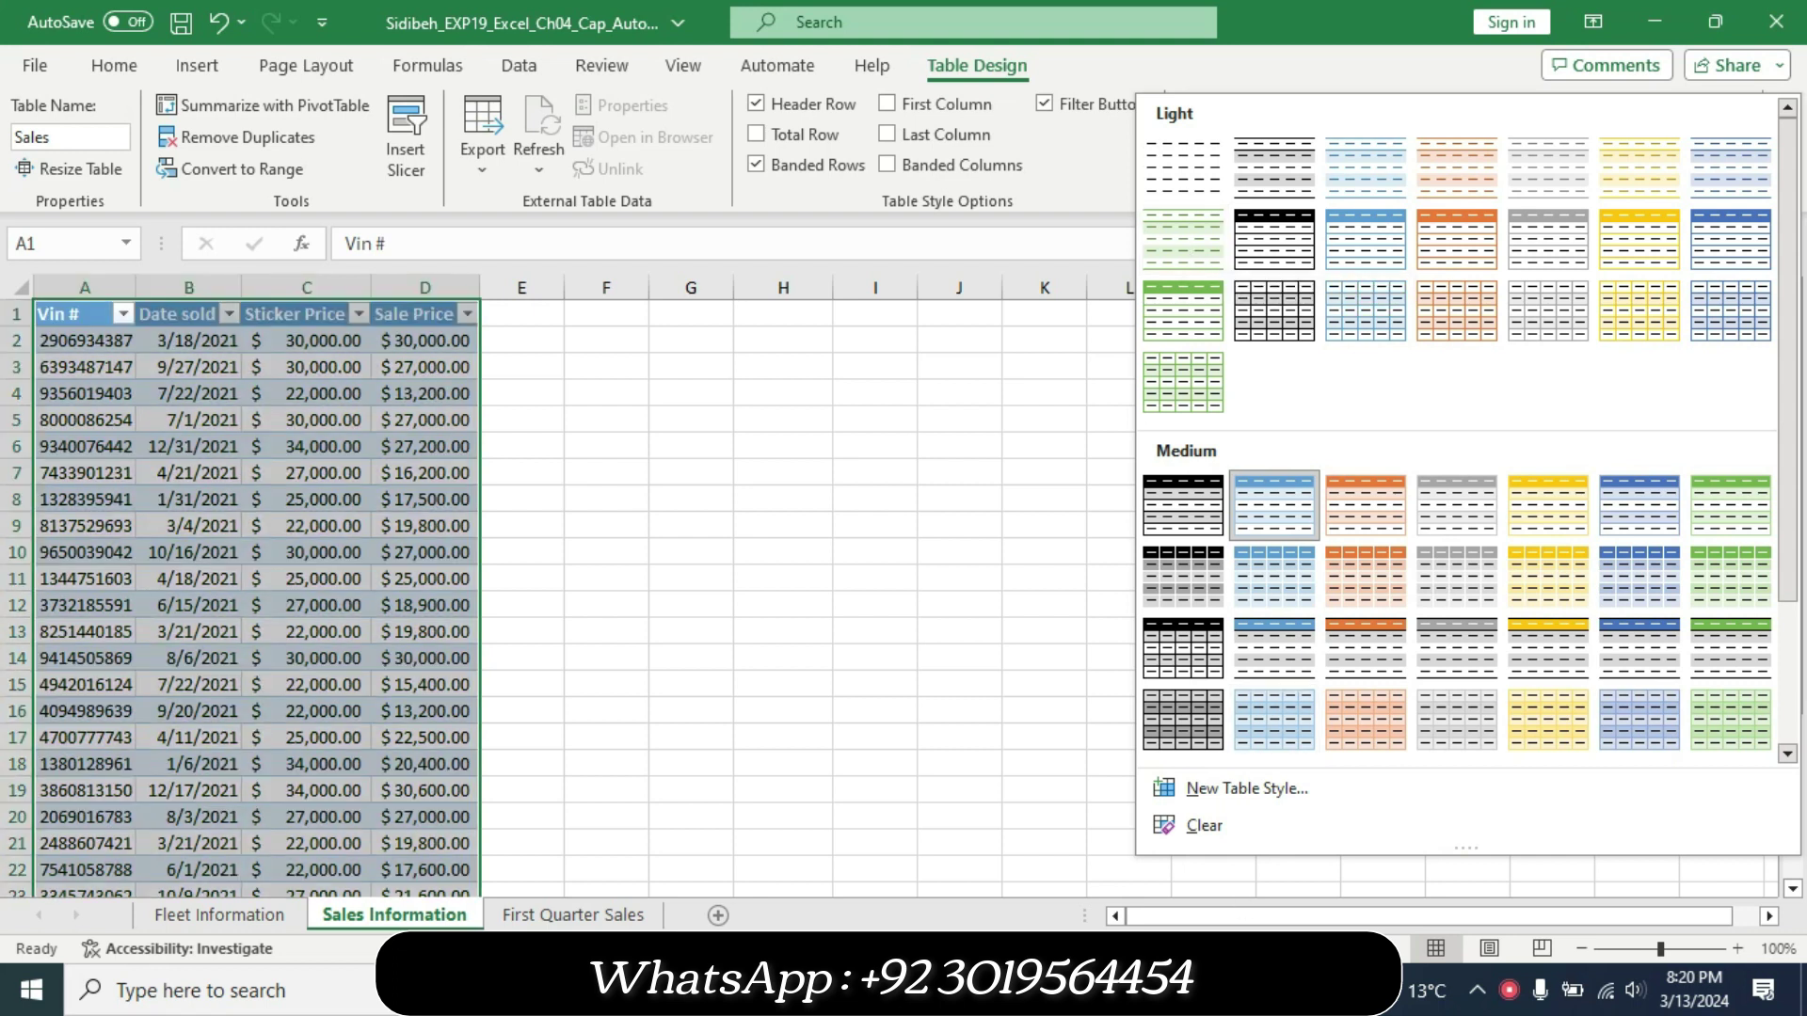
key("alt+Tab")
left_click_drag(513, 776, 970, 777)
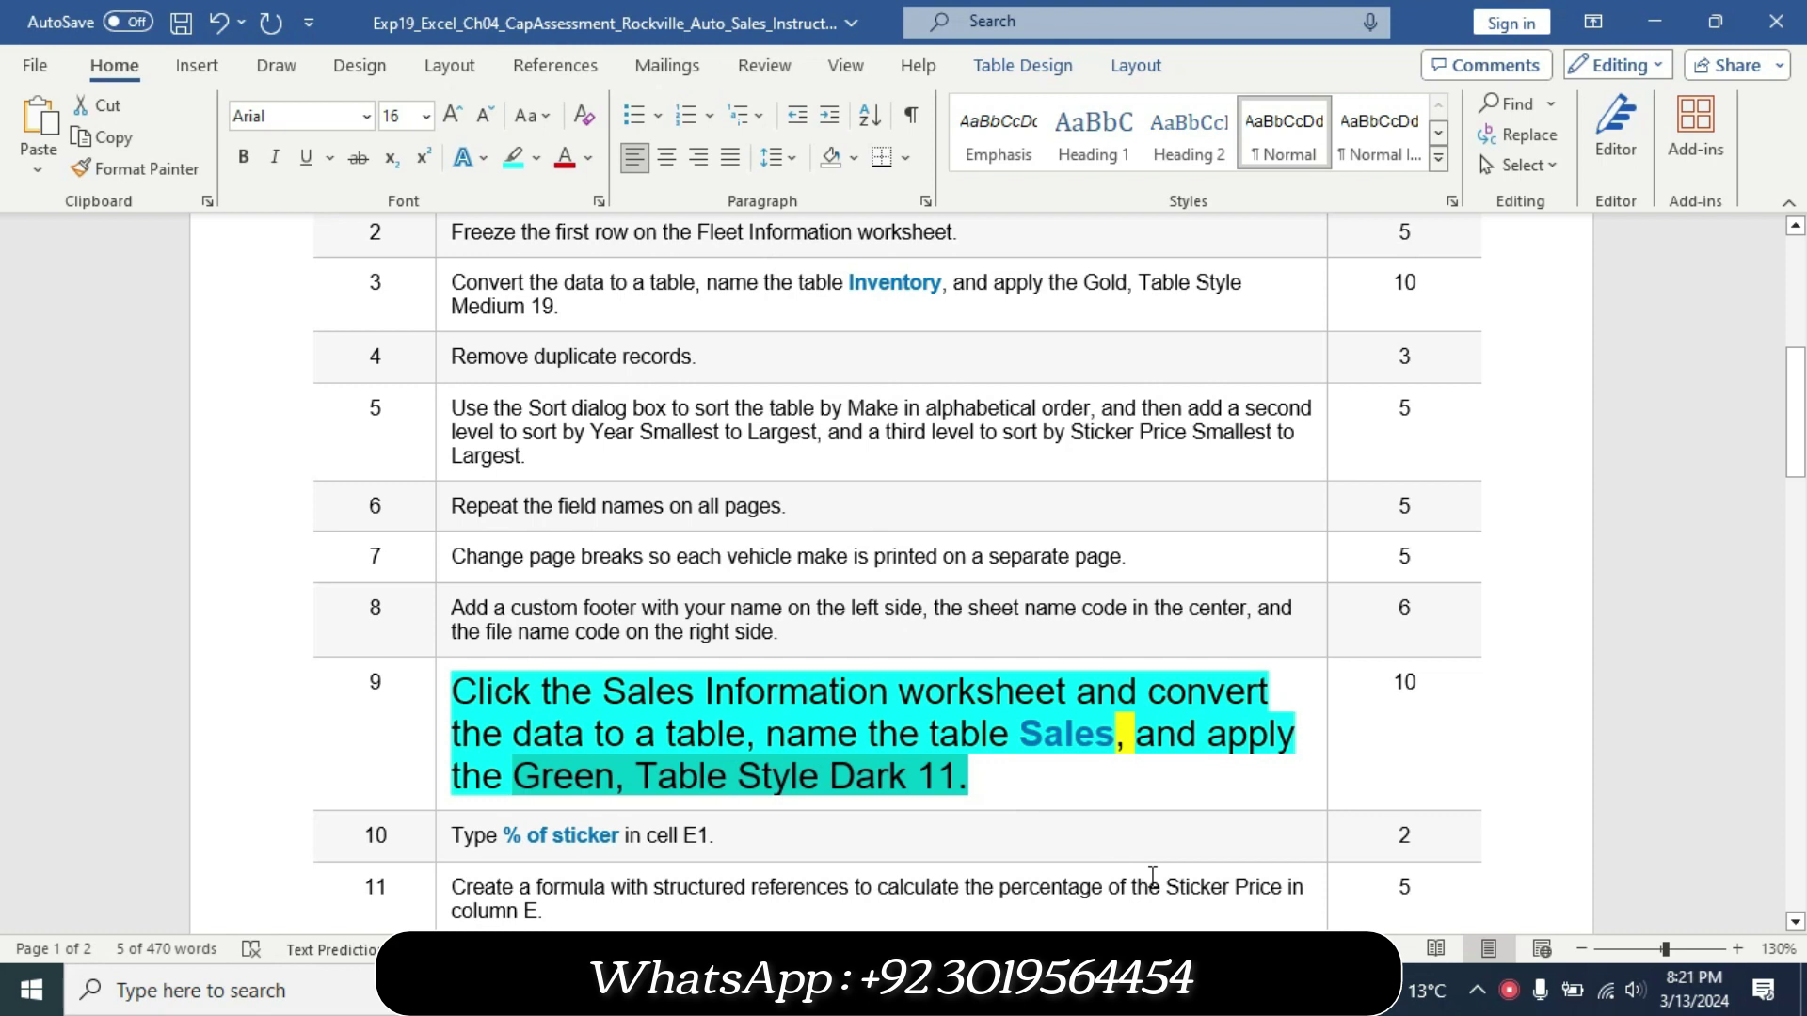
key("alt+Tab")
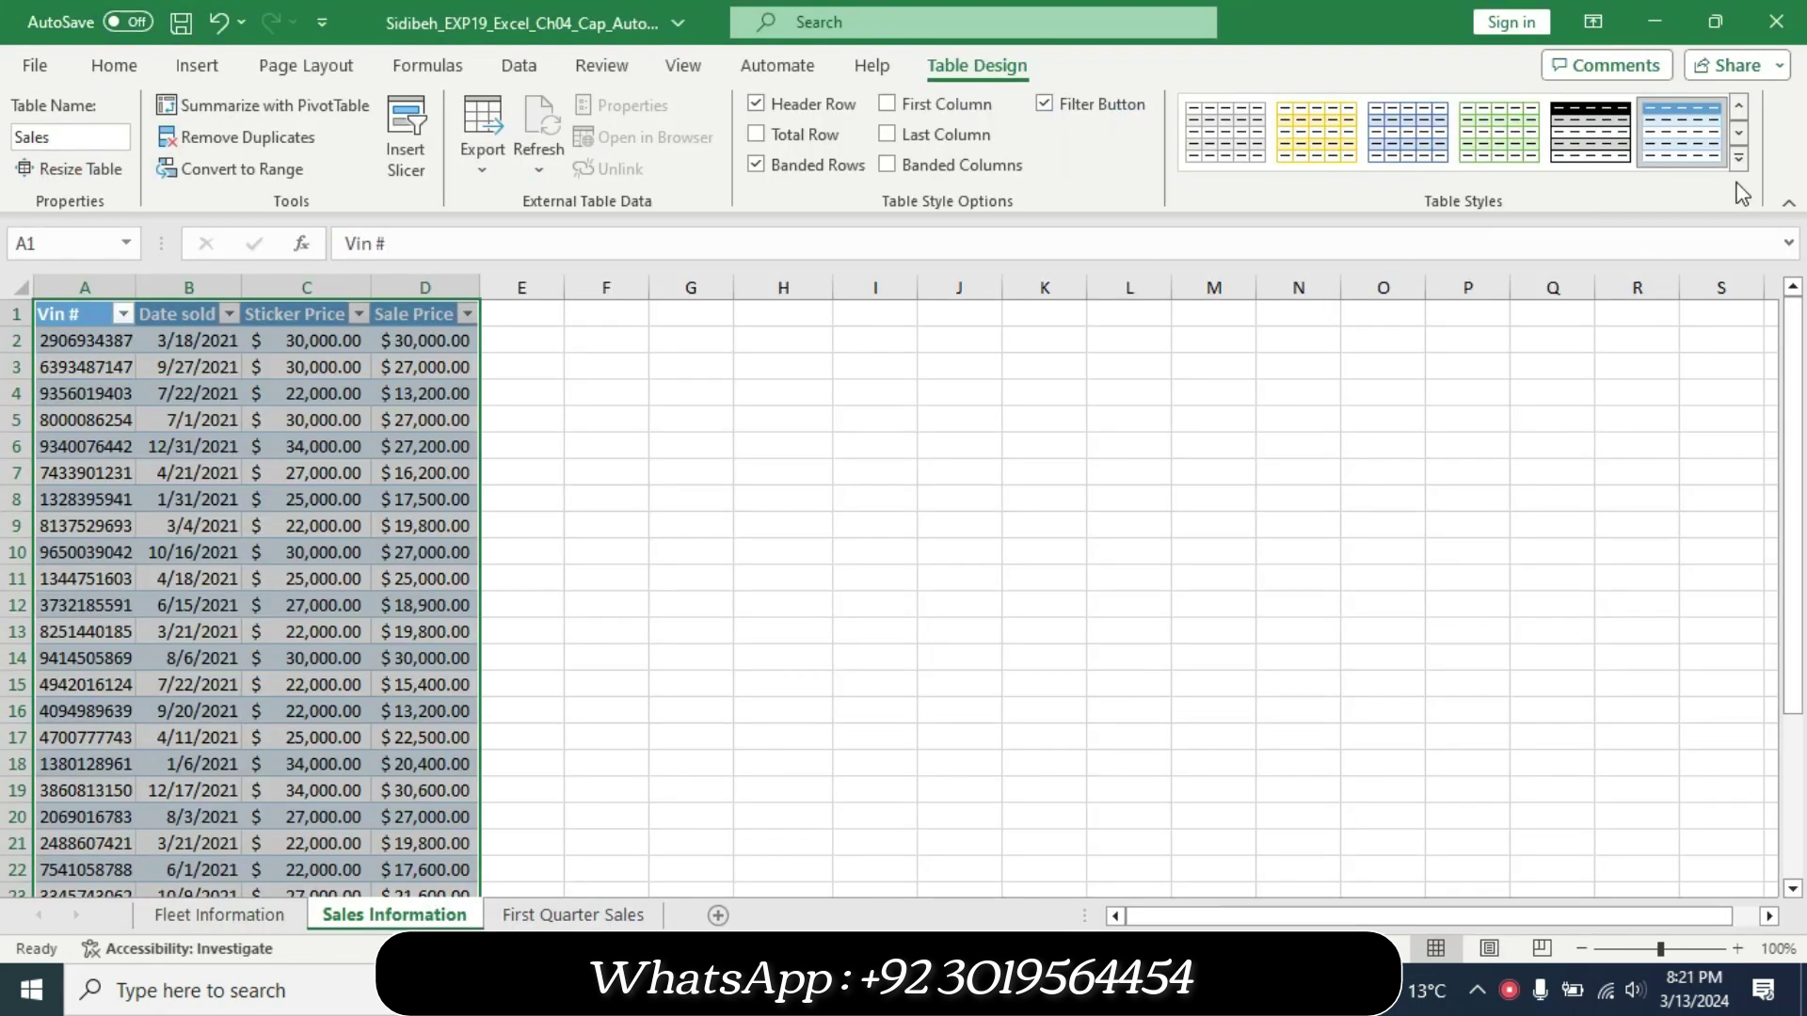
left_click(1738, 166)
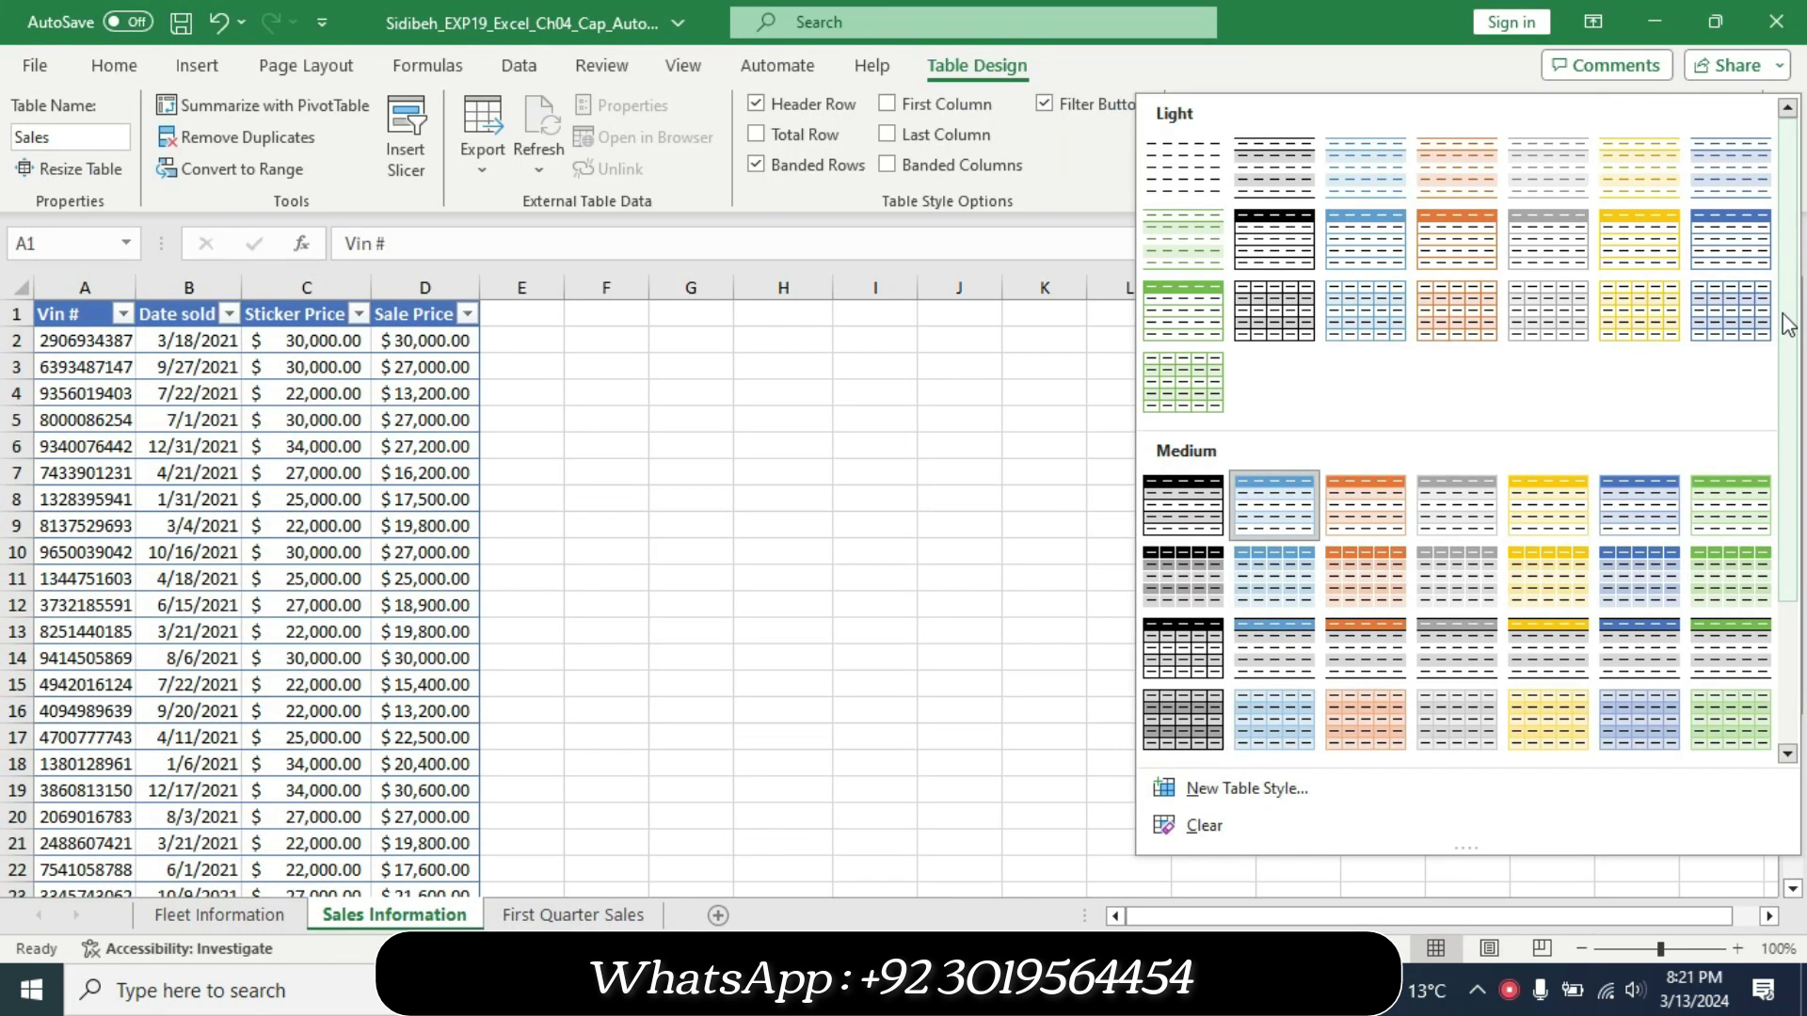
left_click_drag(1791, 350, 1799, 572)
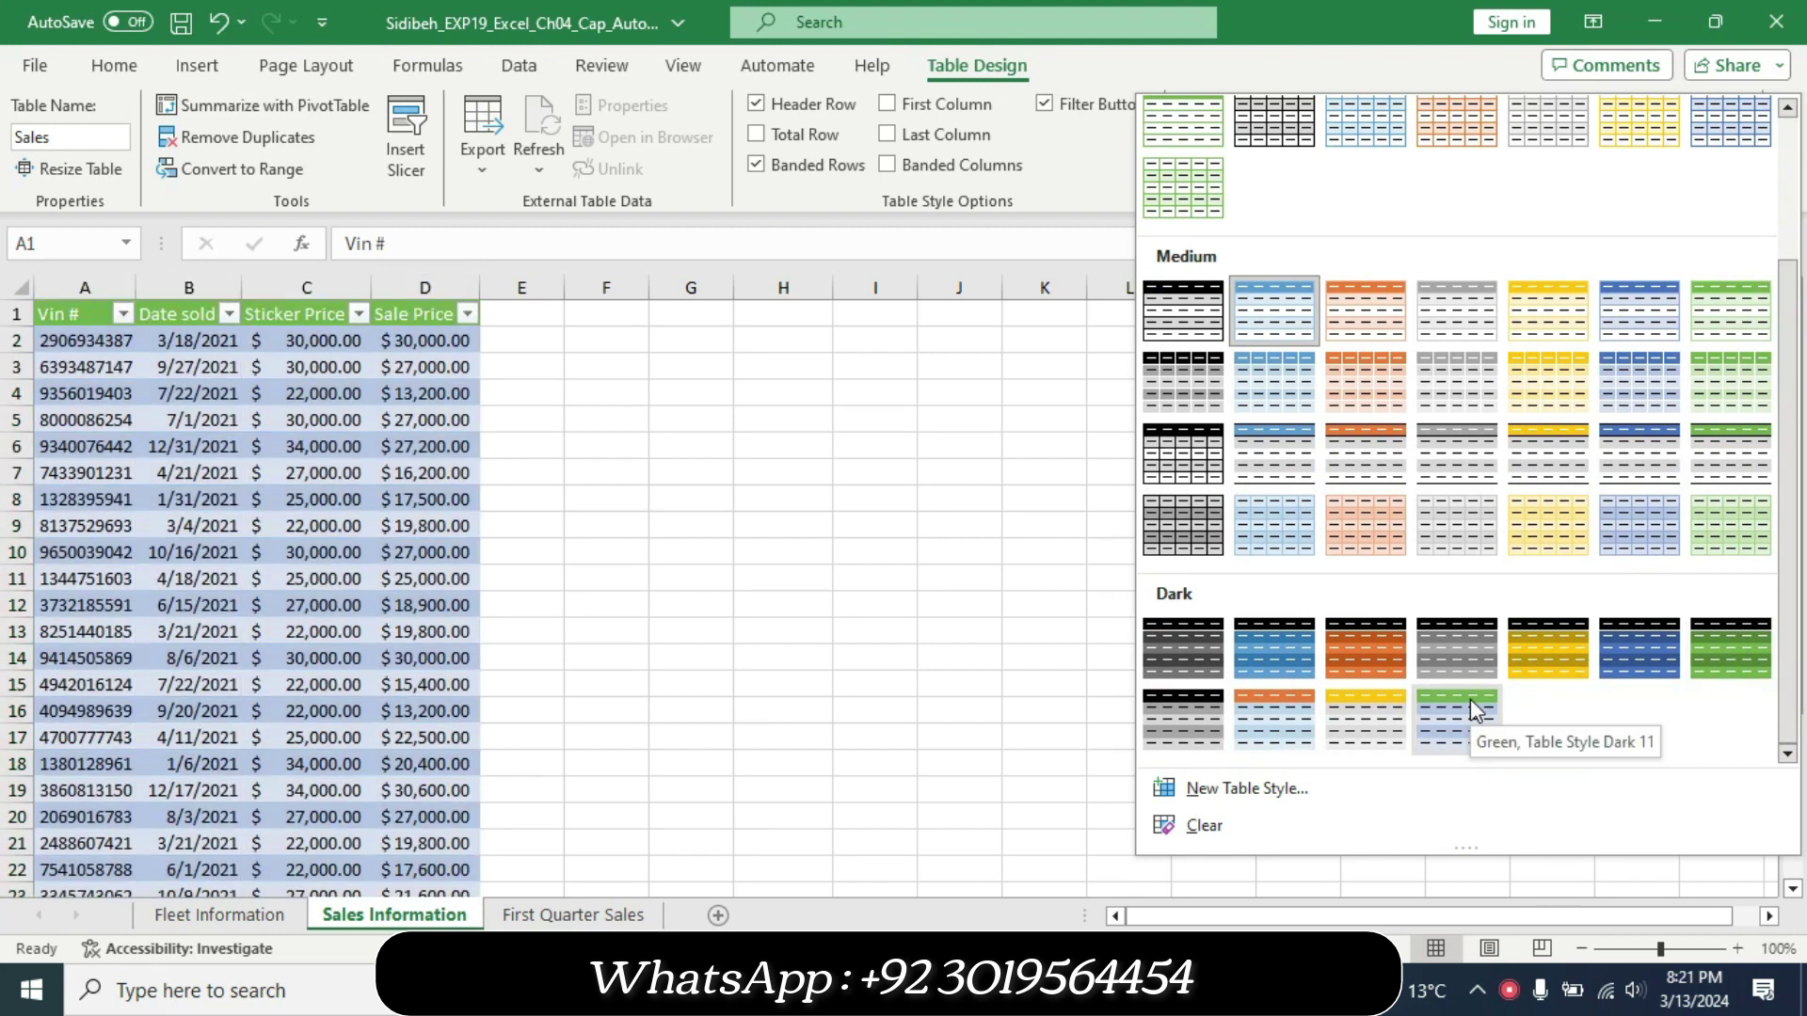
left_click(1470, 698)
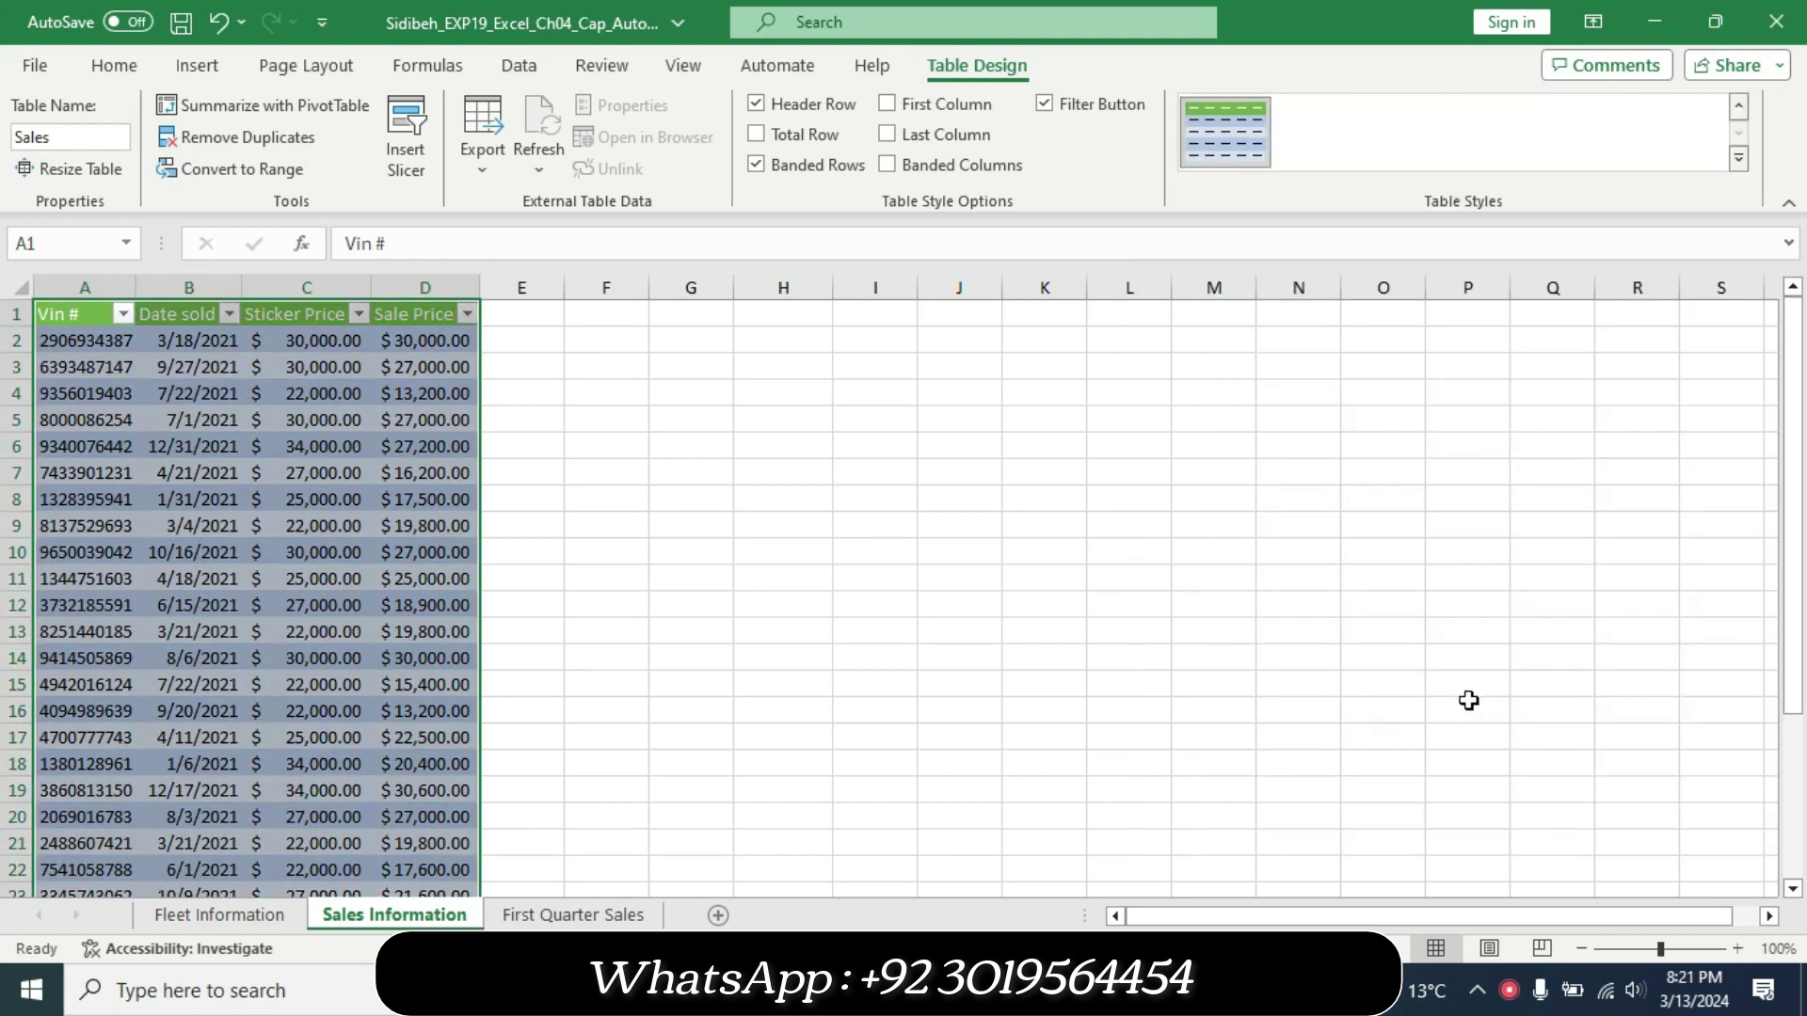
left_click(1235, 991)
left_click_drag(512, 776, 967, 776)
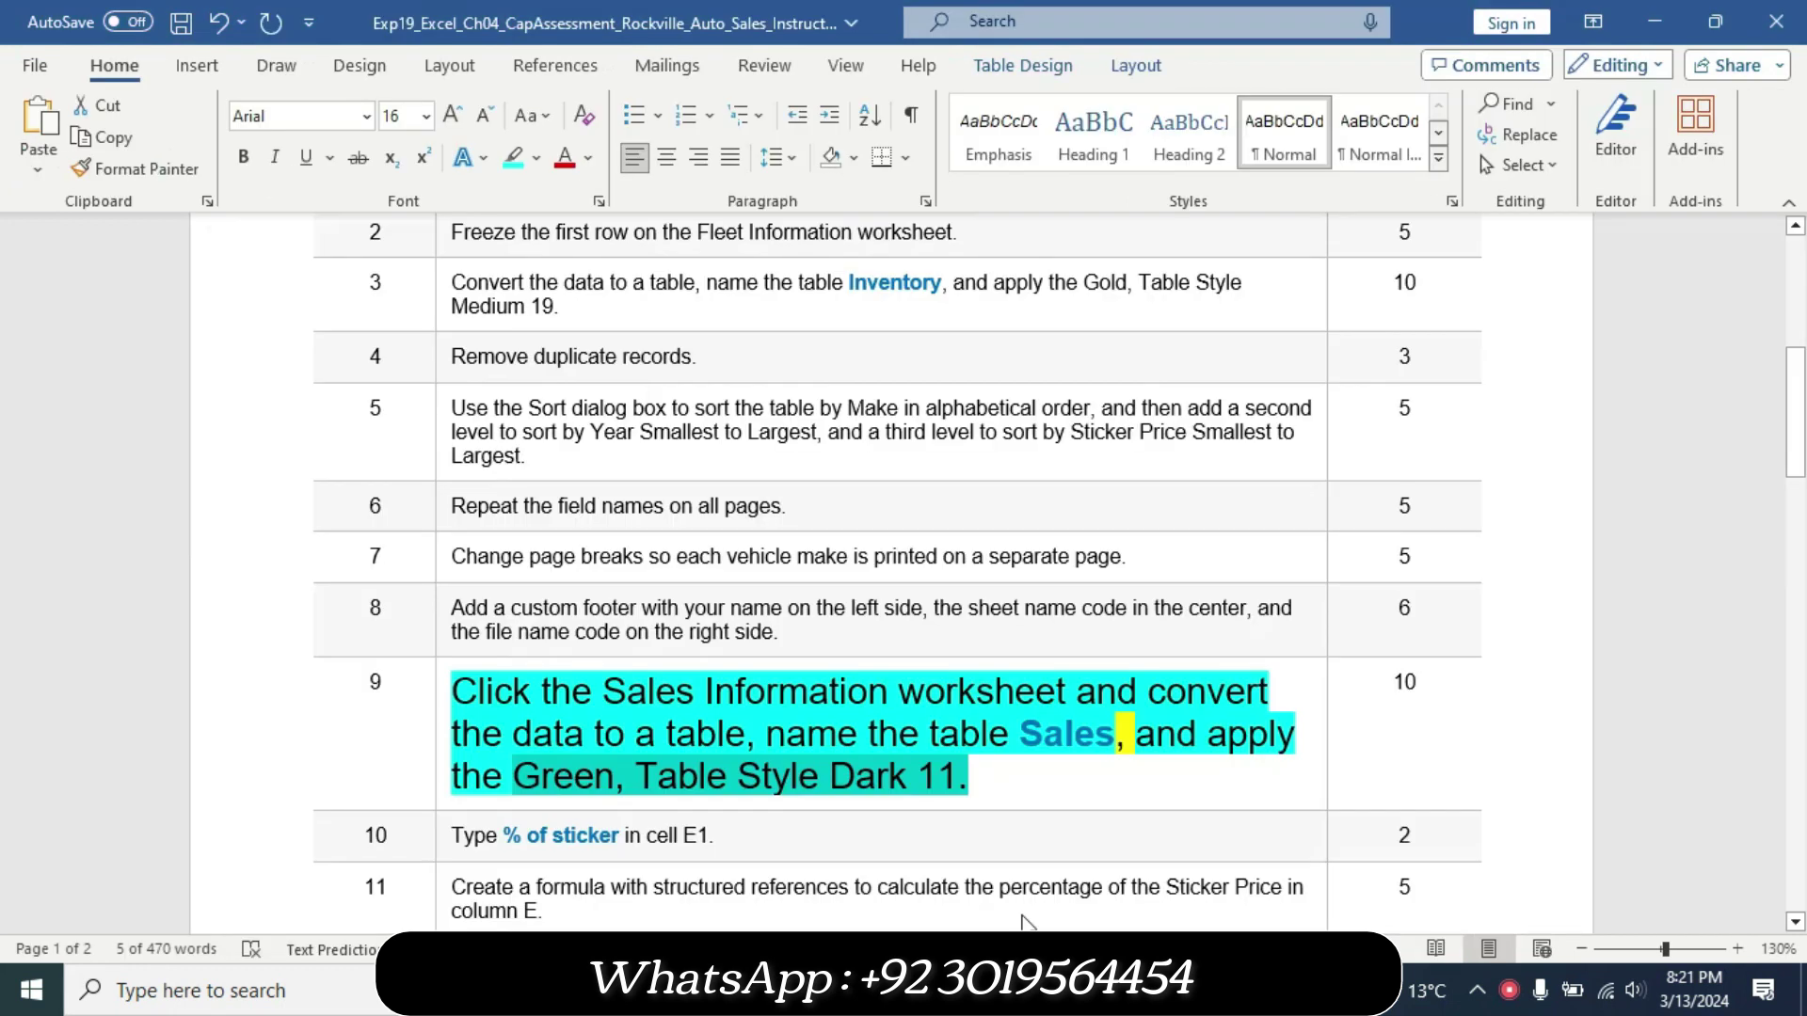
Return step 9 to 9 pt text with no highlight.
left_click(444, 806)
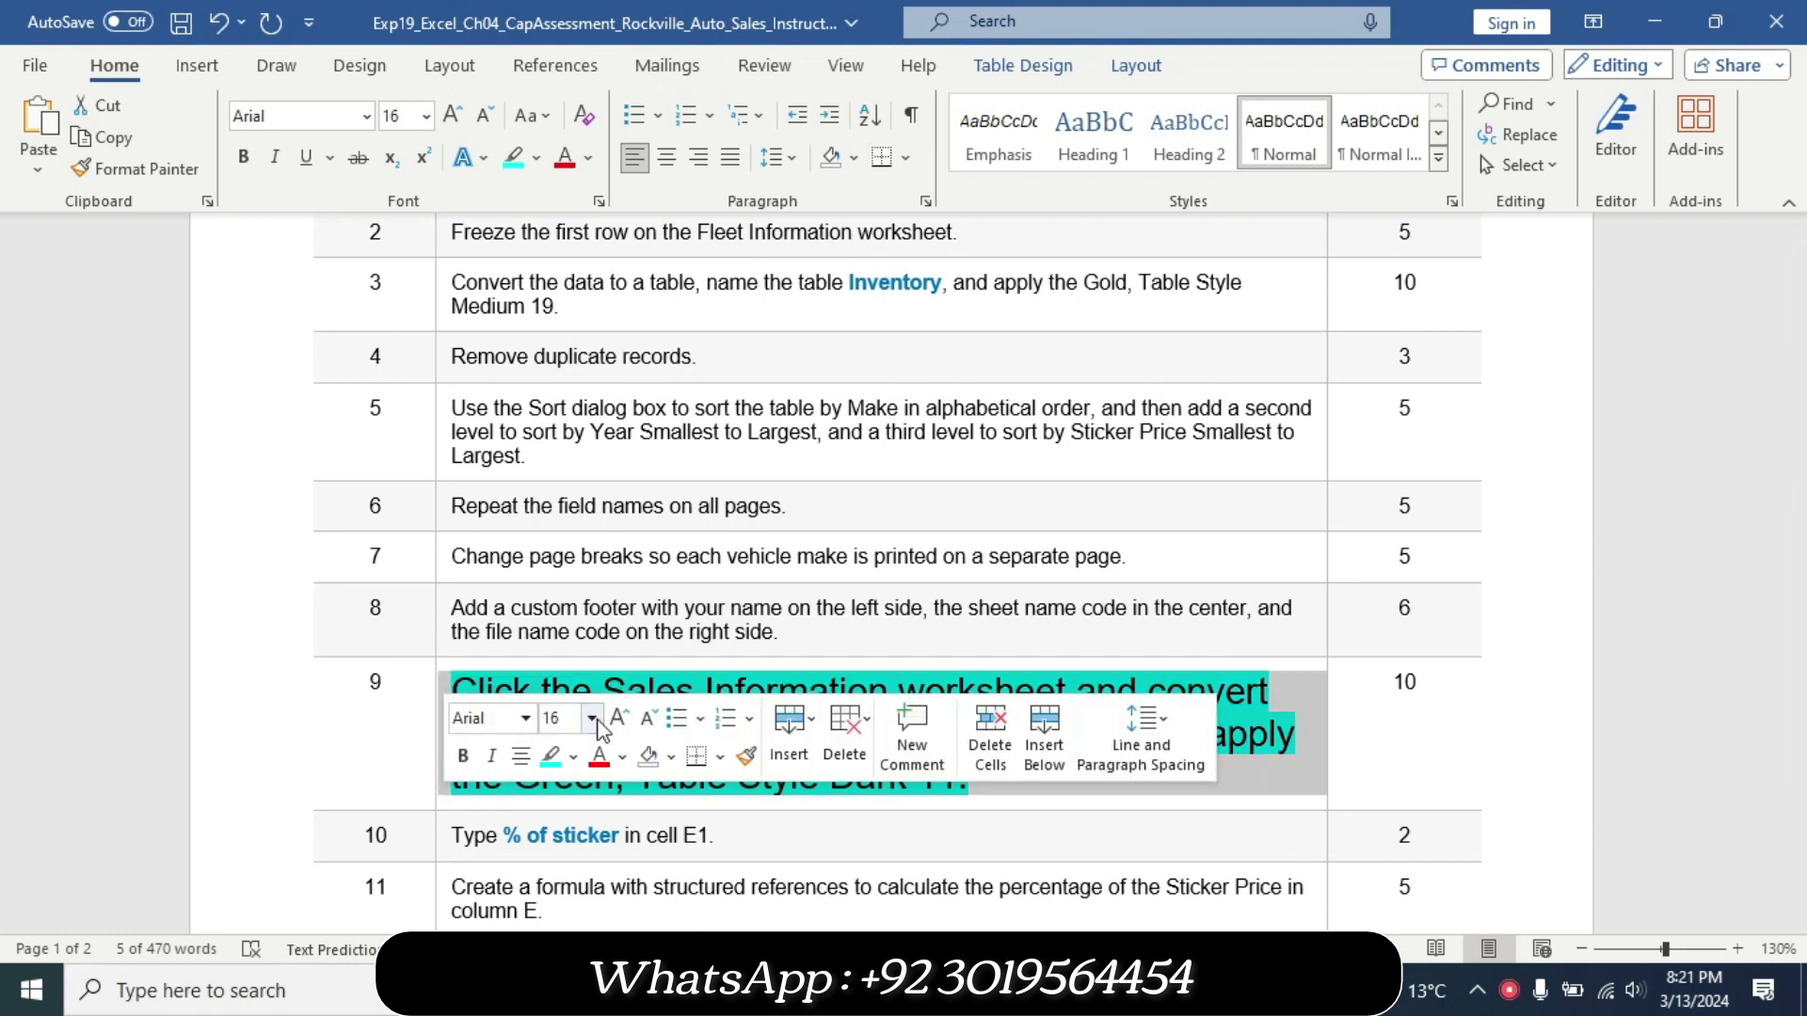
left_click(592, 719)
left_click(557, 273)
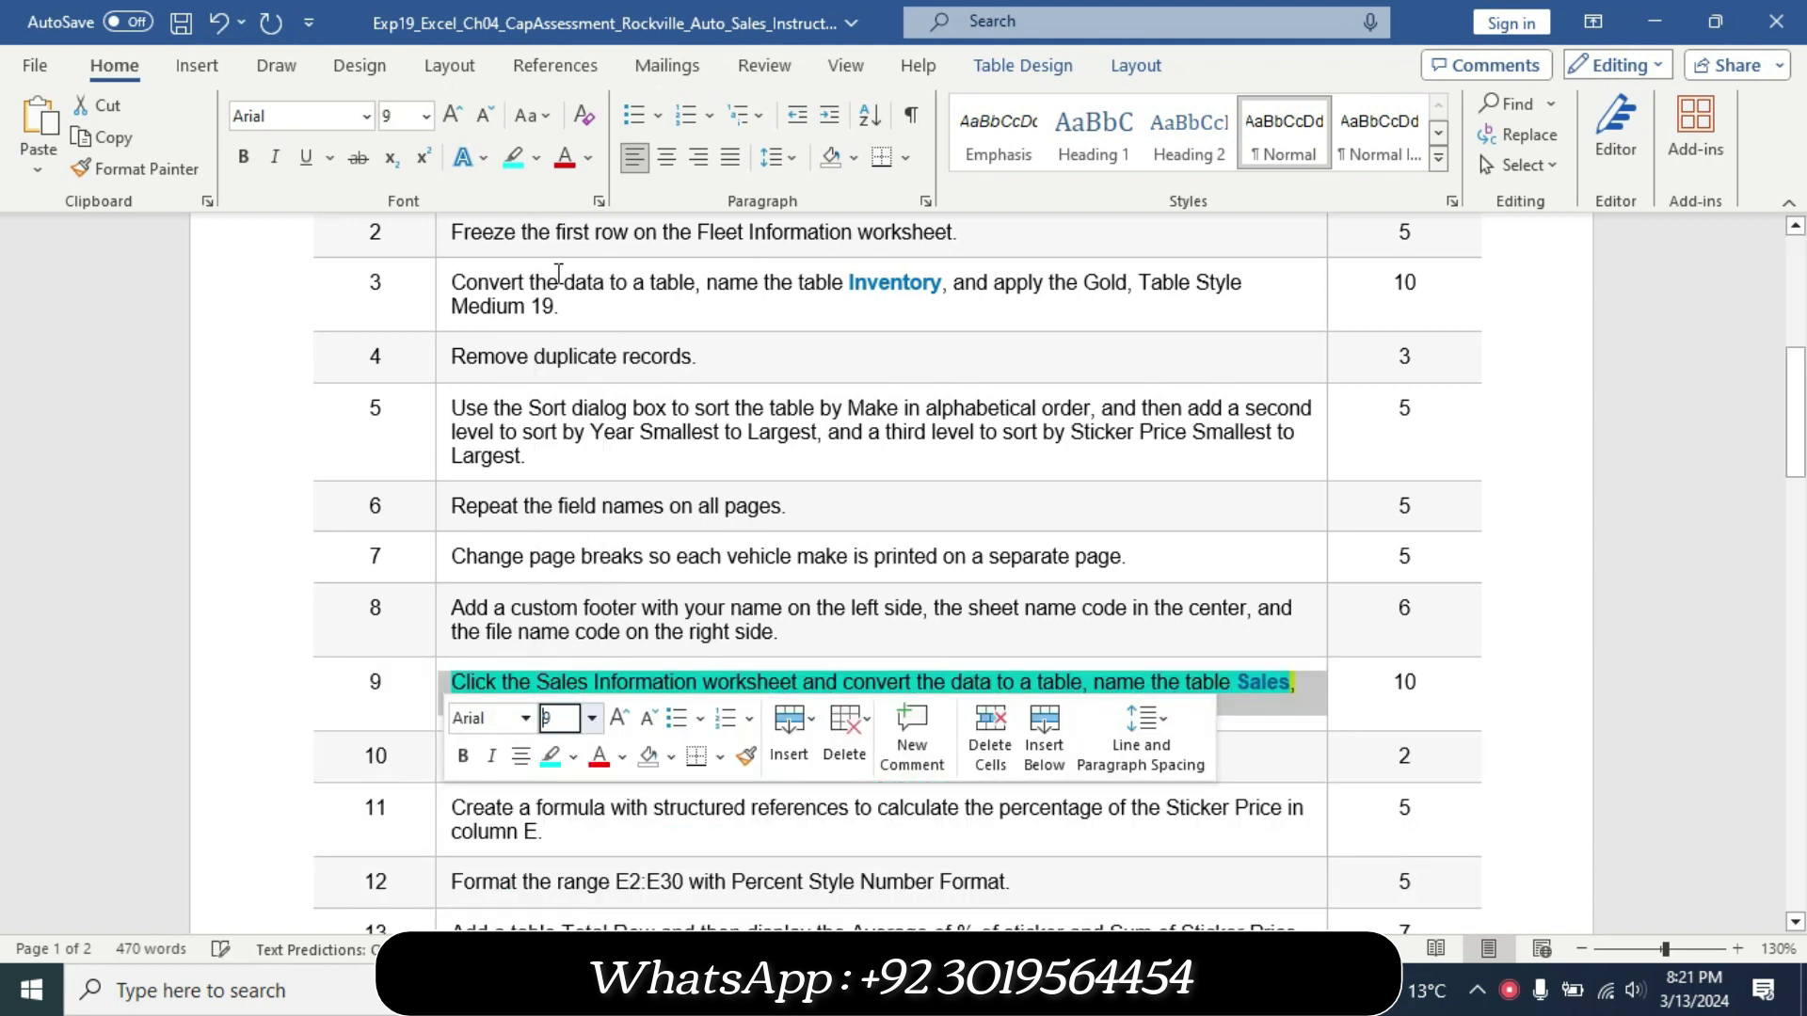
left_click(535, 157)
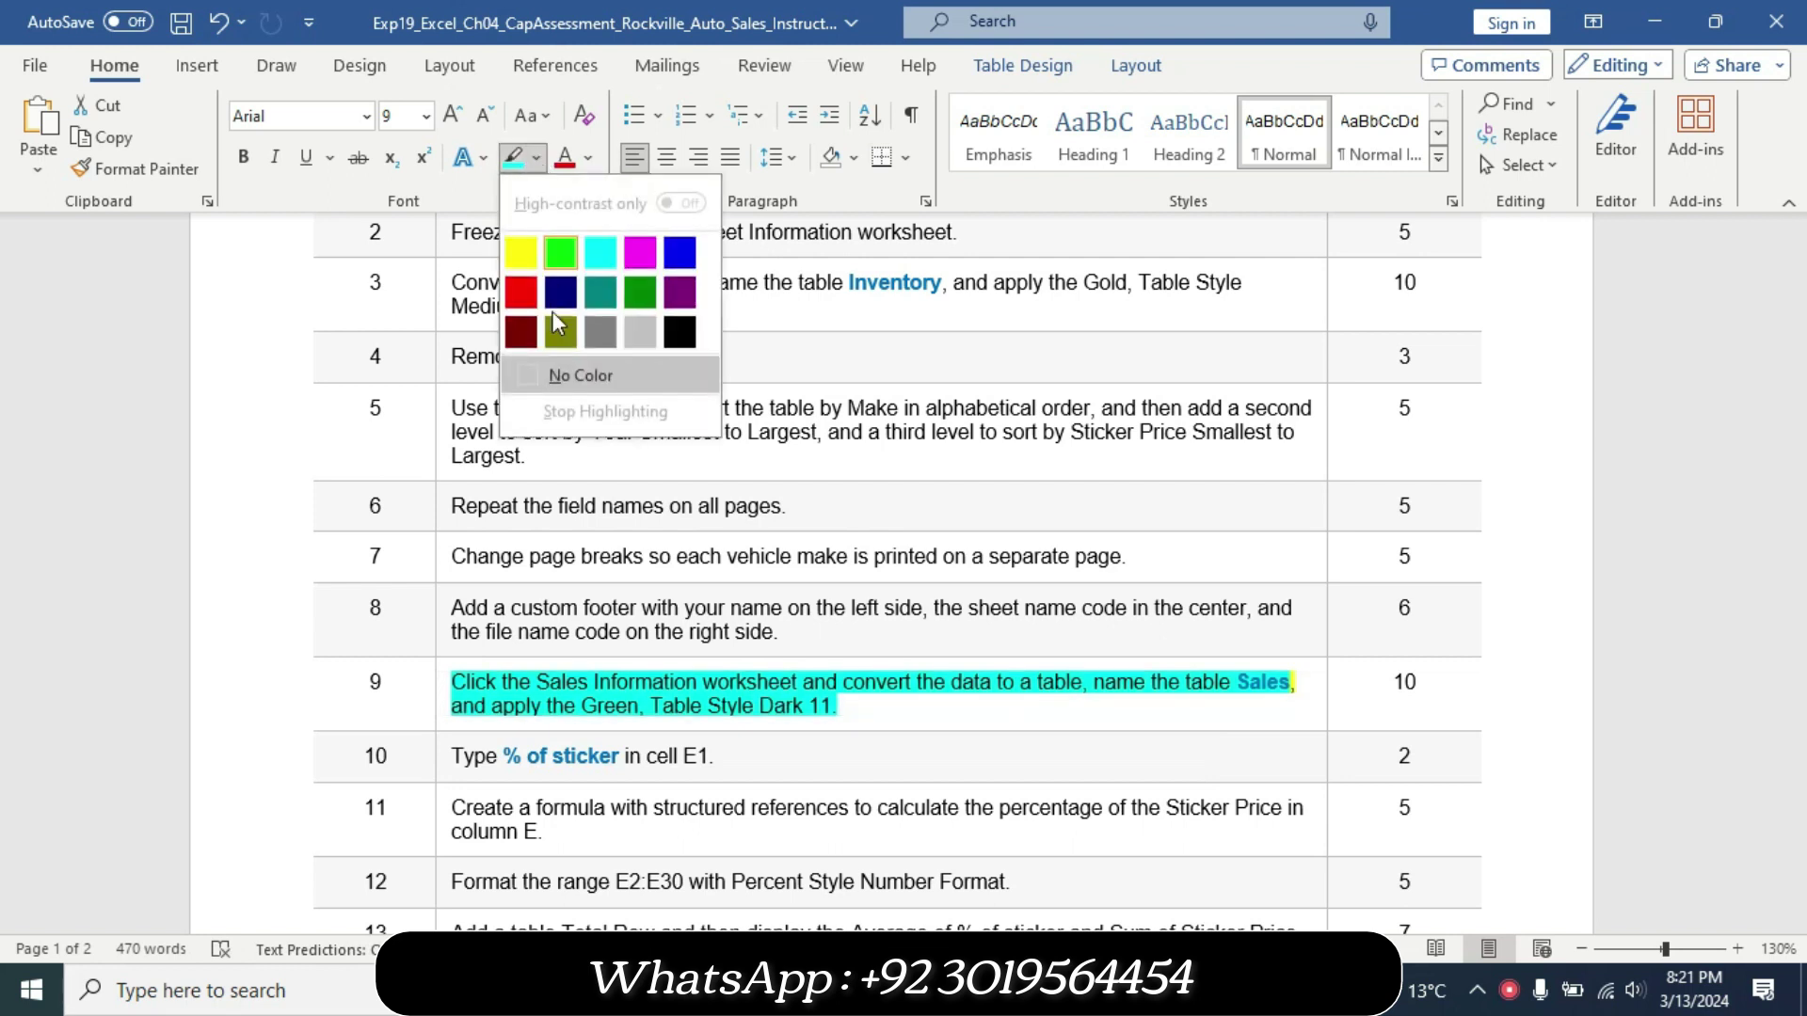
left_click(561, 377)
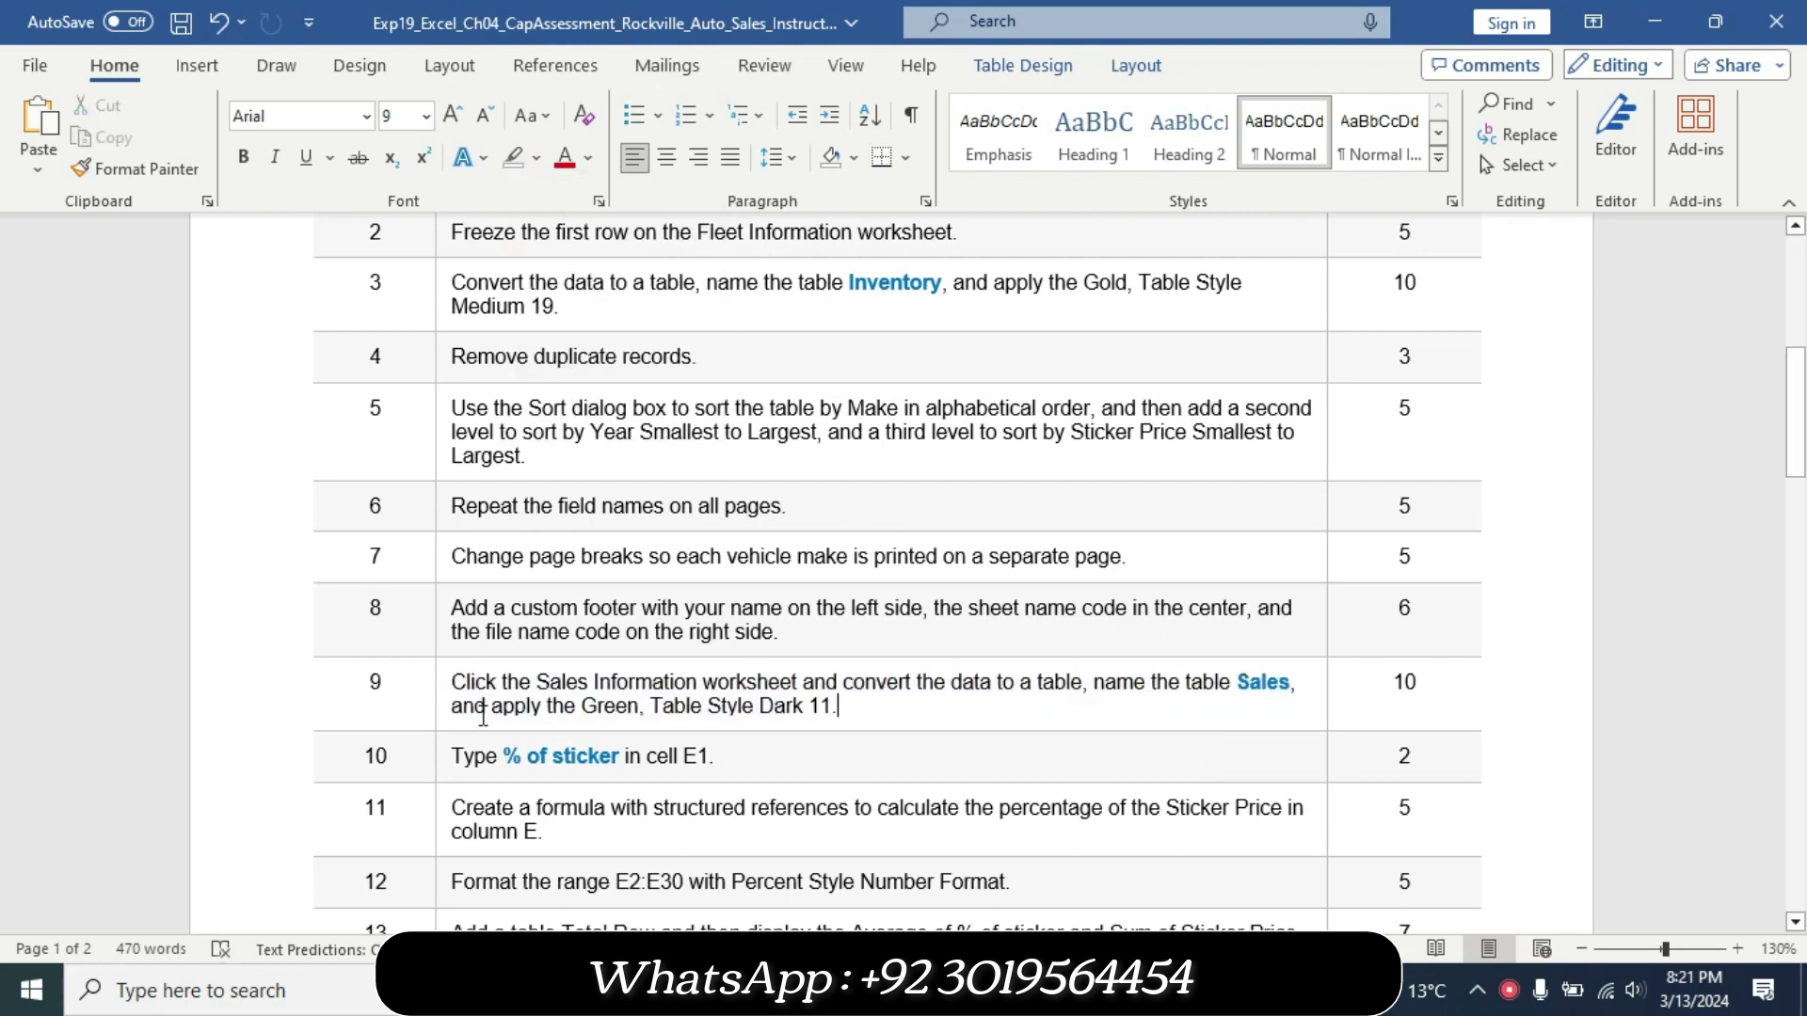
Highlight step 10 in yellow and mark its '% of sticker' header text.
left_click(444, 774)
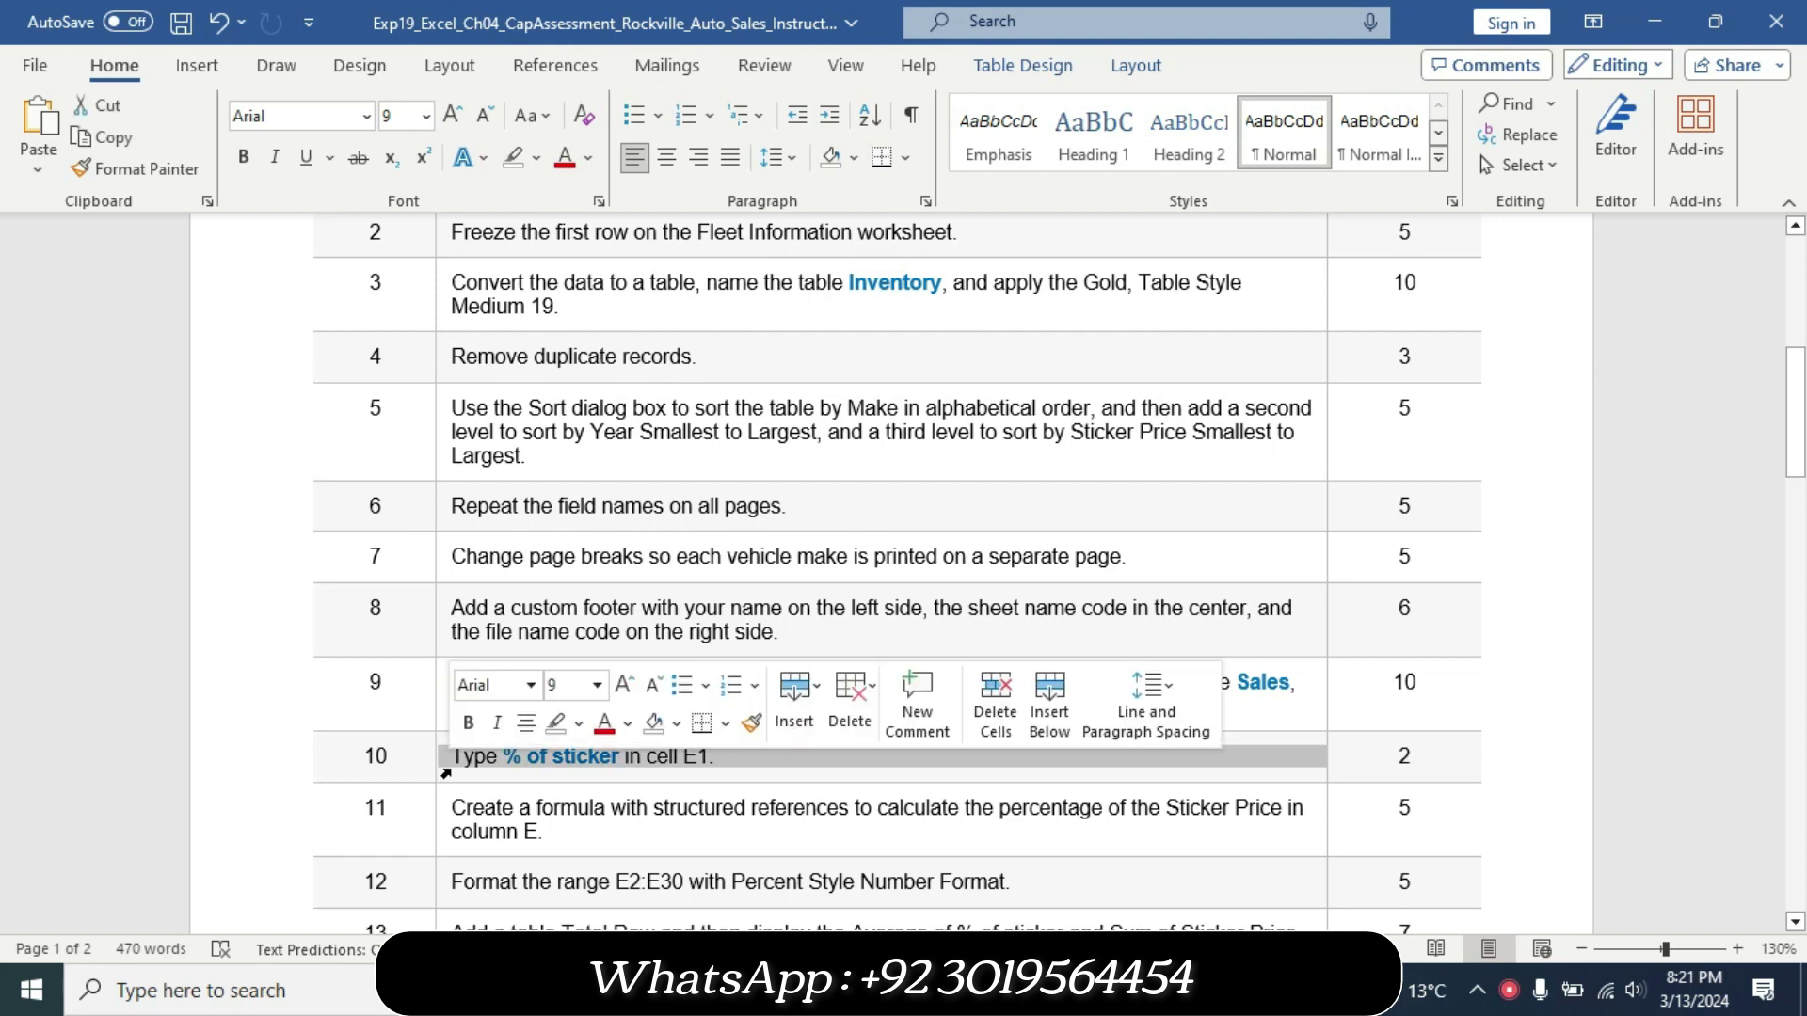
left_click(575, 728)
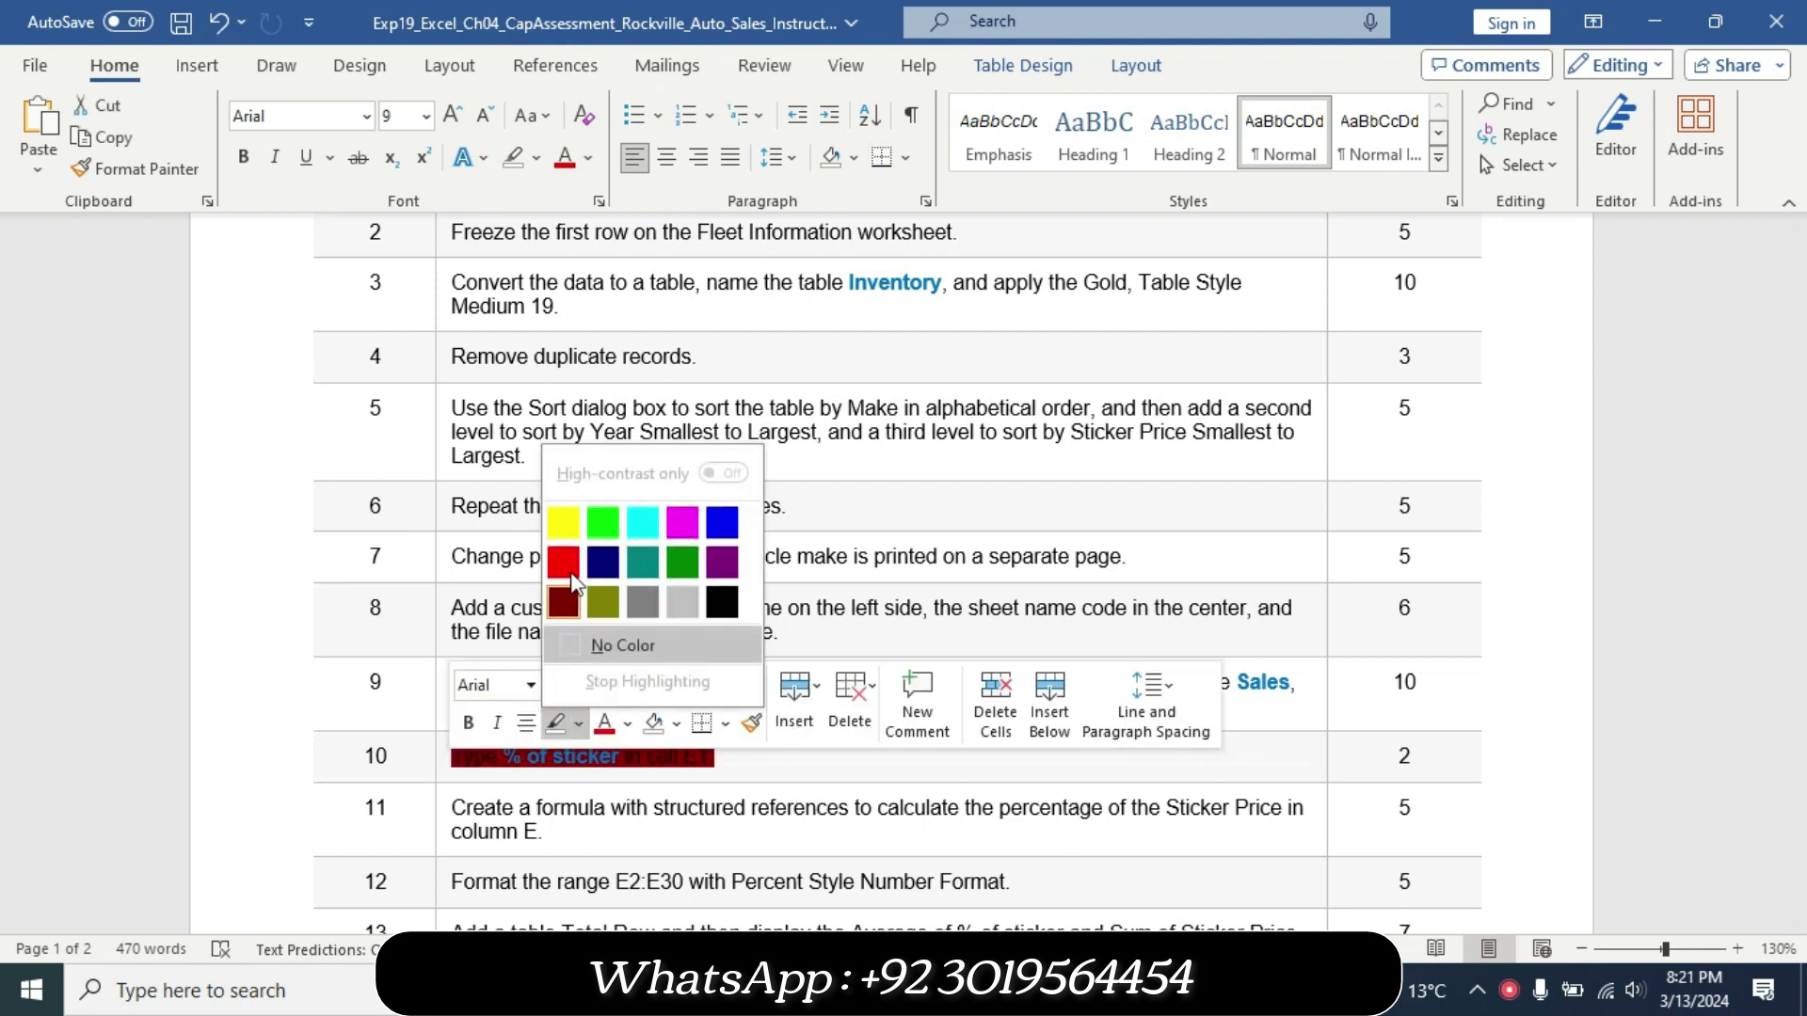
left_click(563, 521)
left_click(429, 649)
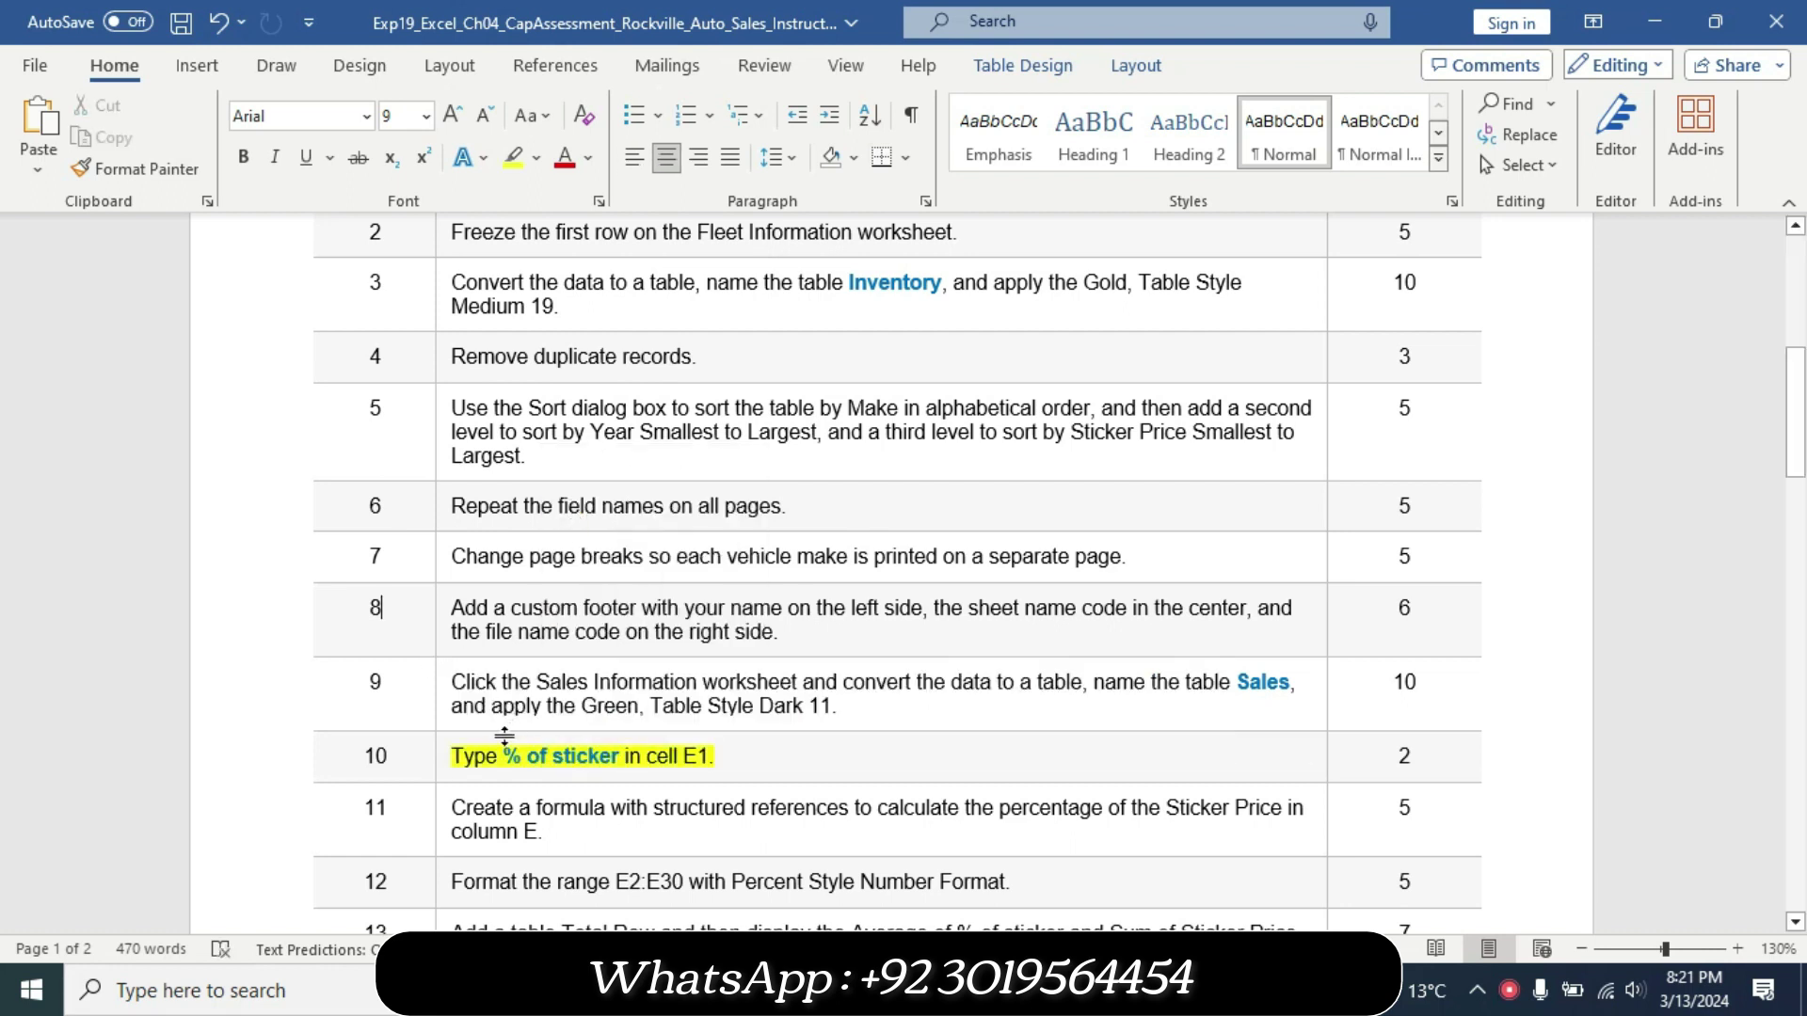
left_click_drag(503, 755, 576, 753)
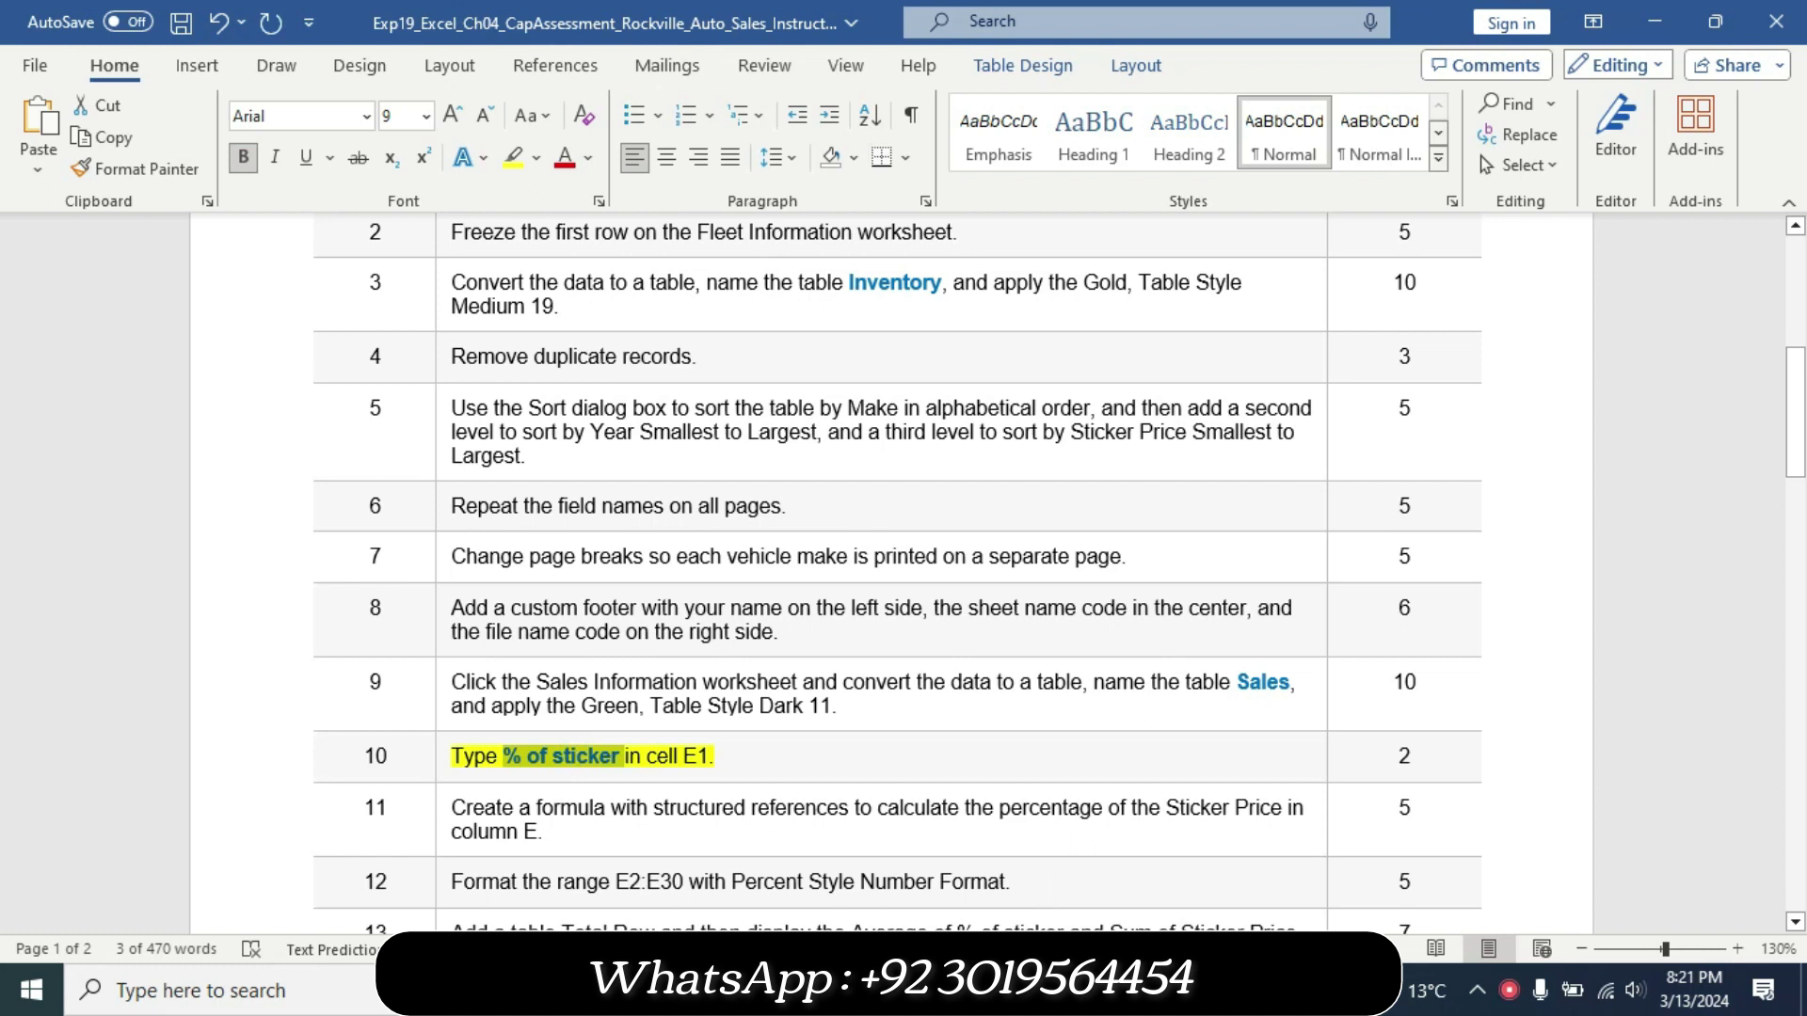
key("alt+Tab")
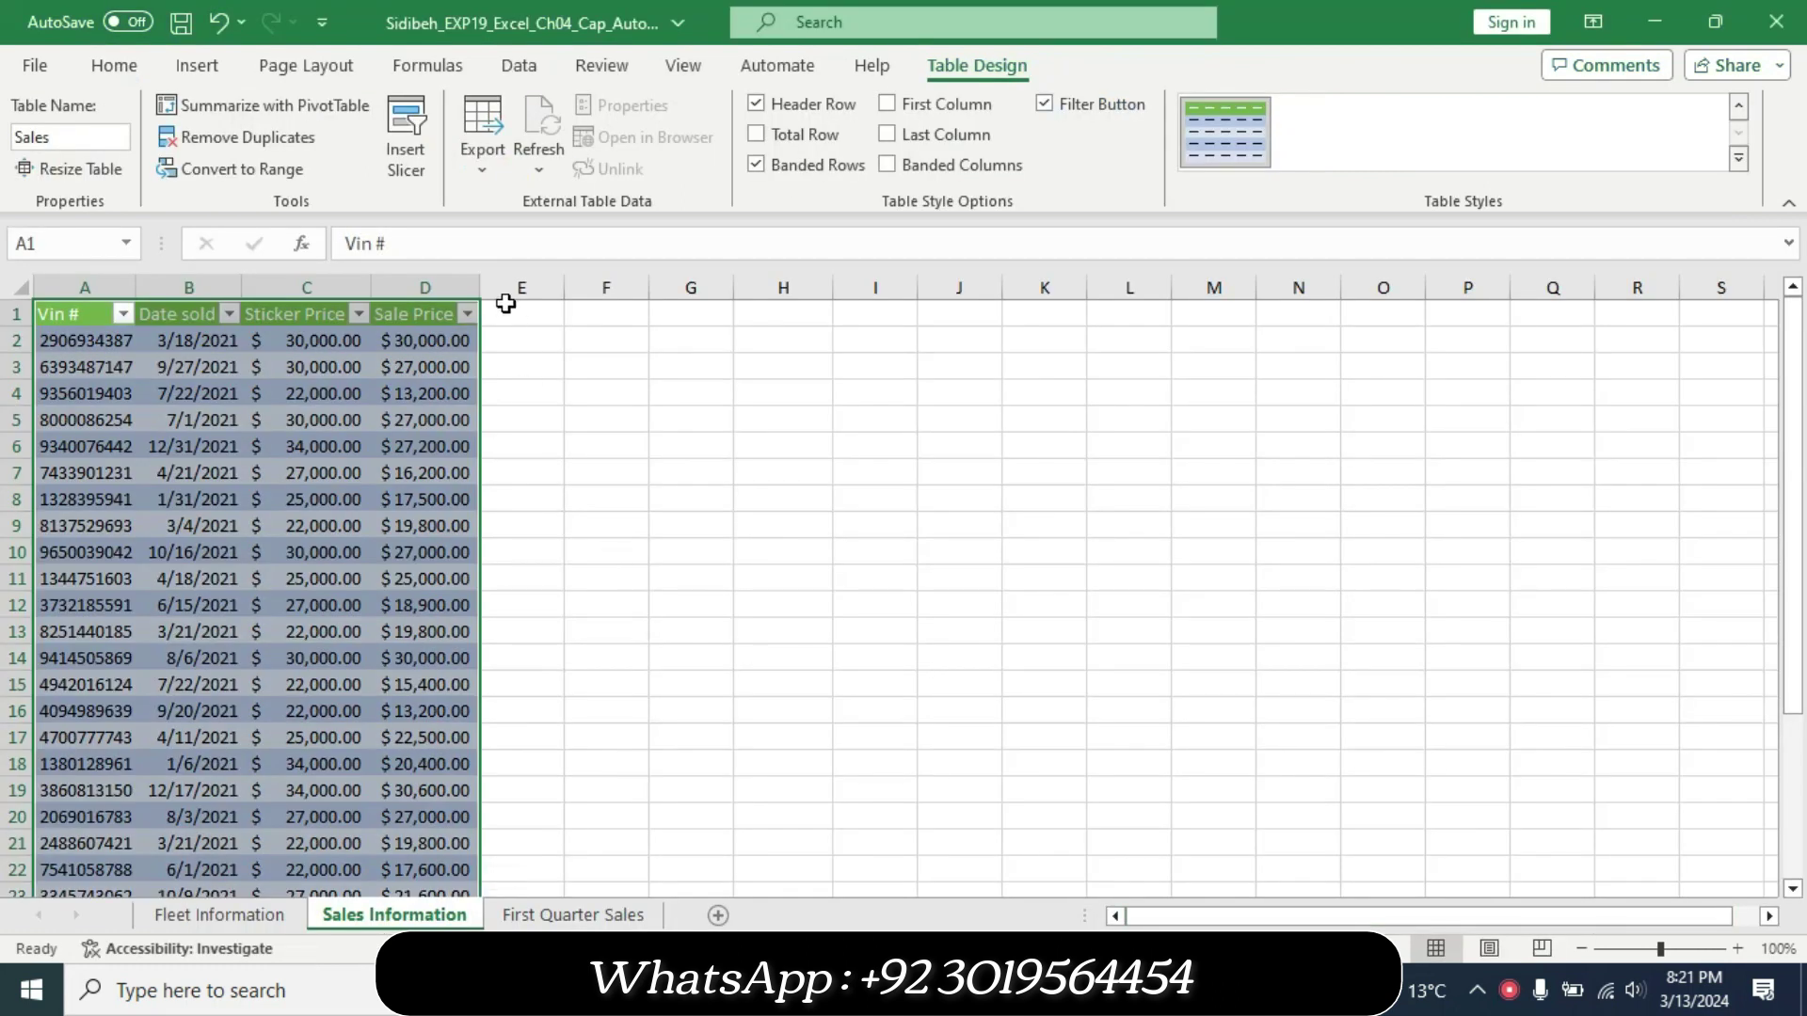
Enter the header '% of sticker' in cell E1 of the Sales table.
left_click(508, 317)
left_click(400, 247)
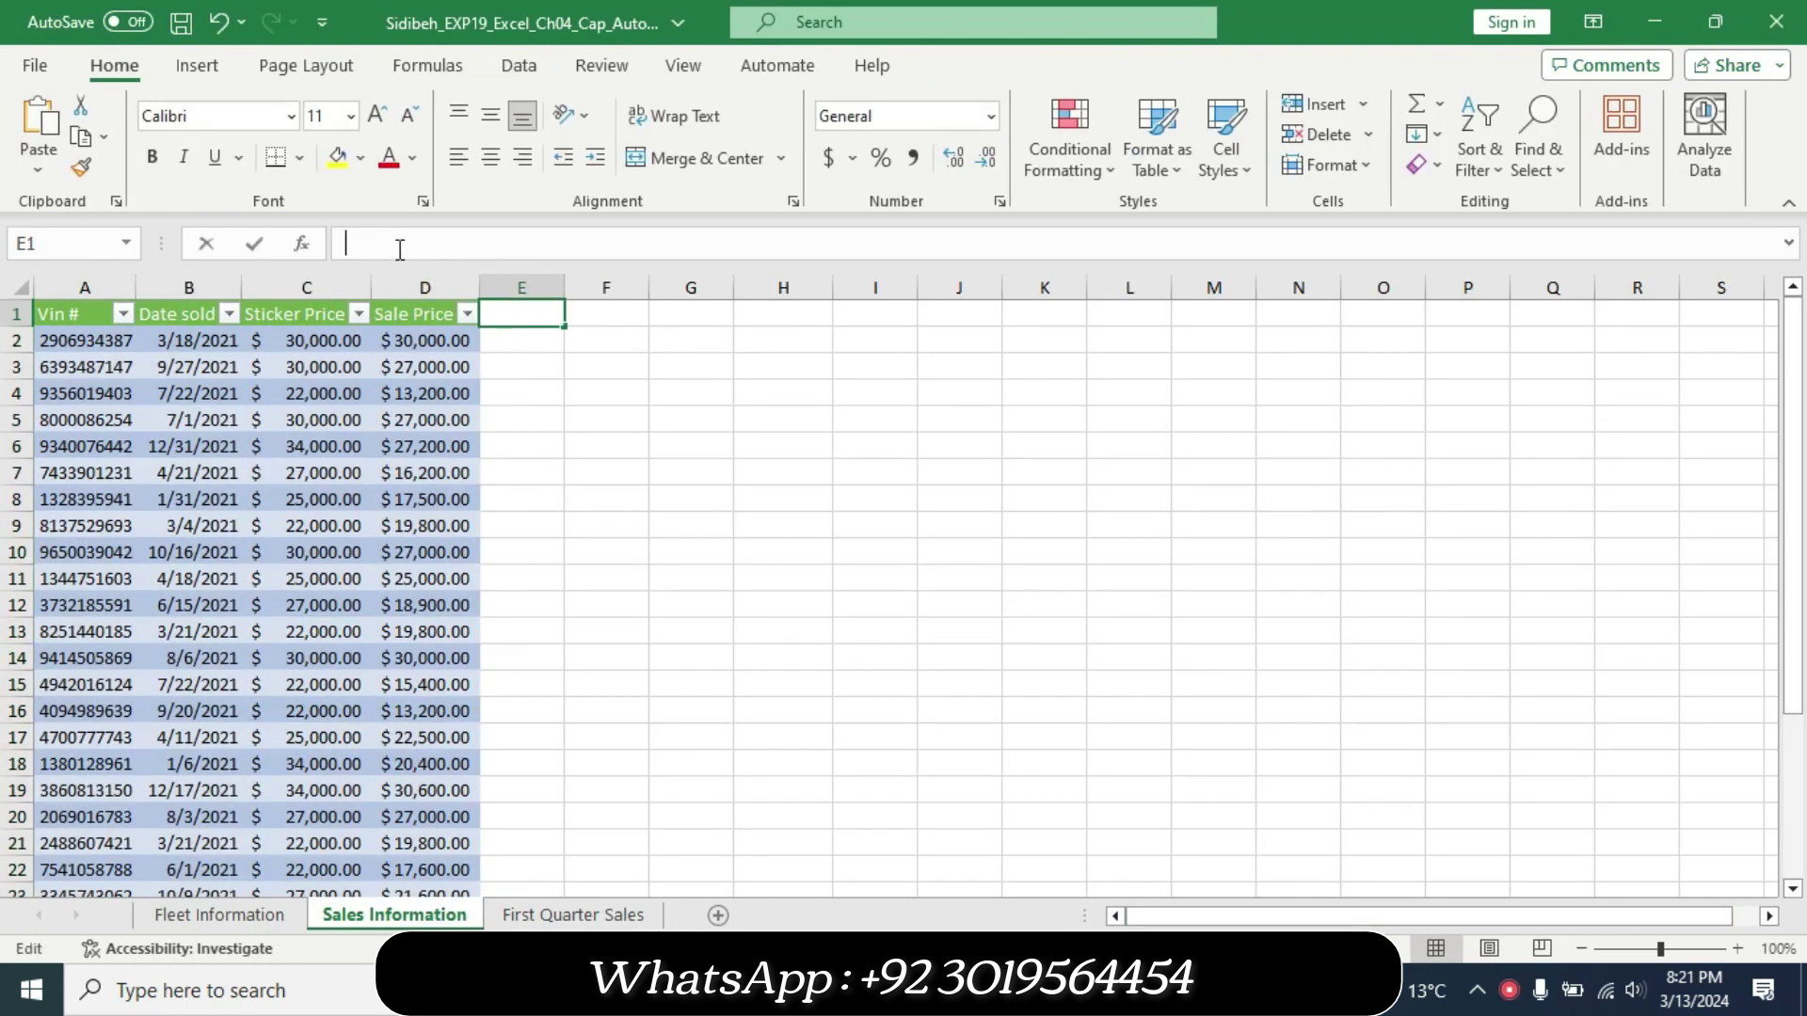
type("% of sticker")
key("Return")
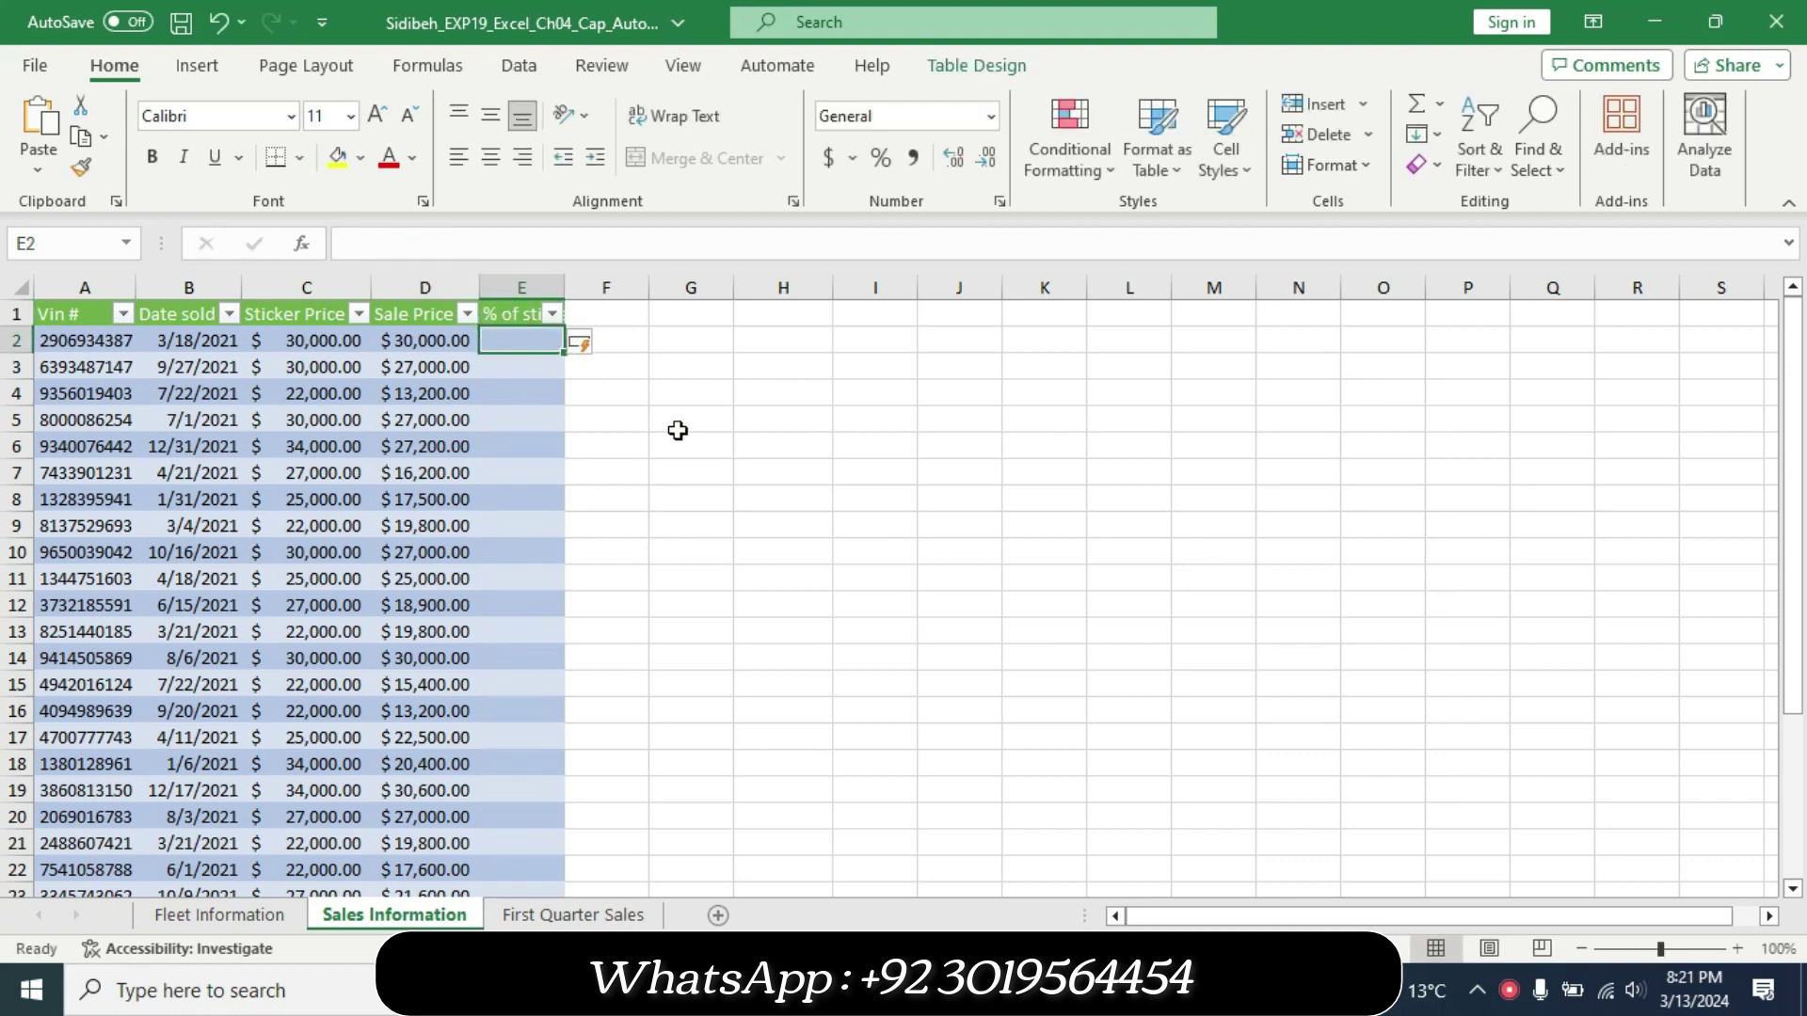
key("alt+Tab")
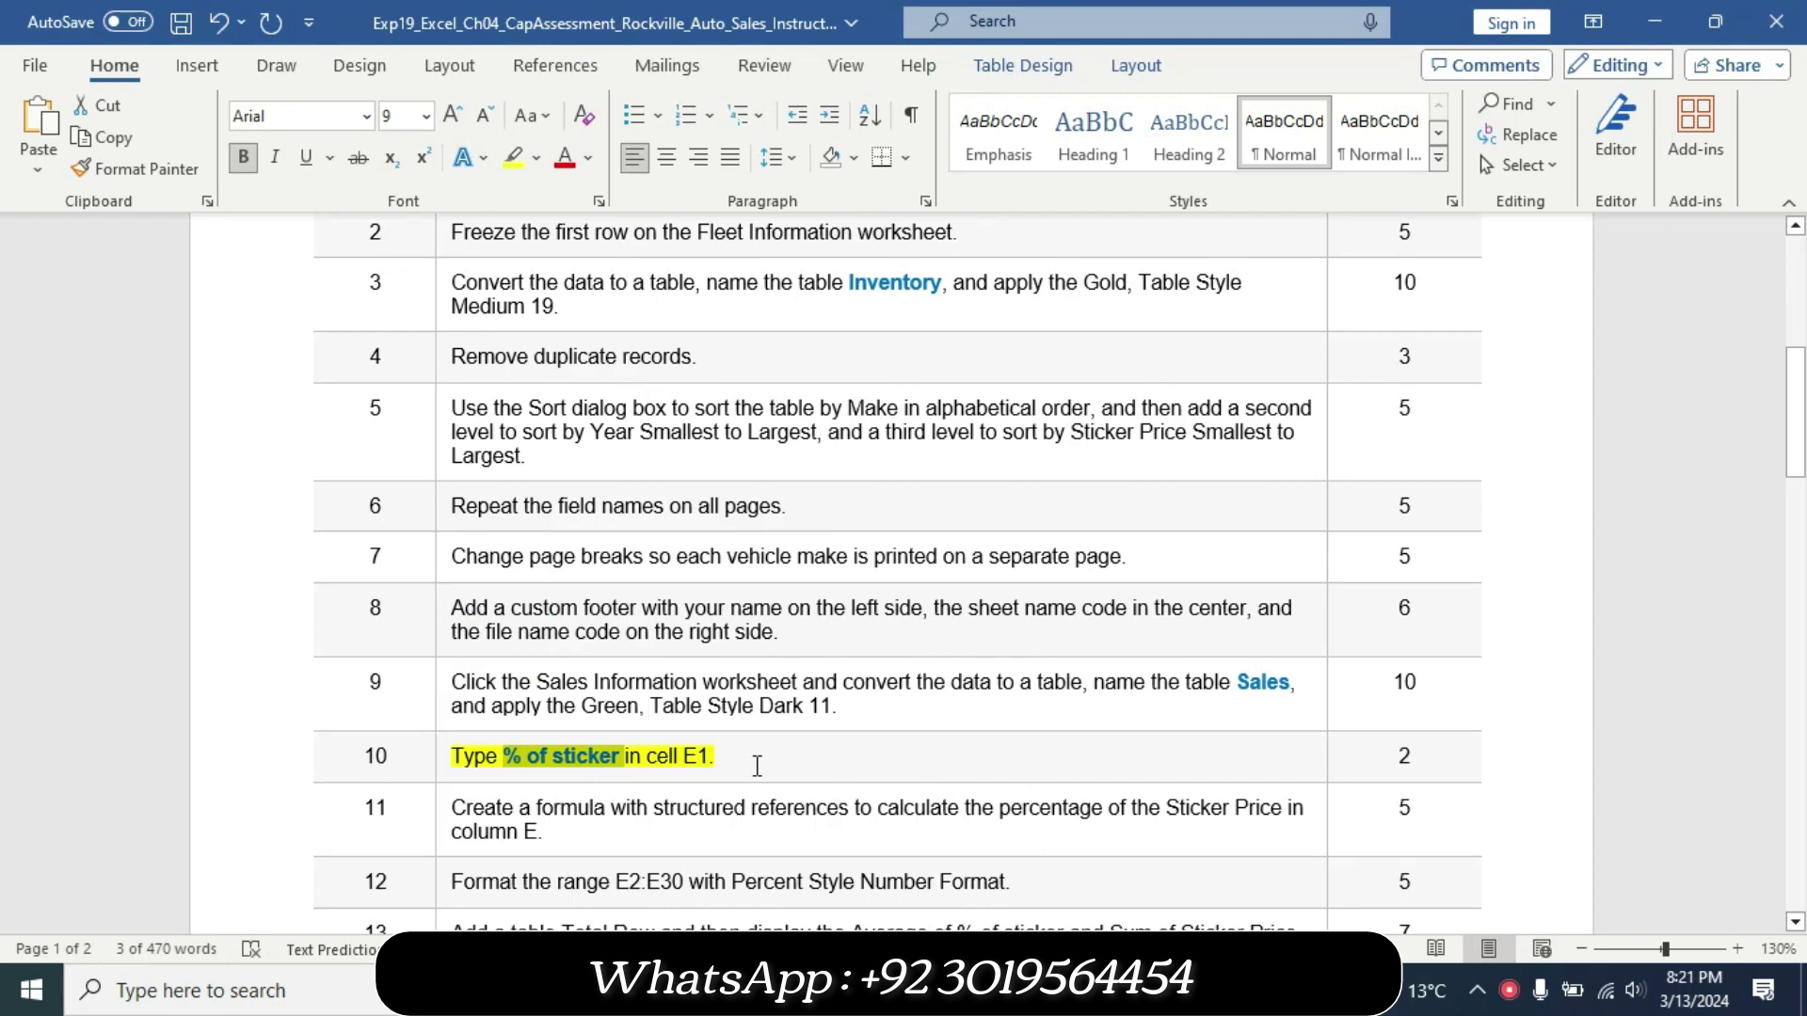
Remove the yellow highlight from step 10.
left_click_drag(756, 765, 494, 764)
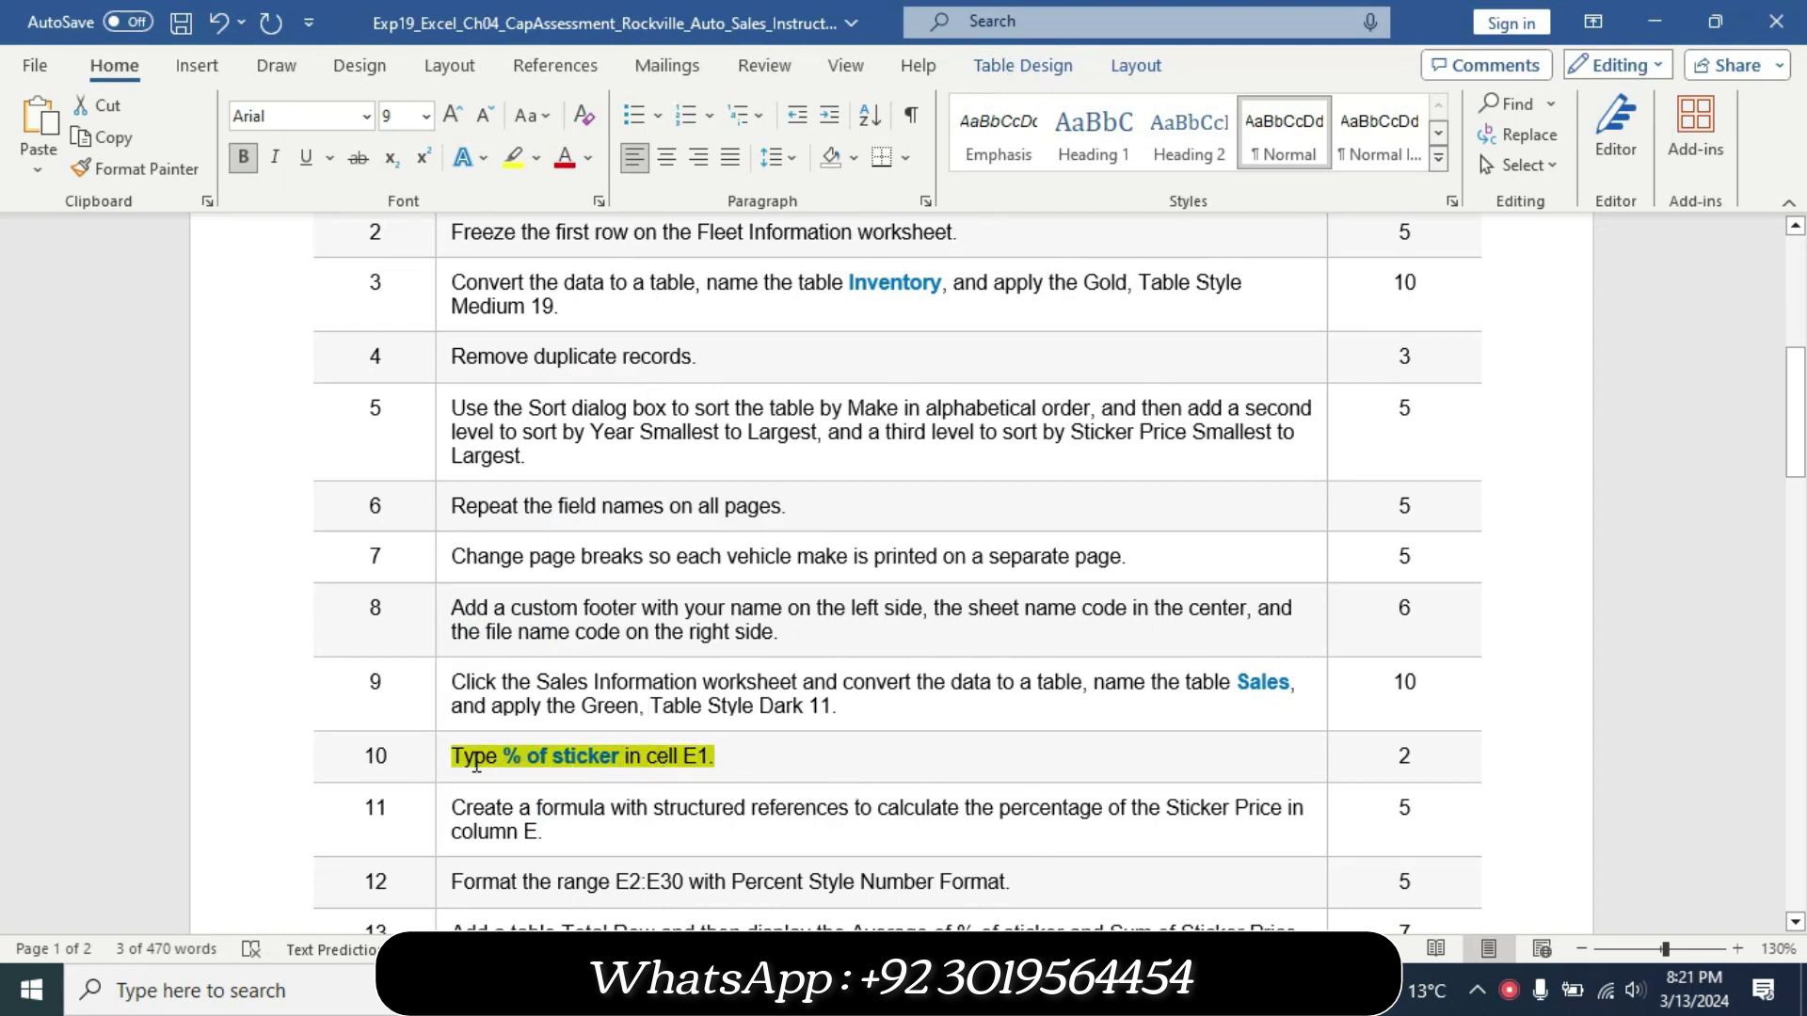
left_click(603, 716)
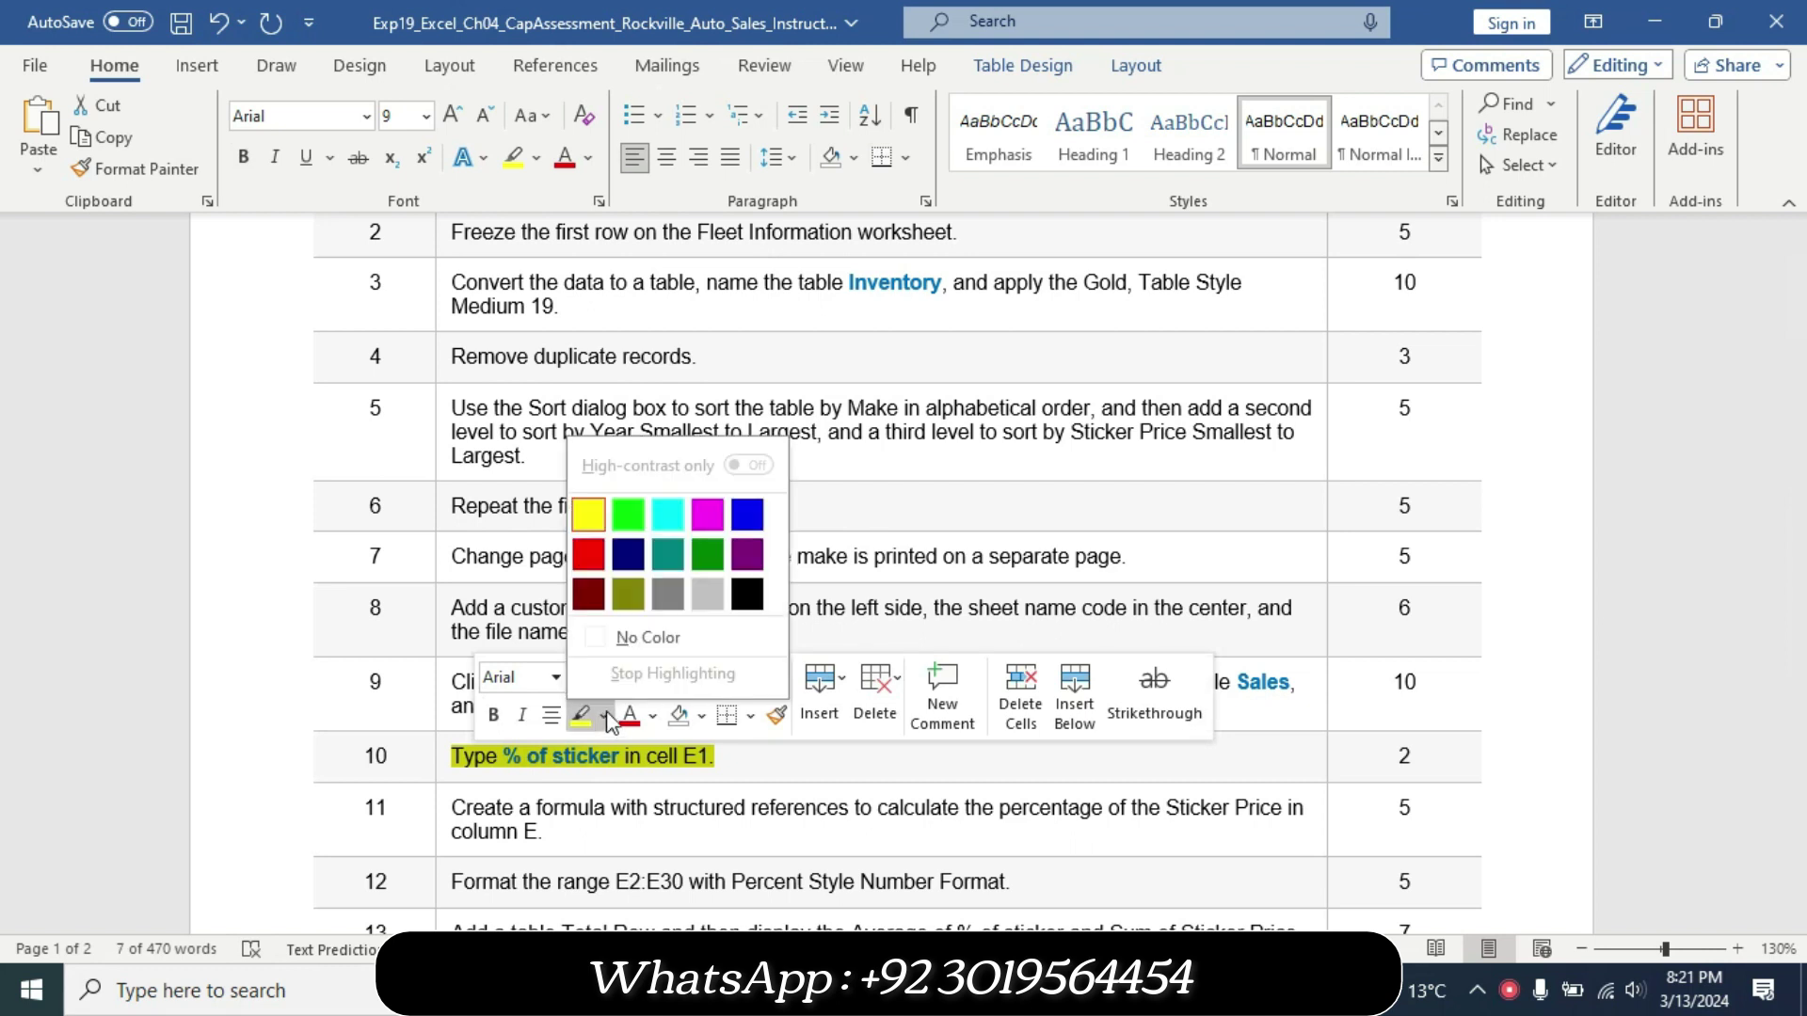
left_click(674, 638)
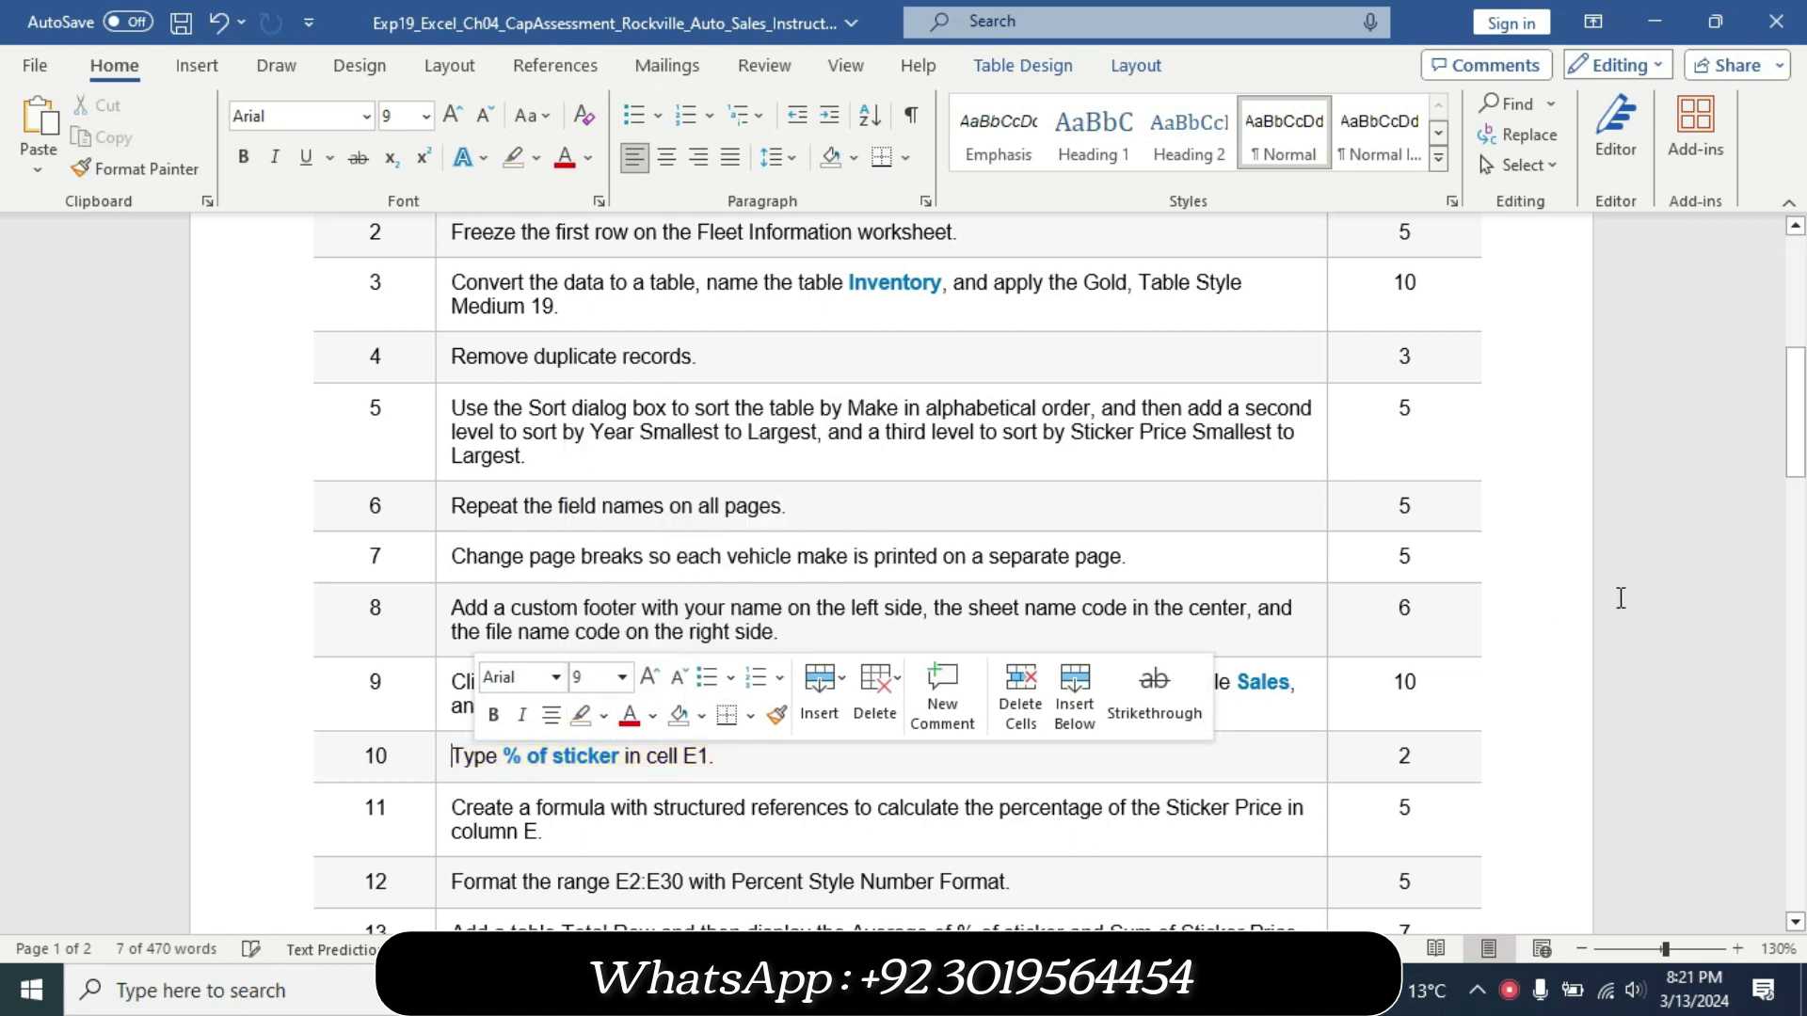
left_click_drag(1795, 439, 1795, 469)
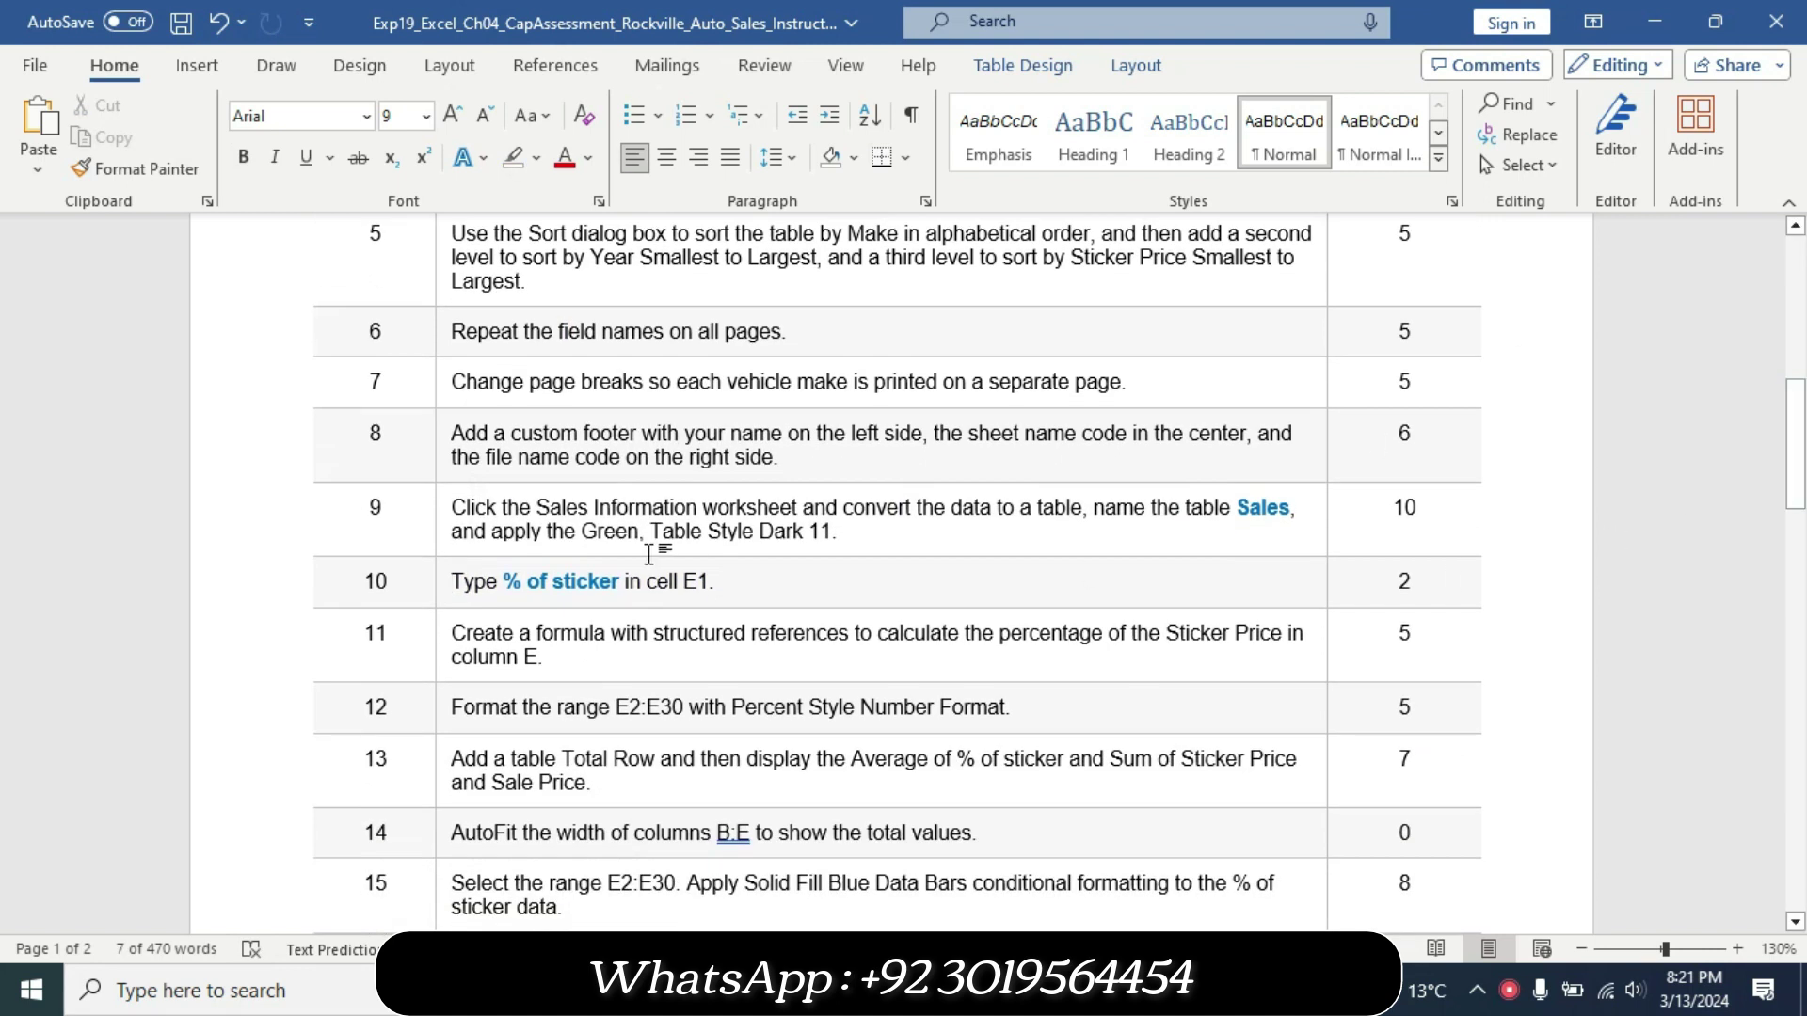
Enlarge step 11 to 16 pt and highlight it in yellow.
left_click(444, 672)
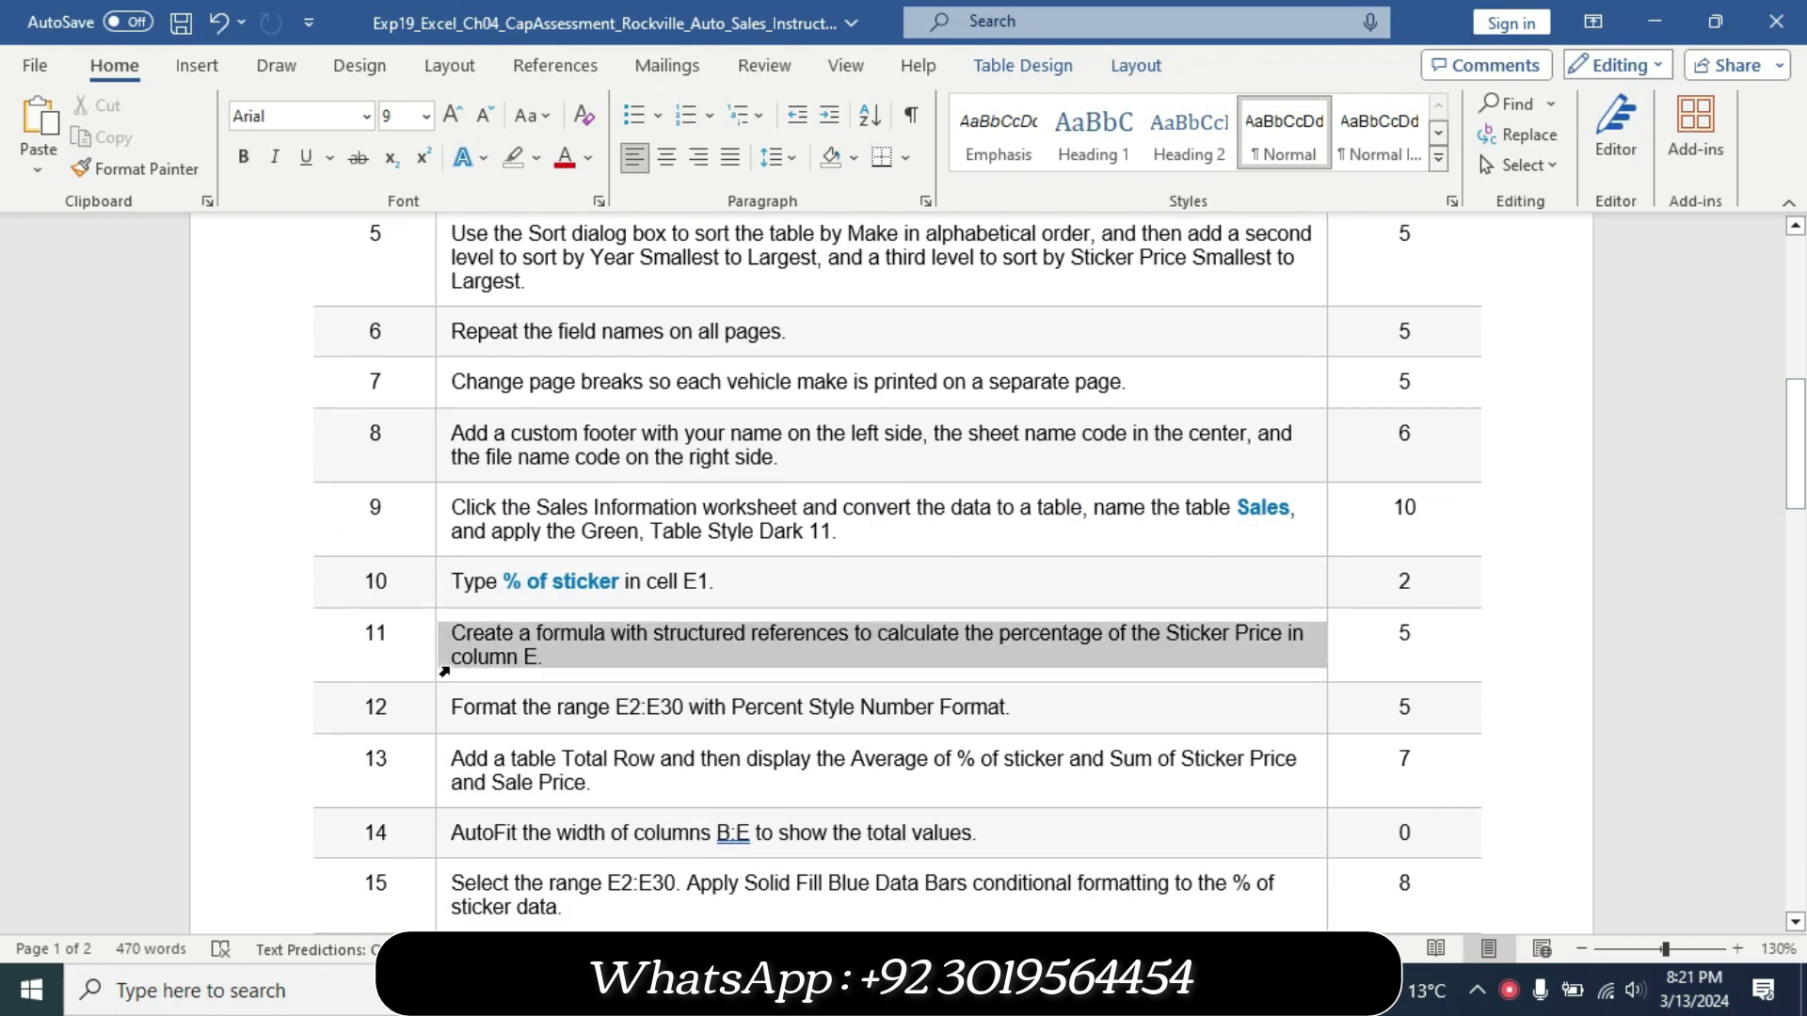
left_click(597, 584)
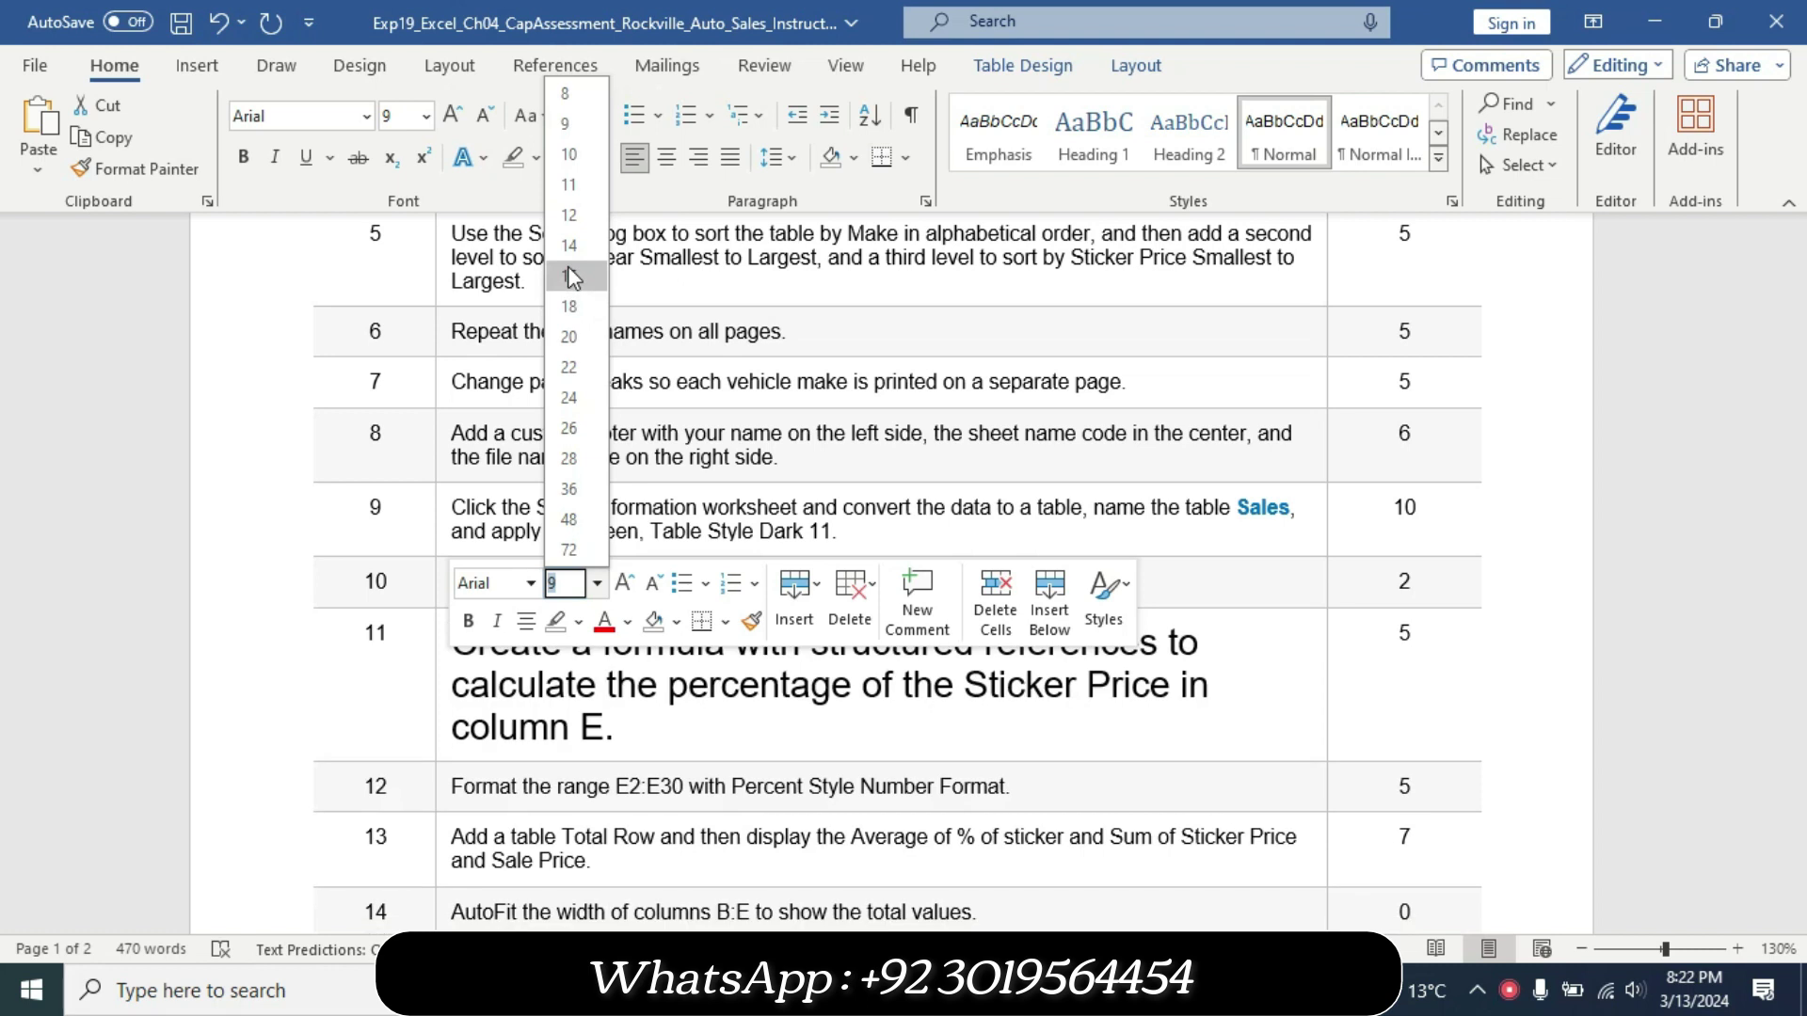
left_click(568, 275)
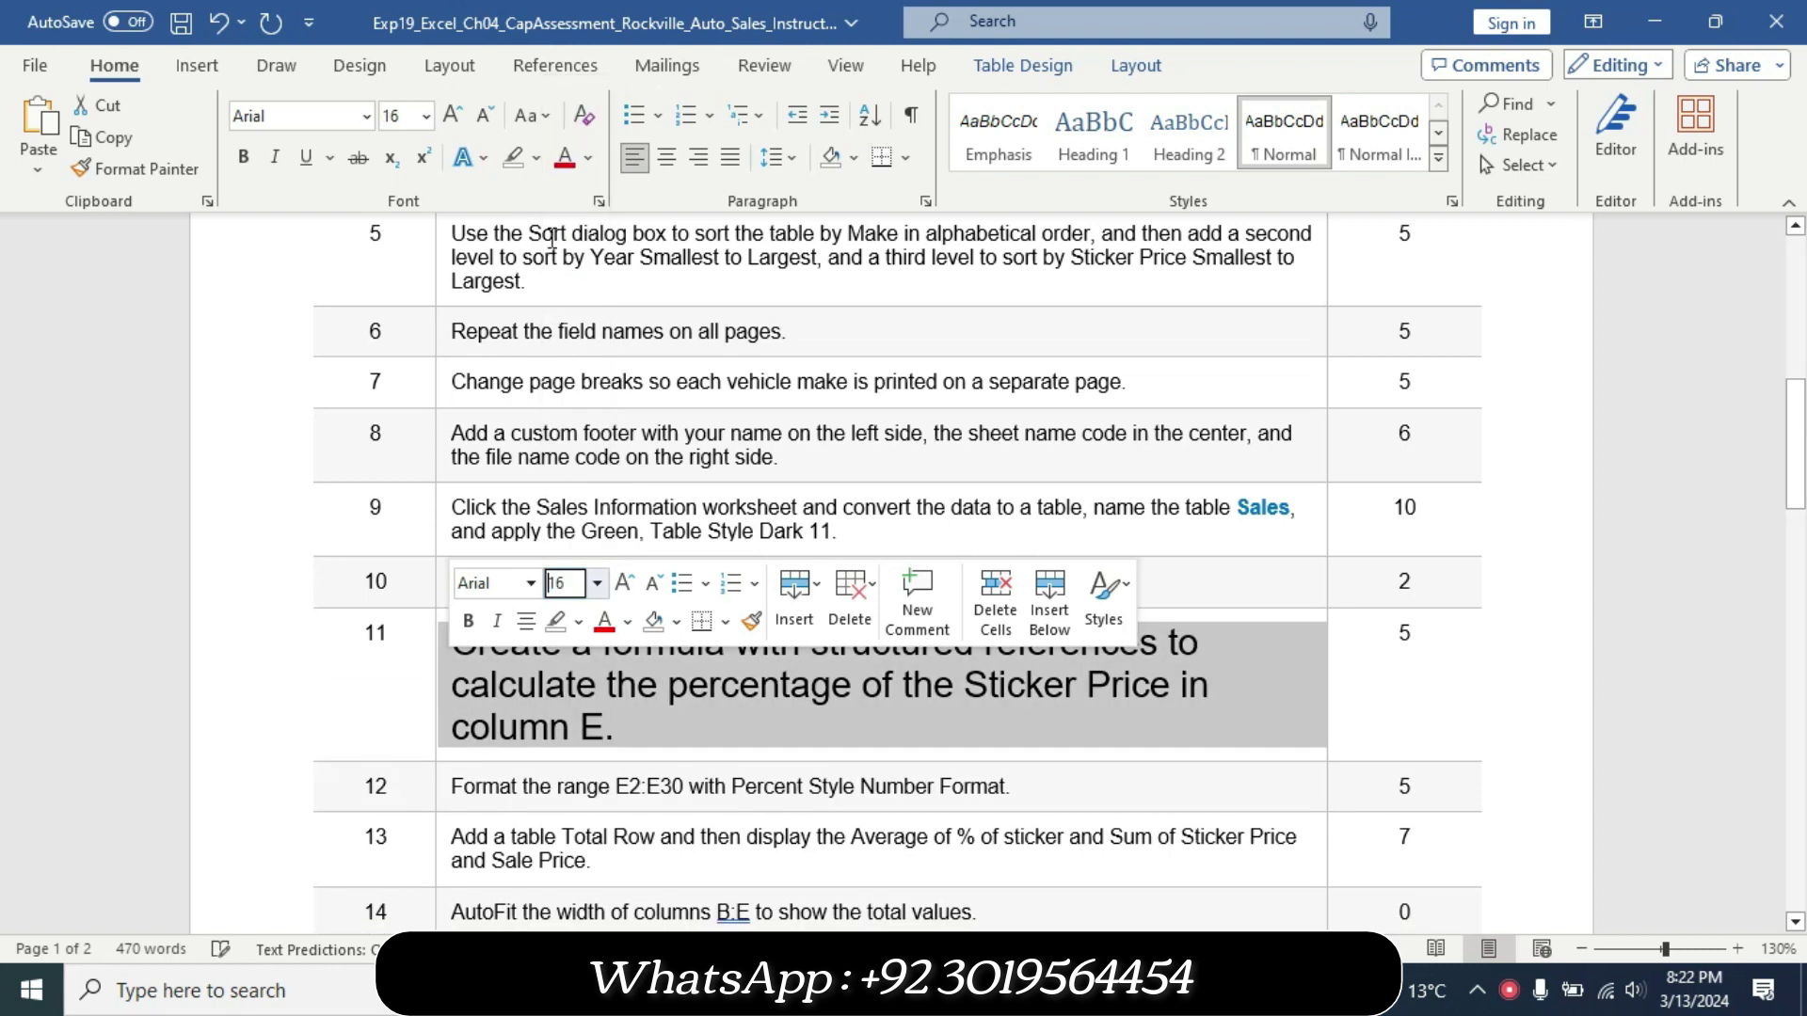
left_click(484, 158)
left_click(535, 162)
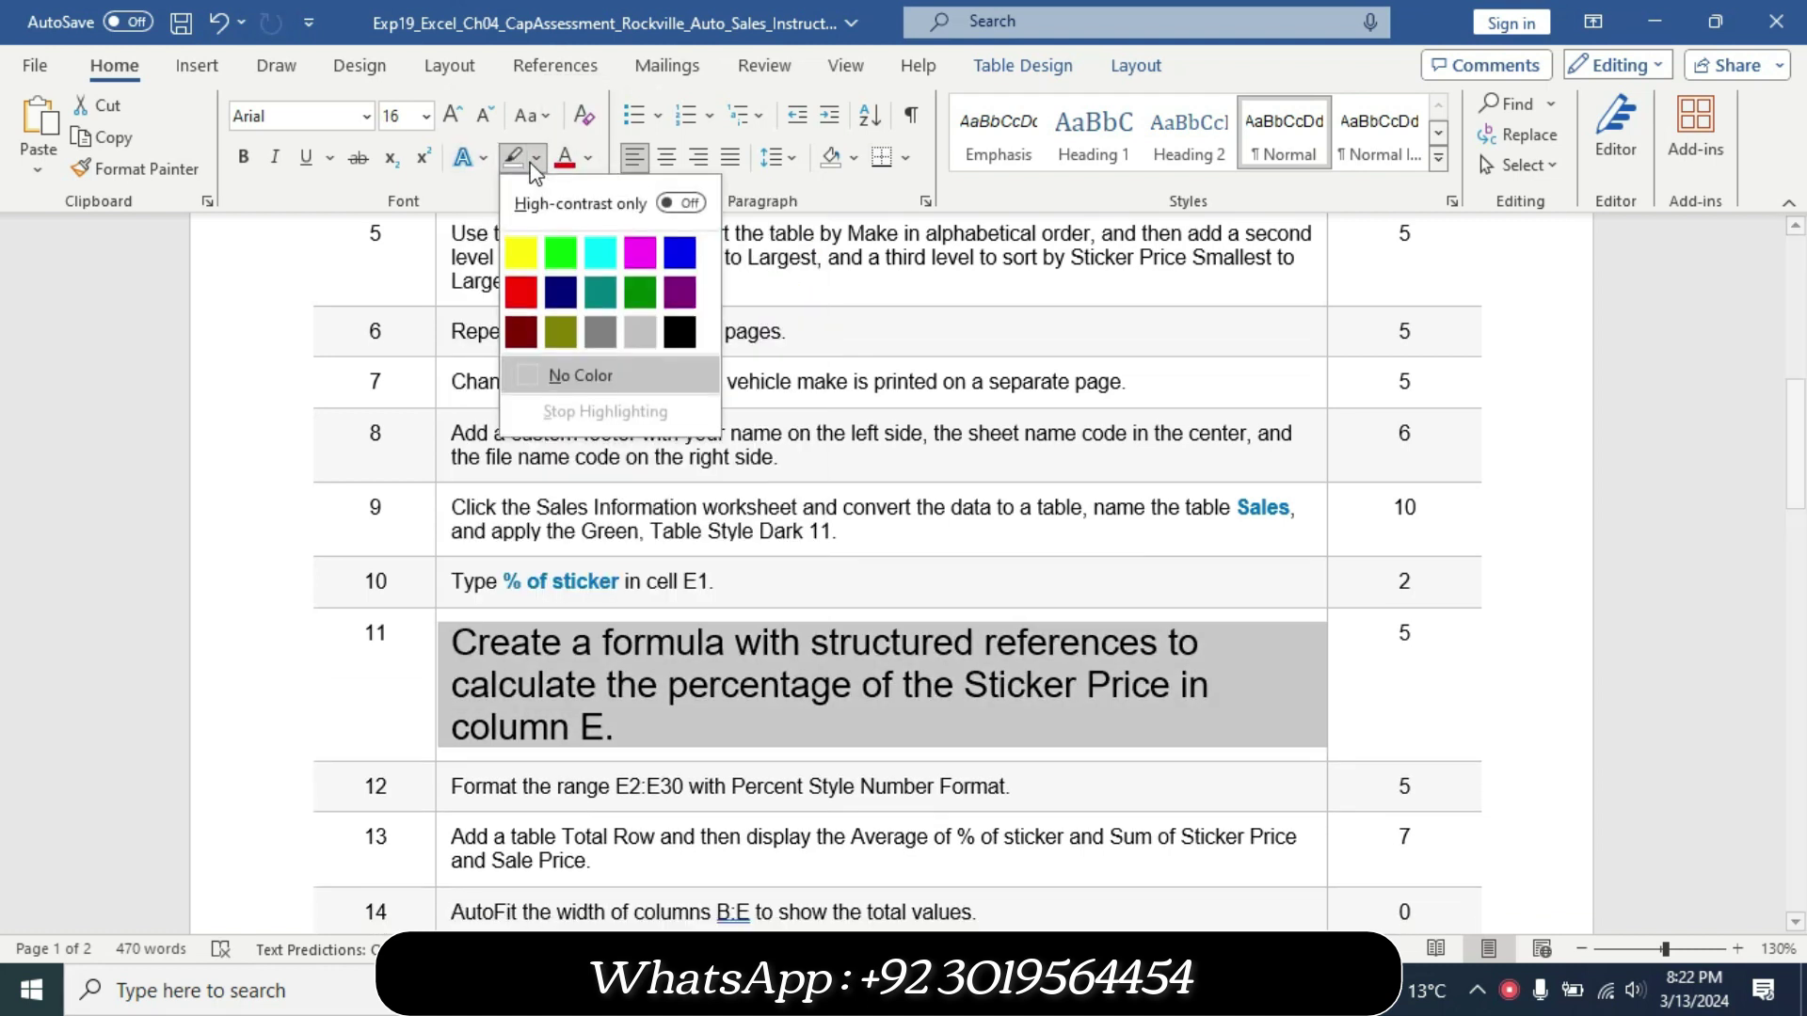
left_click(520, 254)
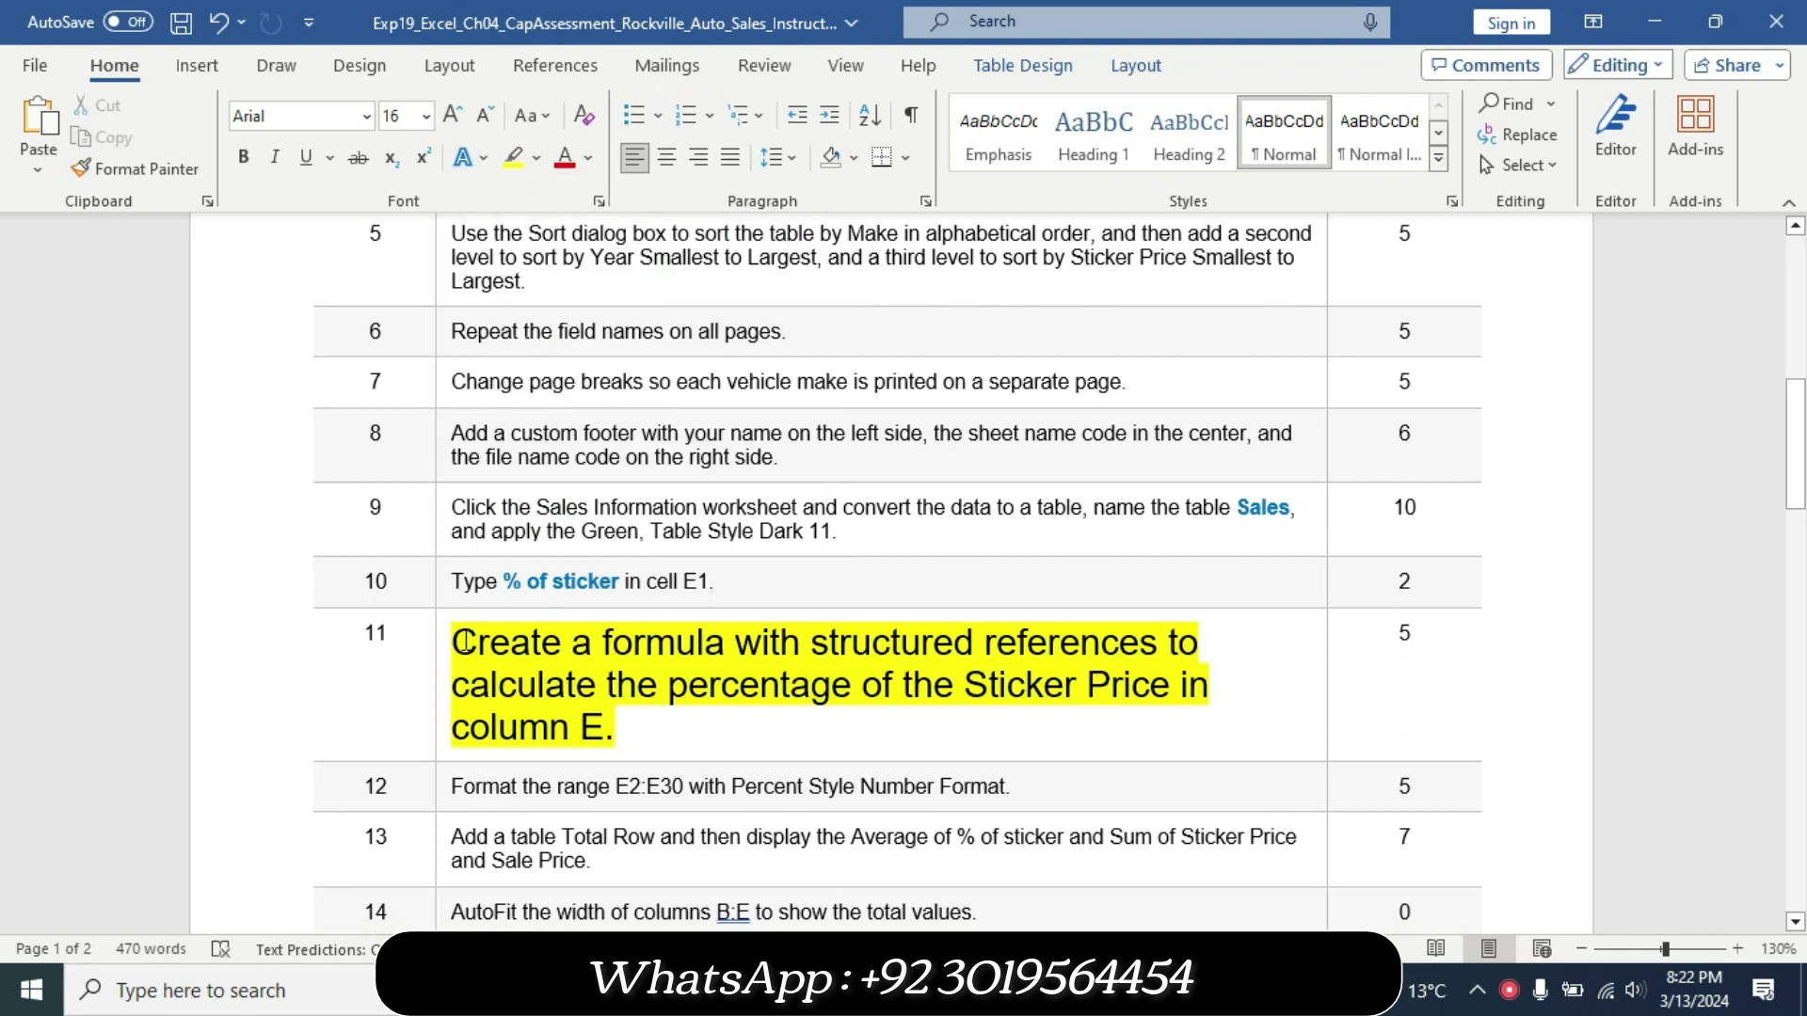
Change the highlight of all of step 11 to turquoise.
left_click_drag(463, 642, 913, 647)
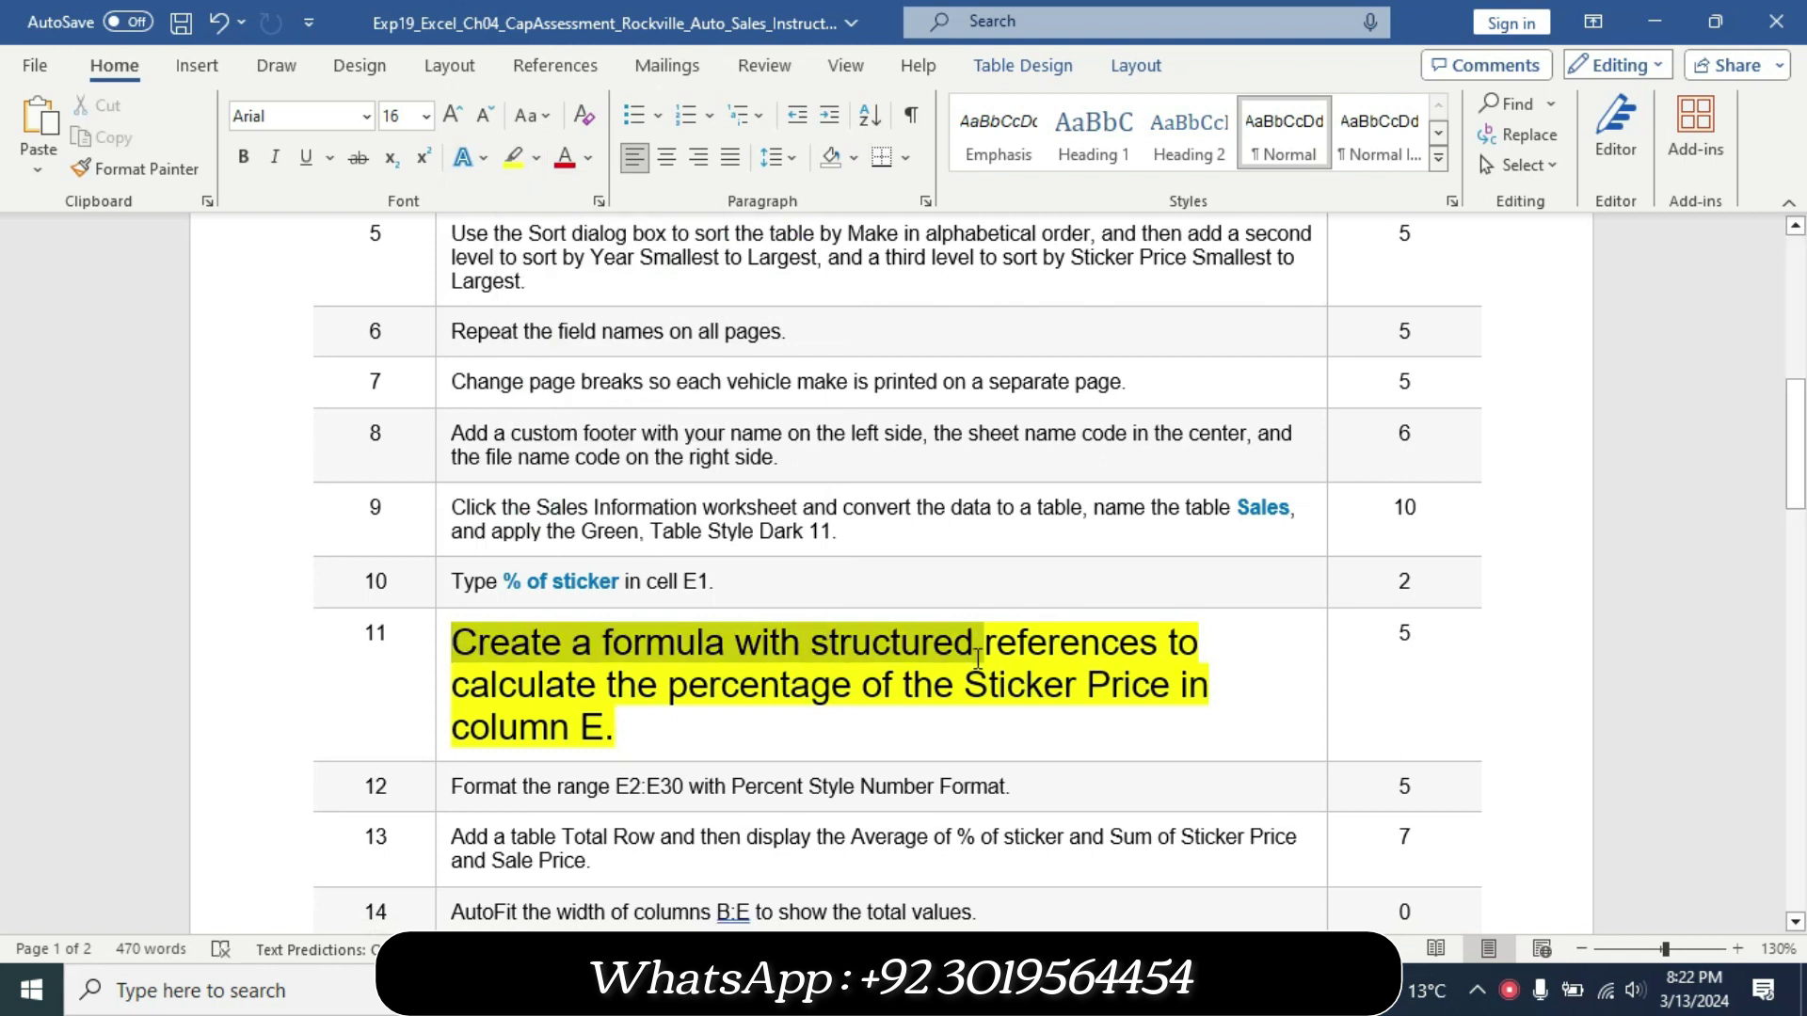
left_click_drag(978, 659, 1001, 729)
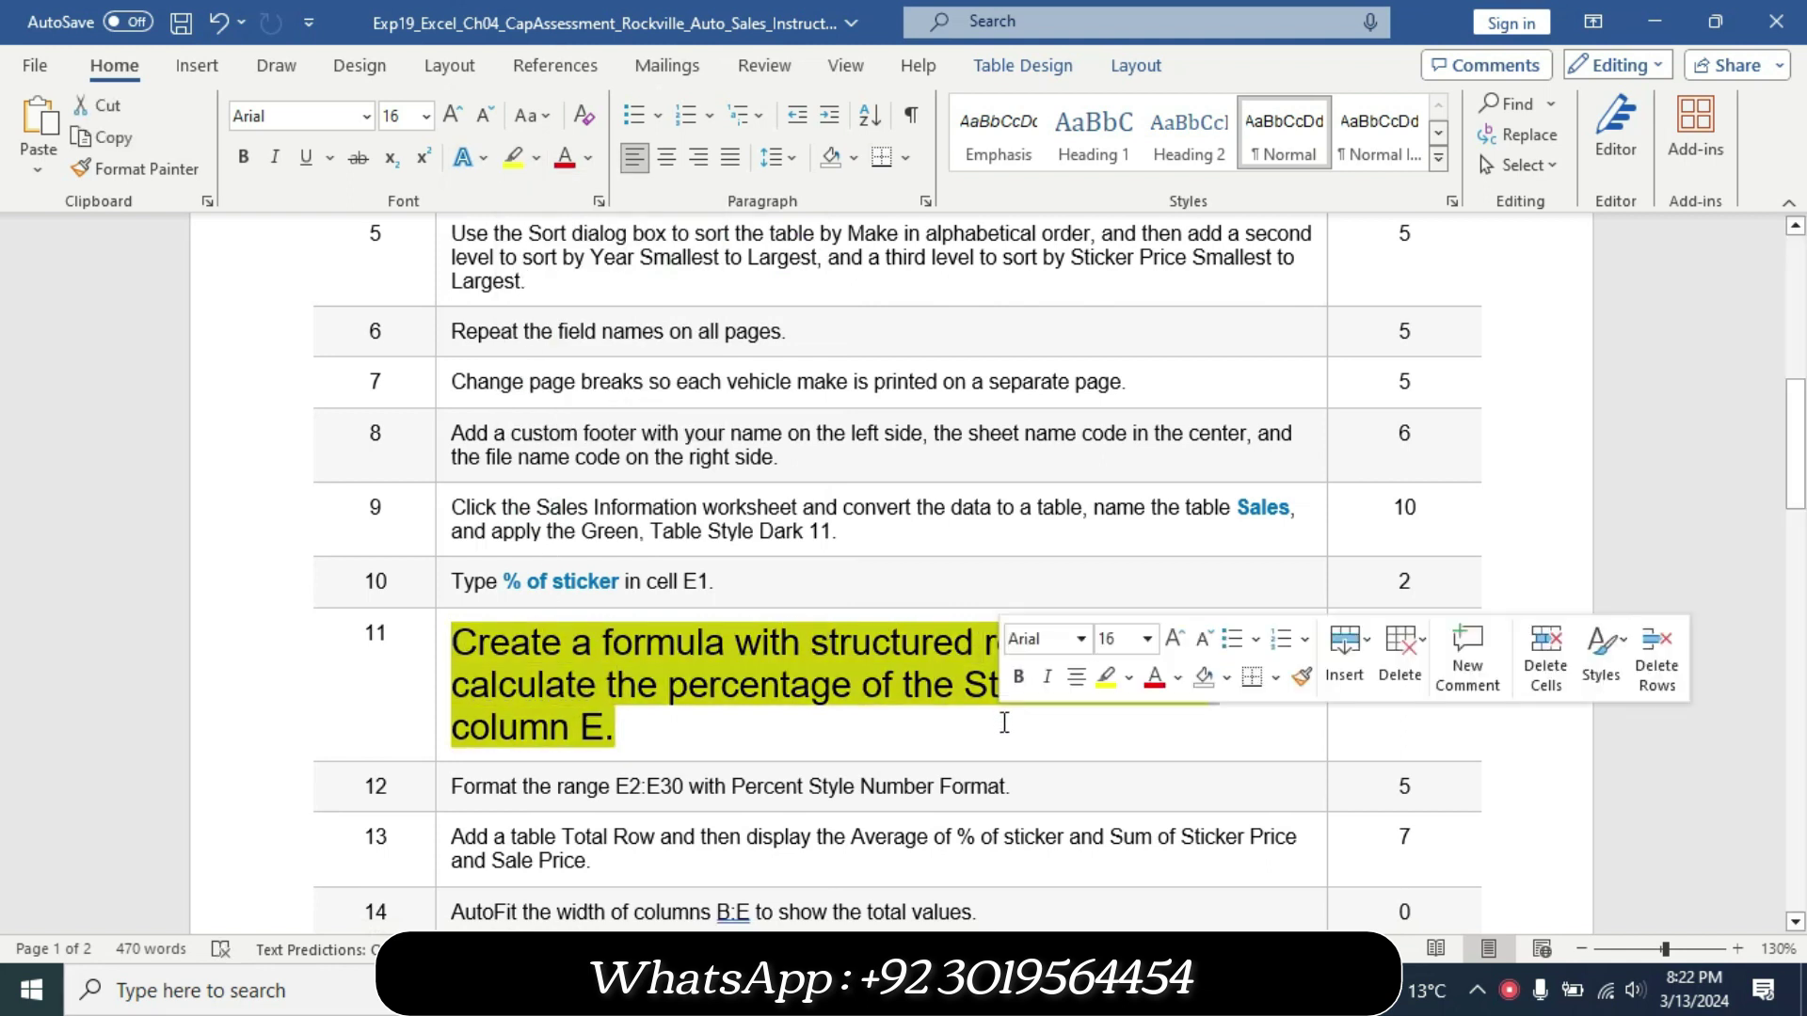
left_click(1128, 678)
left_click(1209, 757)
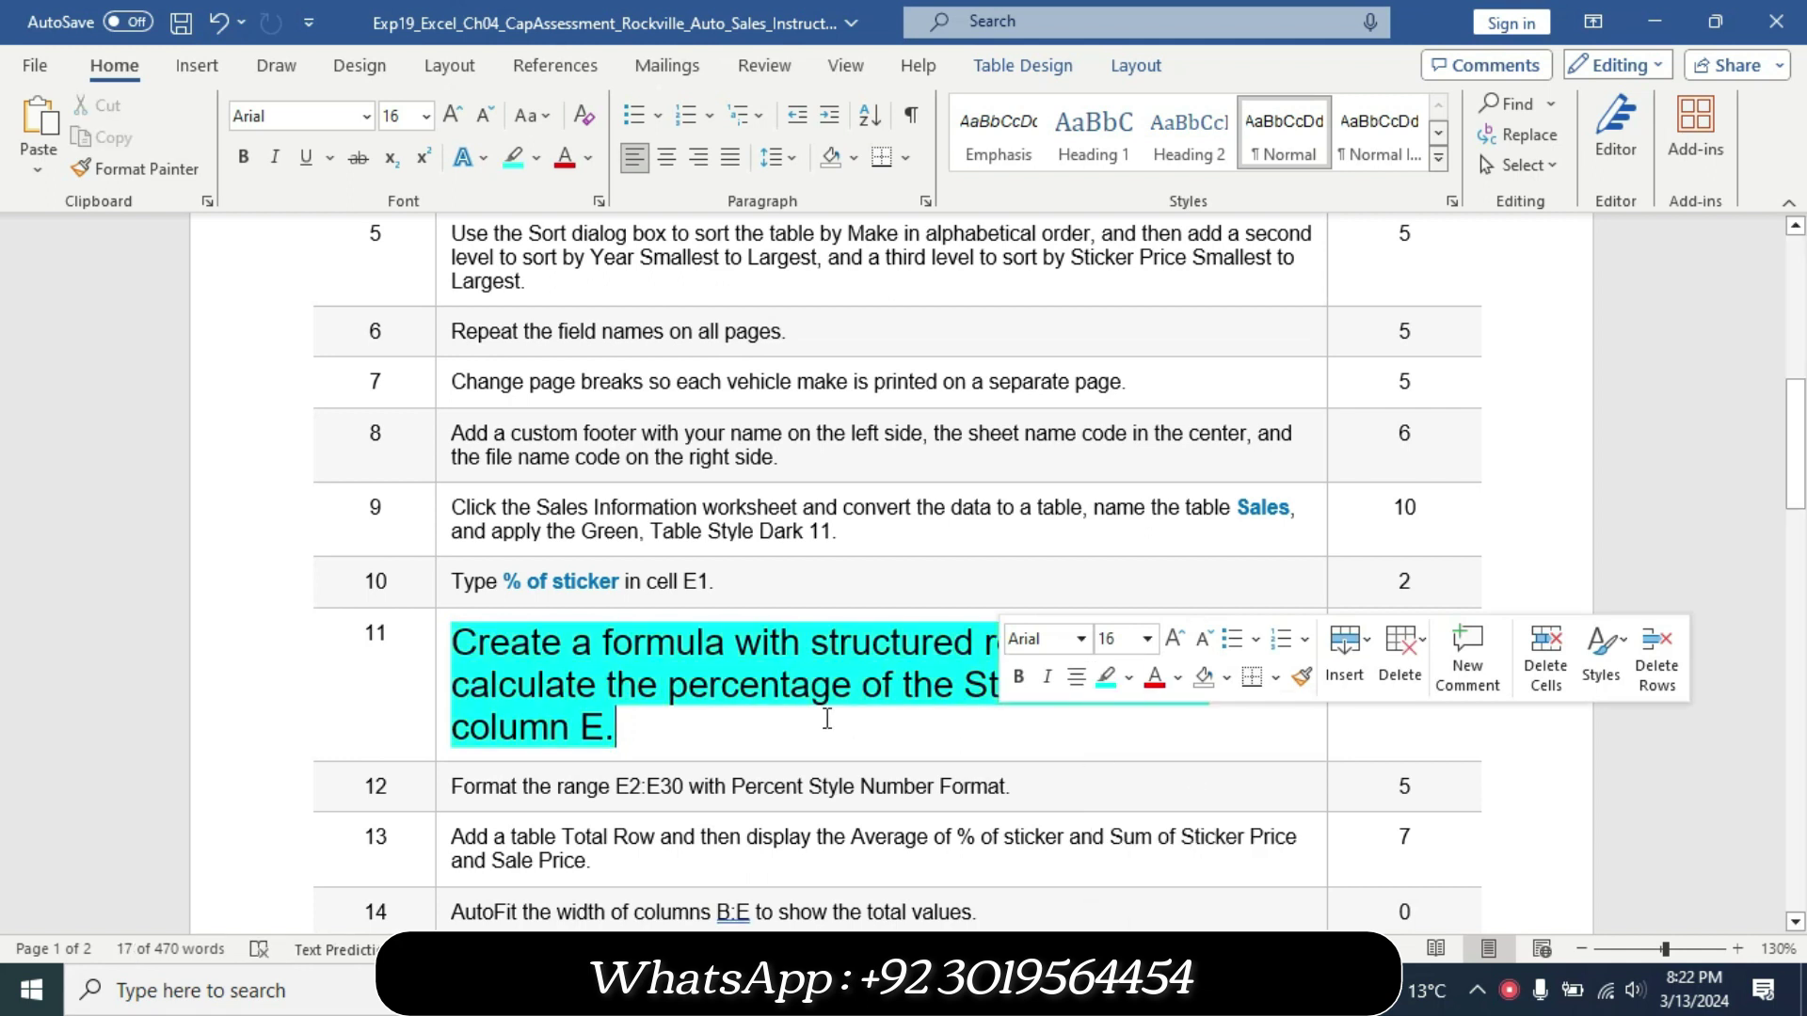
left_click(667, 705)
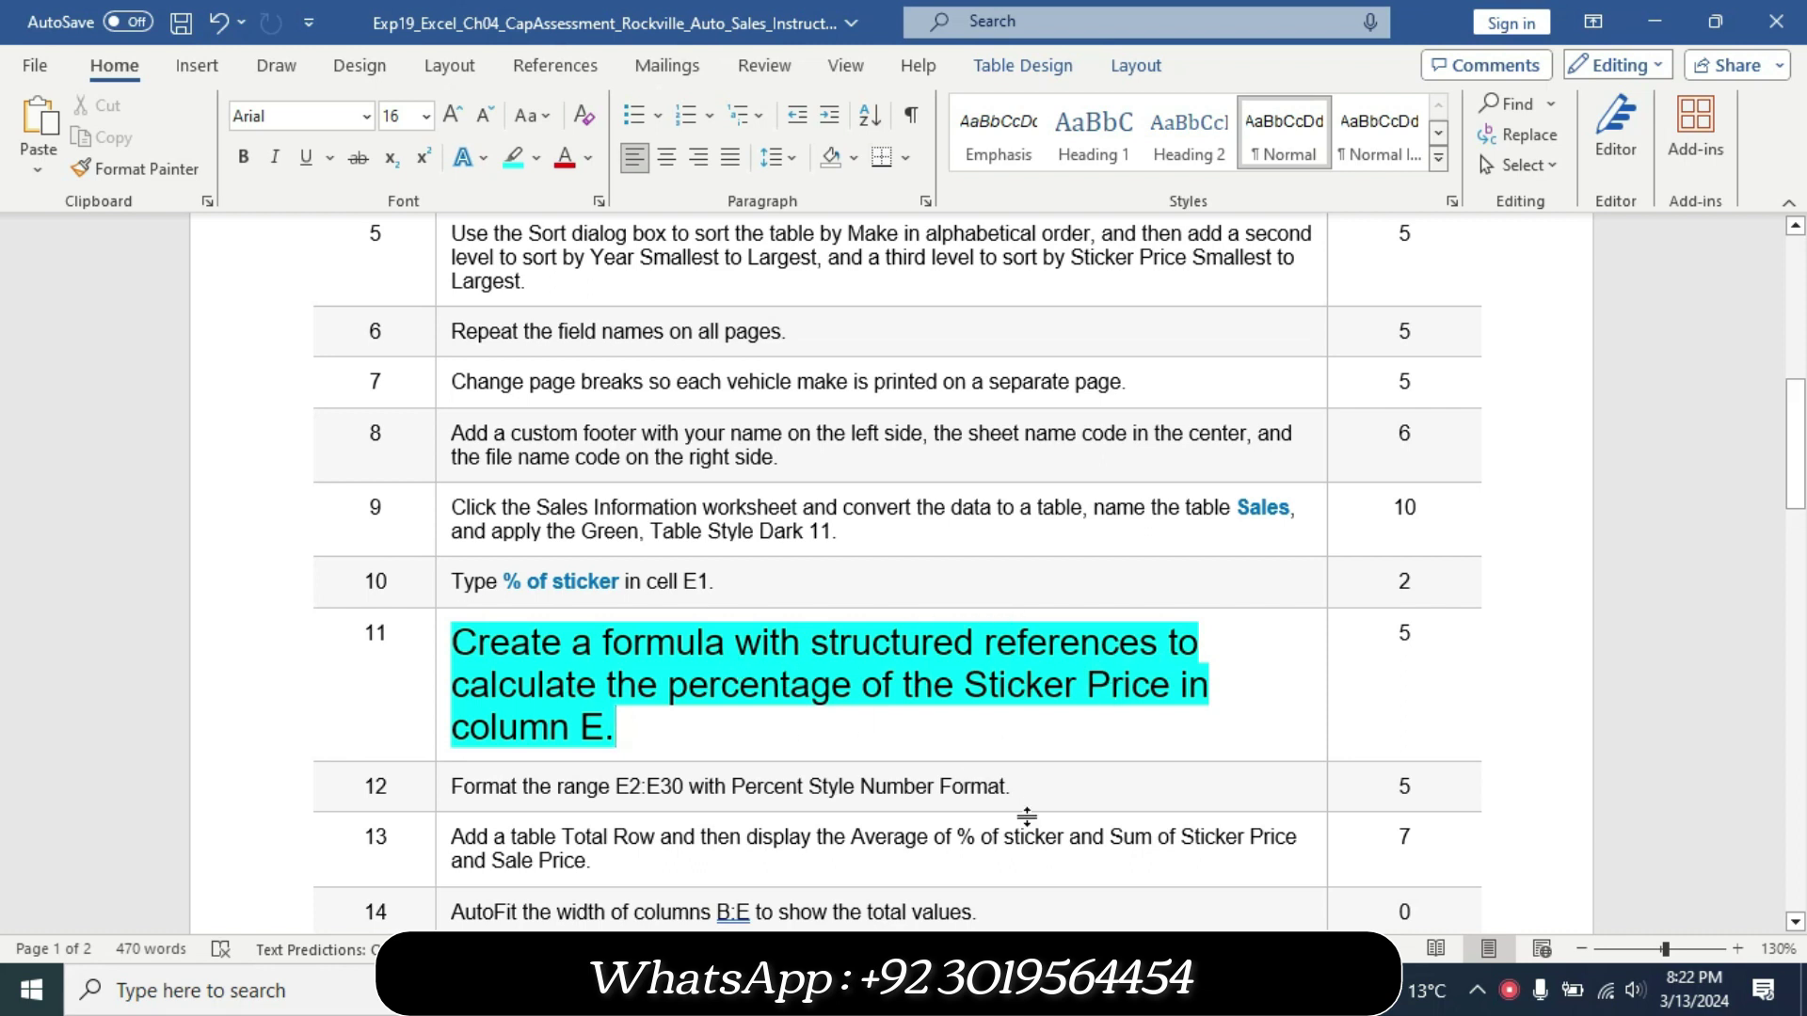
key("alt+Tab")
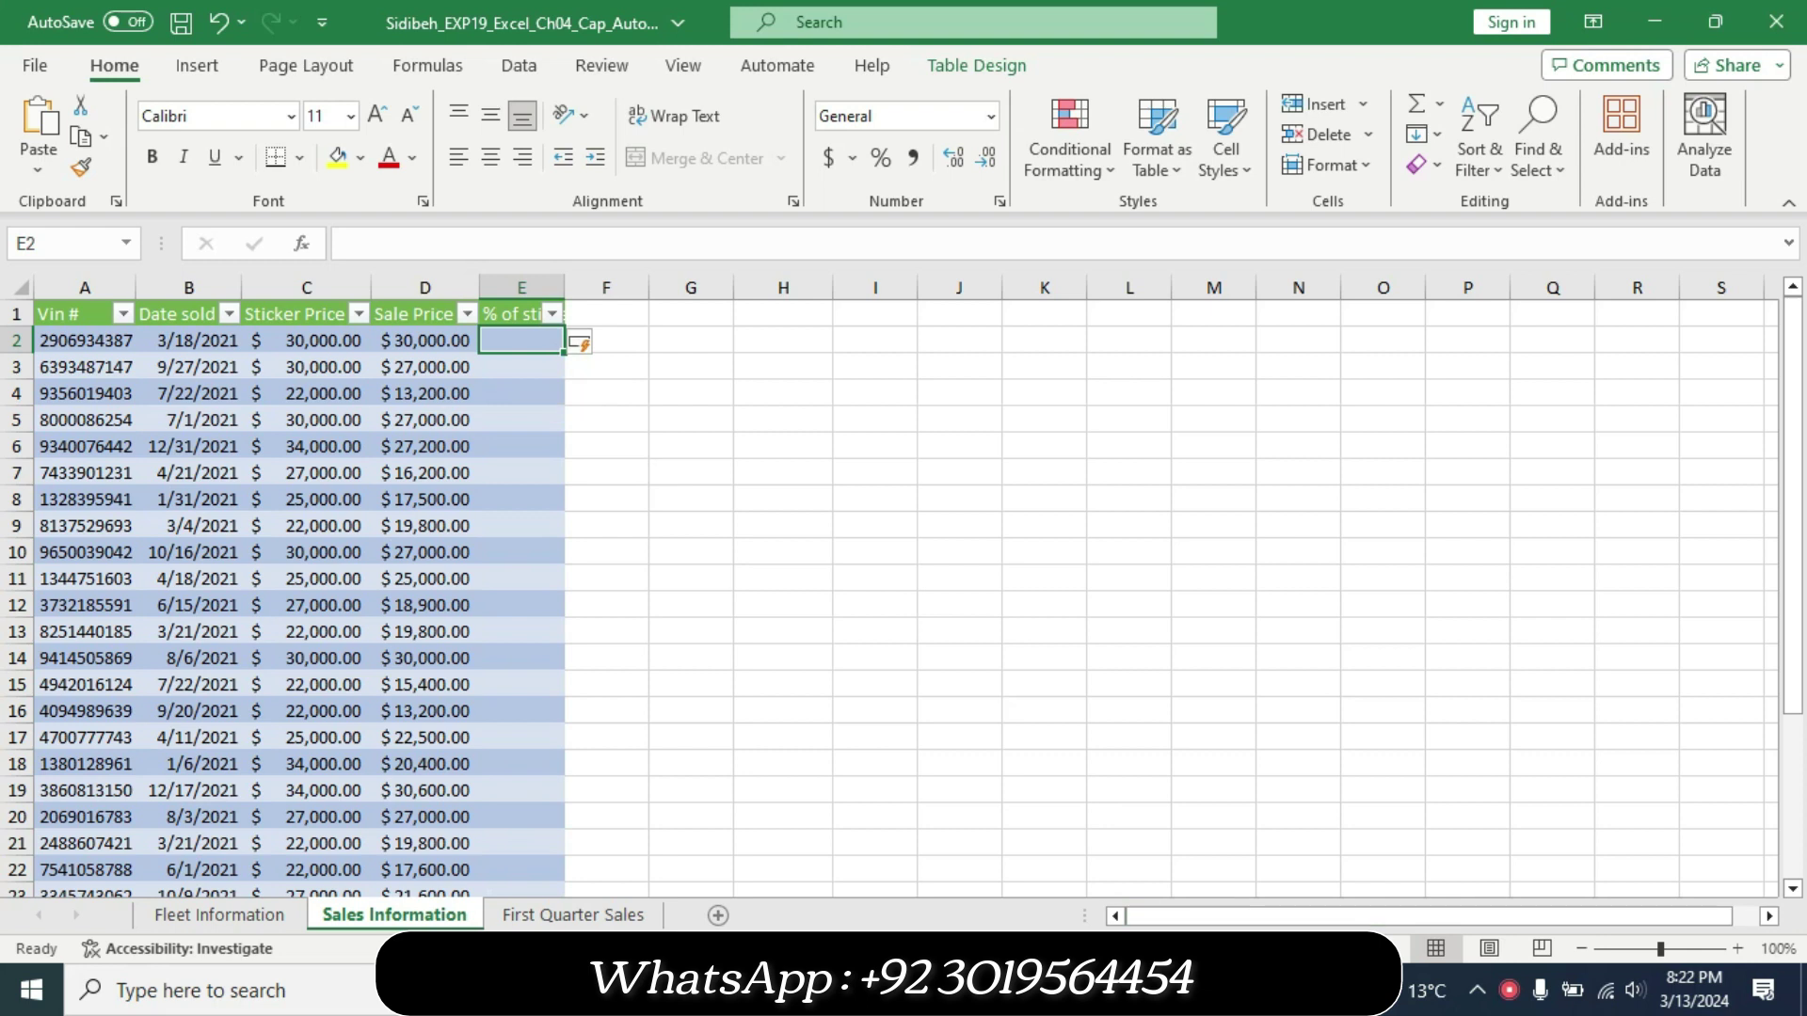
key("alt+Tab")
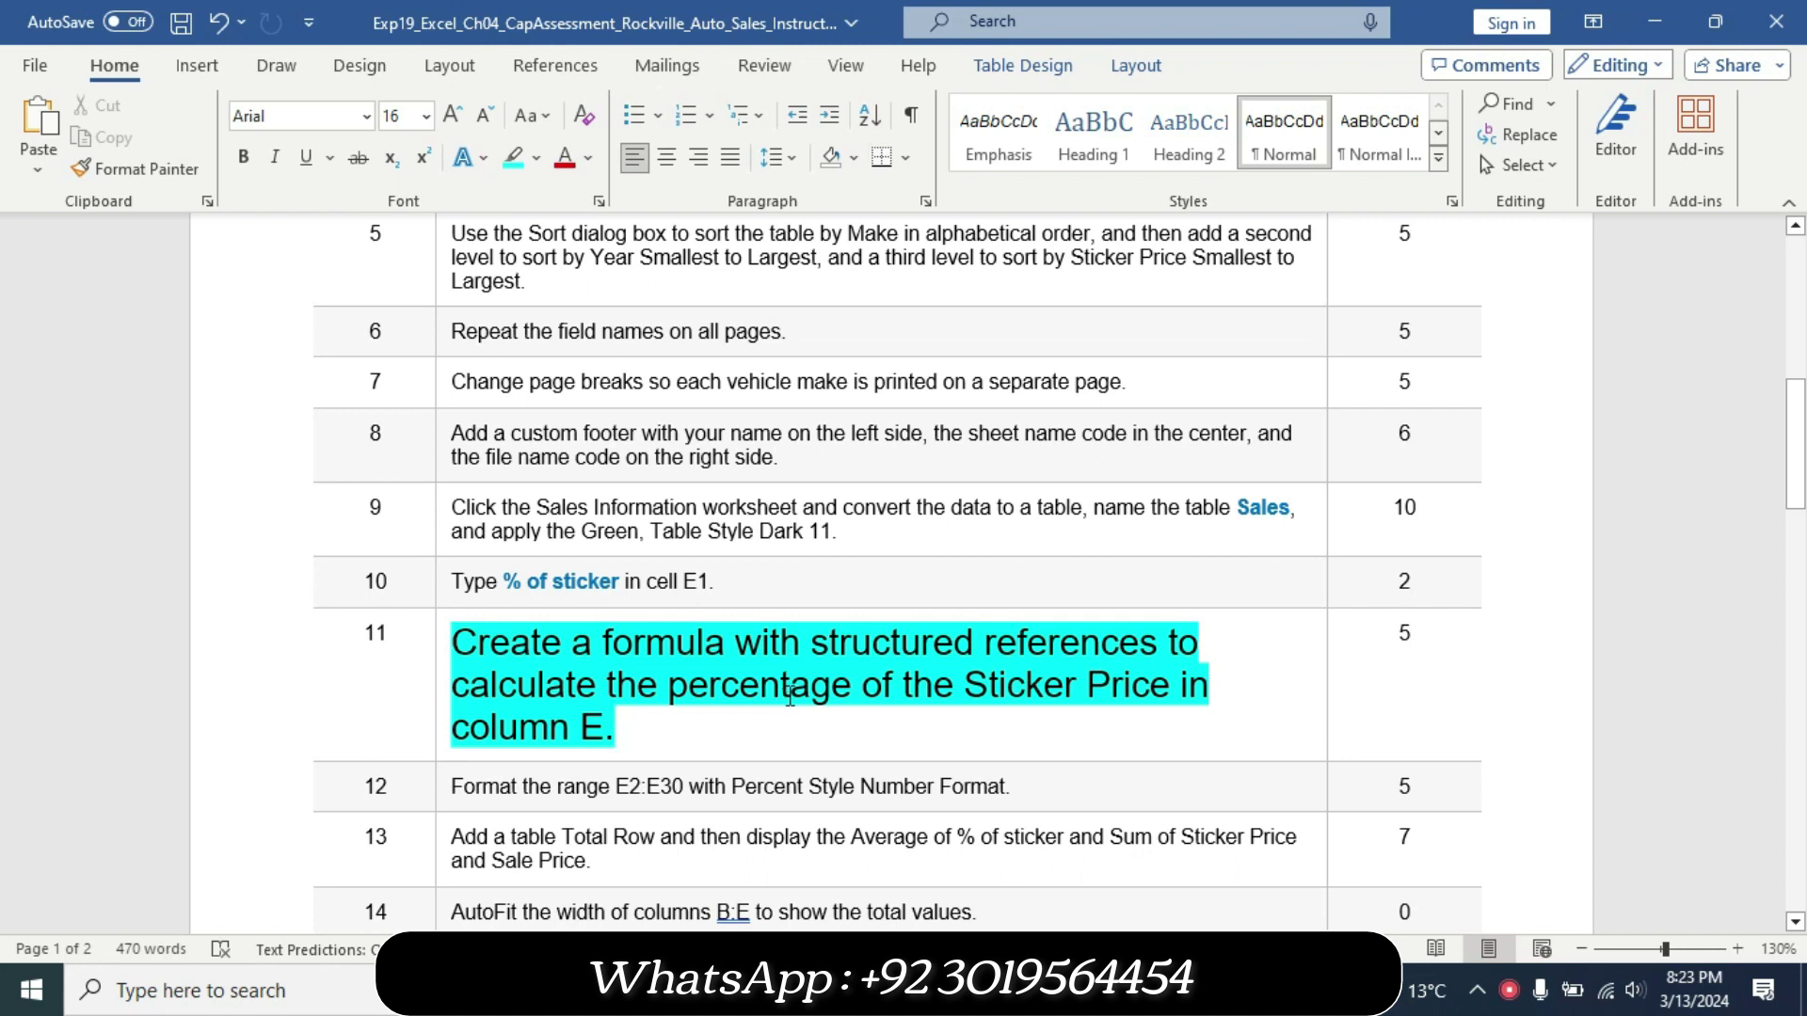
key("alt+Tab")
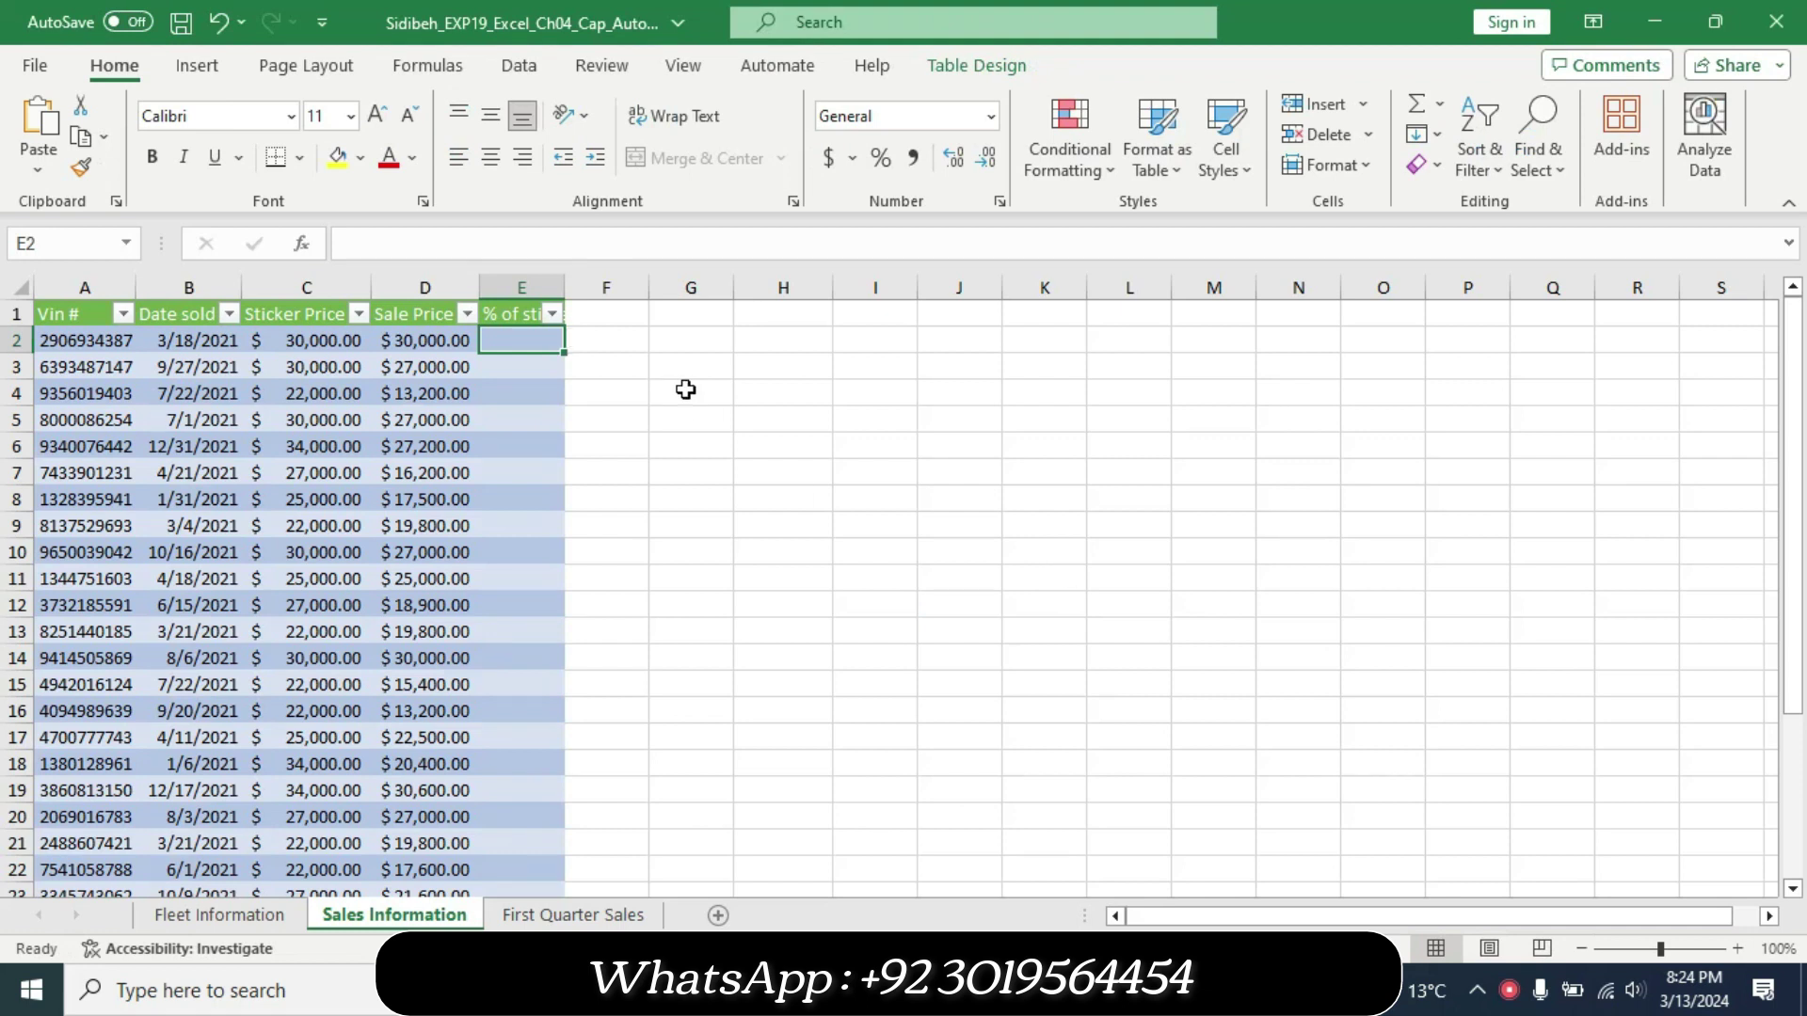
Enter =[@[Sale Price]]/[@[Sticker Price]] in E2 so it fills column E.
type("=")
left_click(442, 340)
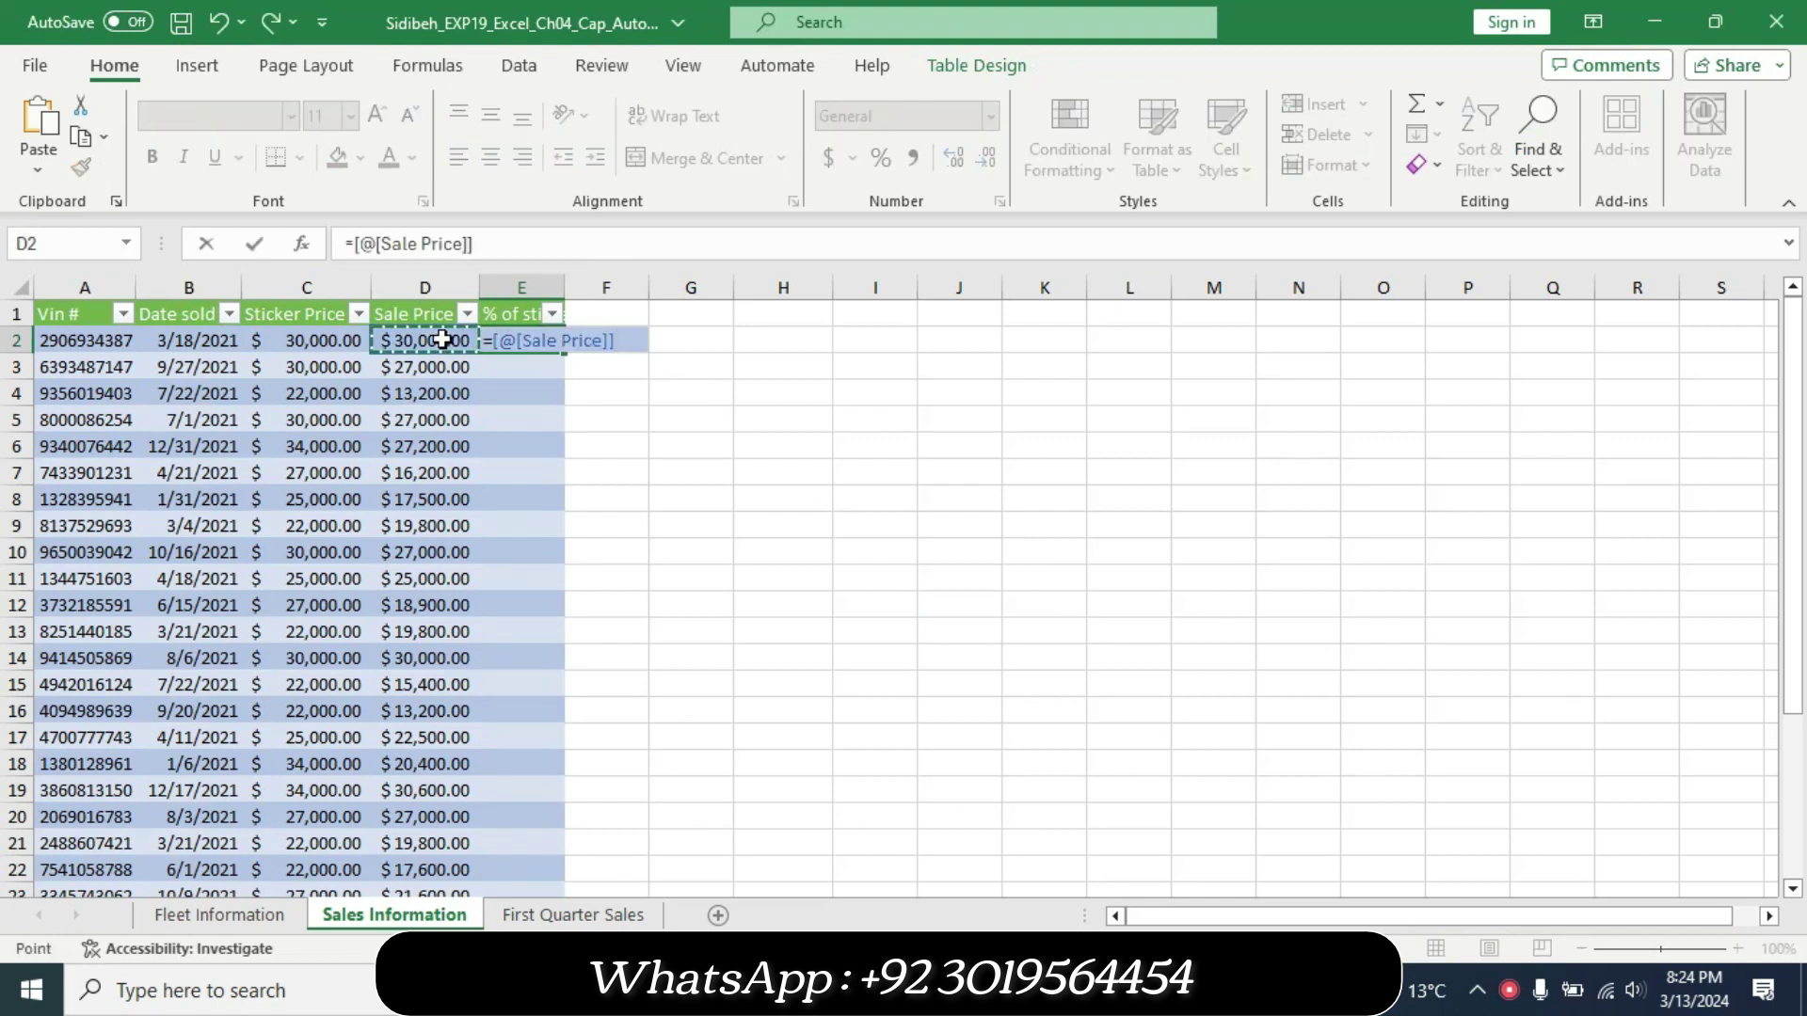
type("/")
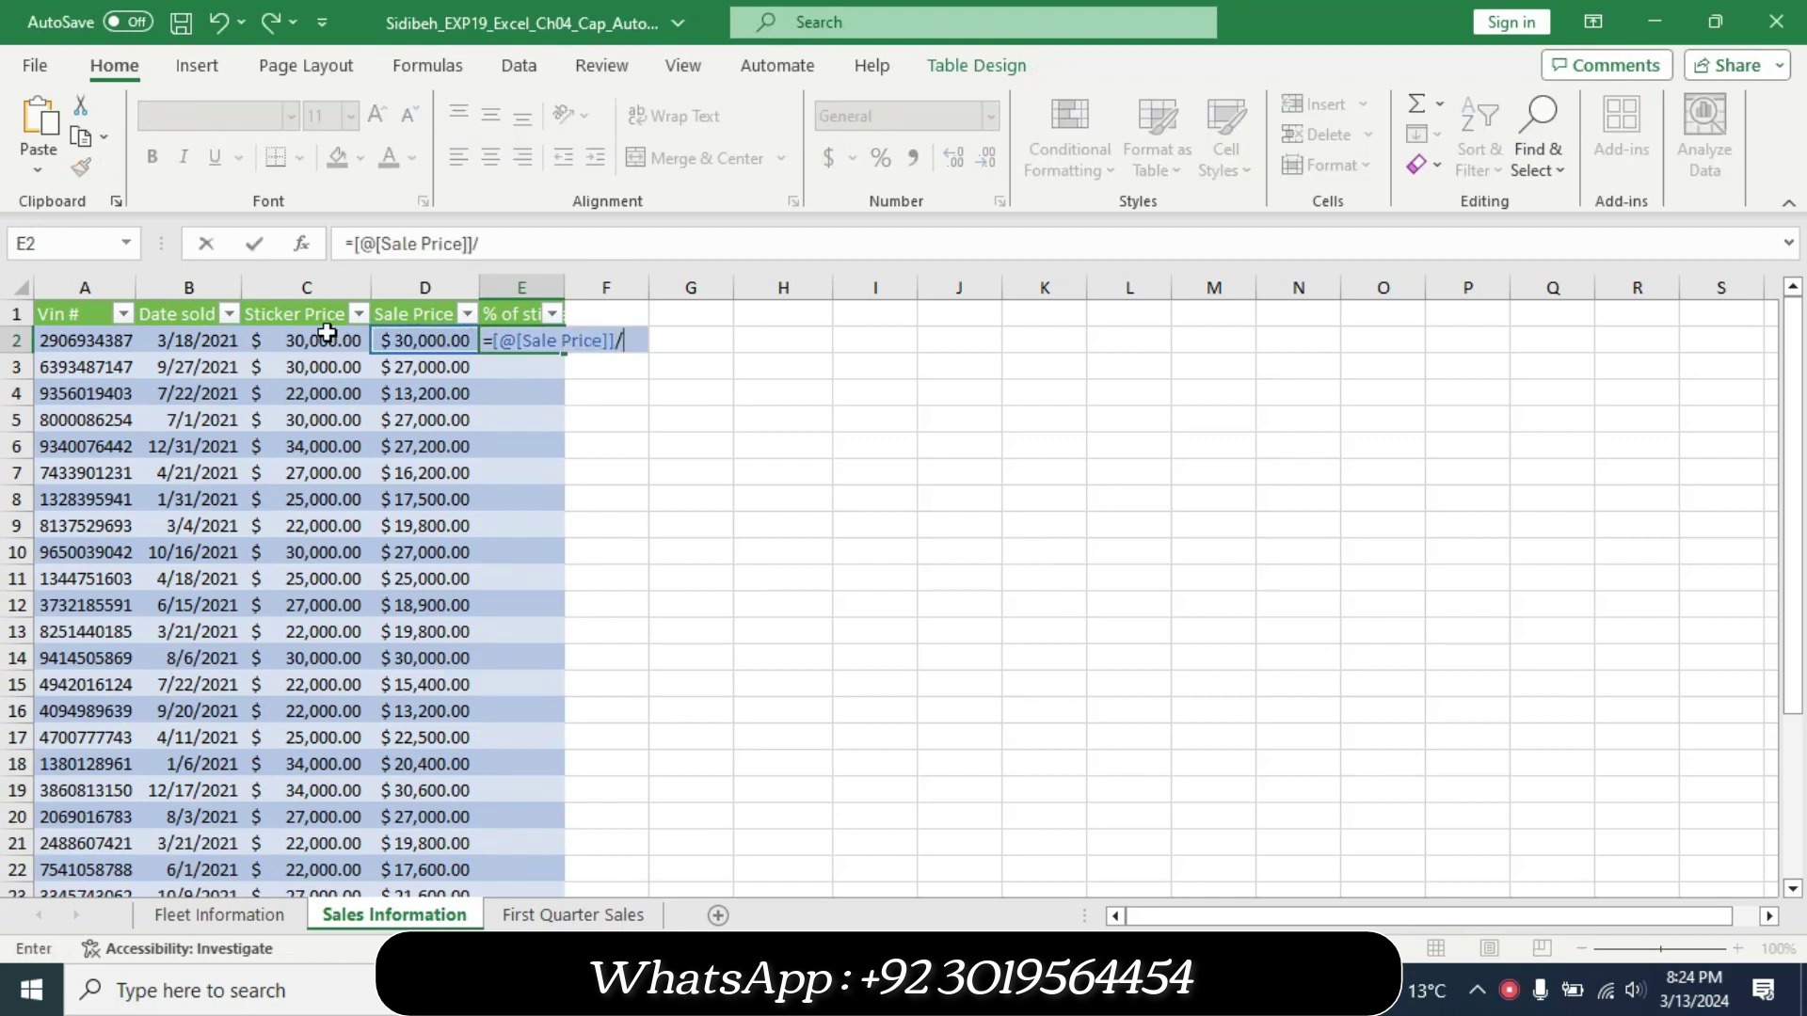
left_click(331, 338)
key("Return")
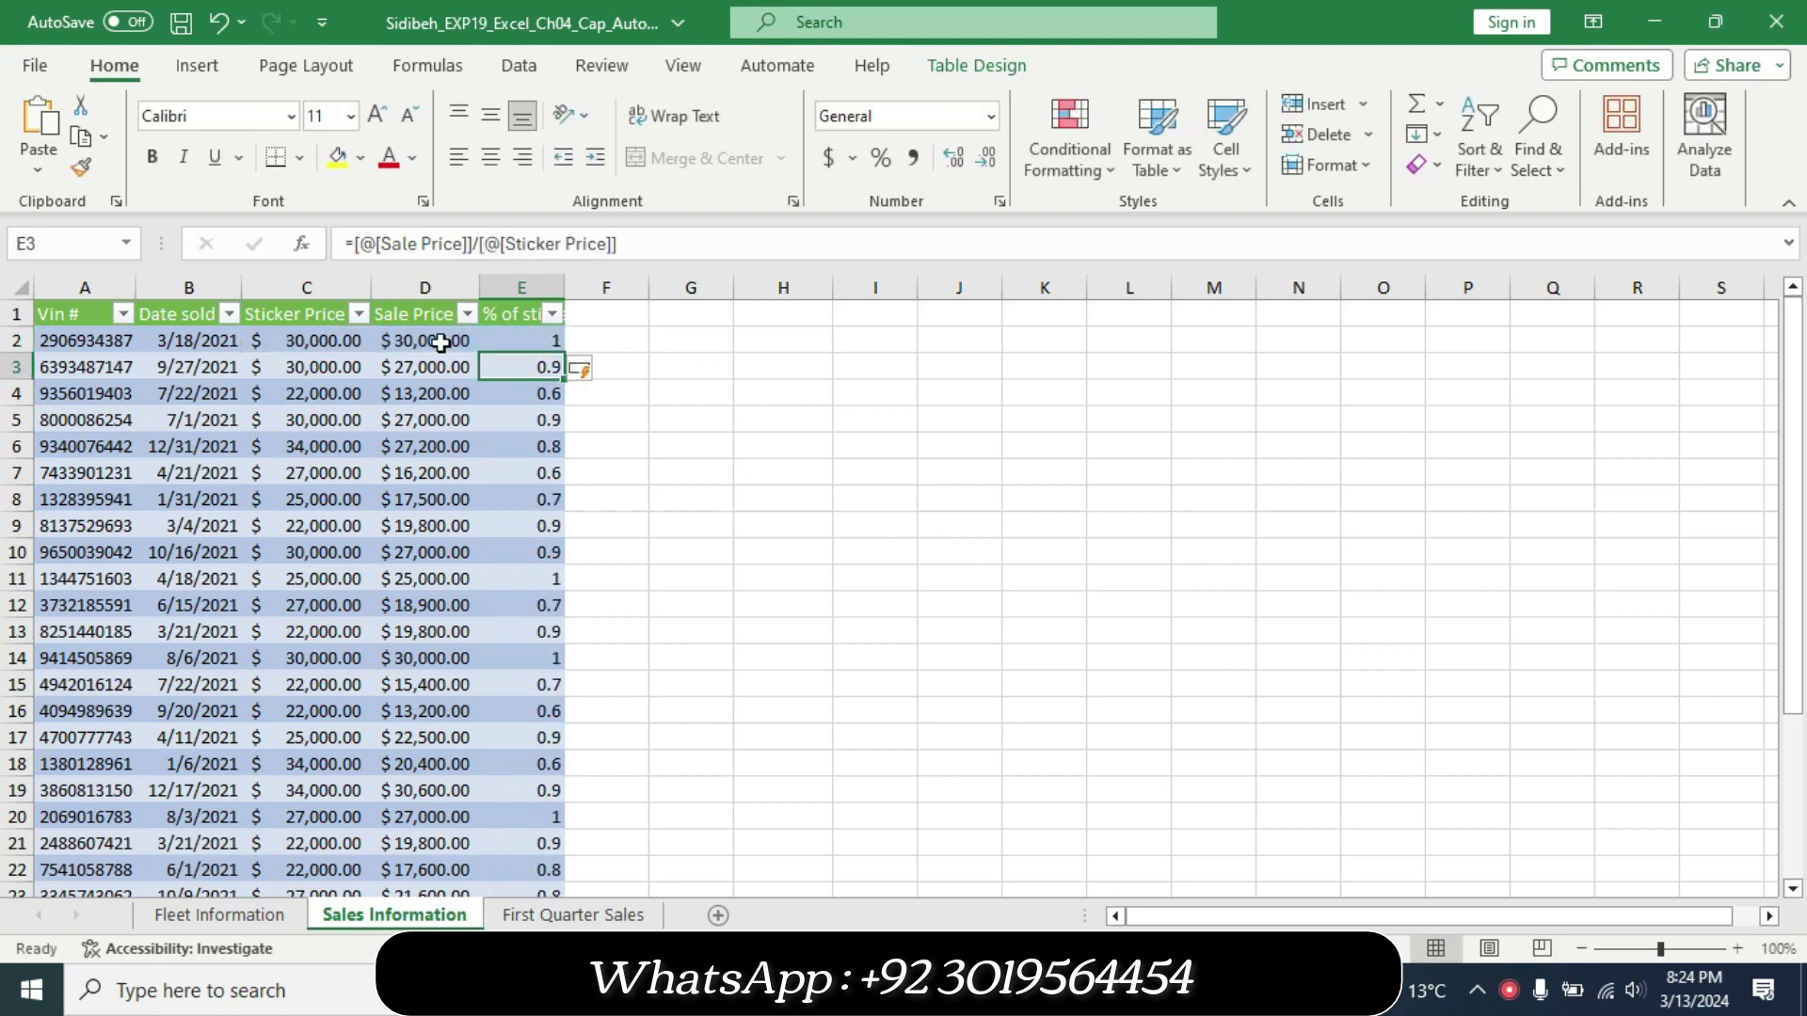
Verify the formula and results in E2, E3, E4 against the Sale Price in D3.
left_click(541, 344)
left_click(541, 393)
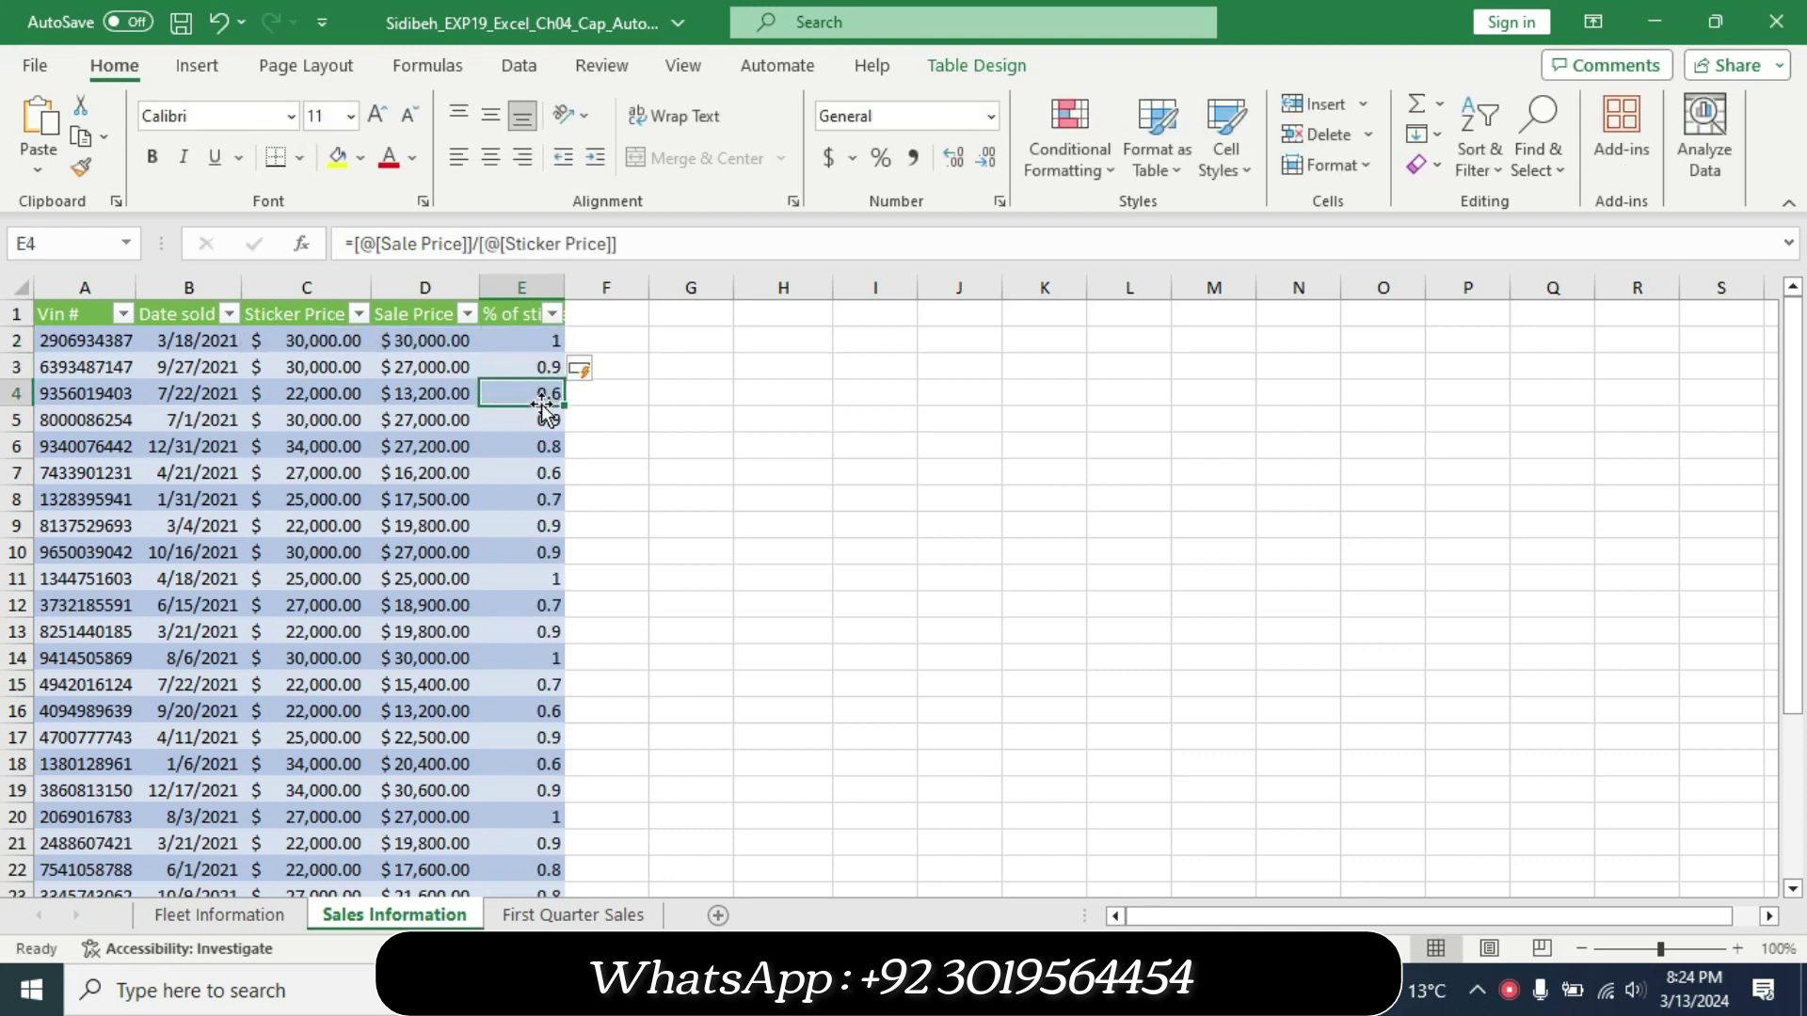
left_click(646, 399)
left_click(543, 340)
left_click(524, 367)
left_click(439, 361)
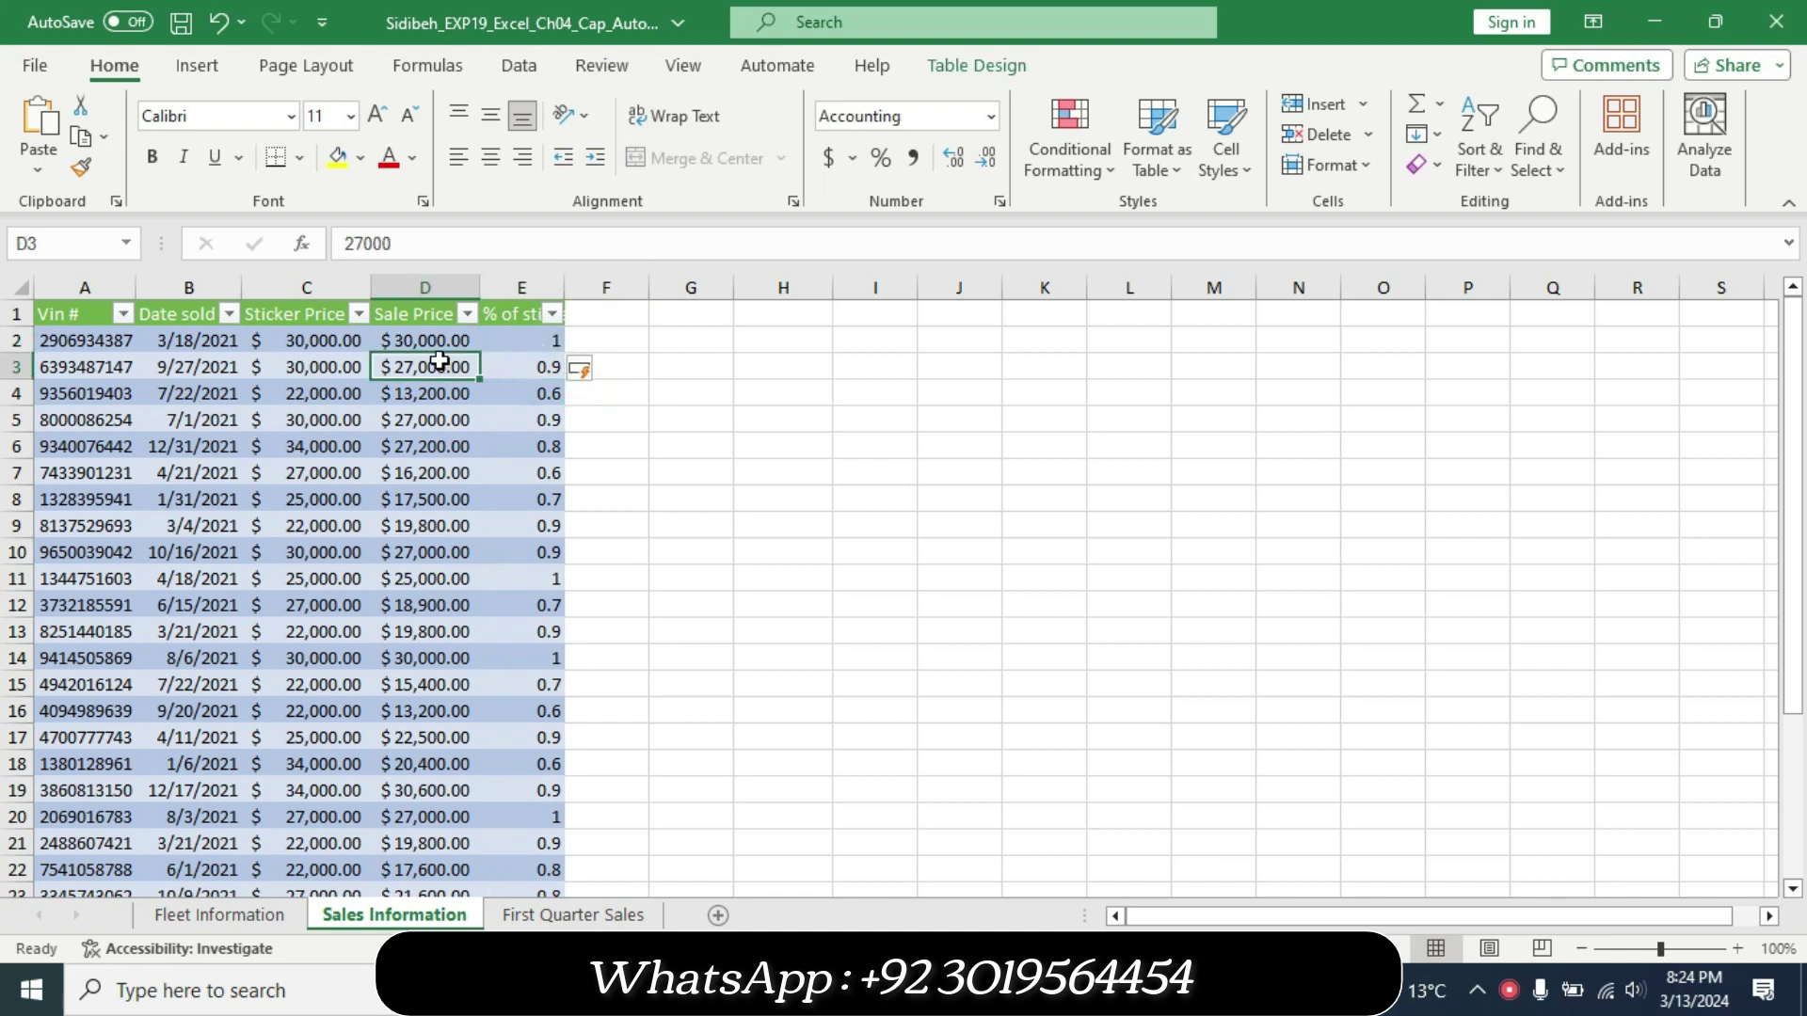
left_click(544, 337)
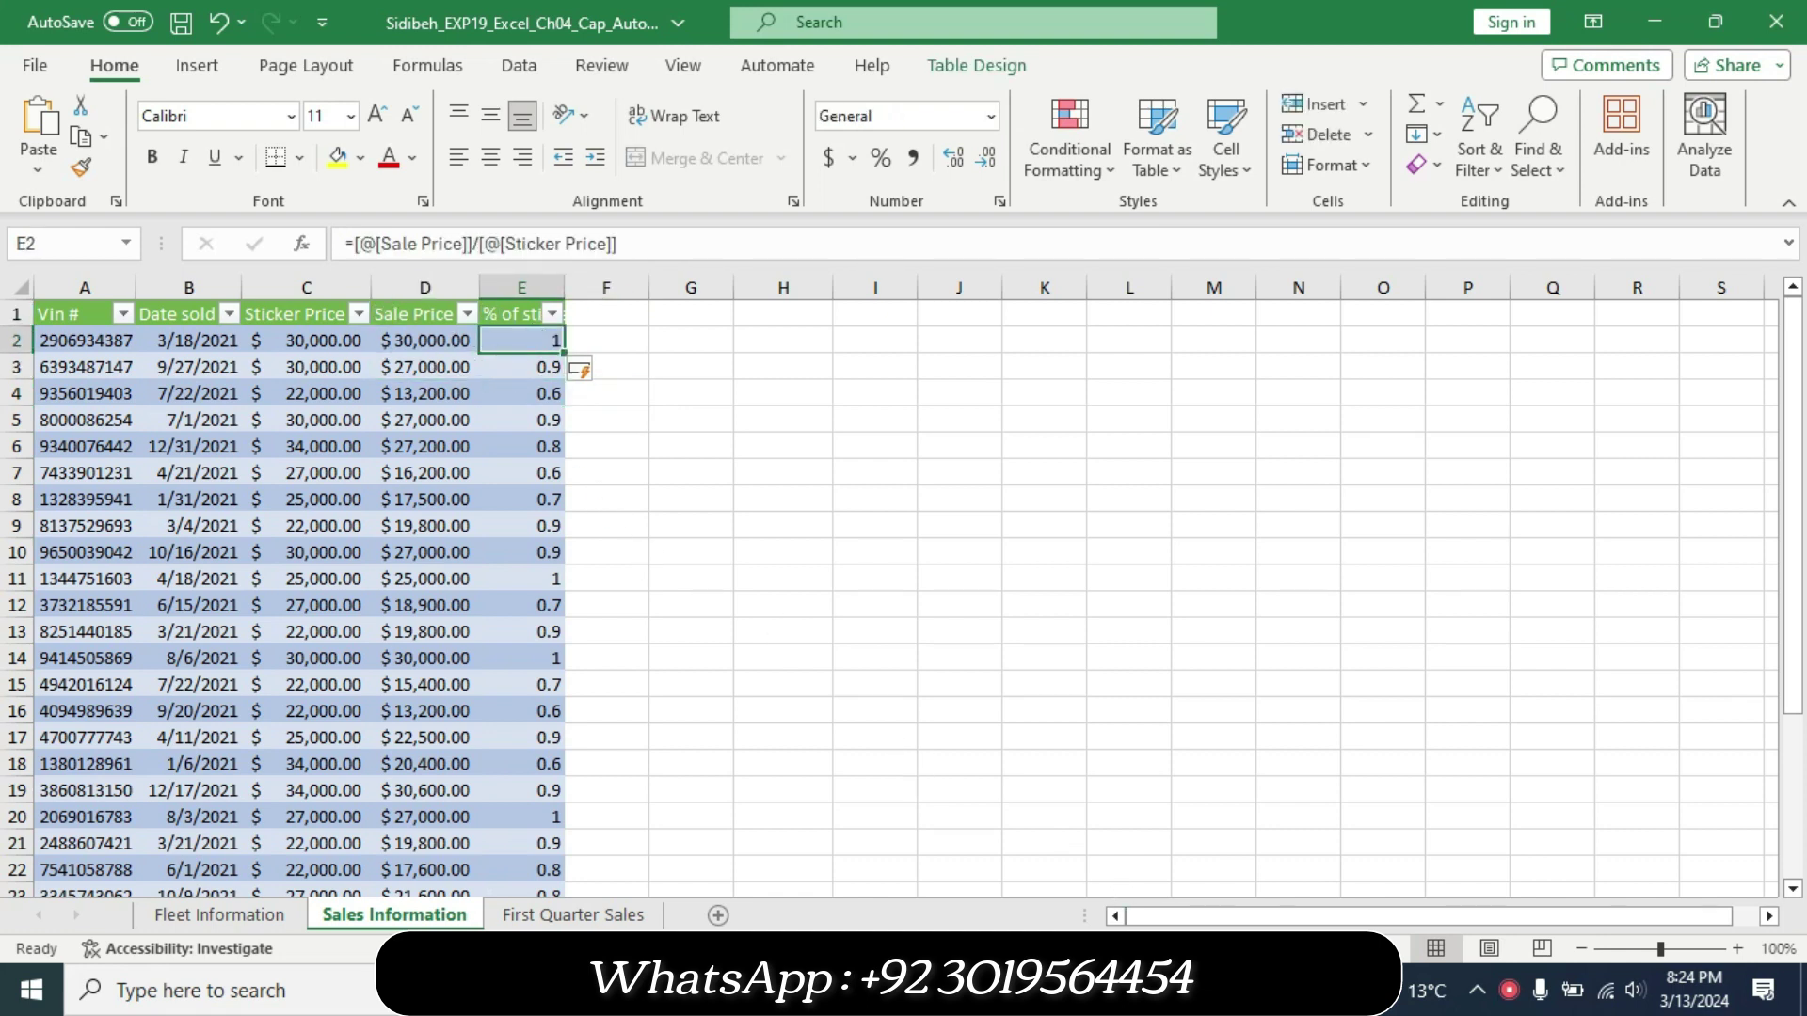
Set step 11 back to 9 pt text with no highlight.
key("alt+Tab")
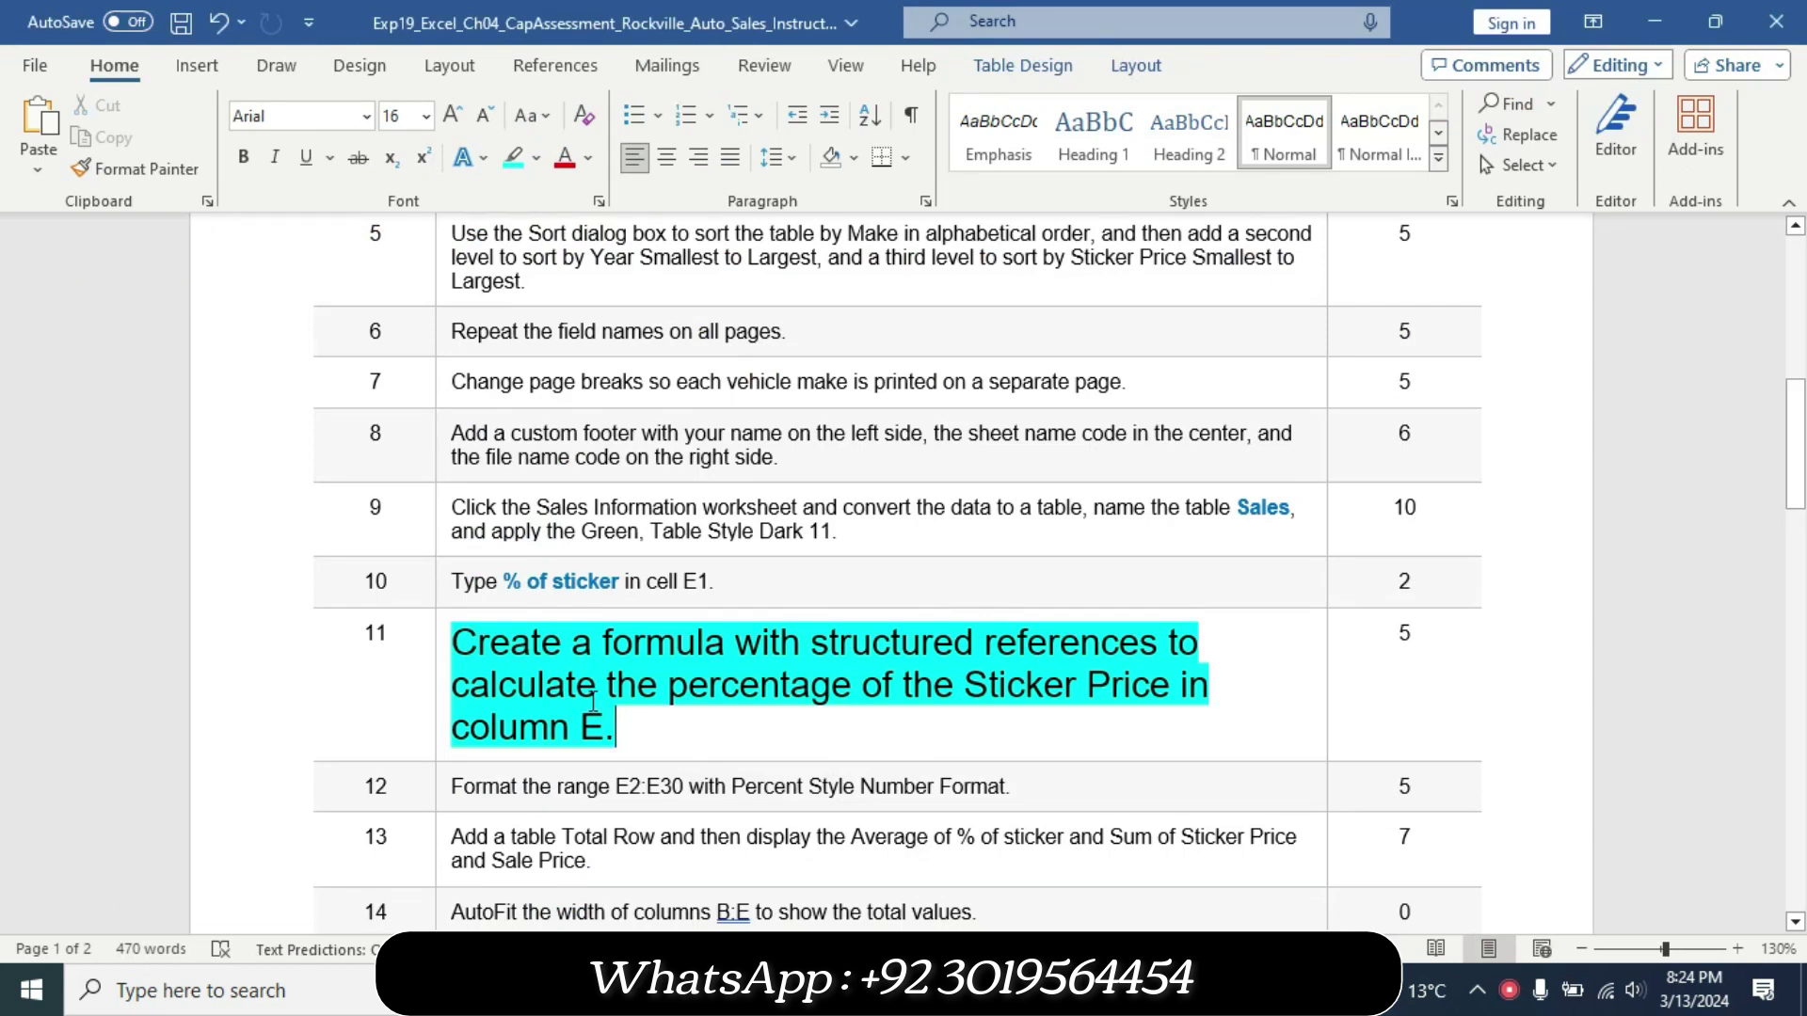
left_click(438, 755)
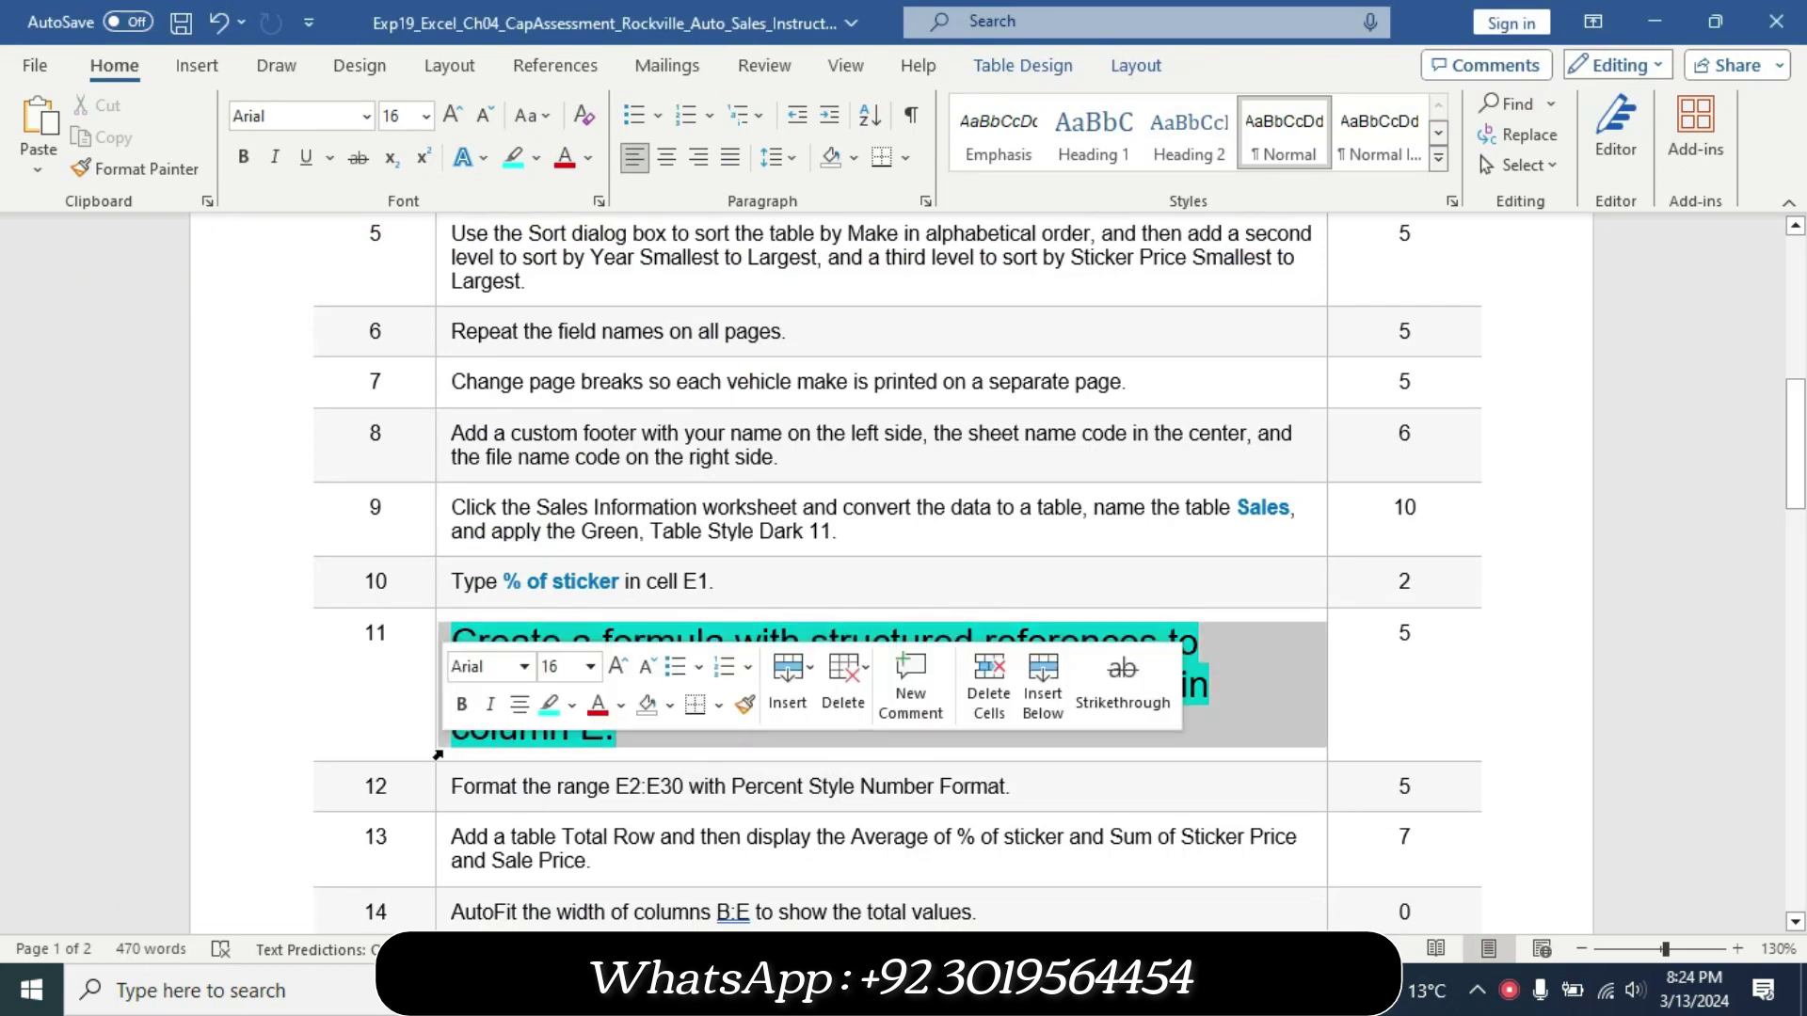
left_click(590, 666)
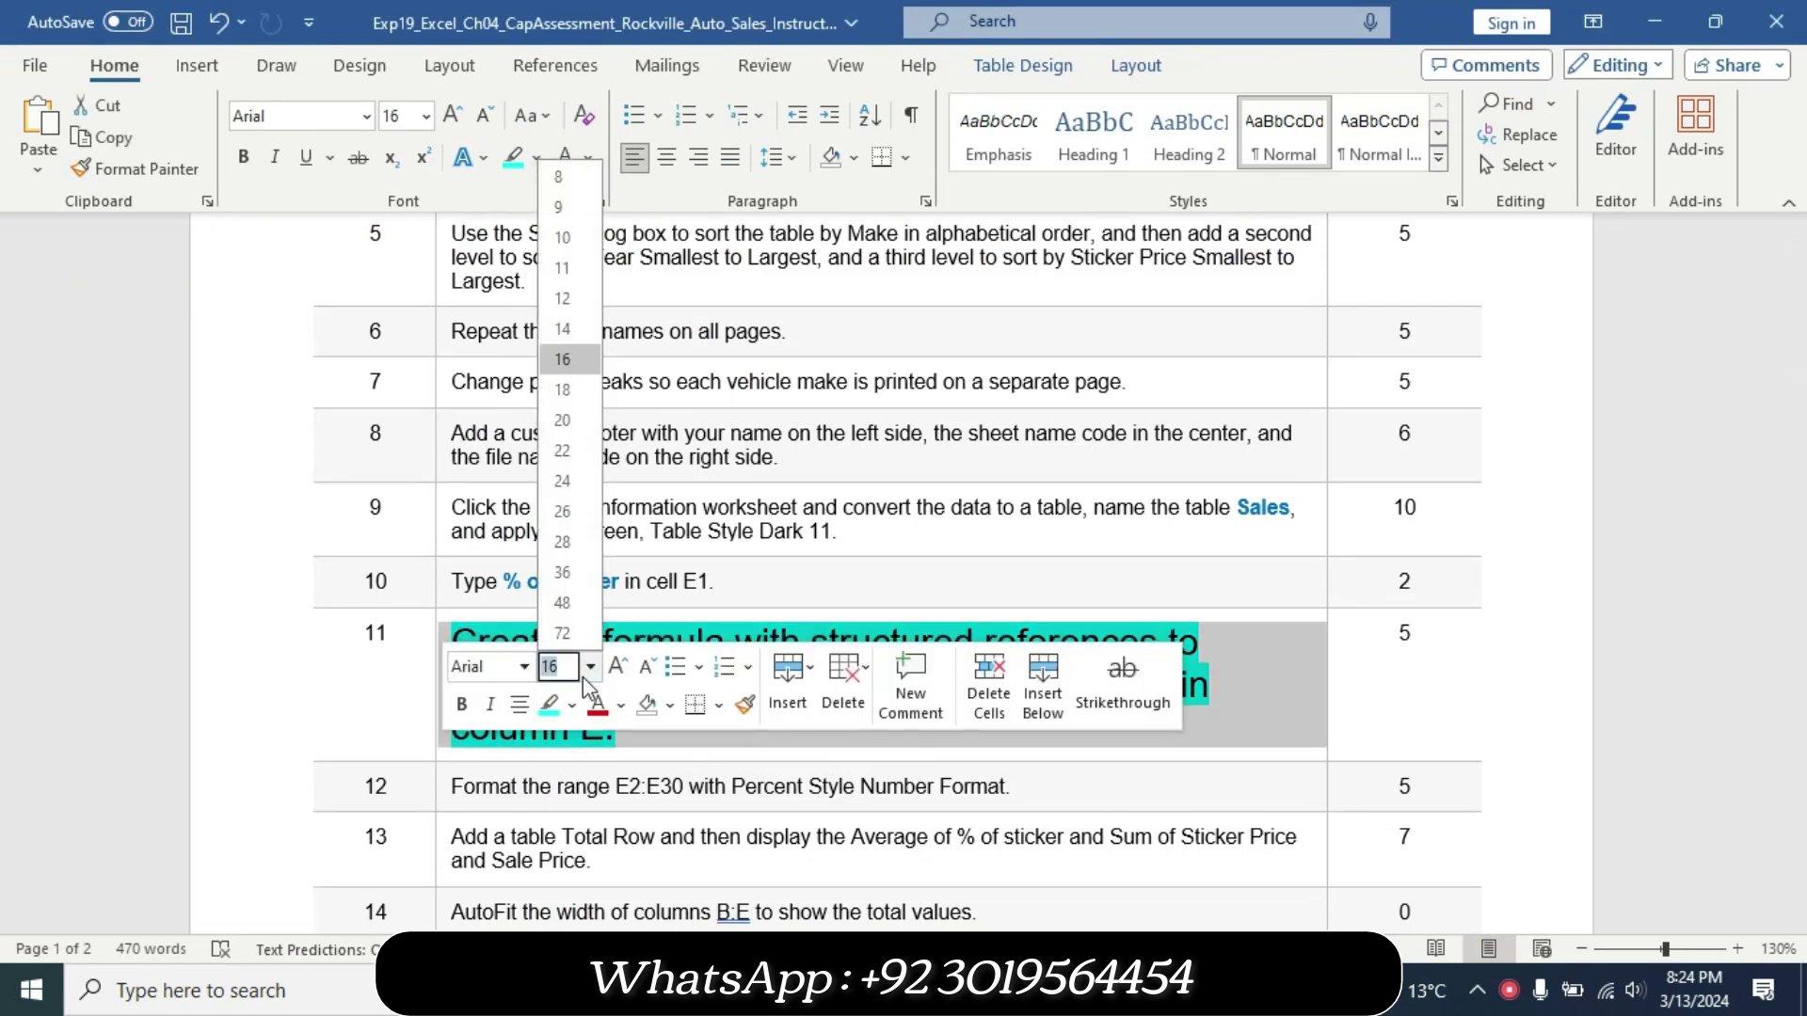
left_click(557, 208)
left_click(536, 158)
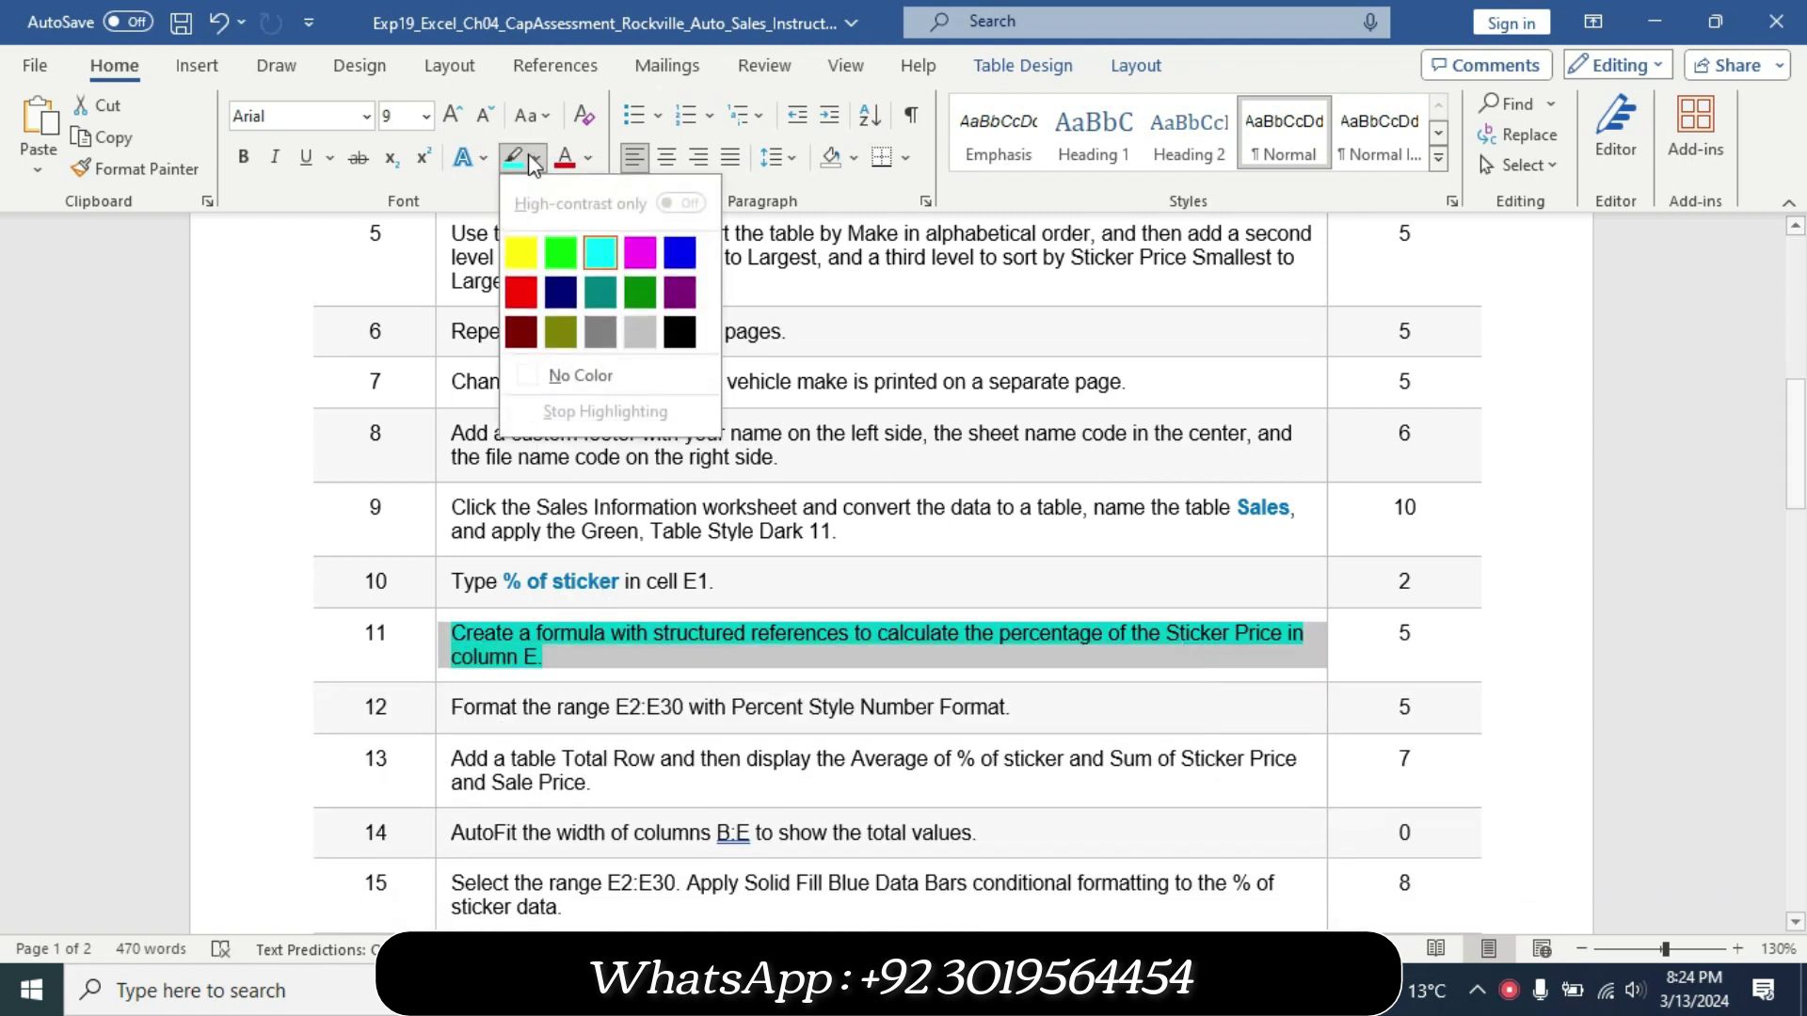
left_click(579, 377)
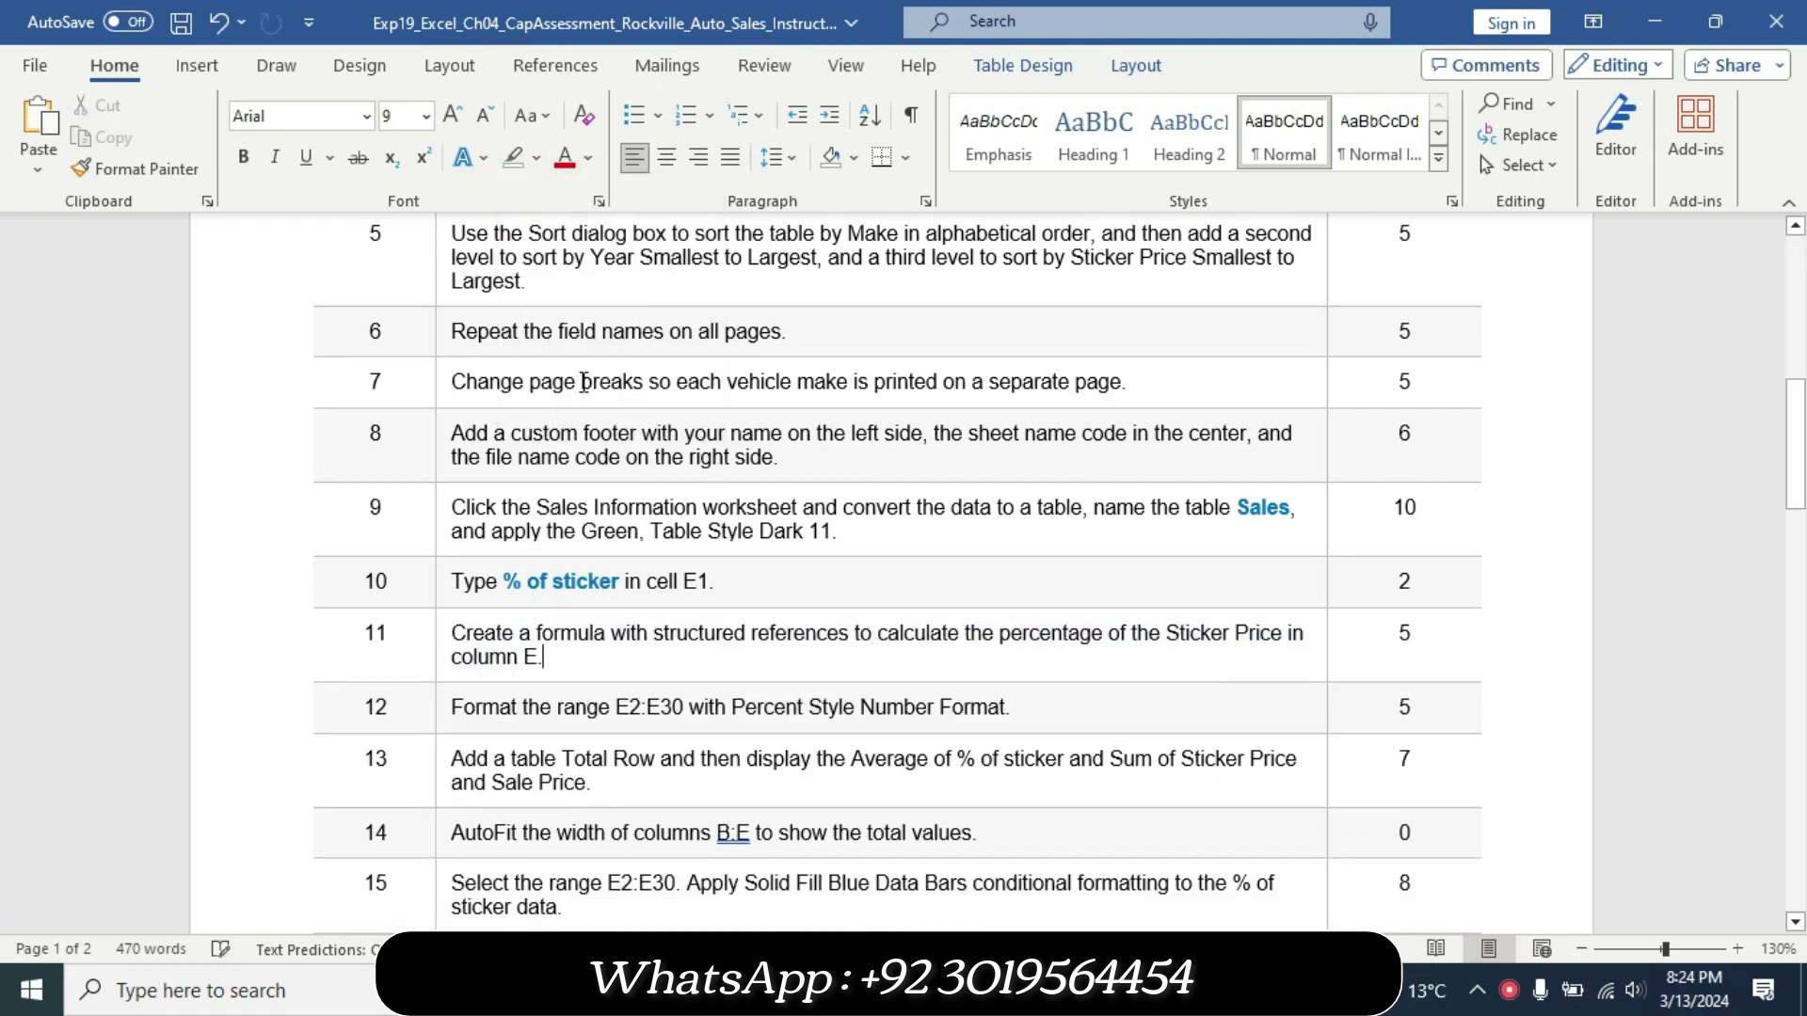
Make step 12 14 pt with yellow highlight and mark its E2:E30 range.
left_click(440, 729)
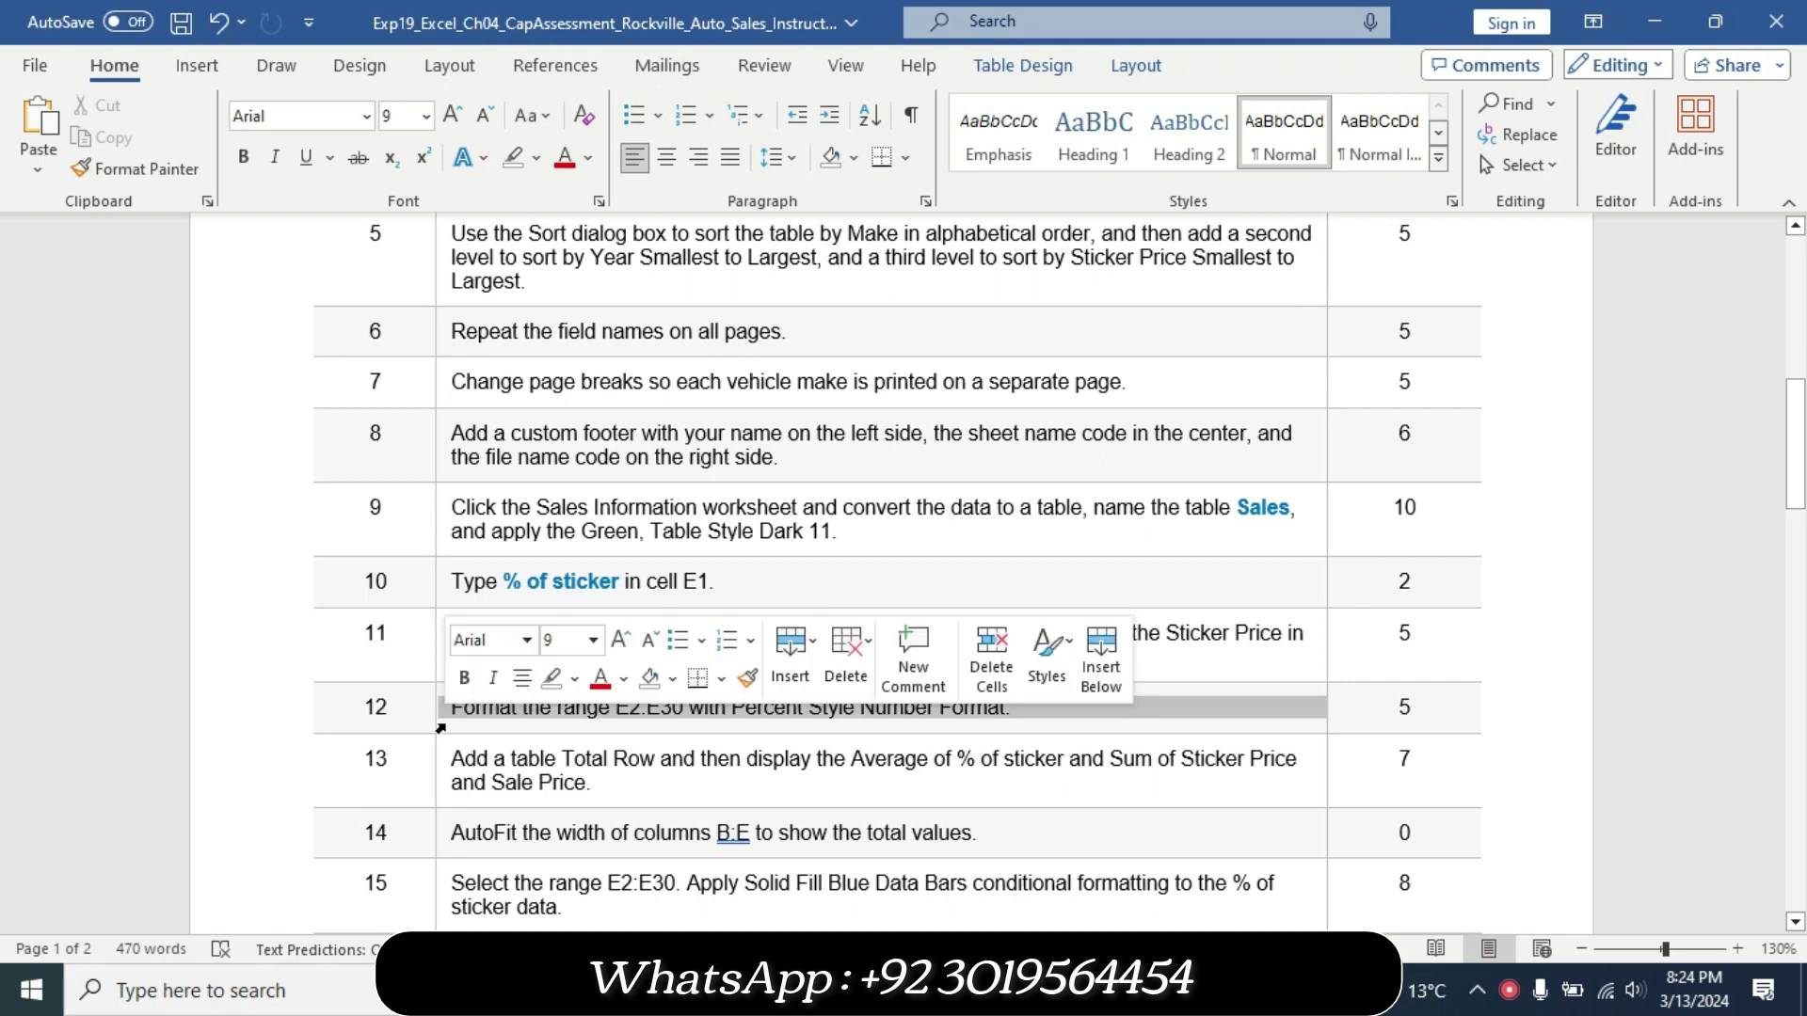
left_click(593, 640)
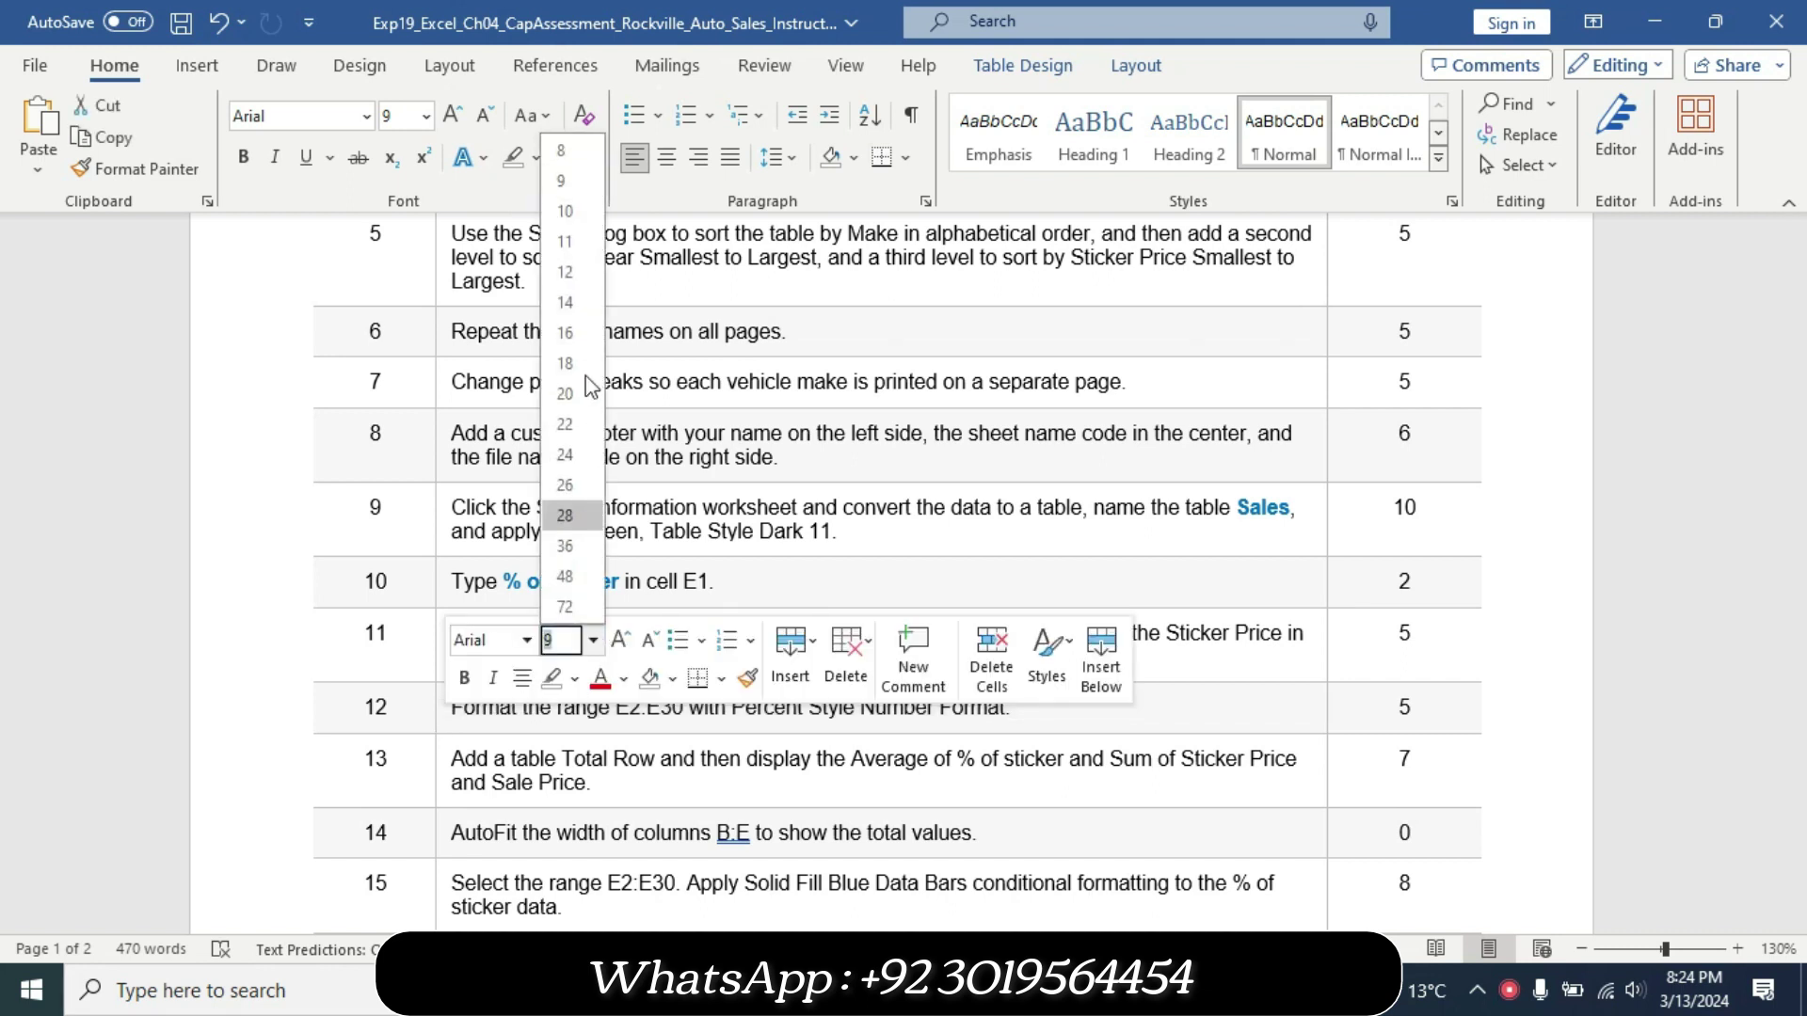
left_click(571, 296)
left_click(539, 160)
left_click(529, 250)
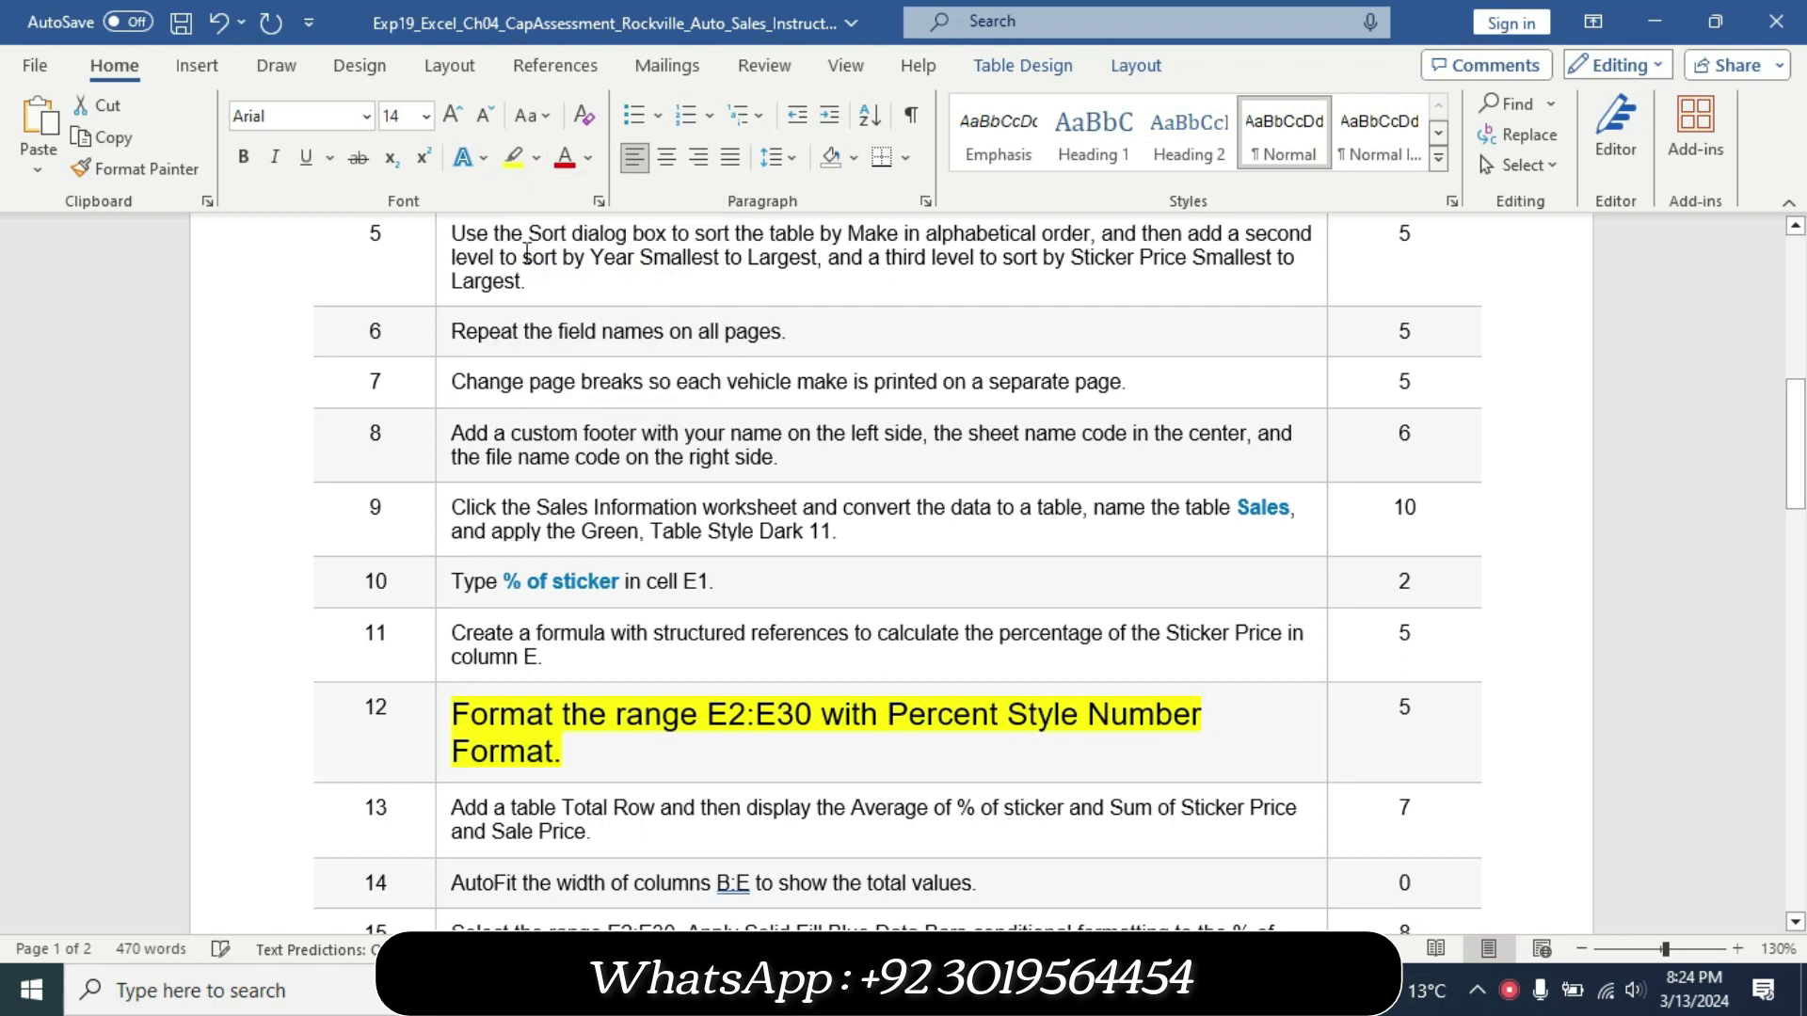
left_click_drag(1793, 470, 1793, 487)
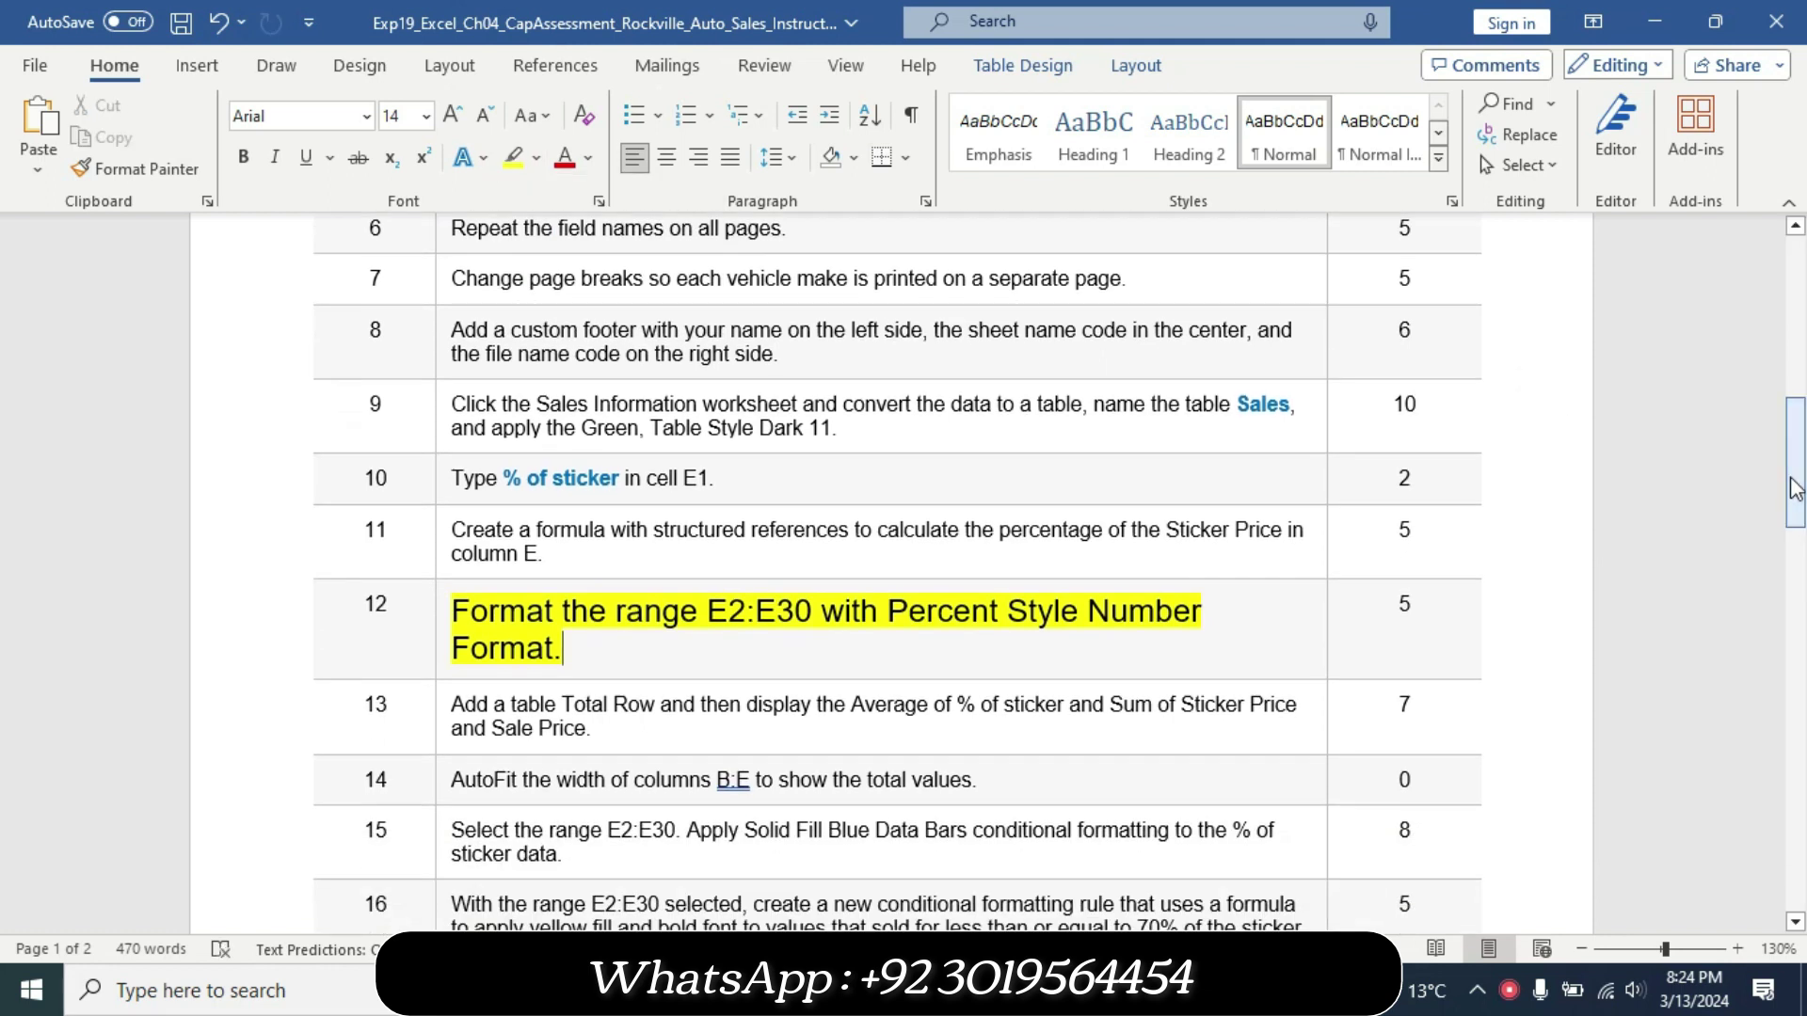
left_click_drag(708, 625, 789, 626)
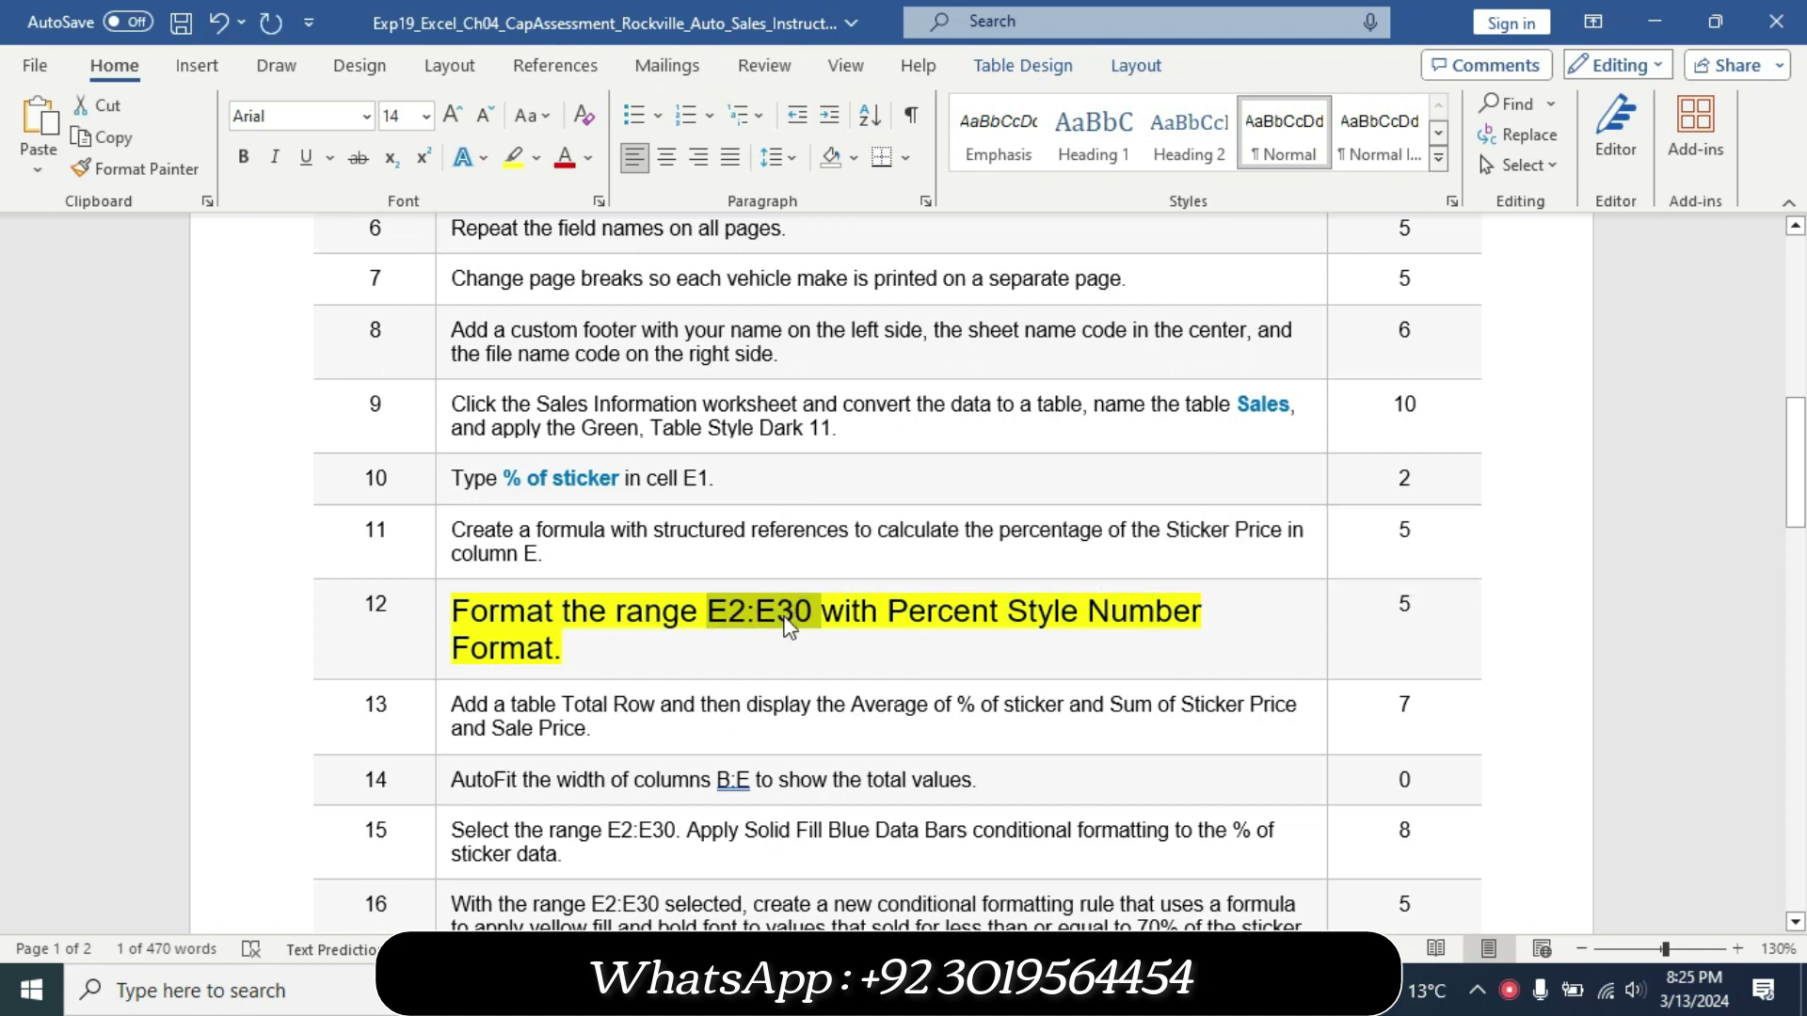
Select E2:E30 in Excel through the Name Box.
key("alt+Tab")
left_click(74, 245)
type("E2:E30")
key("Return")
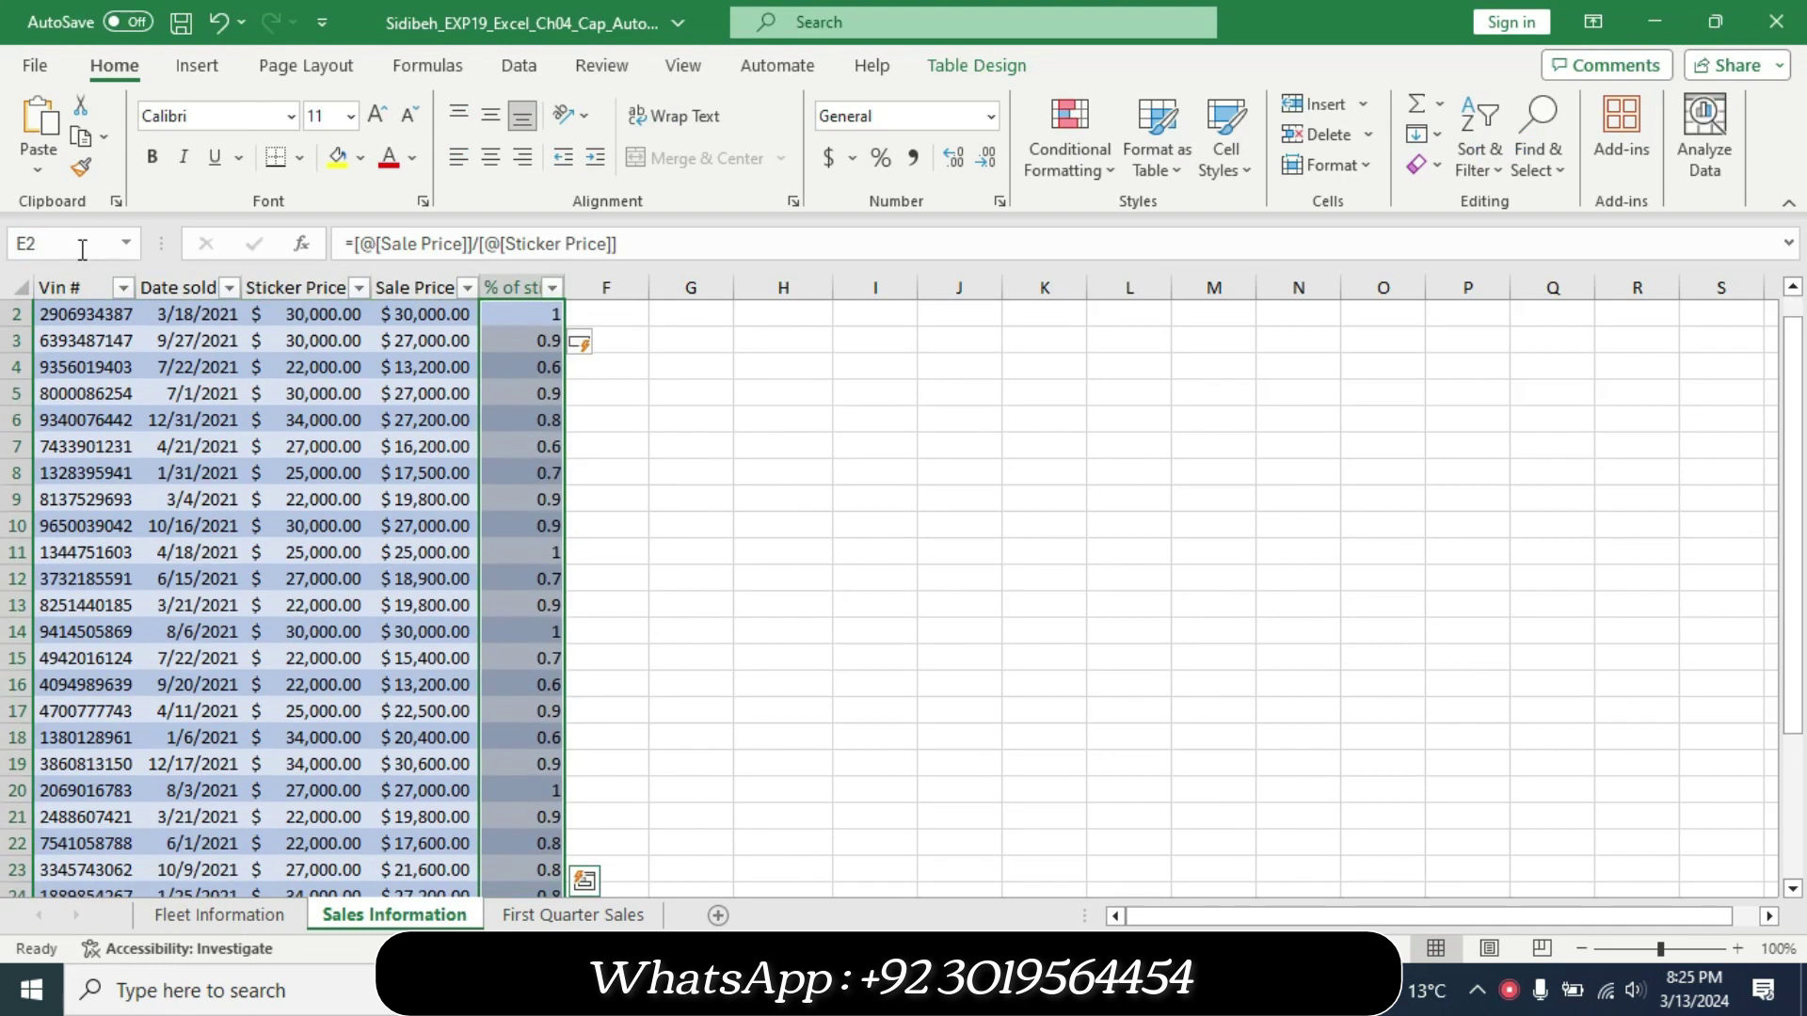
Apply Percent Style to E2:E30 so ratios show as 100%, 90%, 60%.
key("alt+Tab")
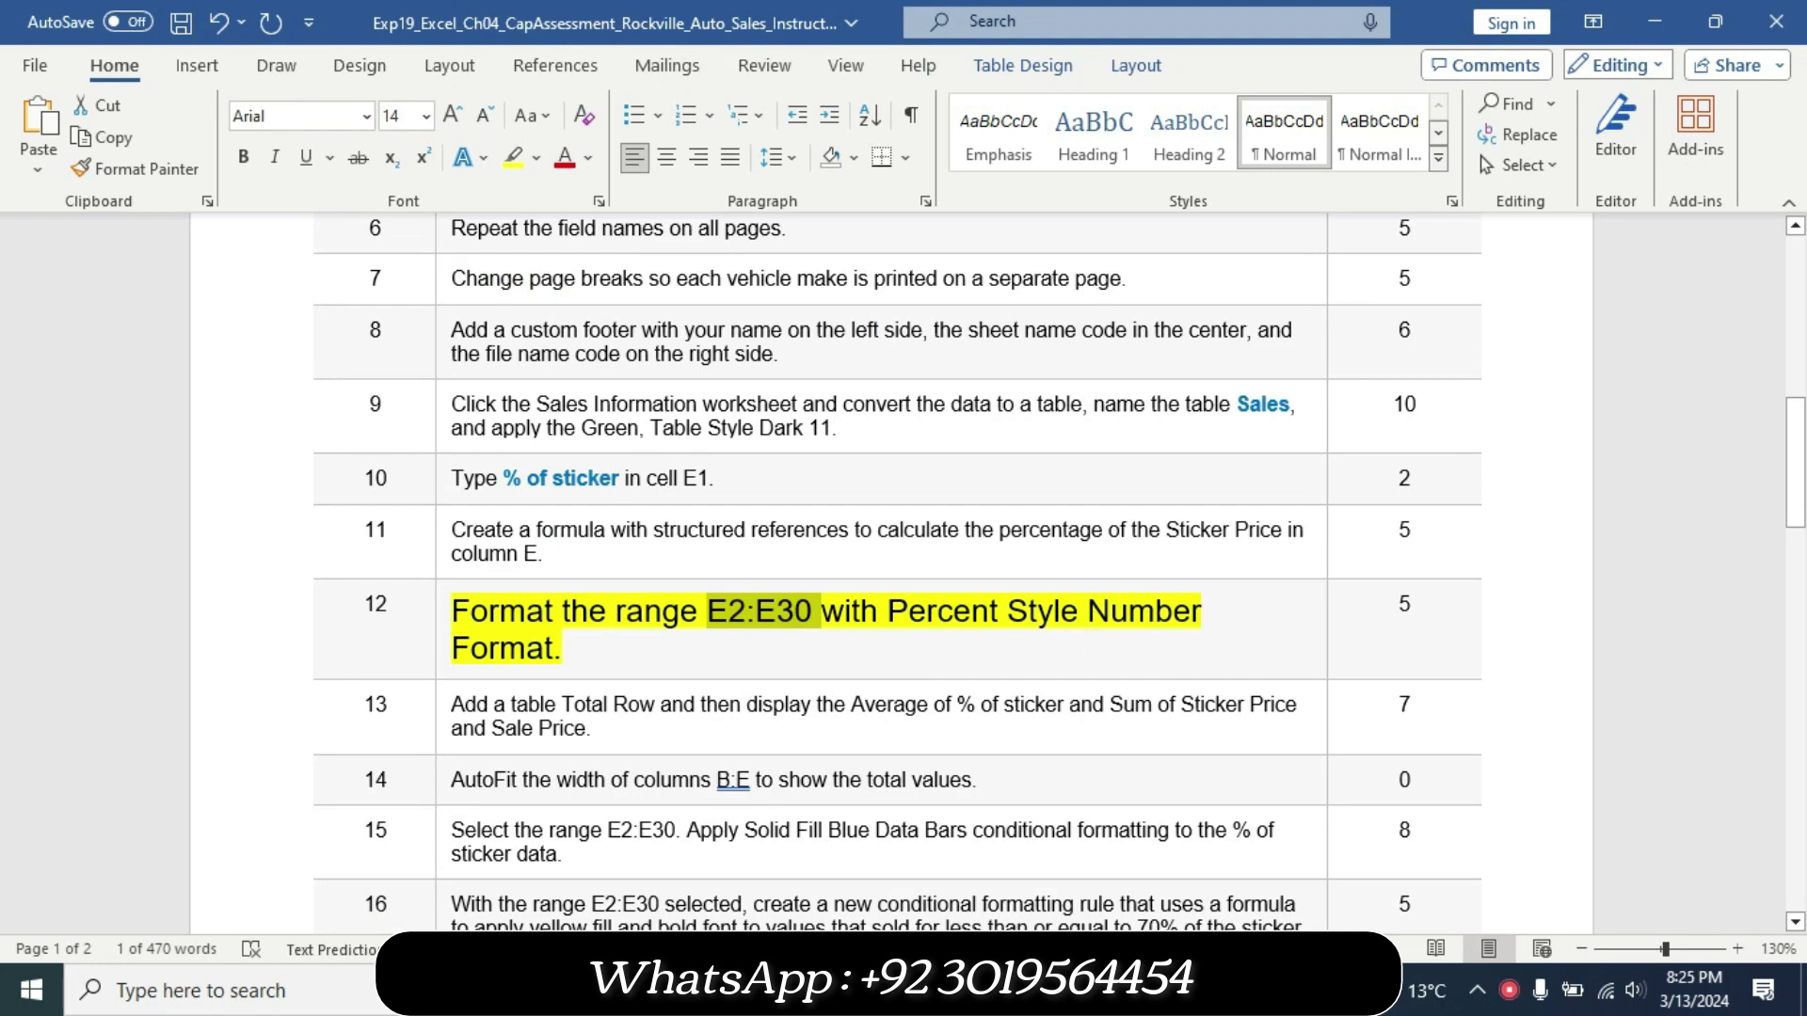
key("alt+Tab")
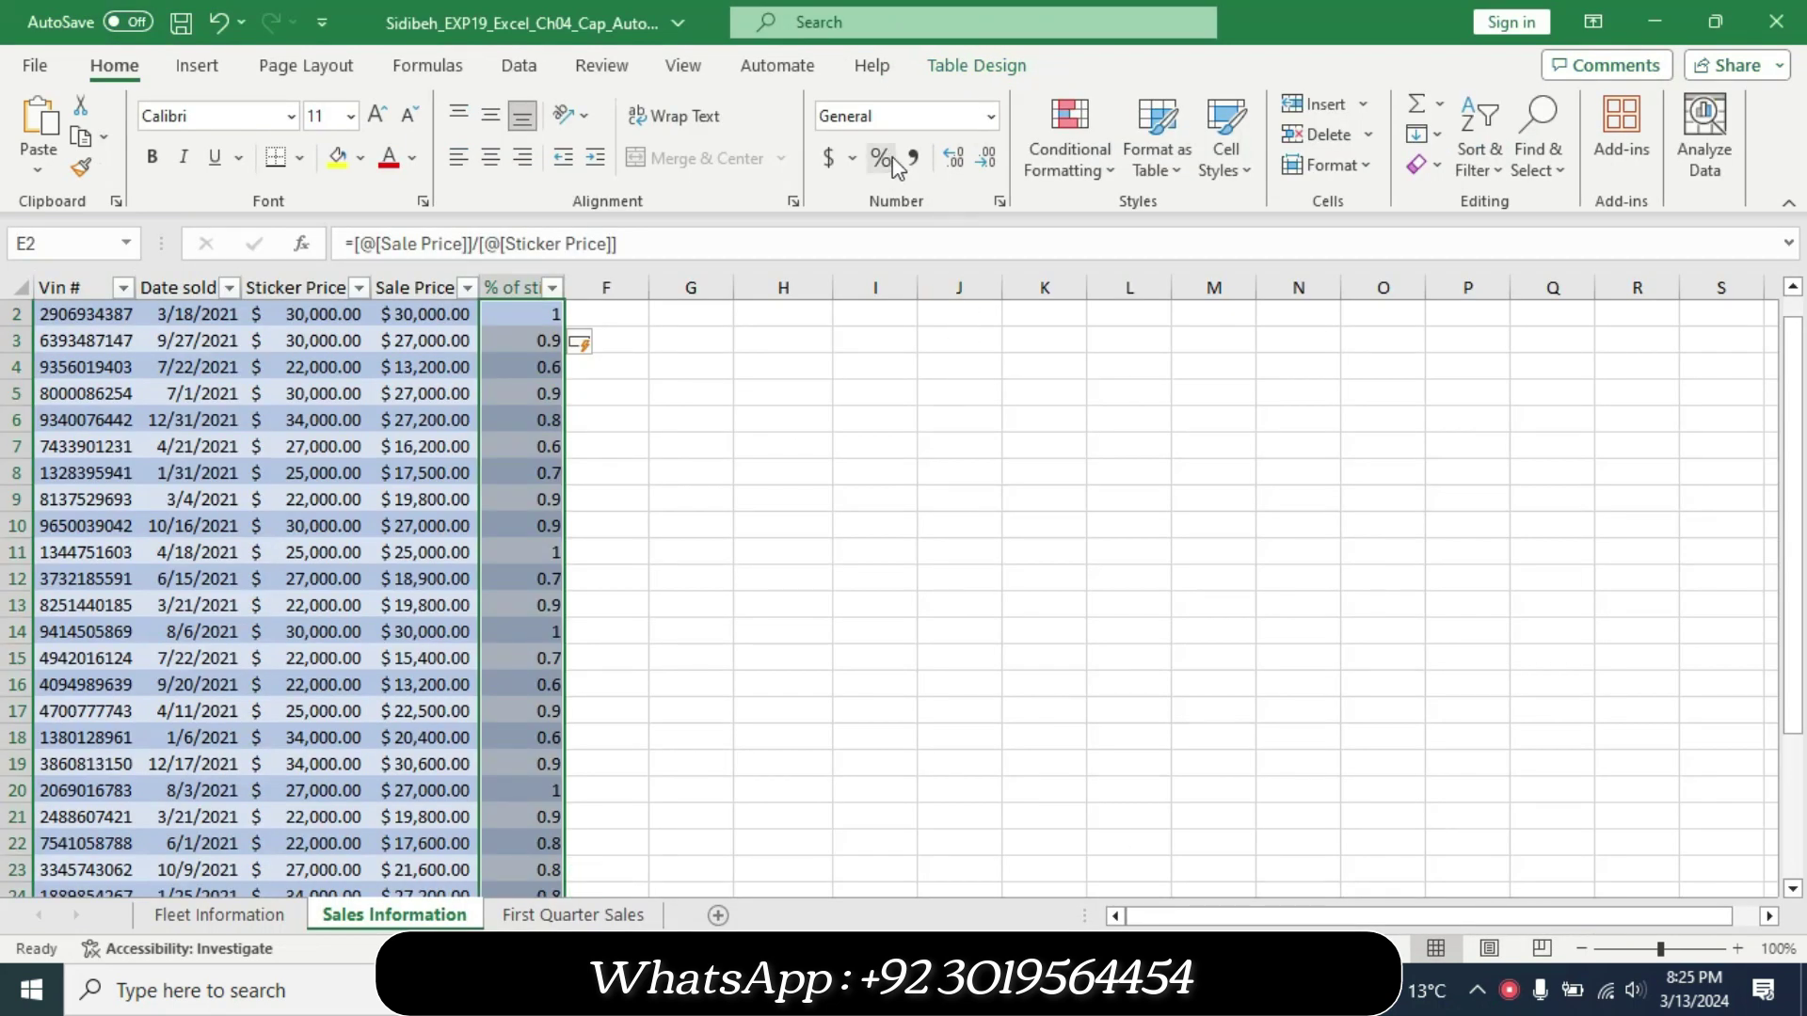
left_click(885, 160)
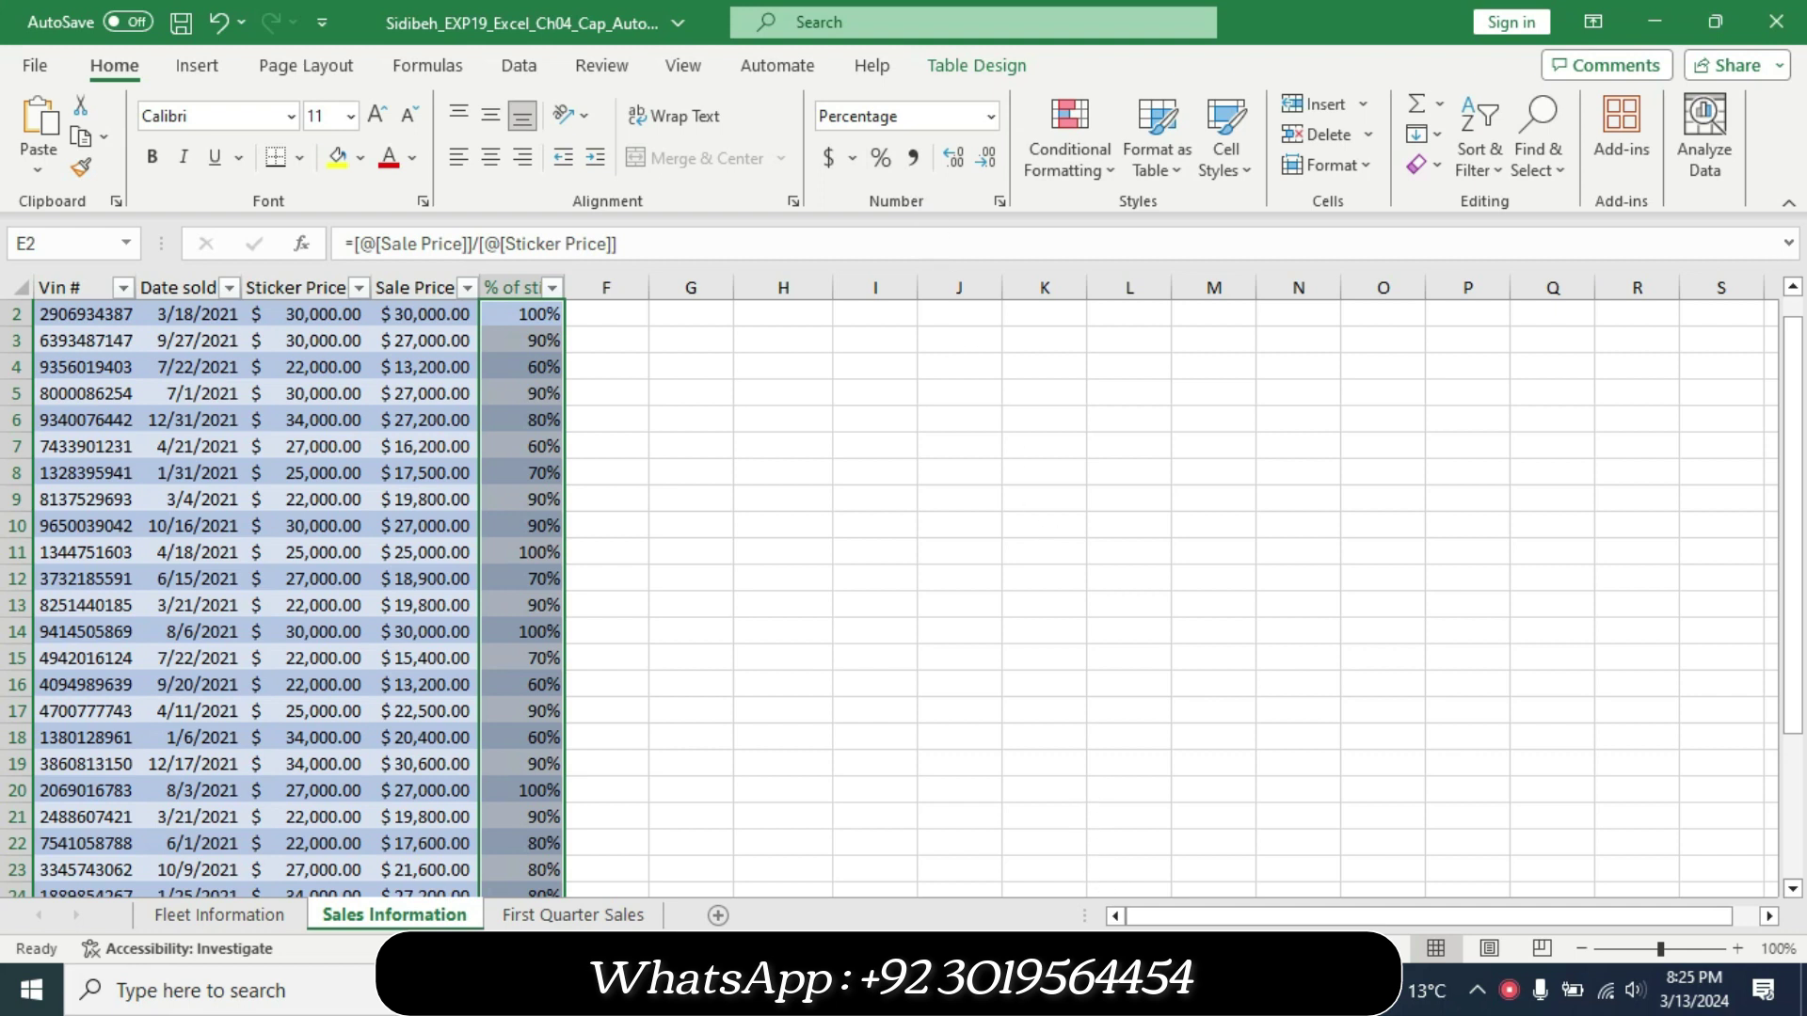
key("alt+Tab")
mouse_move(1792, 450)
left_mouse_down()
mouse_move(1790, 541)
mouse_move(1786, 371)
left_mouse_up()
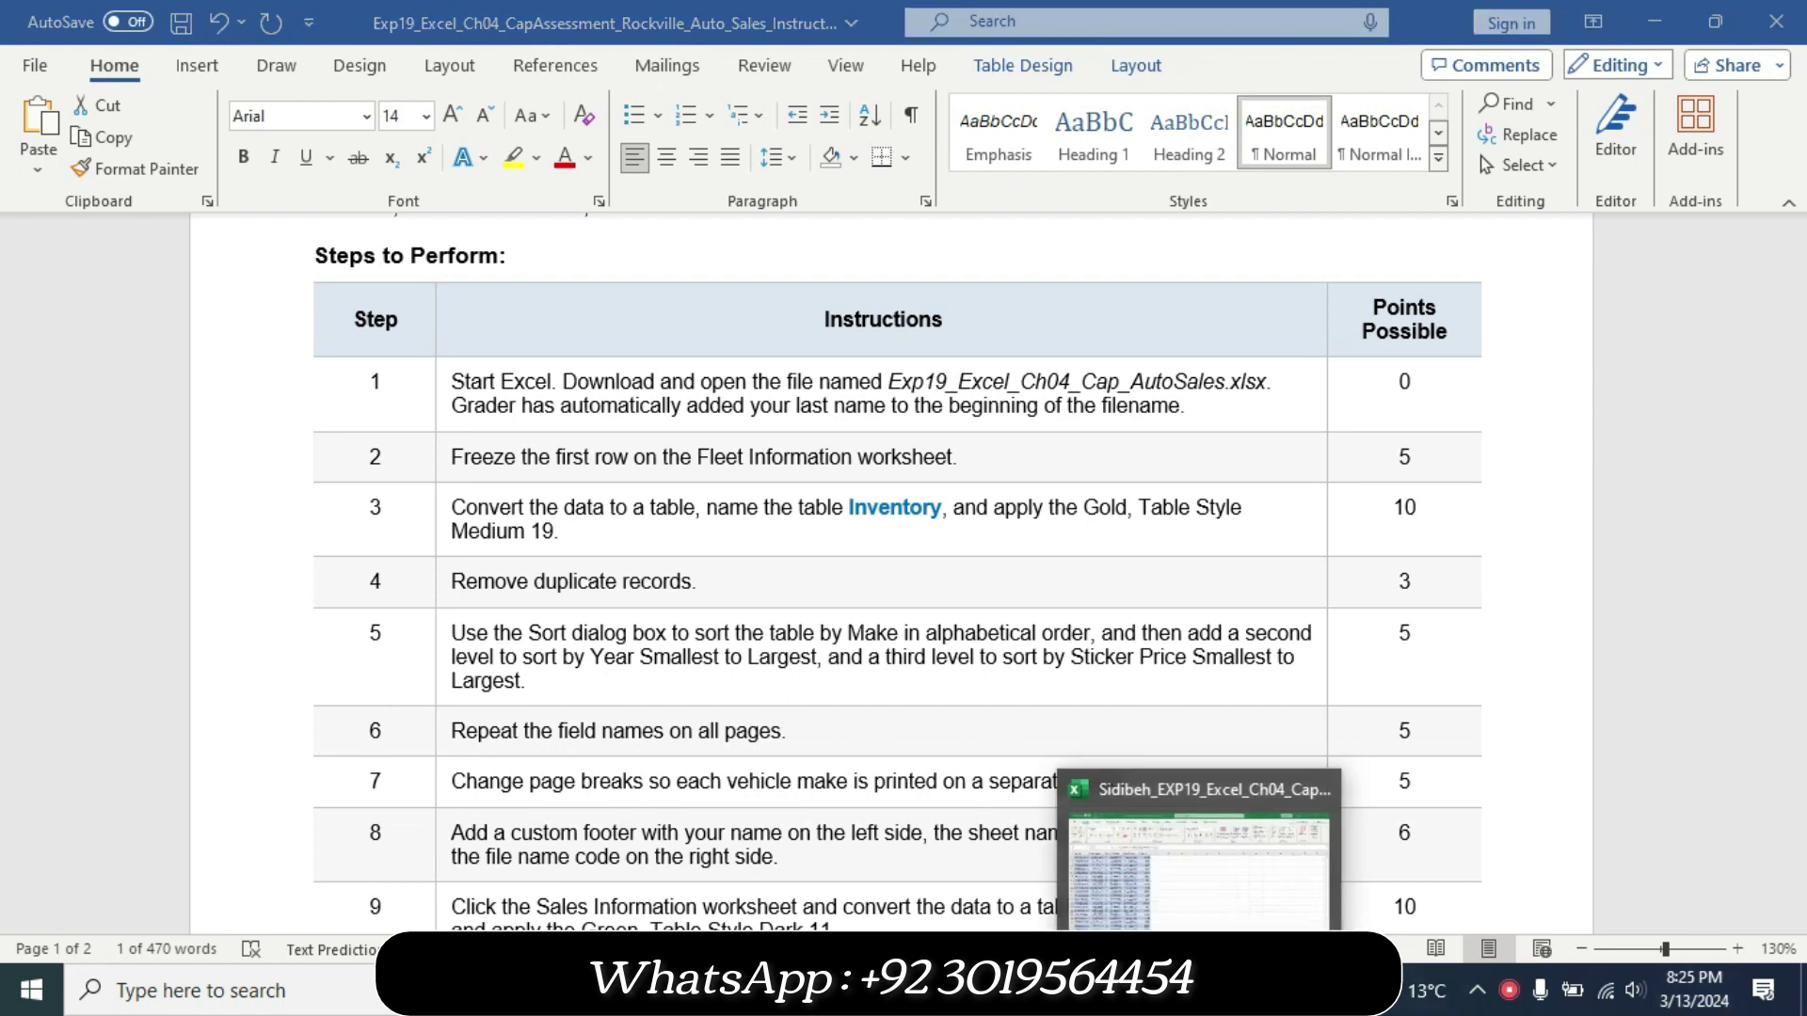
Switch back to Excel's Sales Information sheet, with % of sticker in E2:E30 formatted as percent.
left_click(1203, 847)
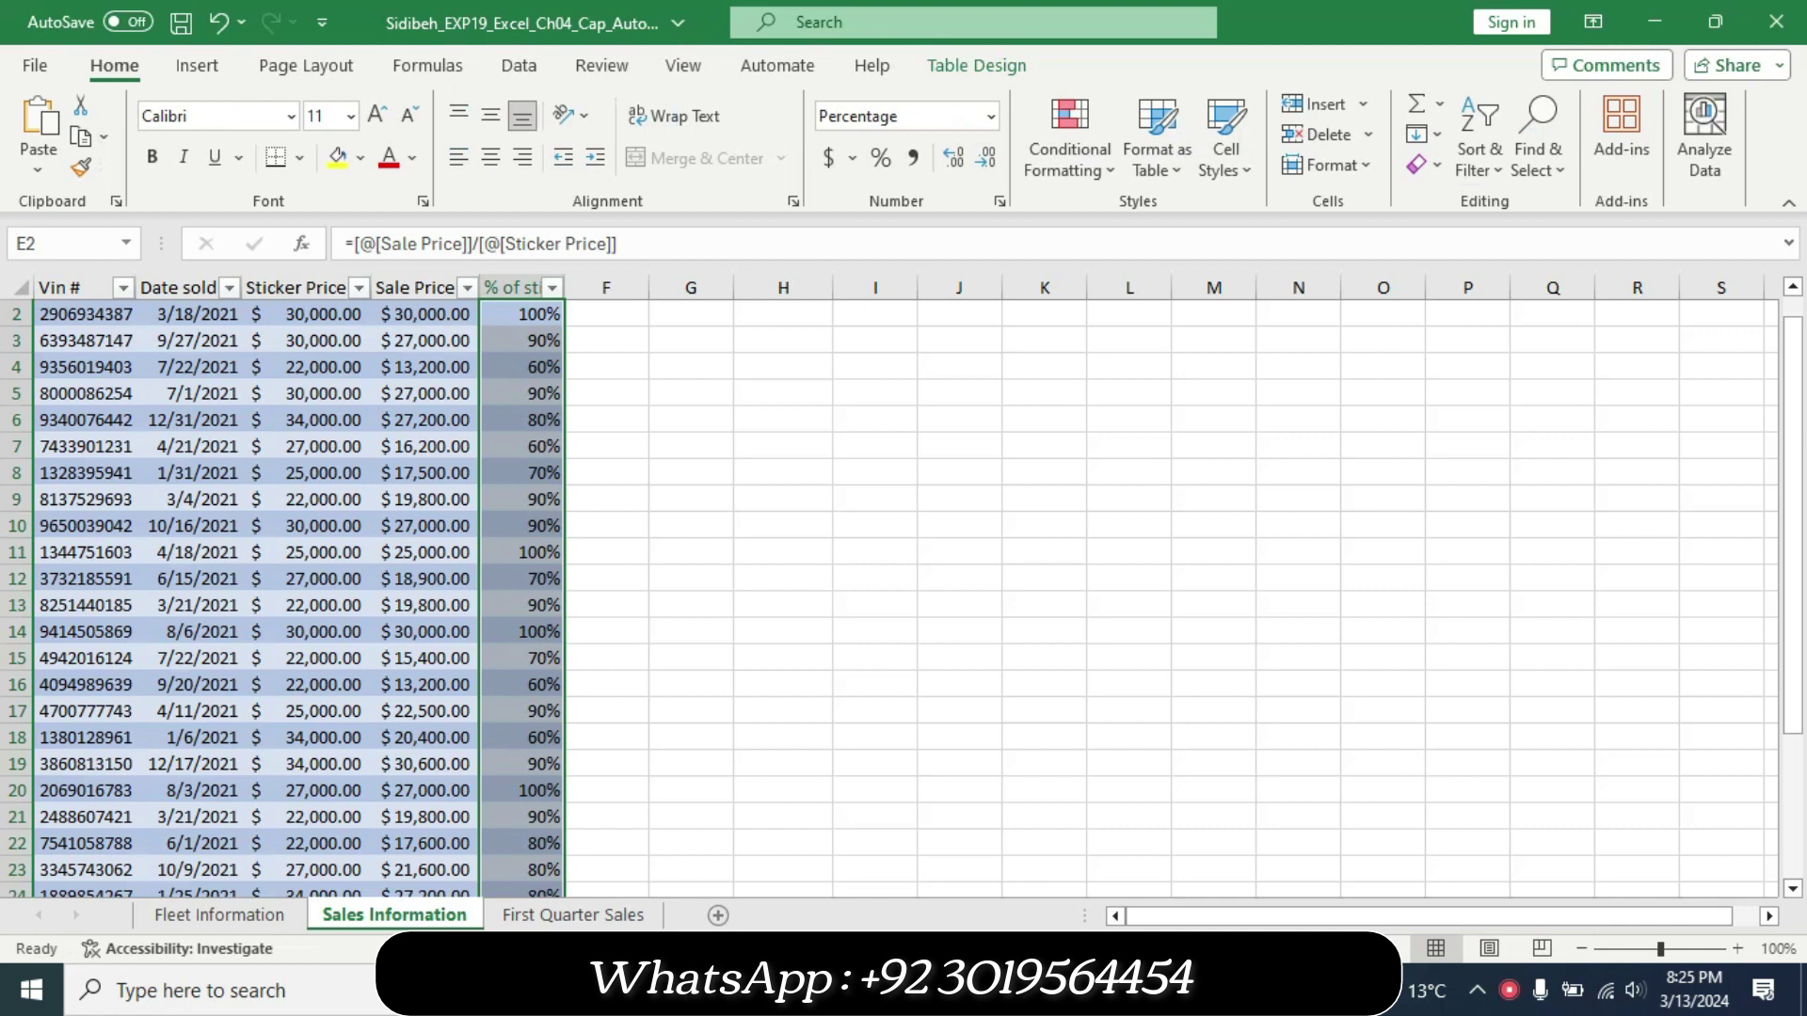